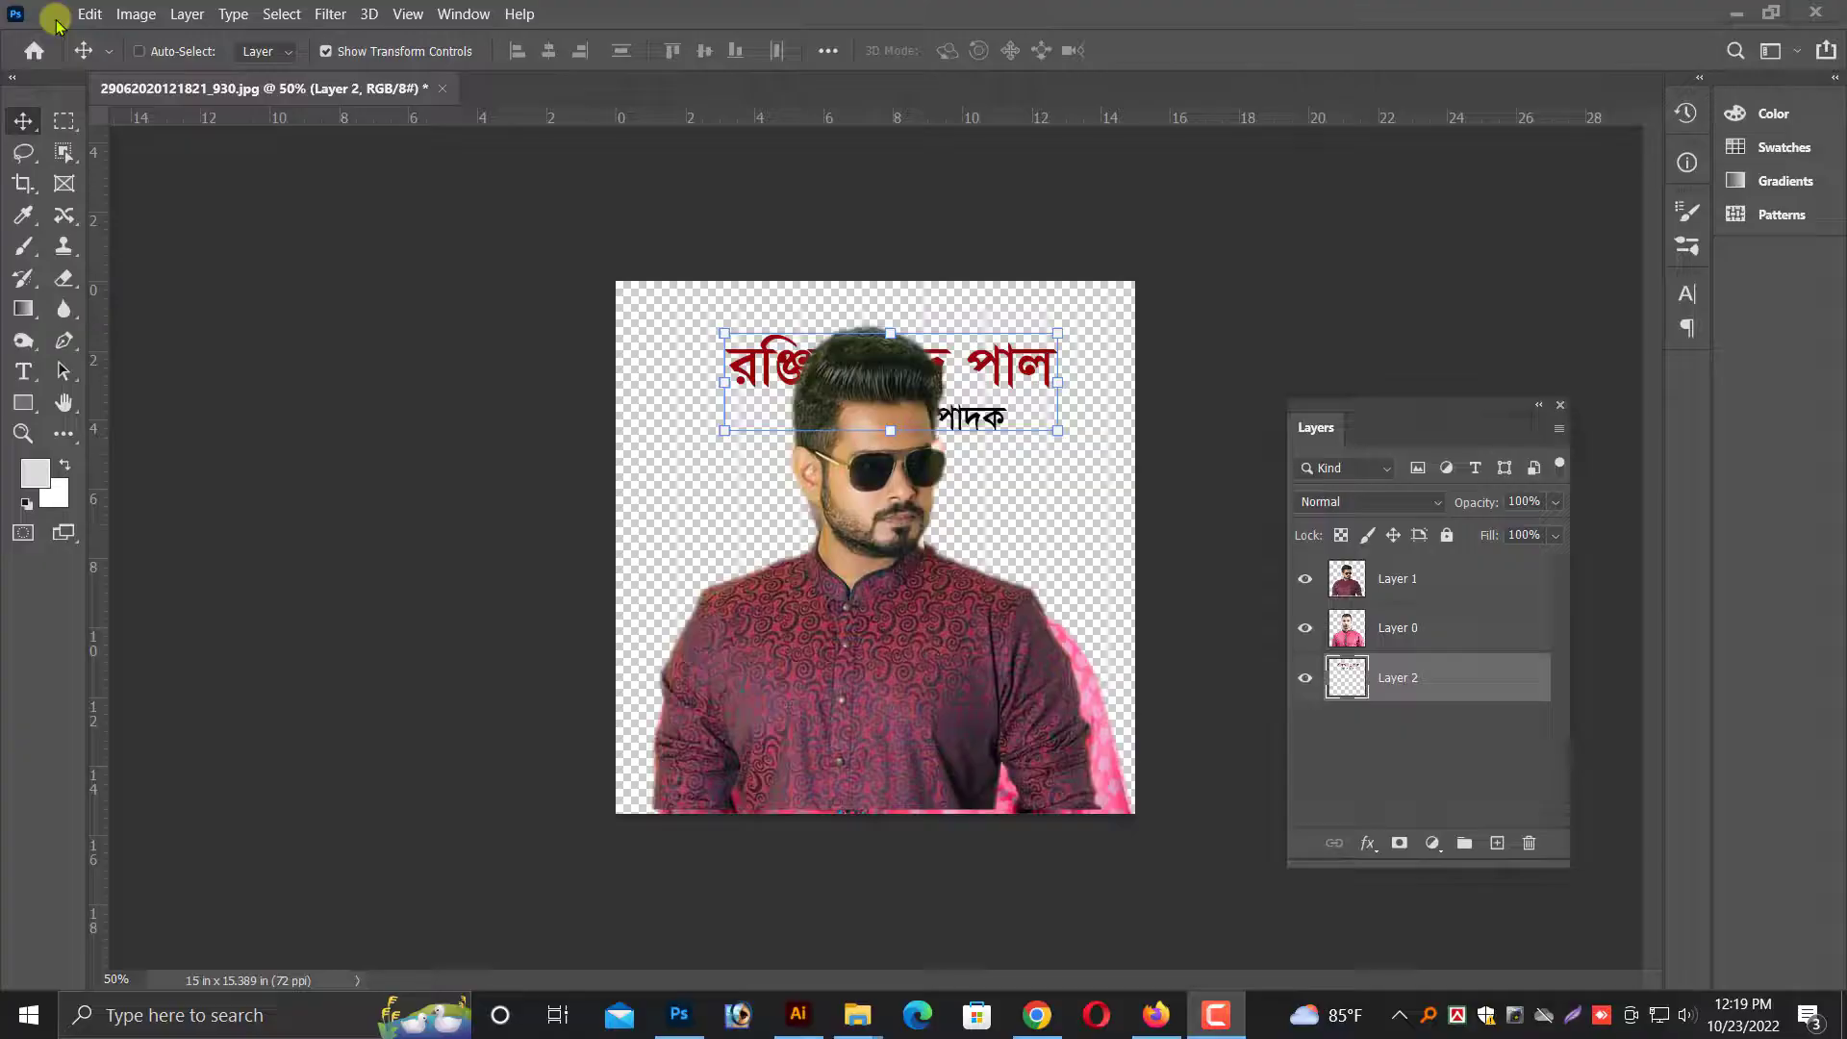
- Create a new RGB document measuring 36 × 46 inches
{"action": "left_click", "coordinate": [52, 14]}
{"action": "left_click", "coordinate": [294, 168]}
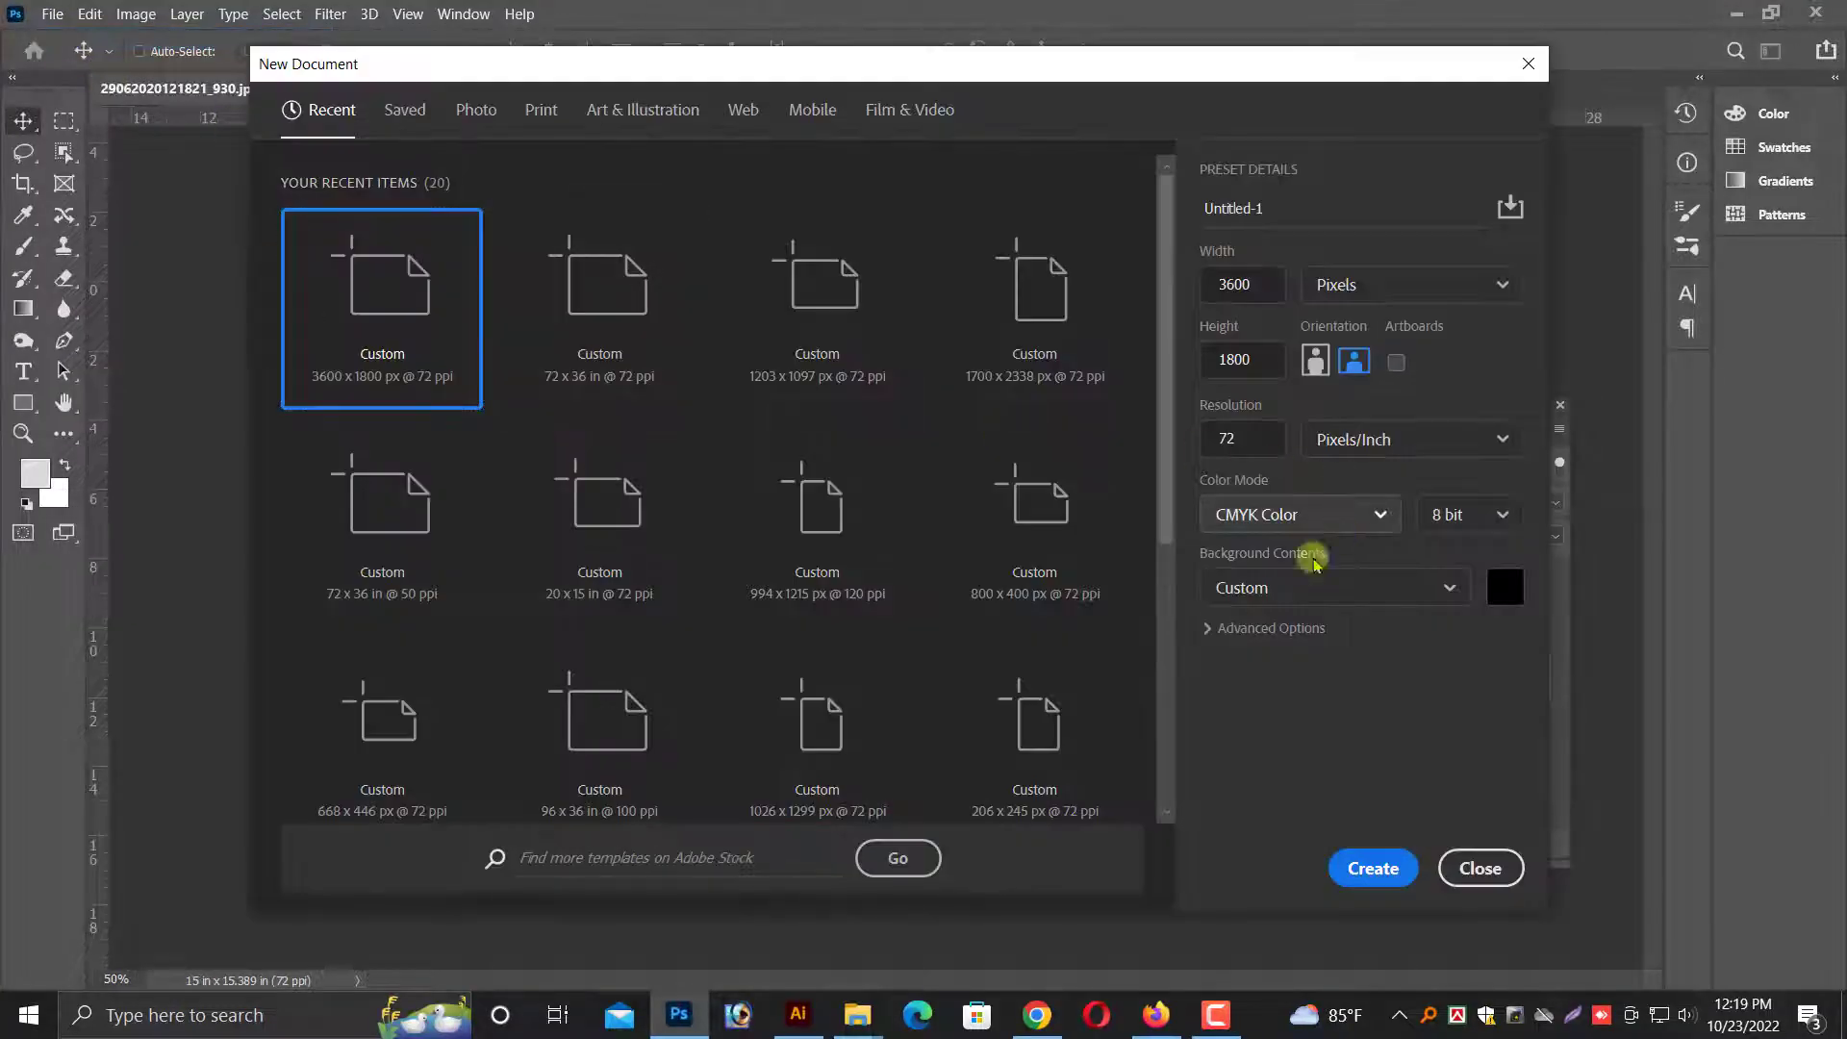
{"action": "left_click", "coordinate": [1299, 517]}
{"action": "left_click", "coordinate": [1254, 639]}
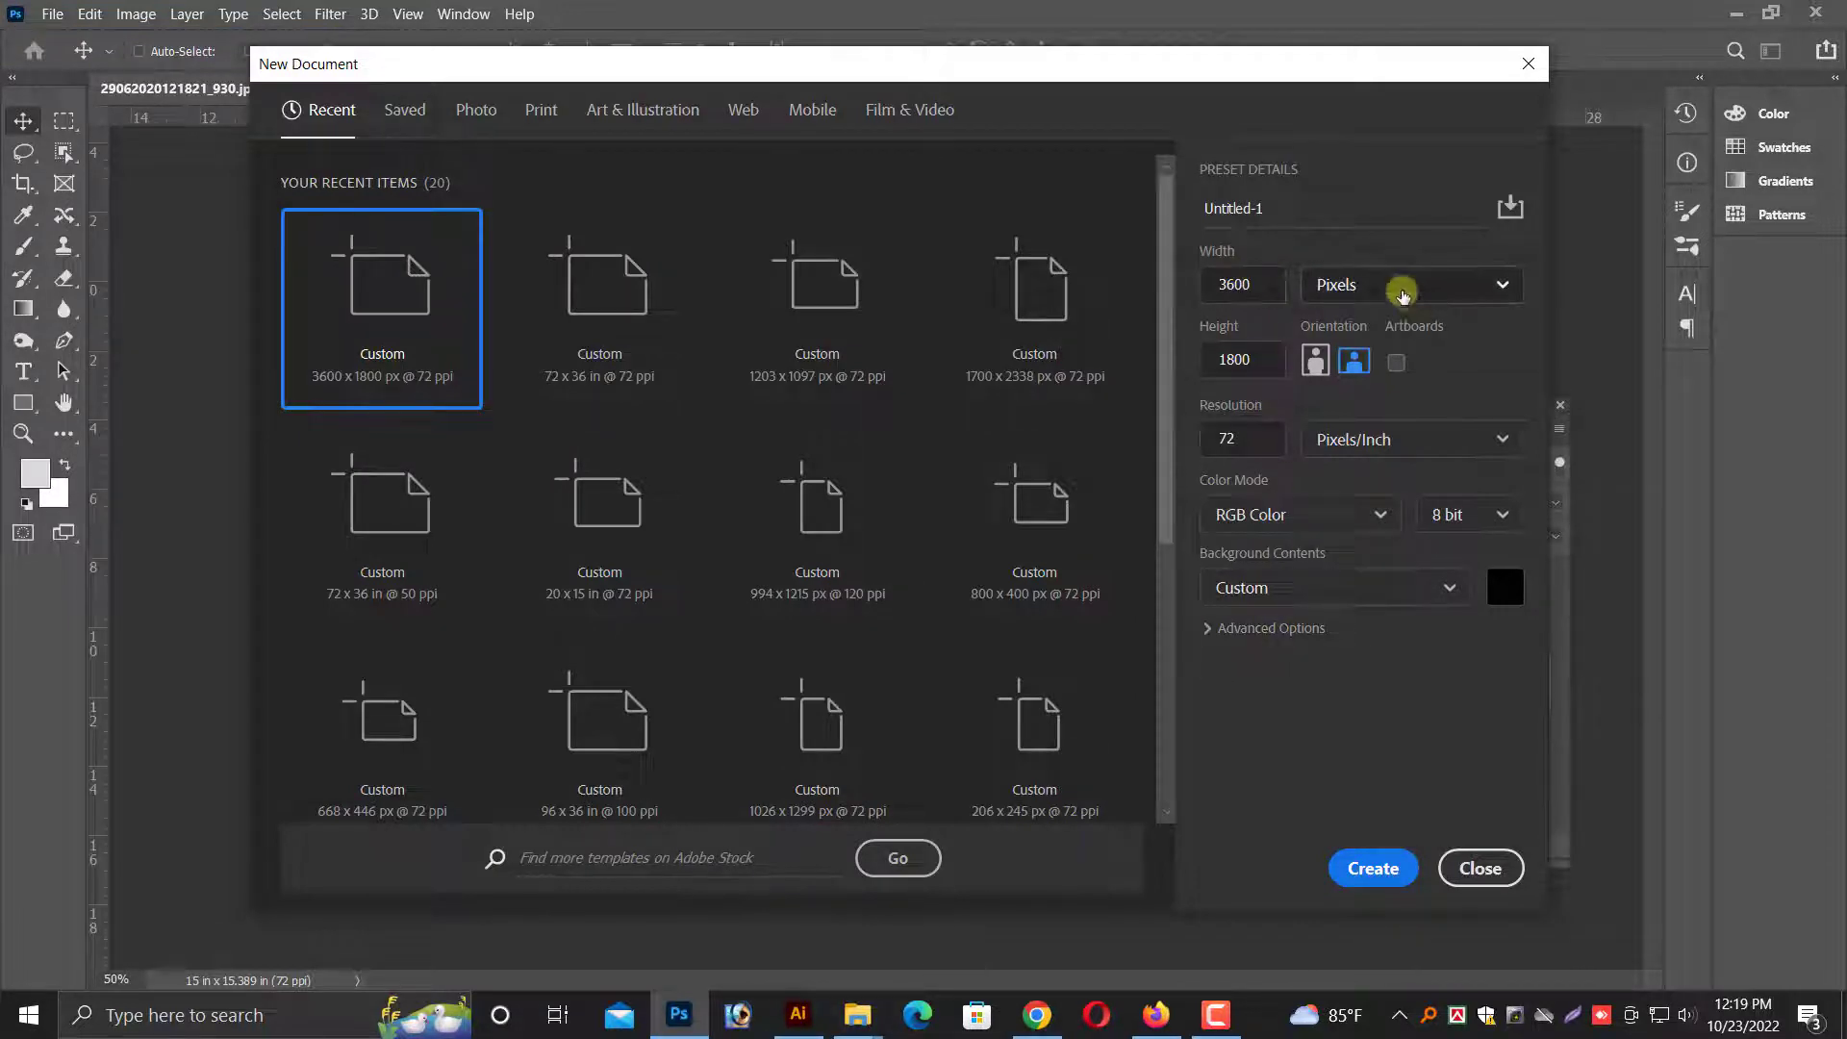
{"action": "left_click", "coordinate": [1402, 285]}
{"action": "left_click", "coordinate": [1338, 337]}
{"action": "left_click", "coordinate": [1251, 284]}
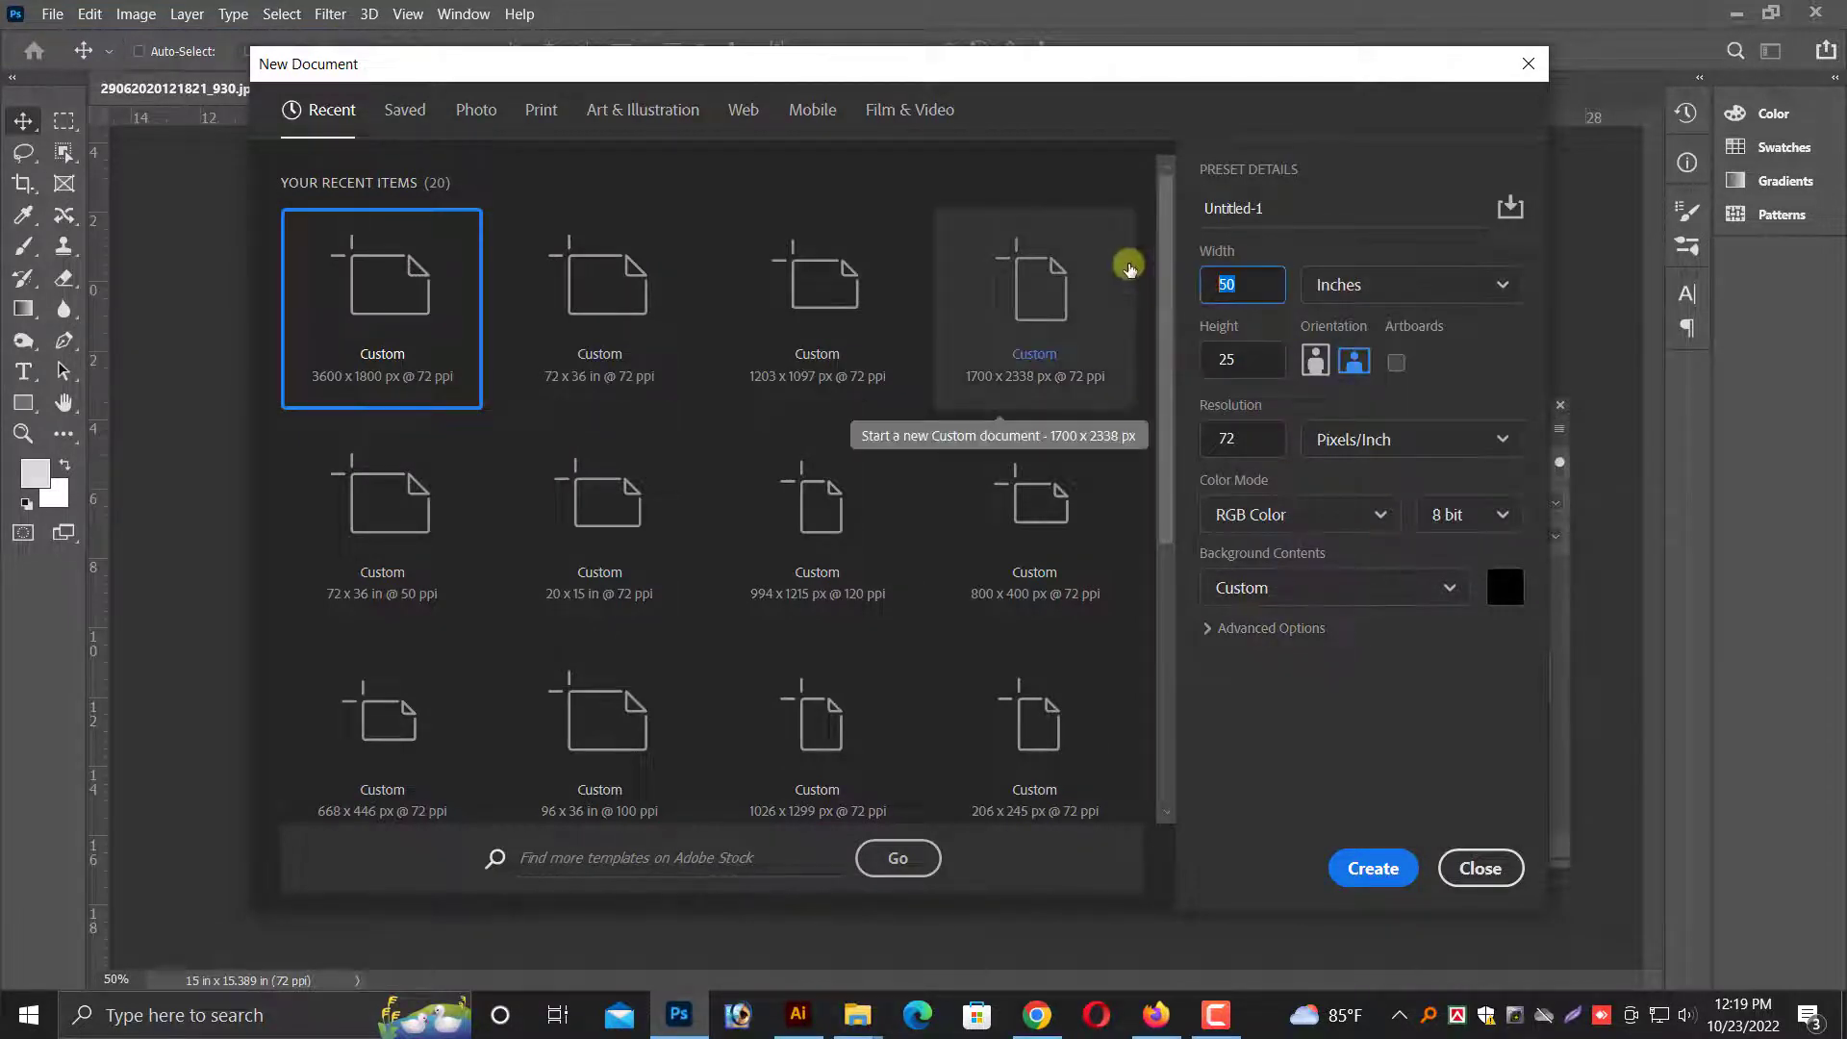
{"action": "key", "text": "Tab"}
{"action": "type", "text": "45"}
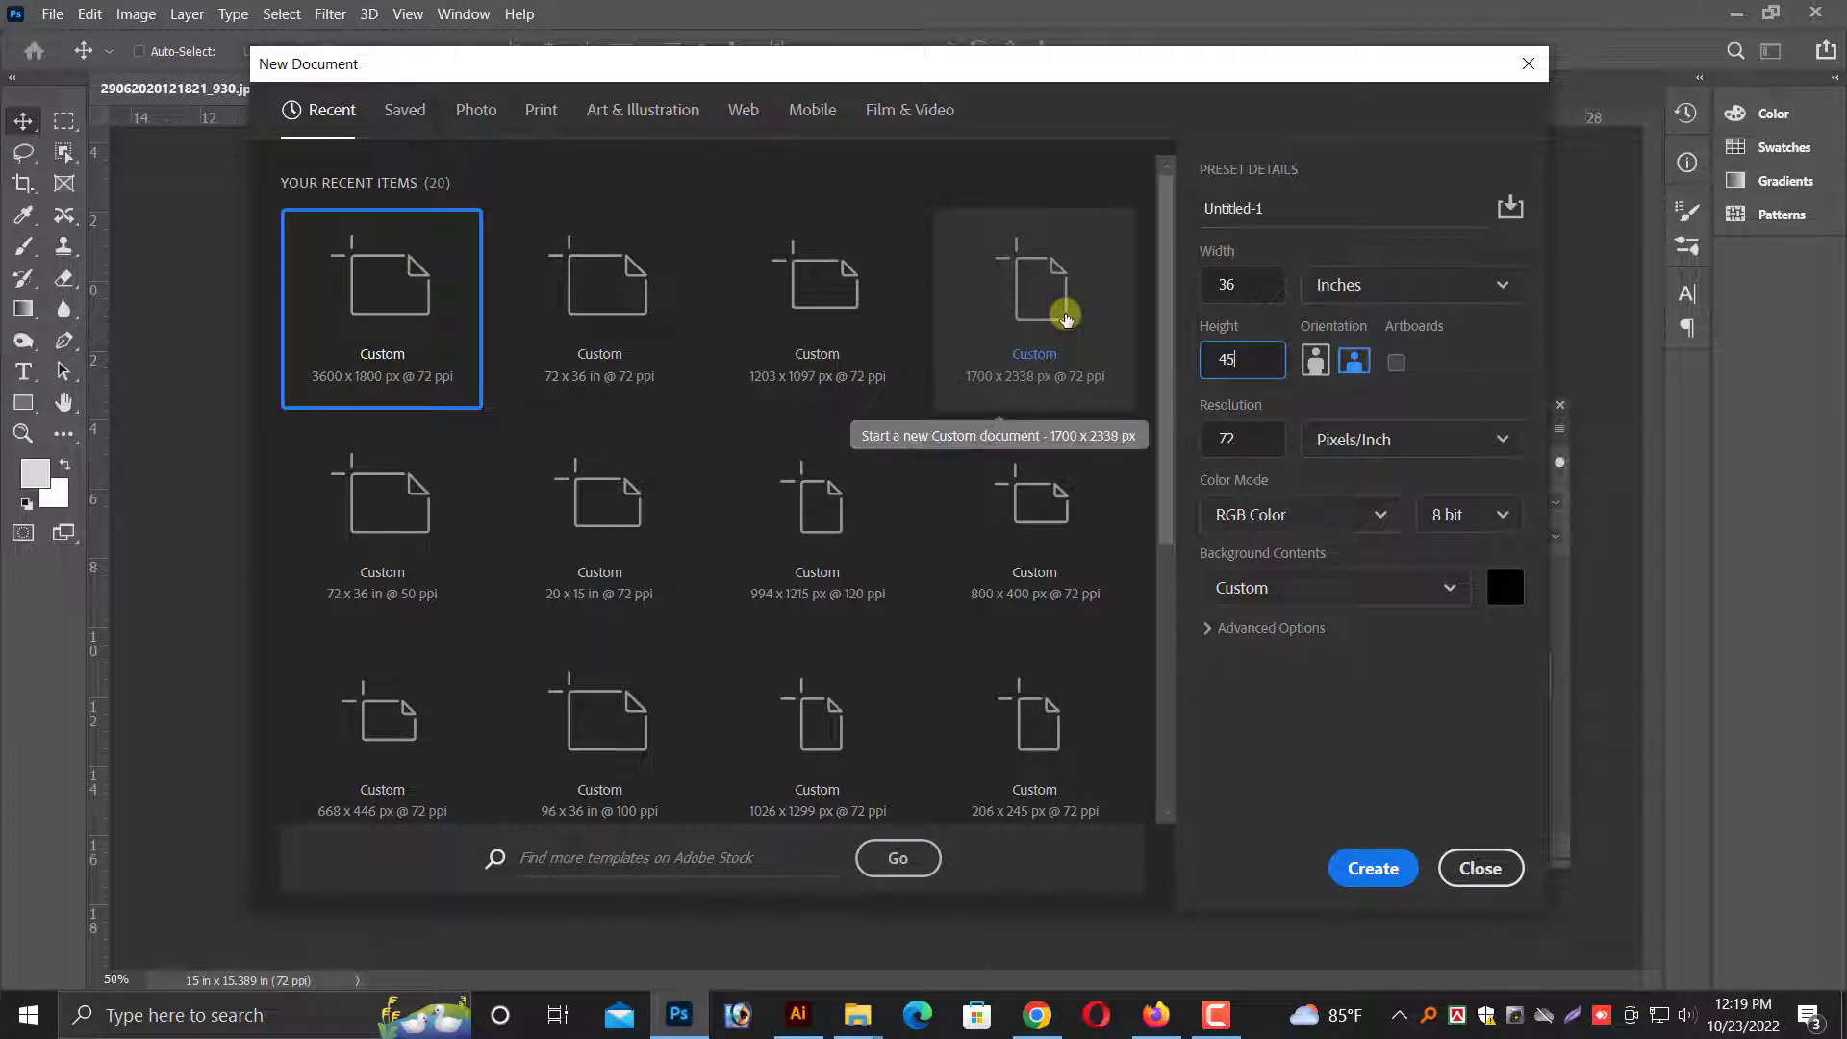
{"action": "key", "text": "Return"}
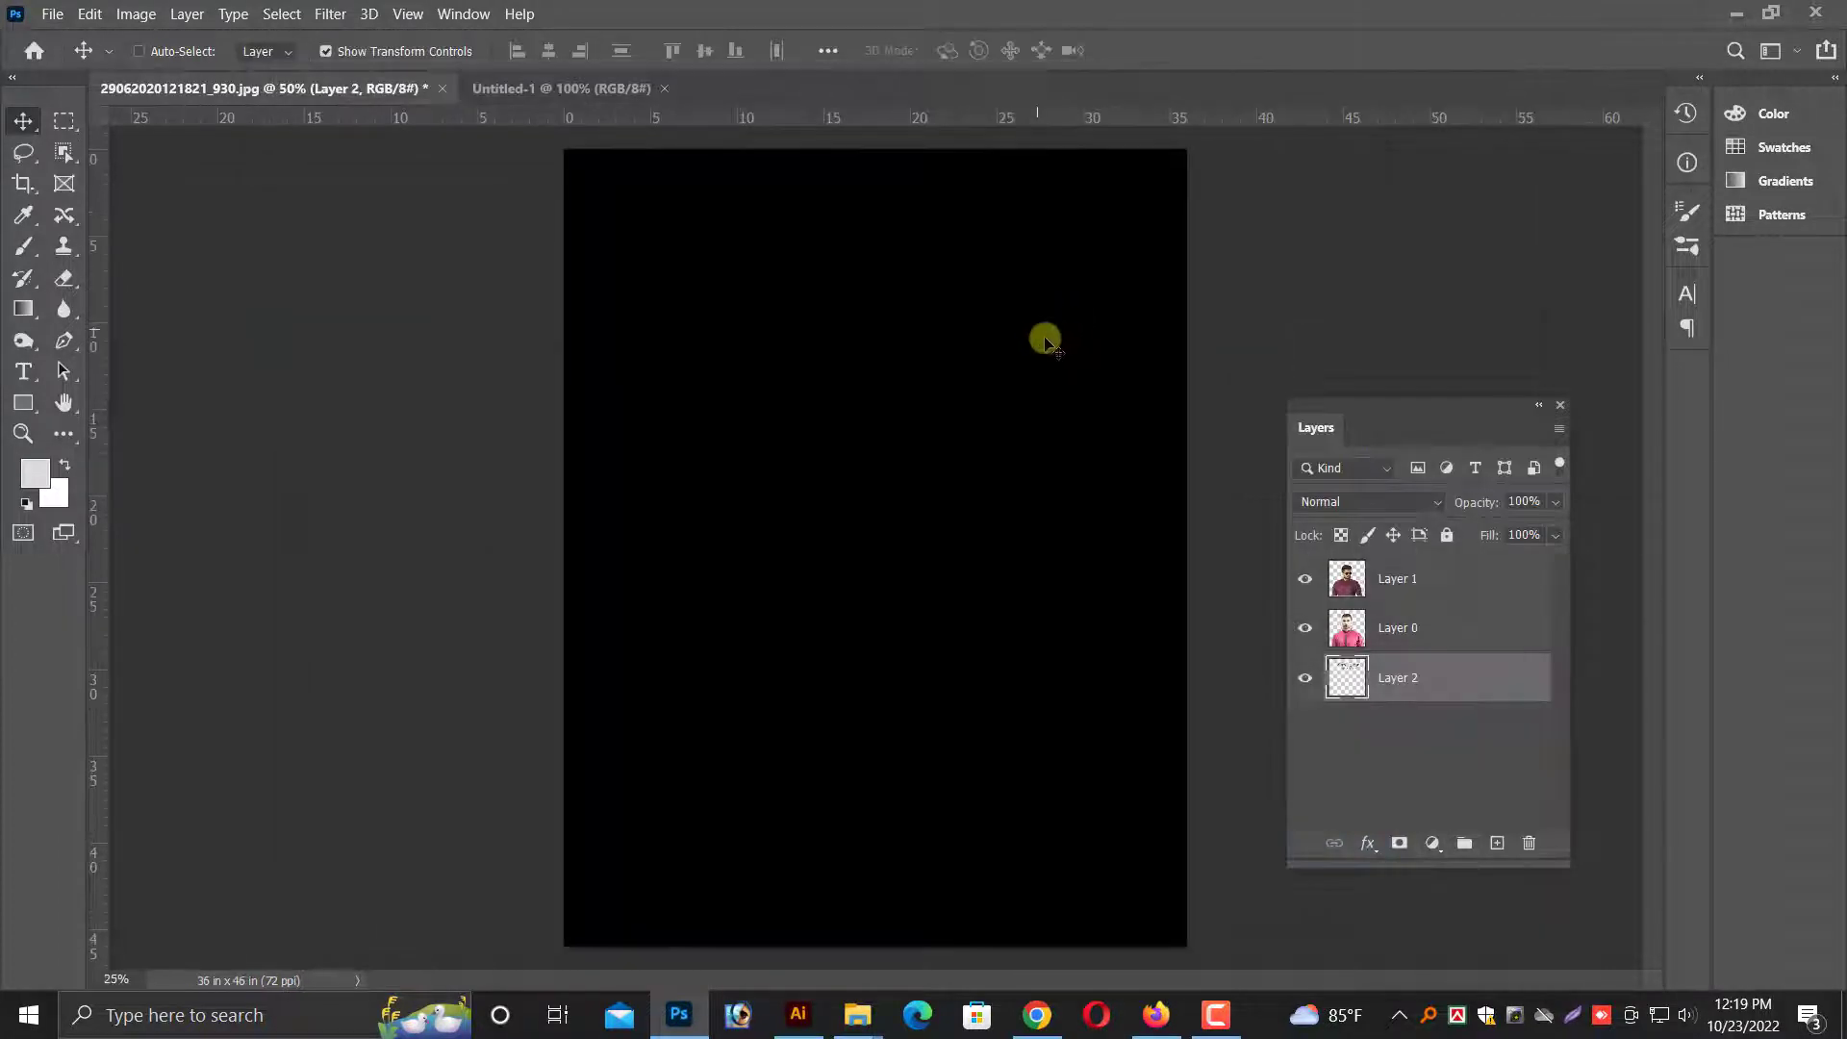
- Fill the canvas with white and convert the Background into an editable Layer 0
{"action": "key", "text": "ctrl+minus"}
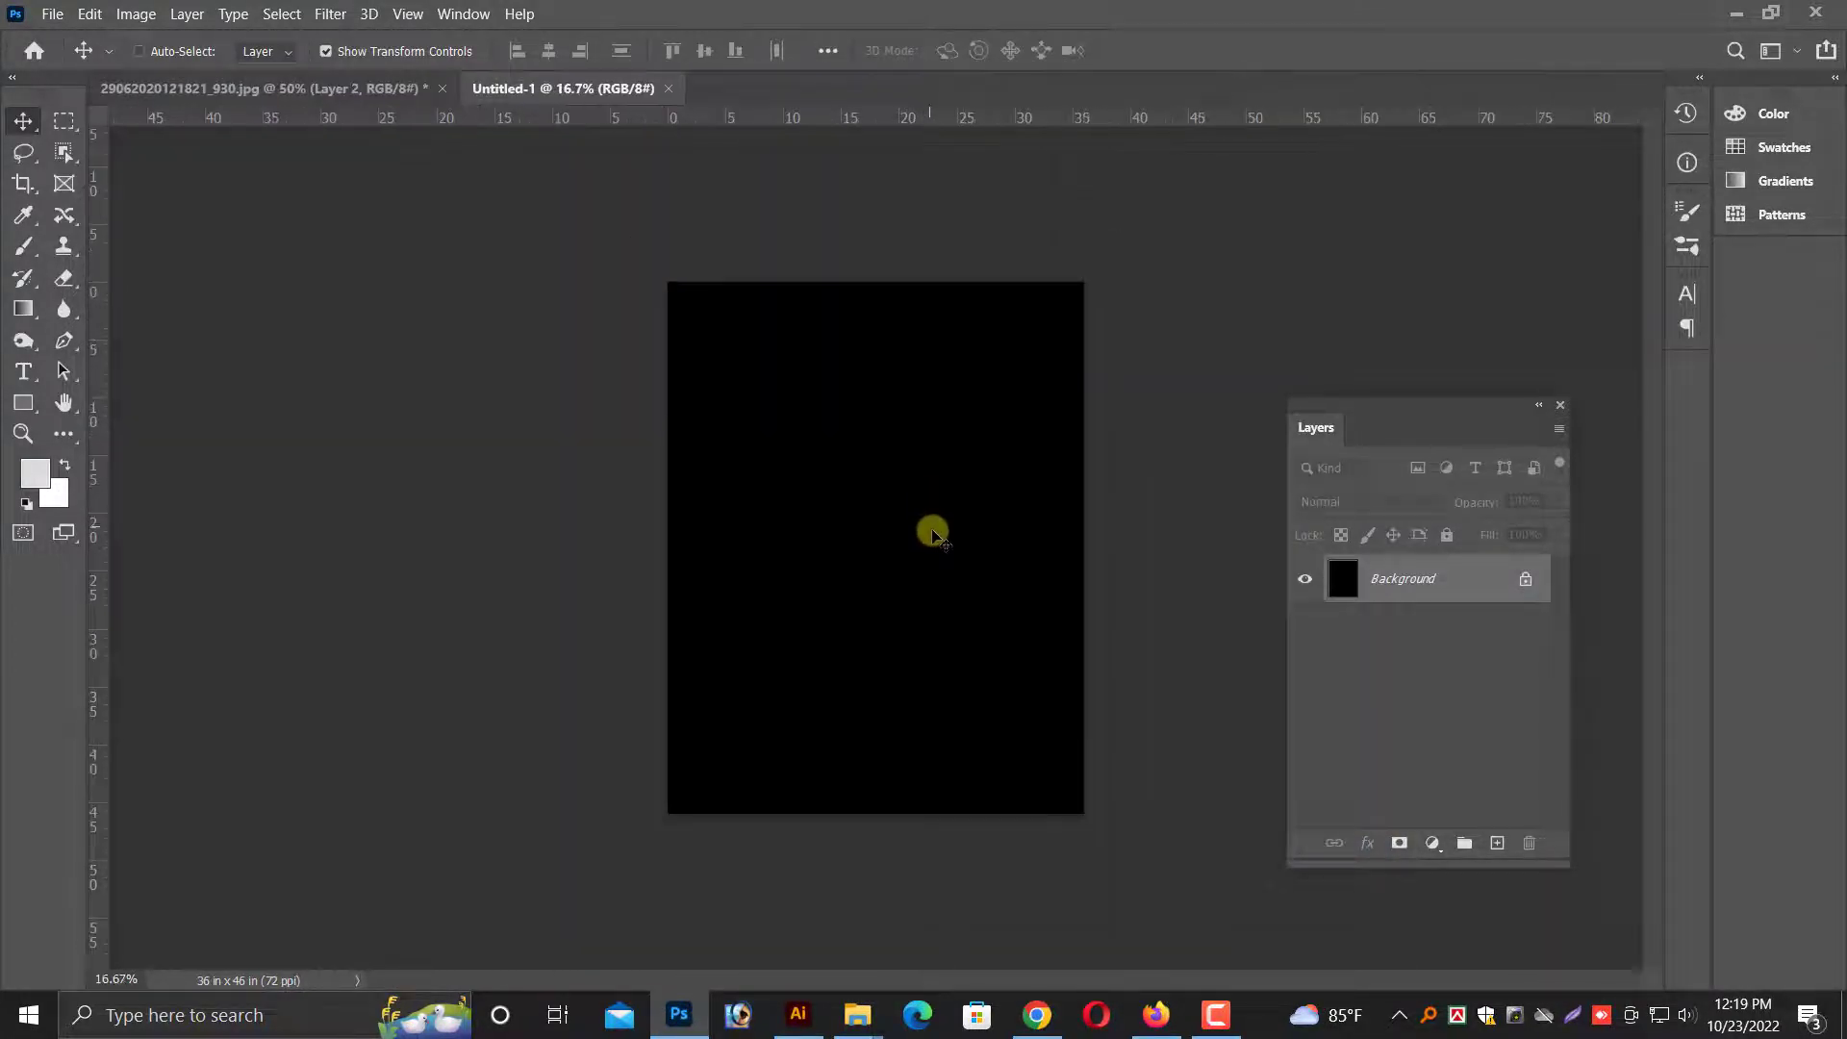
{"action": "key", "text": "ctrl+BackSpace"}
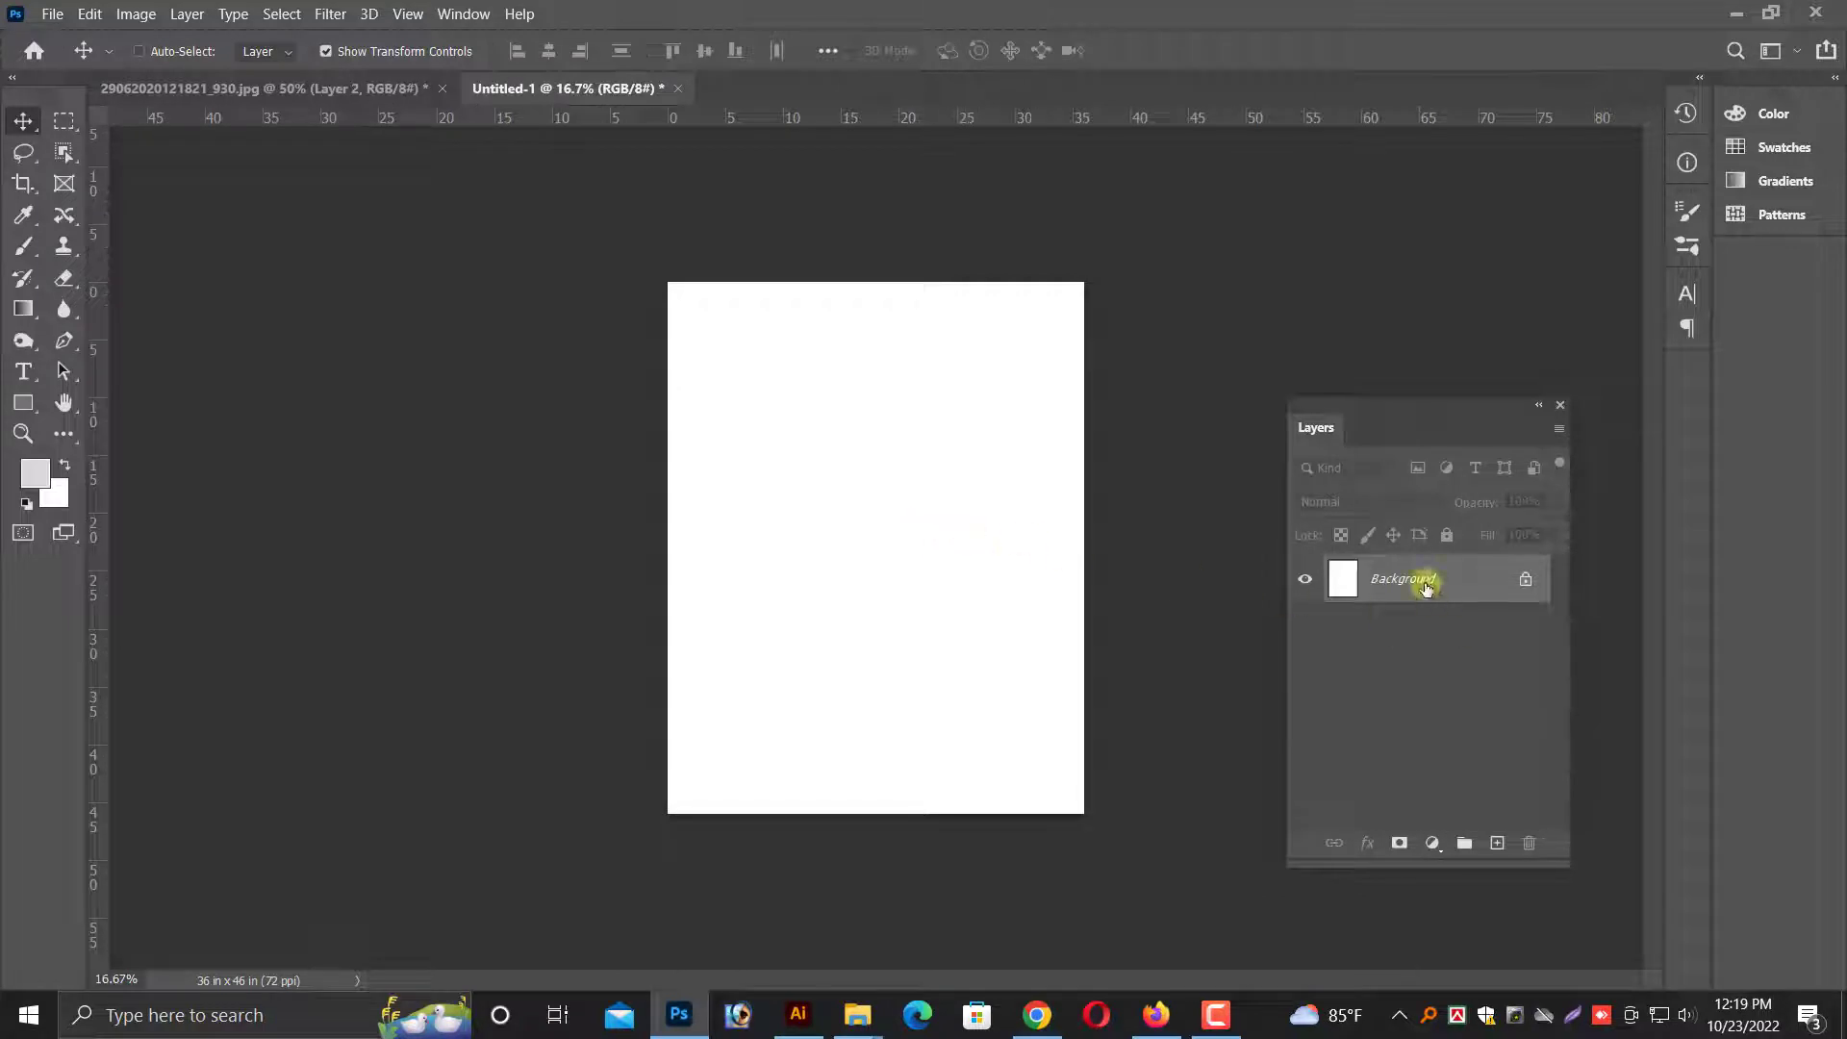
{"action": "double_click", "coordinate": [1426, 587]}
{"action": "key", "text": "Return"}
{"action": "key", "text": "ctrl+plus"}
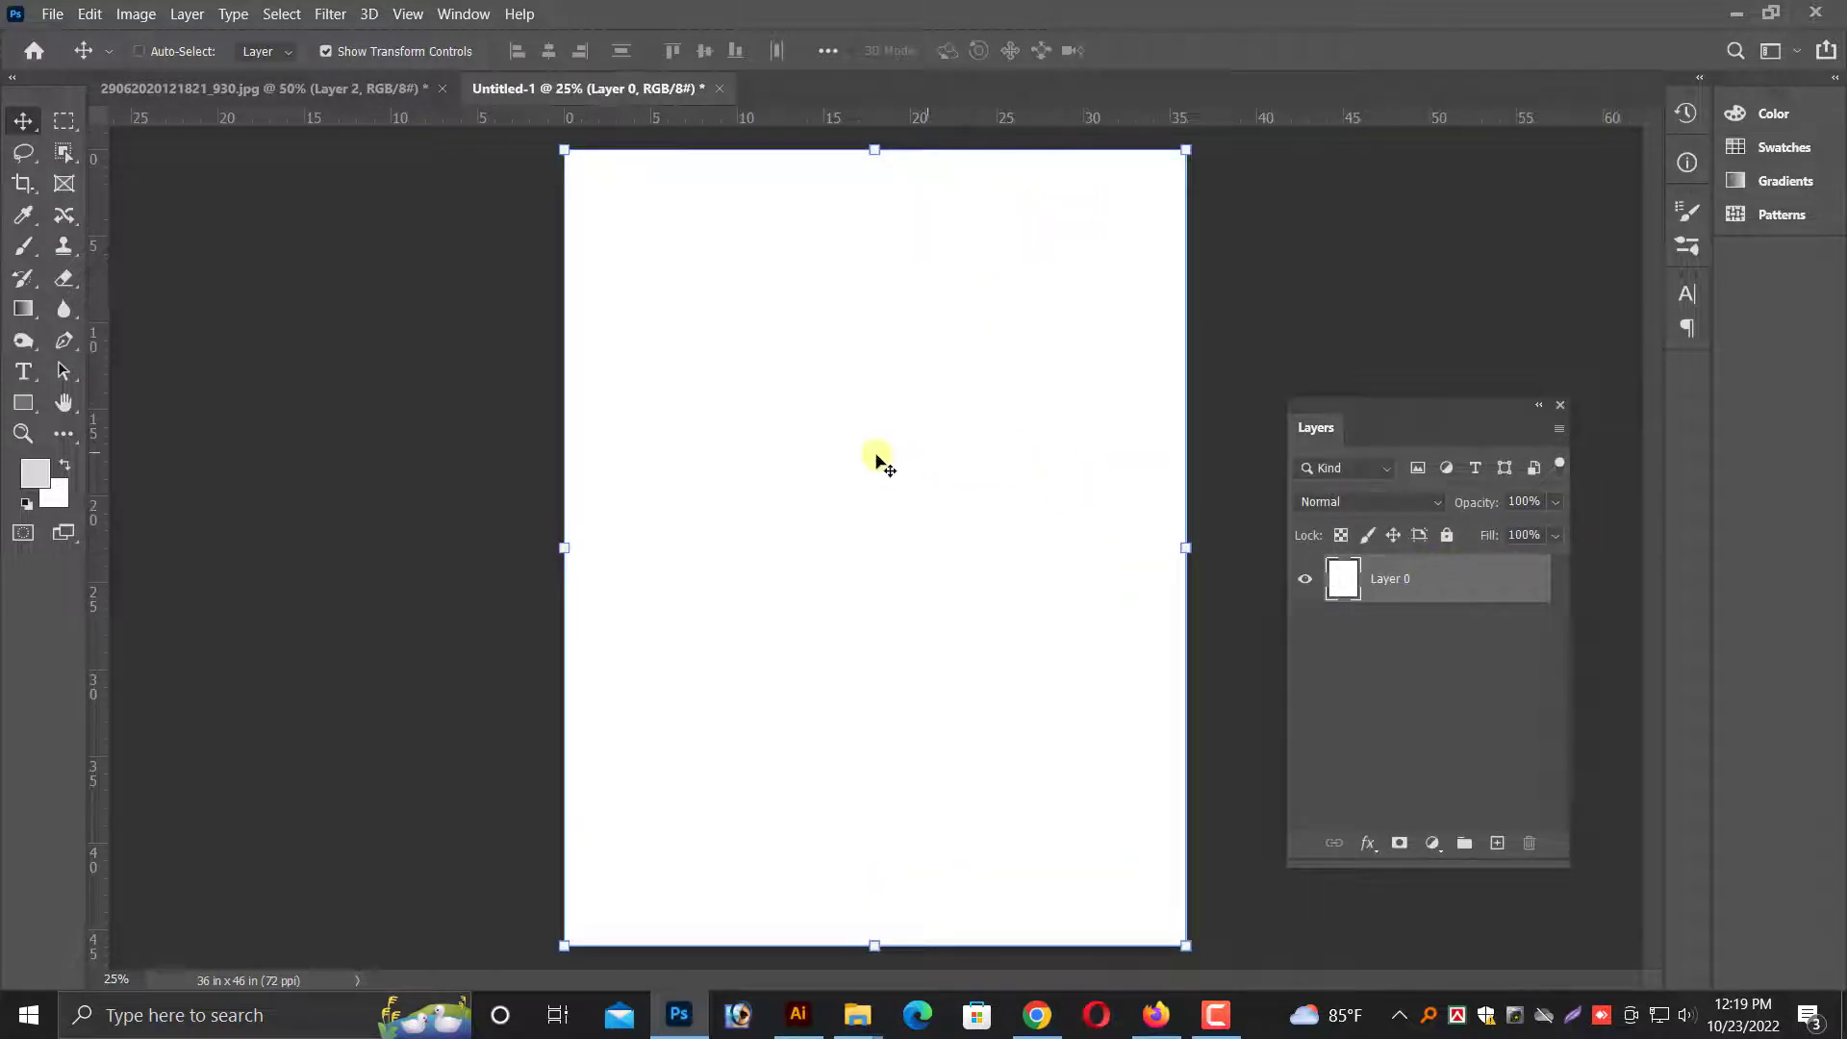
{"action": "left_click", "coordinate": [377, 88]}
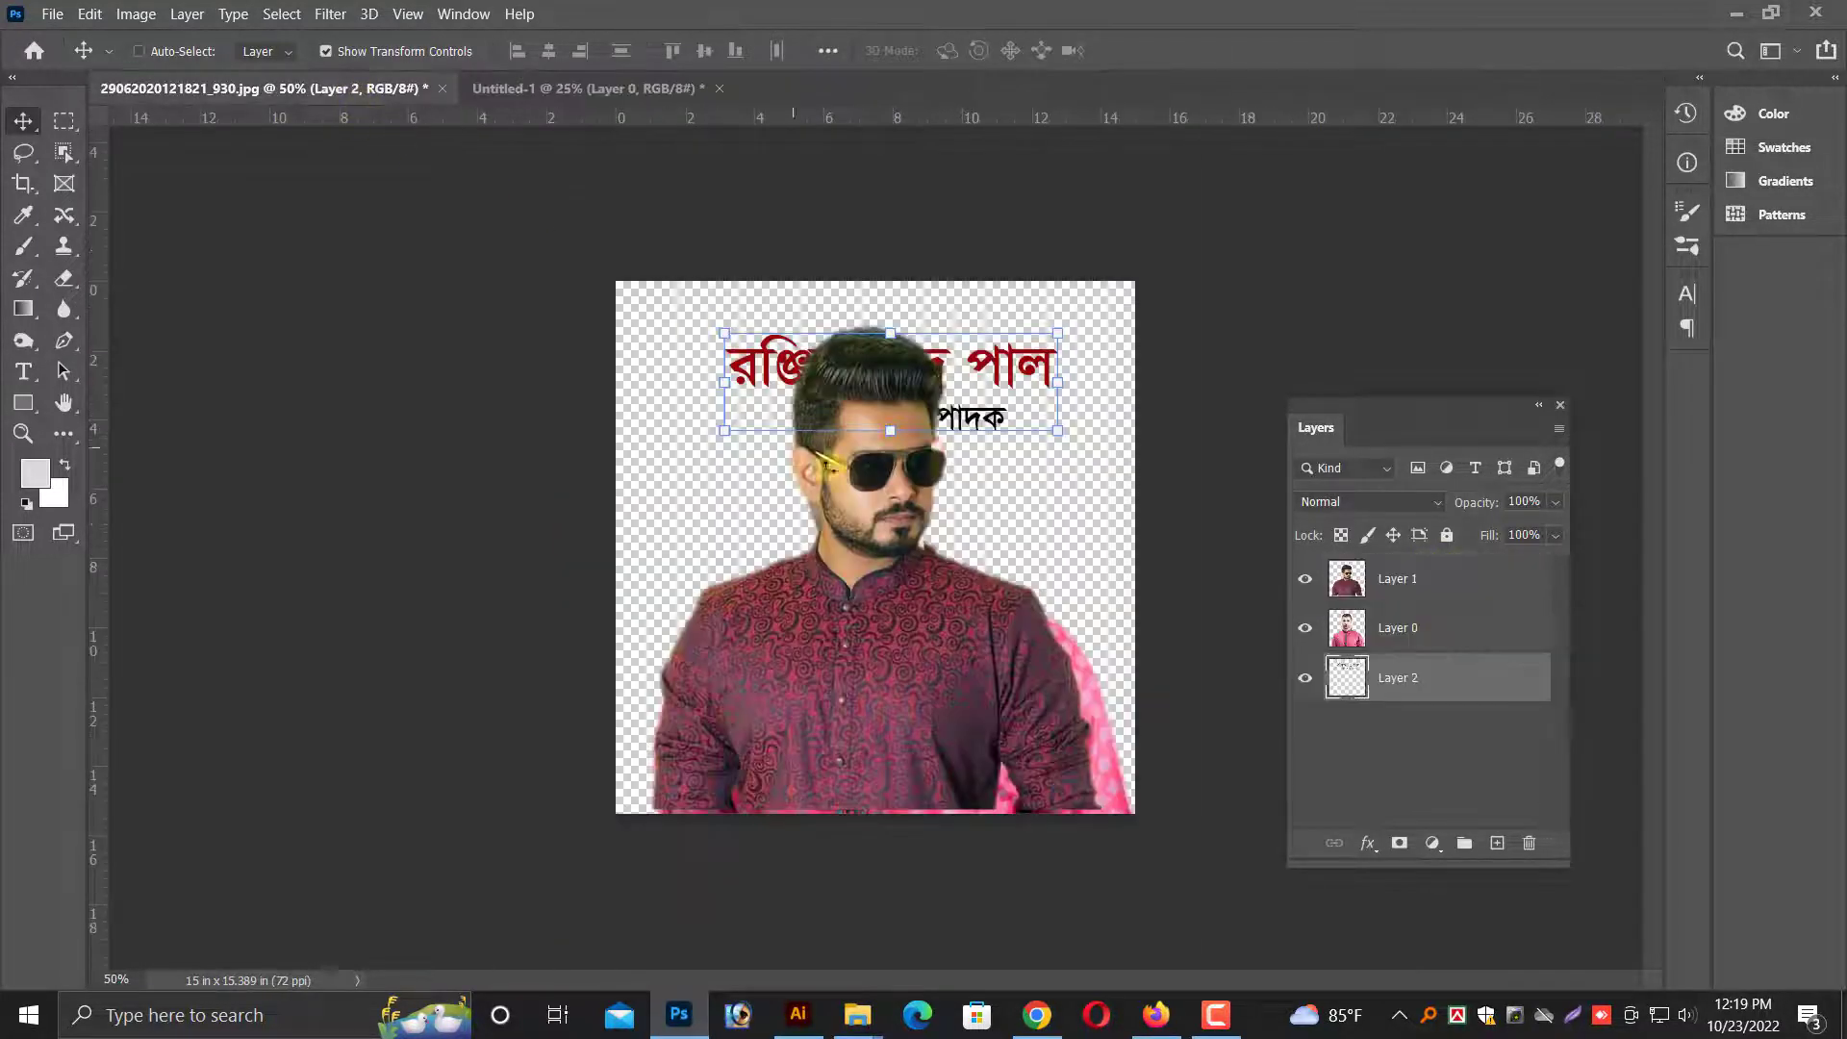
{"action": "left_click", "coordinate": [495, 88]}
- Open kali-puja-1.jpg from the shama puja banner folder and unlock its background
{"action": "key", "text": "ctrl+o"}
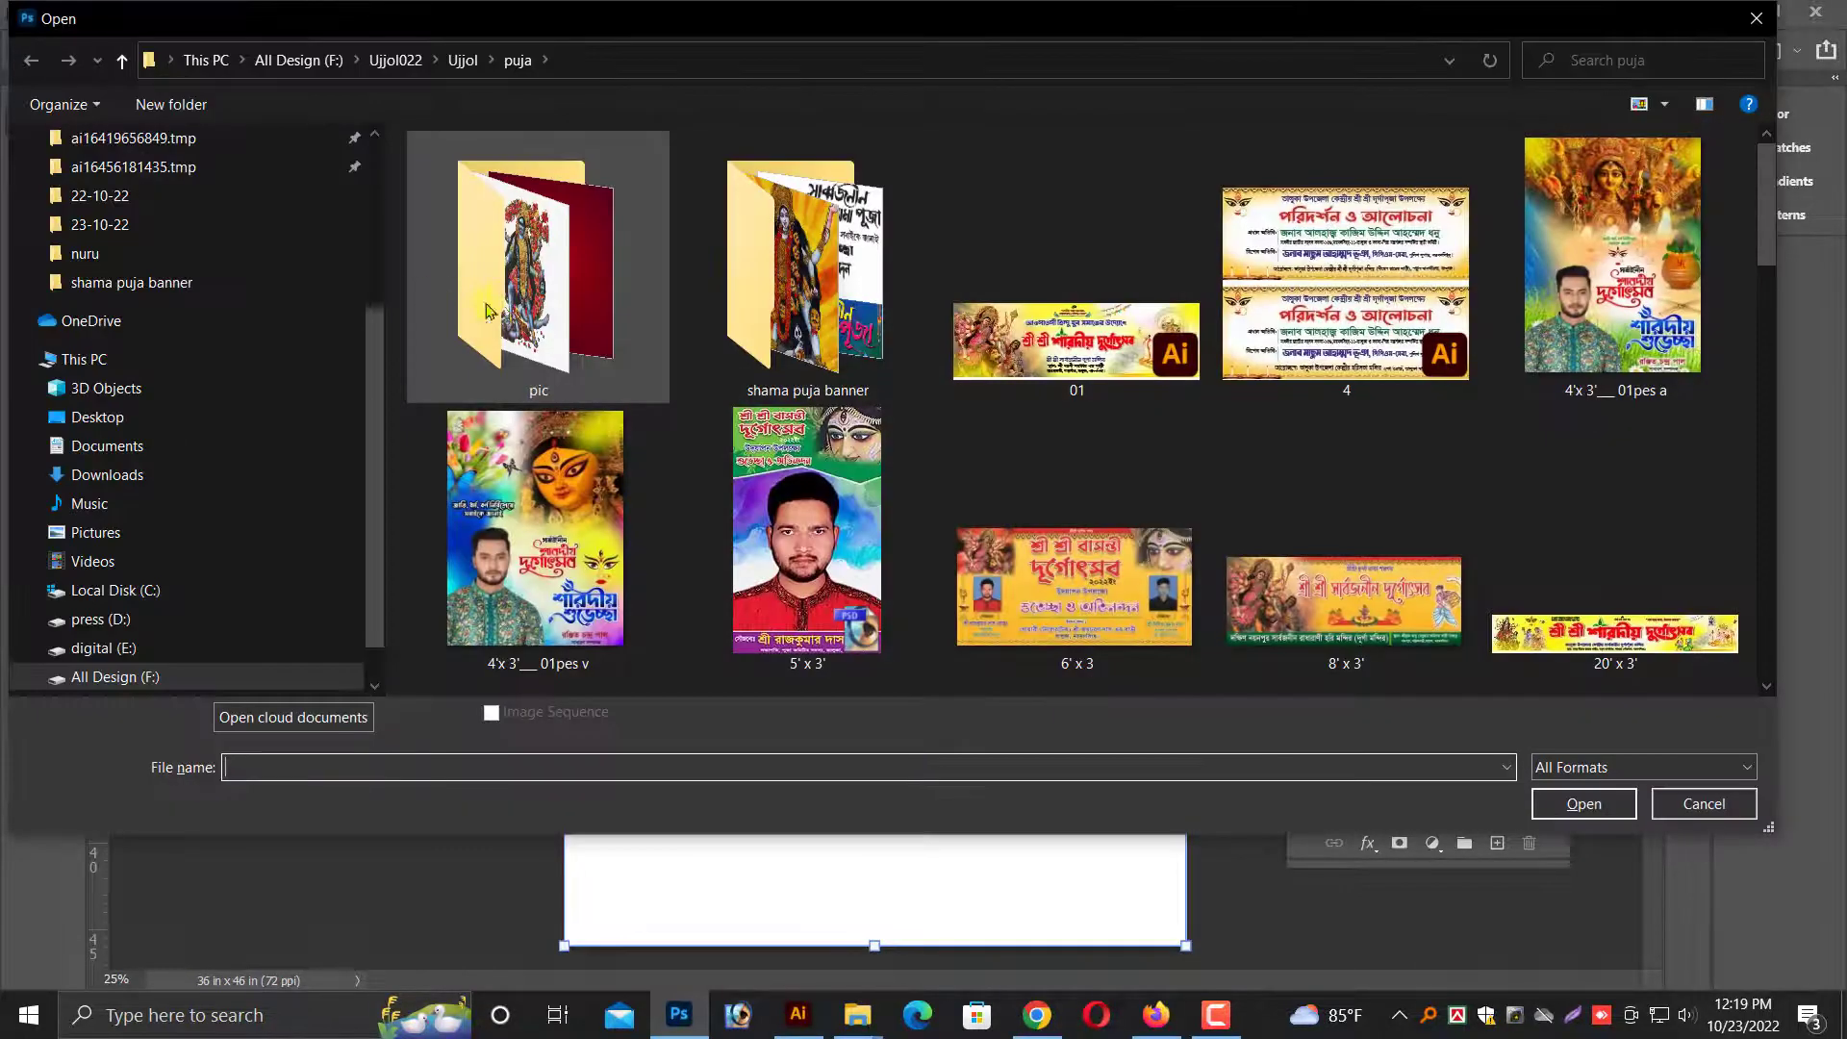
{"action": "double_click", "coordinate": [798, 308]}
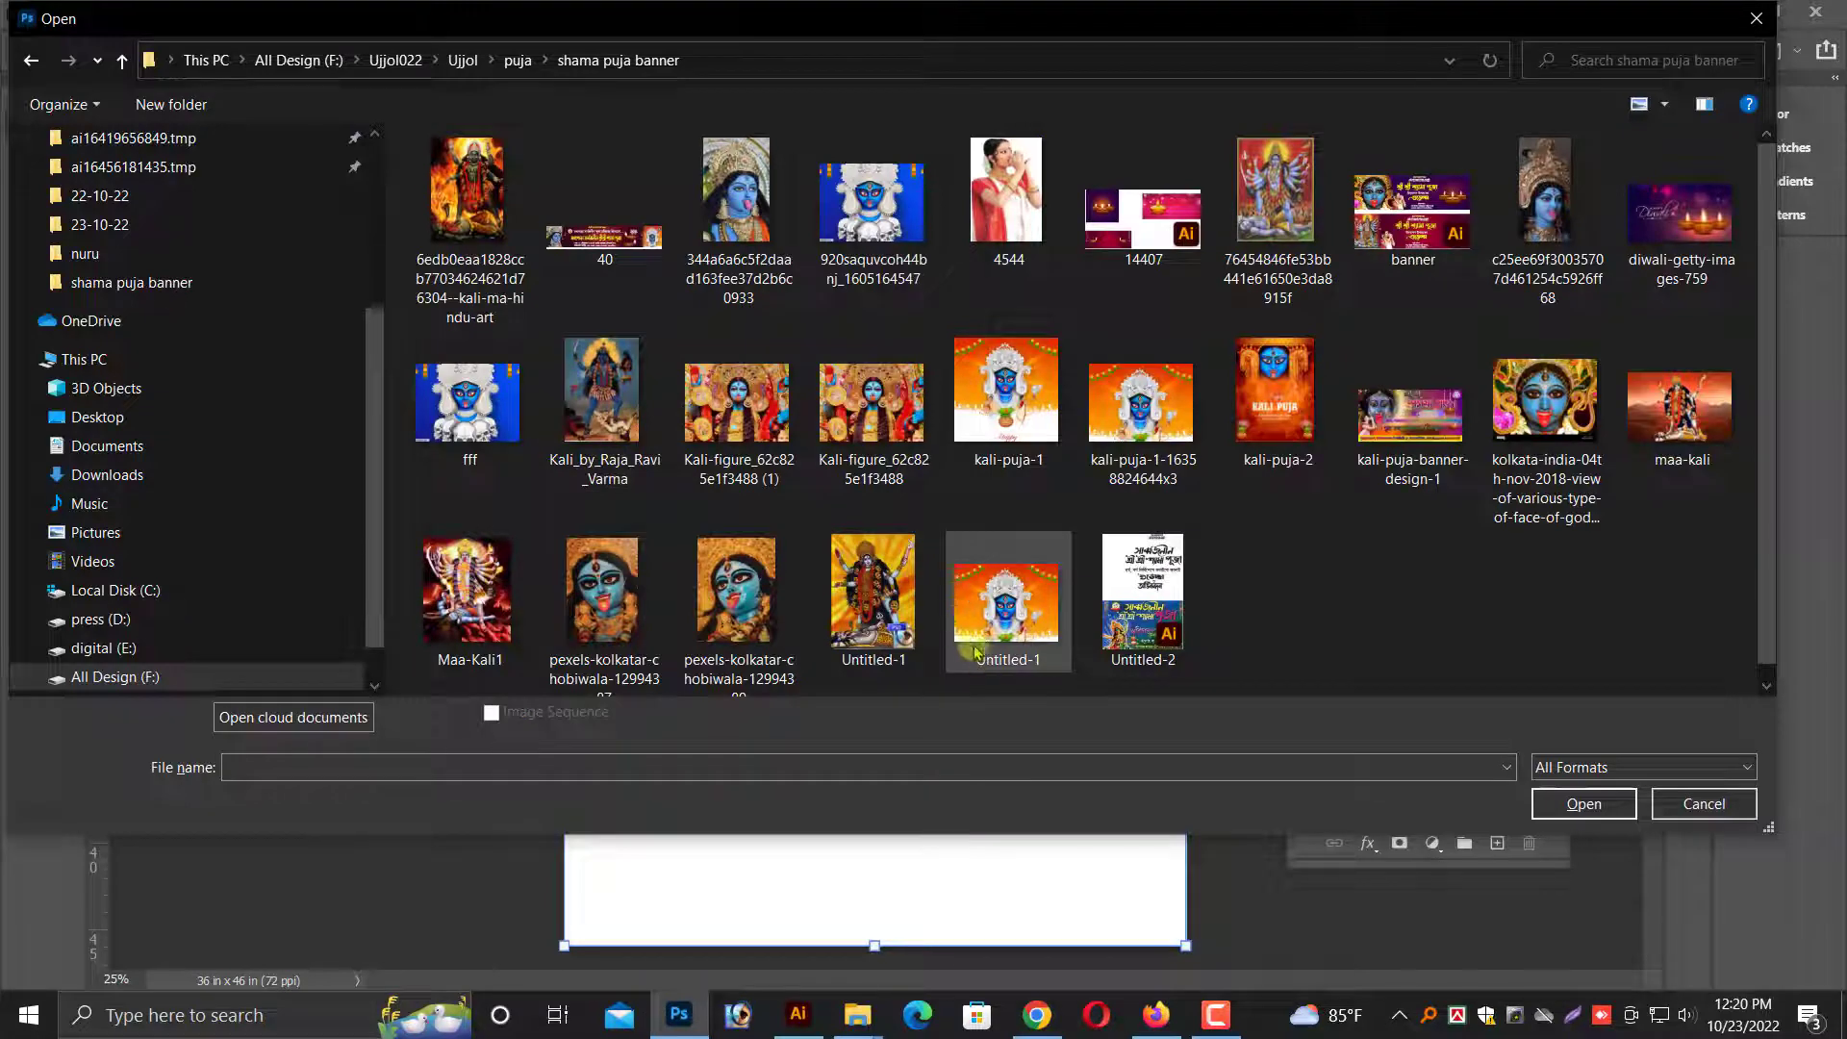
{"action": "left_click", "coordinate": [1047, 430]}
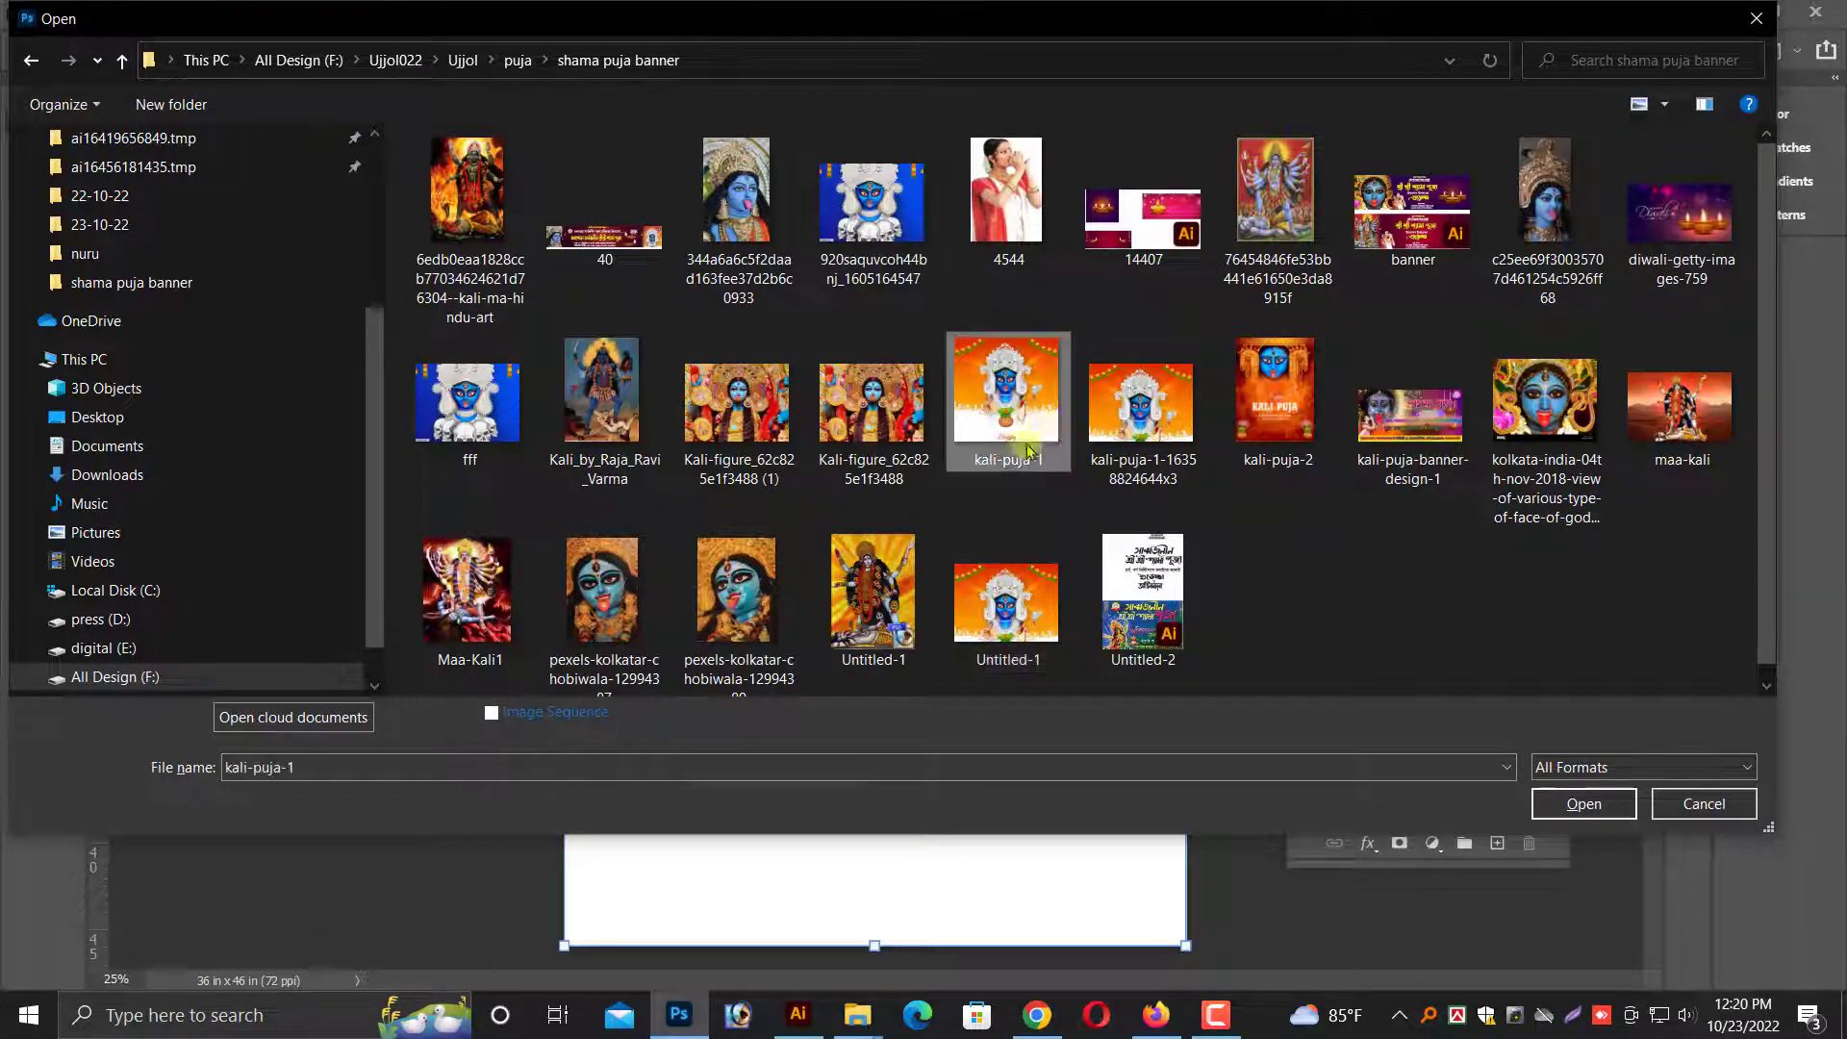
{"action": "double_click", "coordinate": [1028, 451]}
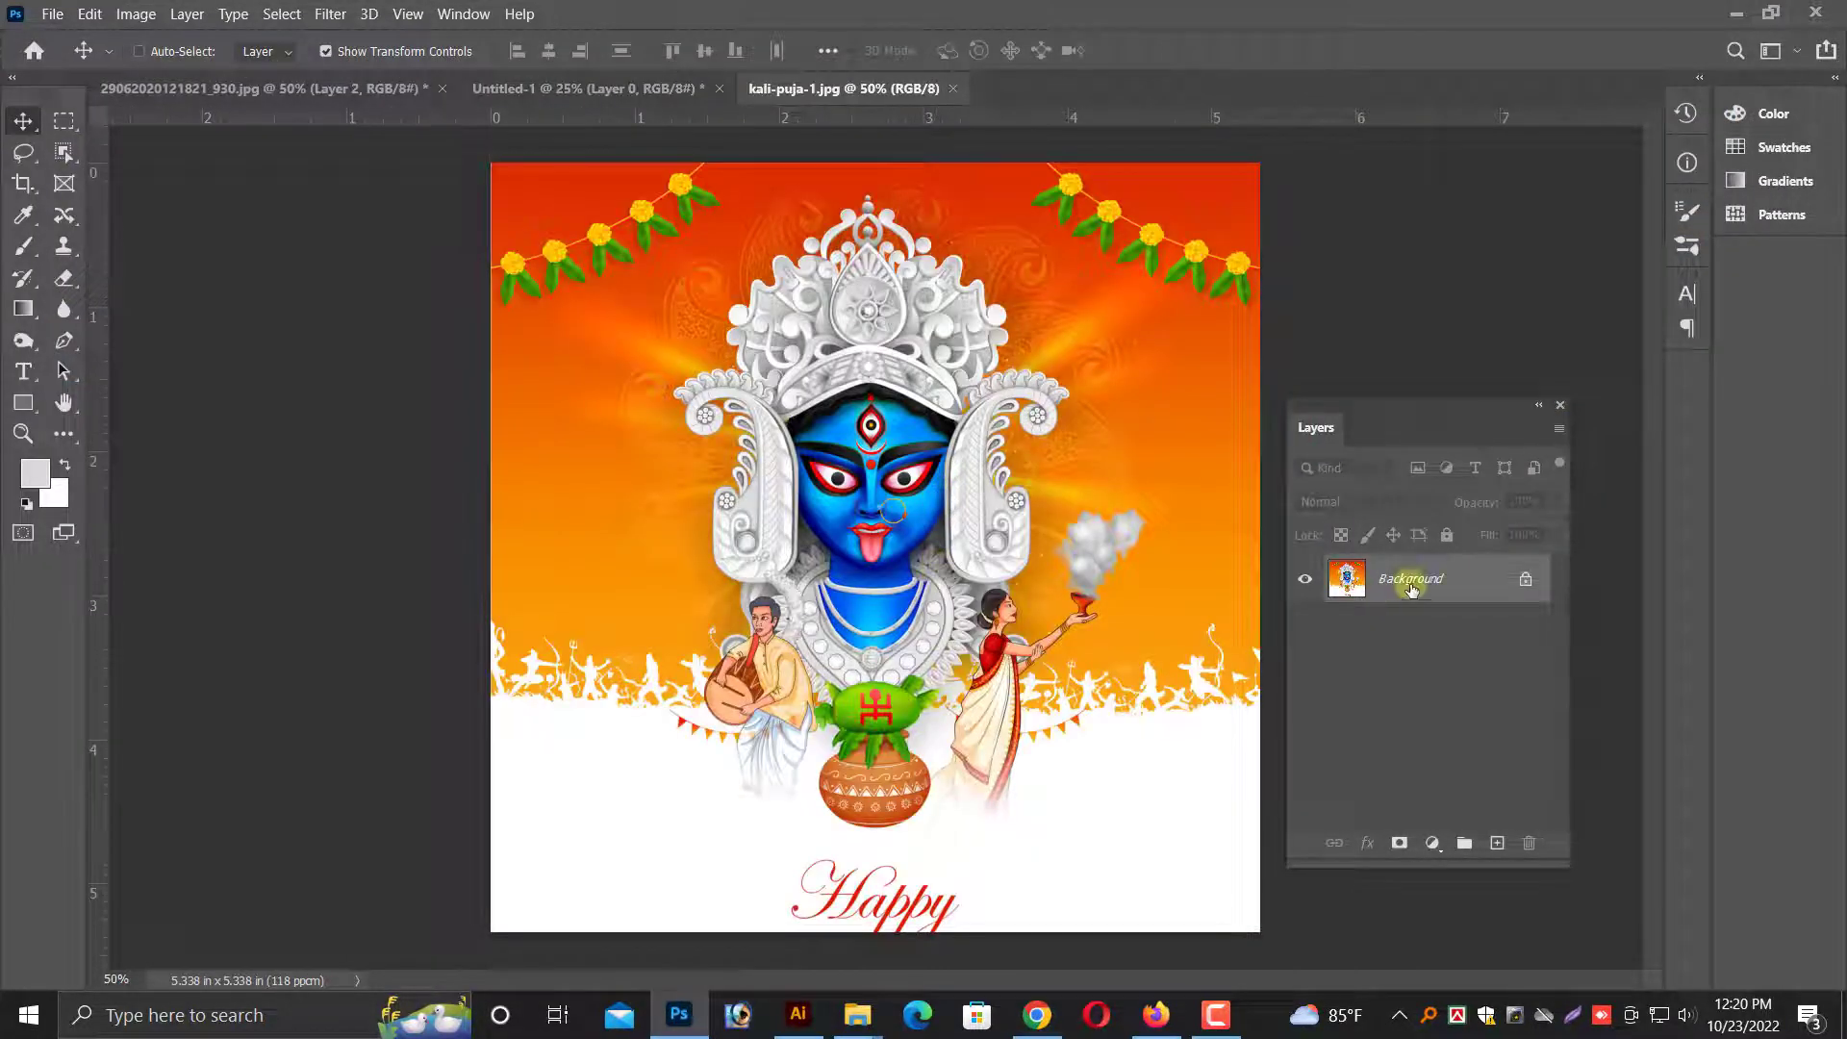
{"action": "double_click", "coordinate": [1411, 581]}
{"action": "key", "text": "Return"}
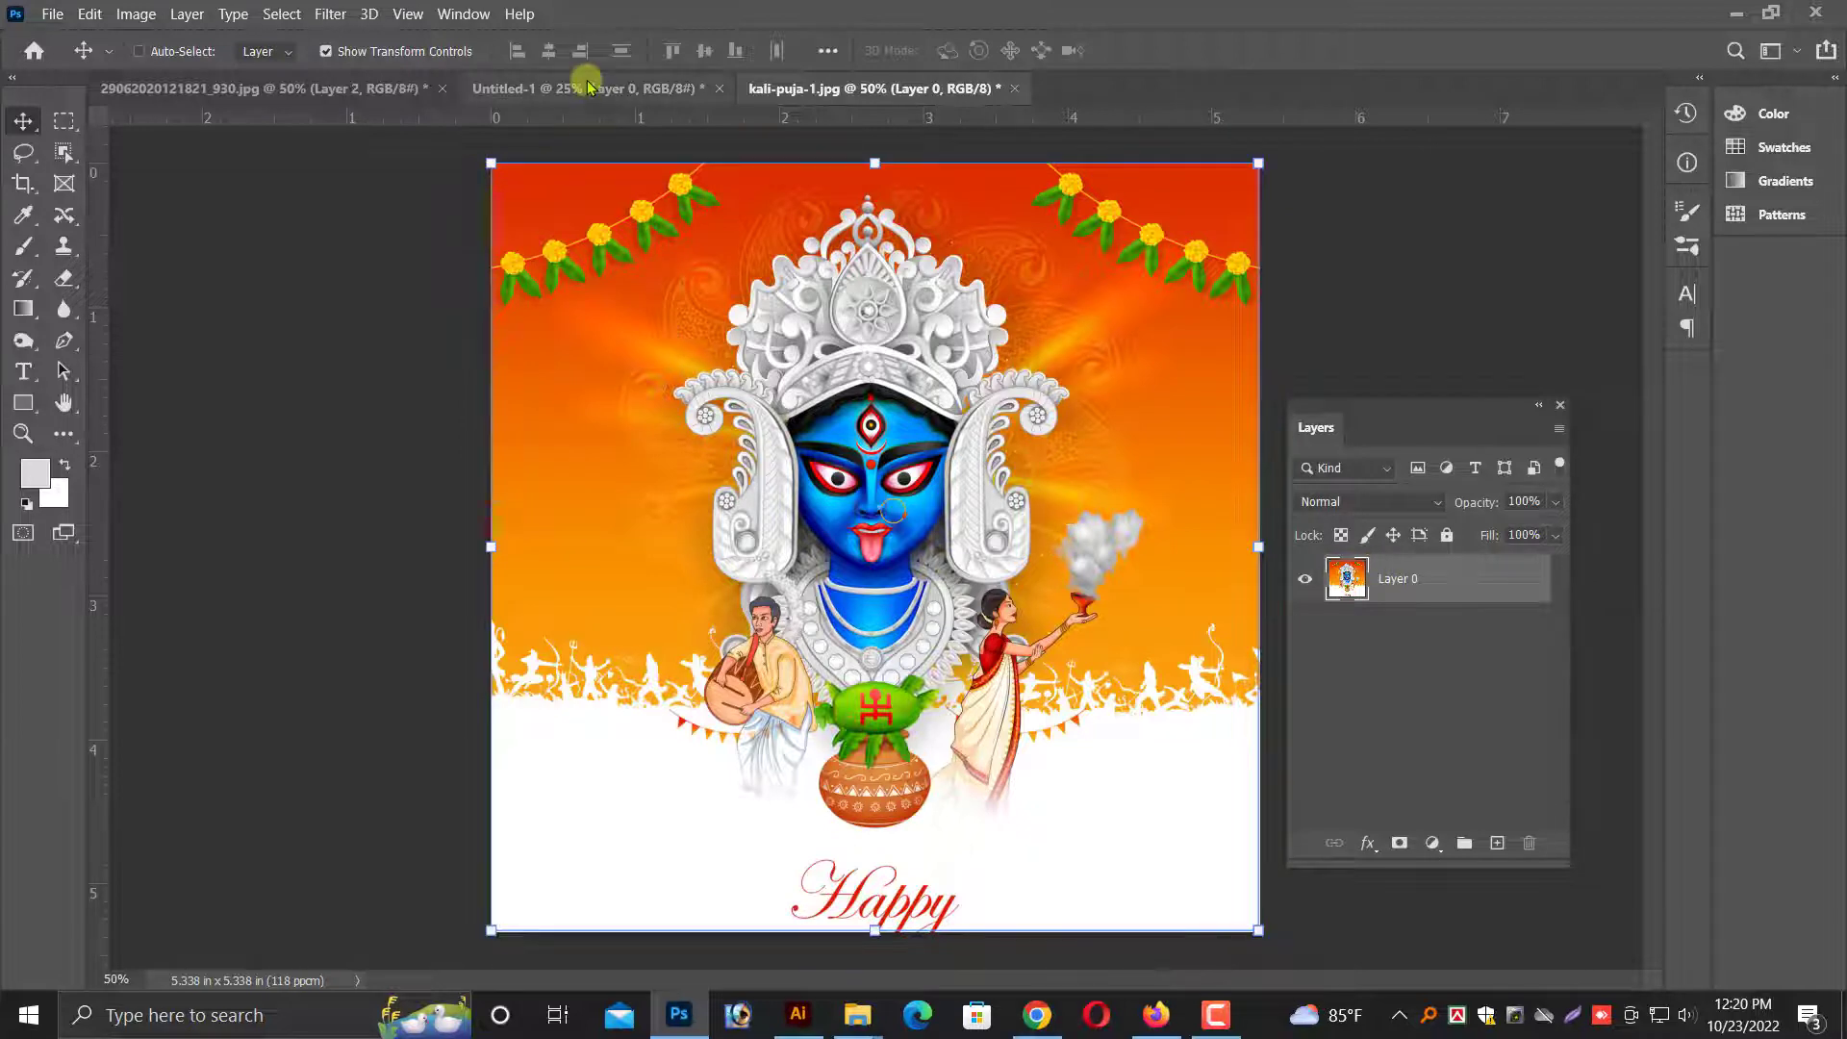
- Drag the Kali artwork into the poster, scale it to full width, and erase 'Happy'
{"action": "mouse_move", "coordinate": [980, 588]}
{"action": "left_mouse_down"}
{"action": "mouse_move", "coordinate": [545, 126]}
{"action": "mouse_move", "coordinate": [813, 411]}
{"action": "mouse_move", "coordinate": [764, 321]}
{"action": "left_mouse_up"}
{"action": "left_click_drag", "start_coordinate": [1168, 657], "coordinate": [1208, 723]}
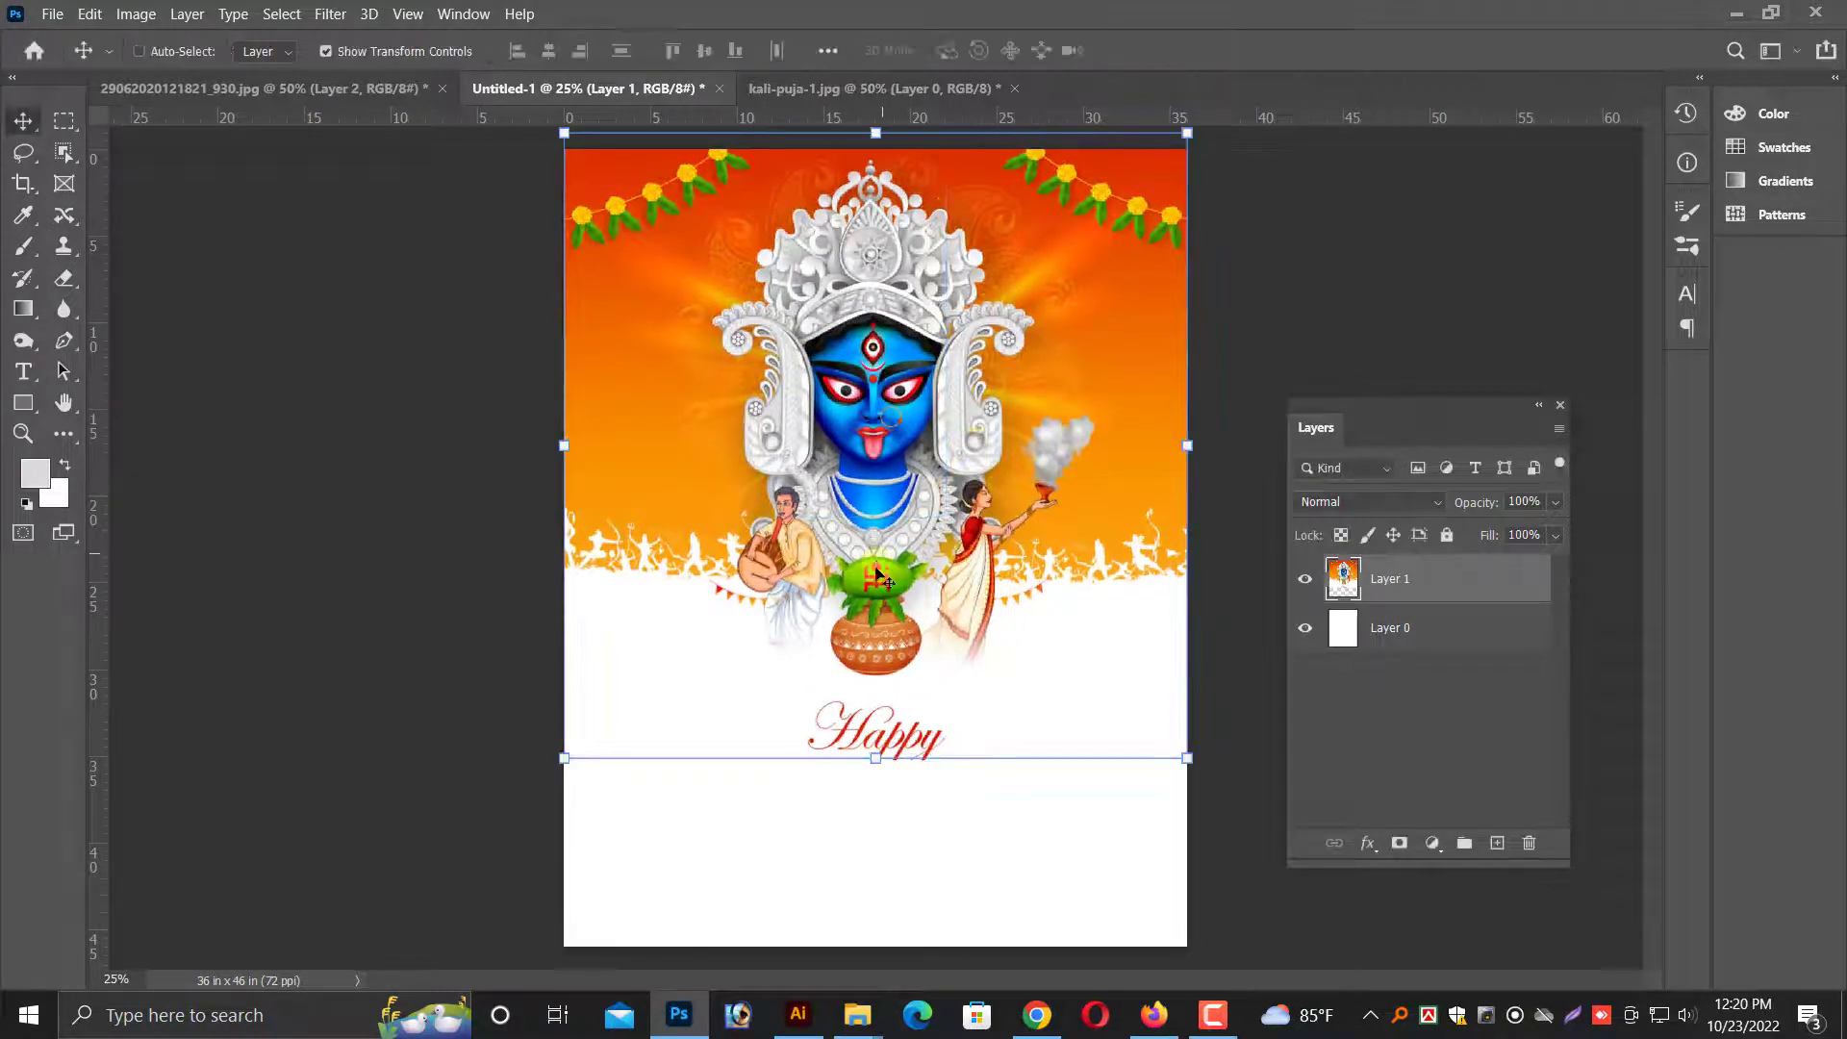
{"action": "left_click", "coordinate": [61, 281]}
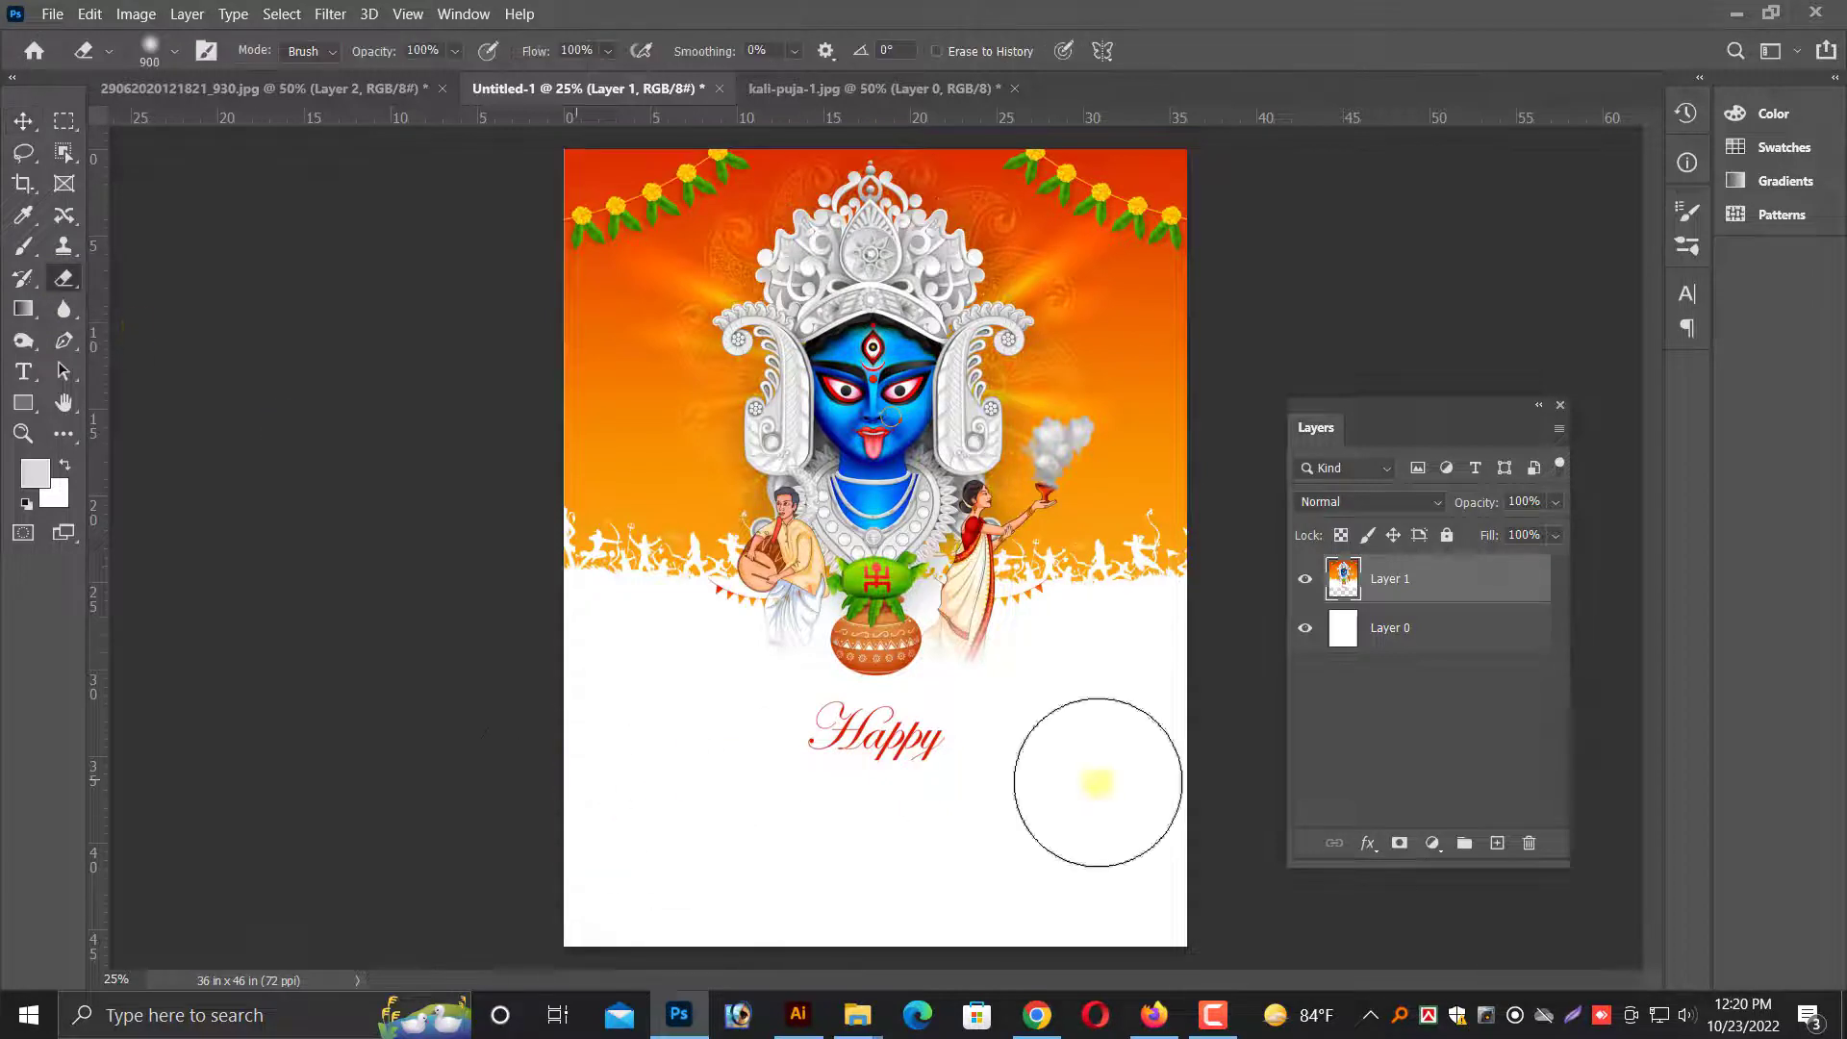
{"action": "left_click_drag", "start_coordinate": [827, 784], "coordinate": [907, 775]}
{"action": "key", "text": "v"}
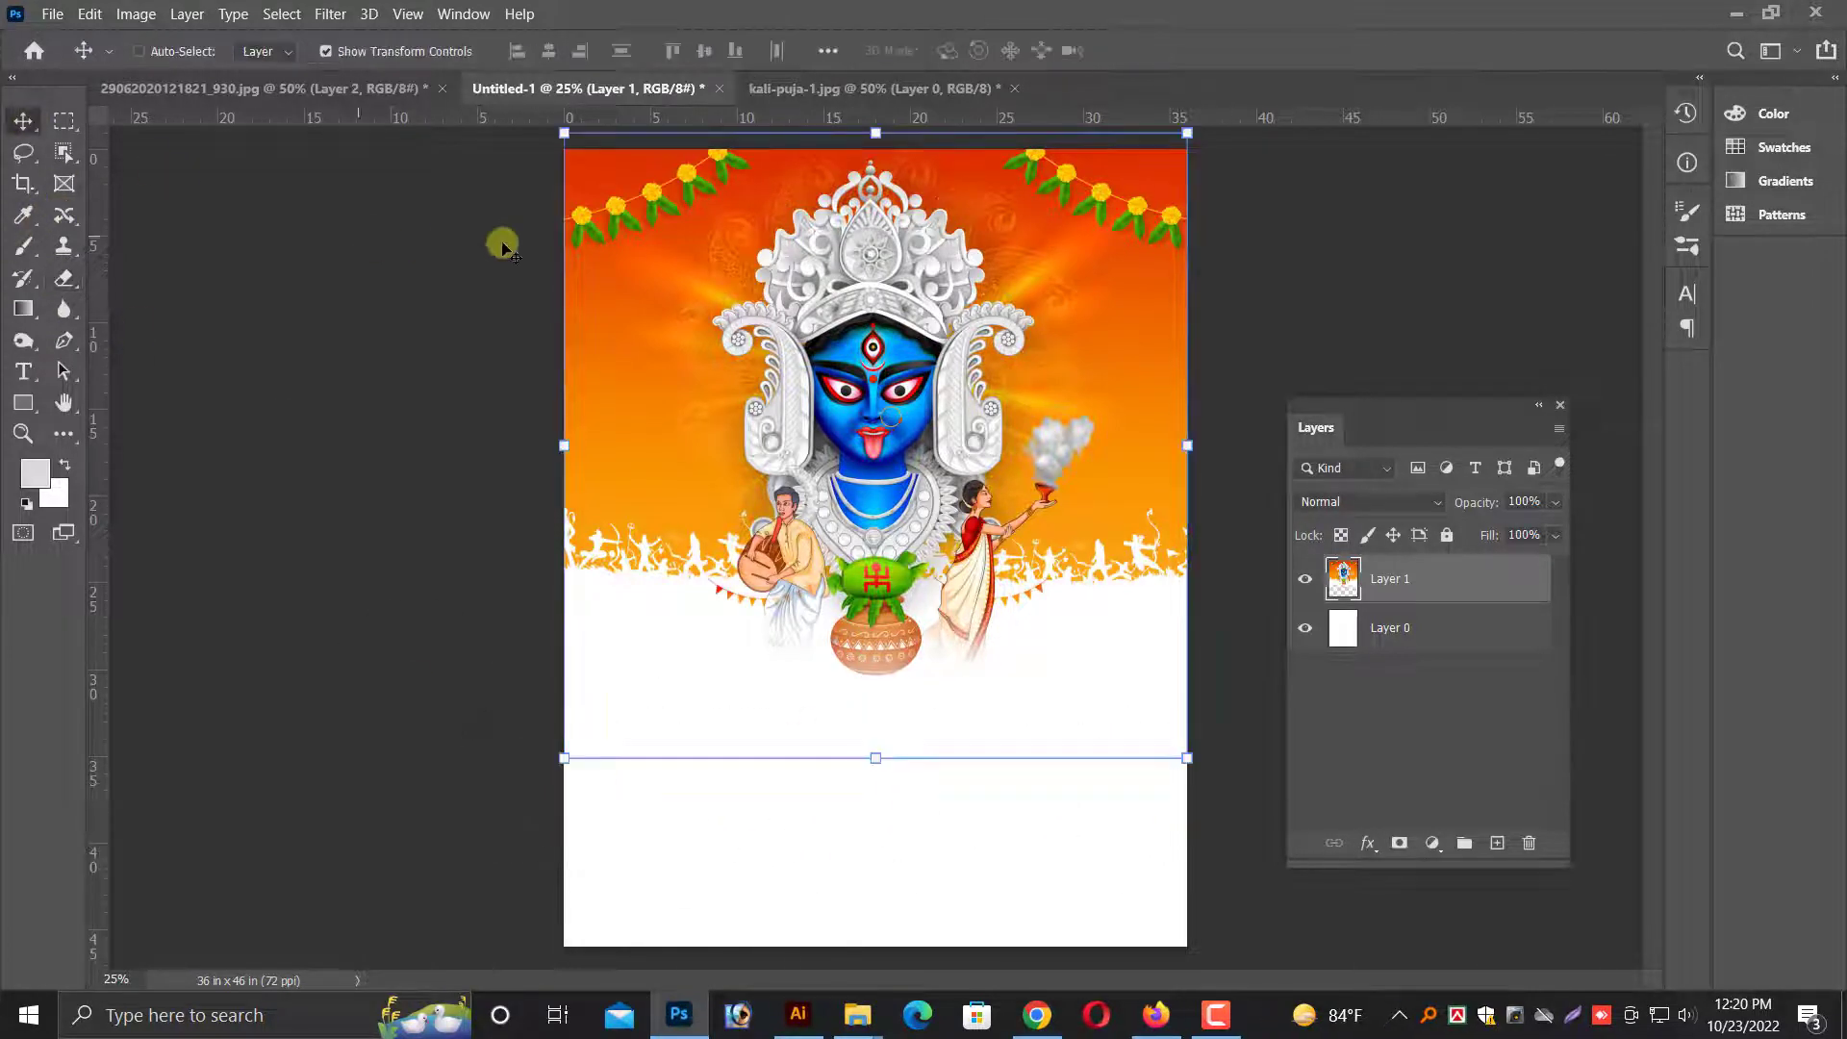
{"action": "left_click", "coordinate": [815, 88]}
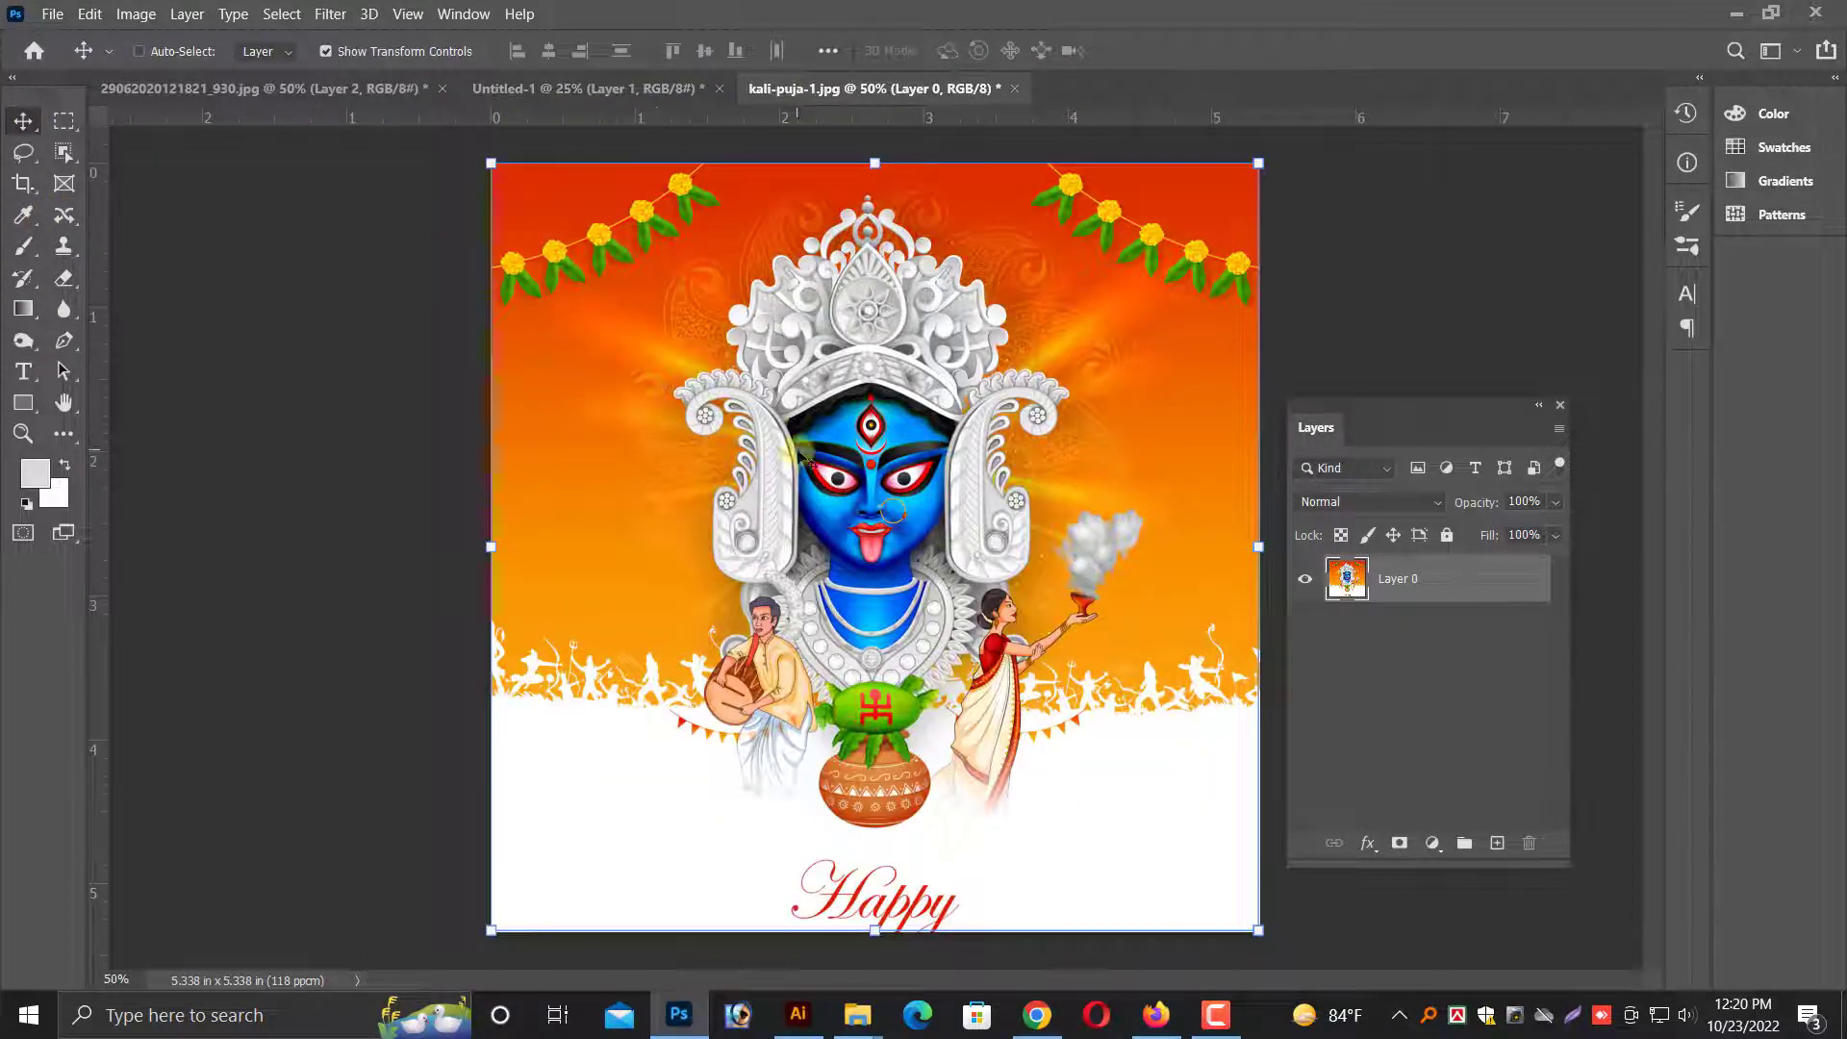
- Close kali-puja-1 without saving and place the portrait, scaled to 140%, at the lower left
{"action": "key", "text": "ctrl+w"}
{"action": "left_click", "coordinate": [1020, 396]}
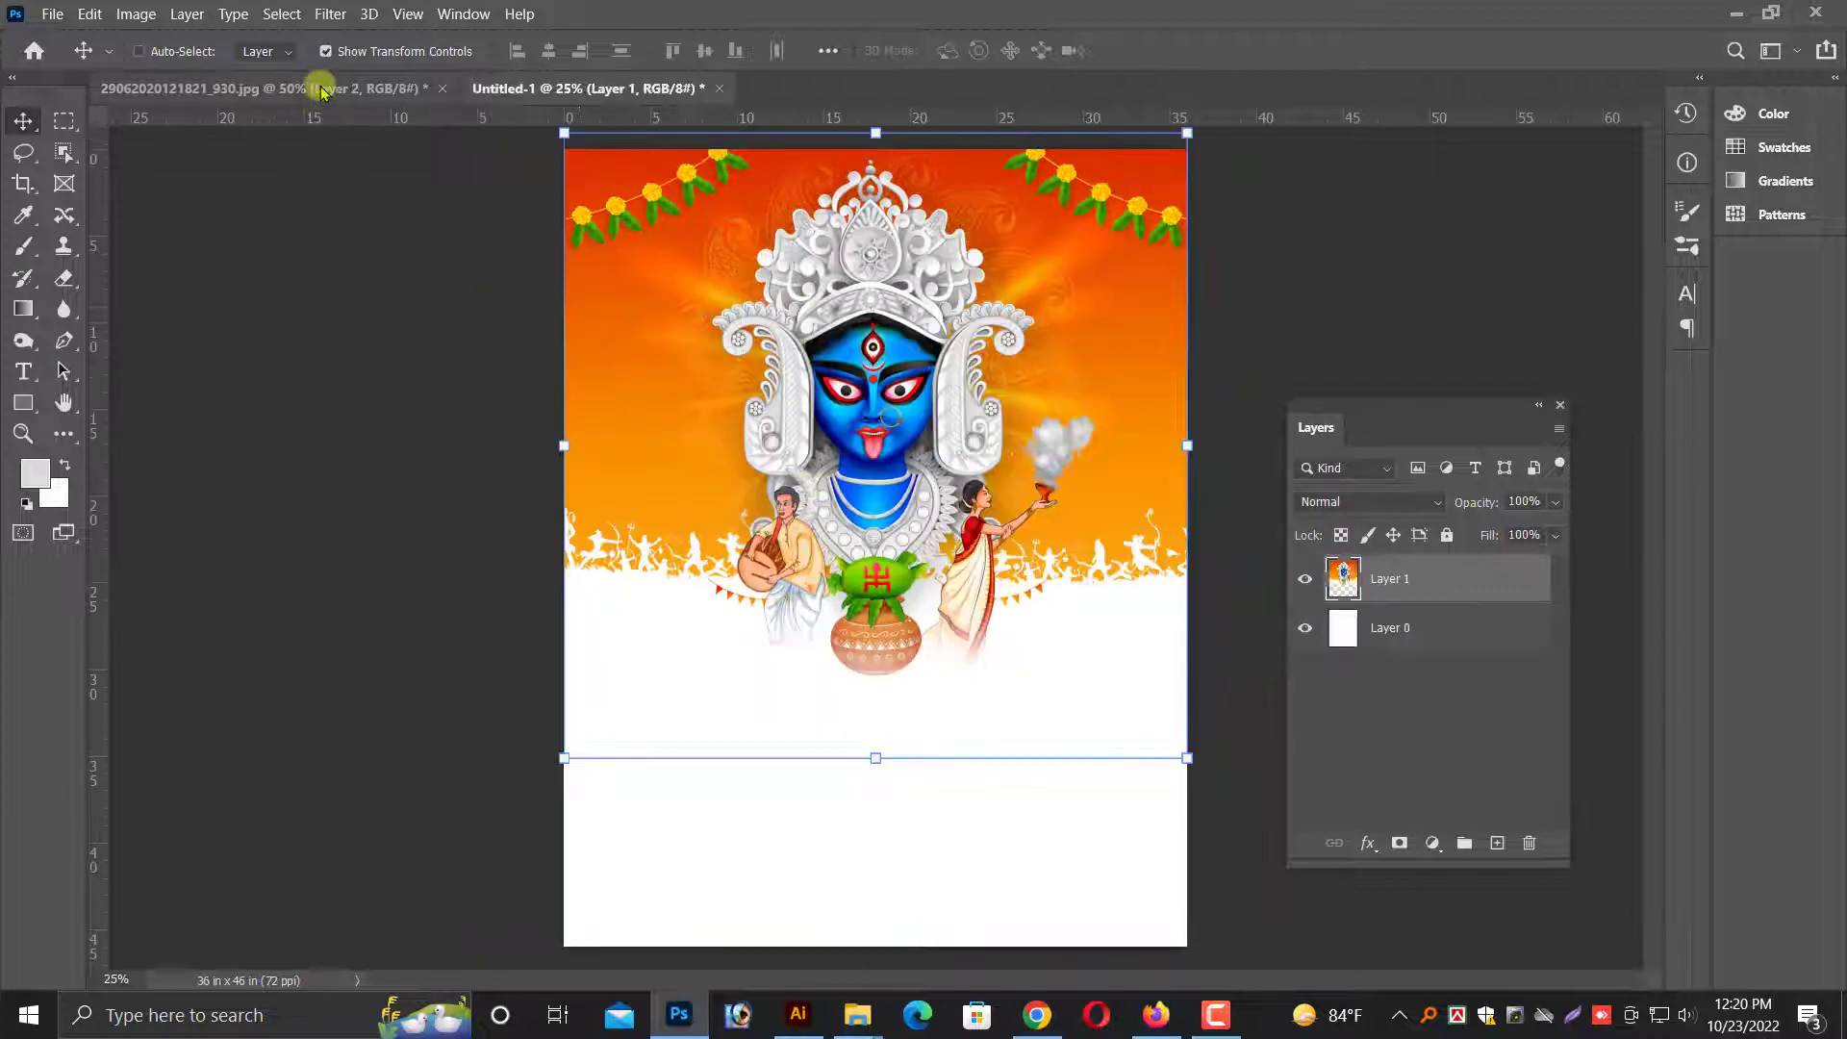
{"action": "left_click", "coordinate": [318, 88]}
{"action": "right_click", "coordinate": [865, 654]}
{"action": "left_click", "coordinate": [897, 660]}
{"action": "mouse_move", "coordinate": [871, 664]}
{"action": "left_mouse_down"}
{"action": "mouse_move", "coordinate": [565, 103]}
{"action": "mouse_move", "coordinate": [785, 695]}
{"action": "mouse_move", "coordinate": [658, 729]}
{"action": "left_mouse_up"}
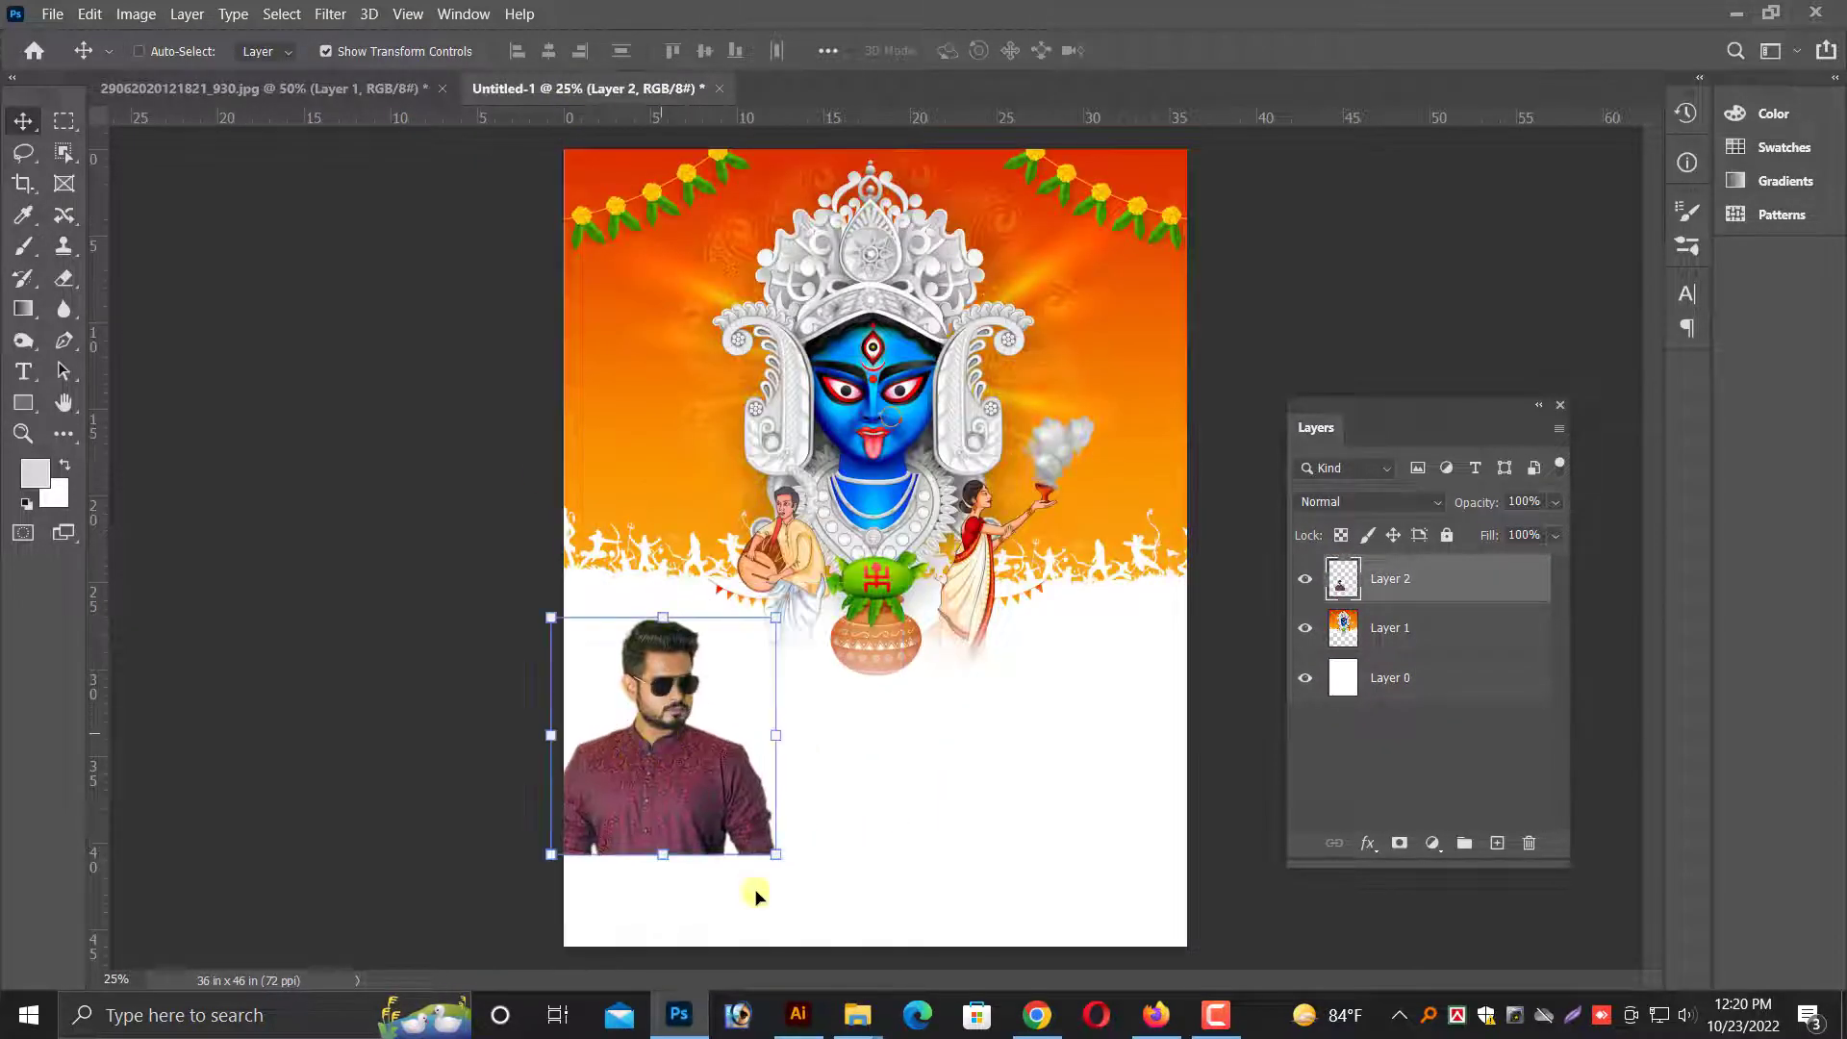
{"action": "left_click_drag", "start_coordinate": [804, 884], "coordinate": [870, 954]}
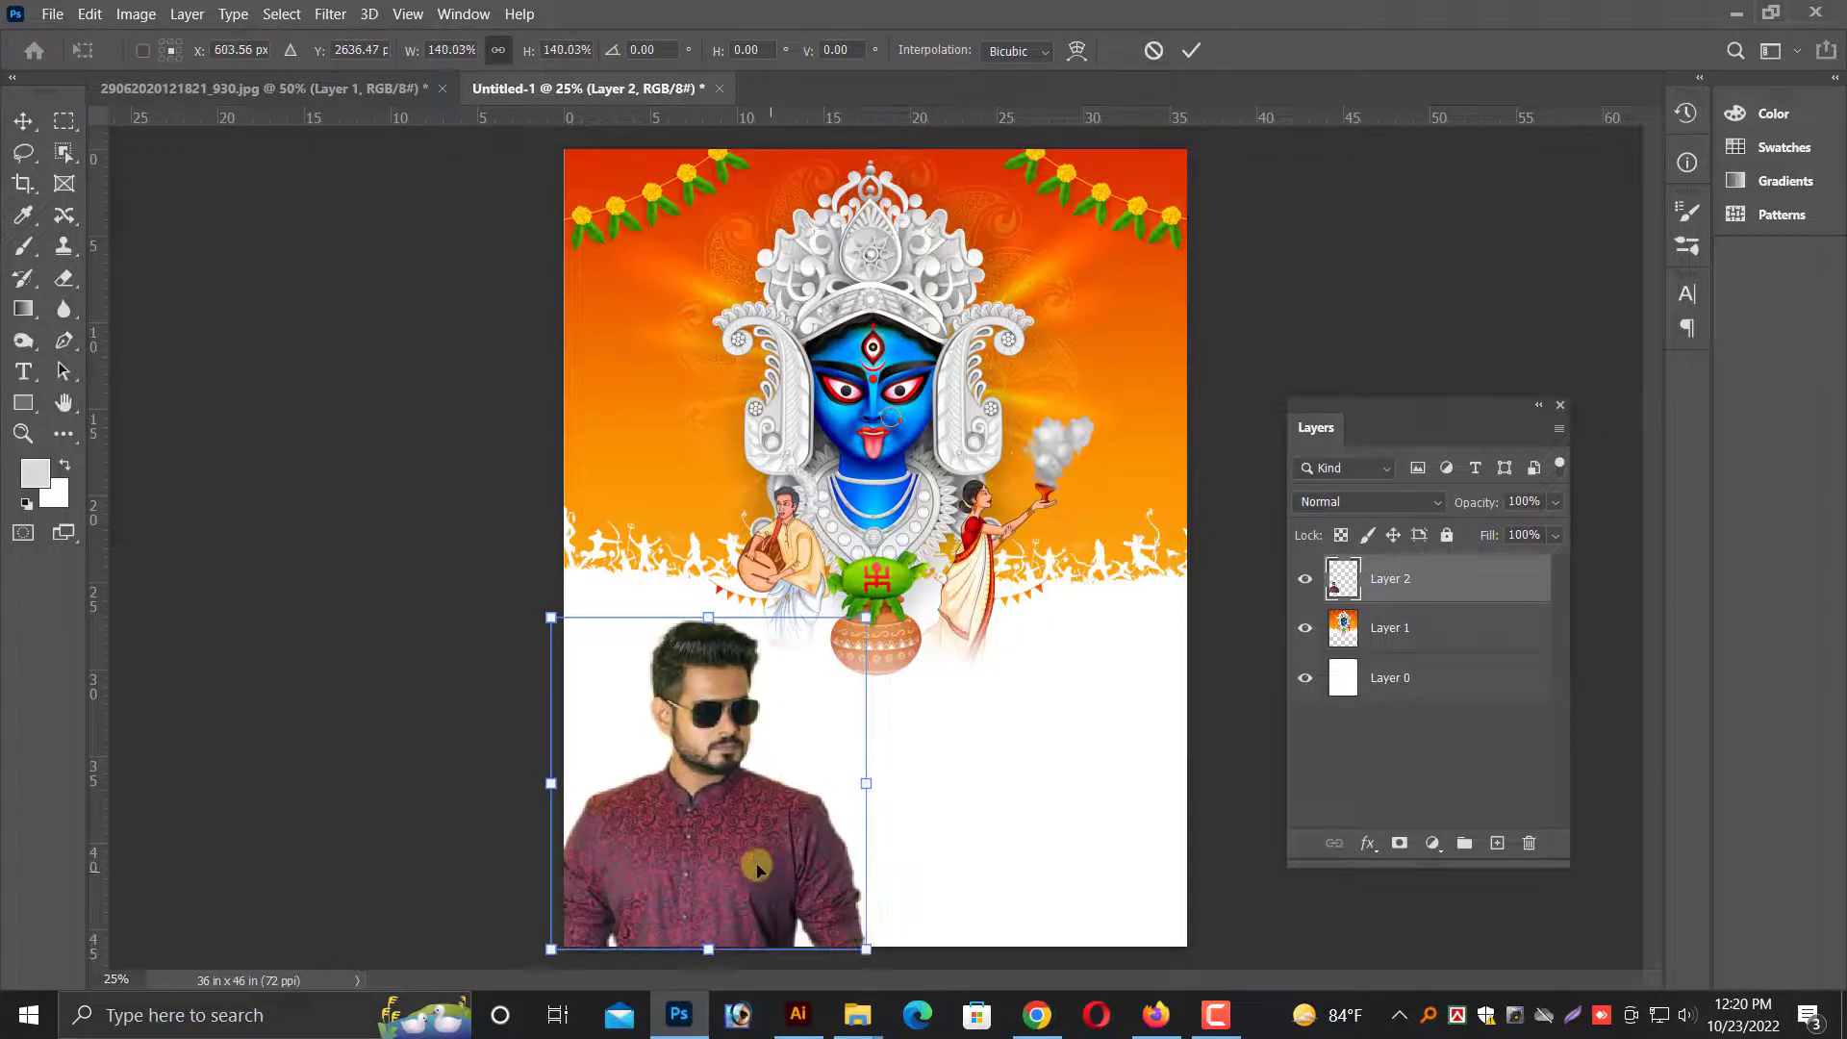
{"action": "left_click_drag", "start_coordinate": [757, 870], "coordinate": [749, 867]}
{"action": "key", "text": "Return"}
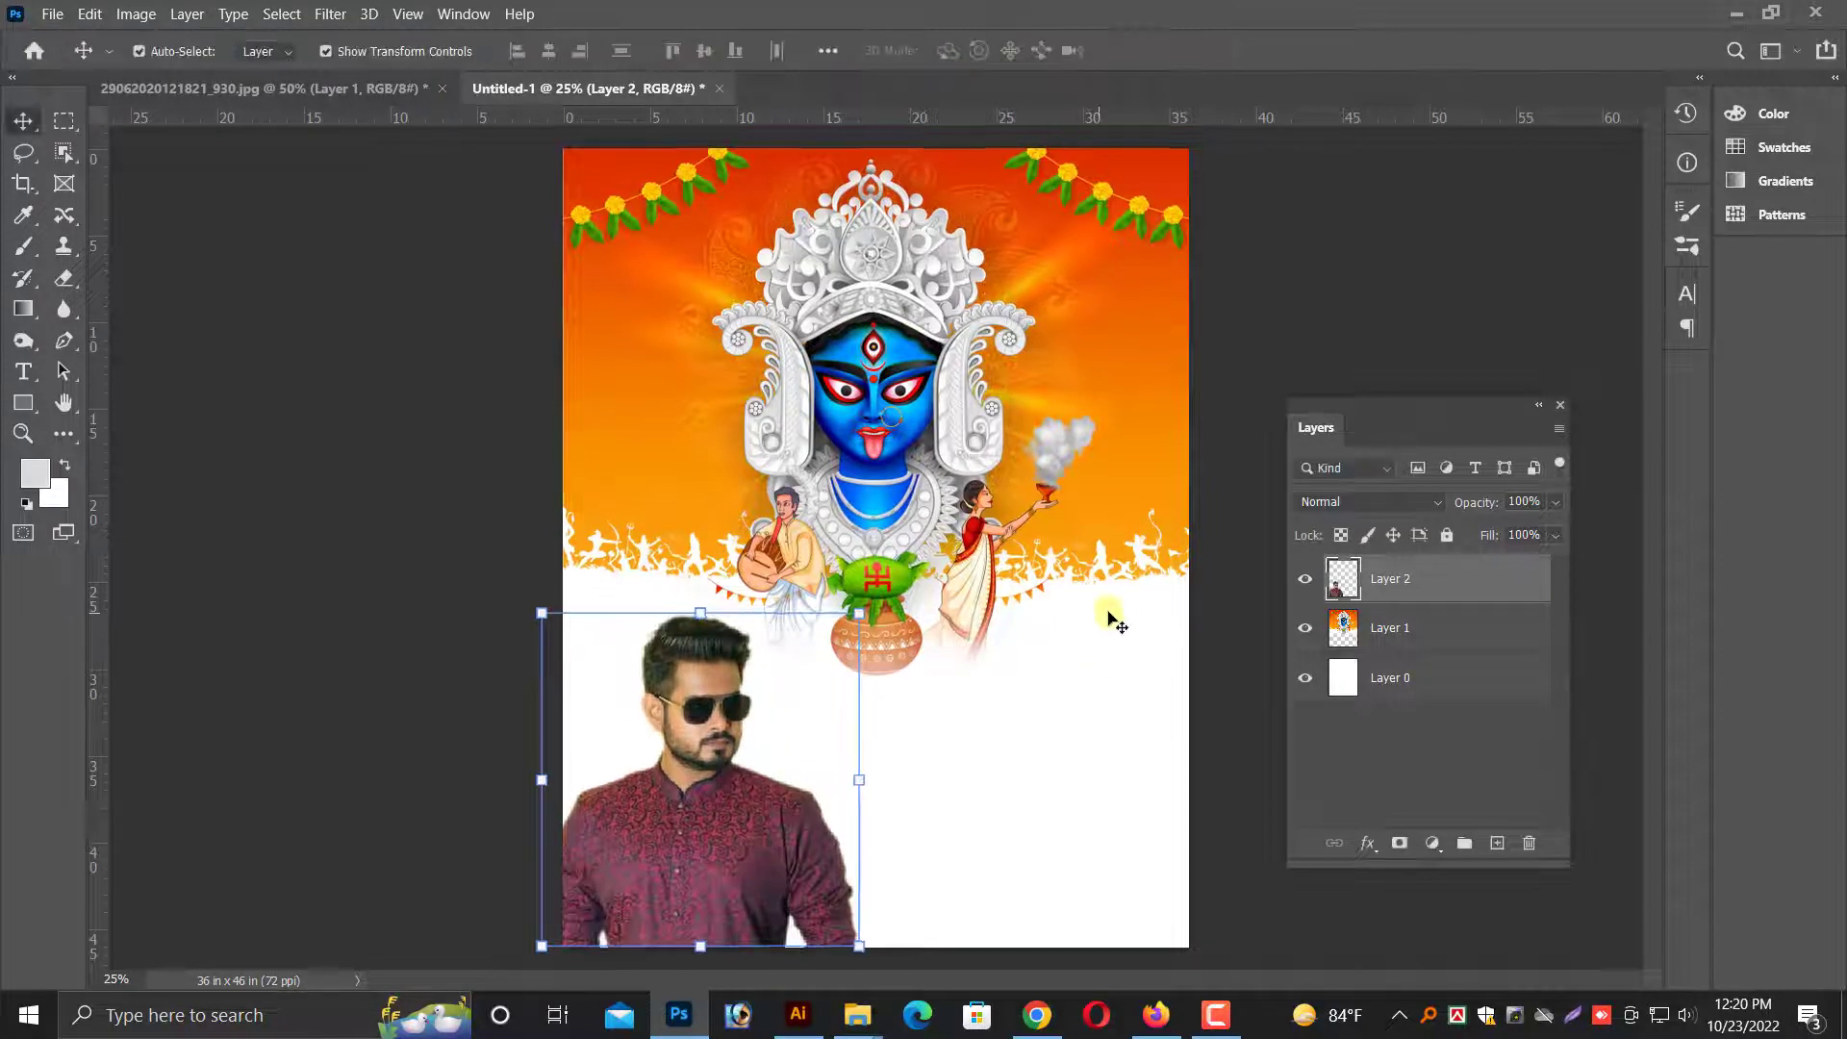
- Select the Kali artwork layer, then the white base layer, from the canvas layer lists
{"action": "key", "text": "ctrl+plus"}
{"action": "right_click", "coordinate": [1020, 440]}
{"action": "left_click", "coordinate": [1044, 460]}
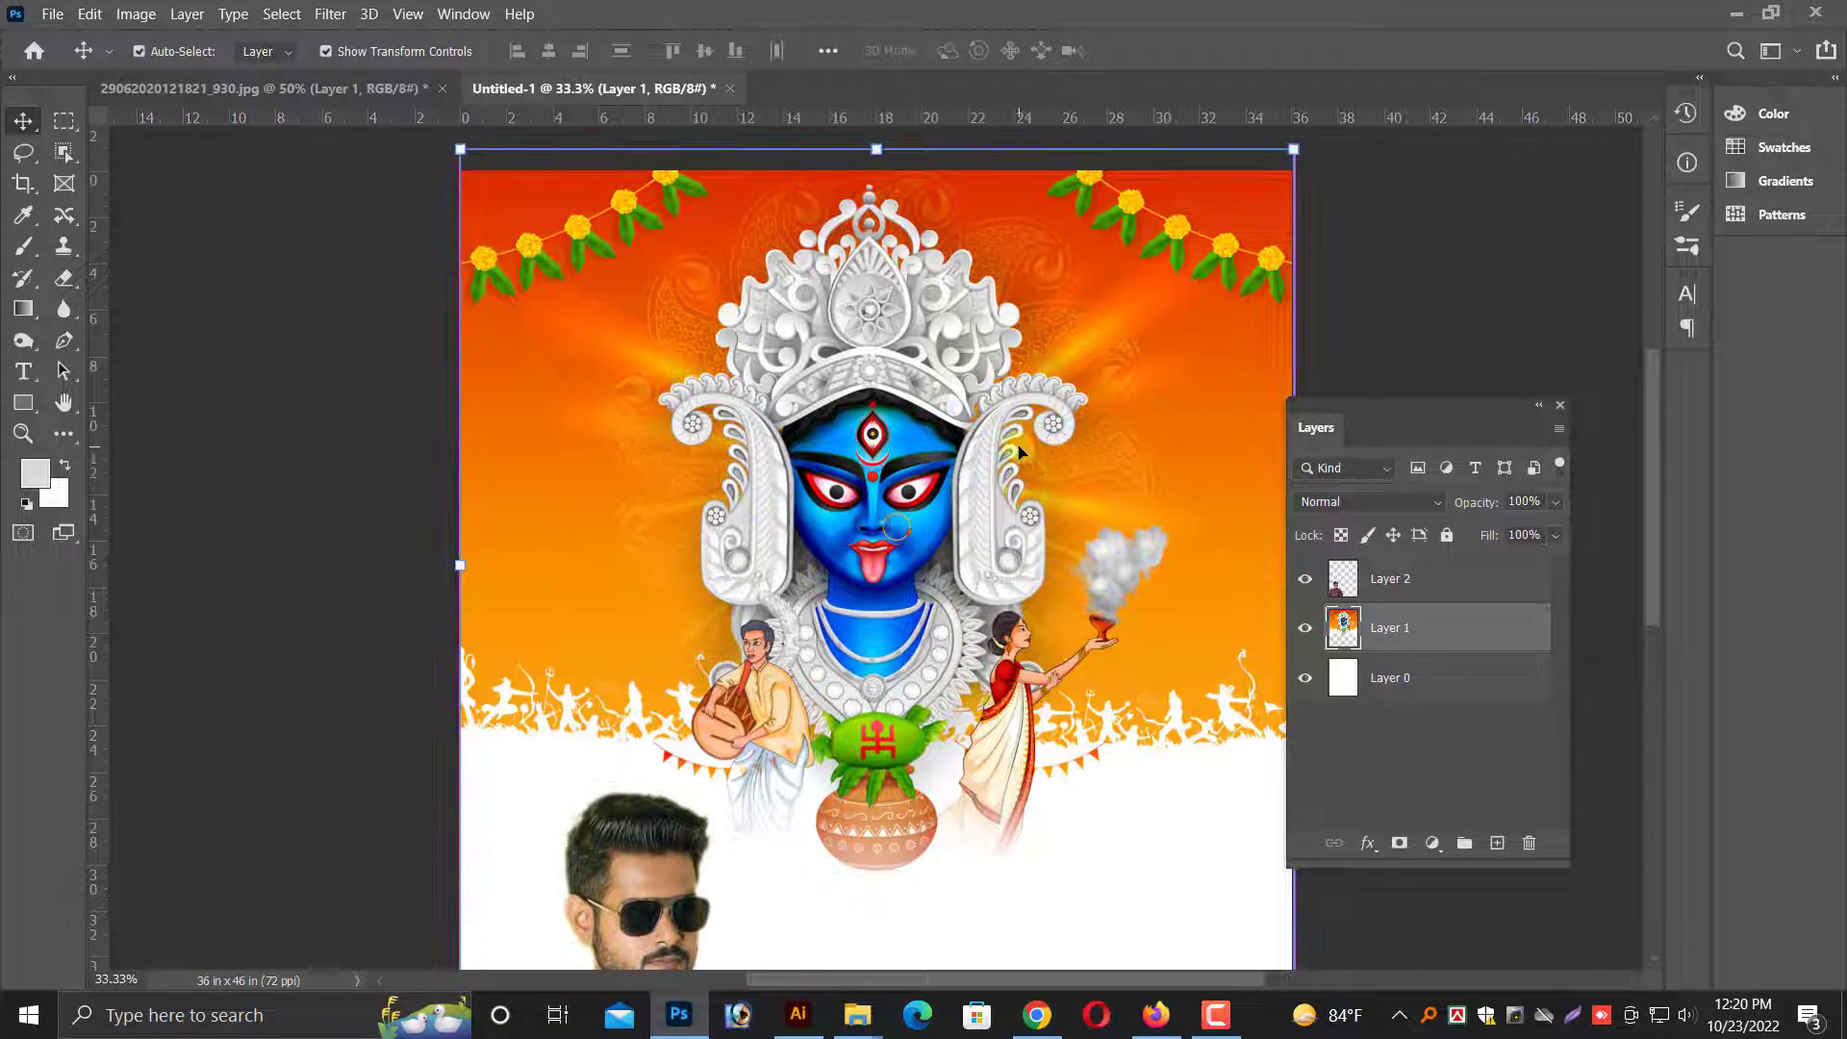
{"action": "key", "text": "ctrl+minus"}
{"action": "right_click", "coordinate": [995, 801]}
{"action": "left_click", "coordinate": [1010, 811]}
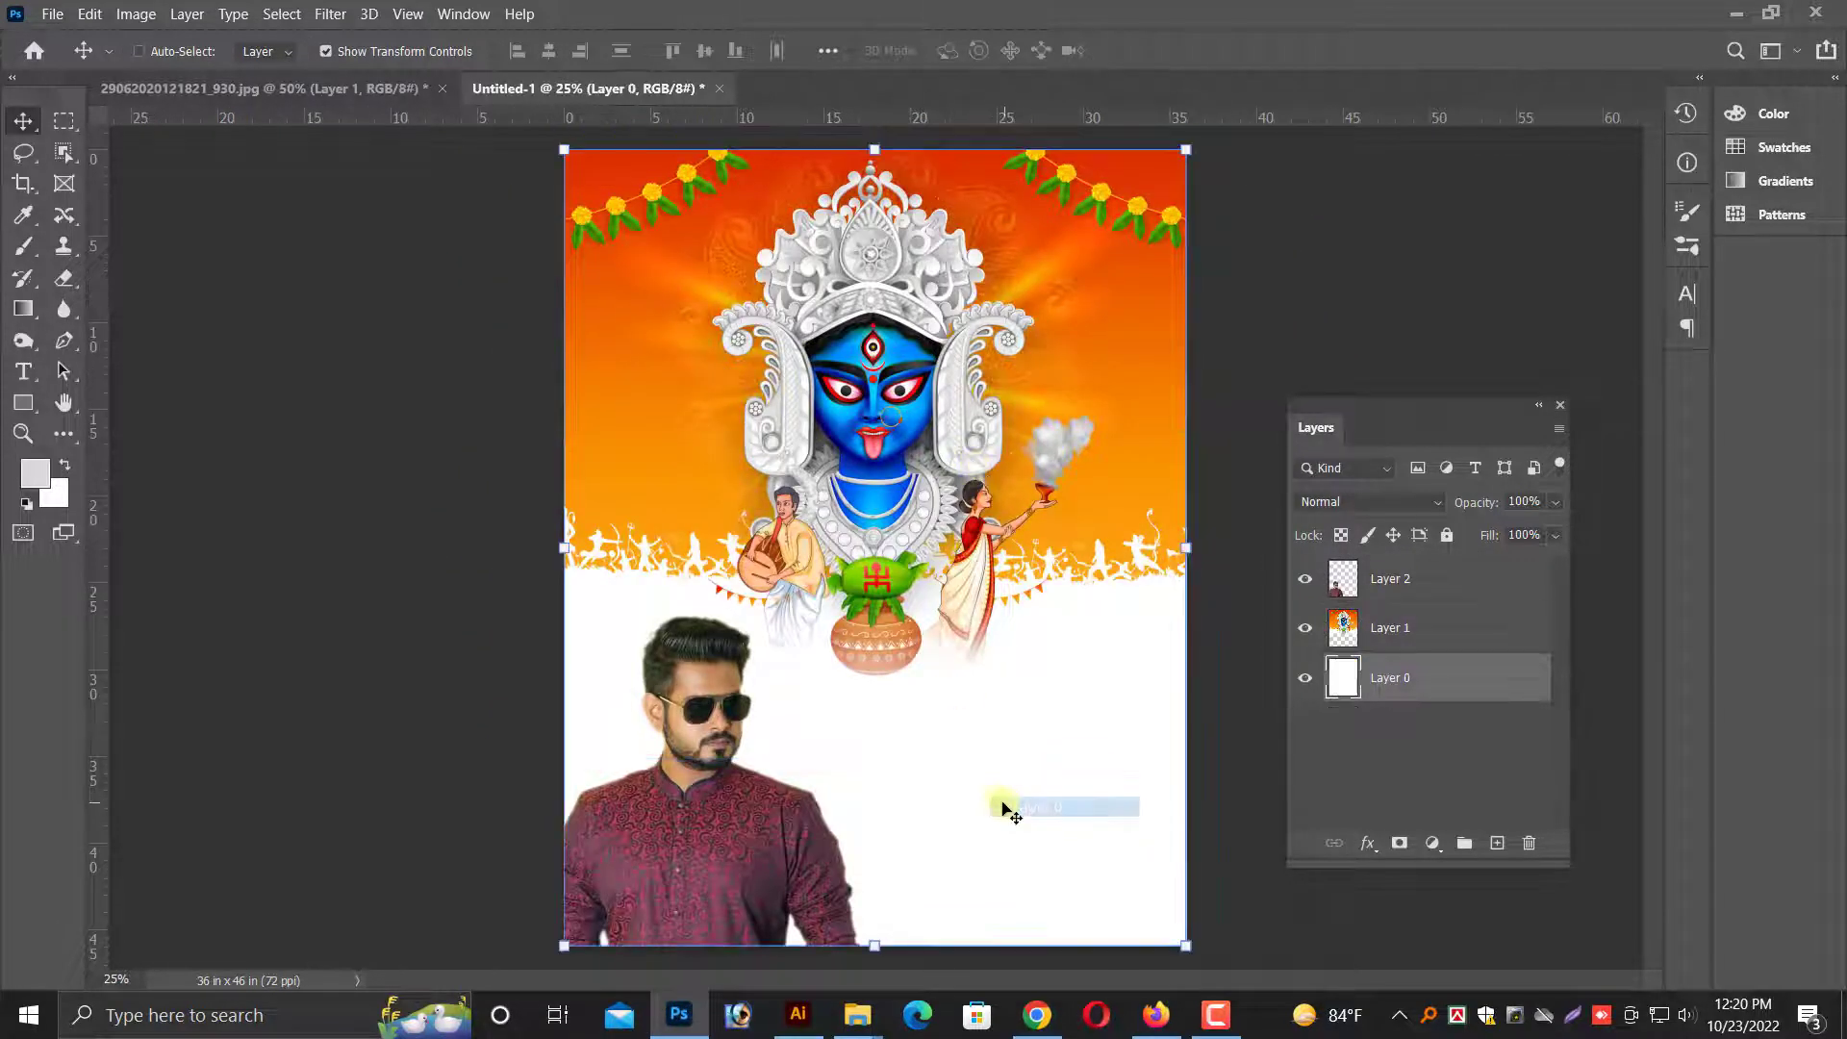
{"action": "right_click", "coordinate": [735, 800]}
{"action": "left_click", "coordinate": [755, 810]}
{"action": "right_click", "coordinate": [1061, 800]}
{"action": "left_click", "coordinate": [1077, 813]}
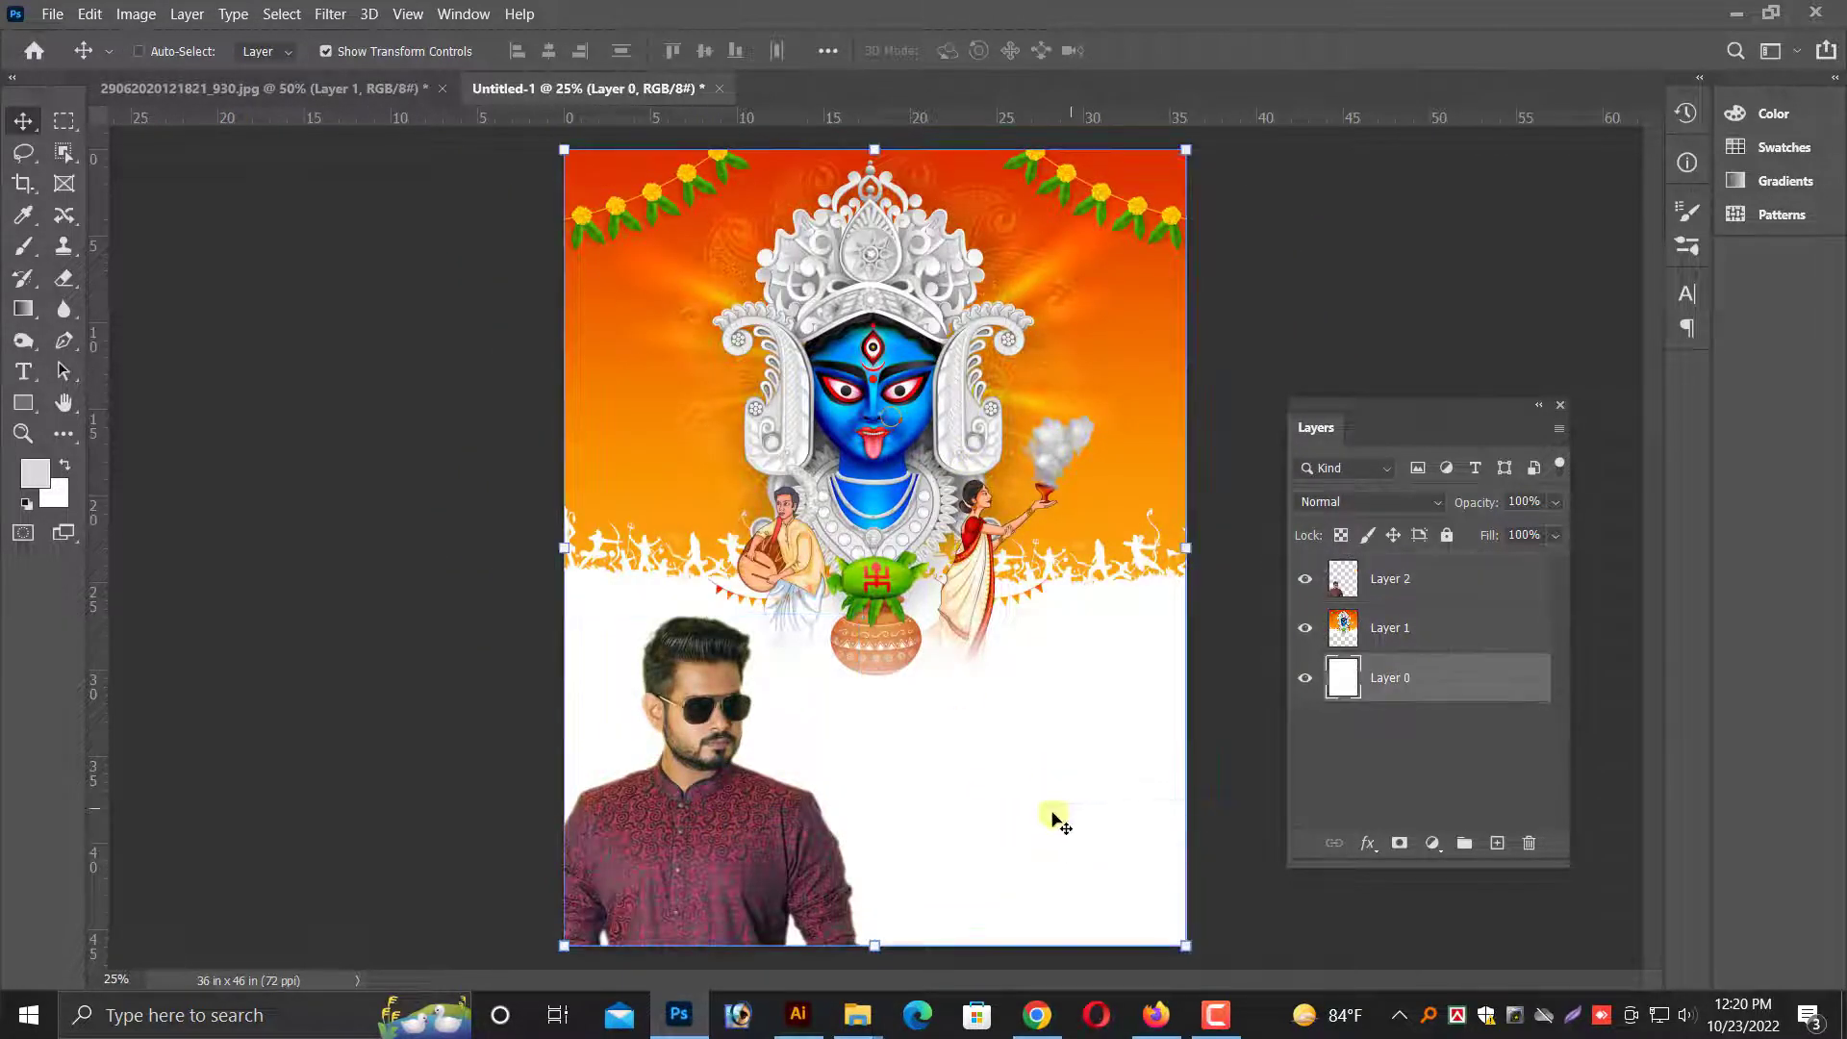
{"action": "right_click", "coordinate": [1077, 755]}
{"action": "left_click", "coordinate": [1097, 764]}
{"action": "right_click", "coordinate": [1136, 720]}
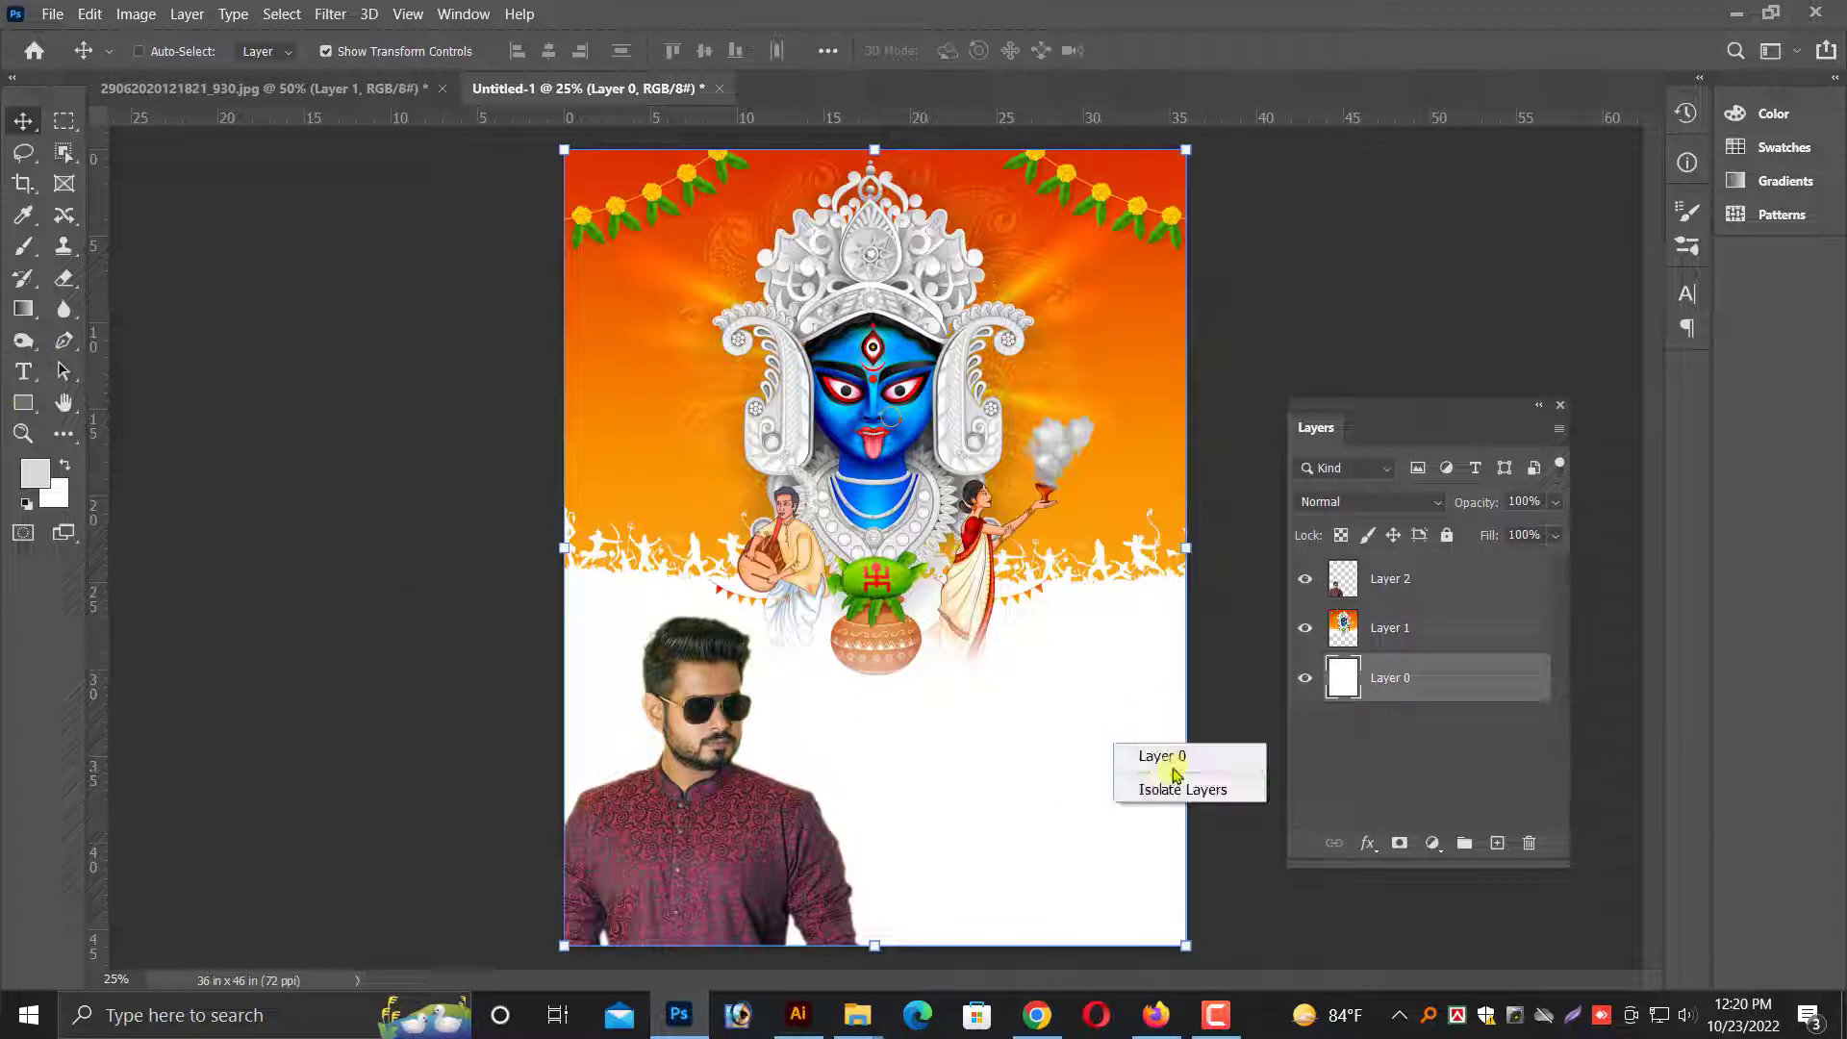
{"action": "left_click", "coordinate": [1154, 755]}
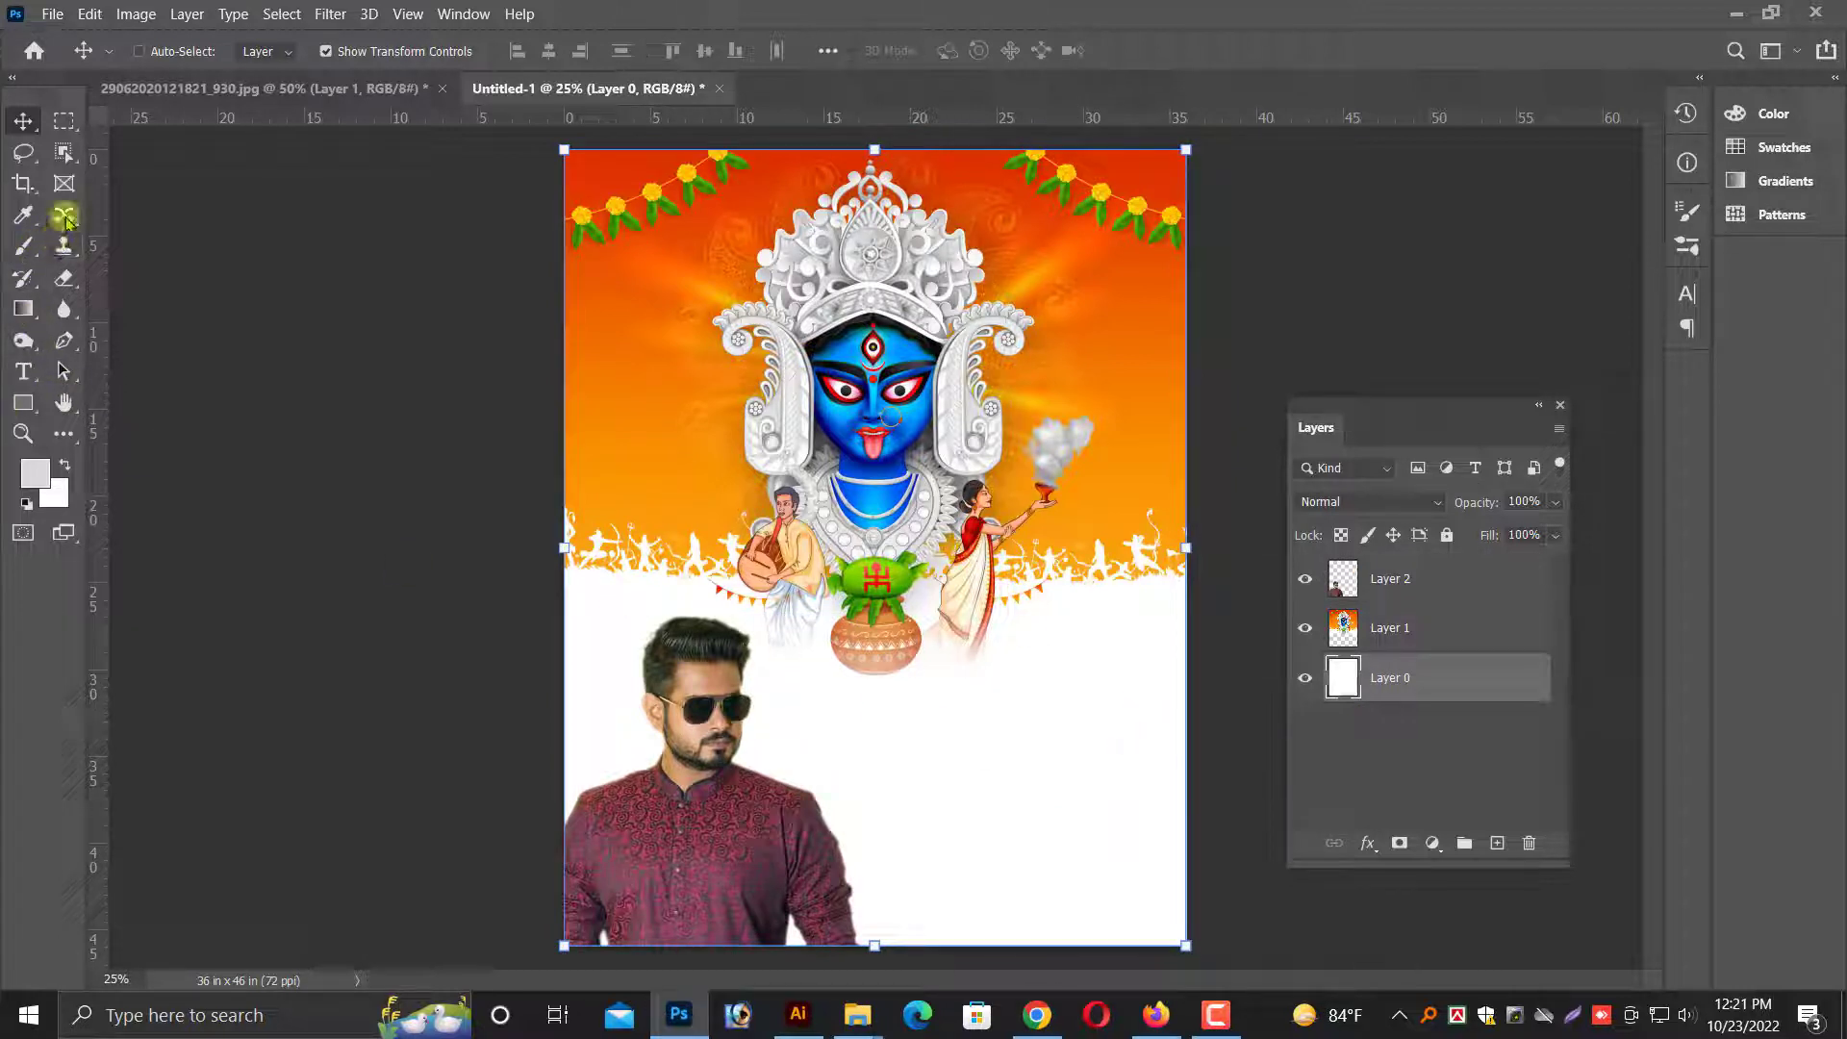
- Outline a wavy area along the poster's bottom edge and copy it to a new layer
{"action": "left_click", "coordinate": [64, 215]}
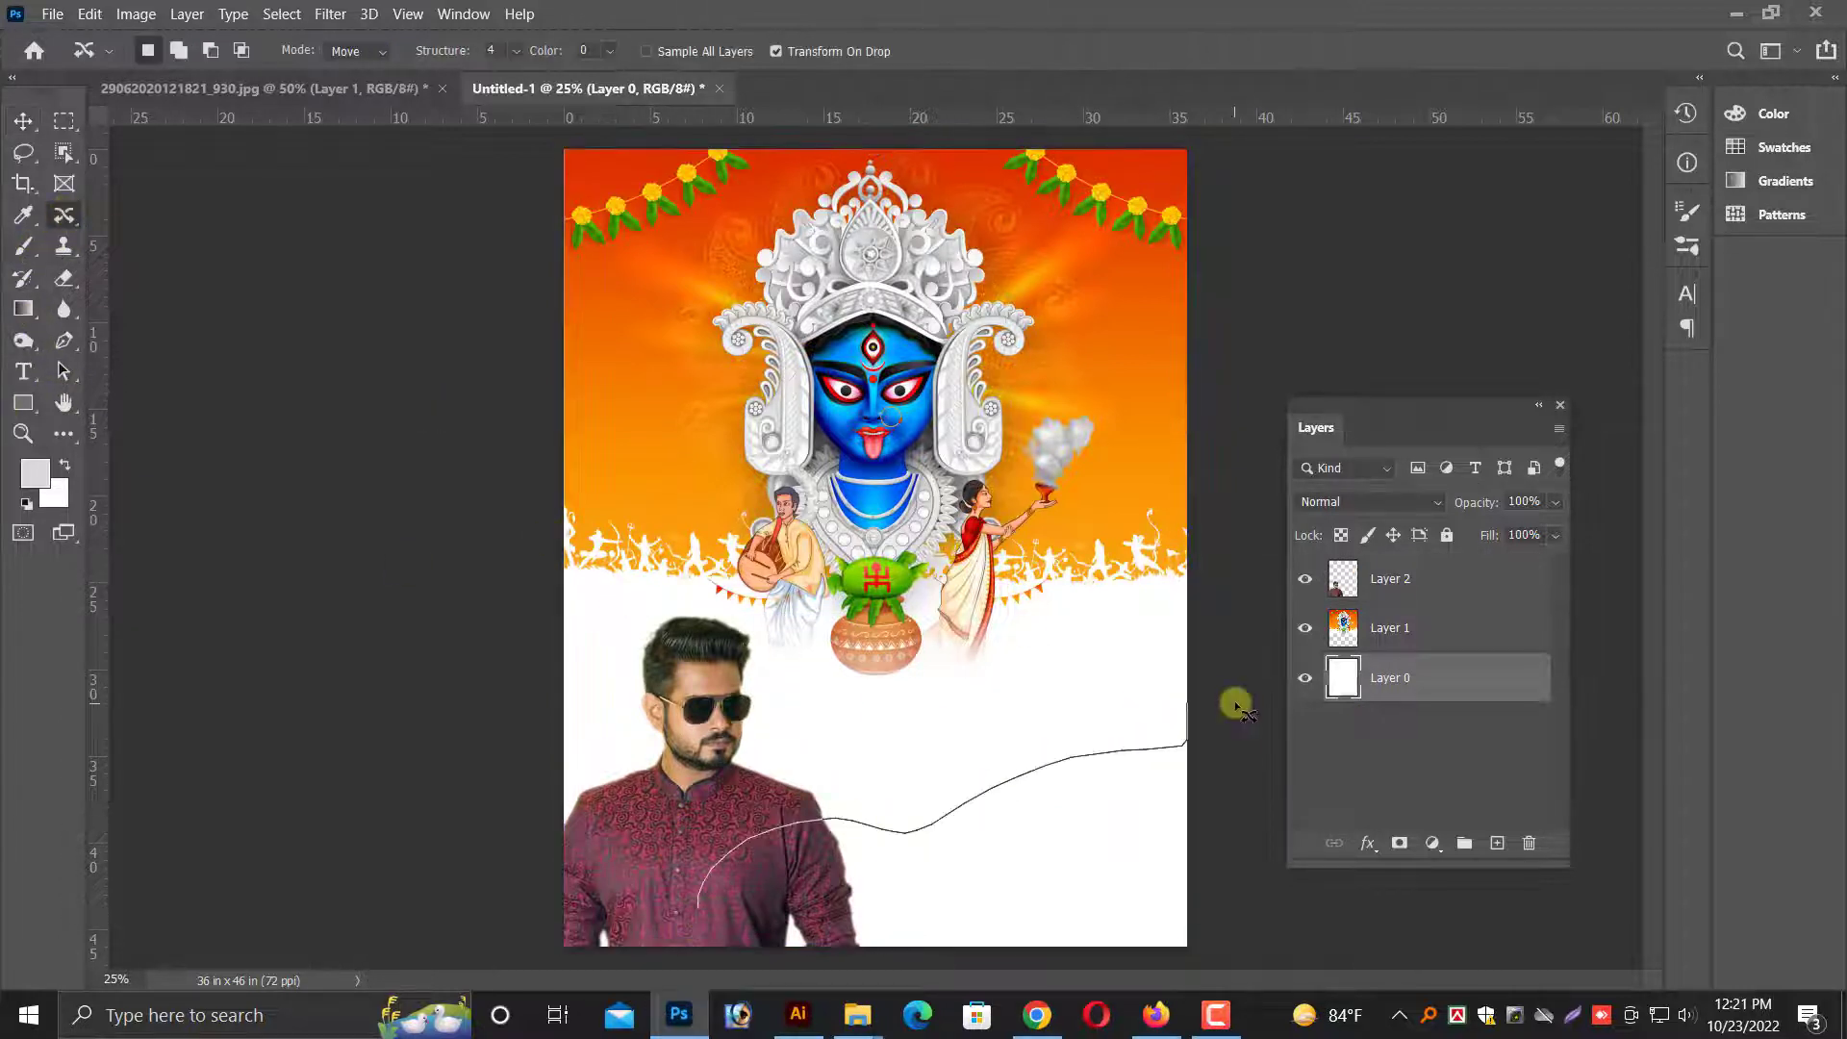
{"action": "left_click_drag", "start_coordinate": [1236, 707], "coordinate": [1213, 729]}
{"action": "left_click_drag", "start_coordinate": [716, 940], "coordinate": [1239, 786]}
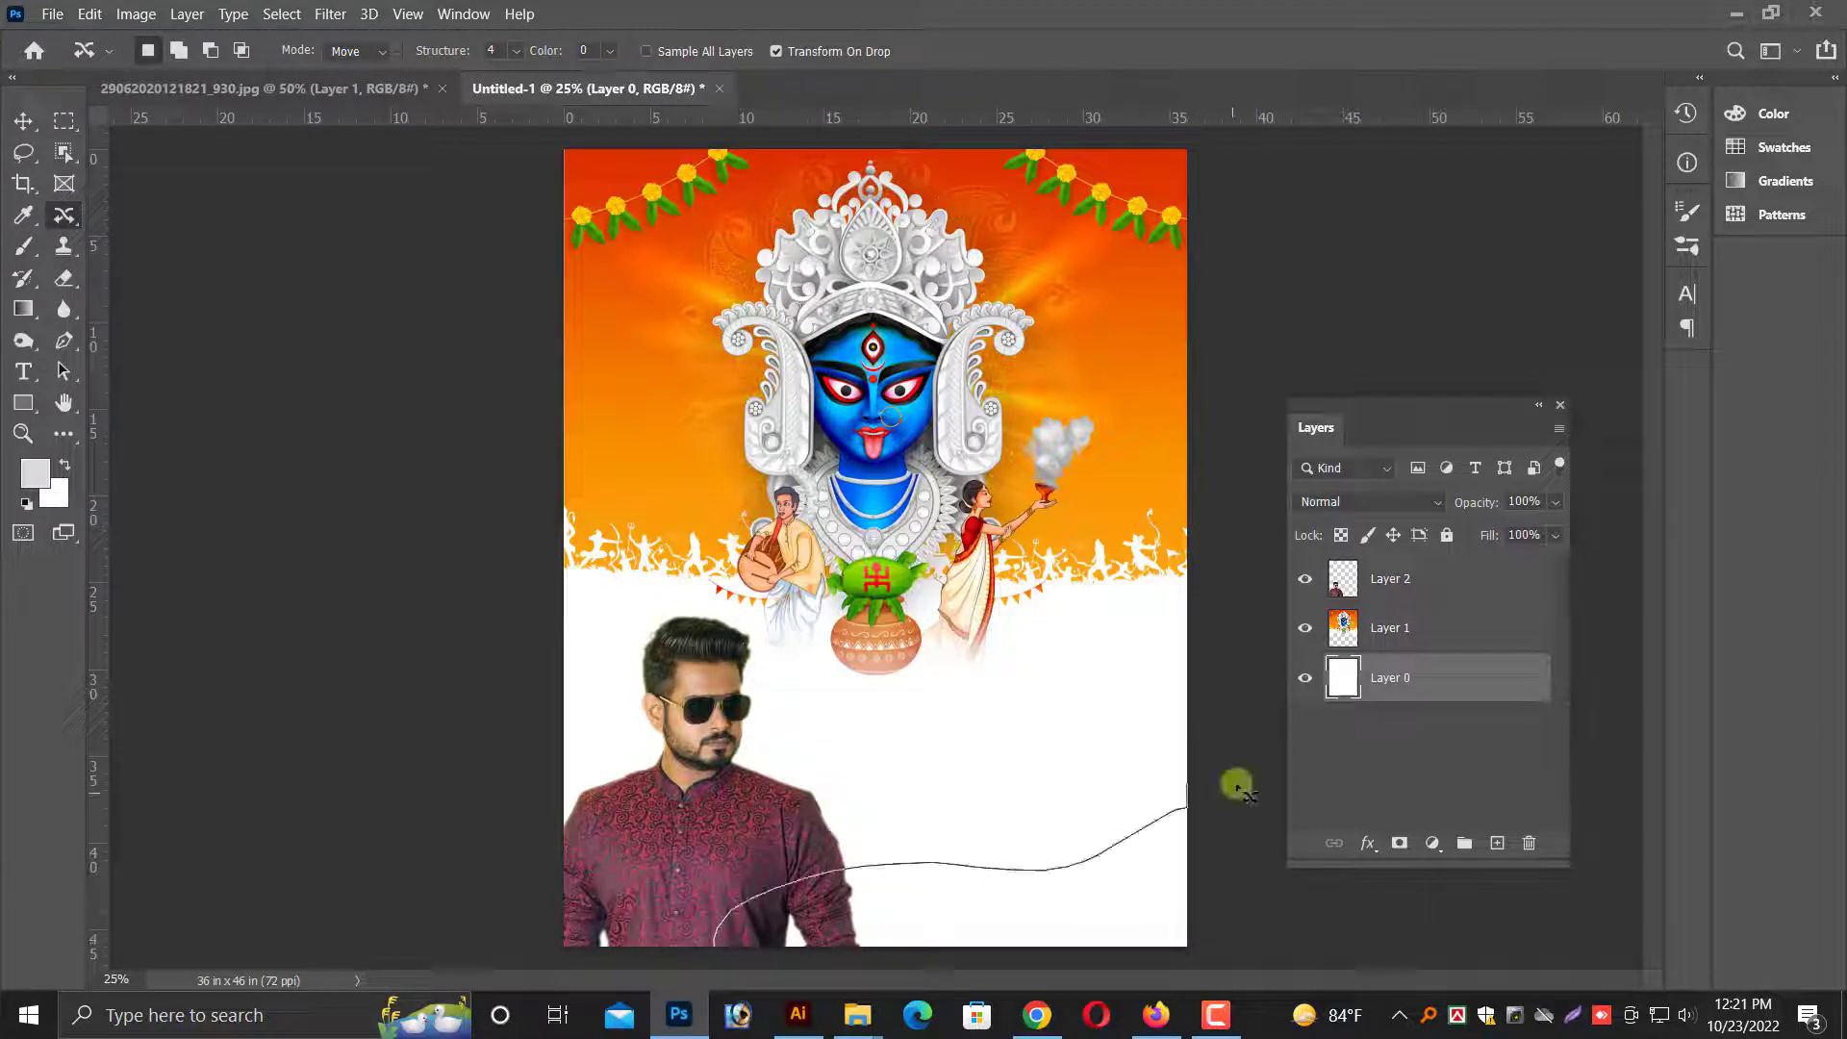
{"action": "left_click_drag", "start_coordinate": [1152, 992], "coordinate": [795, 923]}
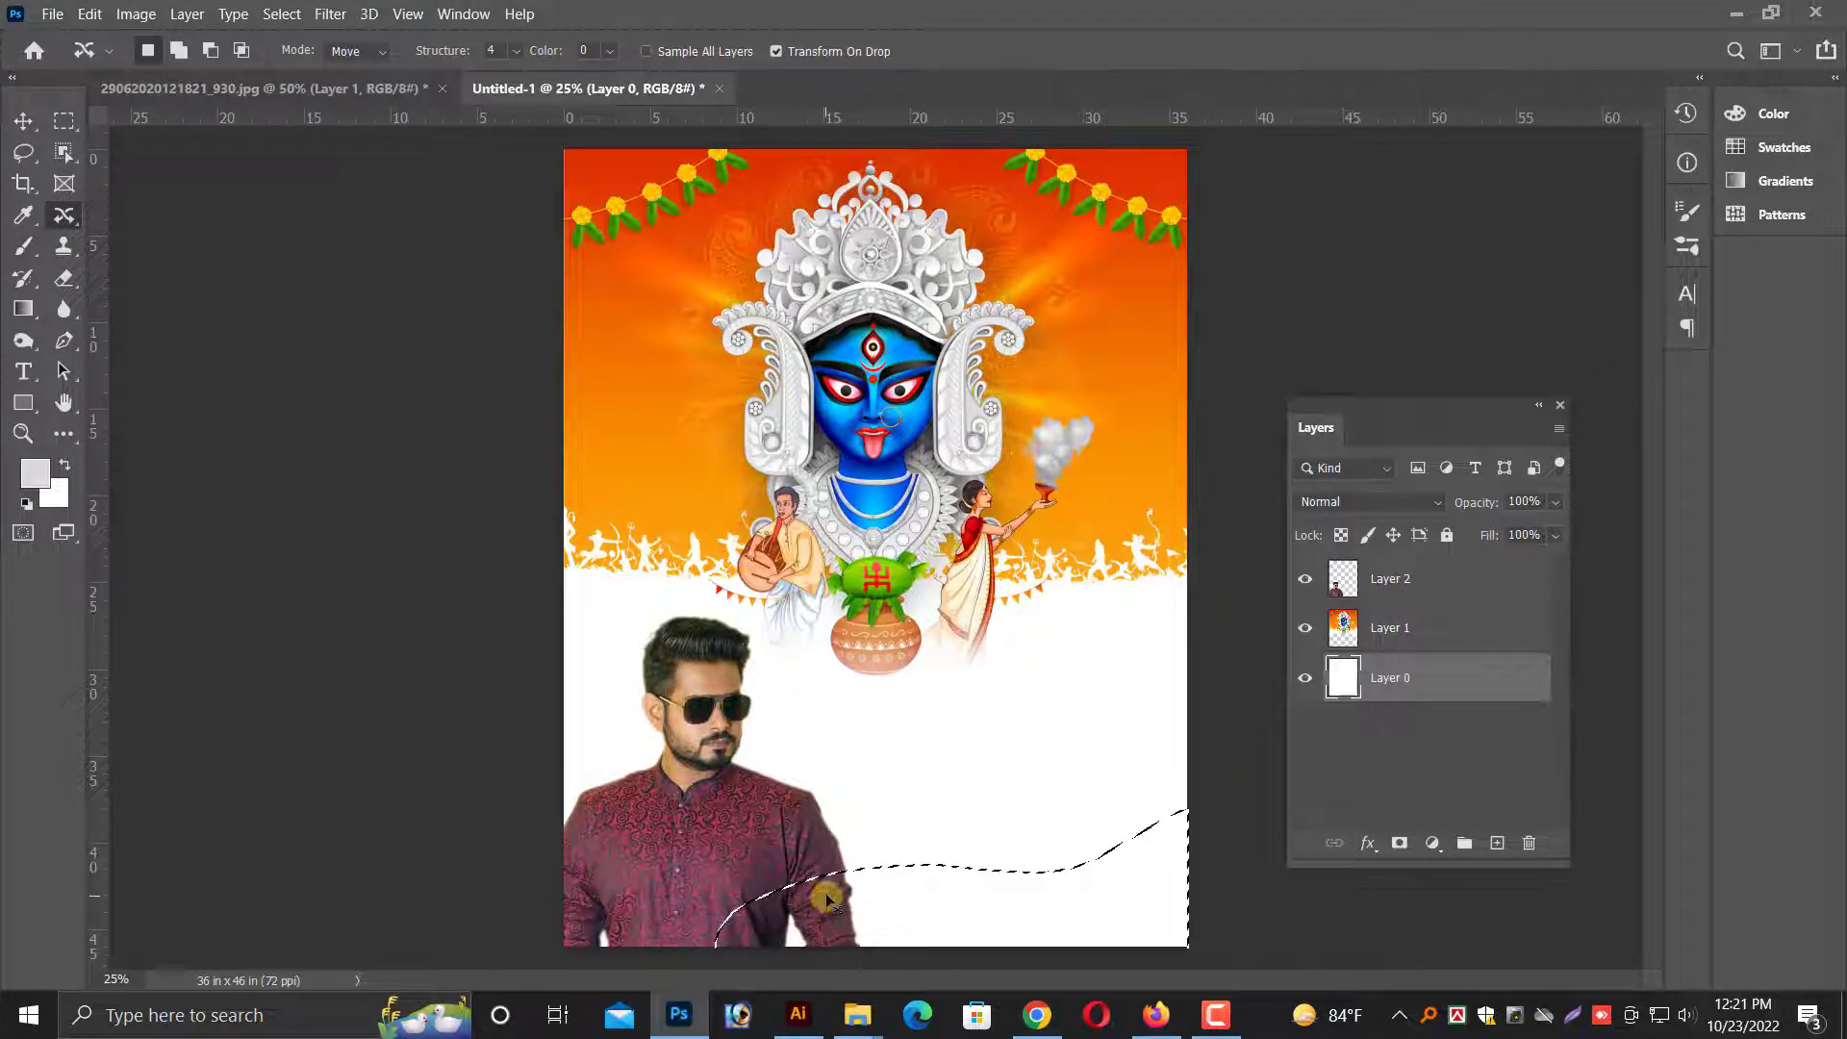
{"action": "key", "text": "ctrl+j"}
- Set the background colour to orange and fill the bottom wave with it
{"action": "left_click", "coordinate": [24, 122]}
{"action": "left_click", "coordinate": [53, 492]}
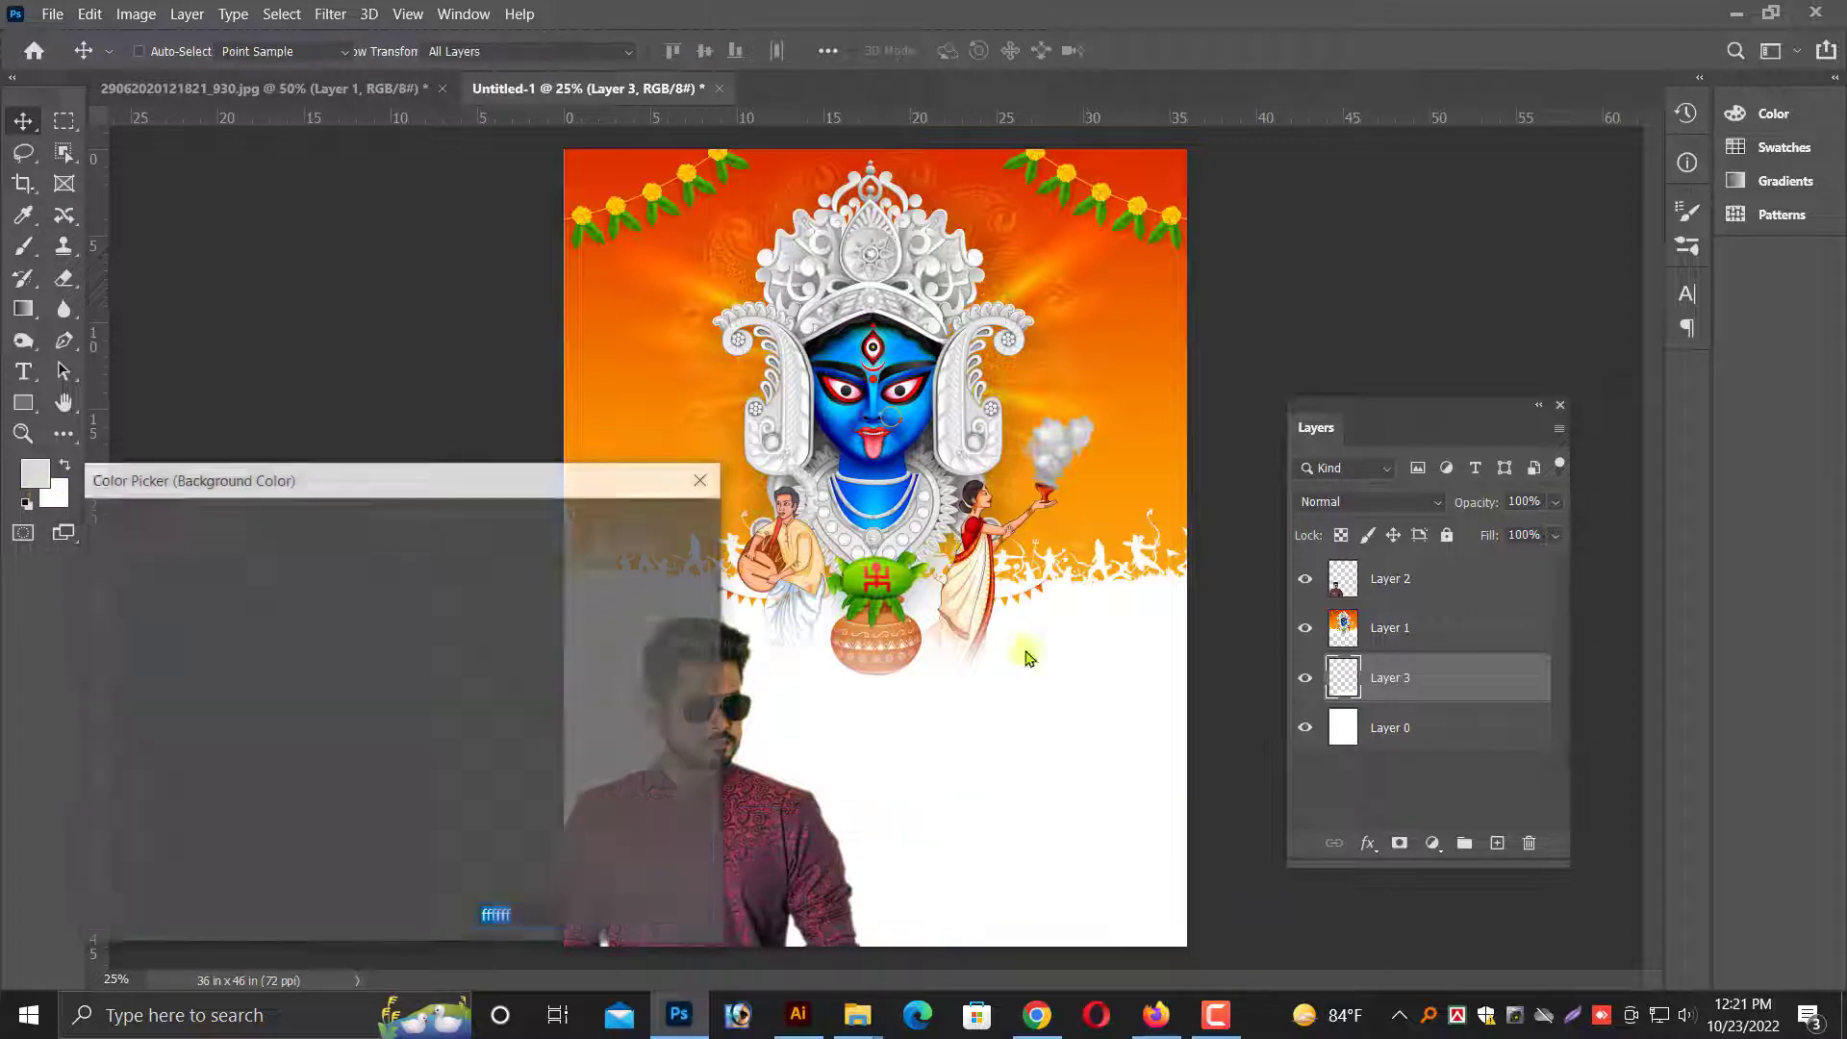
{"action": "left_click", "coordinate": [430, 632]}
{"action": "key", "text": "Escape"}
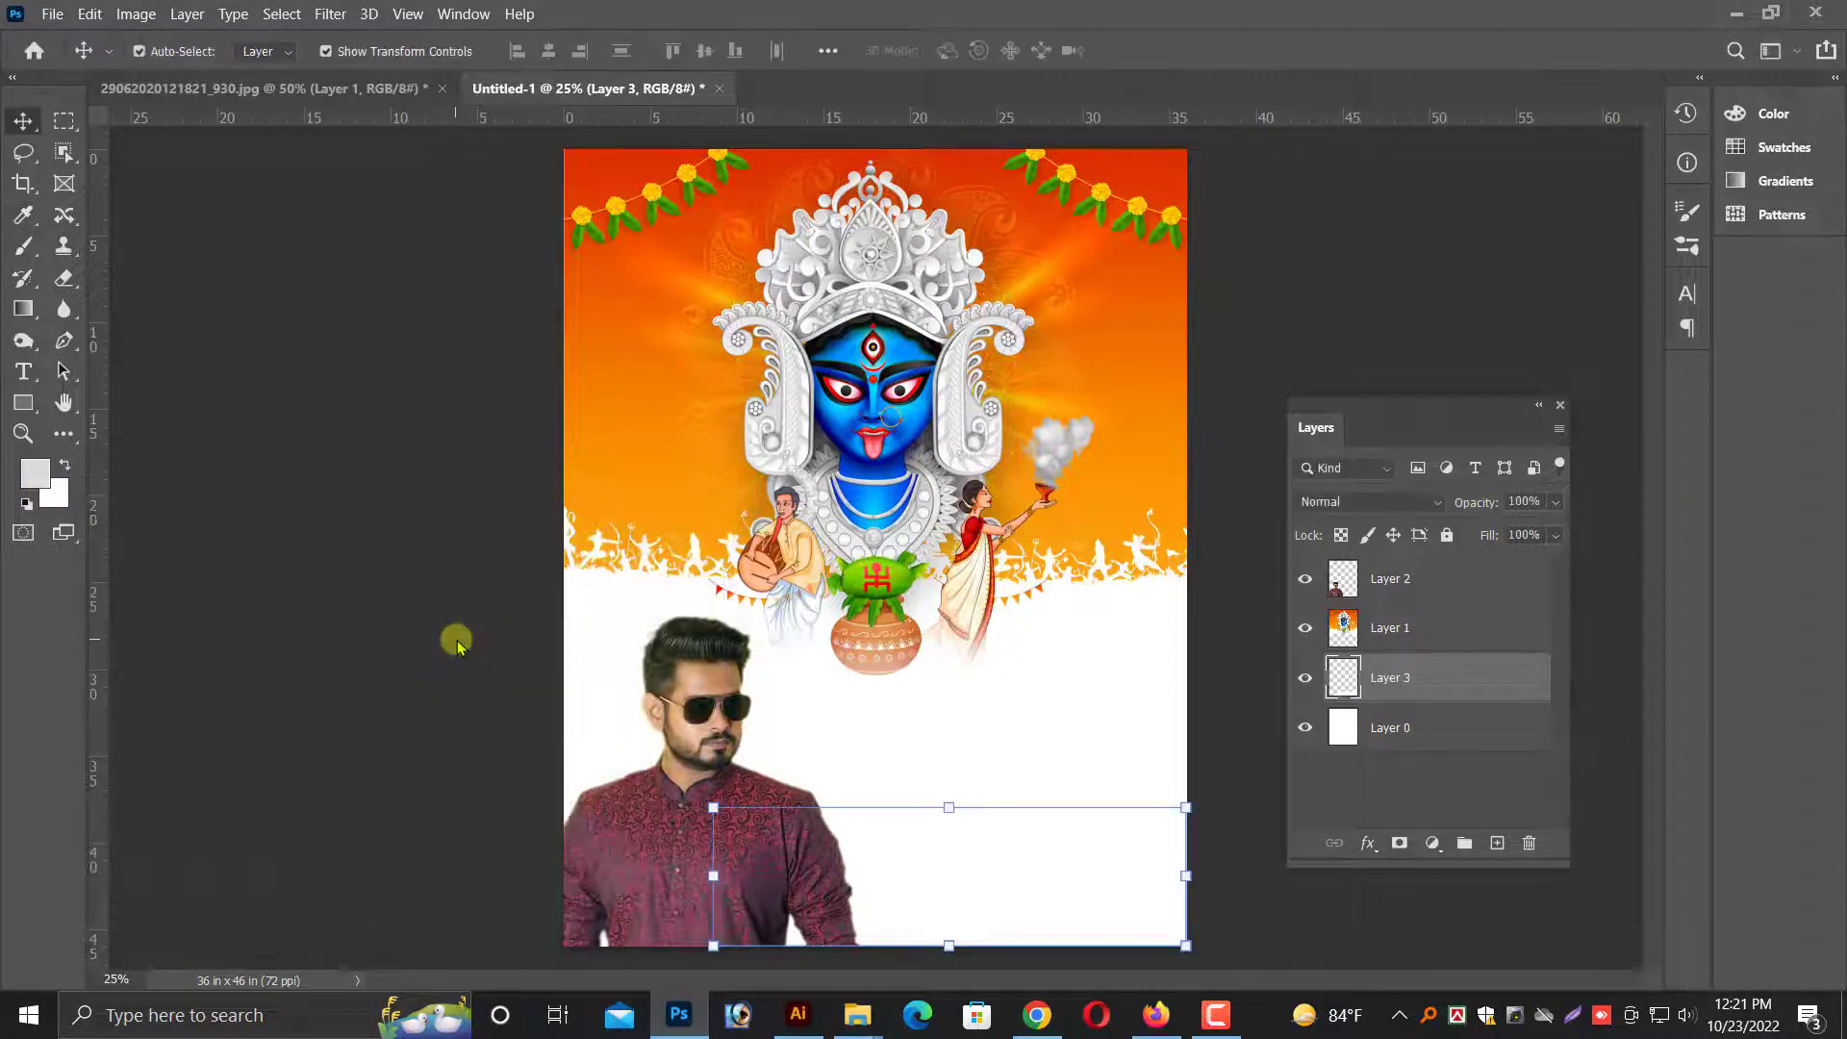
{"action": "left_click", "coordinate": [53, 493]}
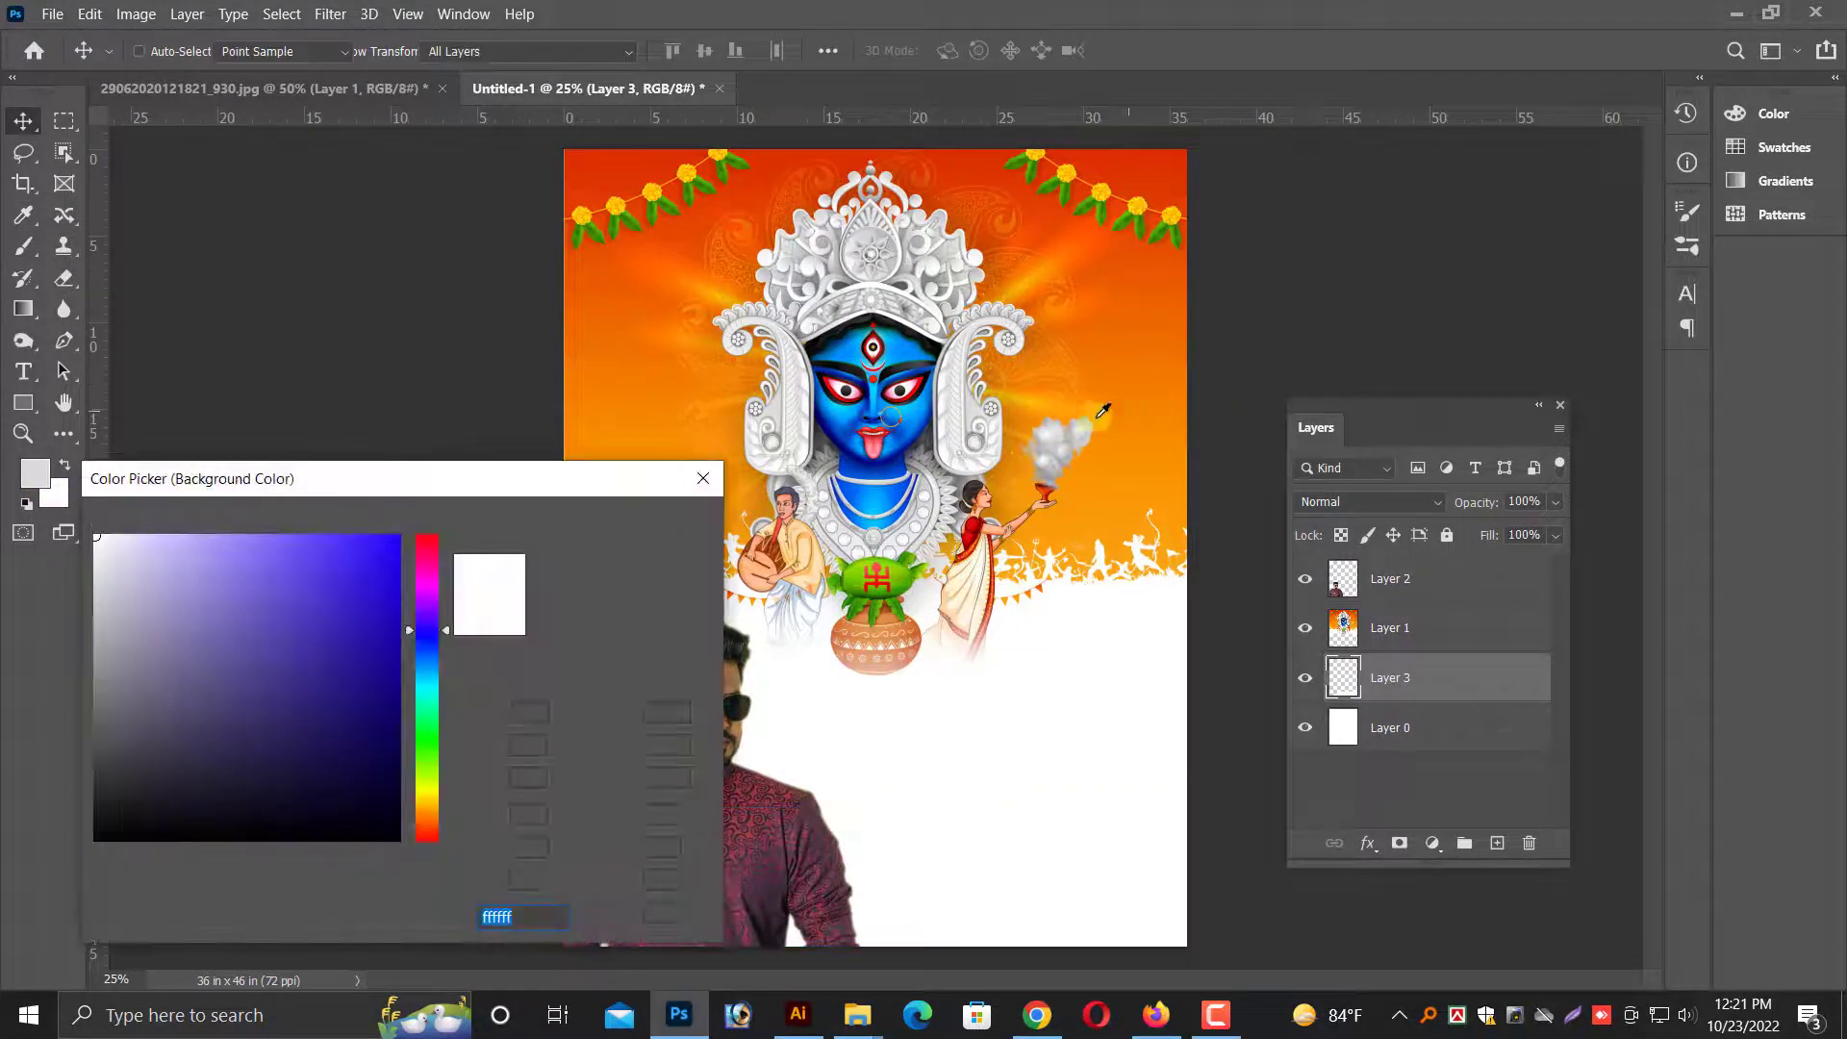
{"action": "left_click", "coordinate": [1152, 426]}
{"action": "key", "text": "Return"}
{"action": "key", "text": "ctrl+shift+BackSpace"}
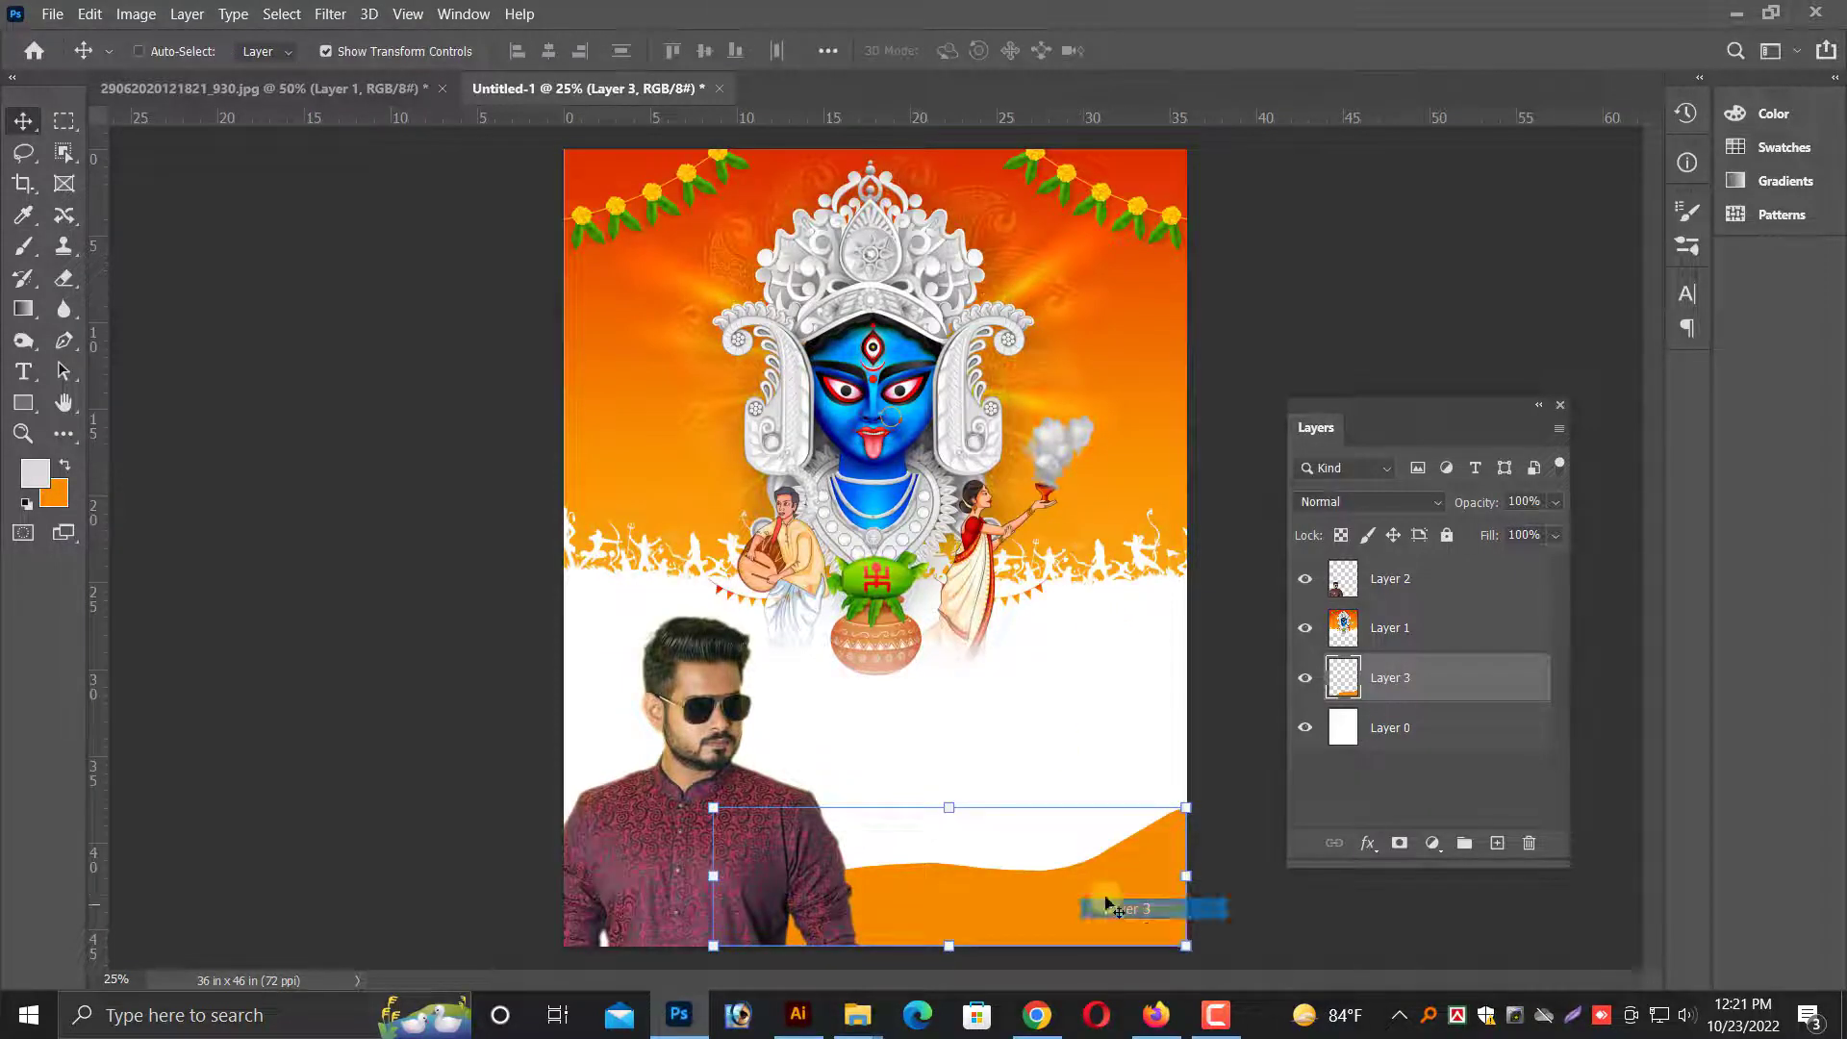
{"action": "key", "text": "ctrl+plus"}
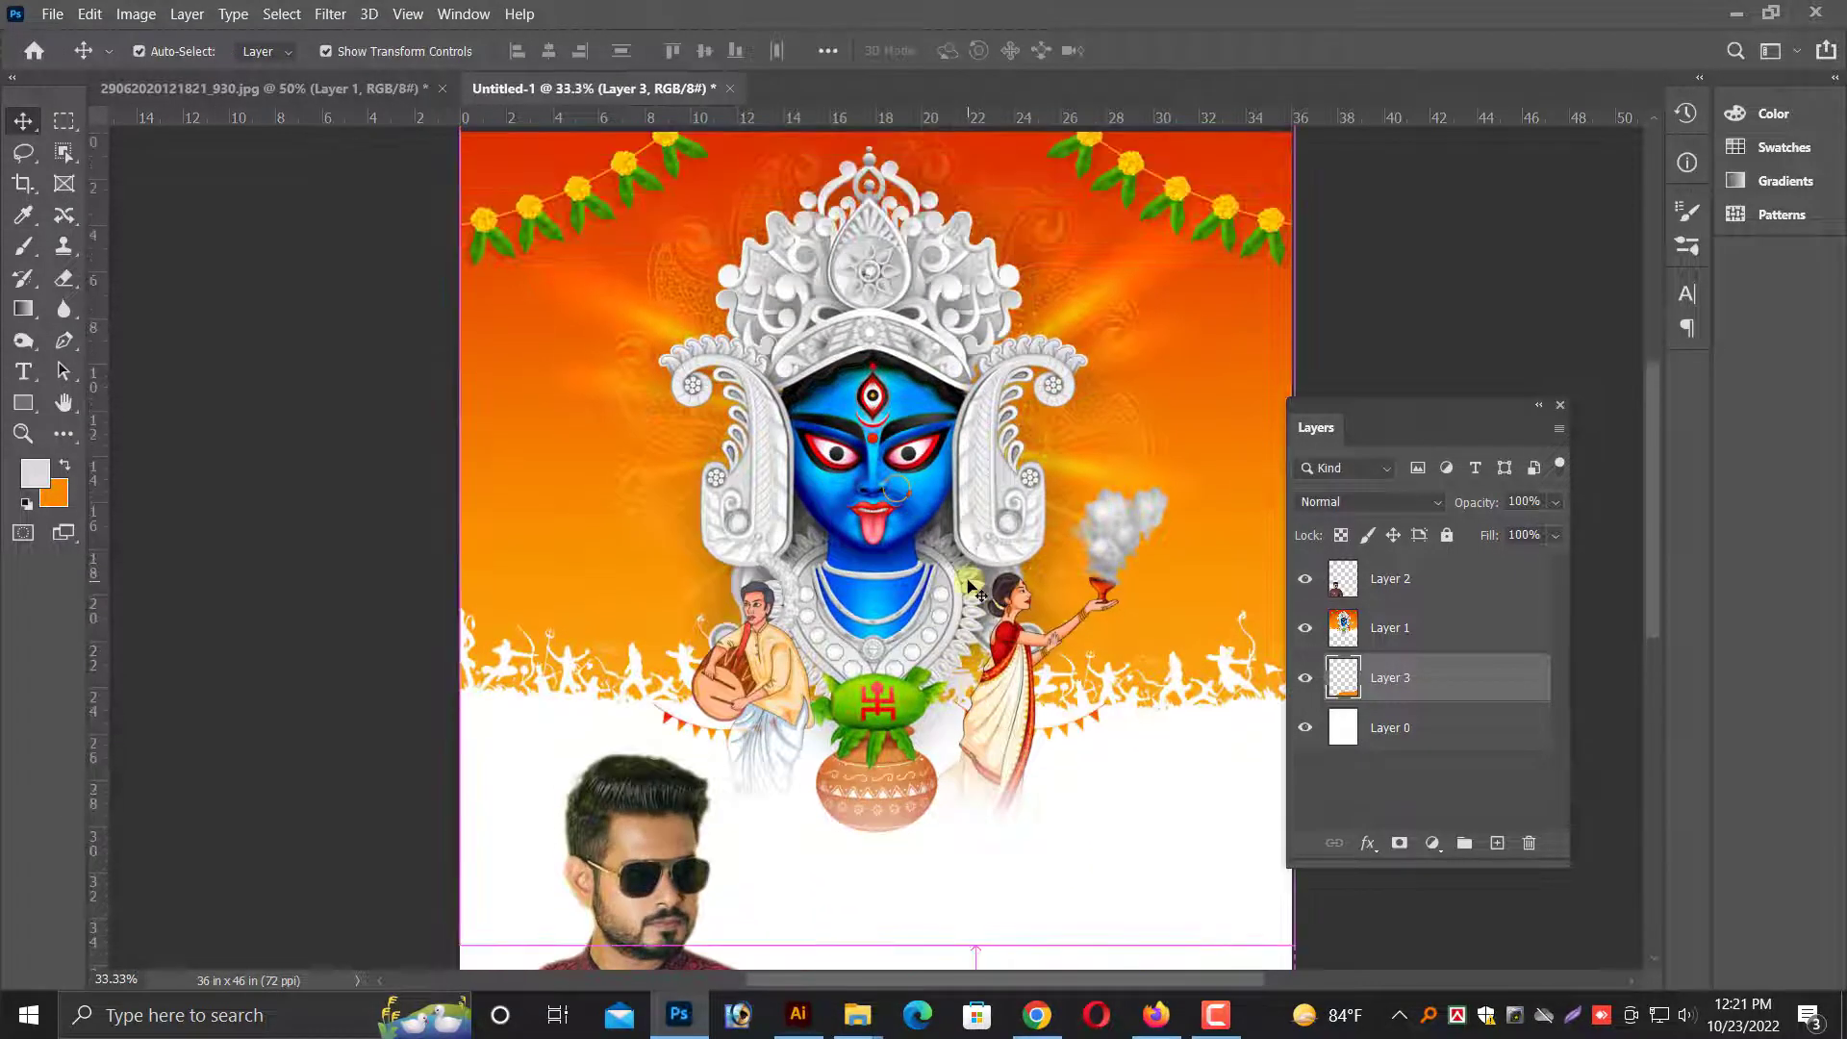
- In Illustrator's Untitled-2.ai, ungroup the Bengali header and delete its black box
{"action": "left_click", "coordinate": [798, 1014]}
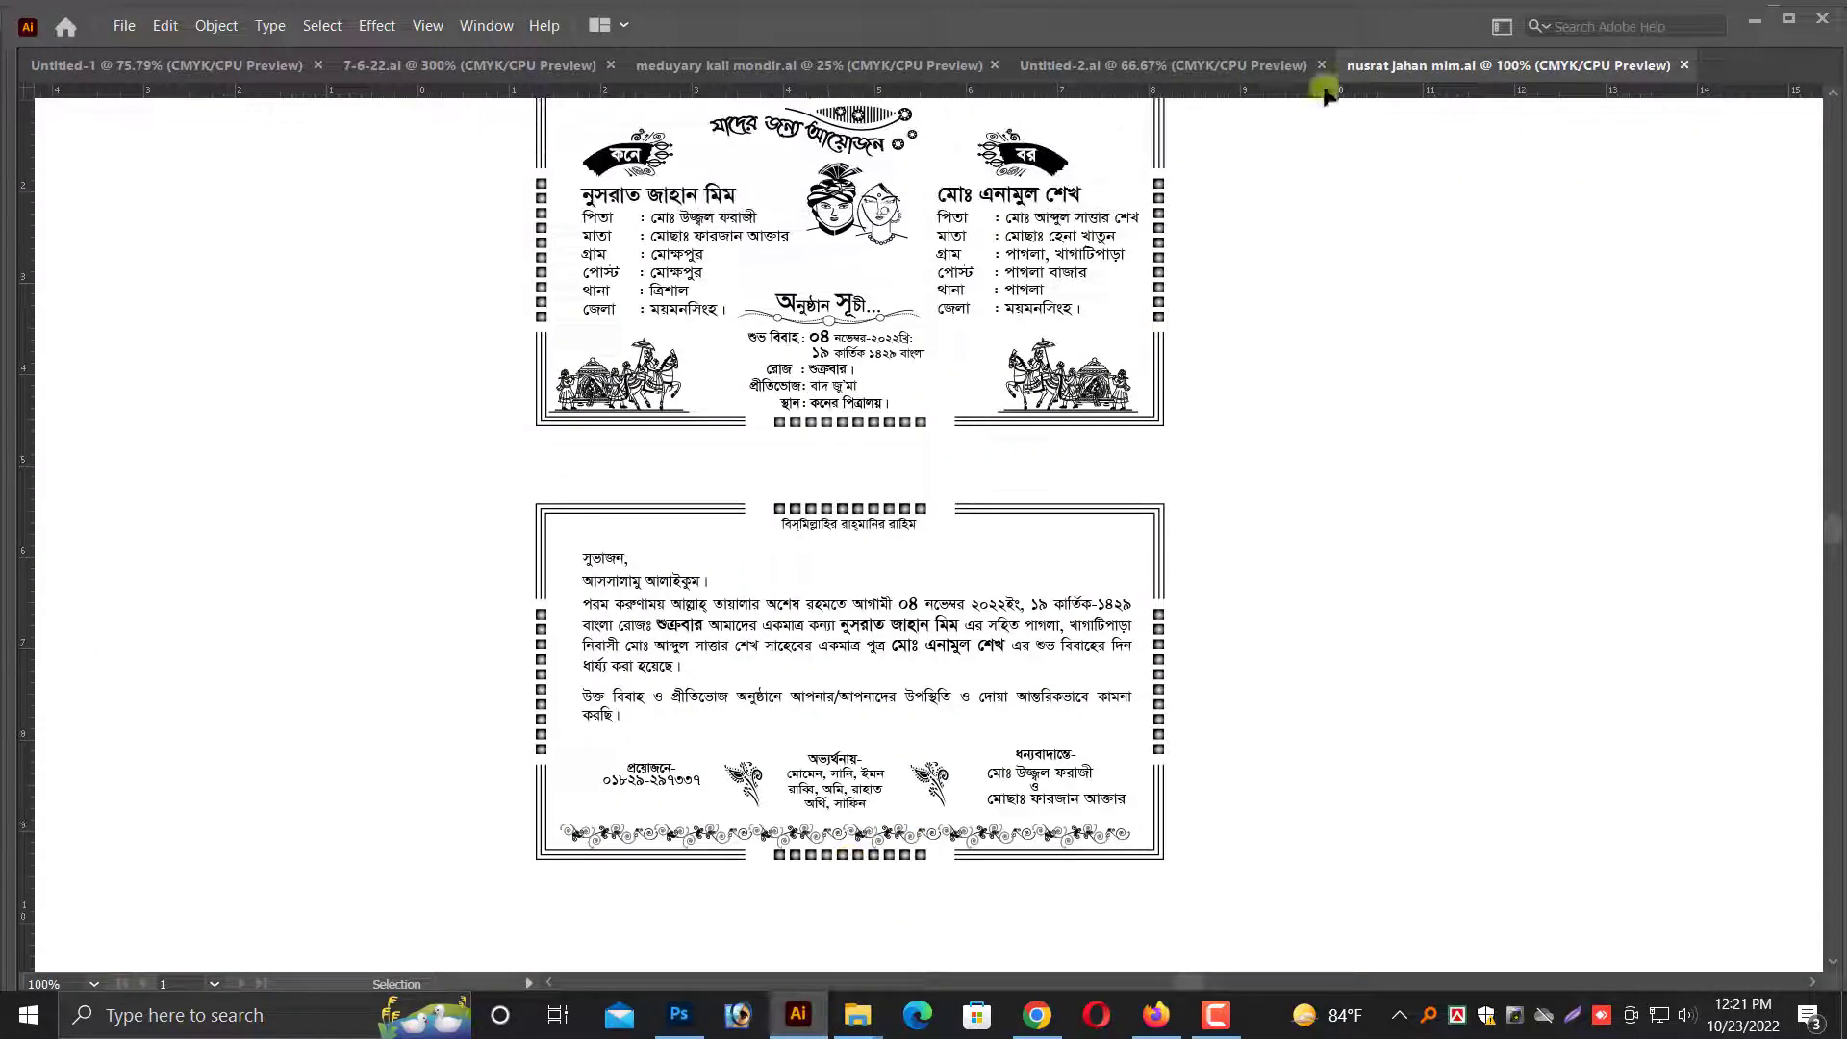
{"action": "left_click", "coordinate": [1185, 67]}
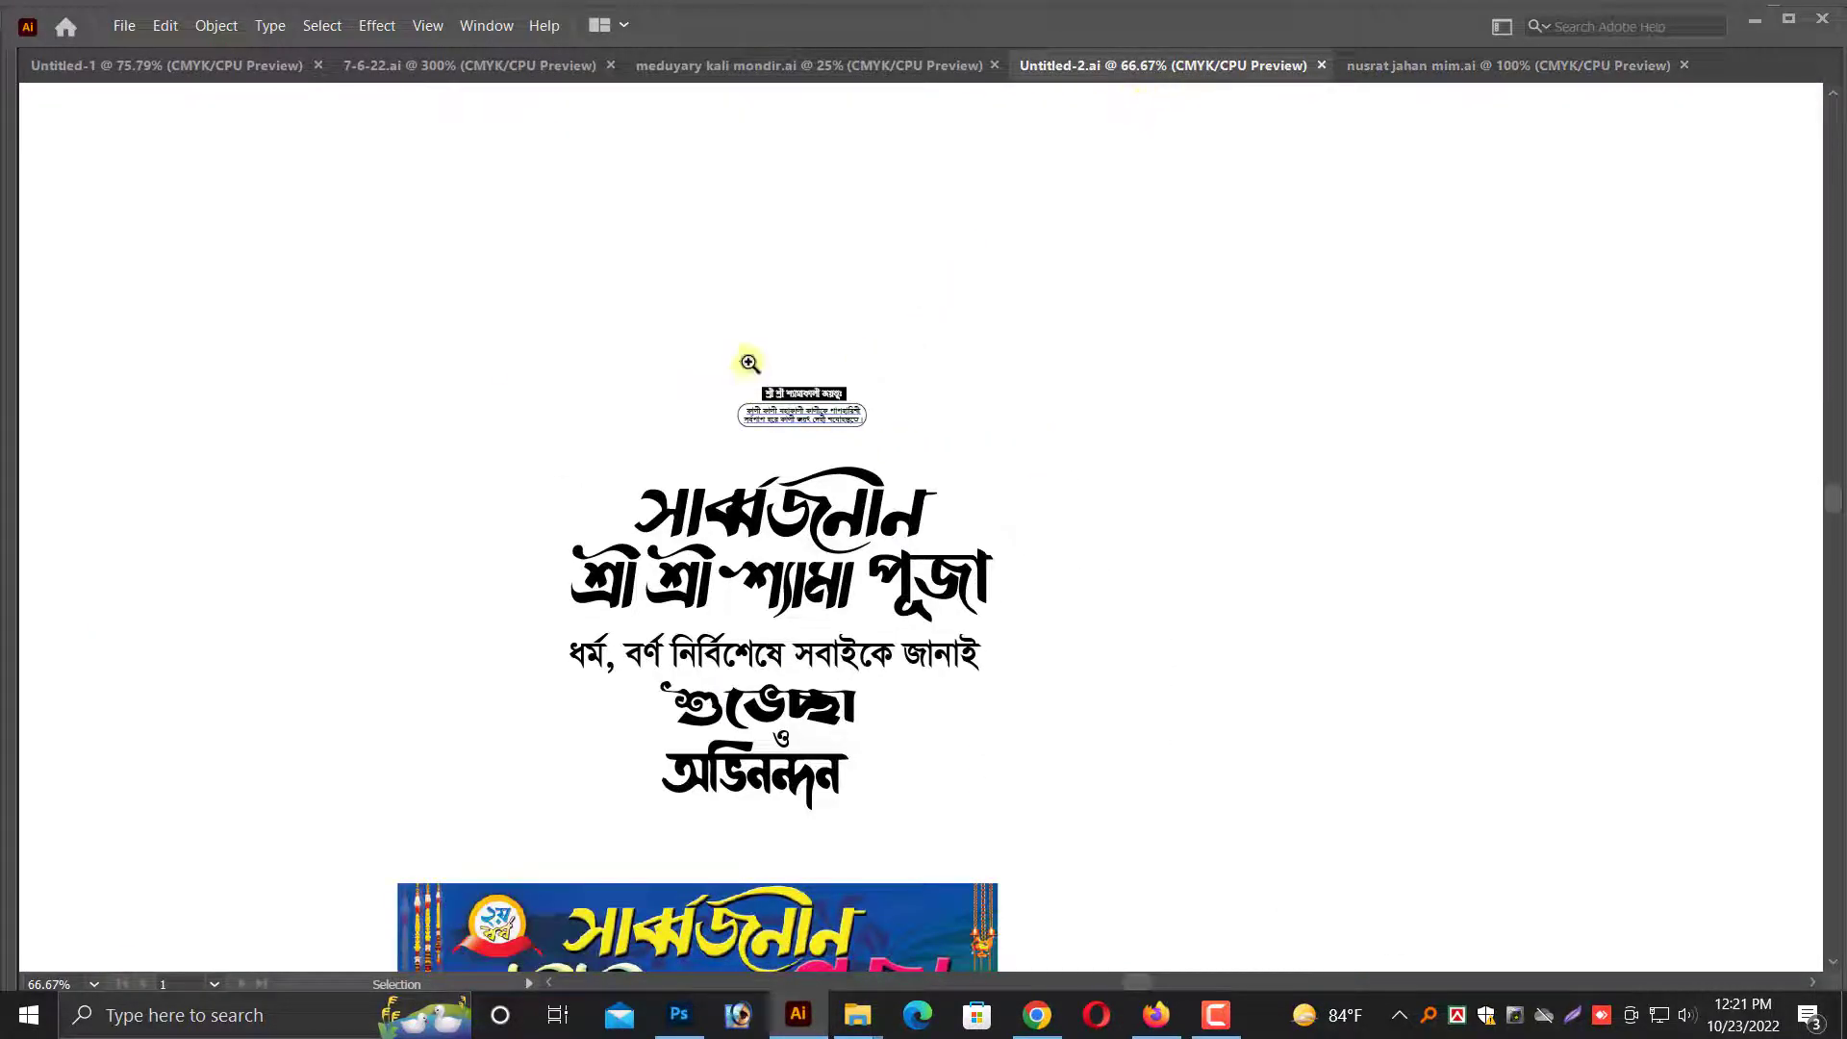
{"action": "scroll", "coordinate": [745, 360], "scroll_direction": "up", "scroll_amount": 5}
{"action": "left_click", "coordinate": [754, 647]}
{"action": "right_click", "coordinate": [815, 637]}
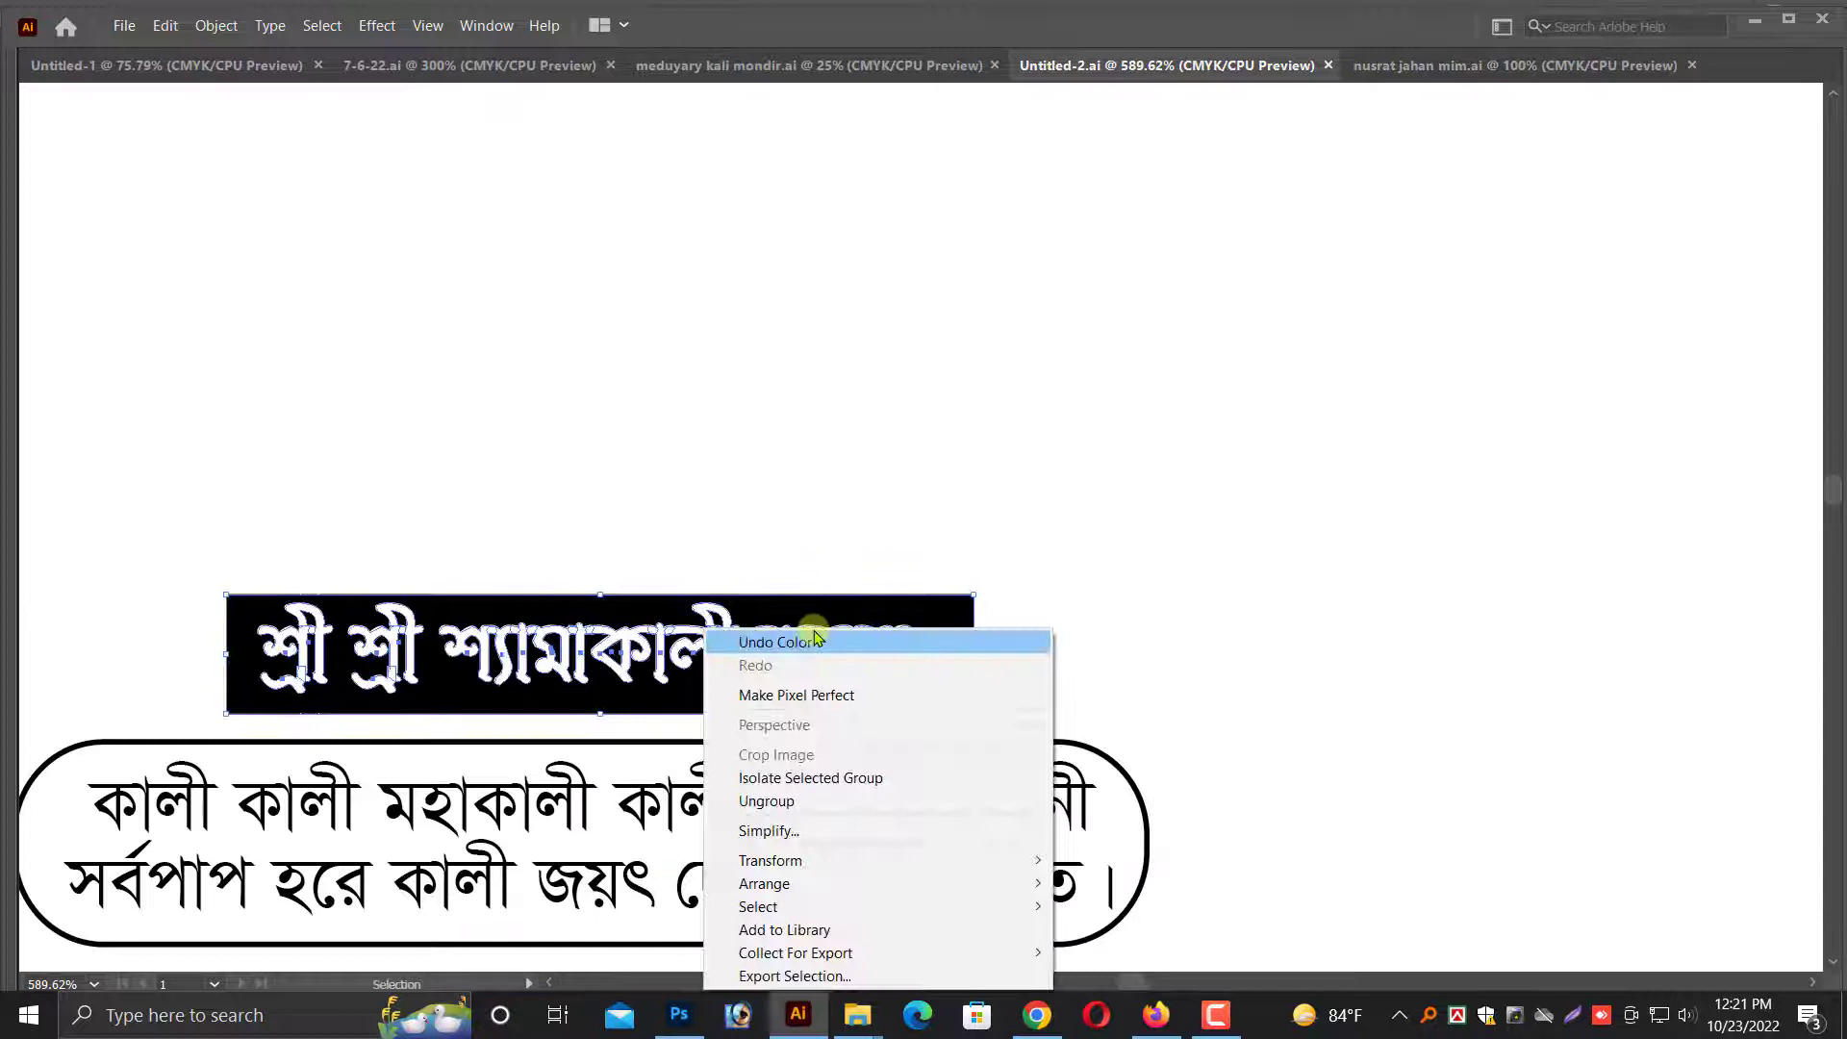
{"action": "left_click", "coordinate": [786, 800]}
{"action": "key", "text": "Delete"}
- Select the white header text, copy it, and return to Photoshop
{"action": "left_click_drag", "start_coordinate": [143, 495], "coordinate": [1117, 716]}
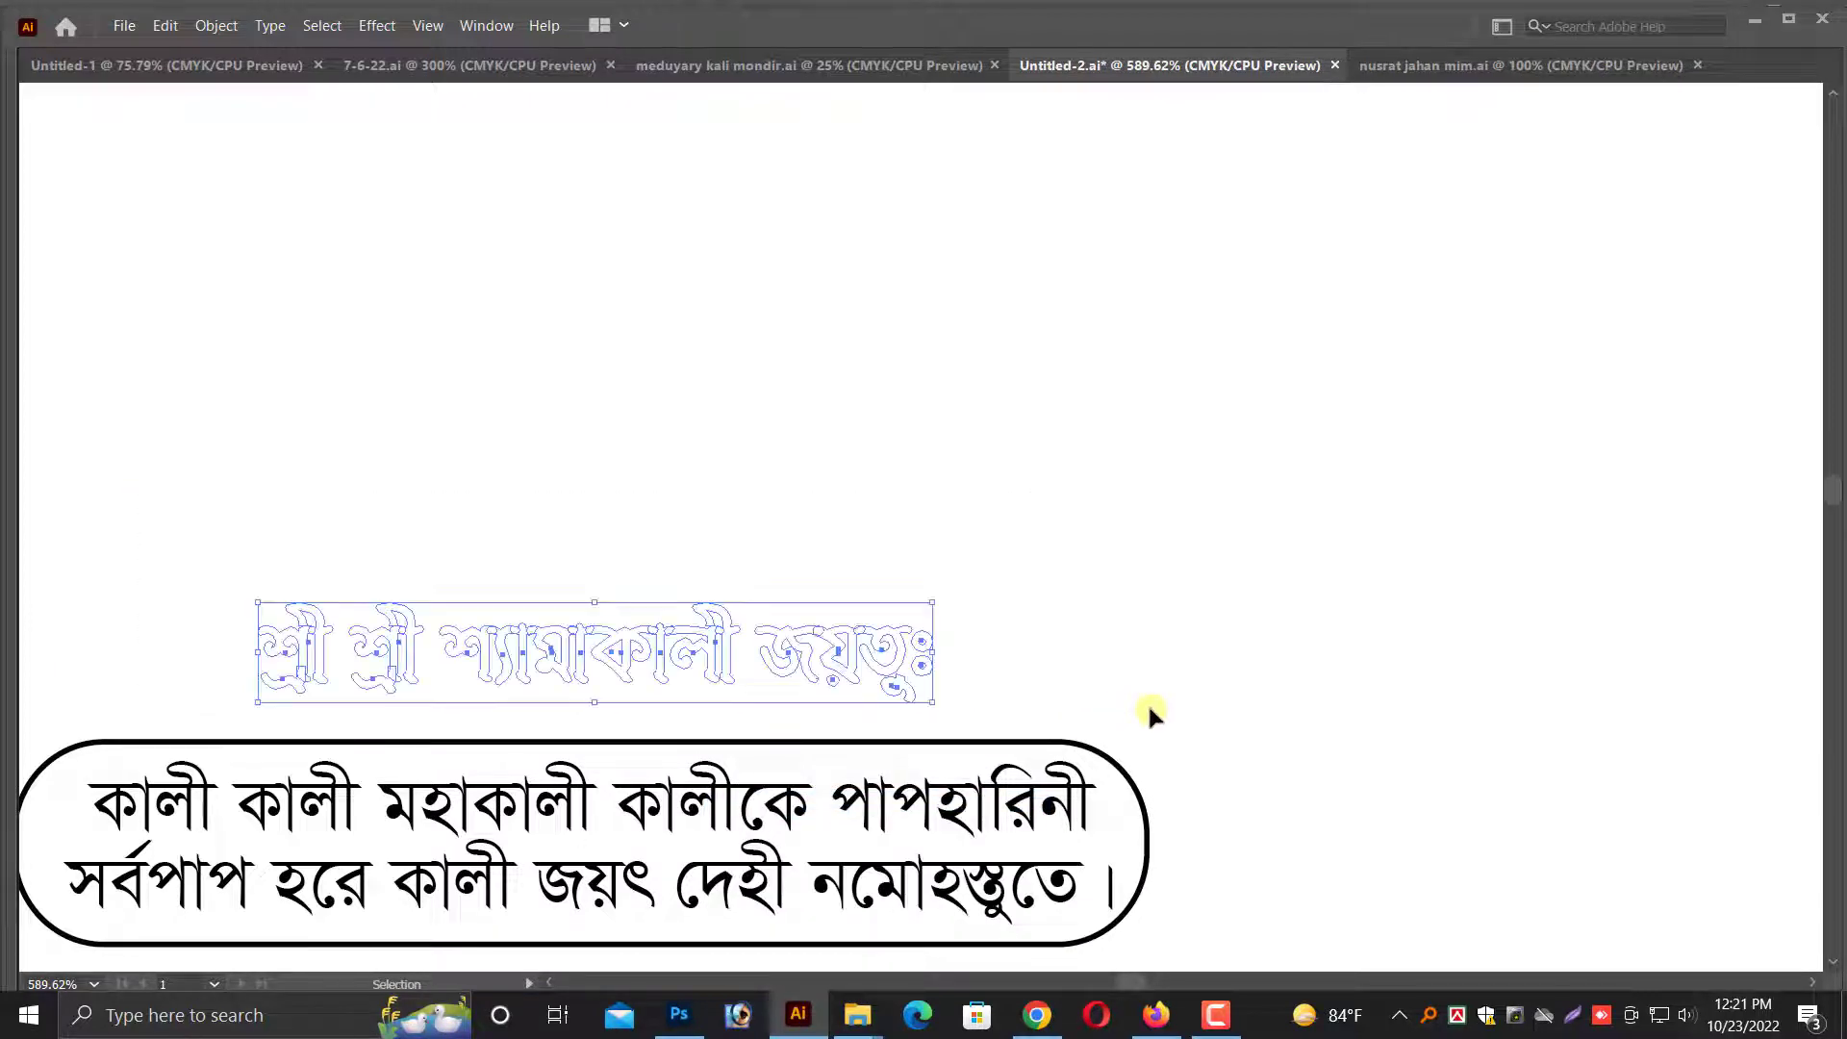
{"action": "key", "text": "Delete"}
{"action": "scroll", "coordinate": [776, 717], "scroll_direction": "down", "scroll_amount": 1}
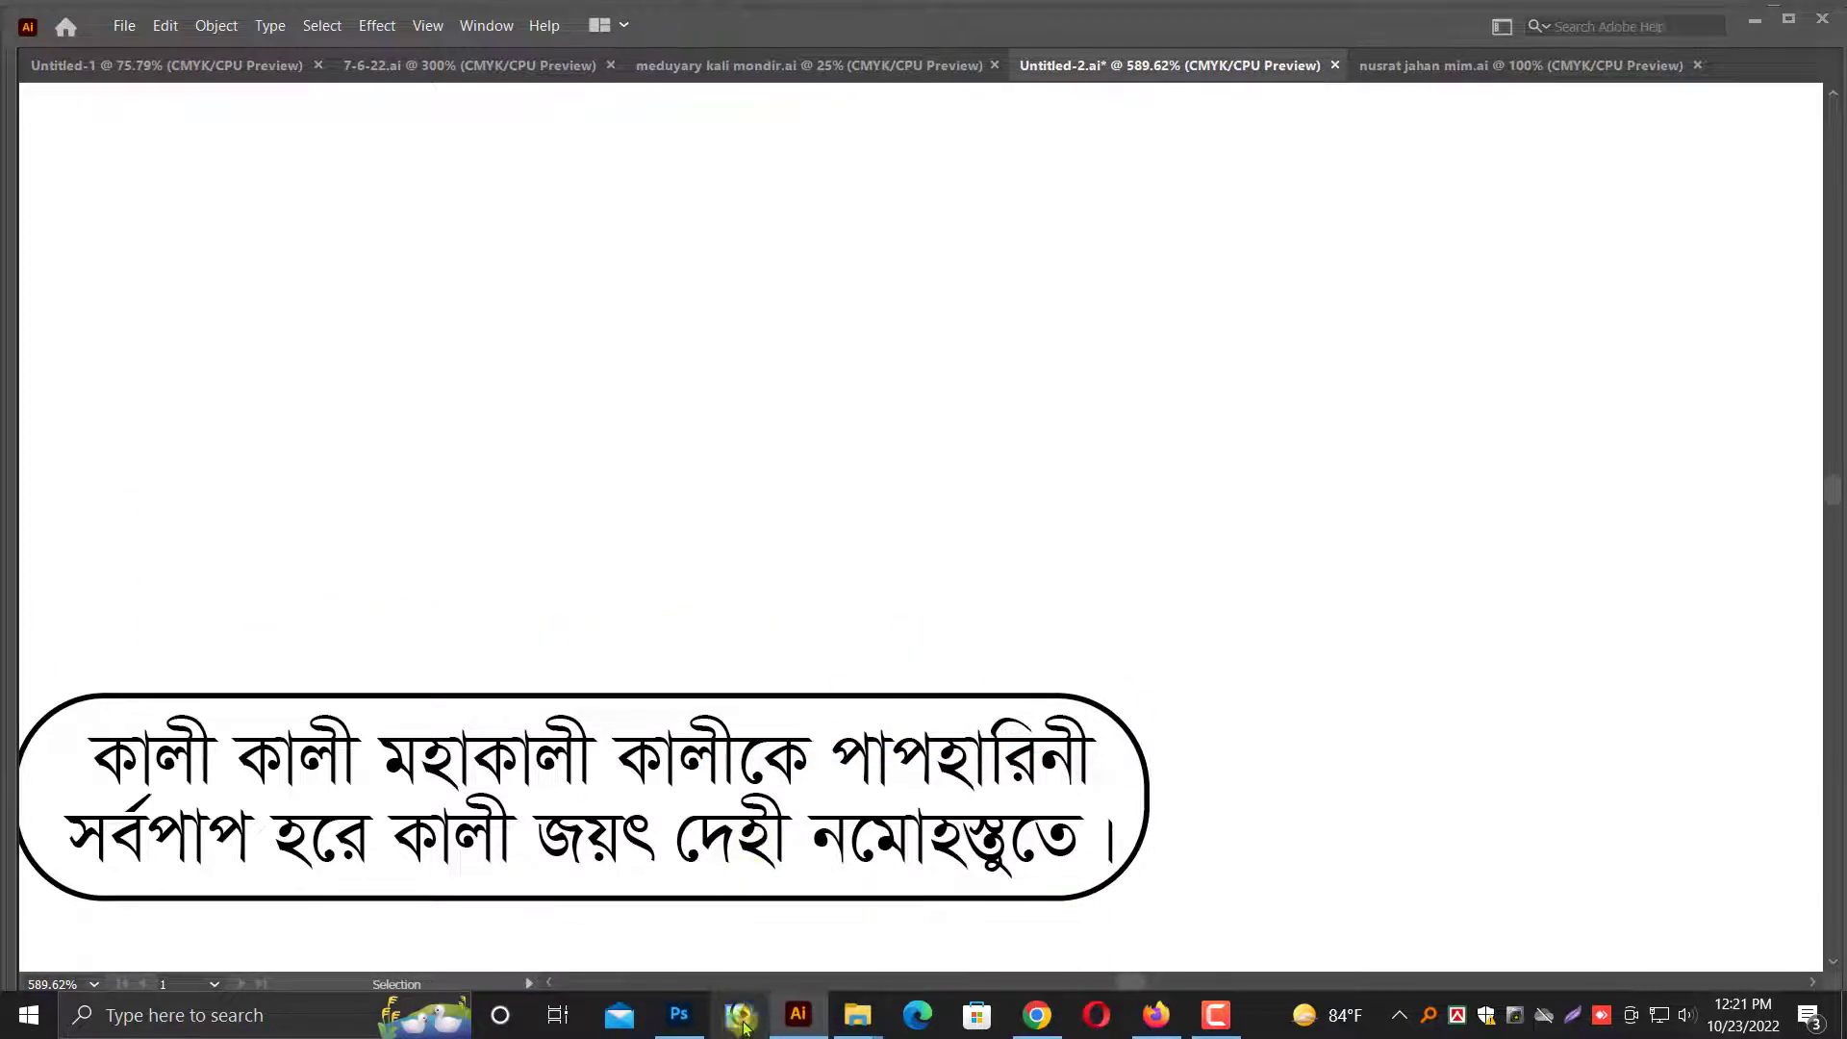
{"action": "left_click", "coordinate": [680, 1015]}
- Paste the header as pixels, scale it, move it to the top, and bring it to front
{"action": "key", "text": "ctrl+v"}
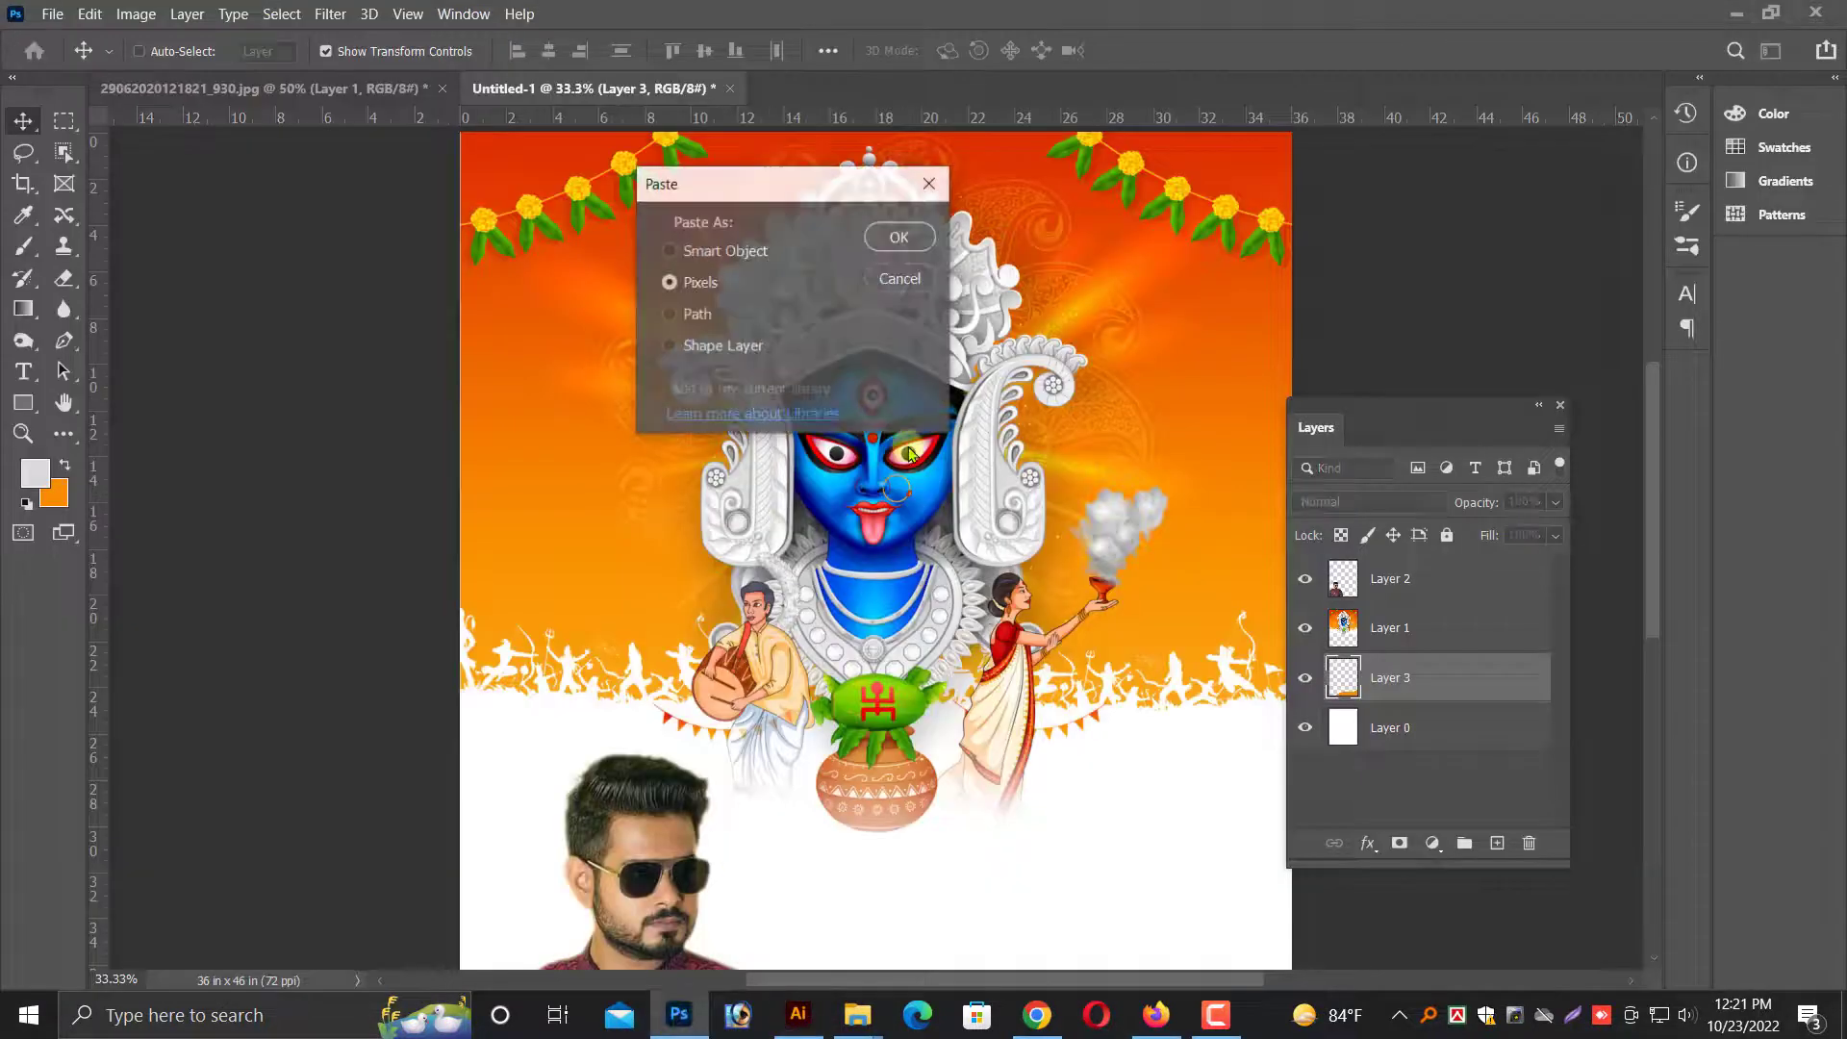
{"action": "left_click", "coordinate": [899, 236]}
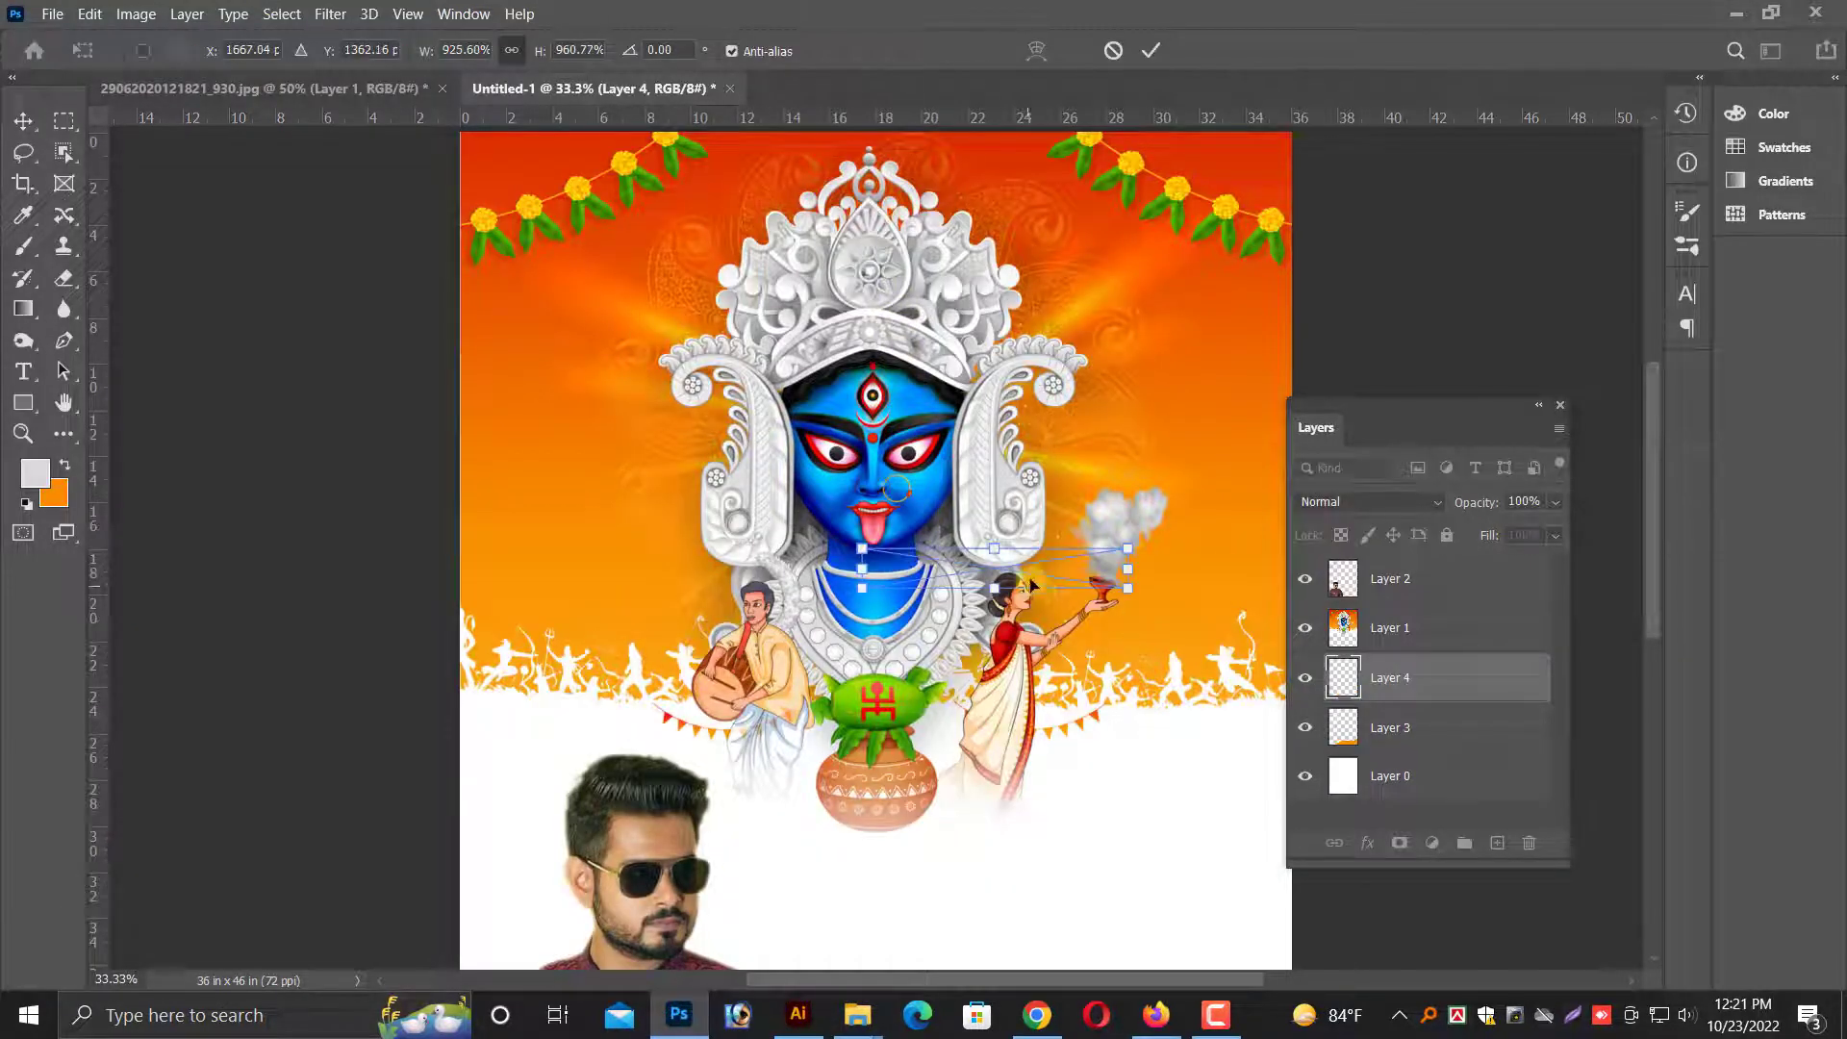
{"action": "left_click_drag", "start_coordinate": [895, 556], "coordinate": [946, 154]}
{"action": "key", "text": "Return"}
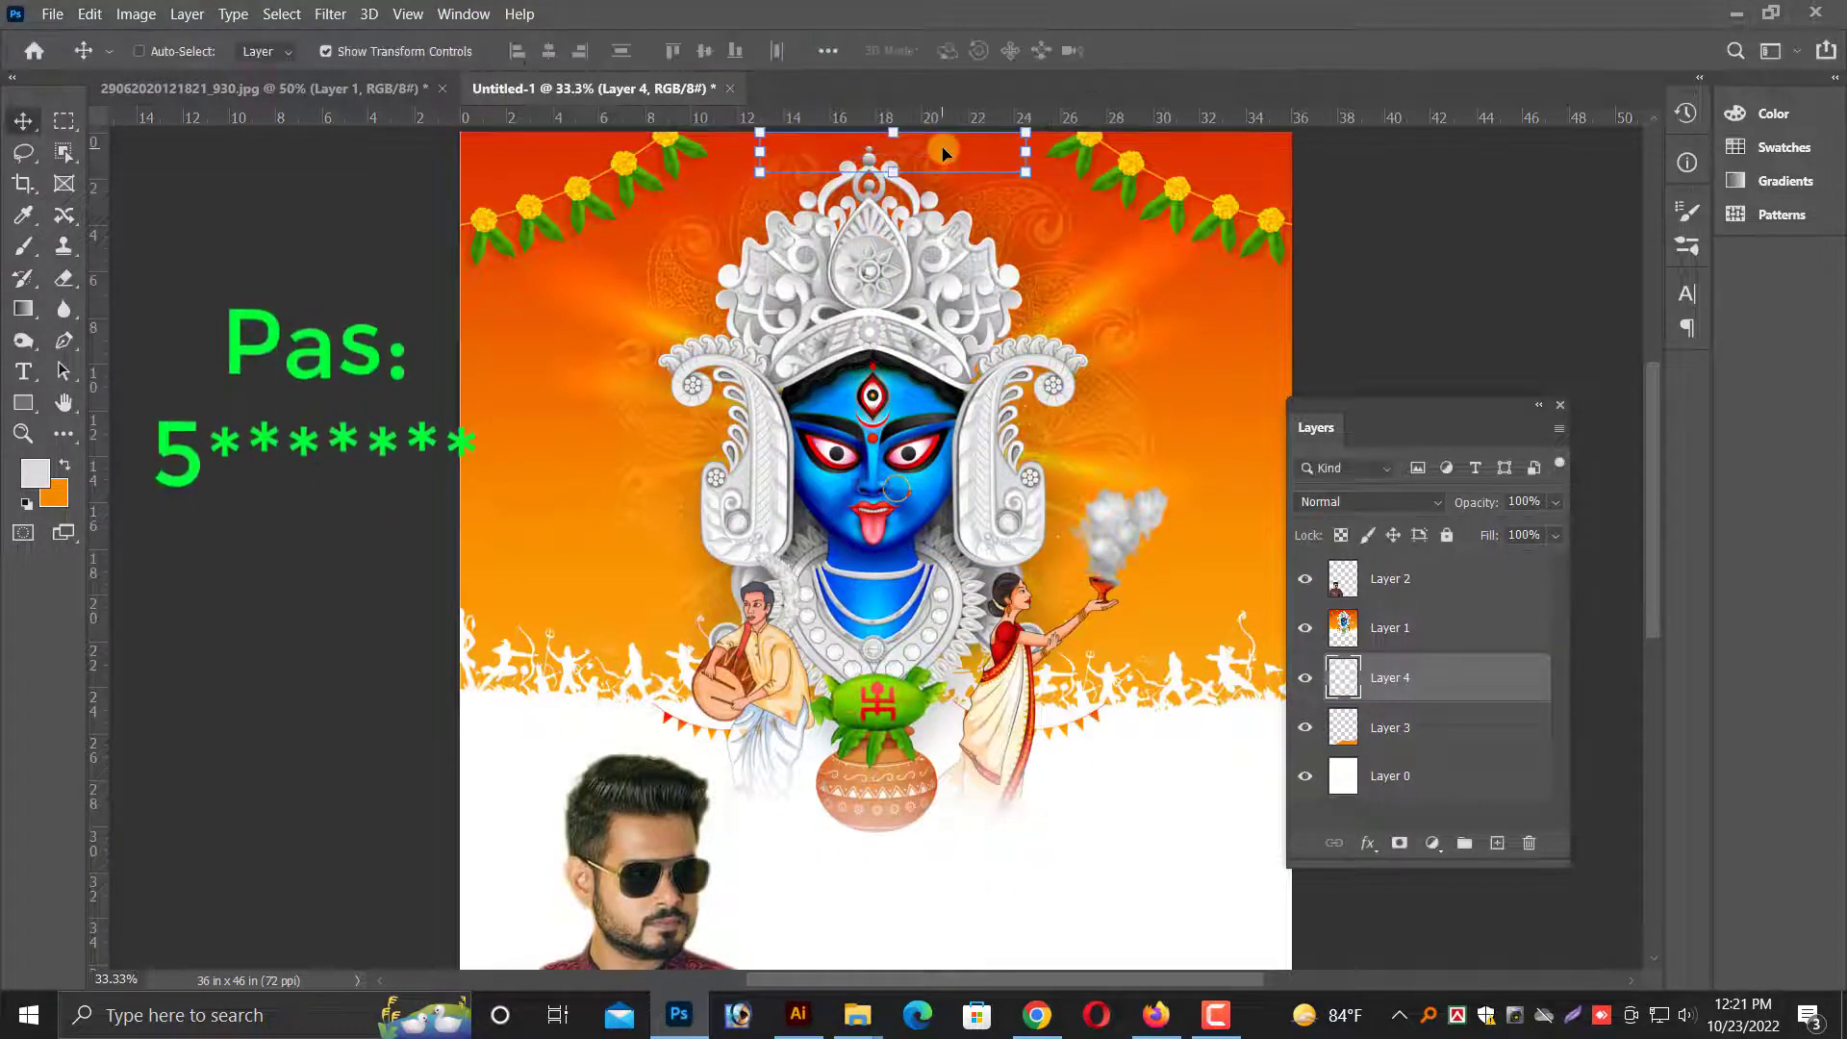
{"action": "key", "text": "ctrl+shift+bracketright"}
{"action": "key", "text": "ctrl+plus"}
{"action": "scroll", "coordinate": [1039, 246], "scroll_direction": "up", "scroll_amount": 5}
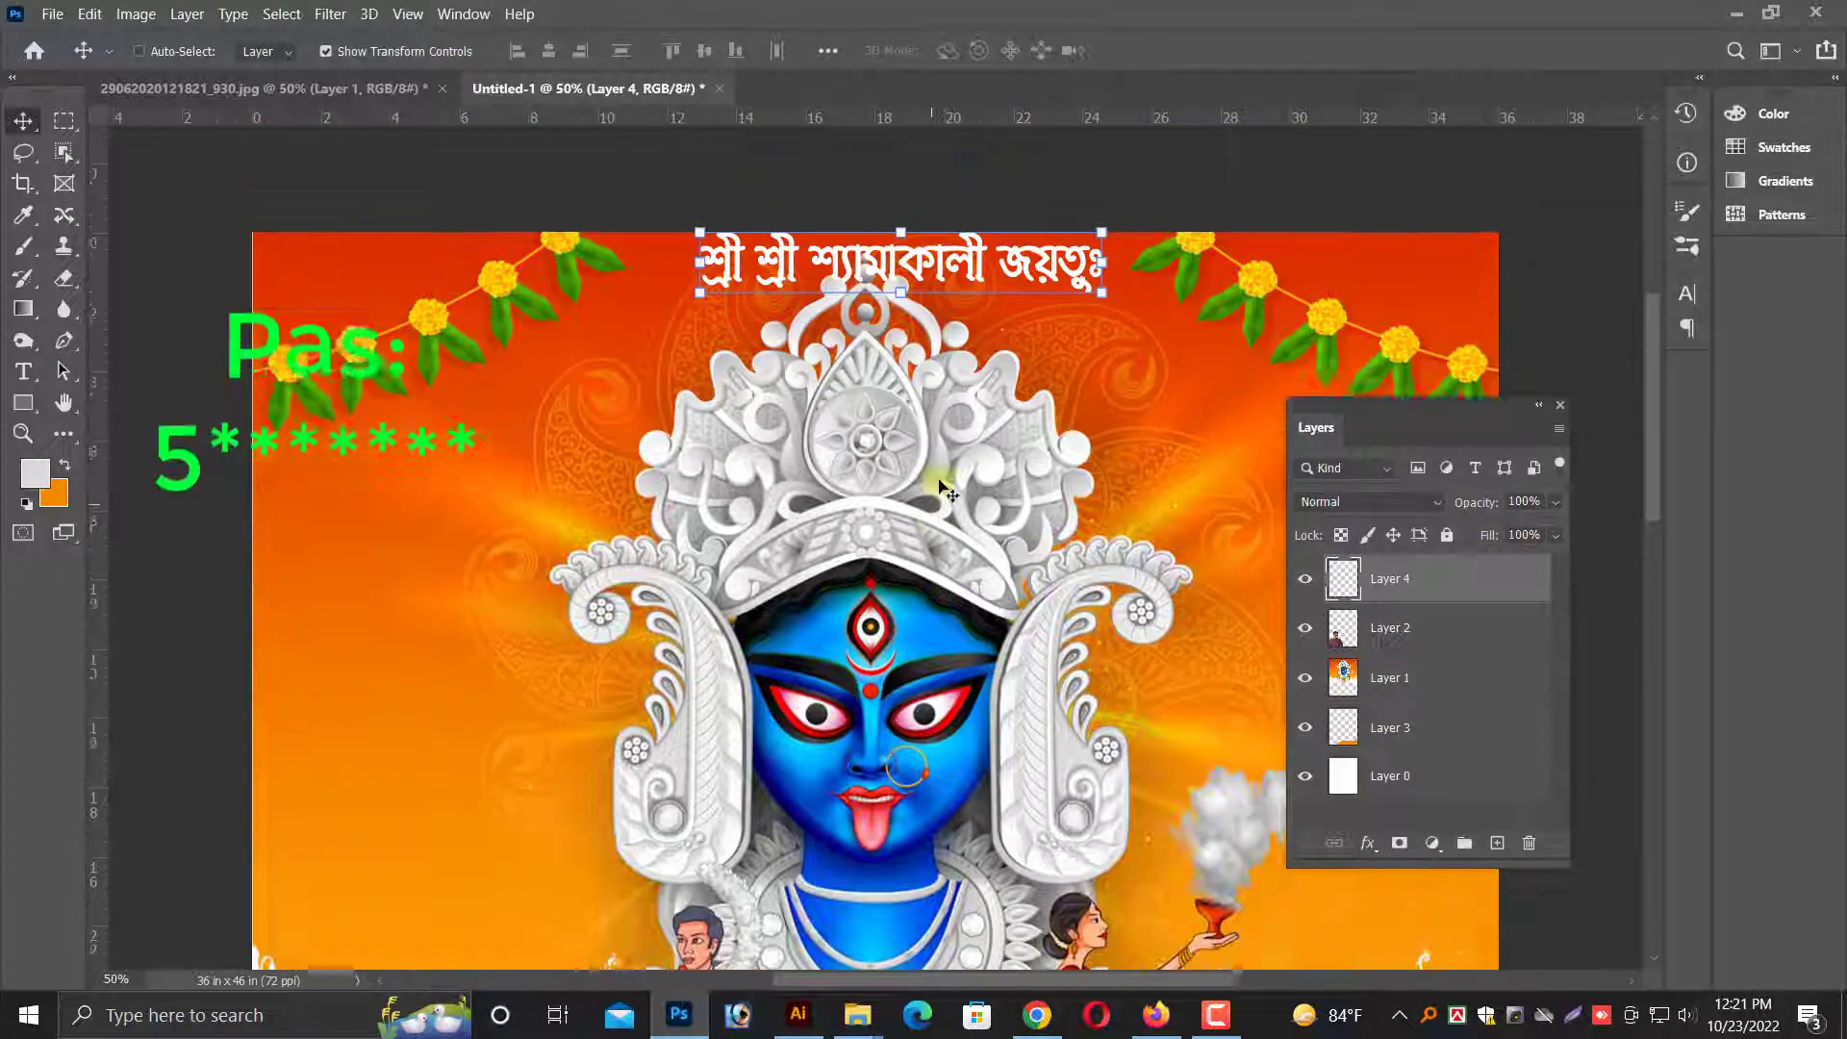
{"action": "key", "text": "ctrl+t"}
{"action": "mouse_move", "coordinate": [1103, 310]}
{"action": "left_mouse_down"}
{"action": "mouse_move", "coordinate": [920, 331]}
{"action": "mouse_move", "coordinate": [1001, 329]}
{"action": "left_mouse_up"}
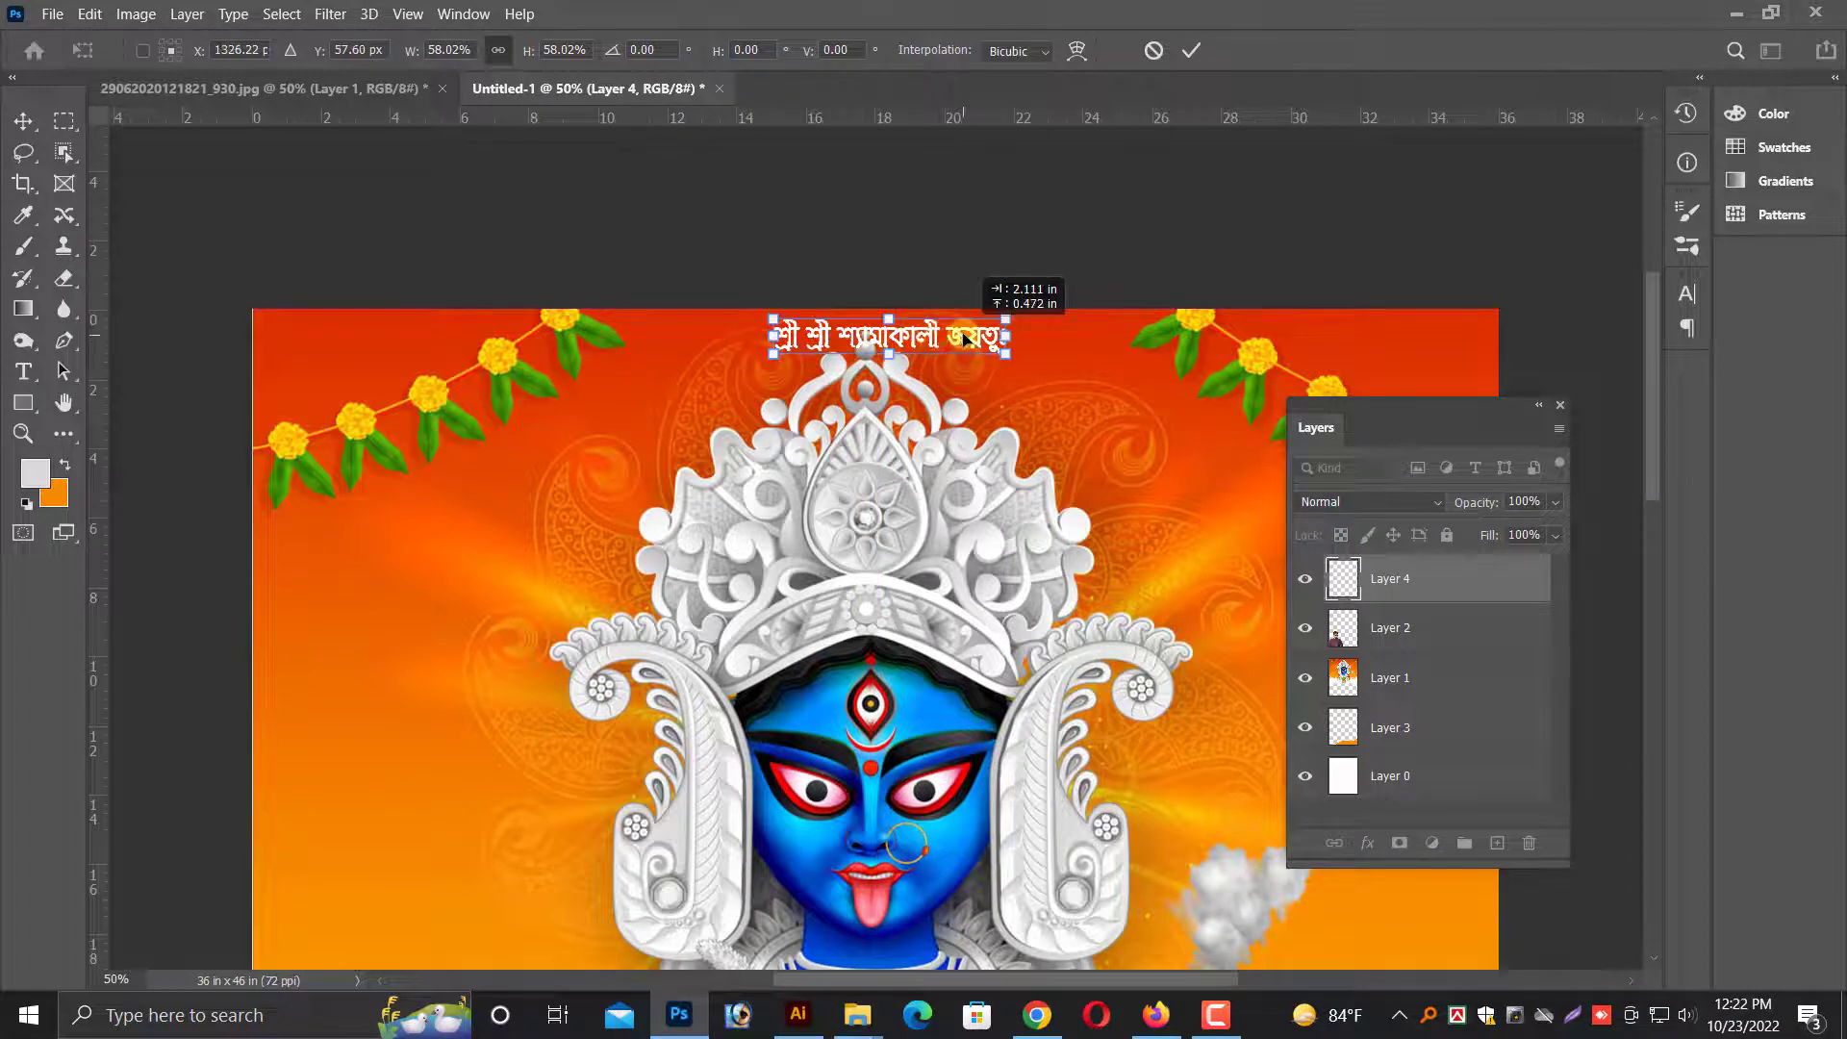
{"action": "key", "text": "Return"}
- Stretch the Kali background layer up to the top edge of the canvas
{"action": "key", "text": "ctrl+plus"}
{"action": "scroll", "coordinate": [856, 486], "scroll_direction": "up", "scroll_amount": 2}
{"action": "left_click", "coordinate": [897, 362], "text": "ctrl"}
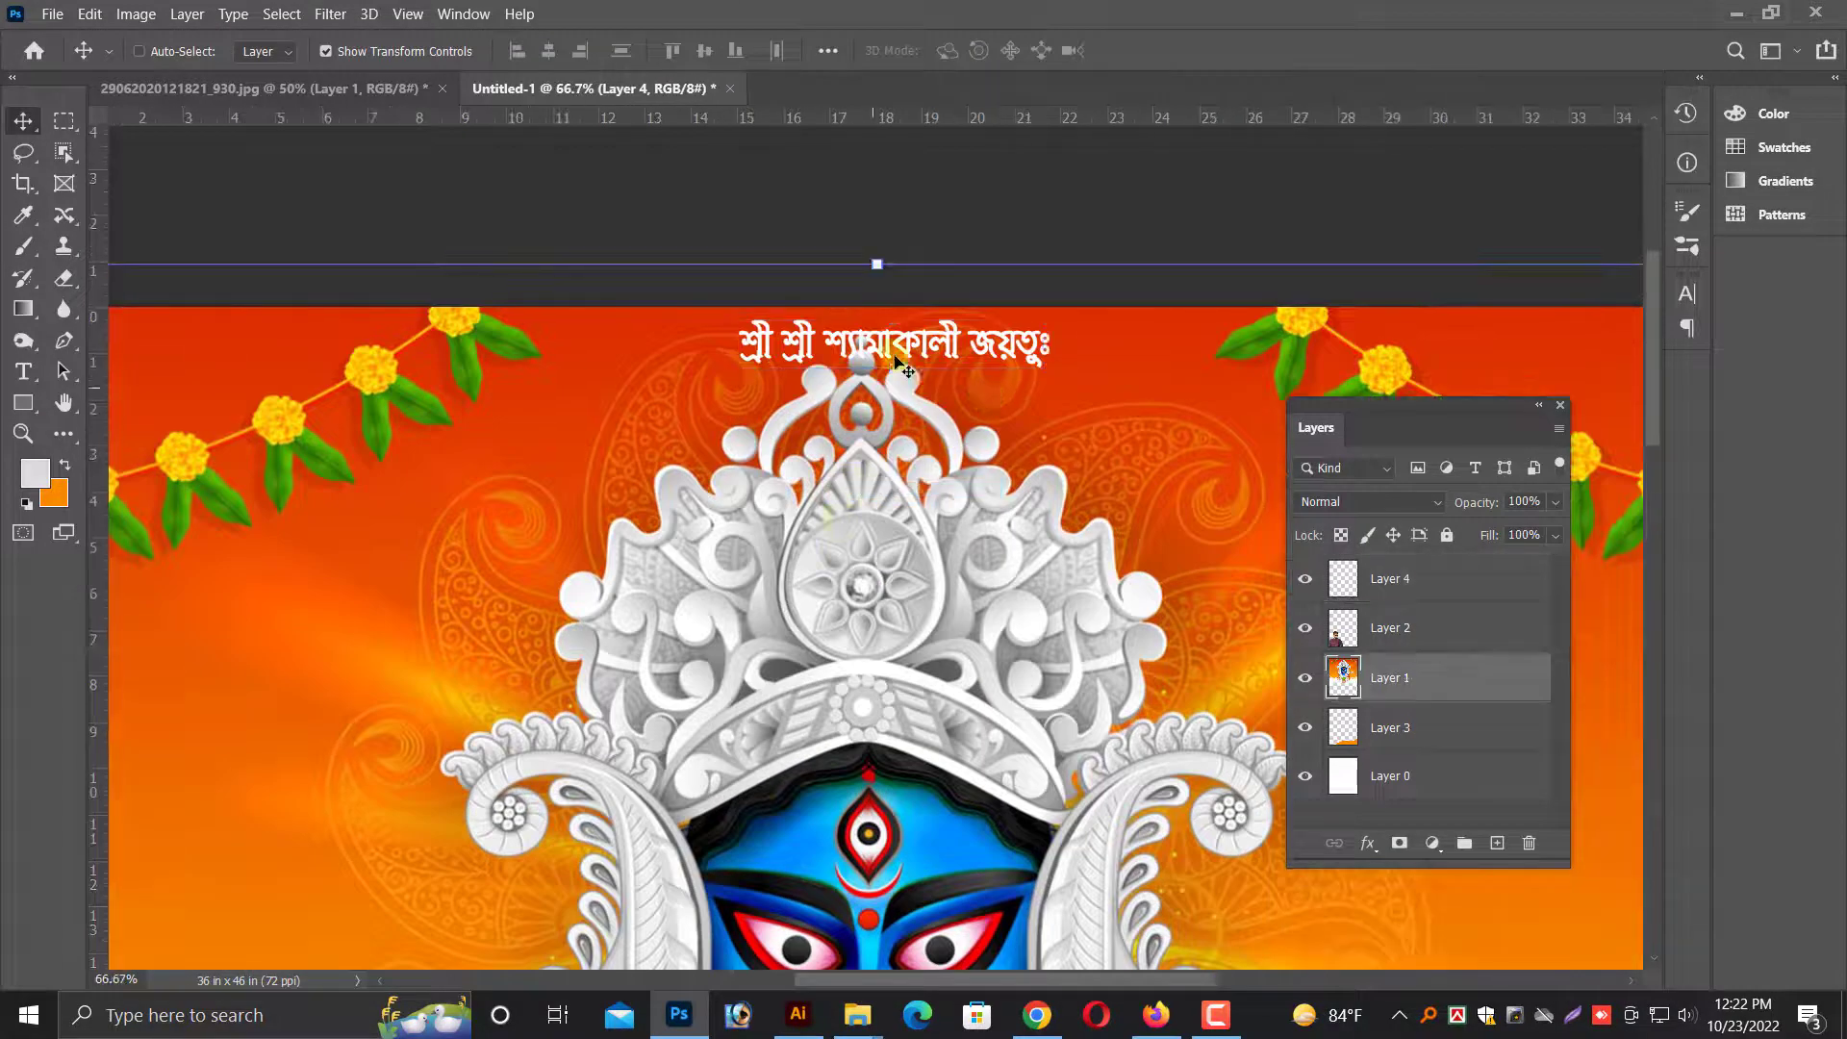
{"action": "key", "text": "ctrl+plus"}
{"action": "scroll", "coordinate": [953, 356], "scroll_direction": "up", "scroll_amount": 1}
{"action": "scroll", "coordinate": [886, 236], "scroll_direction": "up", "scroll_amount": 1}
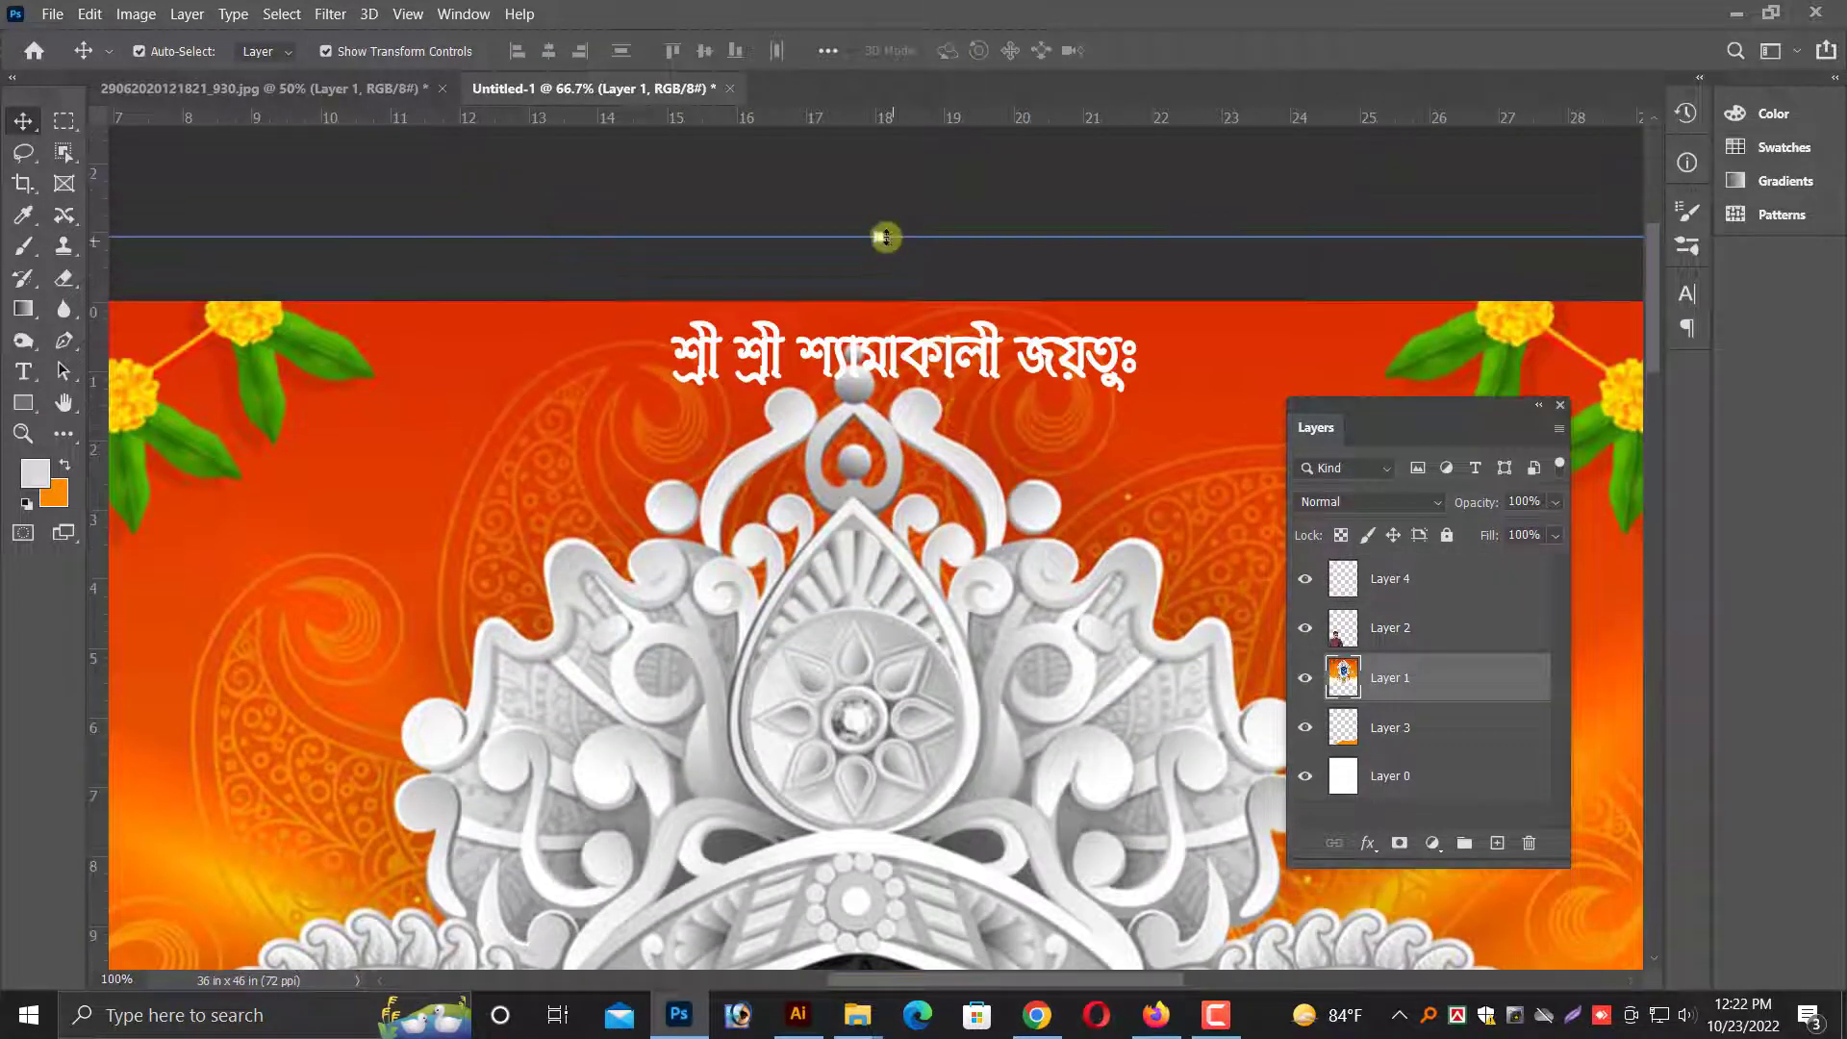
{"action": "left_click_drag", "start_coordinate": [884, 261], "coordinate": [890, 325]}
{"action": "key", "text": "Return"}
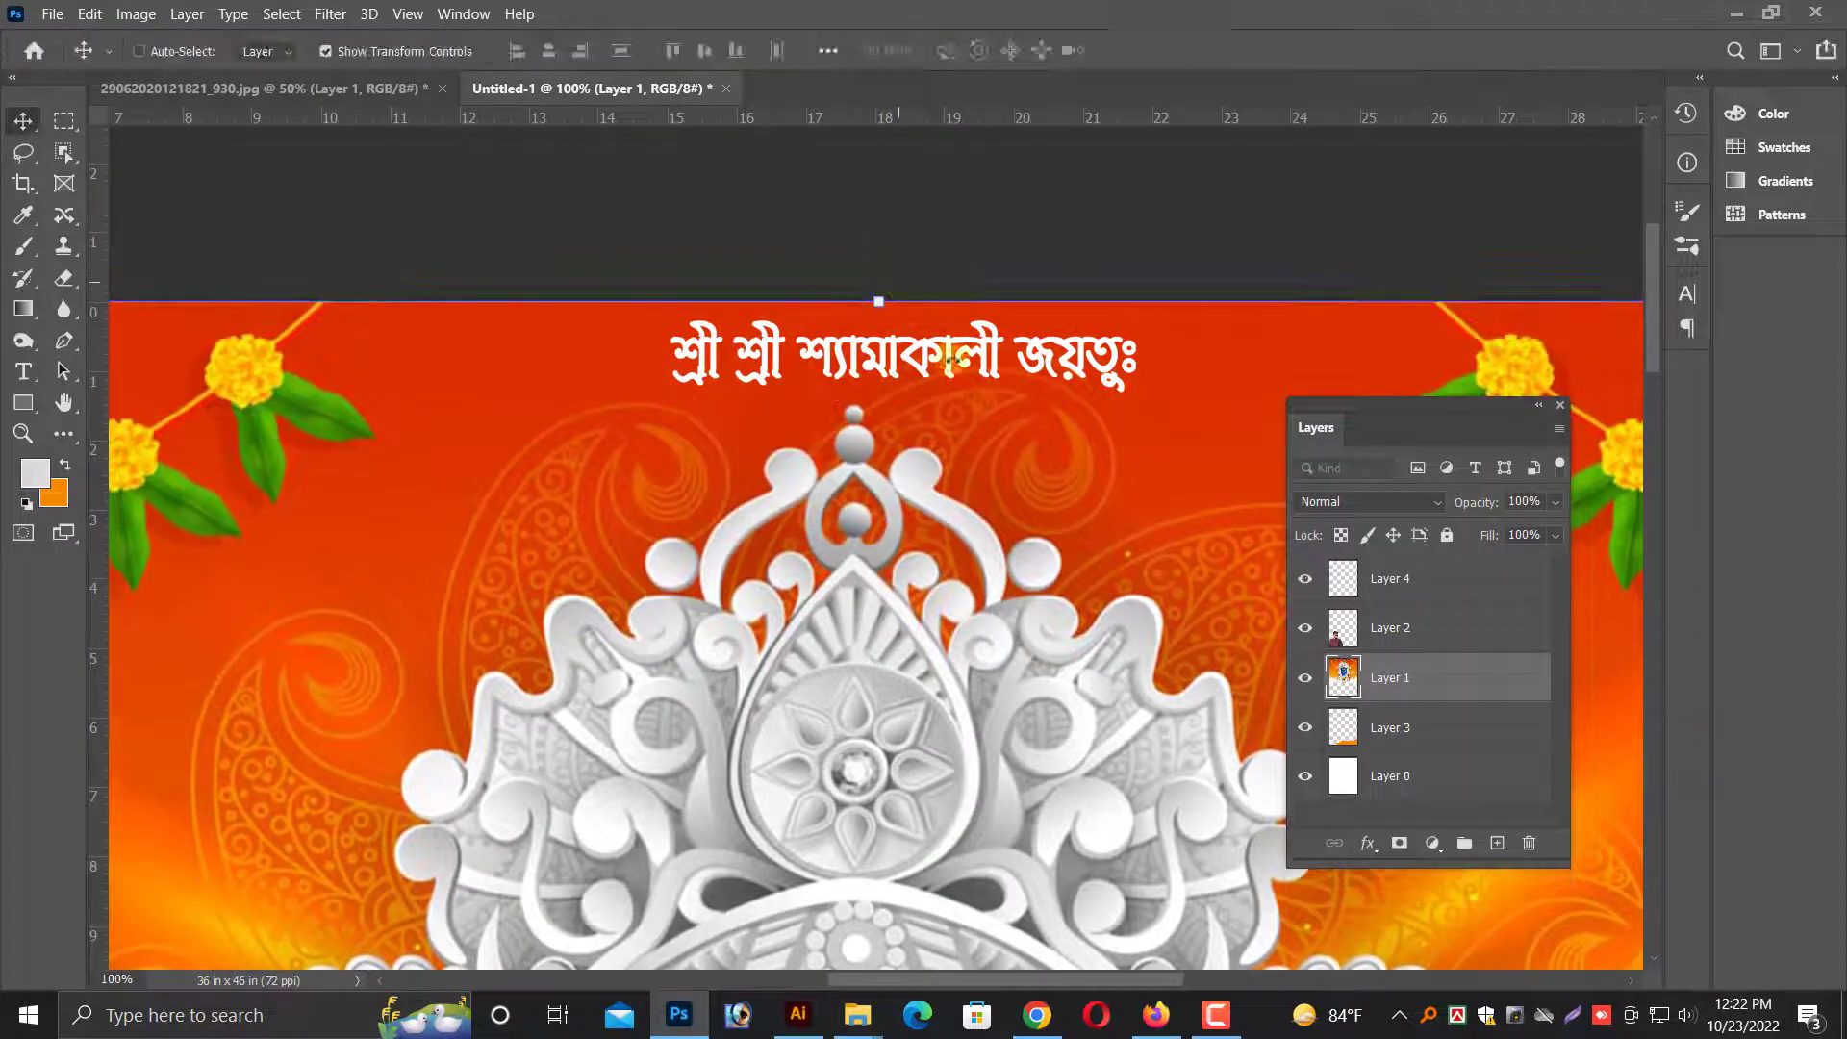
- Centre the header text layer at the top of the poster
{"action": "right_click", "coordinate": [982, 367]}
{"action": "left_click", "coordinate": [981, 365]}
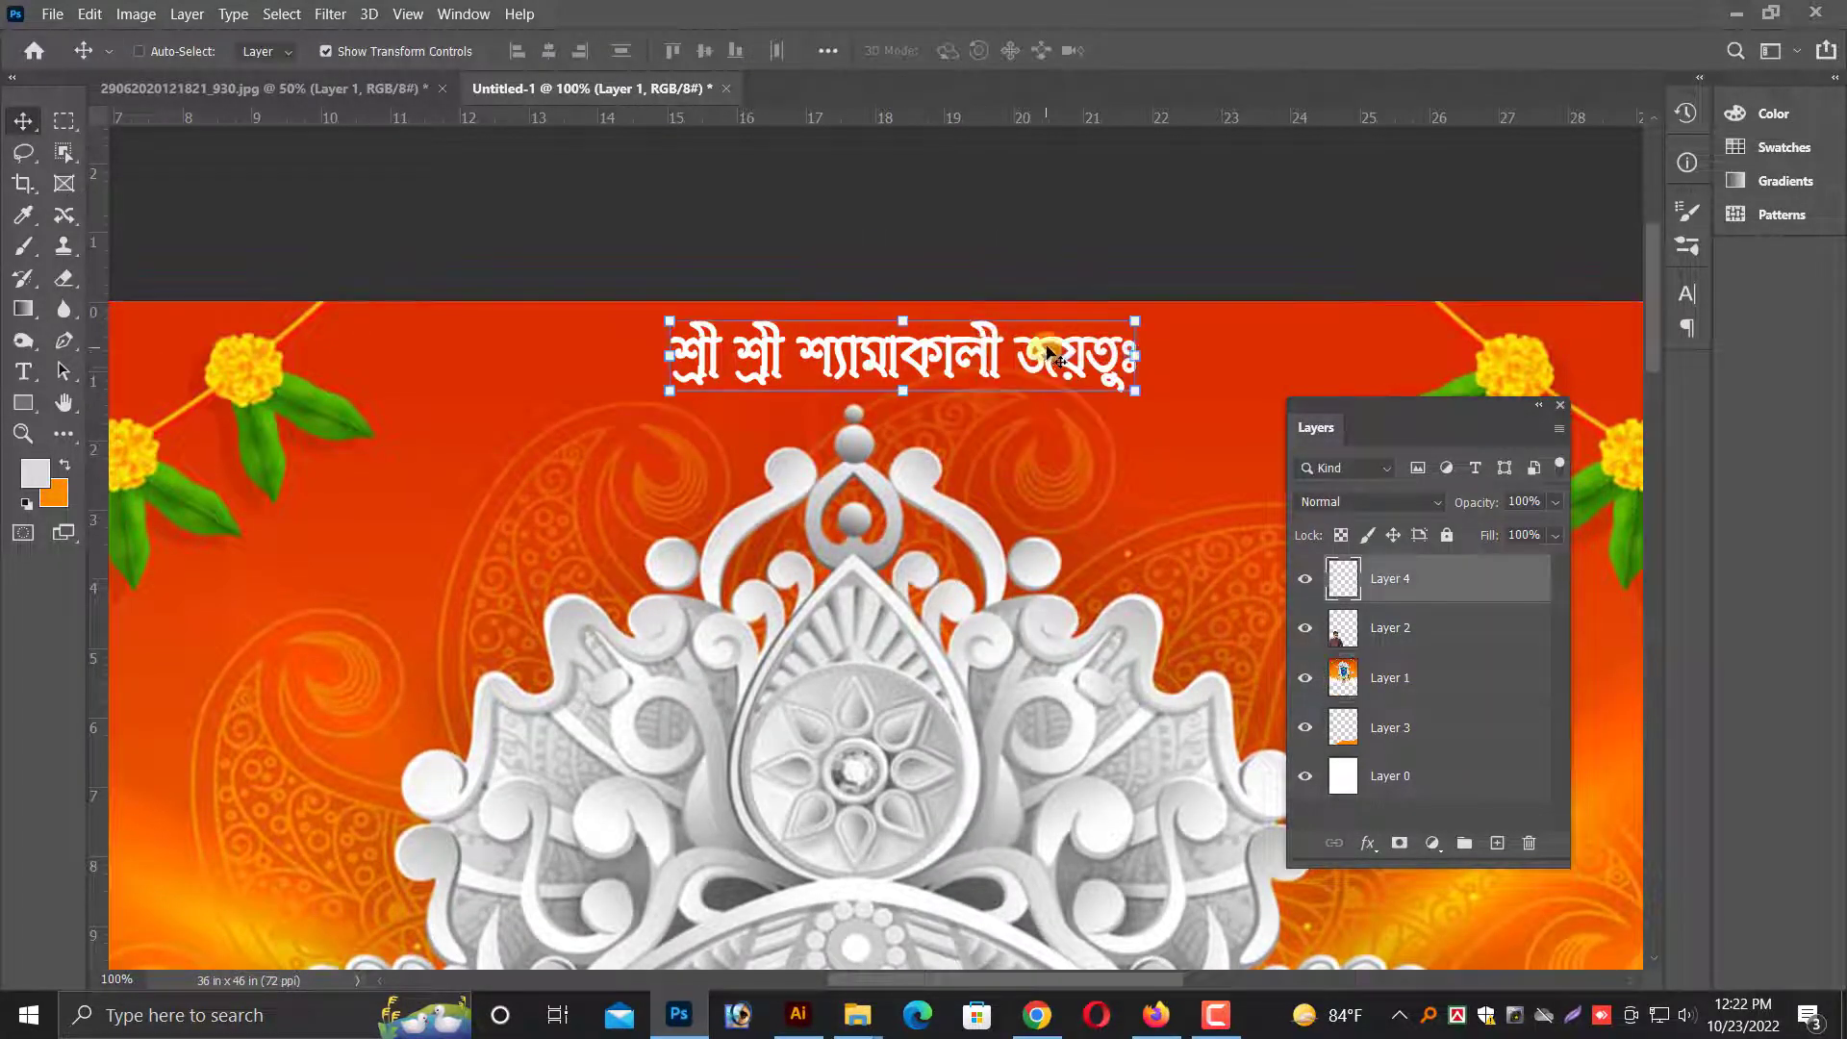
{"action": "left_click_drag", "start_coordinate": [1049, 358], "coordinate": [1003, 358]}
{"action": "scroll", "coordinate": [1002, 354], "scroll_direction": "up", "scroll_amount": 1}
{"action": "key", "text": "ctrl+minus"}
{"action": "key", "text": "ctrl+minus"}
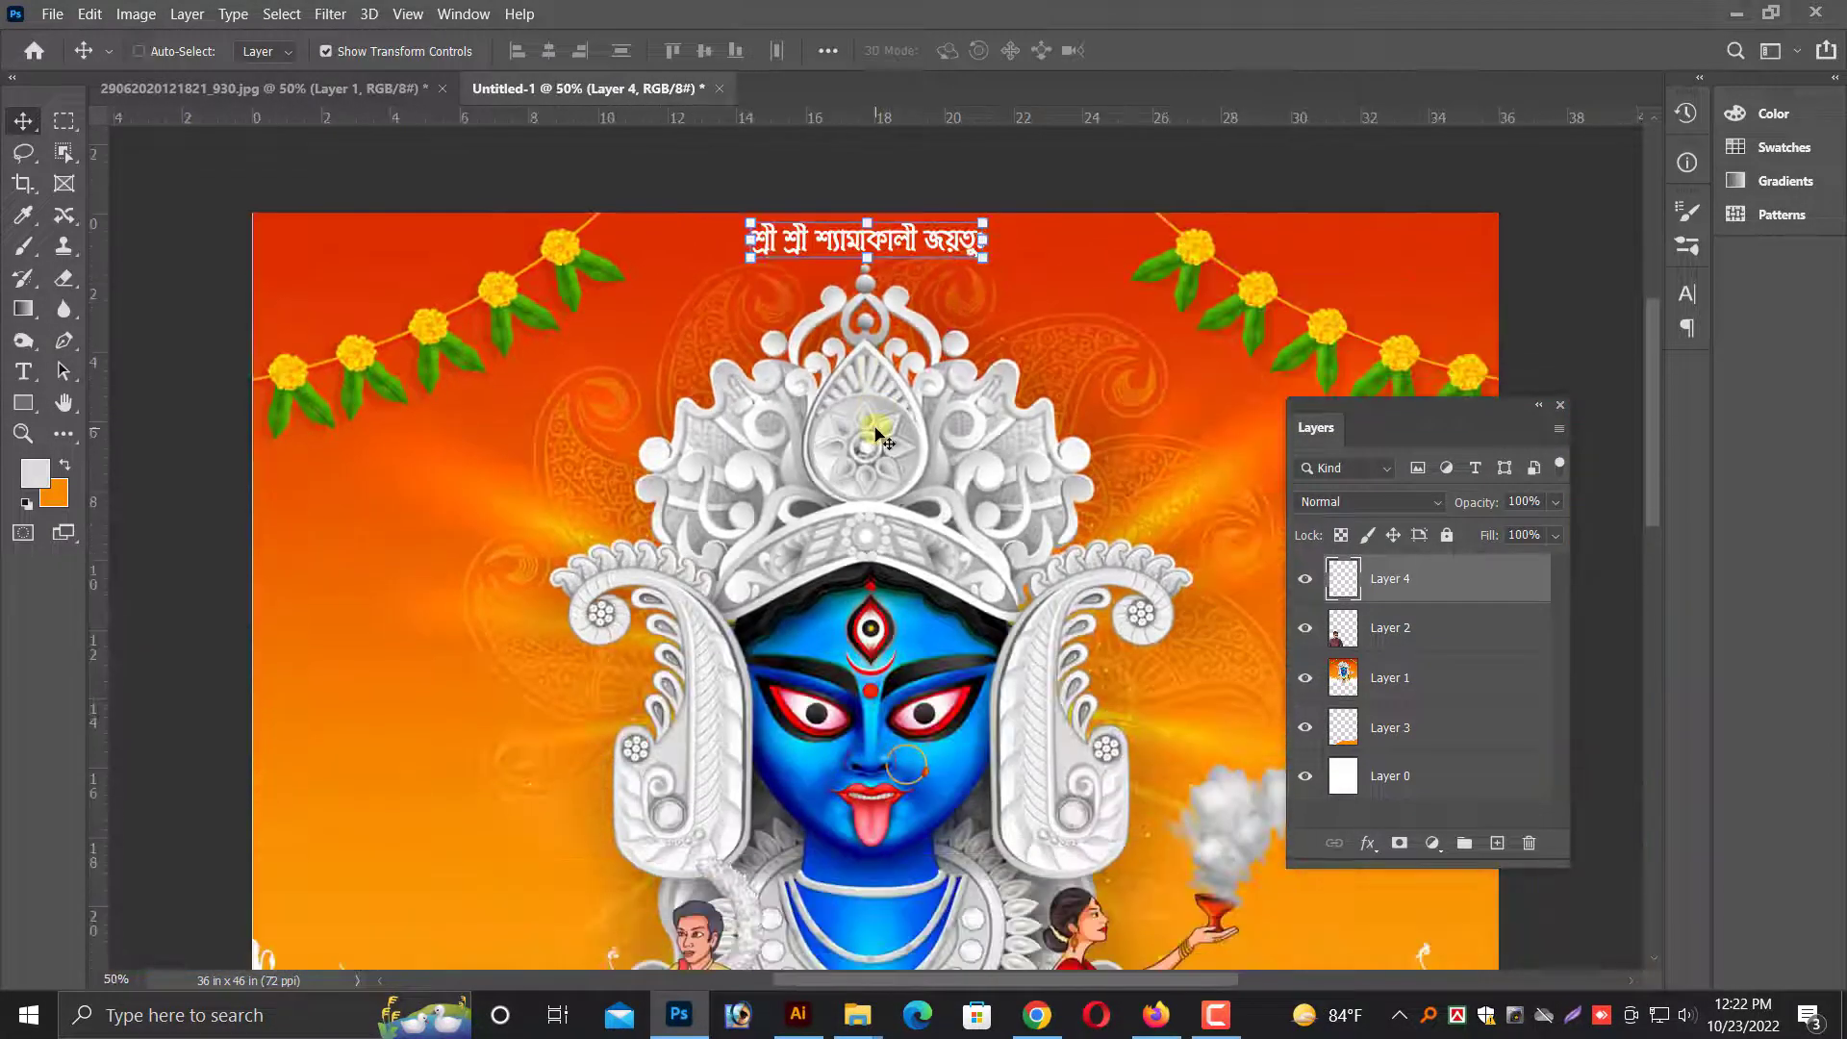
{"action": "scroll", "coordinate": [869, 430], "scroll_direction": "down", "scroll_amount": 3}
- Copy the large Bengali title group from Illustrator
{"action": "key", "text": "alt+Tab"}
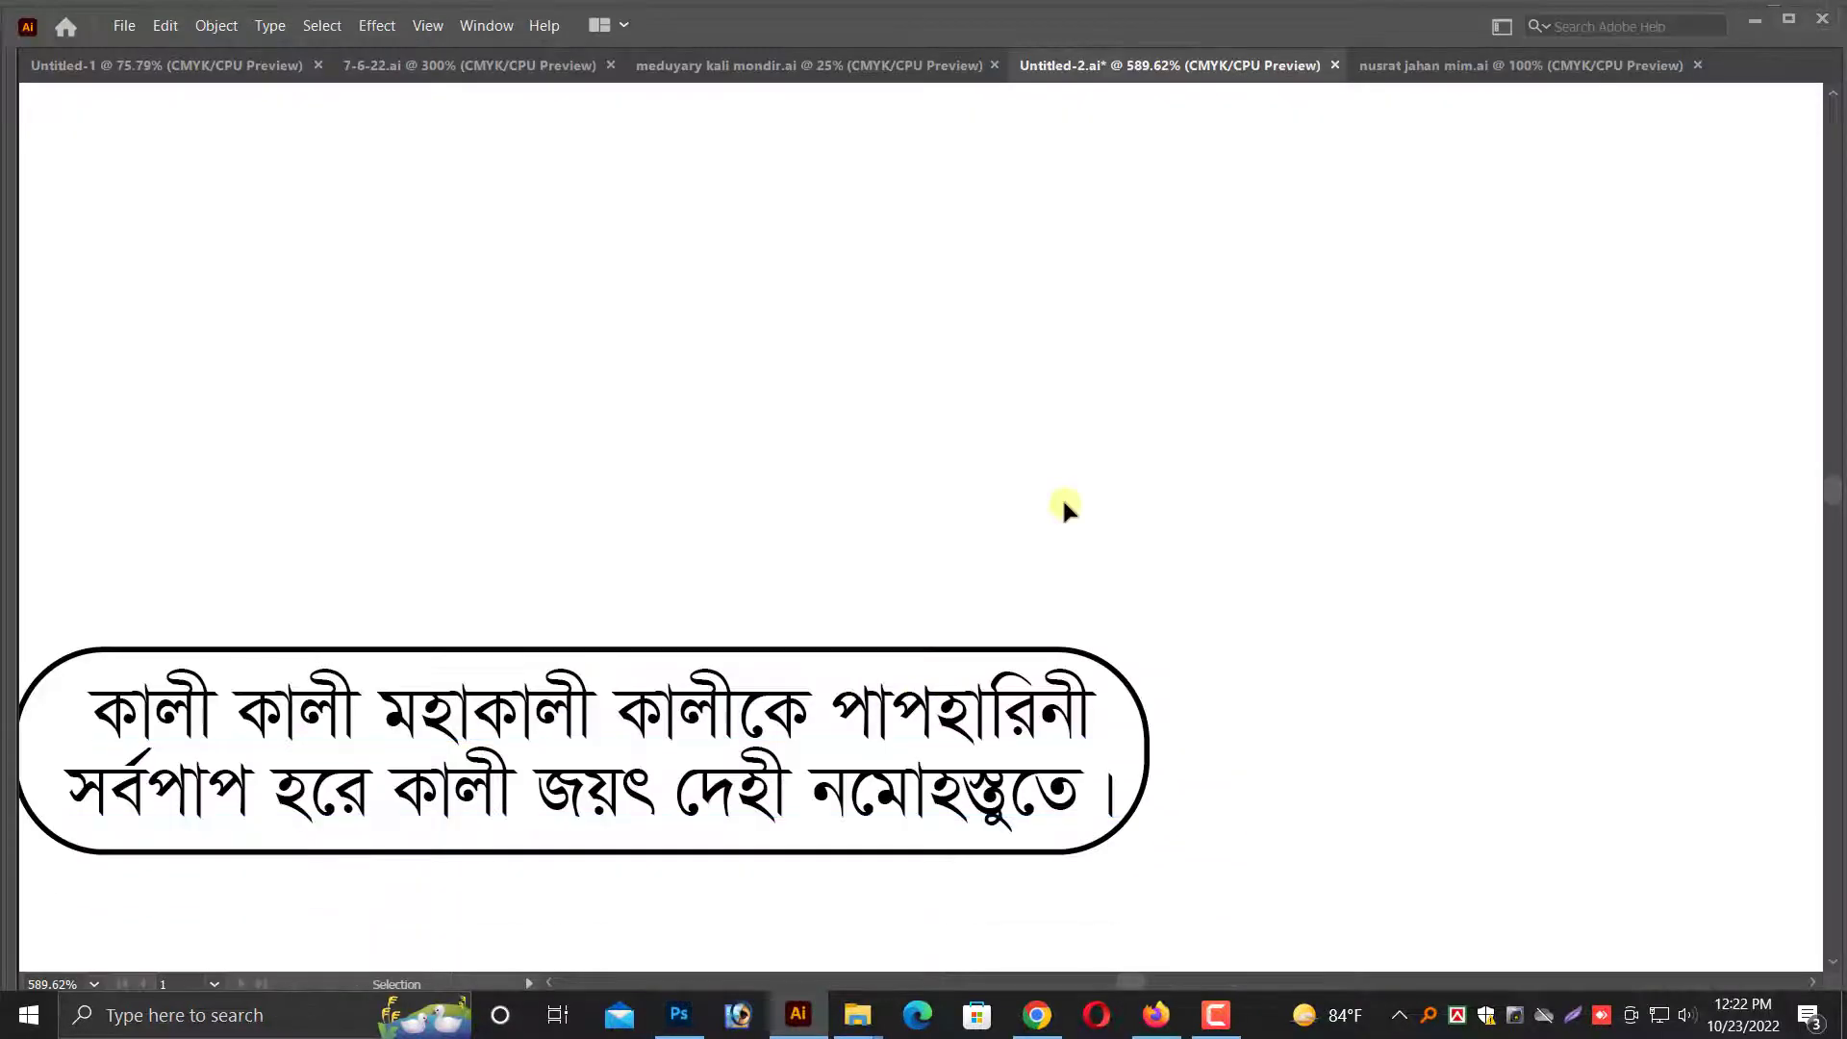
{"action": "scroll", "coordinate": [1060, 495], "scroll_direction": "down", "scroll_amount": 6}
{"action": "scroll", "coordinate": [1007, 552], "scroll_direction": "down", "scroll_amount": 3}
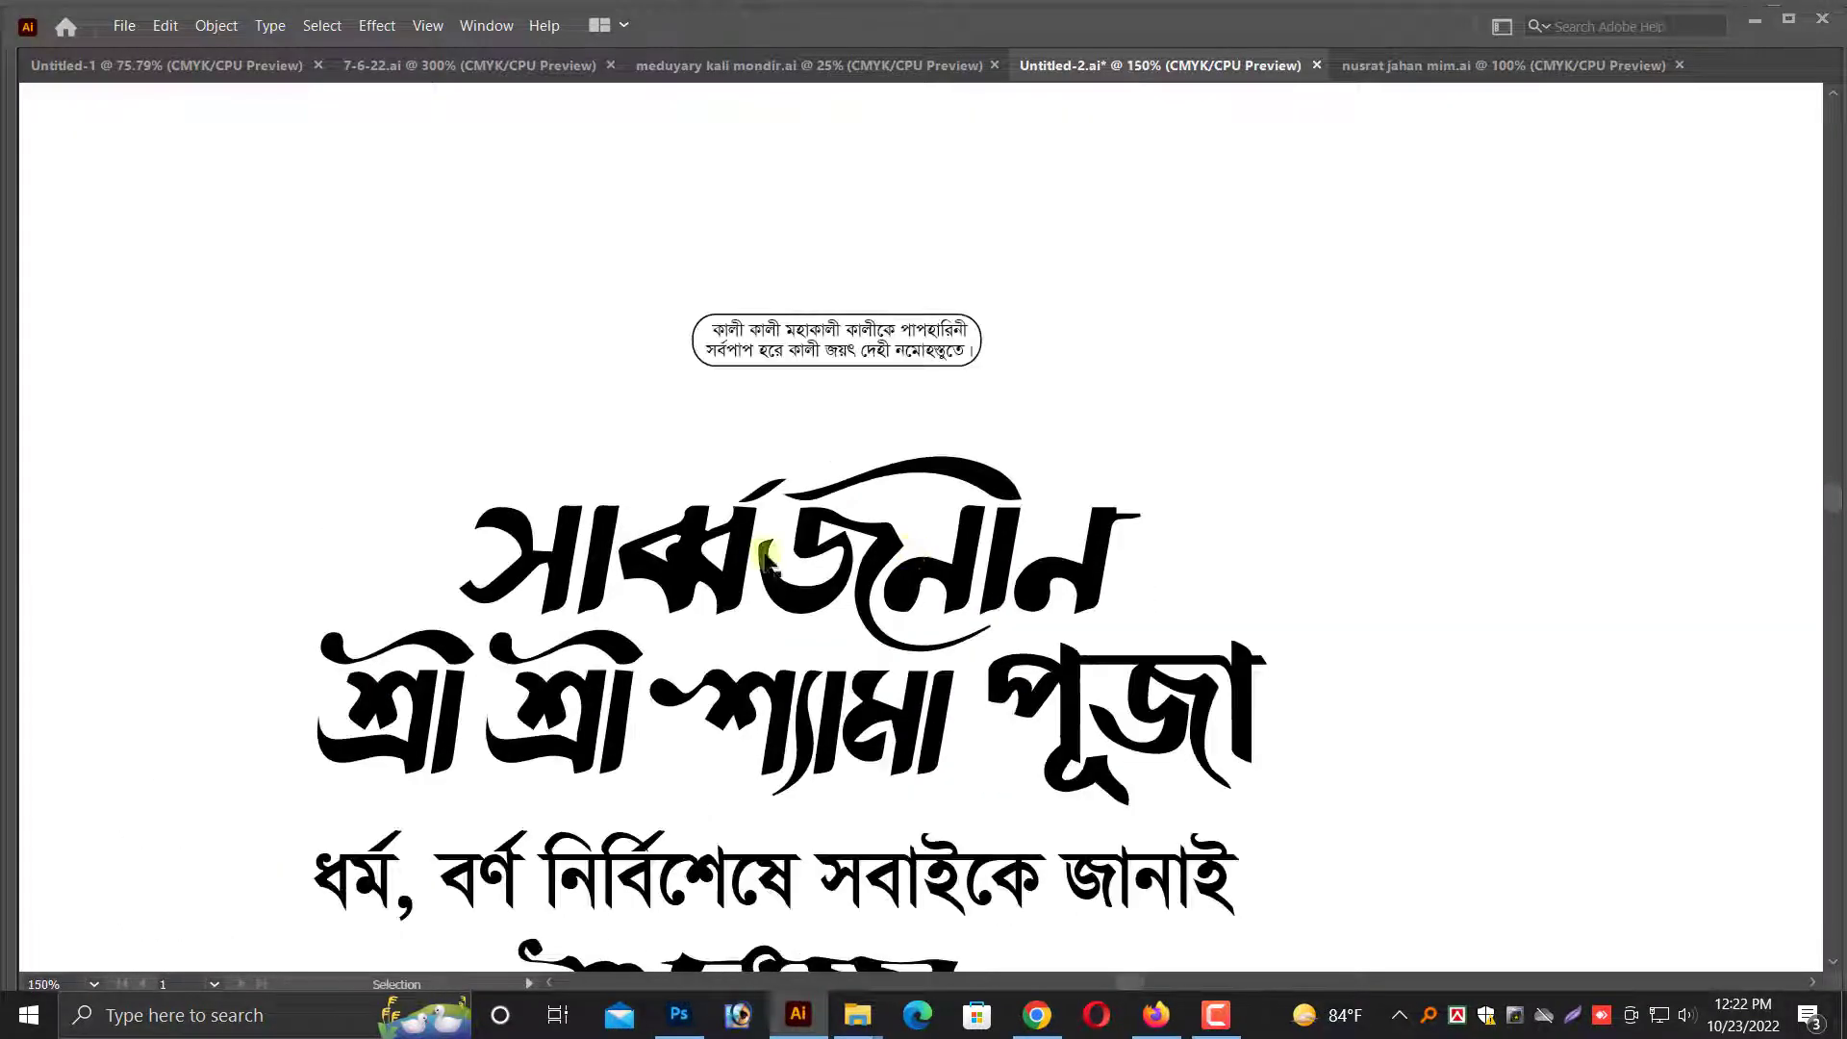
{"action": "scroll", "coordinate": [1302, 707], "scroll_direction": "down", "scroll_amount": 2}
{"action": "scroll", "coordinate": [1302, 706], "scroll_direction": "down", "scroll_amount": 1}
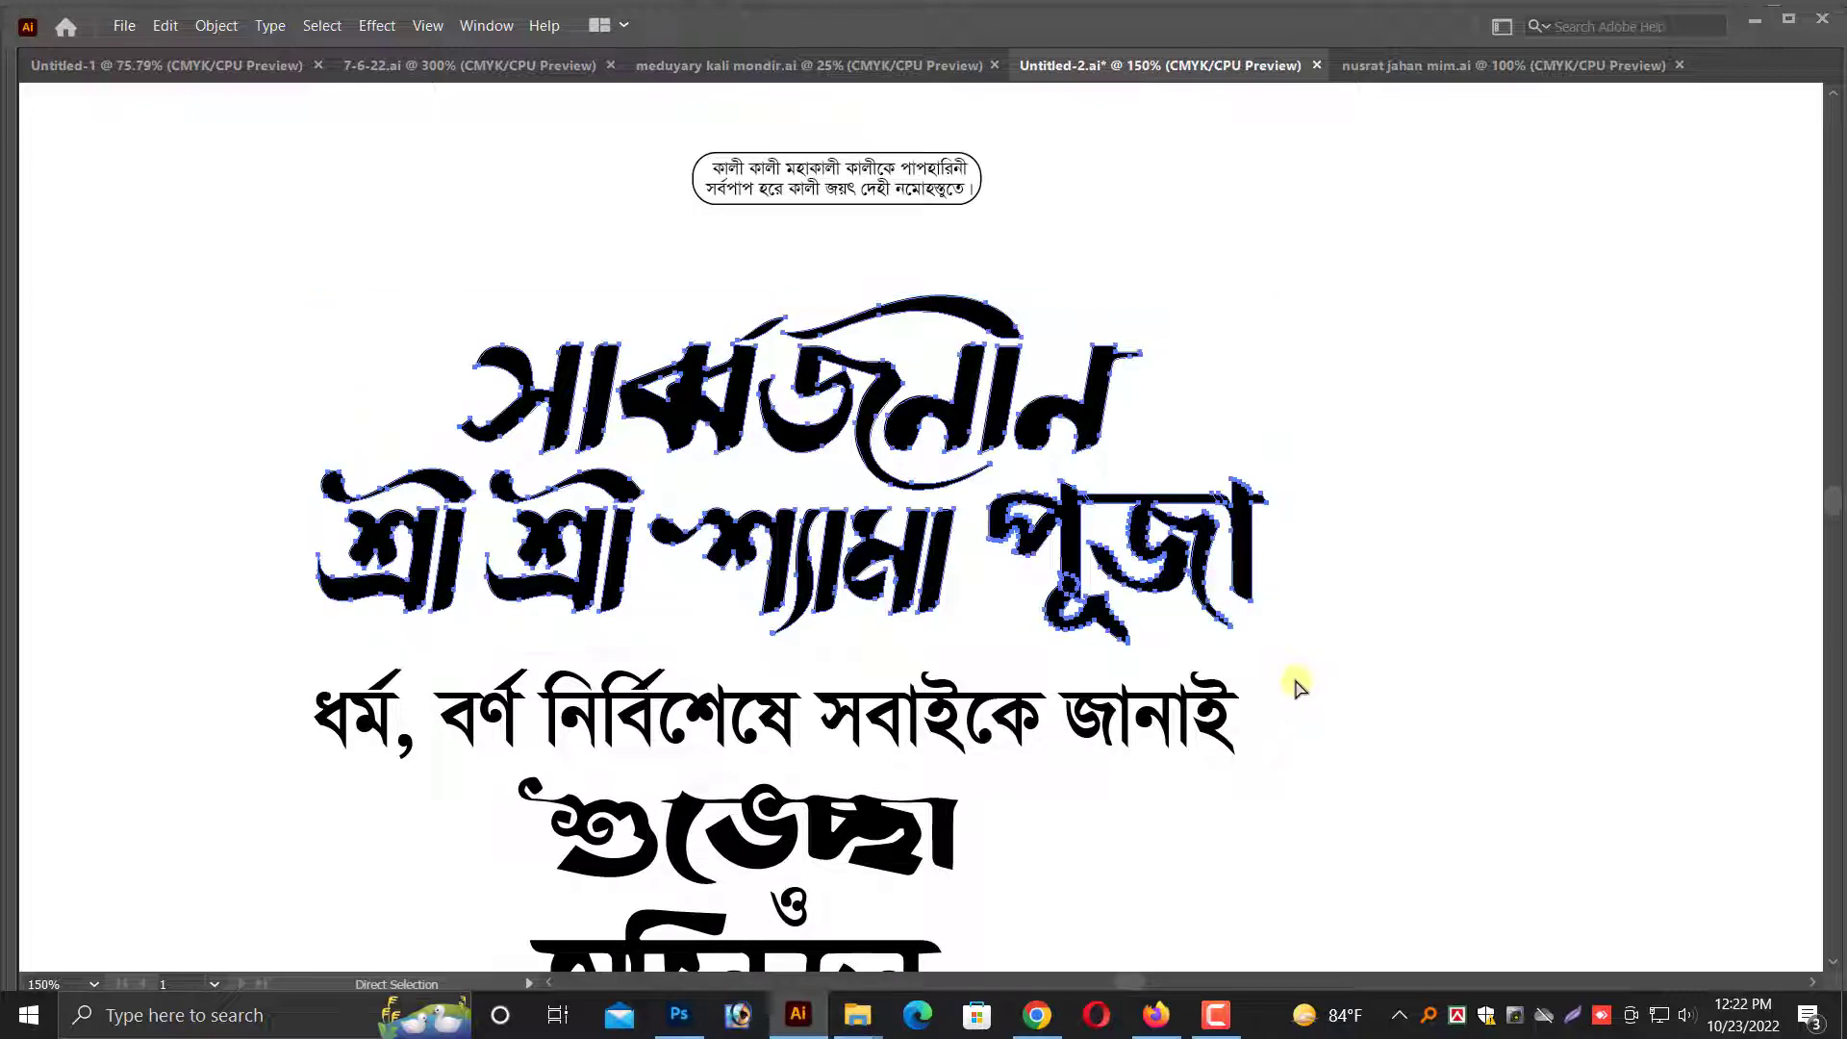
{"action": "left_click", "coordinate": [1116, 615]}
{"action": "scroll", "coordinate": [1013, 695], "scroll_direction": "down", "scroll_amount": 1}
{"action": "key", "text": "ctrl+c"}
{"action": "key", "text": "alt+Tab"}
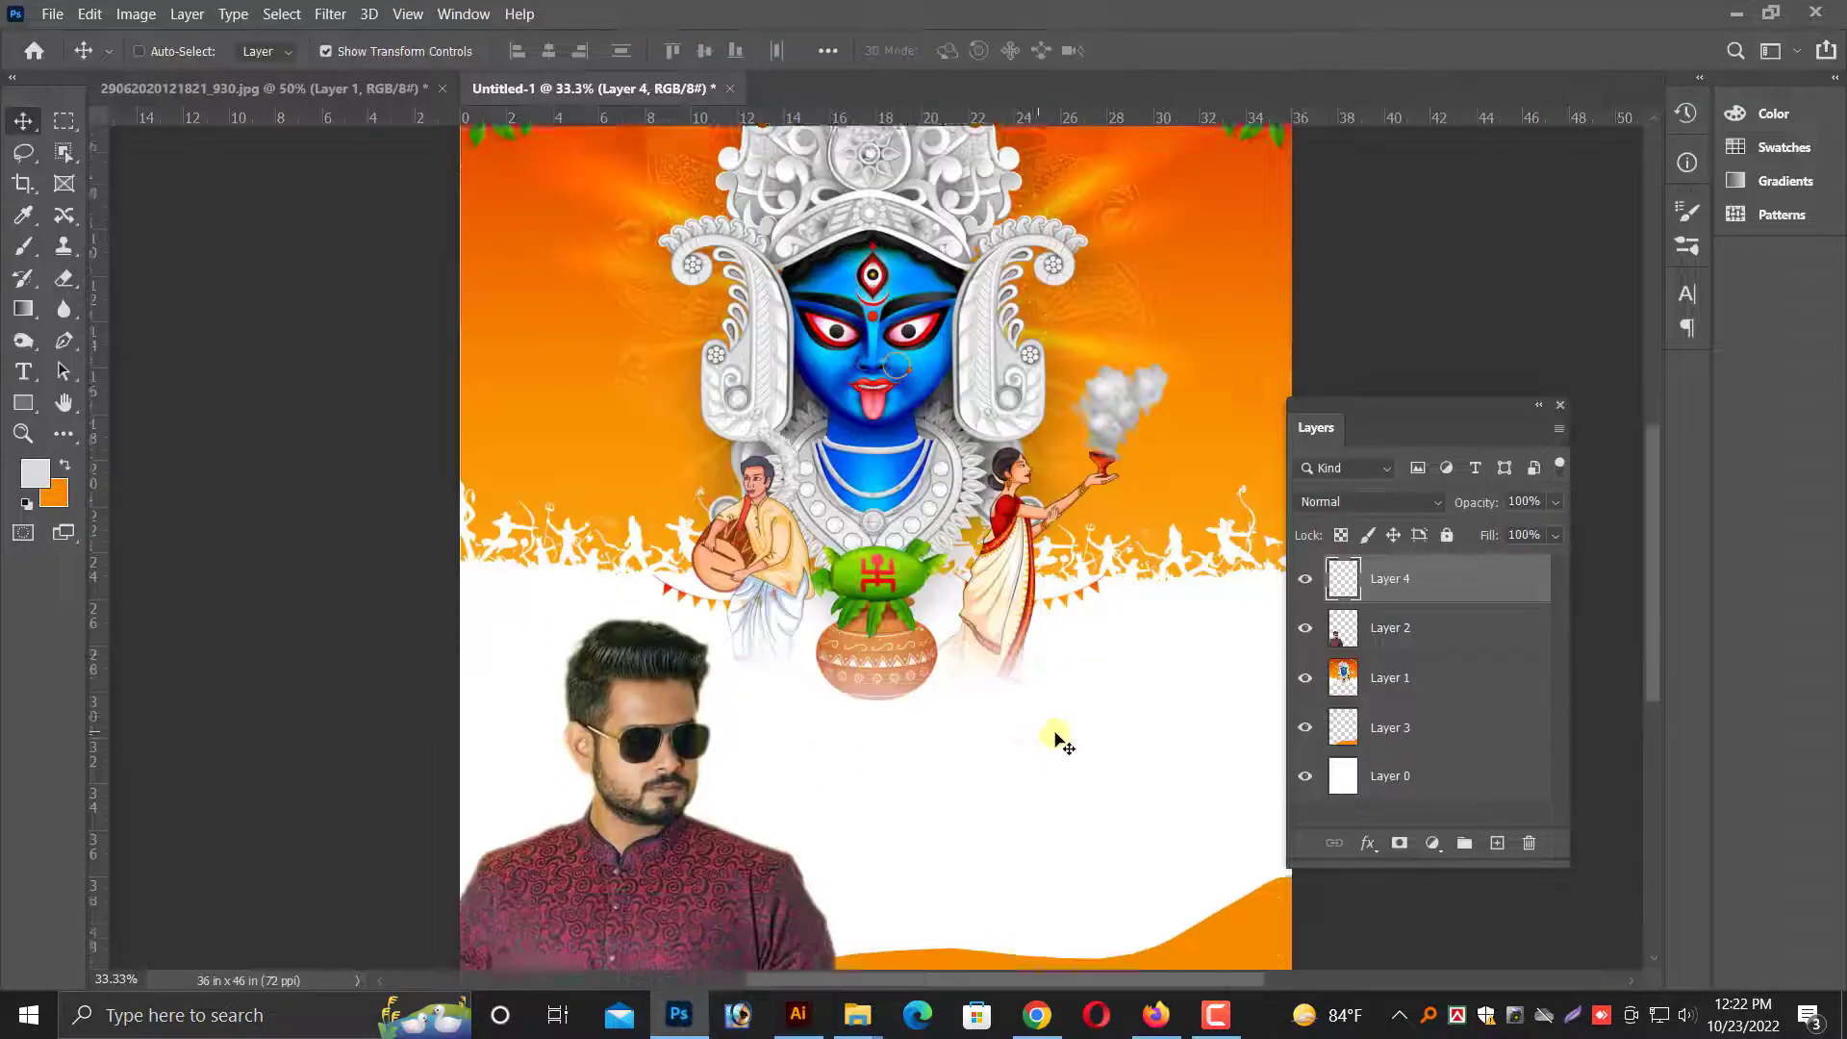
- Paste the title as pixels and place it beside the man in the lower half
{"action": "key", "text": "ctrl+v"}
{"action": "key", "text": "Return"}
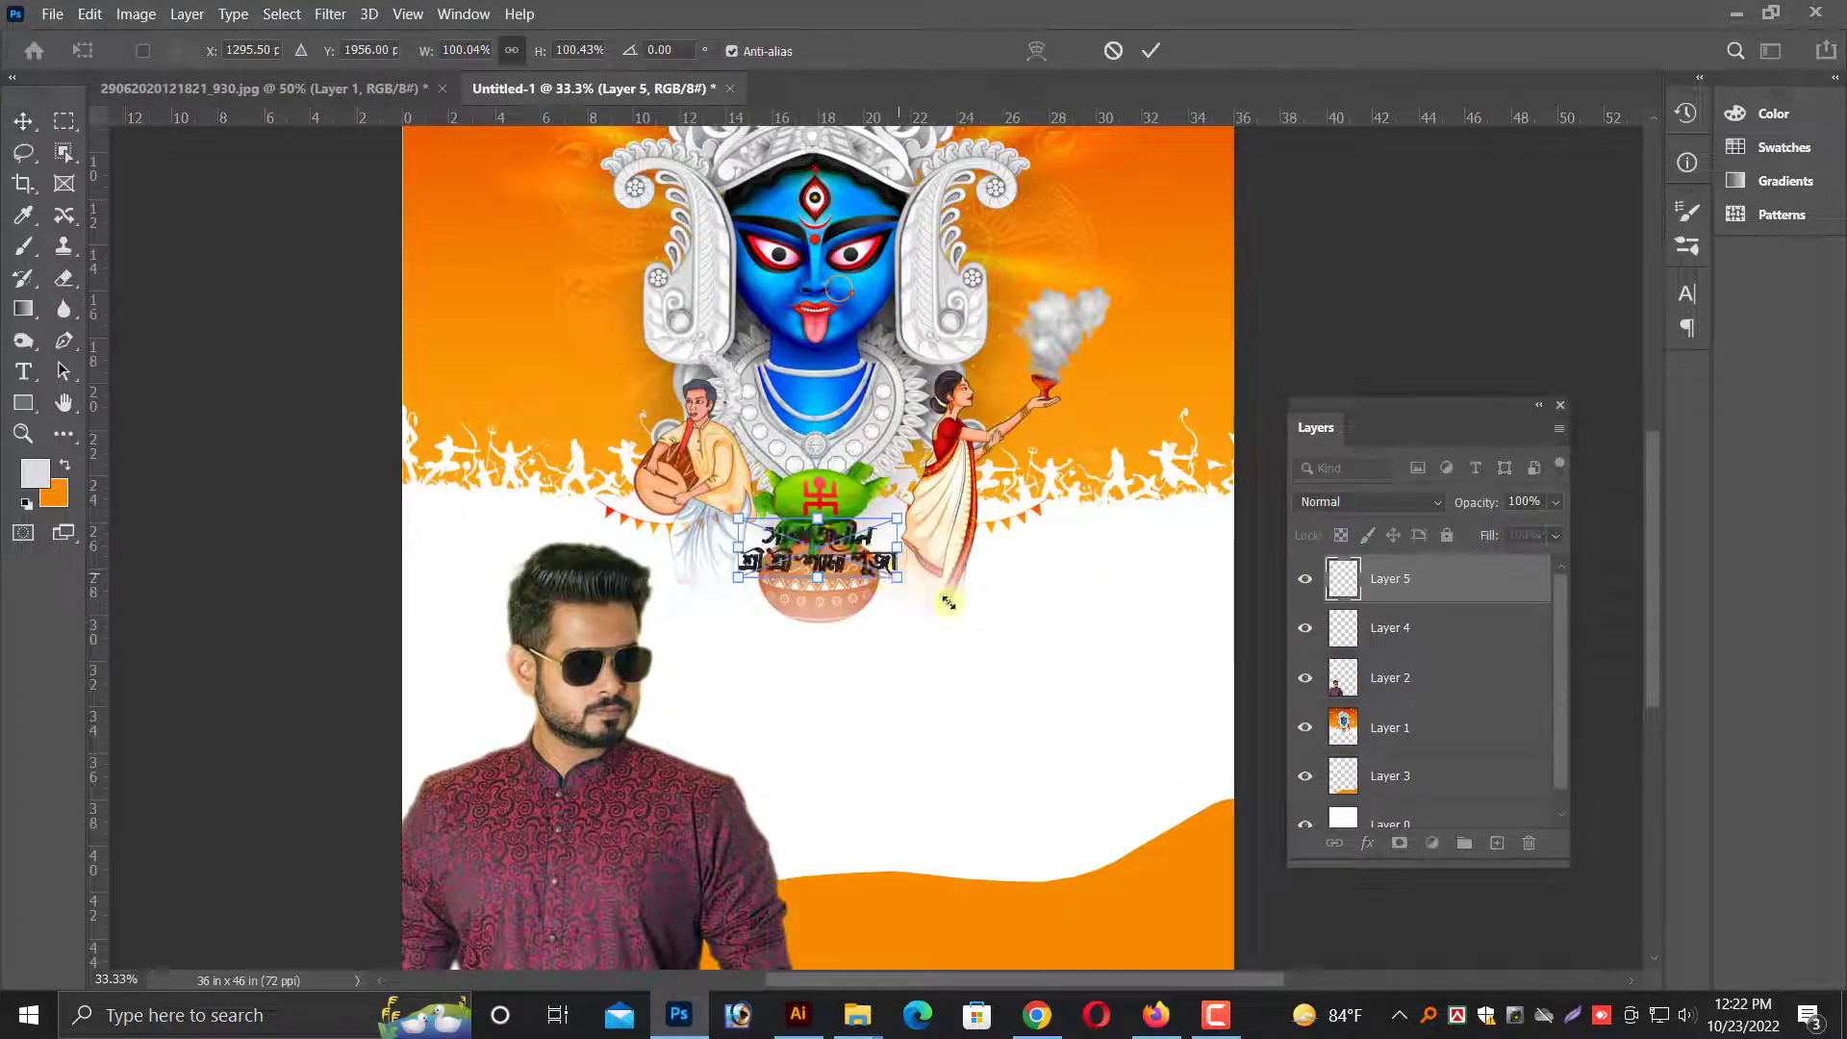
{"action": "left_click_drag", "start_coordinate": [1087, 683], "coordinate": [1096, 736]}
{"action": "key", "text": "Return"}
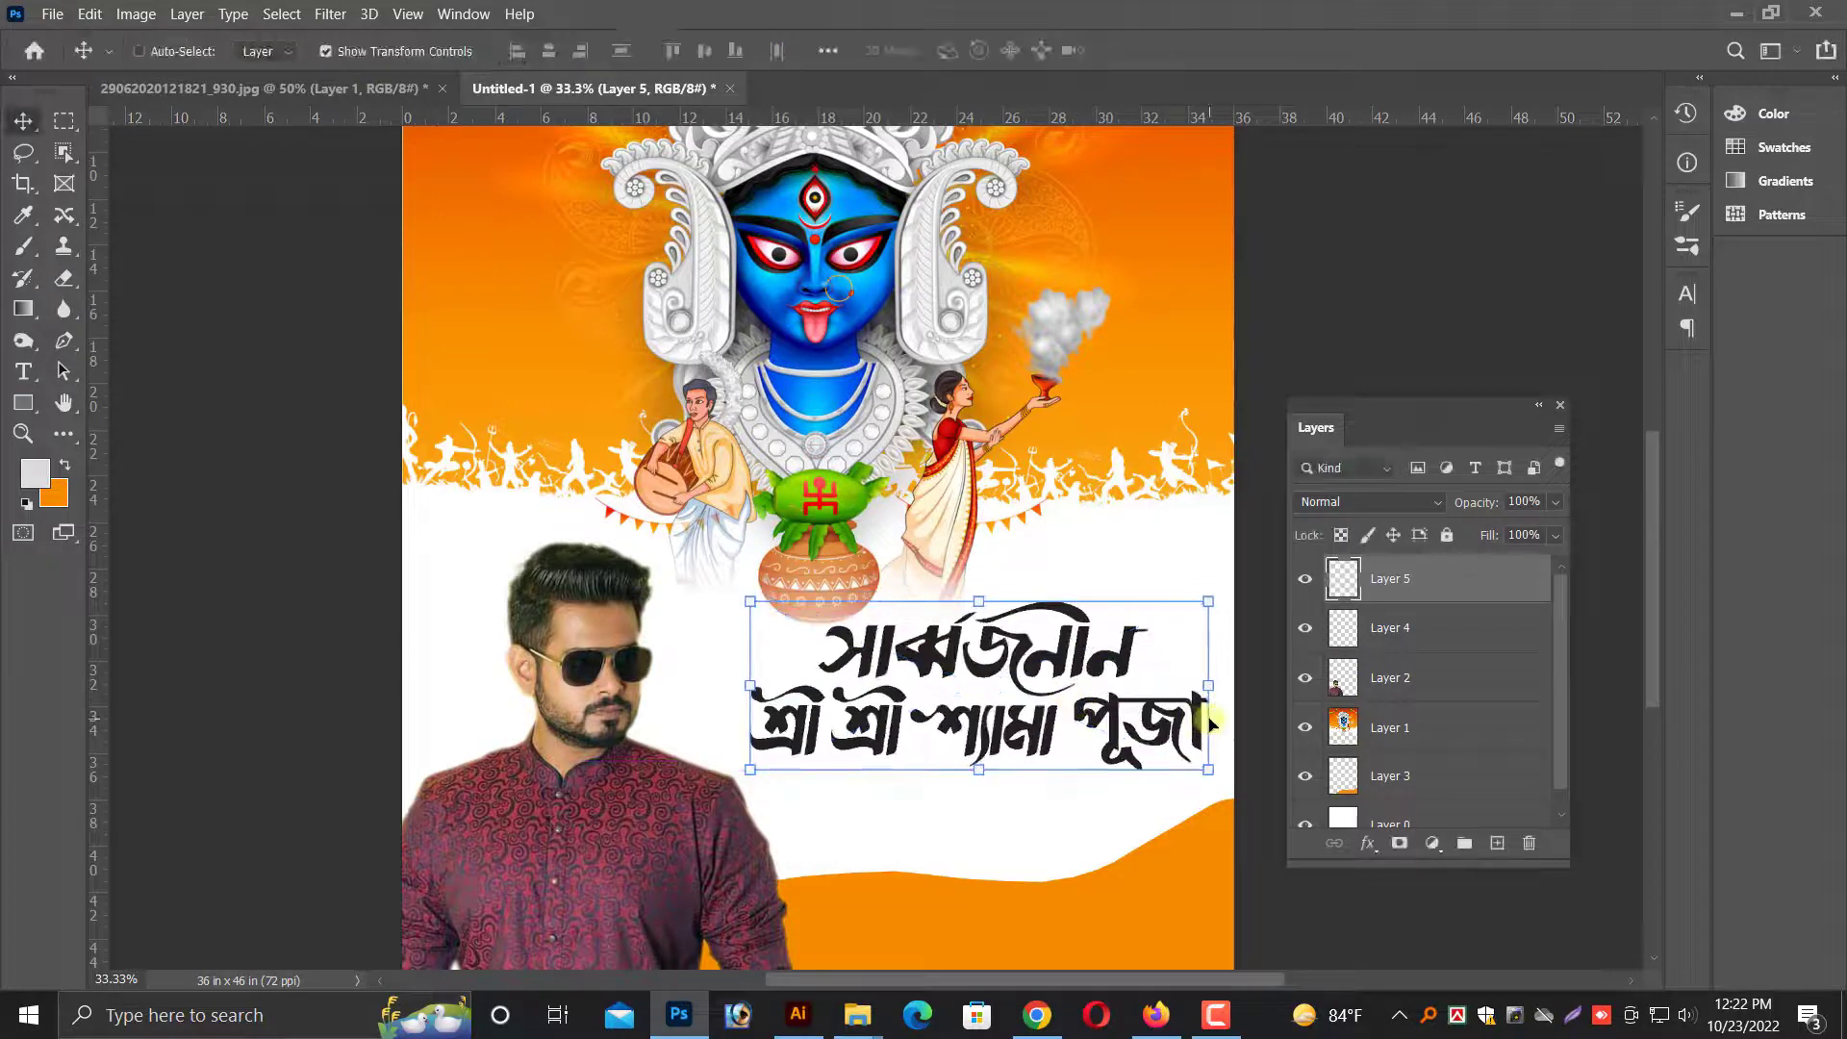
{"action": "key", "text": "ctrl+plus"}
{"action": "key", "text": "ctrl+plus"}
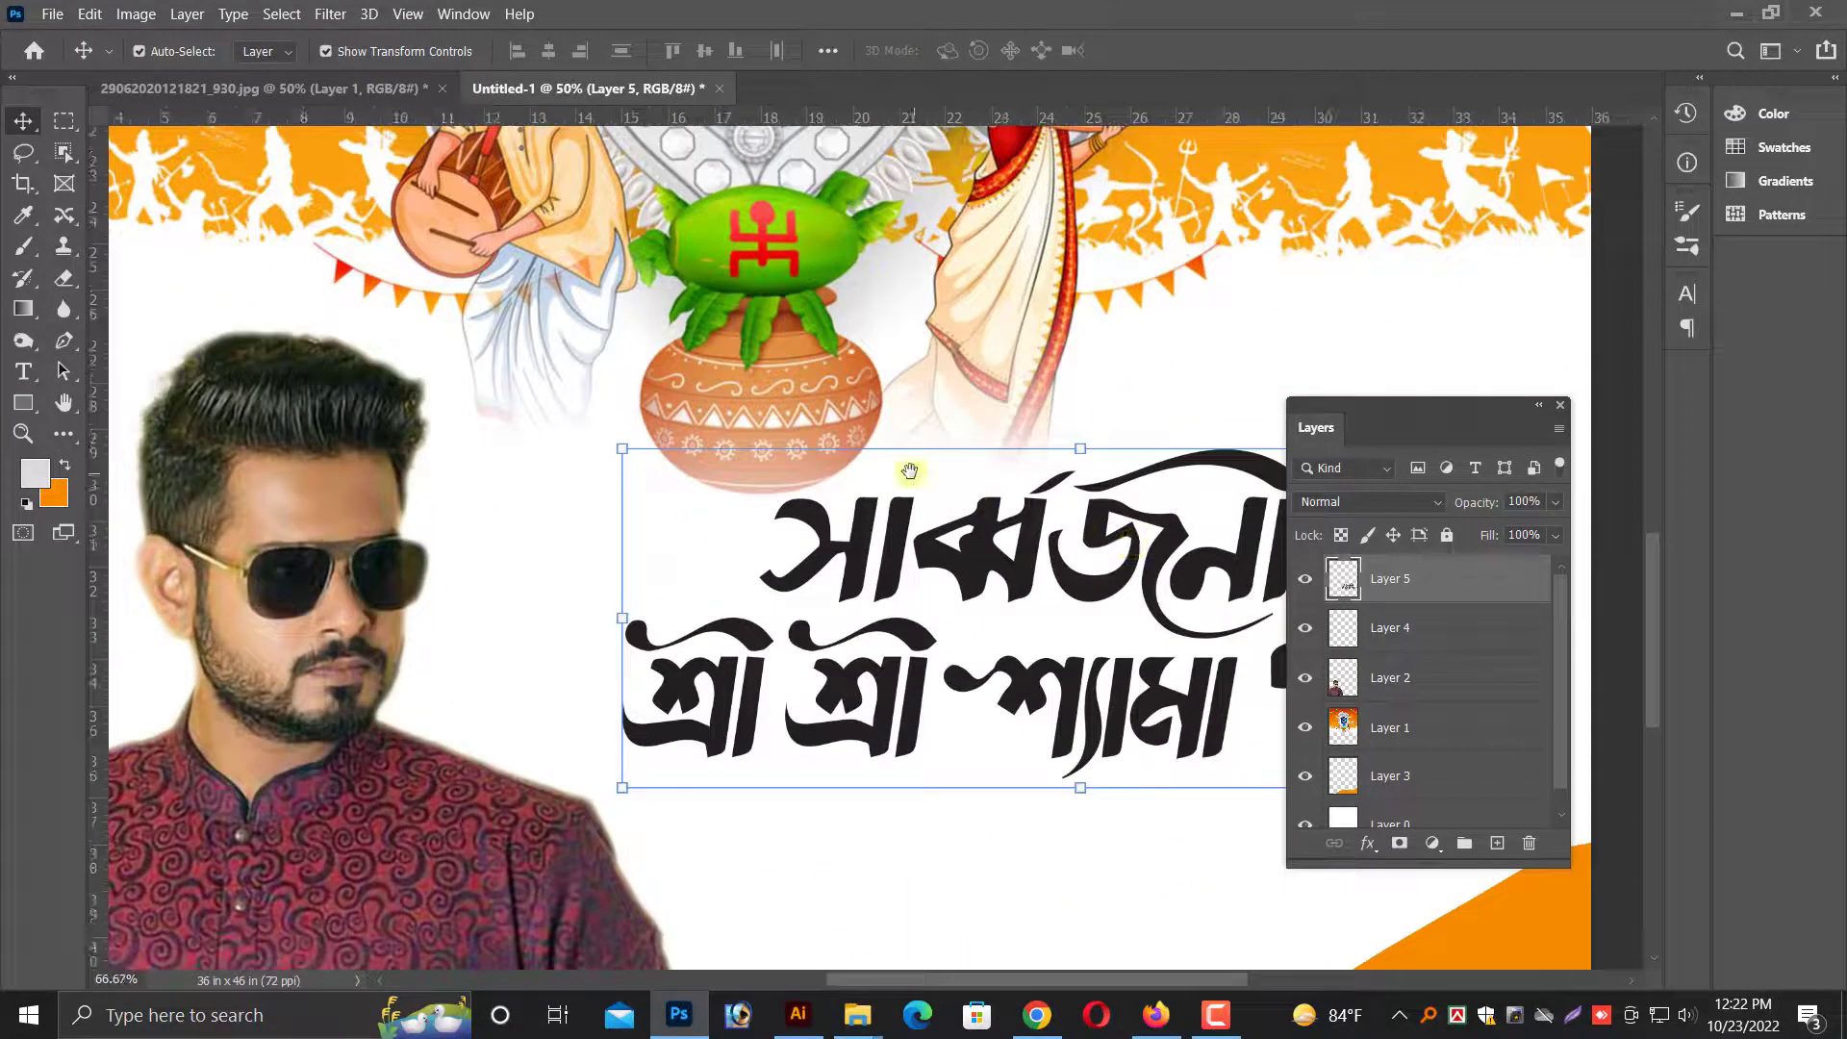
{"action": "key", "text": "ctrl+plus"}
{"action": "scroll", "coordinate": [938, 510], "scroll_direction": "down", "scroll_amount": 3}
- Fill the title with pure red (ff0000) and bring up its Blending Options
{"action": "left_click", "coordinate": [64, 501]}
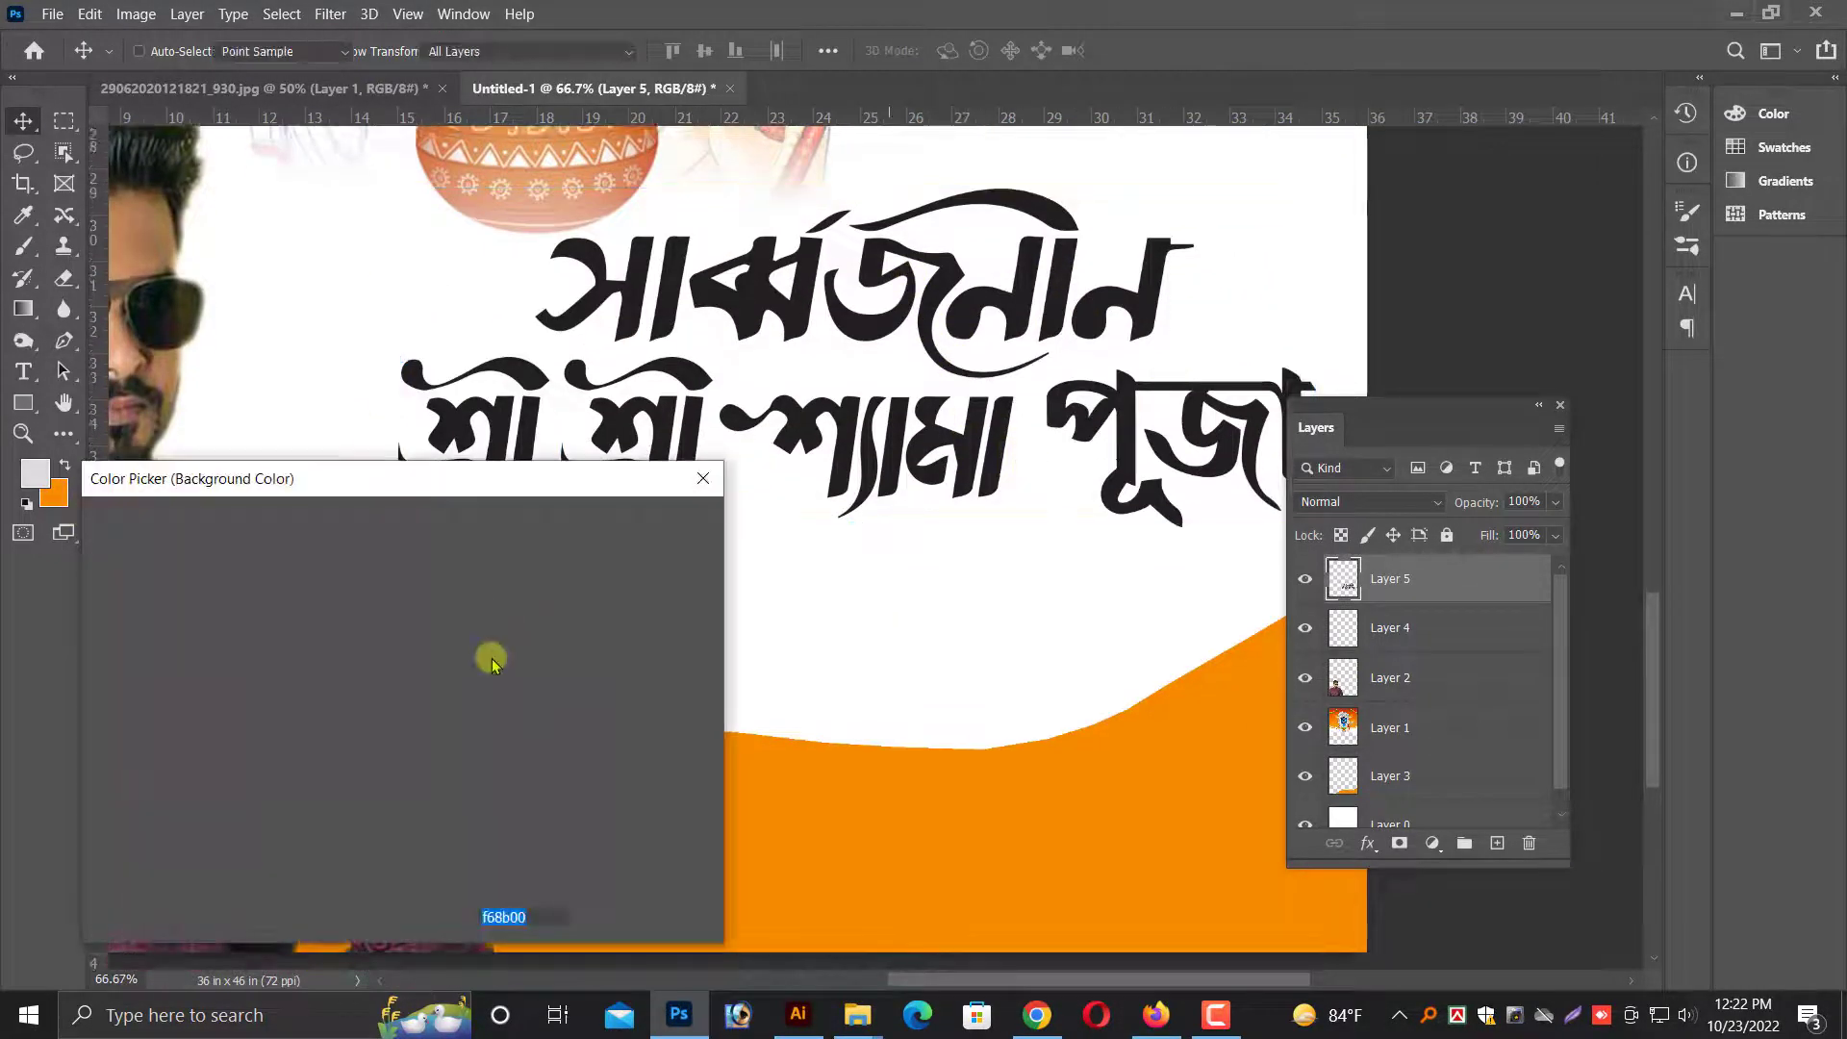
{"action": "left_click_drag", "start_coordinate": [424, 816], "coordinate": [410, 513]}
{"action": "key", "text": "Return"}
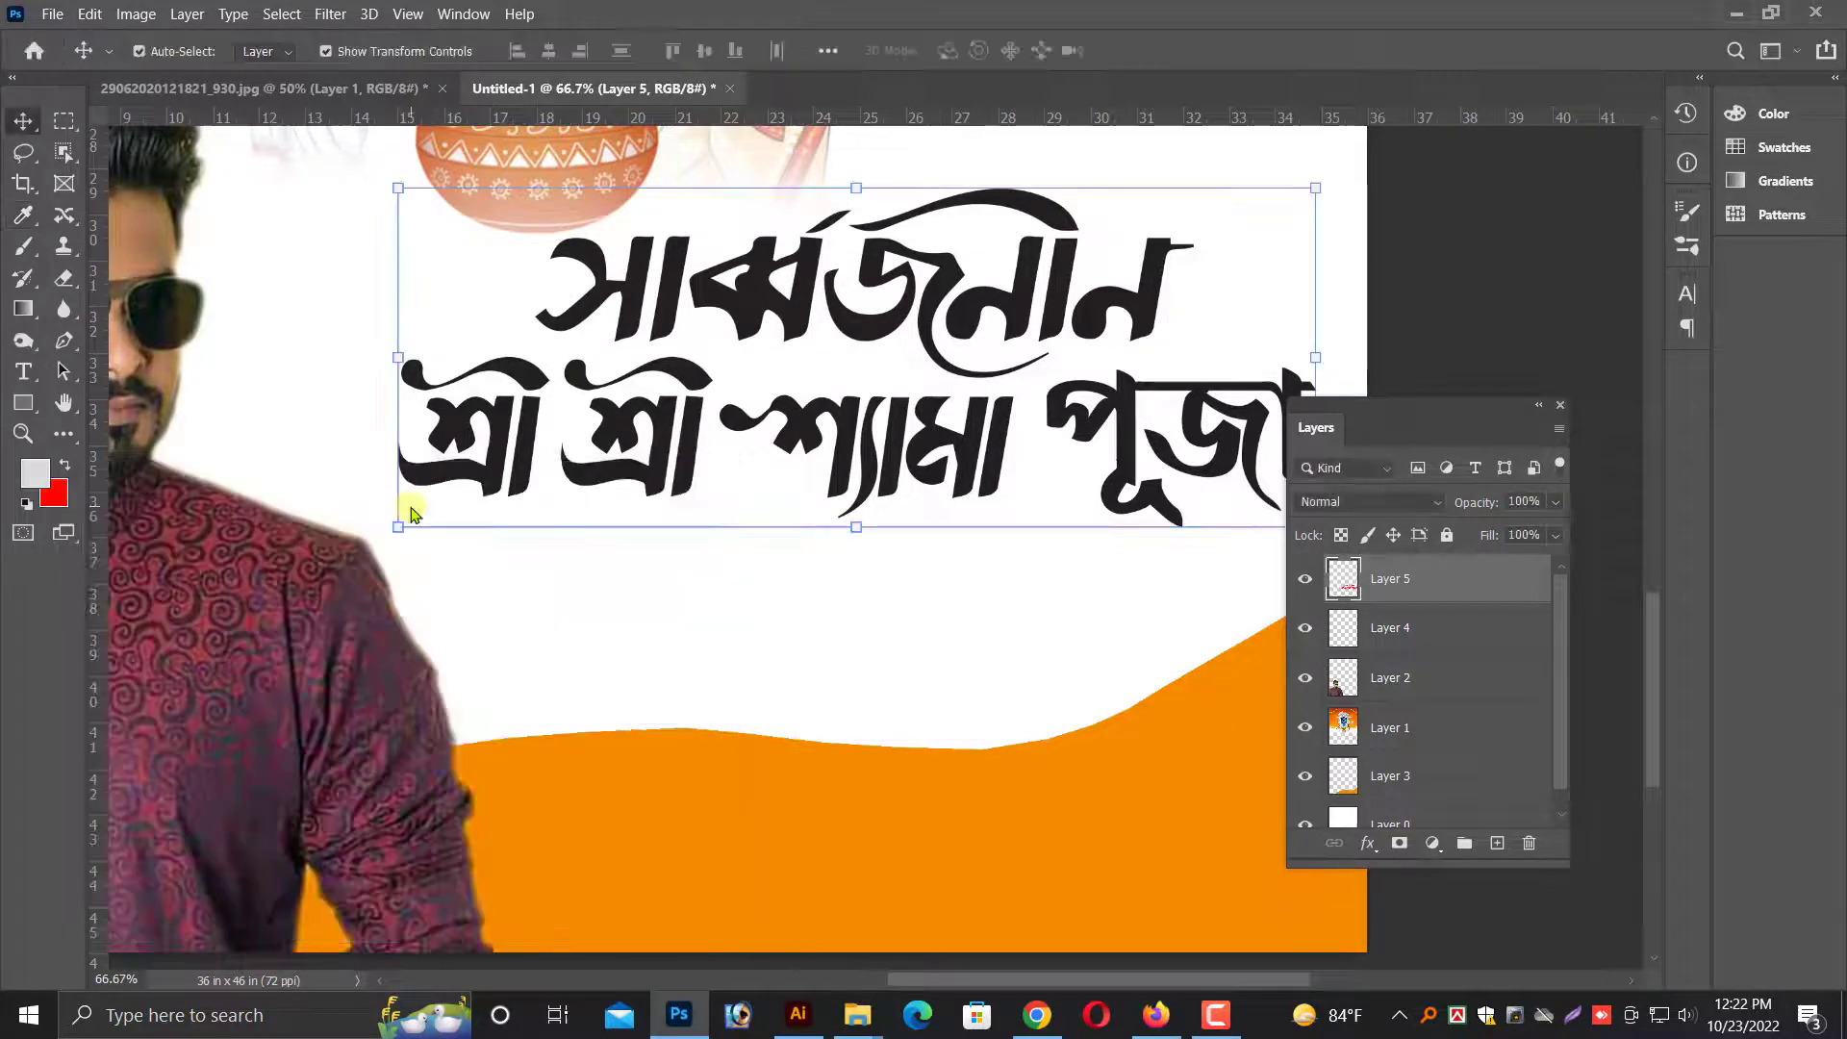
{"action": "key", "text": "ctrl+shift+BackSpace"}
{"action": "scroll", "coordinate": [1188, 536], "scroll_direction": "up", "scroll_amount": 2}
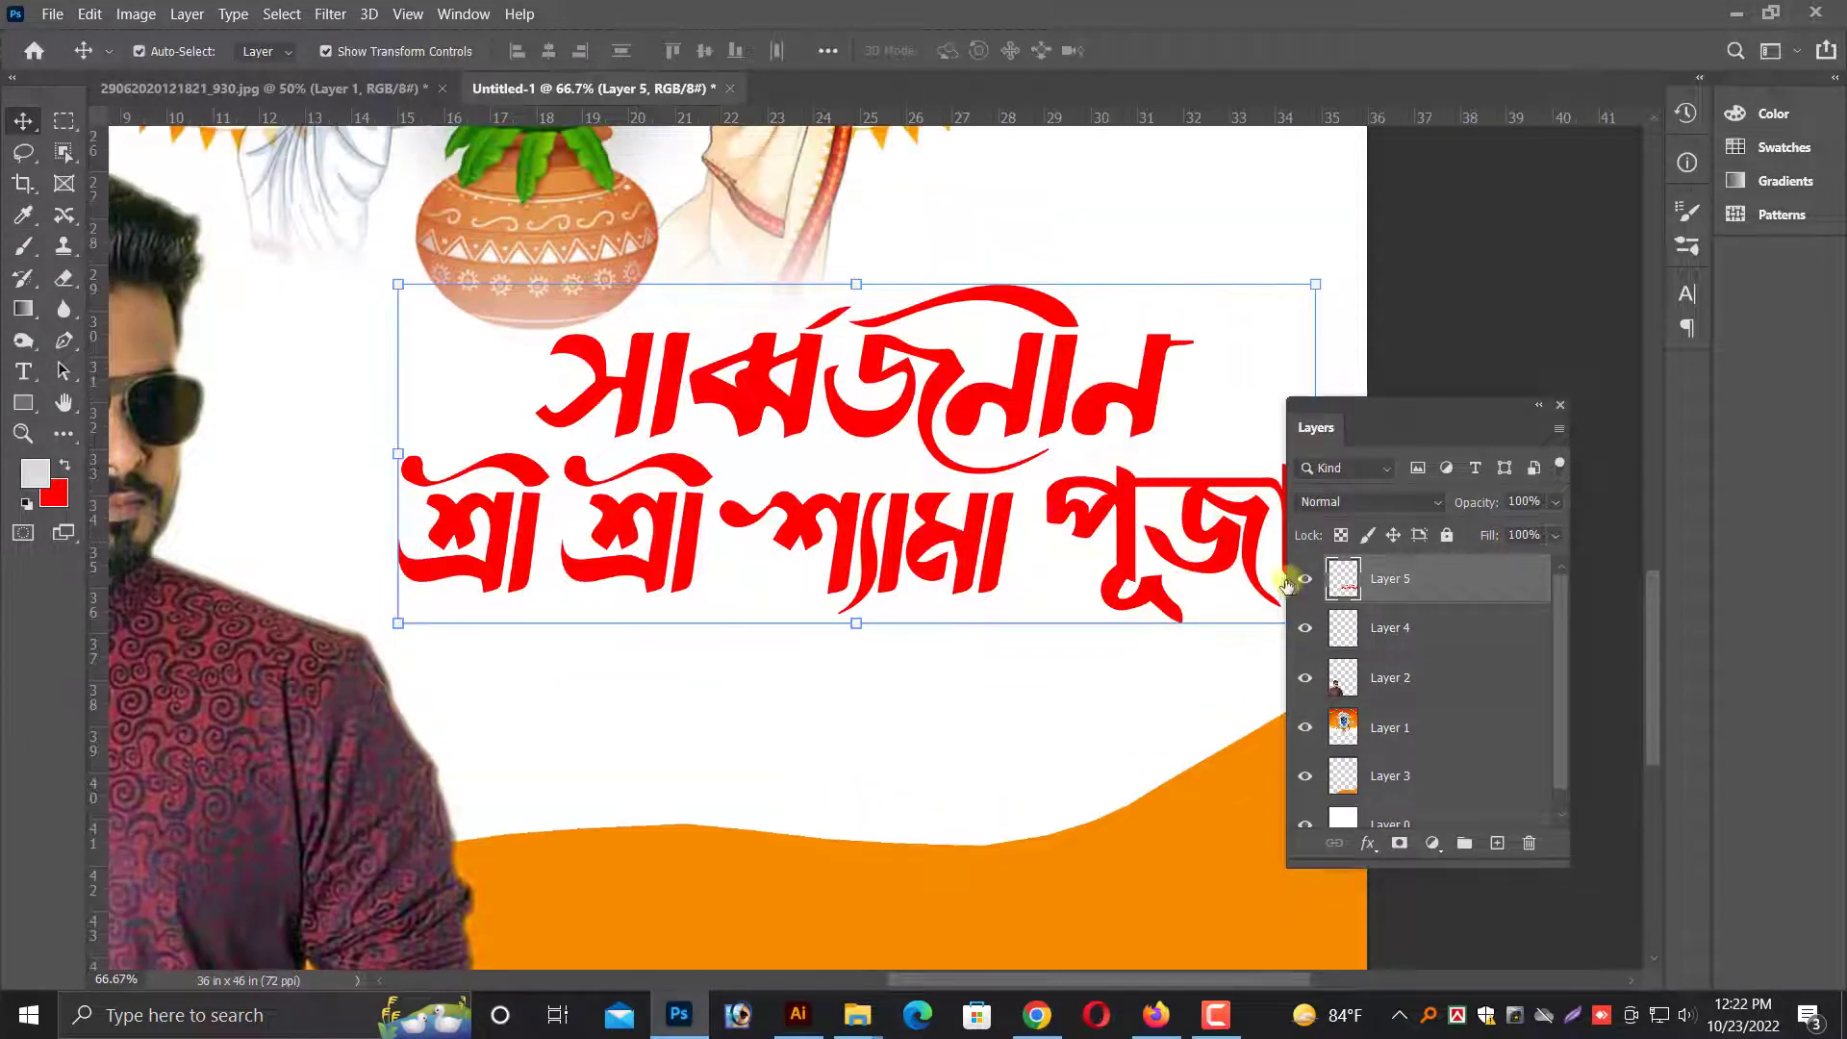
{"action": "right_click", "coordinate": [1410, 589]}
{"action": "left_click", "coordinate": [1472, 14]}
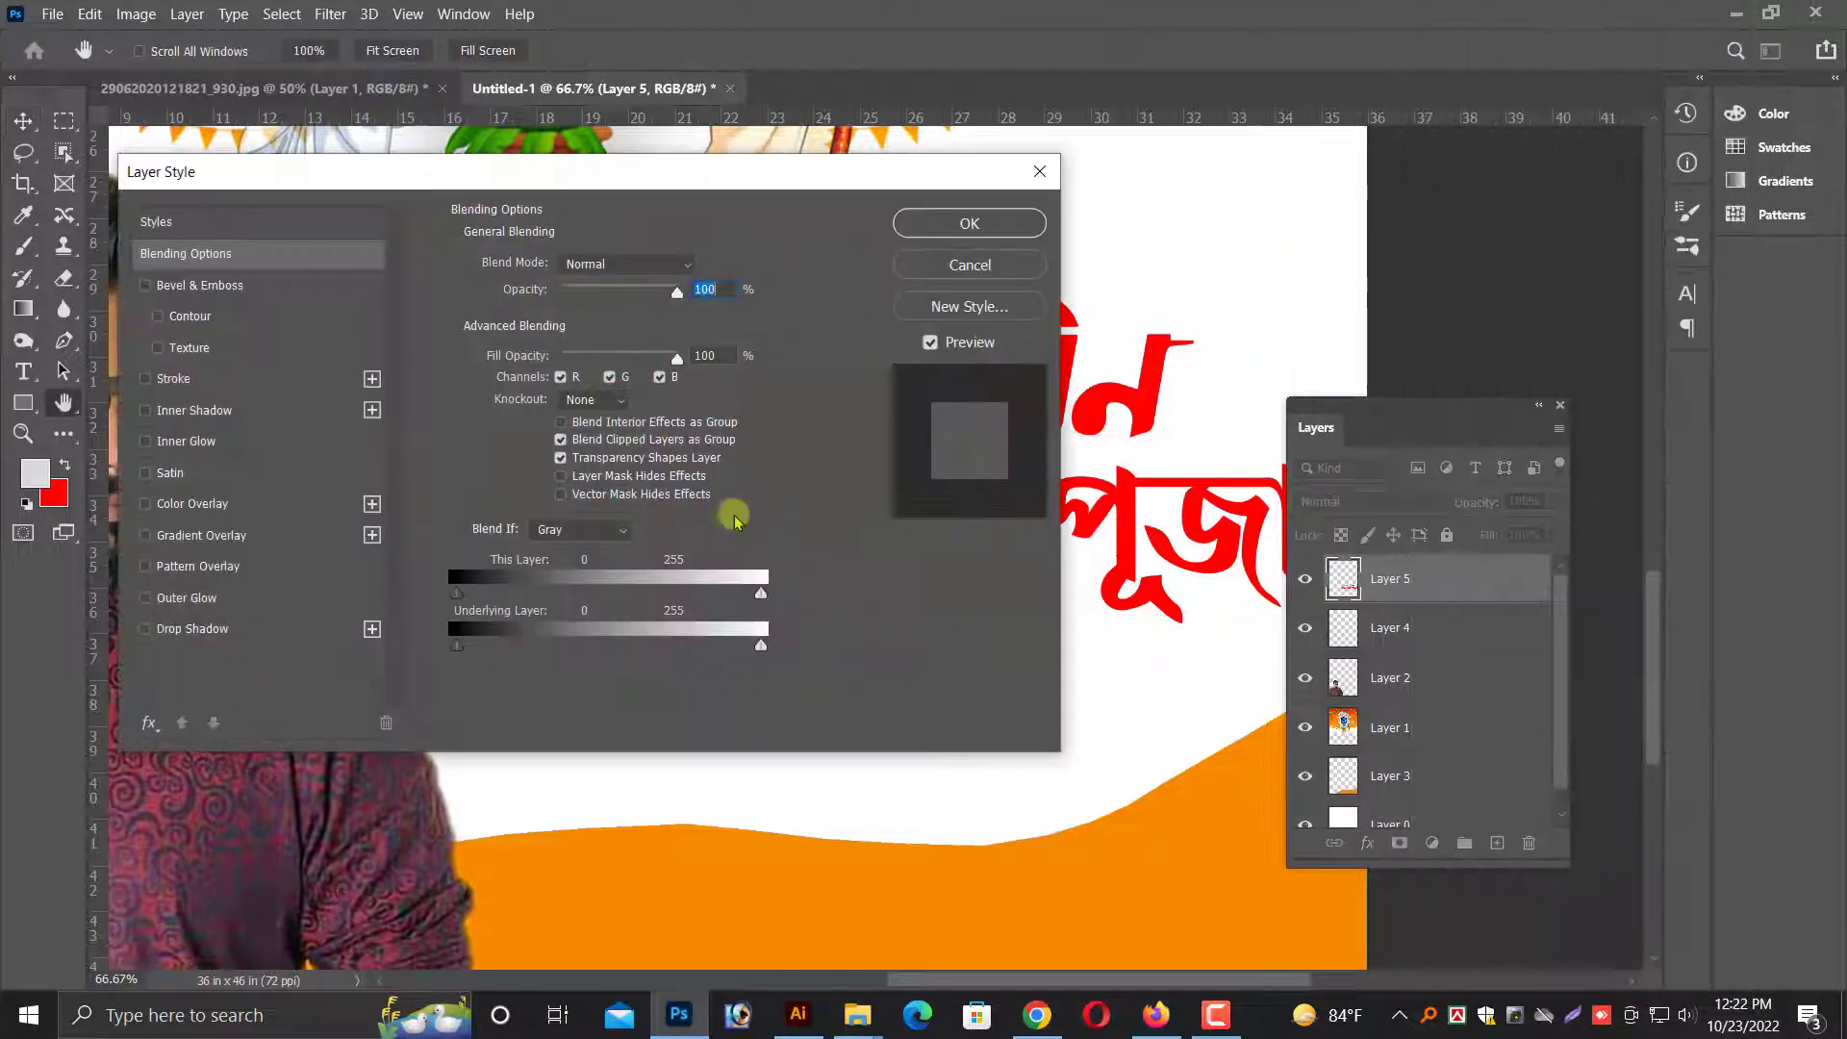
- Give the red title a drop shadow and a near-white 10 px stroke
{"action": "left_click_drag", "start_coordinate": [734, 520], "coordinate": [1440, 638]}
{"action": "left_click", "coordinate": [1287, 657]}
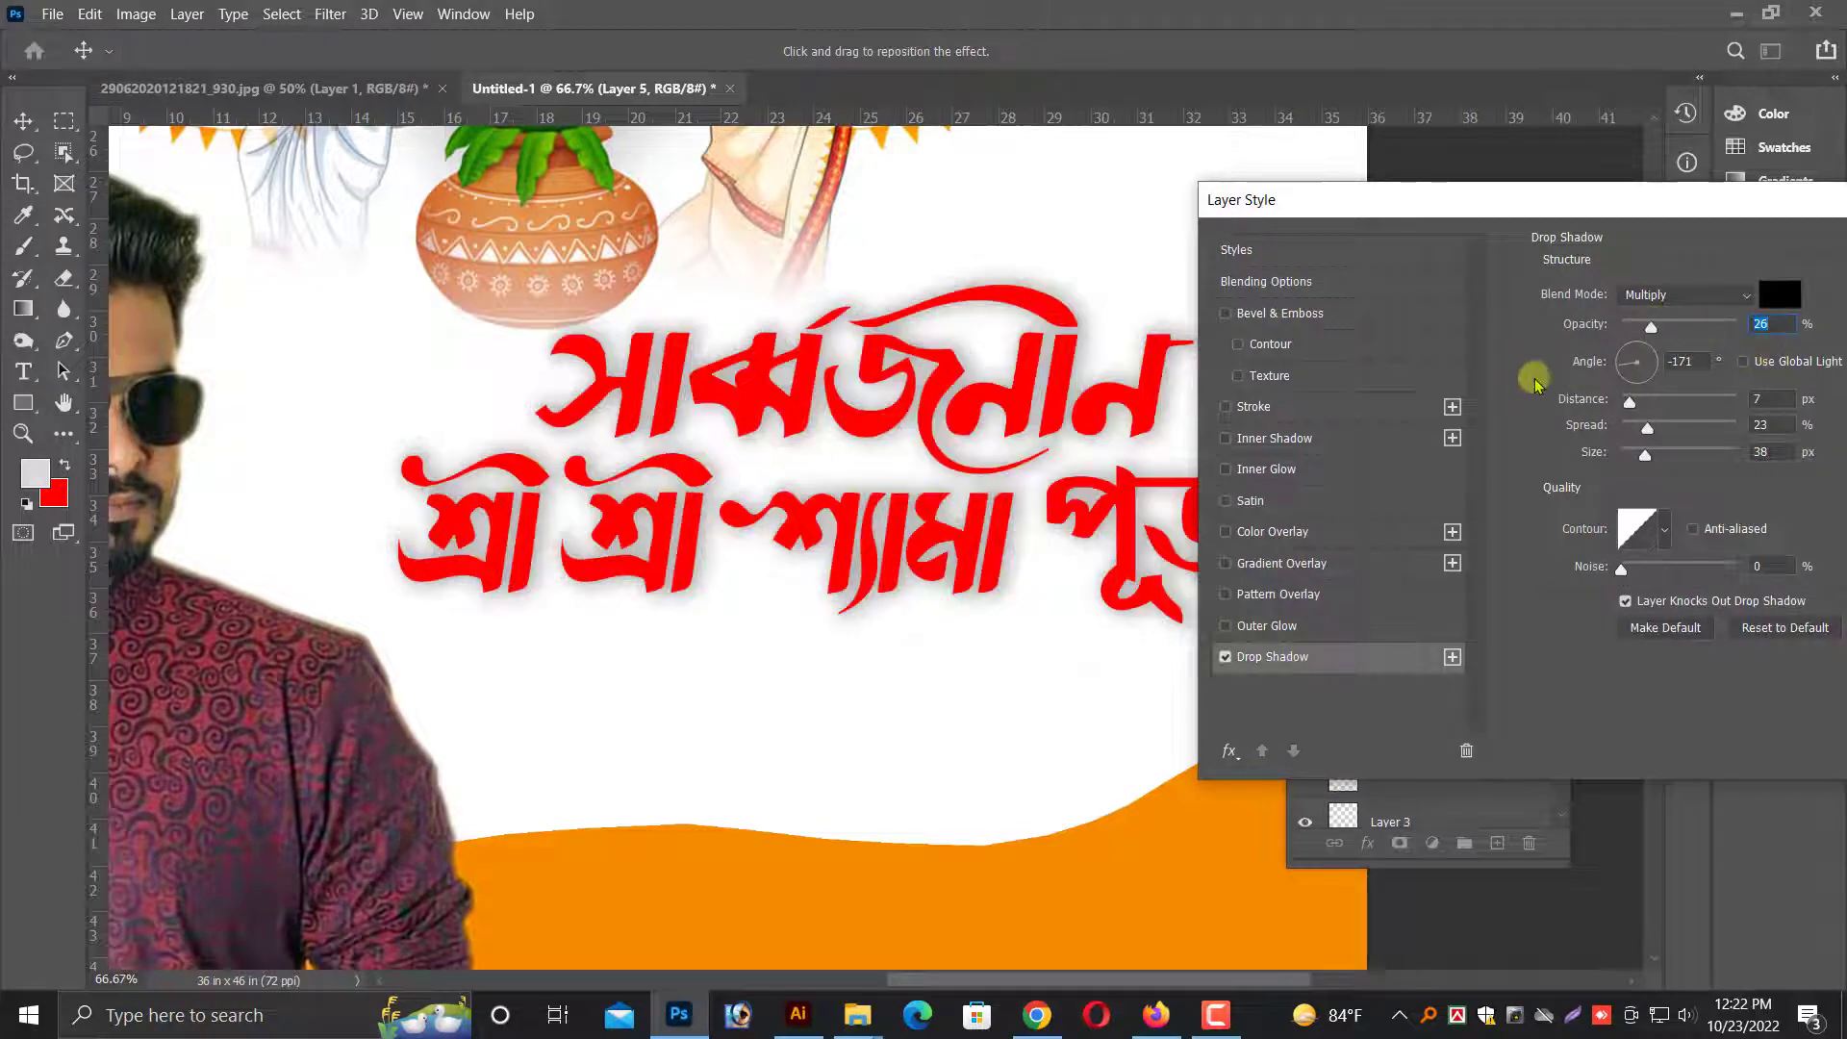
{"action": "left_click", "coordinate": [1256, 410]}
{"action": "left_click", "coordinate": [1593, 465]}
{"action": "left_click", "coordinate": [106, 535]}
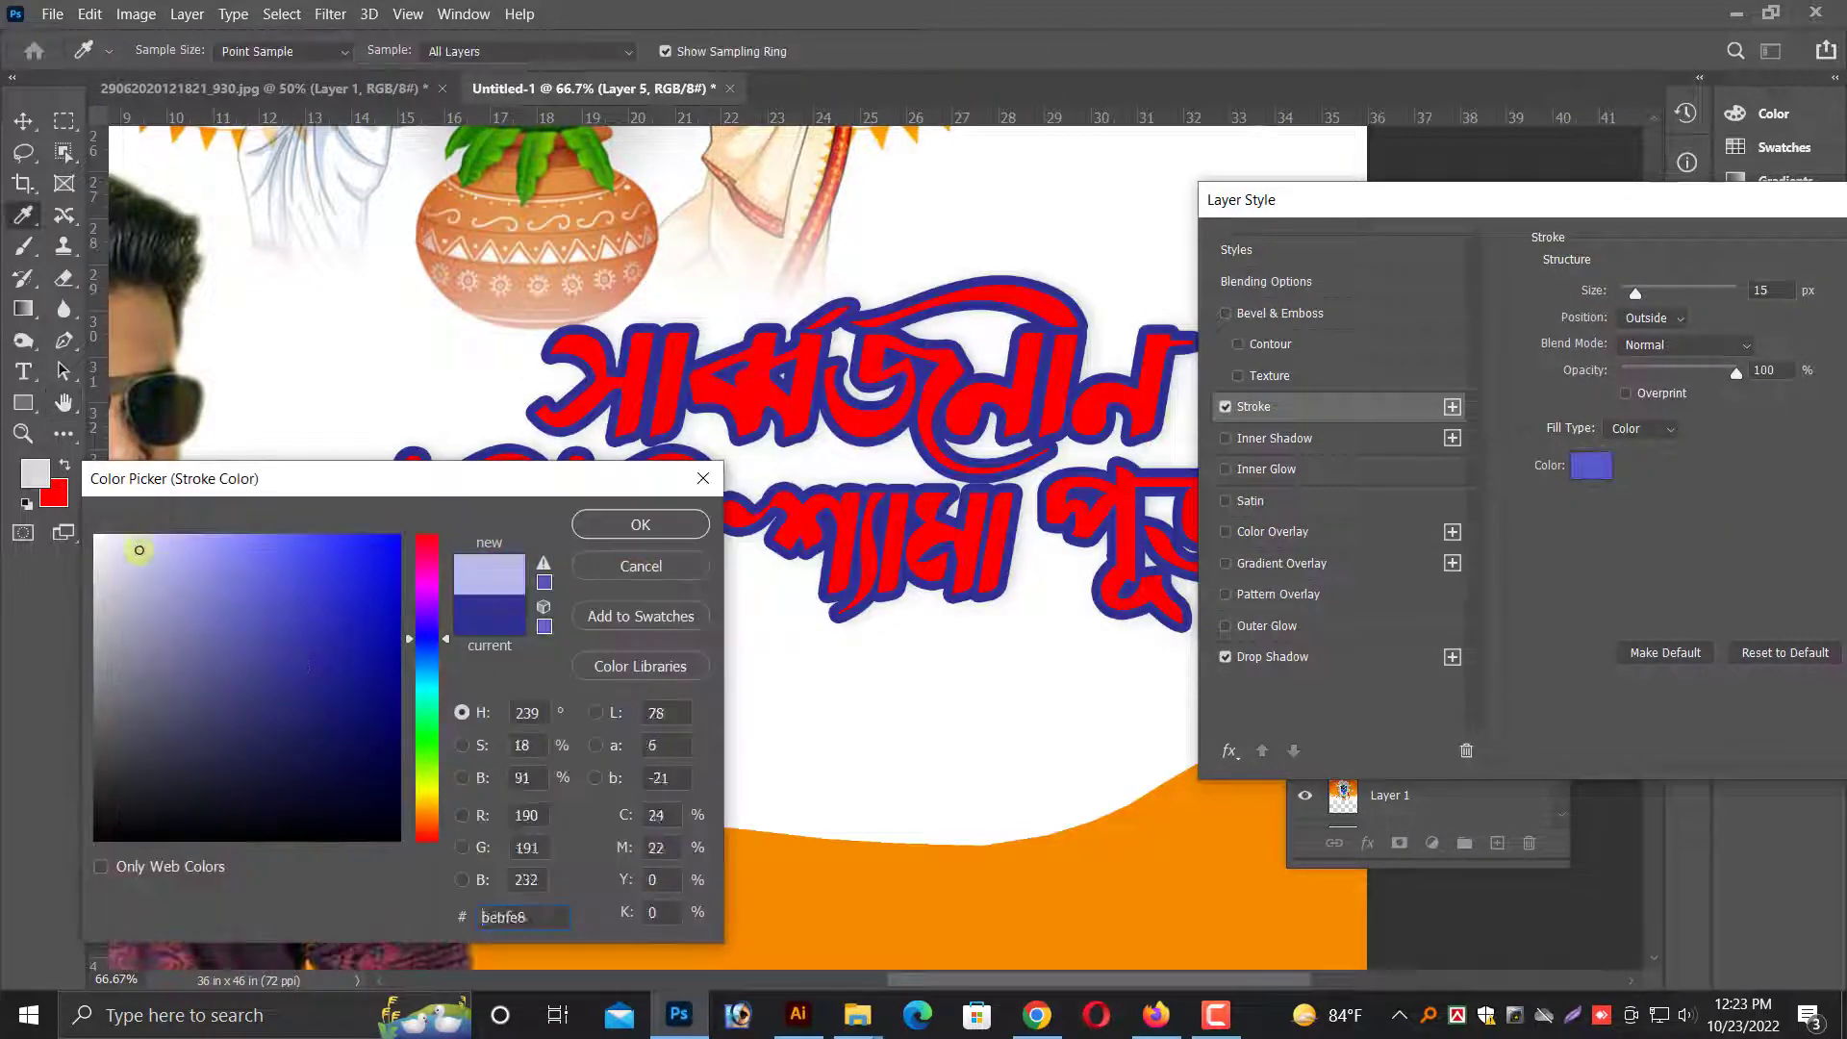
{"action": "left_click", "coordinate": [606, 527]}
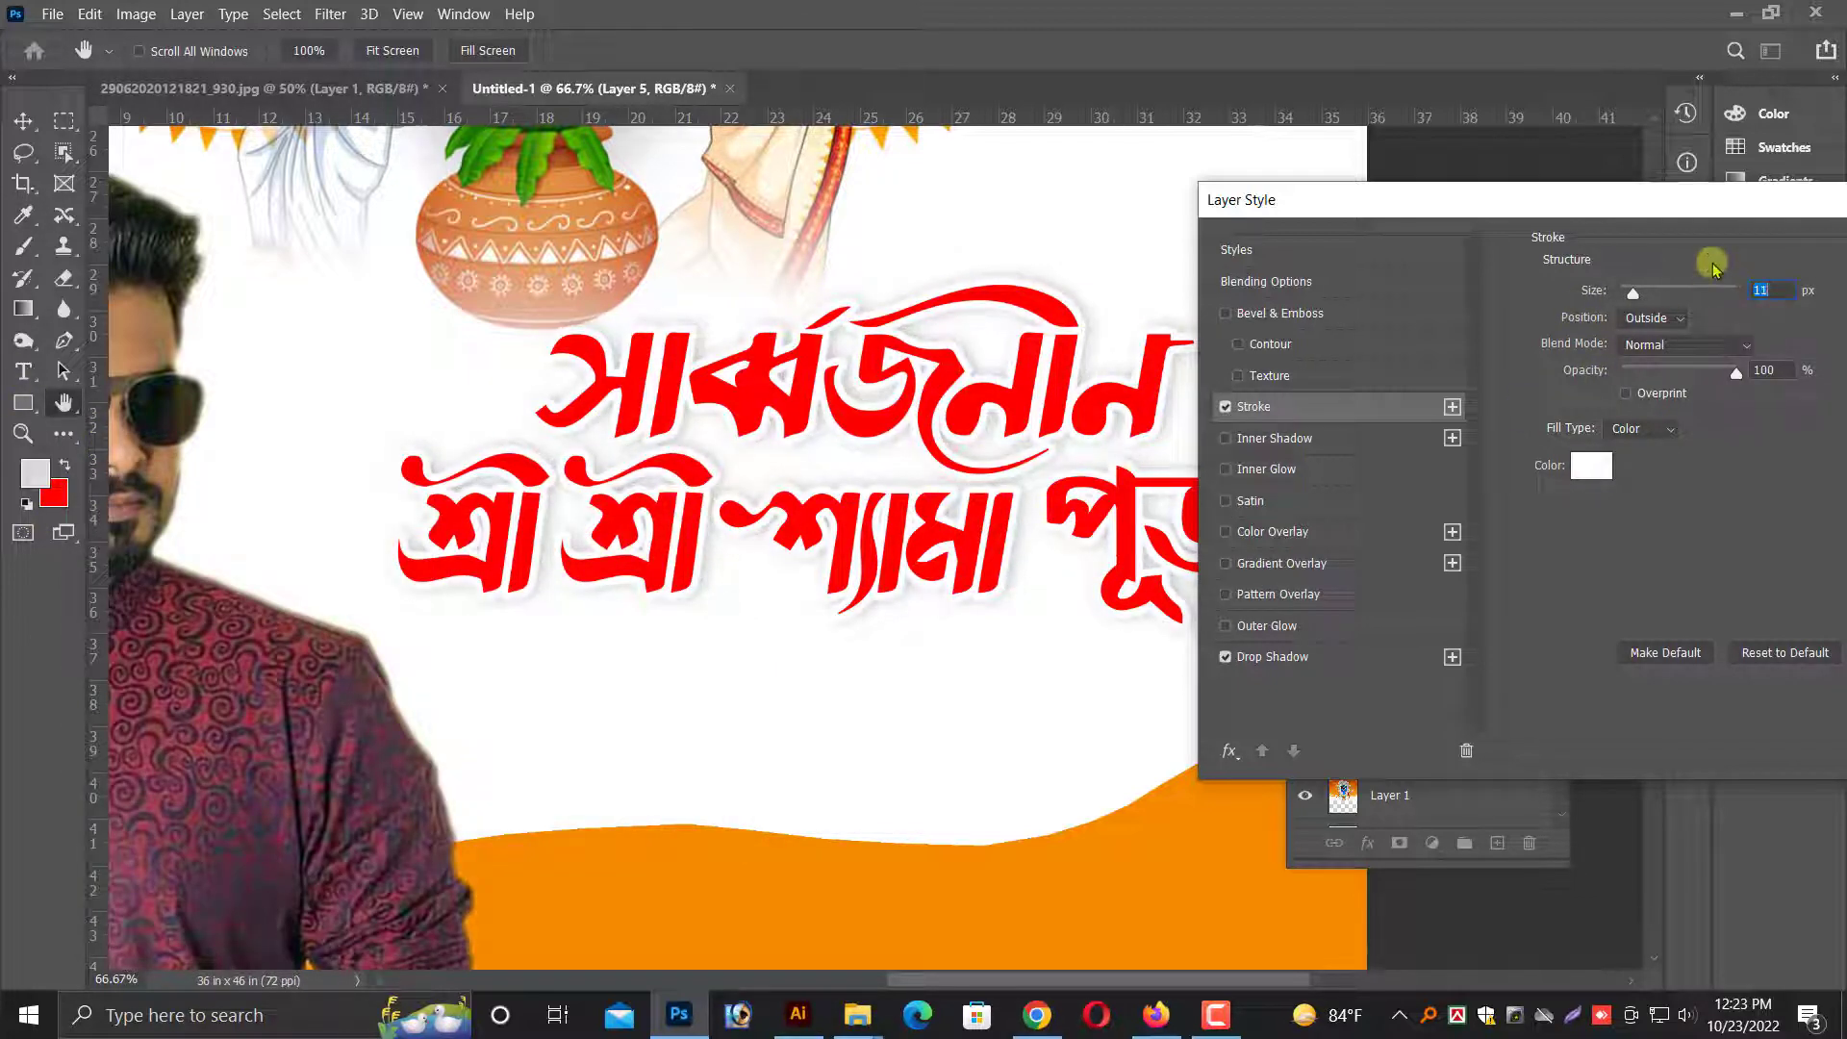
{"action": "key", "text": "Down"}
{"action": "key", "text": "Down"}
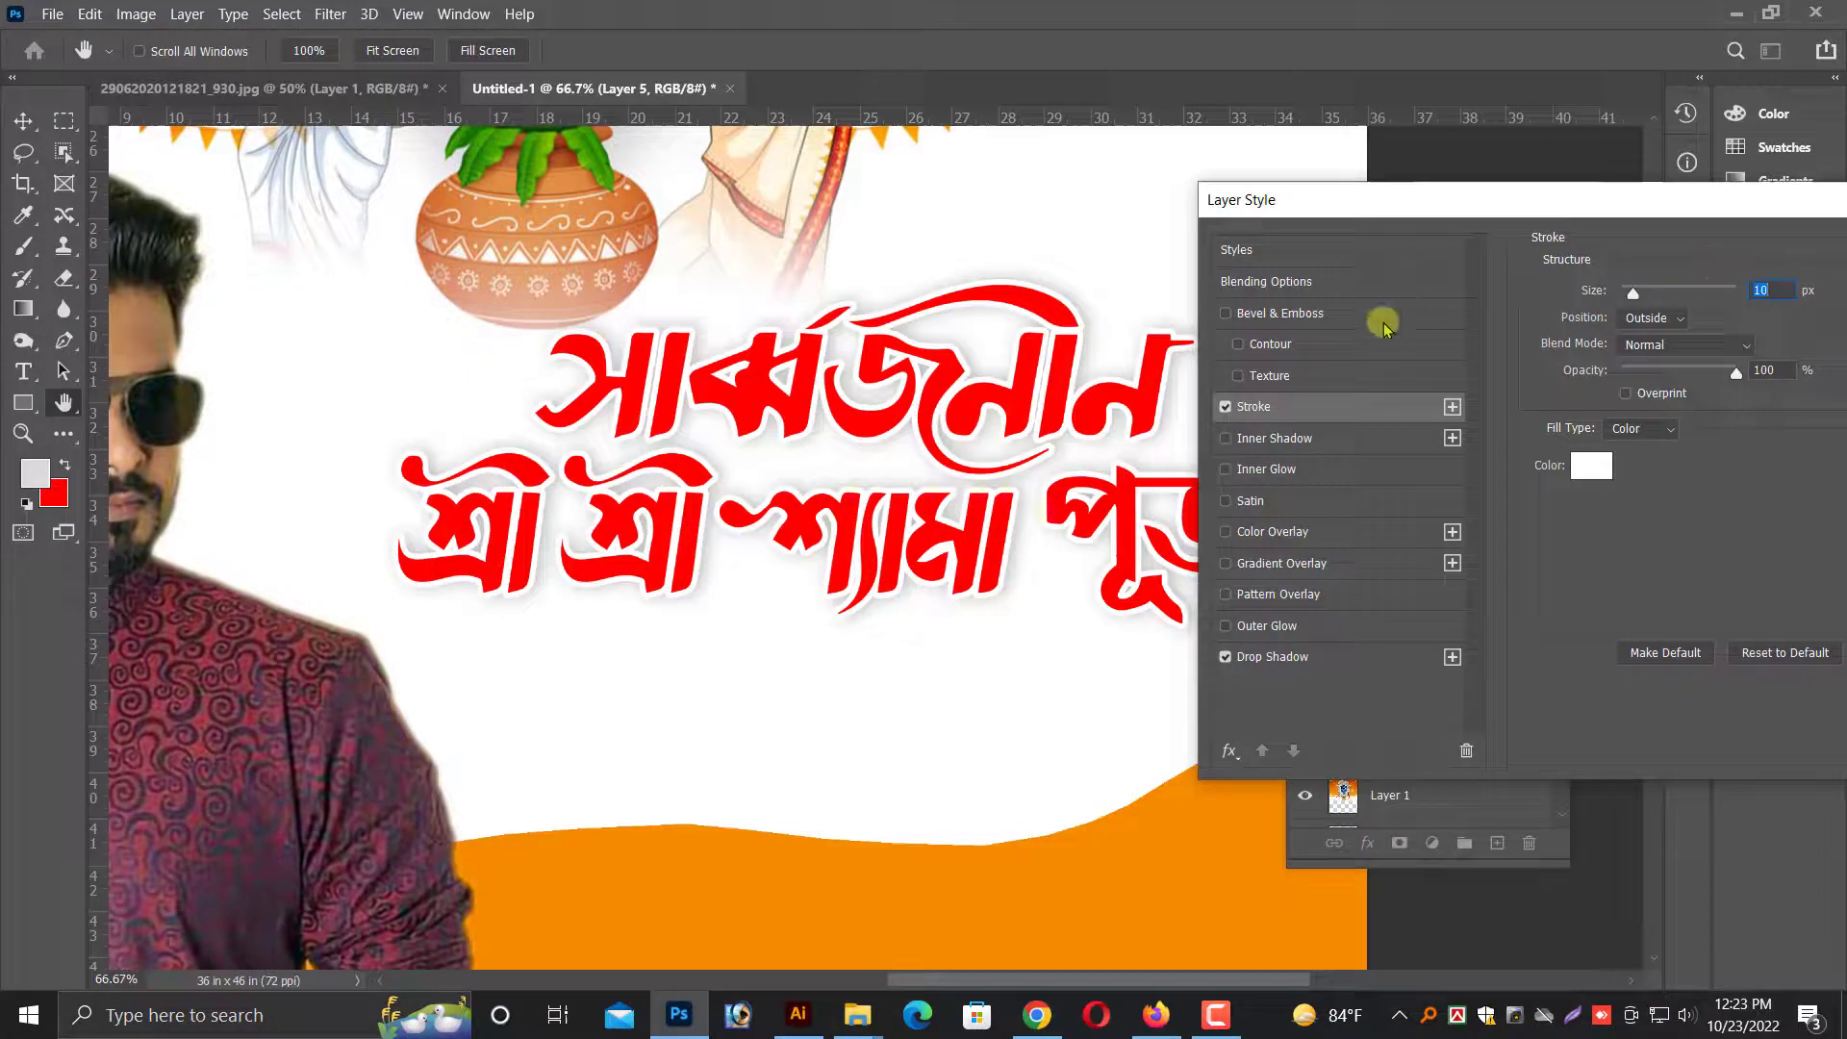
- Give the red title a Smooth Outer Bevel, 43 px, direction Down, and apply the style
{"action": "left_click", "coordinate": [1303, 317]}
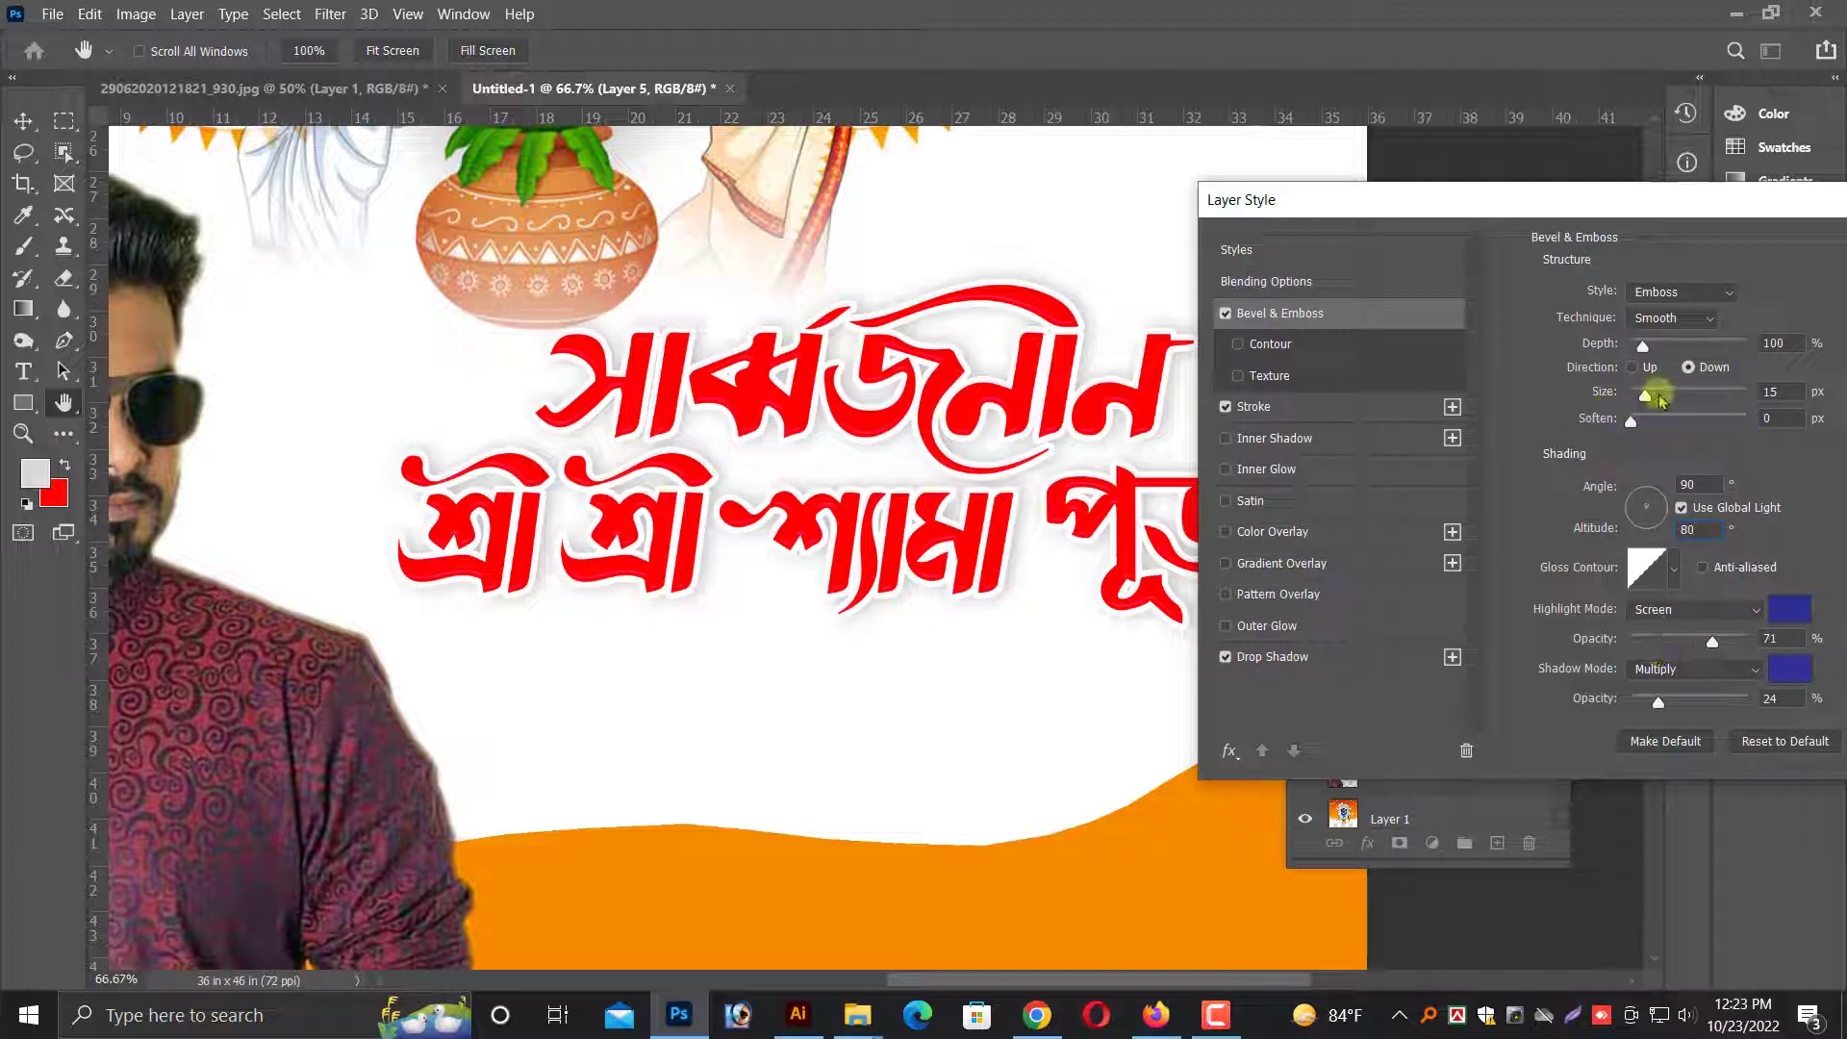
{"action": "left_click_drag", "start_coordinate": [1658, 394], "coordinate": [1672, 396]}
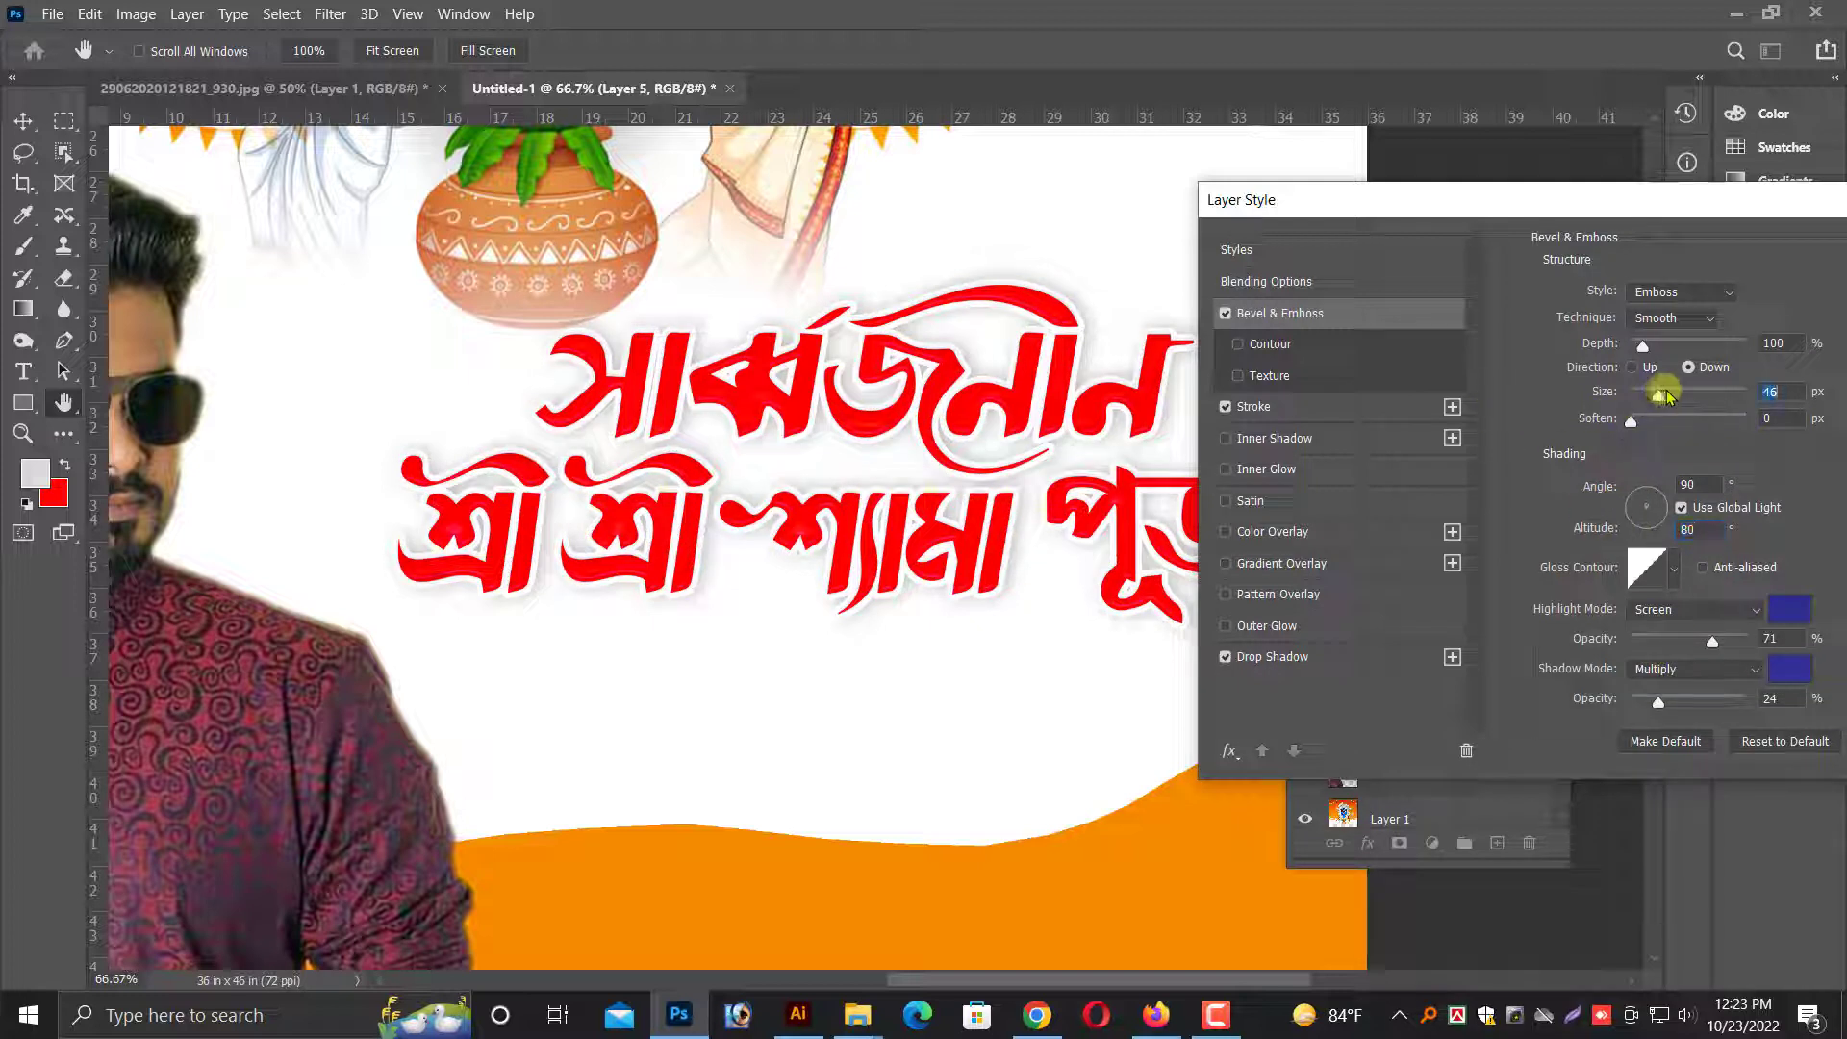
{"action": "left_click", "coordinate": [1683, 293]}
{"action": "left_click", "coordinate": [1658, 313]}
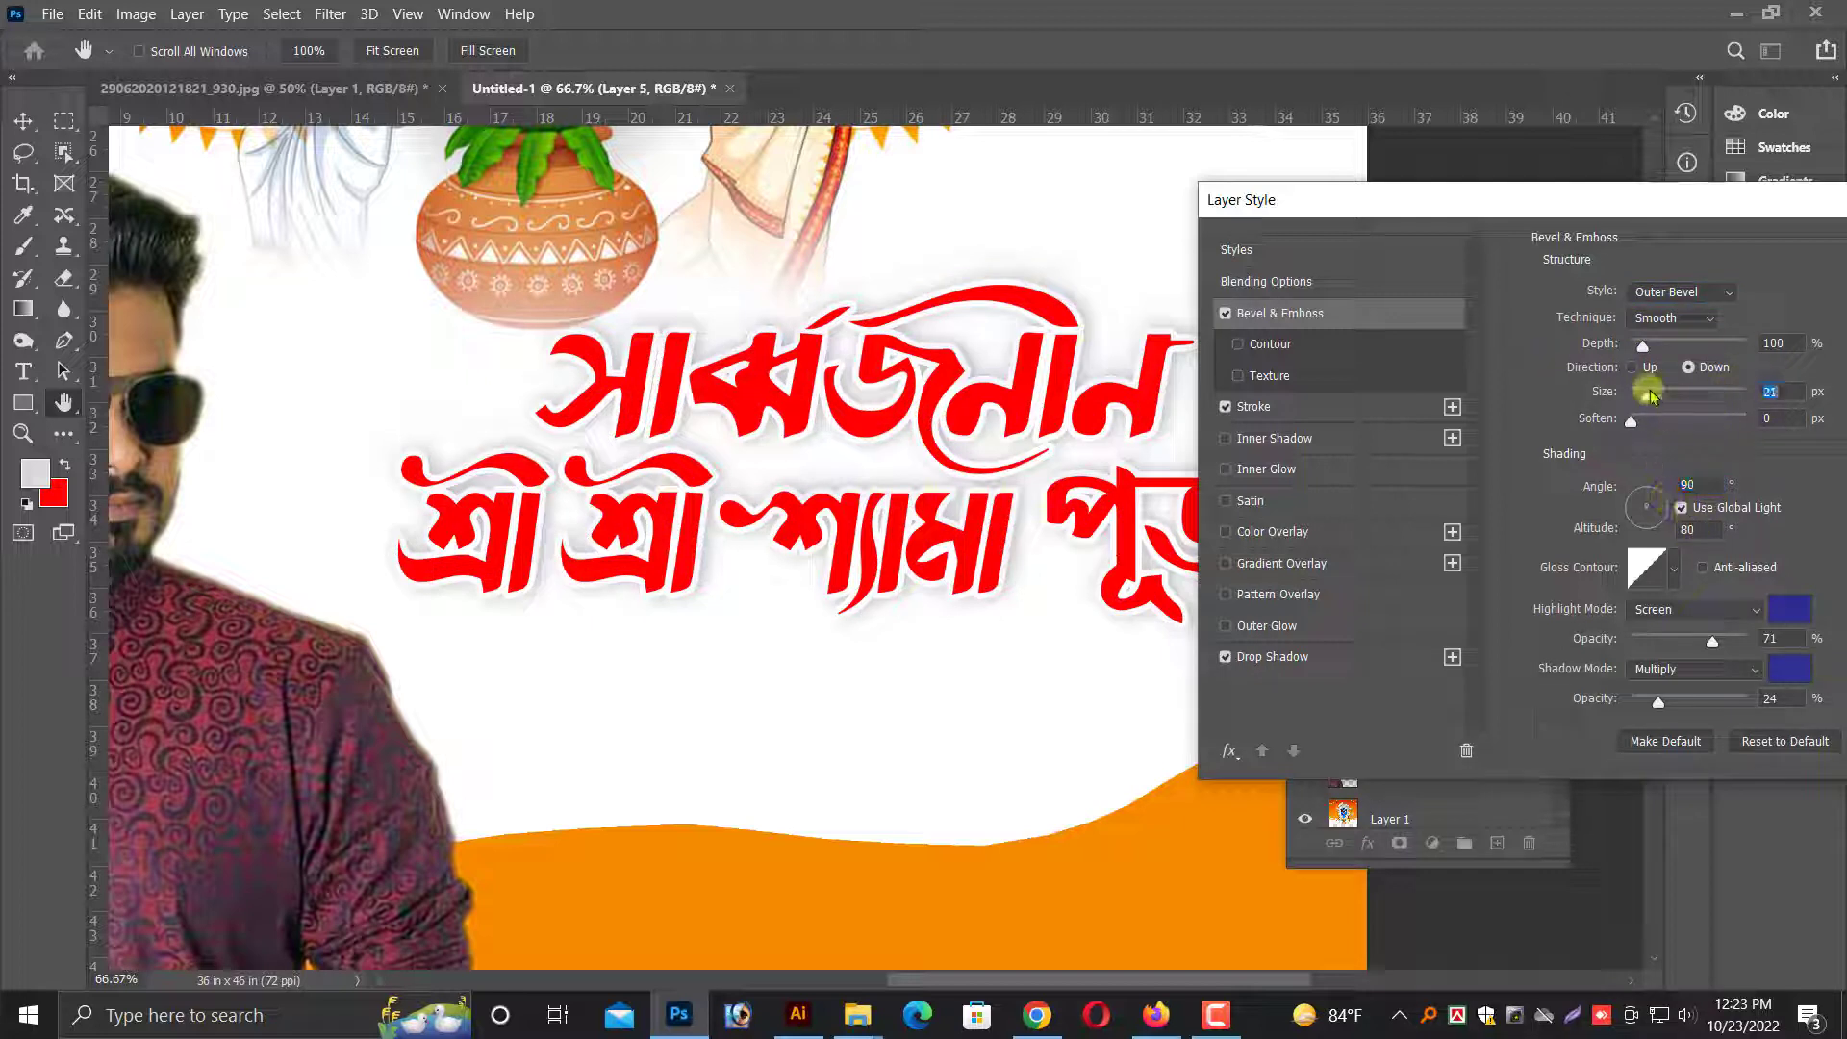
{"action": "key", "text": "ctrl+plus"}
{"action": "key", "text": "ctrl+plus"}
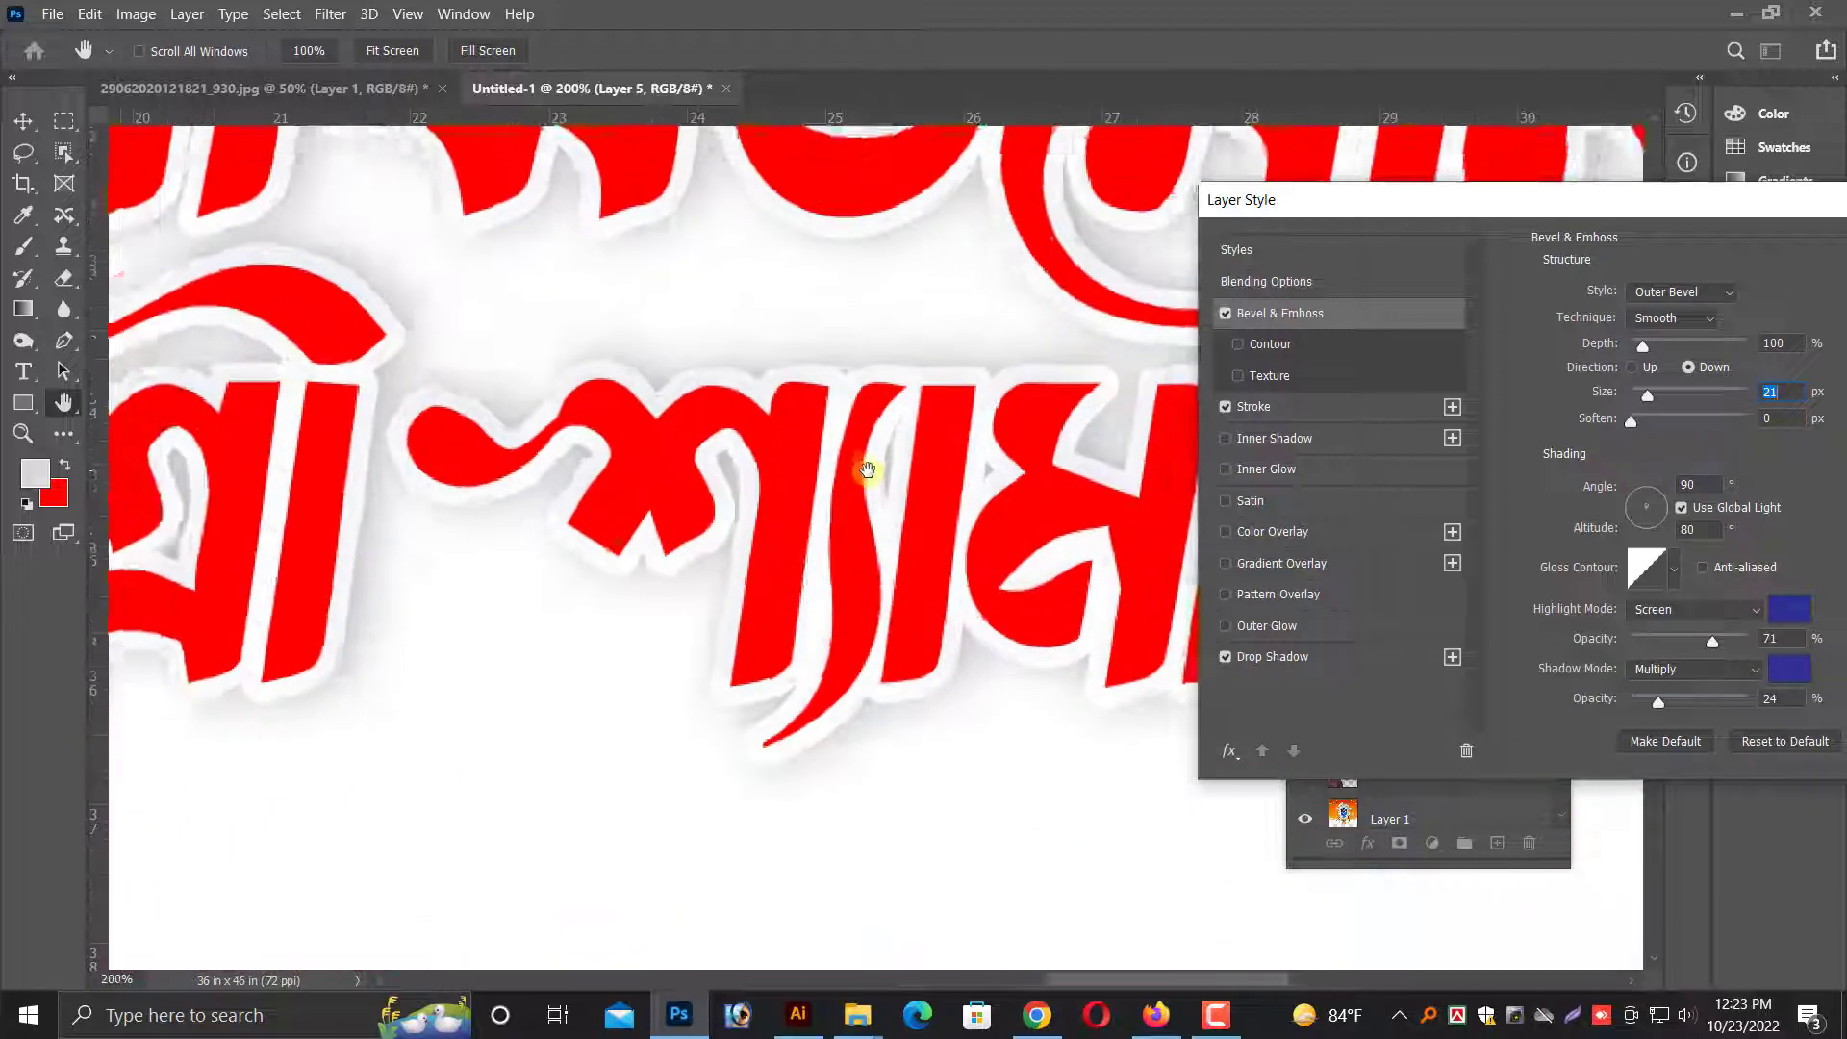
{"action": "key", "text": "ctrl+plus"}
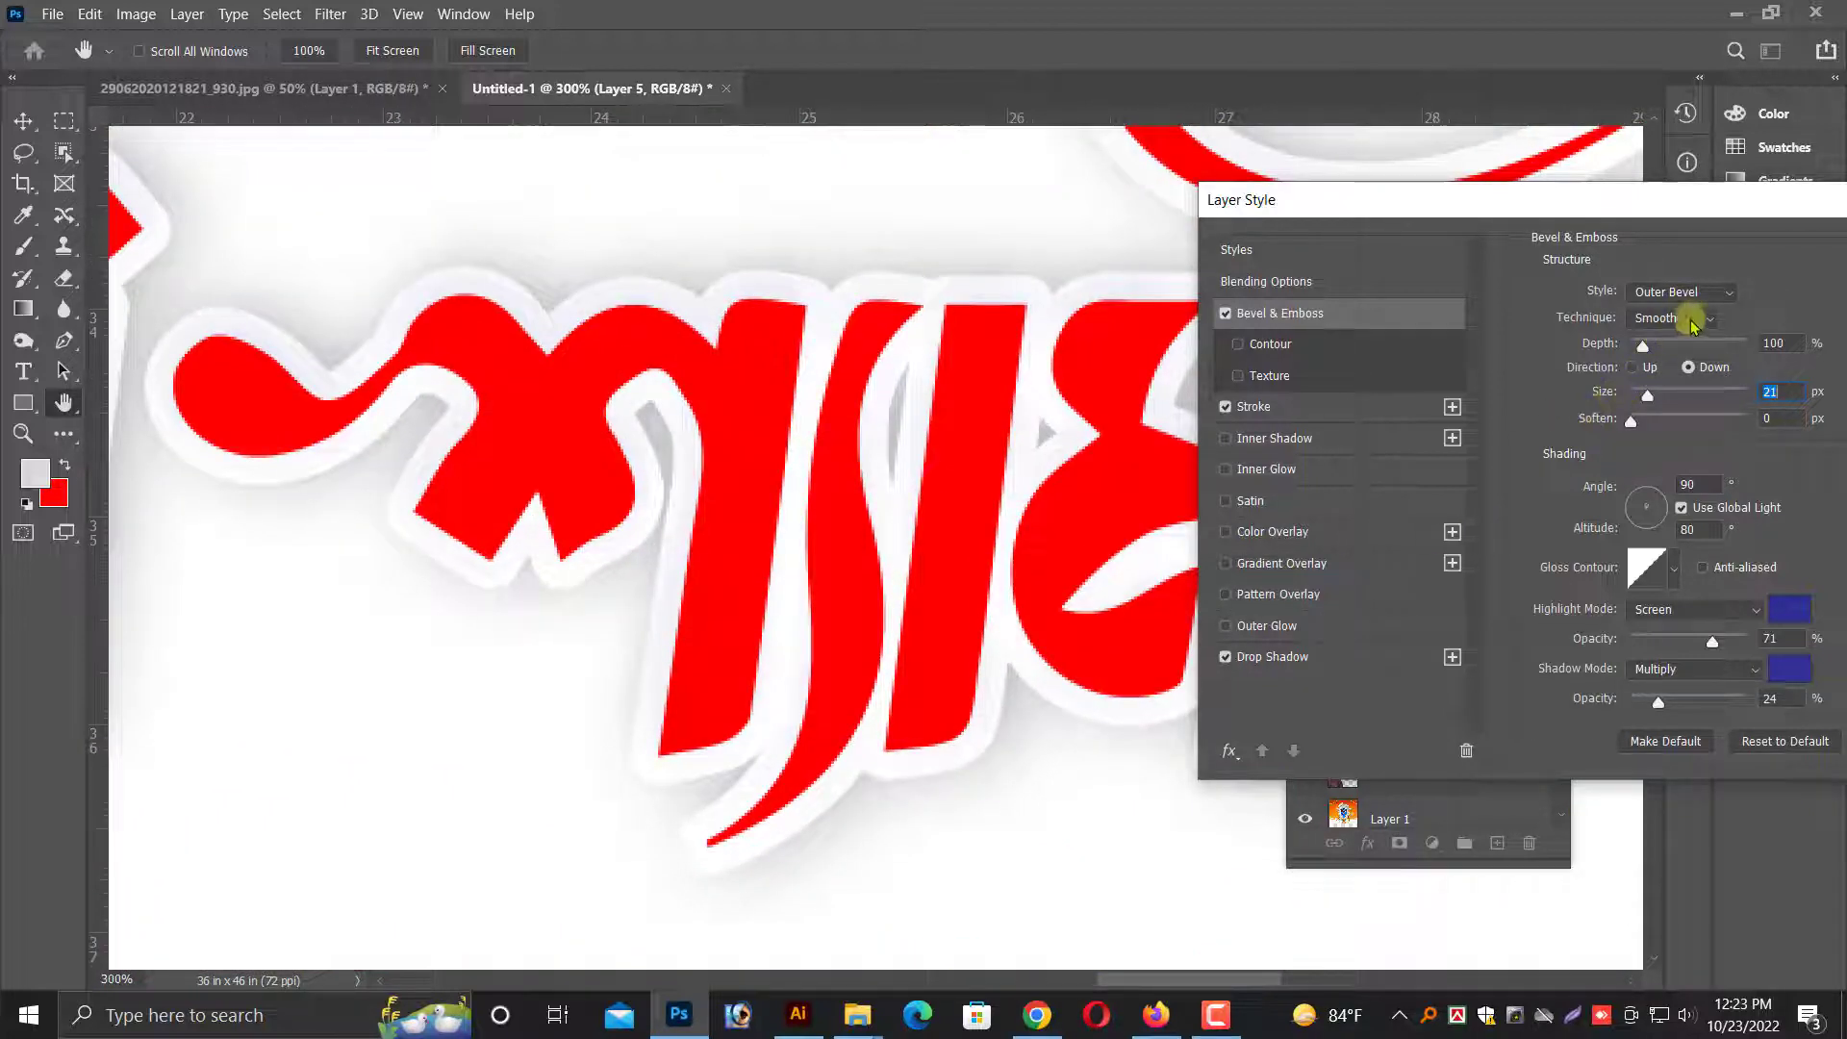
{"action": "left_click", "coordinate": [1692, 321]}
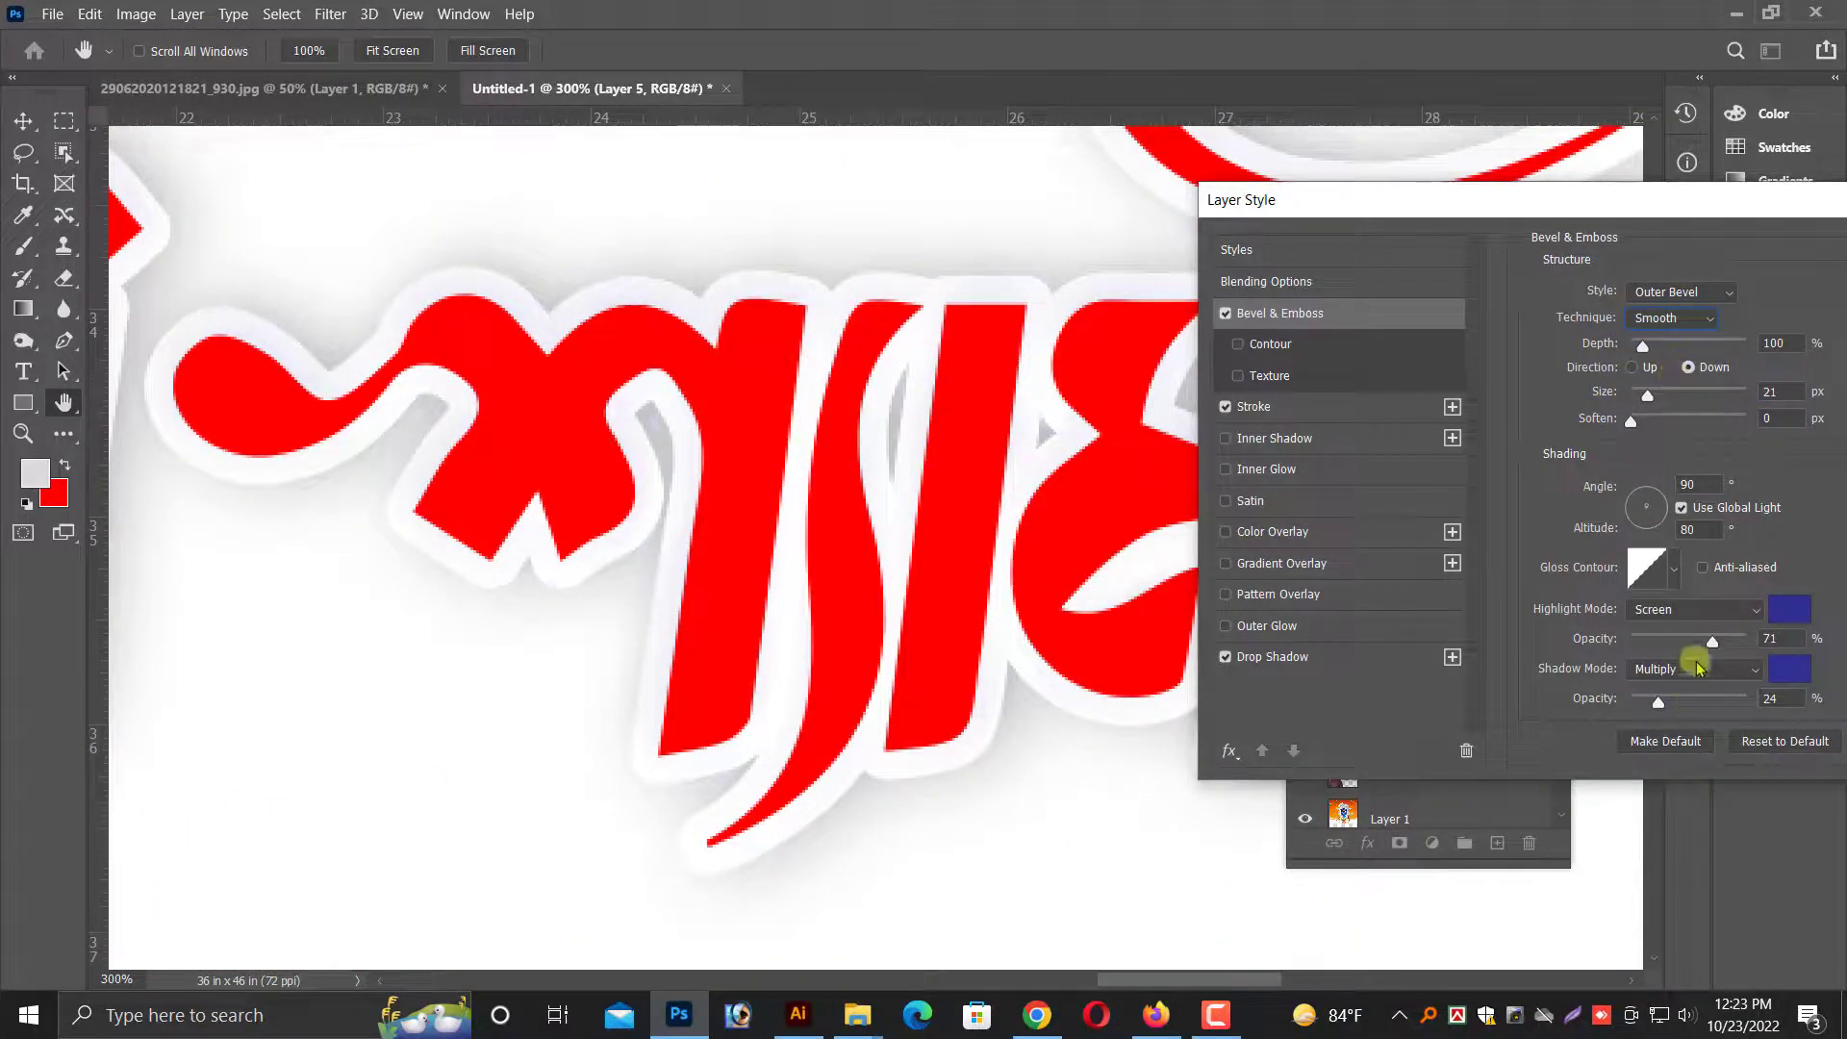
{"action": "left_click_drag", "start_coordinate": [1666, 394], "coordinate": [1672, 394]}
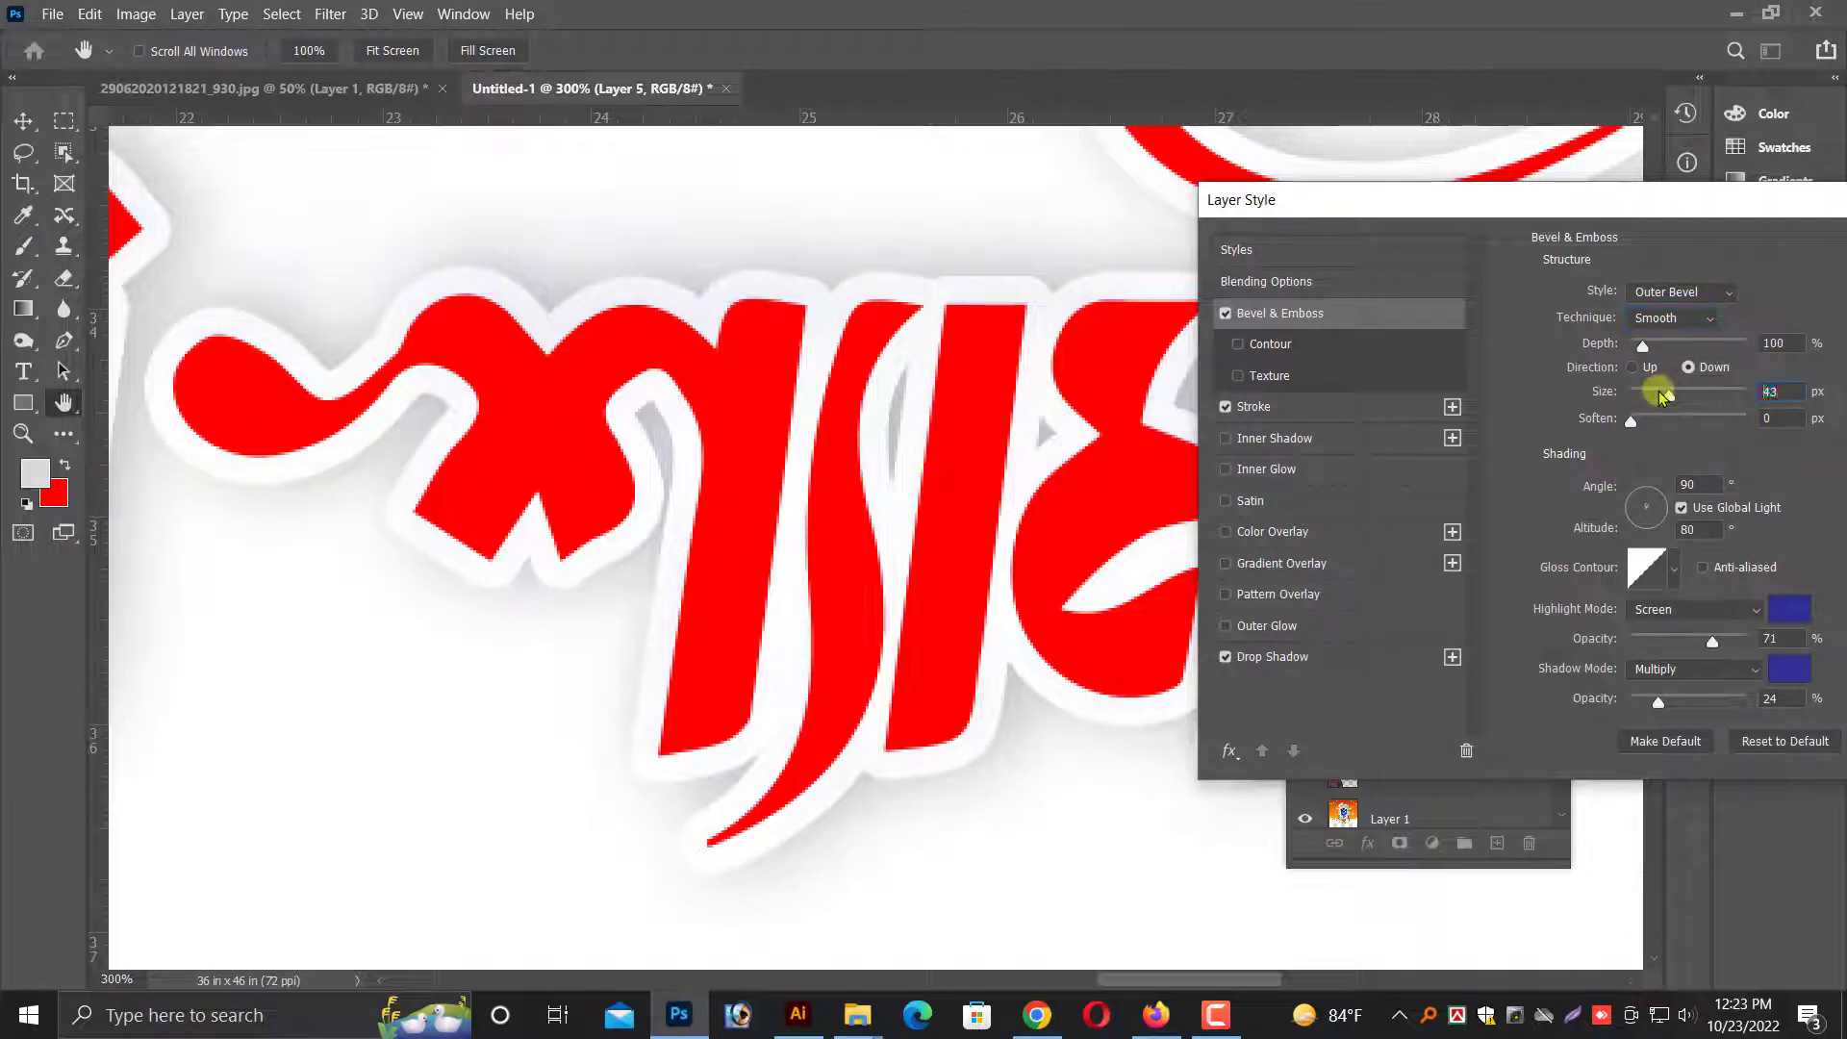
{"action": "left_click", "coordinate": [1632, 367]}
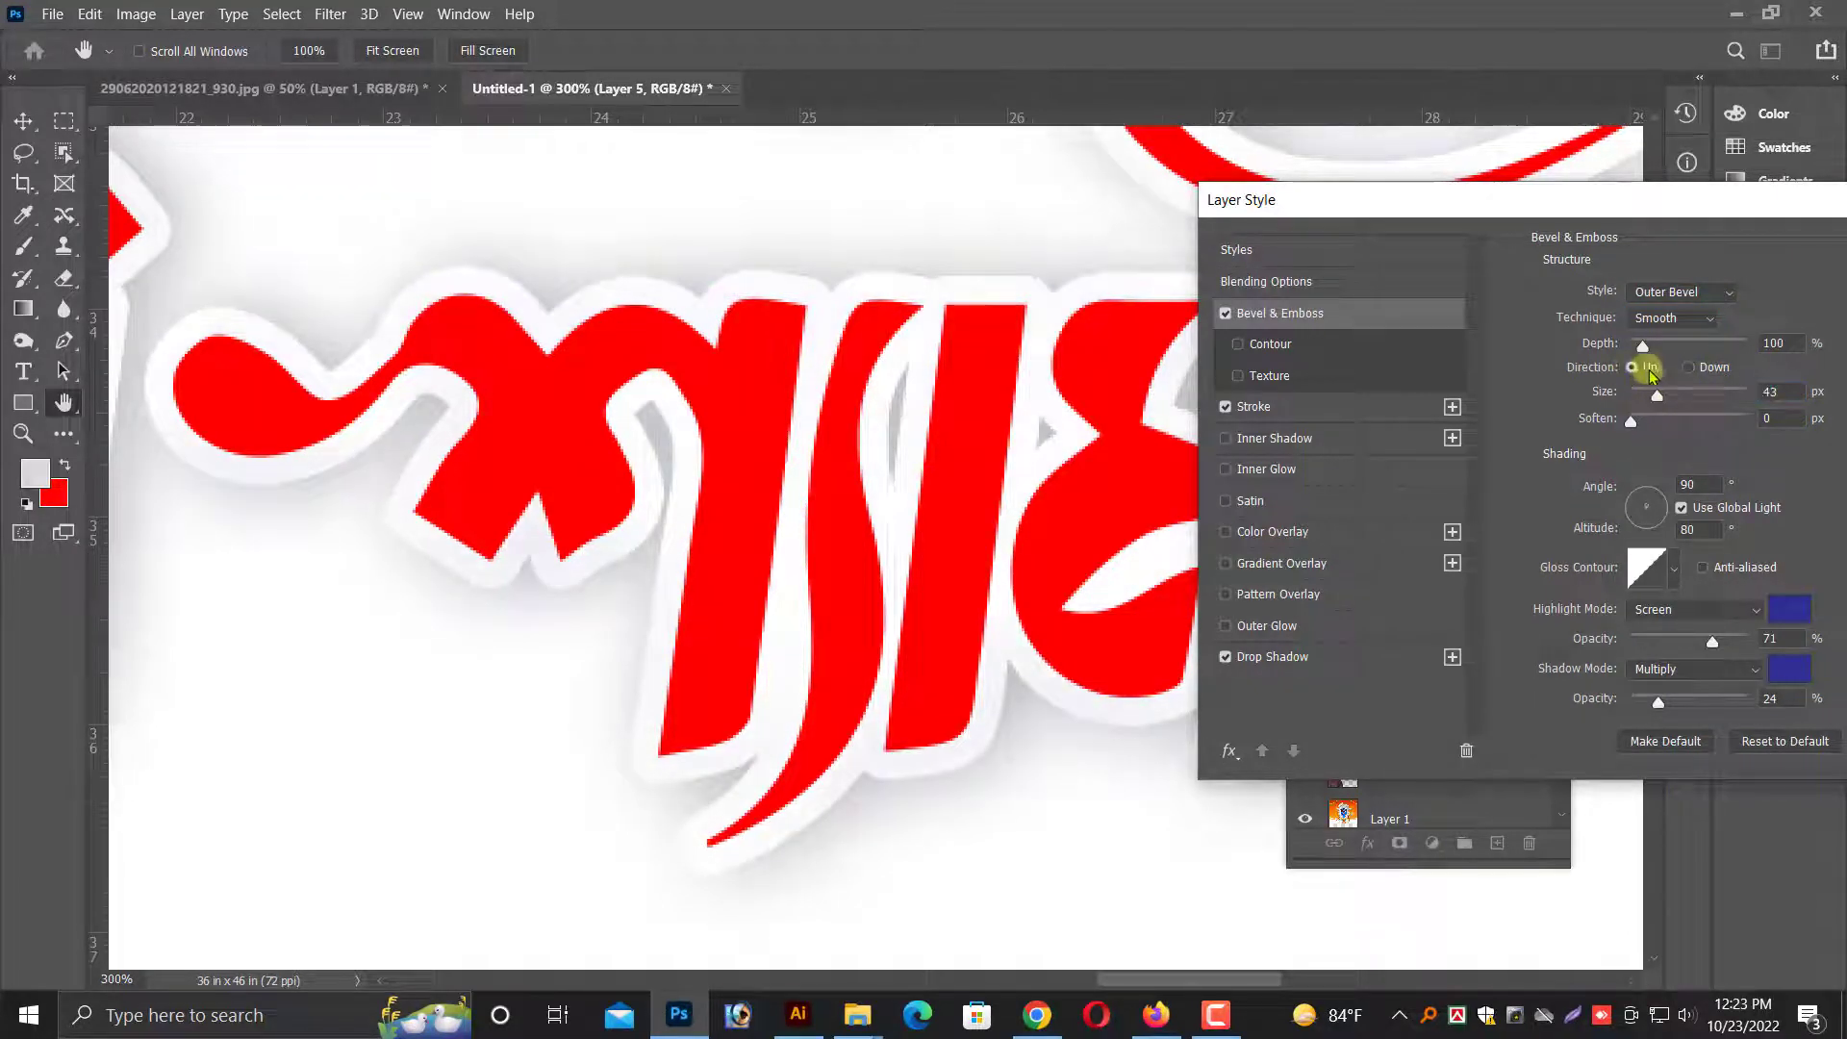
{"action": "left_click", "coordinate": [1688, 366]}
{"action": "left_click_drag", "start_coordinate": [1641, 221], "coordinate": [1125, 336]}
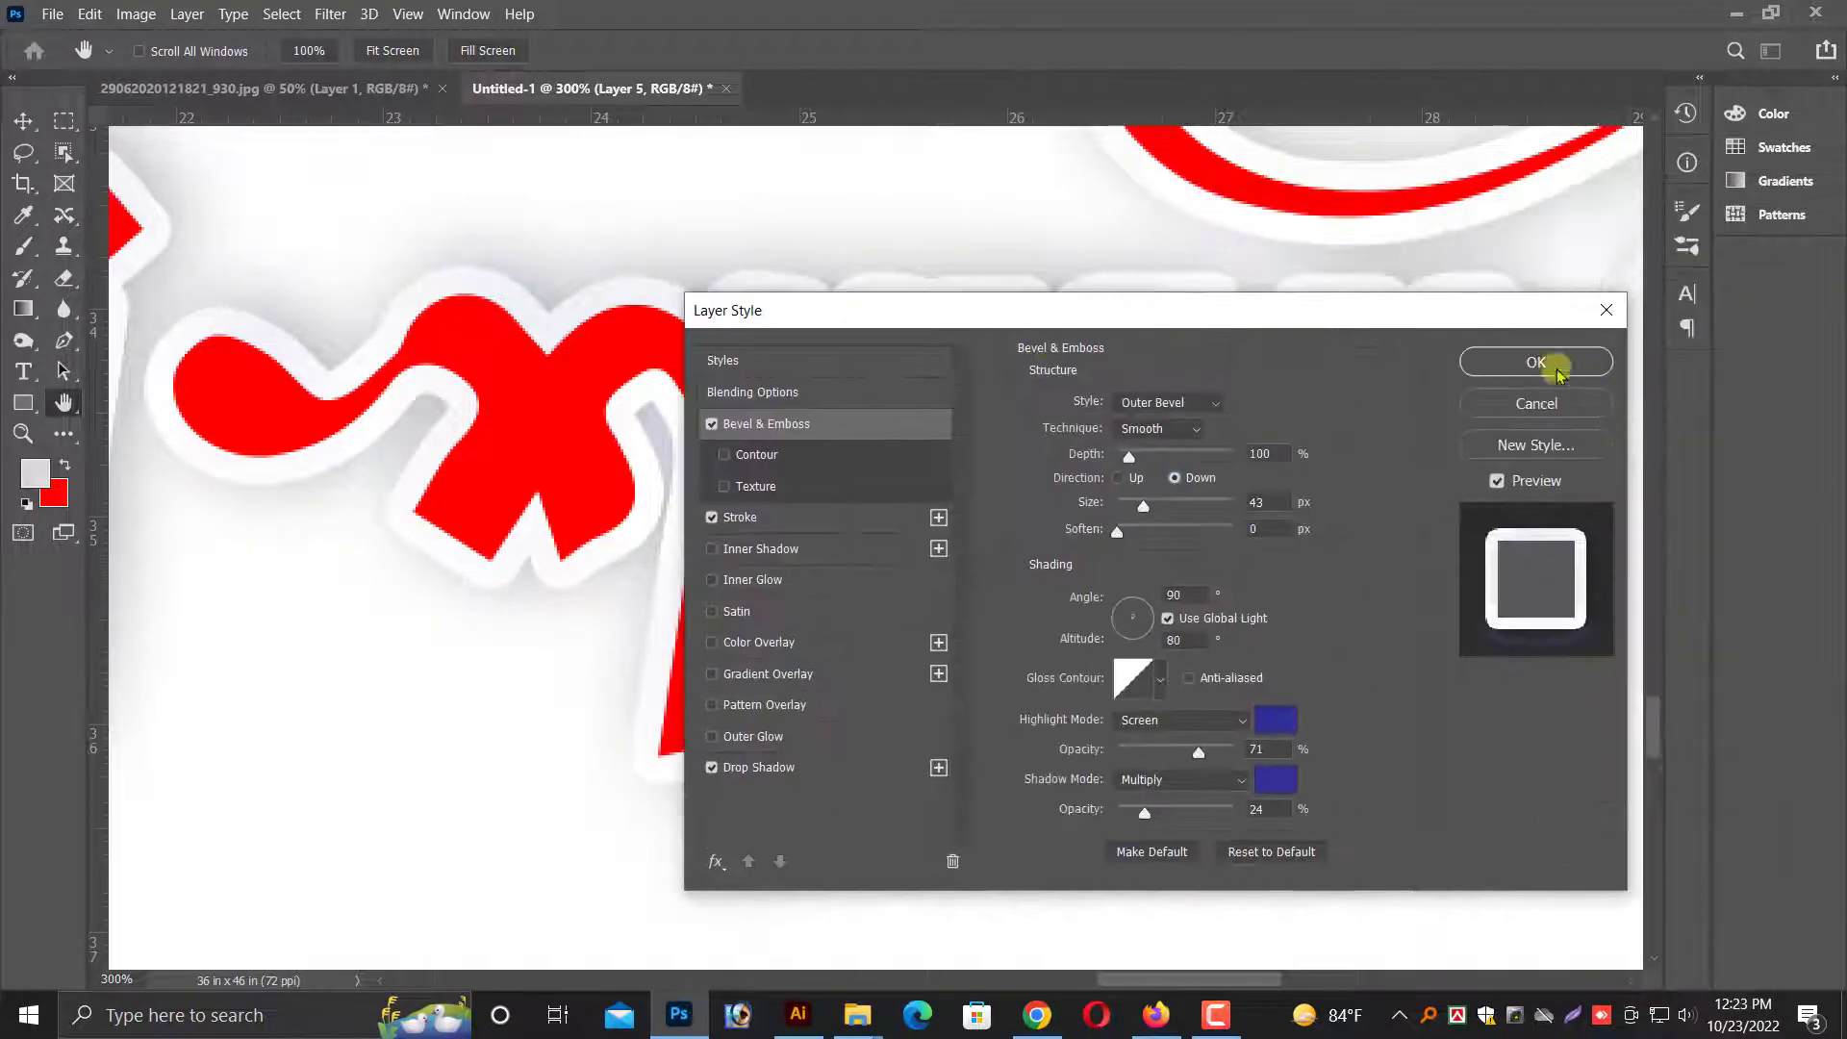
{"action": "left_click", "coordinate": [1533, 363]}
- Scale the styled red title down to about 93%
{"action": "key", "text": "v"}
{"action": "key", "text": "ctrl+minus"}
{"action": "key", "text": "ctrl+minus"}
{"action": "key", "text": "ctrl+minus"}
{"action": "key", "text": "ctrl+minus"}
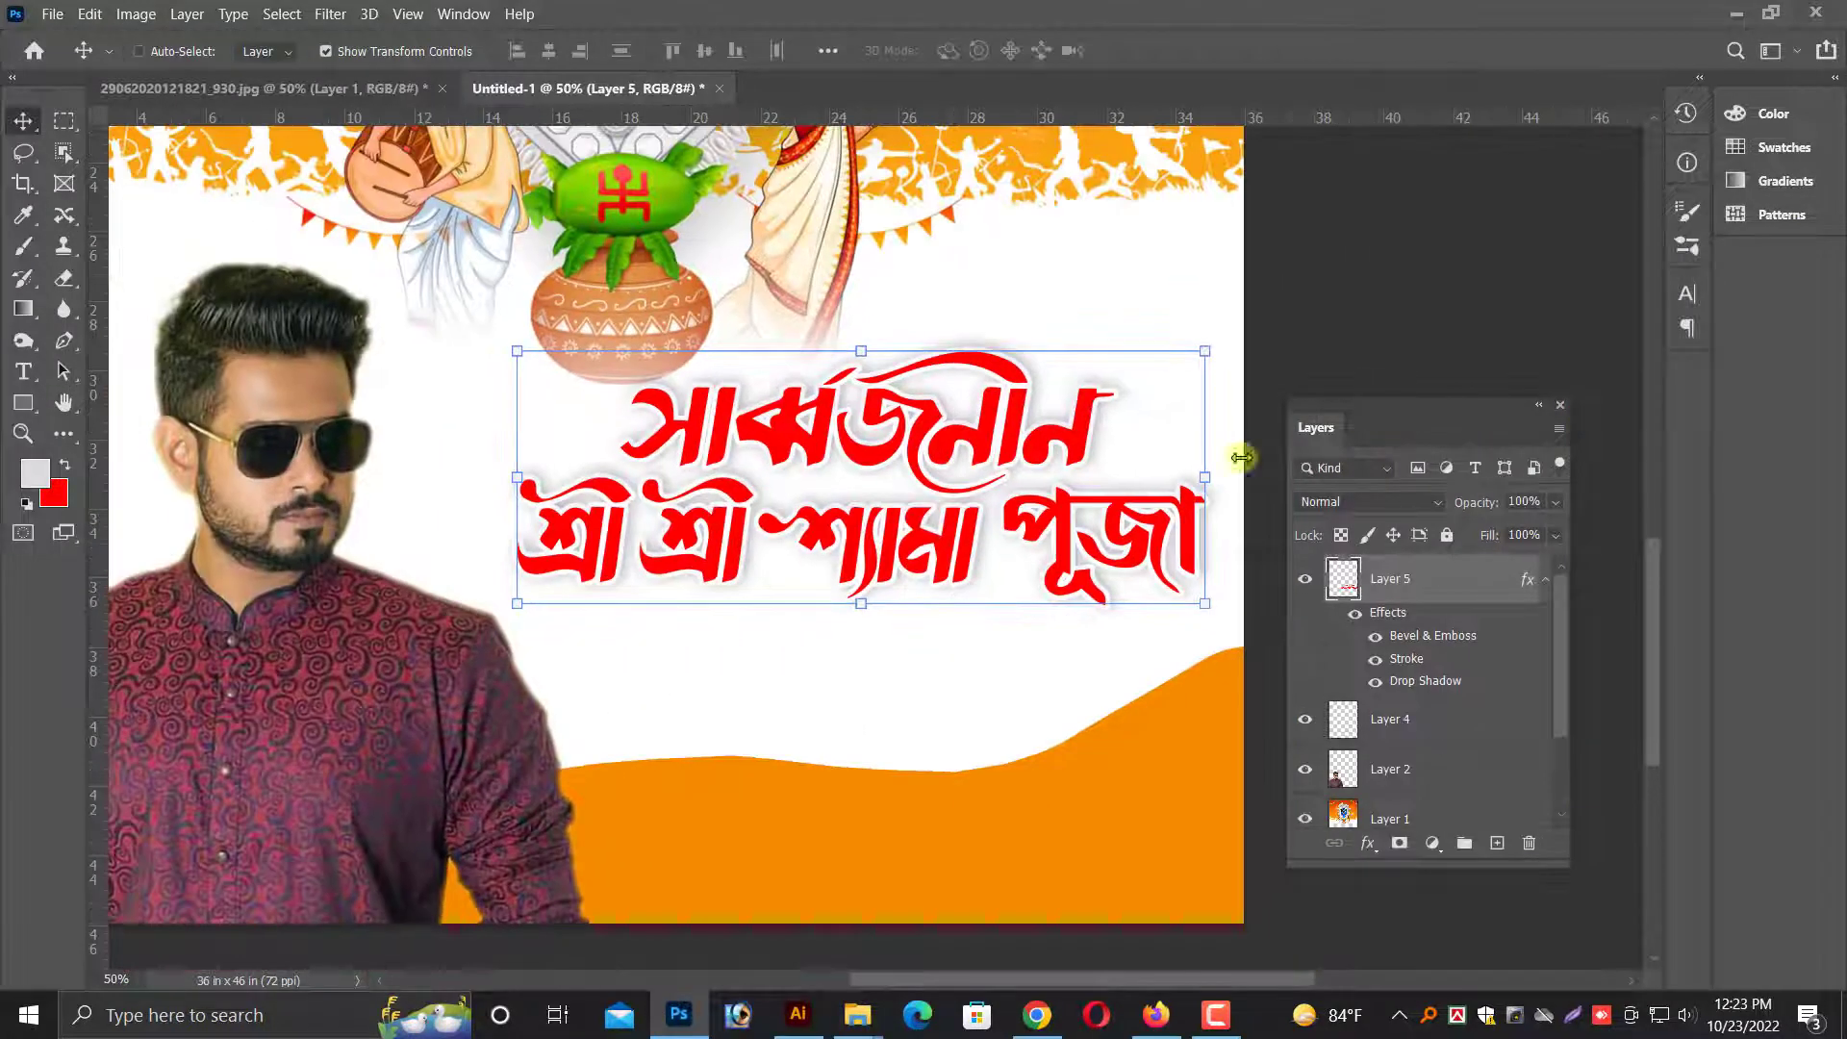
{"action": "left_click_drag", "start_coordinate": [1199, 388], "coordinate": [1145, 411]}
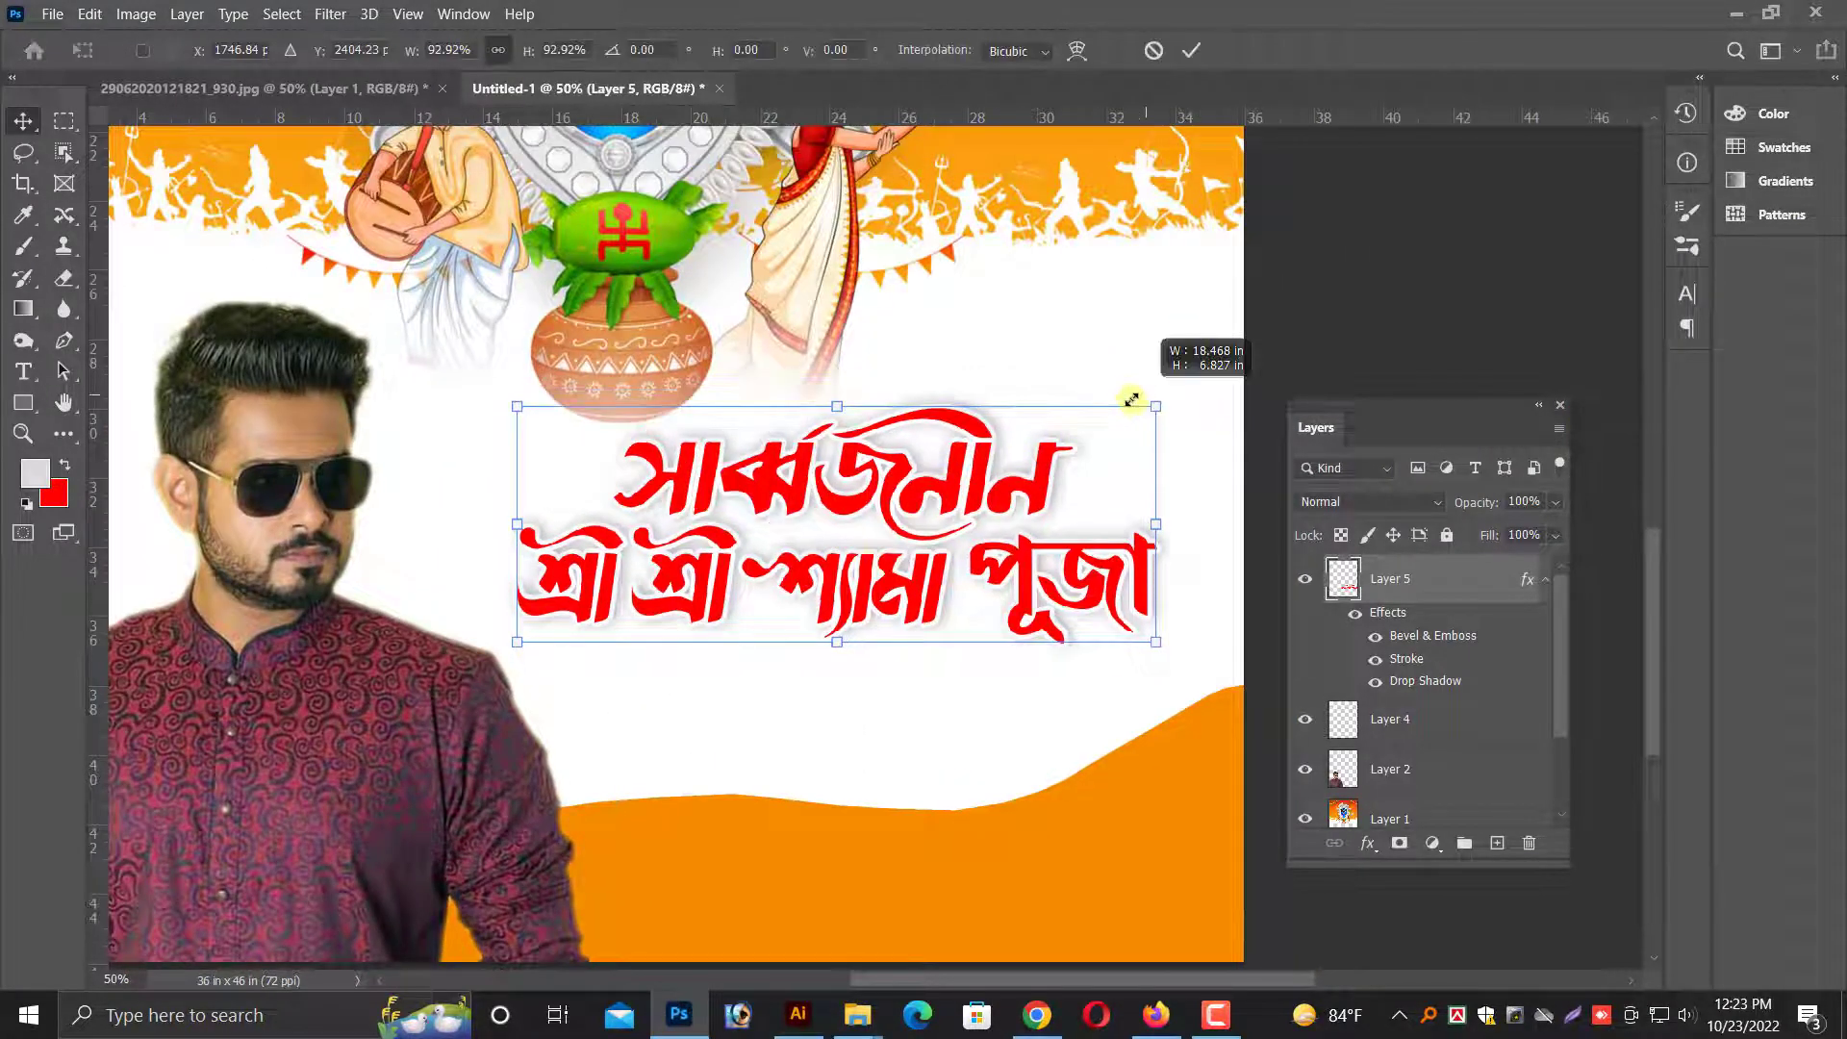
{"action": "key", "text": "Return"}
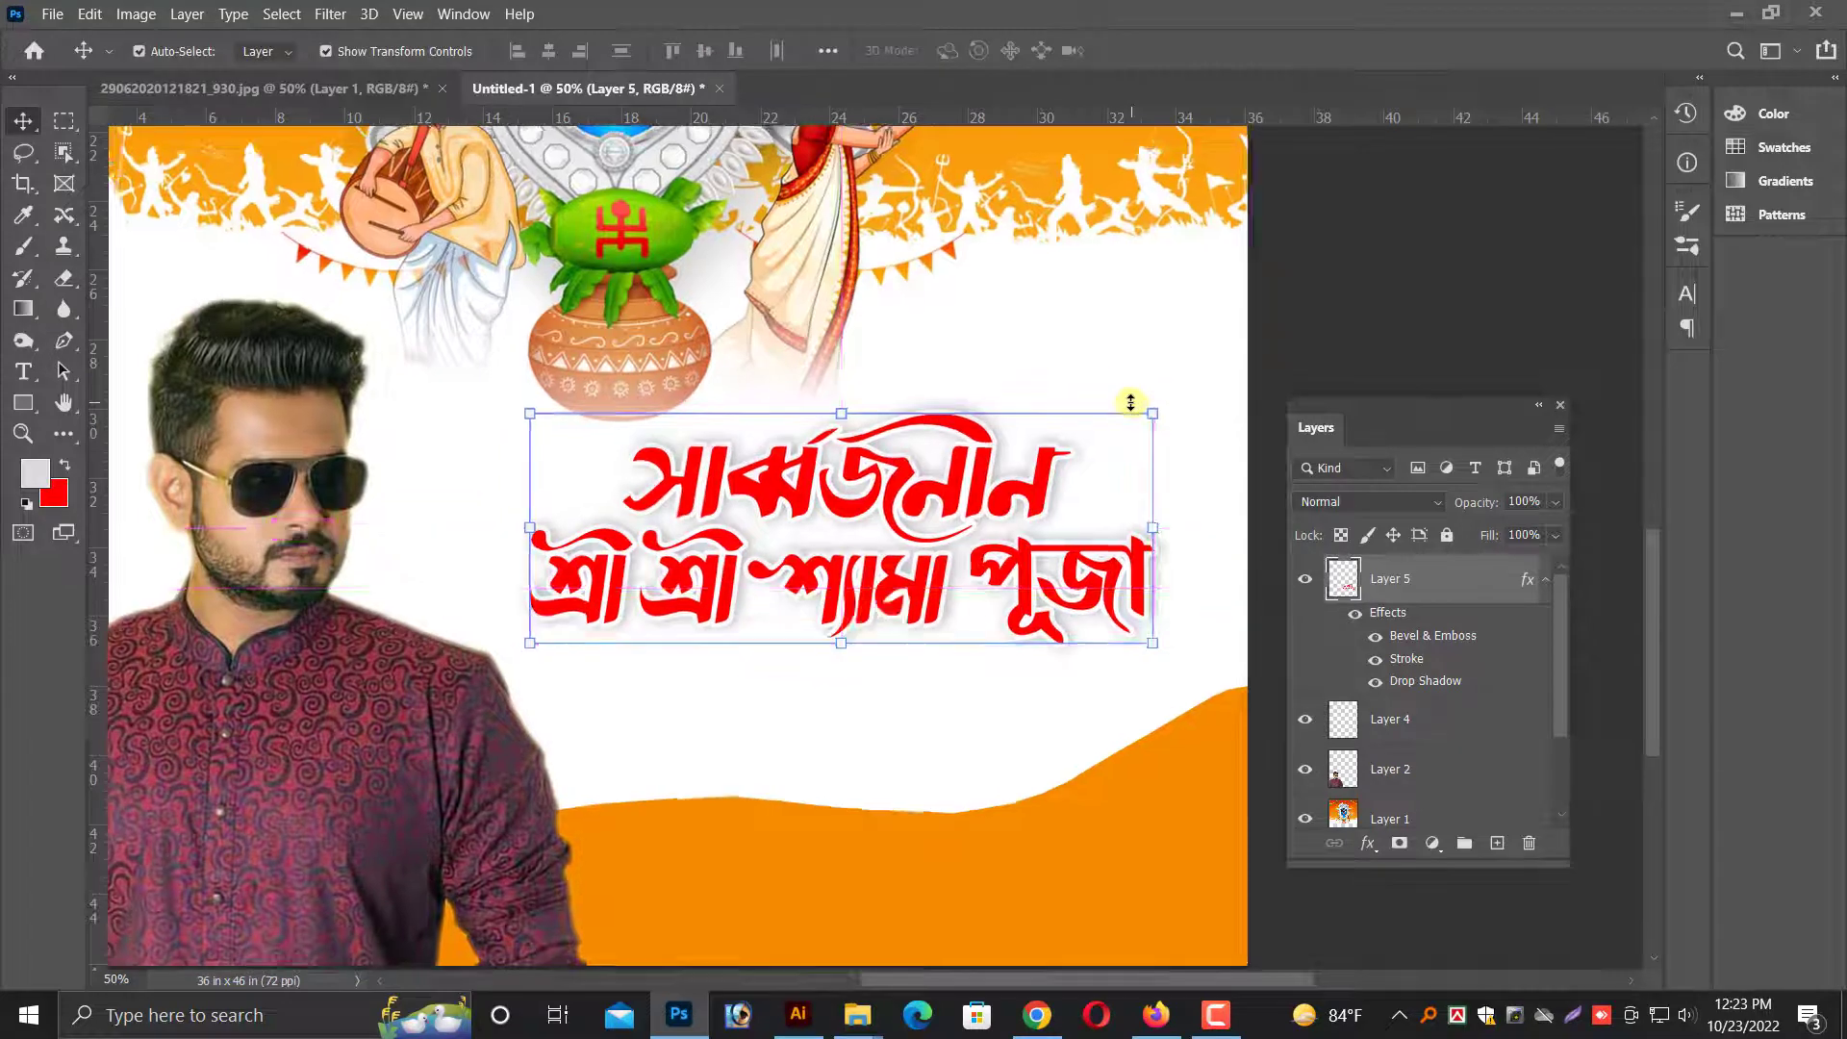
- Copy the Bengali subtitle line from the Illustrator lettering
{"action": "scroll", "coordinate": [1130, 402], "scroll_direction": "up", "scroll_amount": 2}
{"action": "scroll", "coordinate": [1131, 404], "scroll_direction": "down", "scroll_amount": 1}
{"action": "scroll", "coordinate": [1133, 409], "scroll_direction": "down", "scroll_amount": 1}
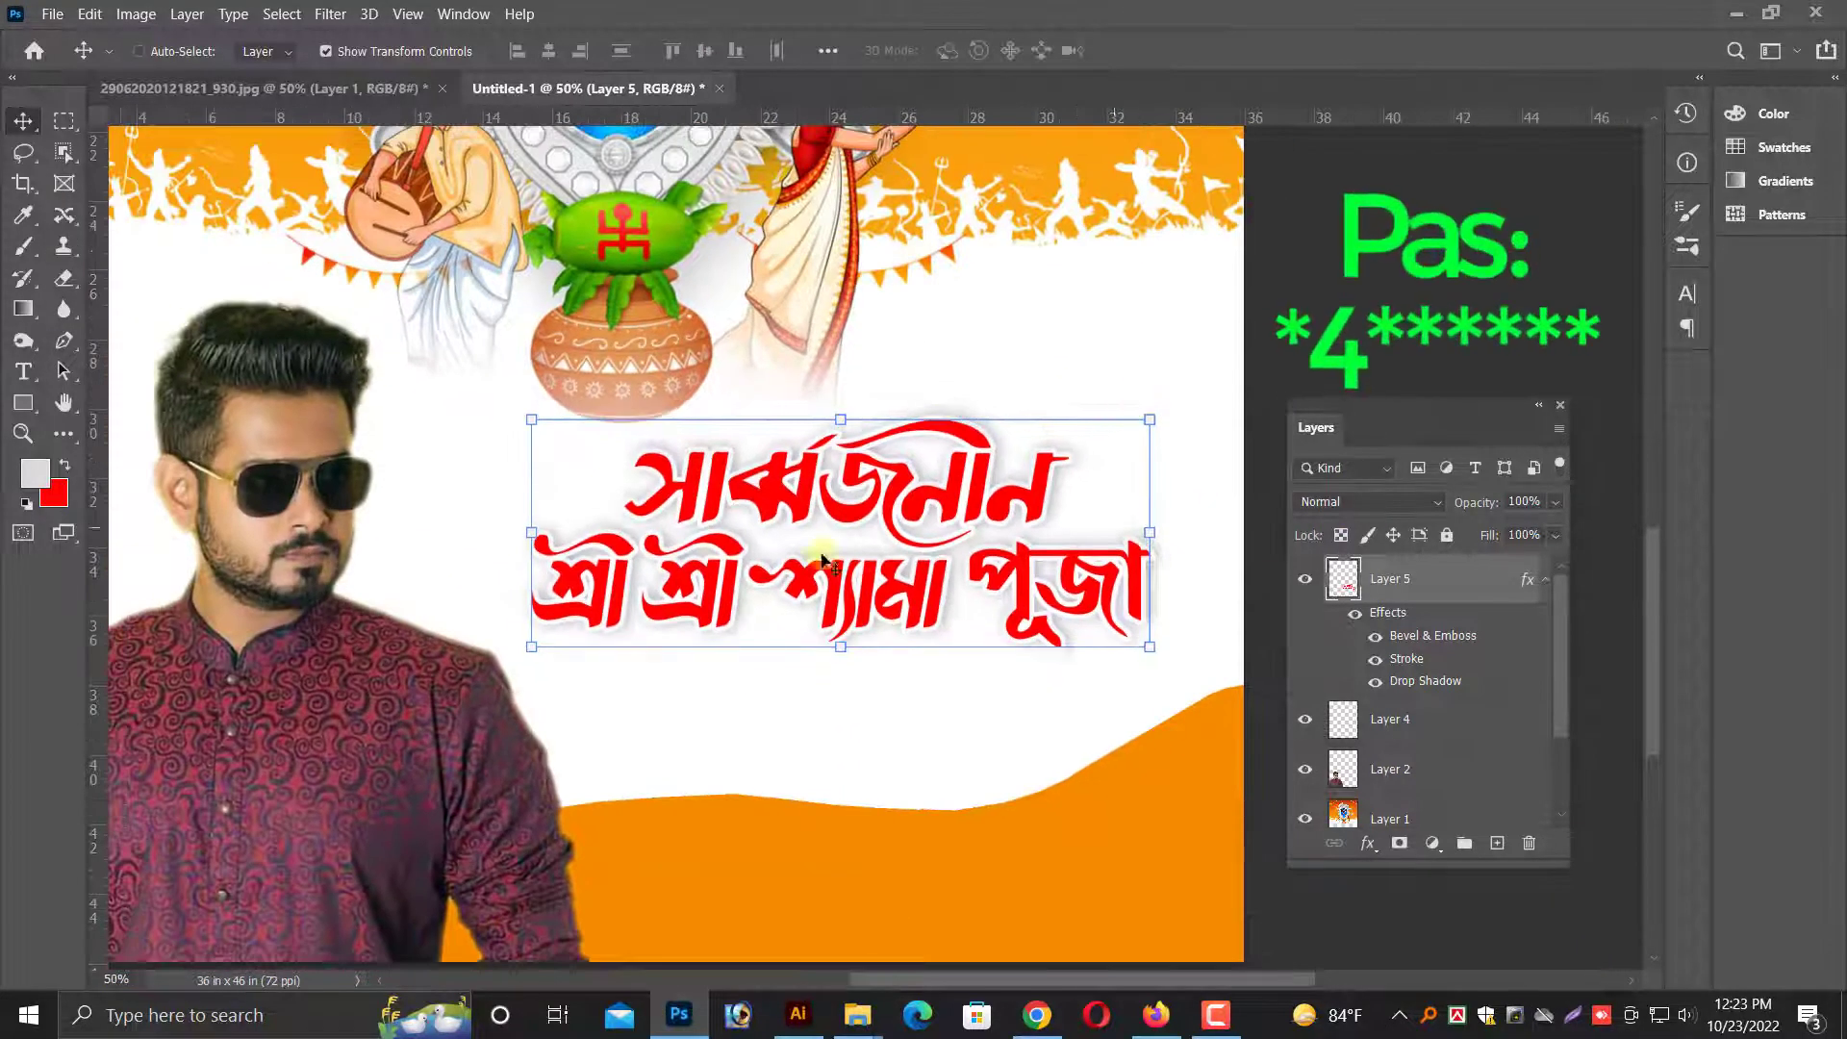
{"action": "left_click", "coordinate": [797, 1014]}
{"action": "left_click", "coordinate": [974, 627]}
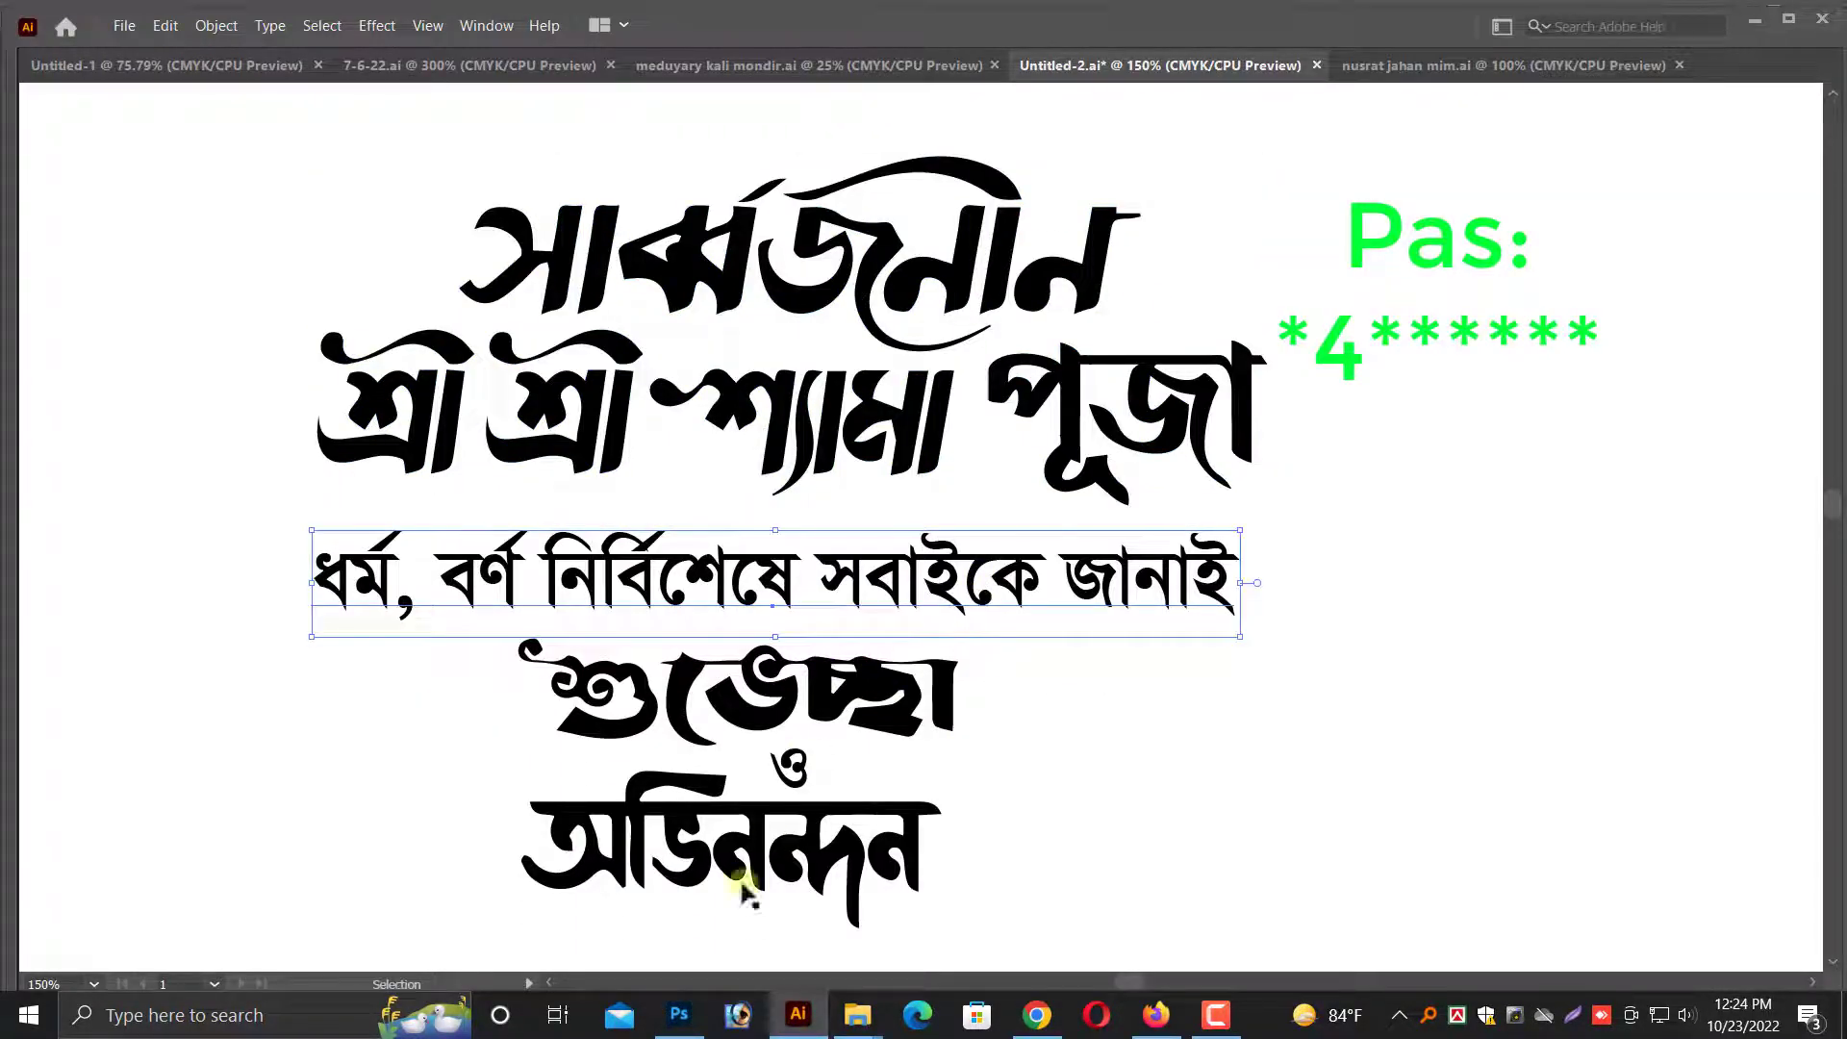
{"action": "left_click", "coordinate": [700, 1012]}
- Paste the subtitle as pixels, then resize and place it under the red title
{"action": "key", "text": "ctrl+v"}
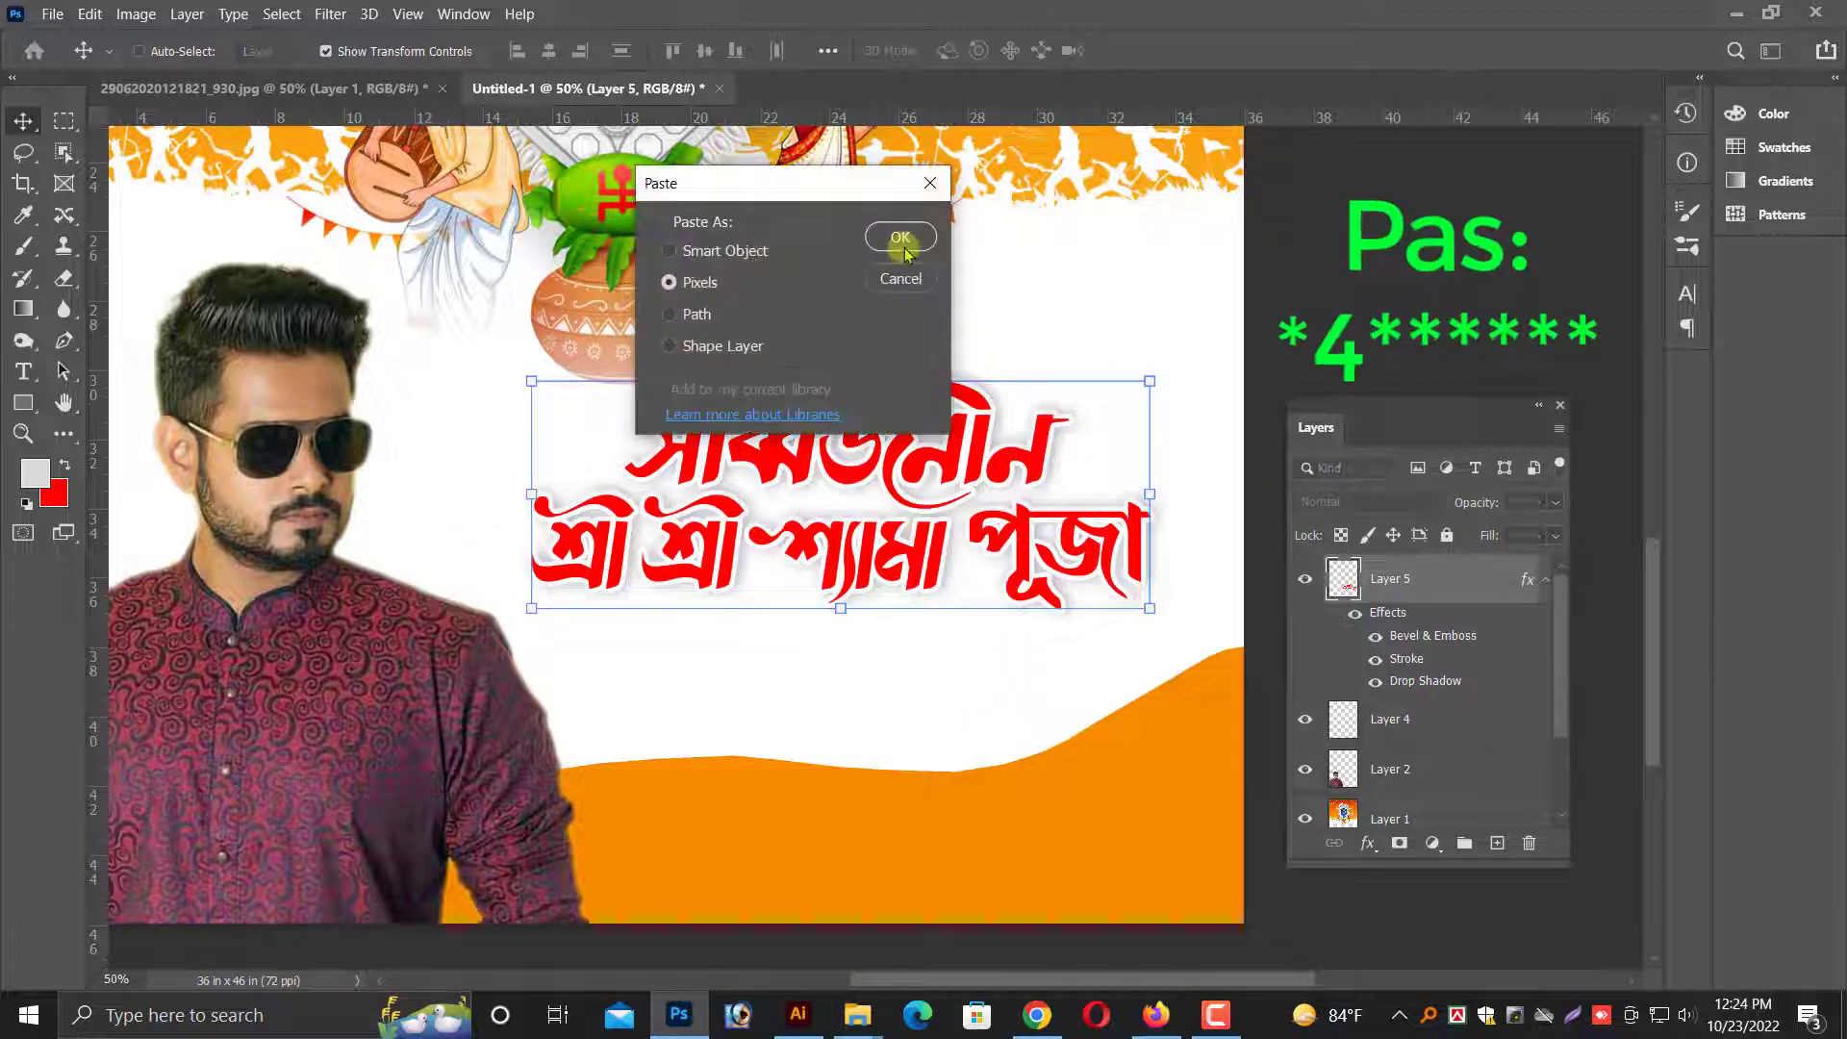
{"action": "left_click", "coordinate": [901, 258]}
{"action": "key", "text": "ctrl+t"}
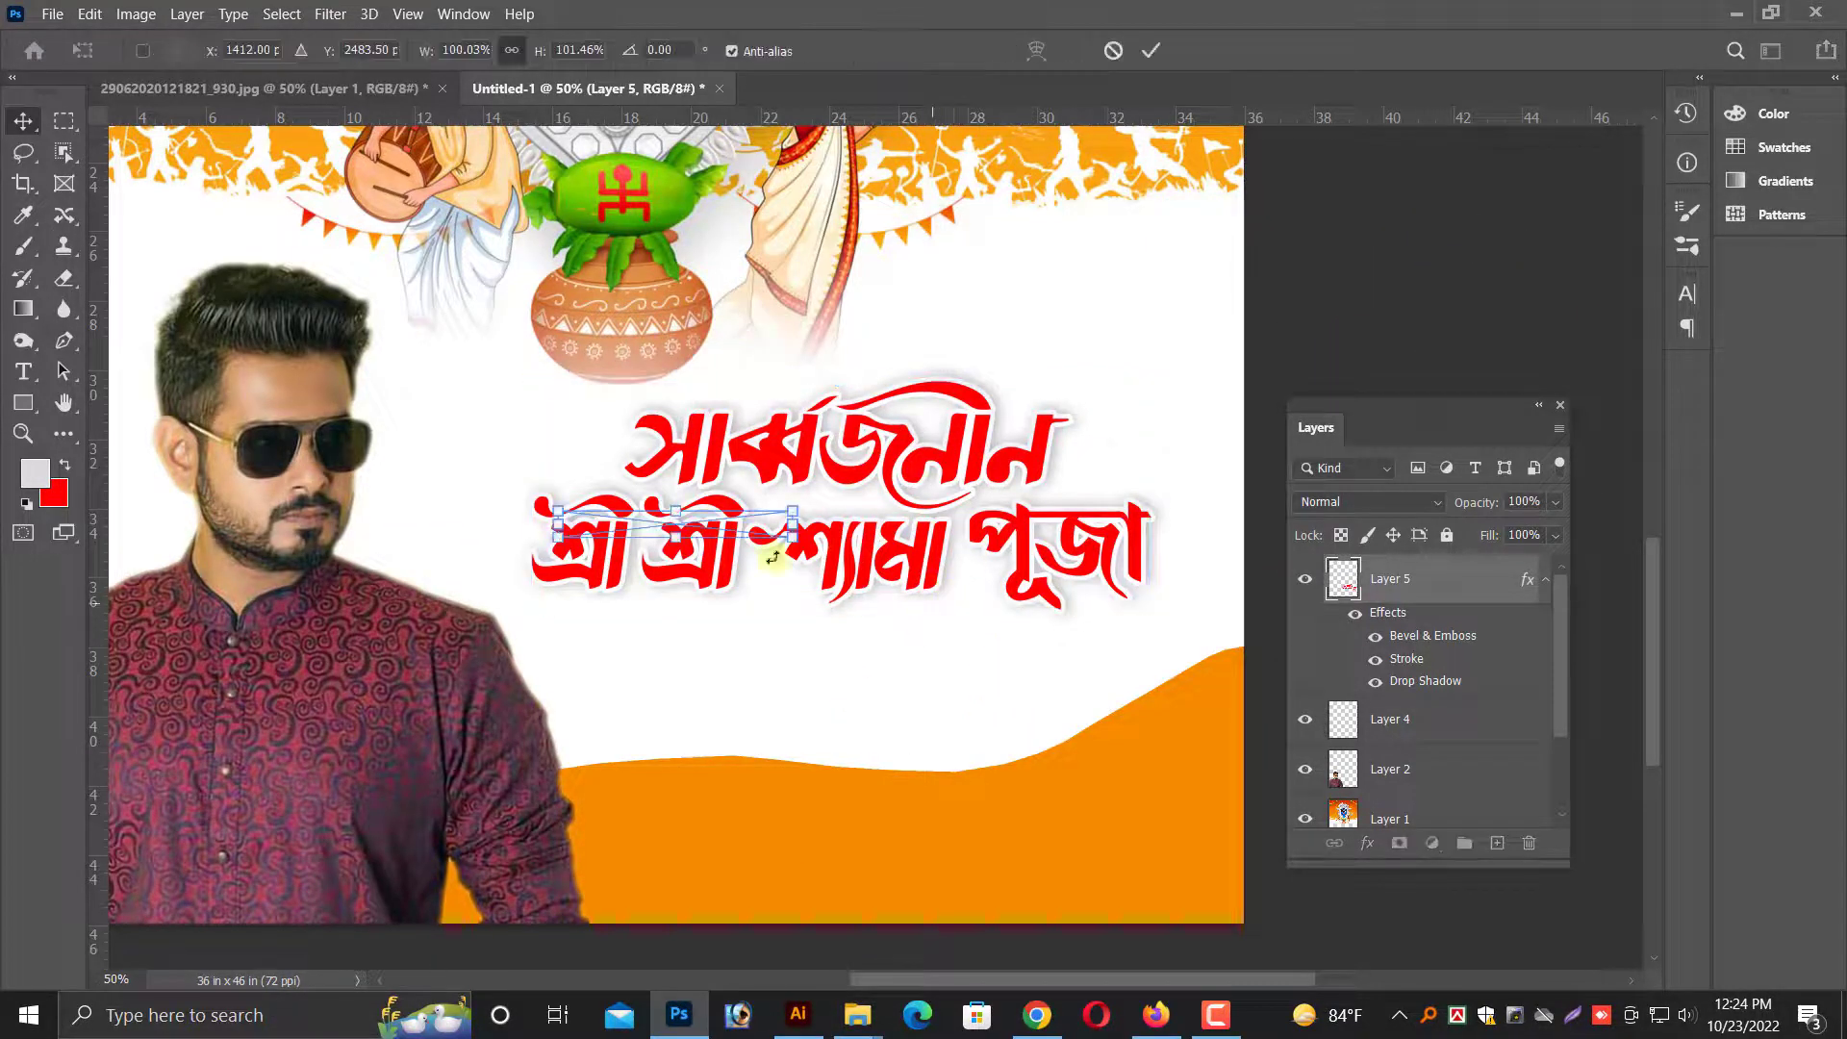
{"action": "left_click_drag", "start_coordinate": [791, 535], "coordinate": [1221, 639]}
{"action": "left_click_drag", "start_coordinate": [914, 643], "coordinate": [943, 635]}
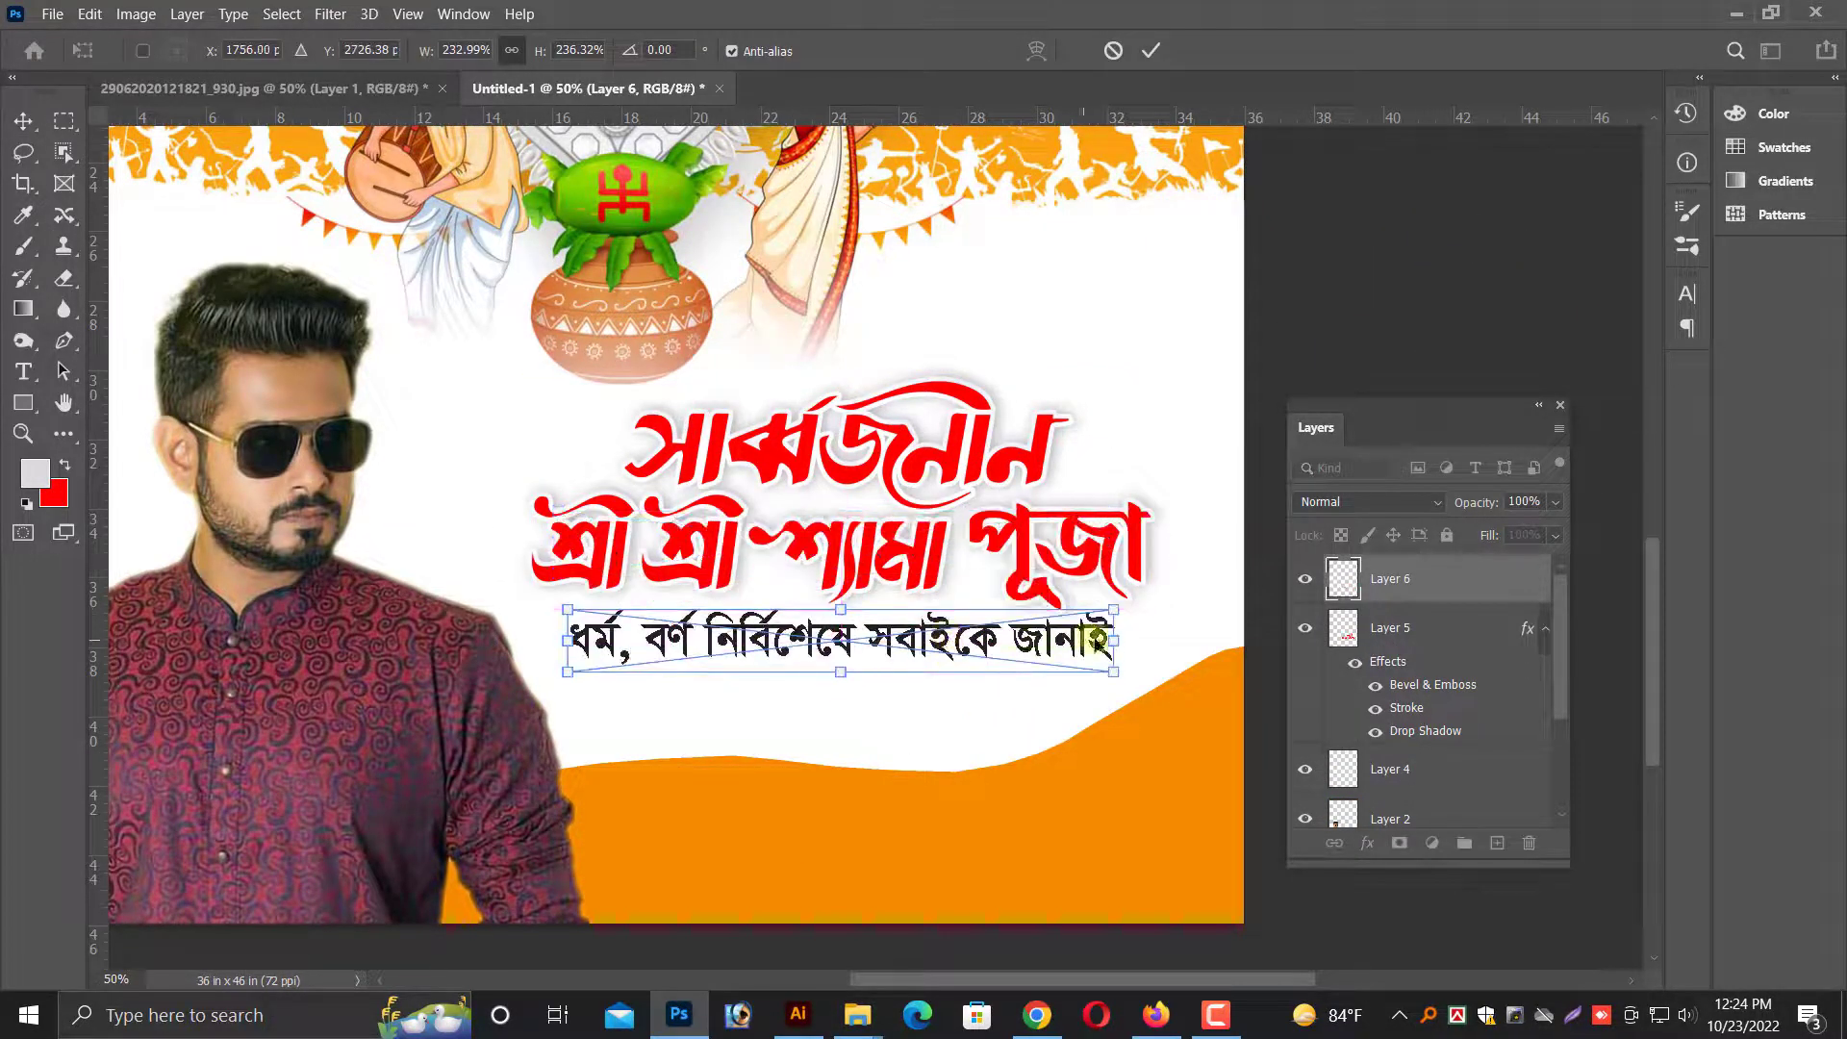
{"action": "left_click_drag", "start_coordinate": [1097, 643], "coordinate": [1016, 654]}
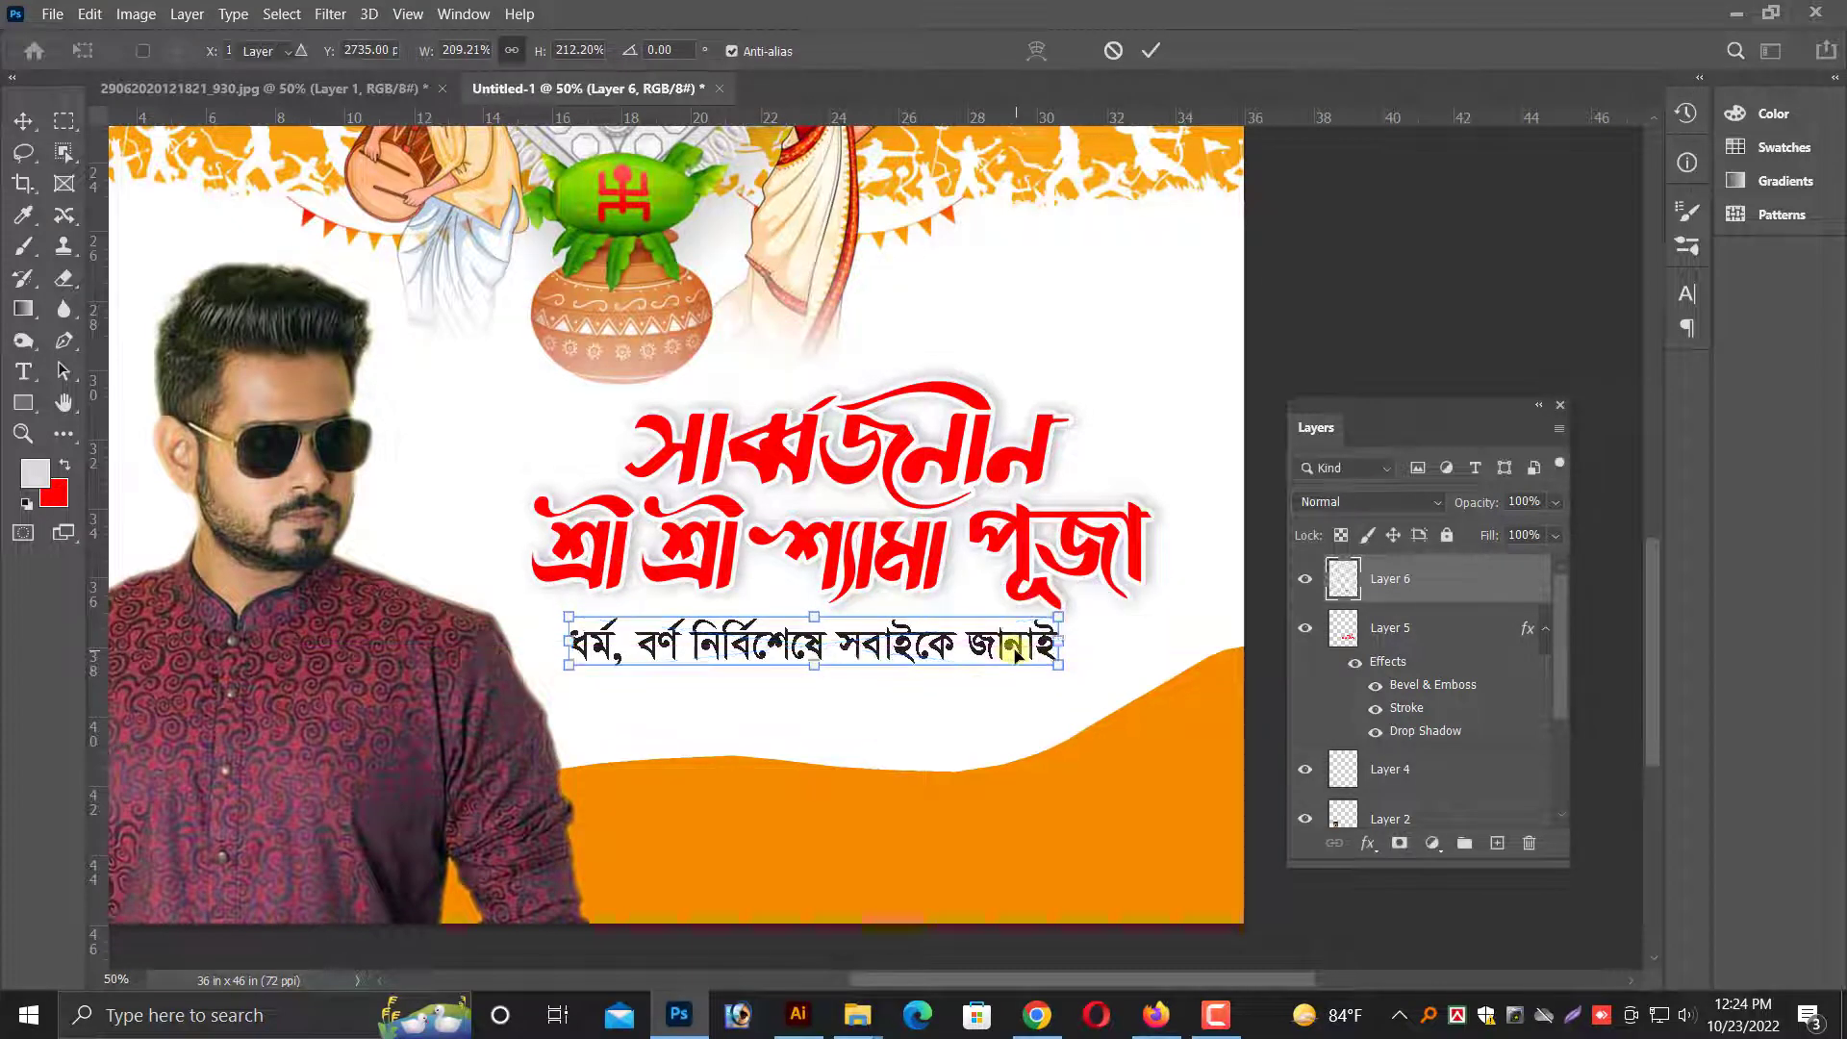
{"action": "key", "text": "Return"}
- Nudge the red title layer up and to the right
{"action": "scroll", "coordinate": [962, 616], "scroll_direction": "up", "scroll_amount": 1}
{"action": "right_click", "coordinate": [948, 591]}
{"action": "left_click", "coordinate": [971, 594]}
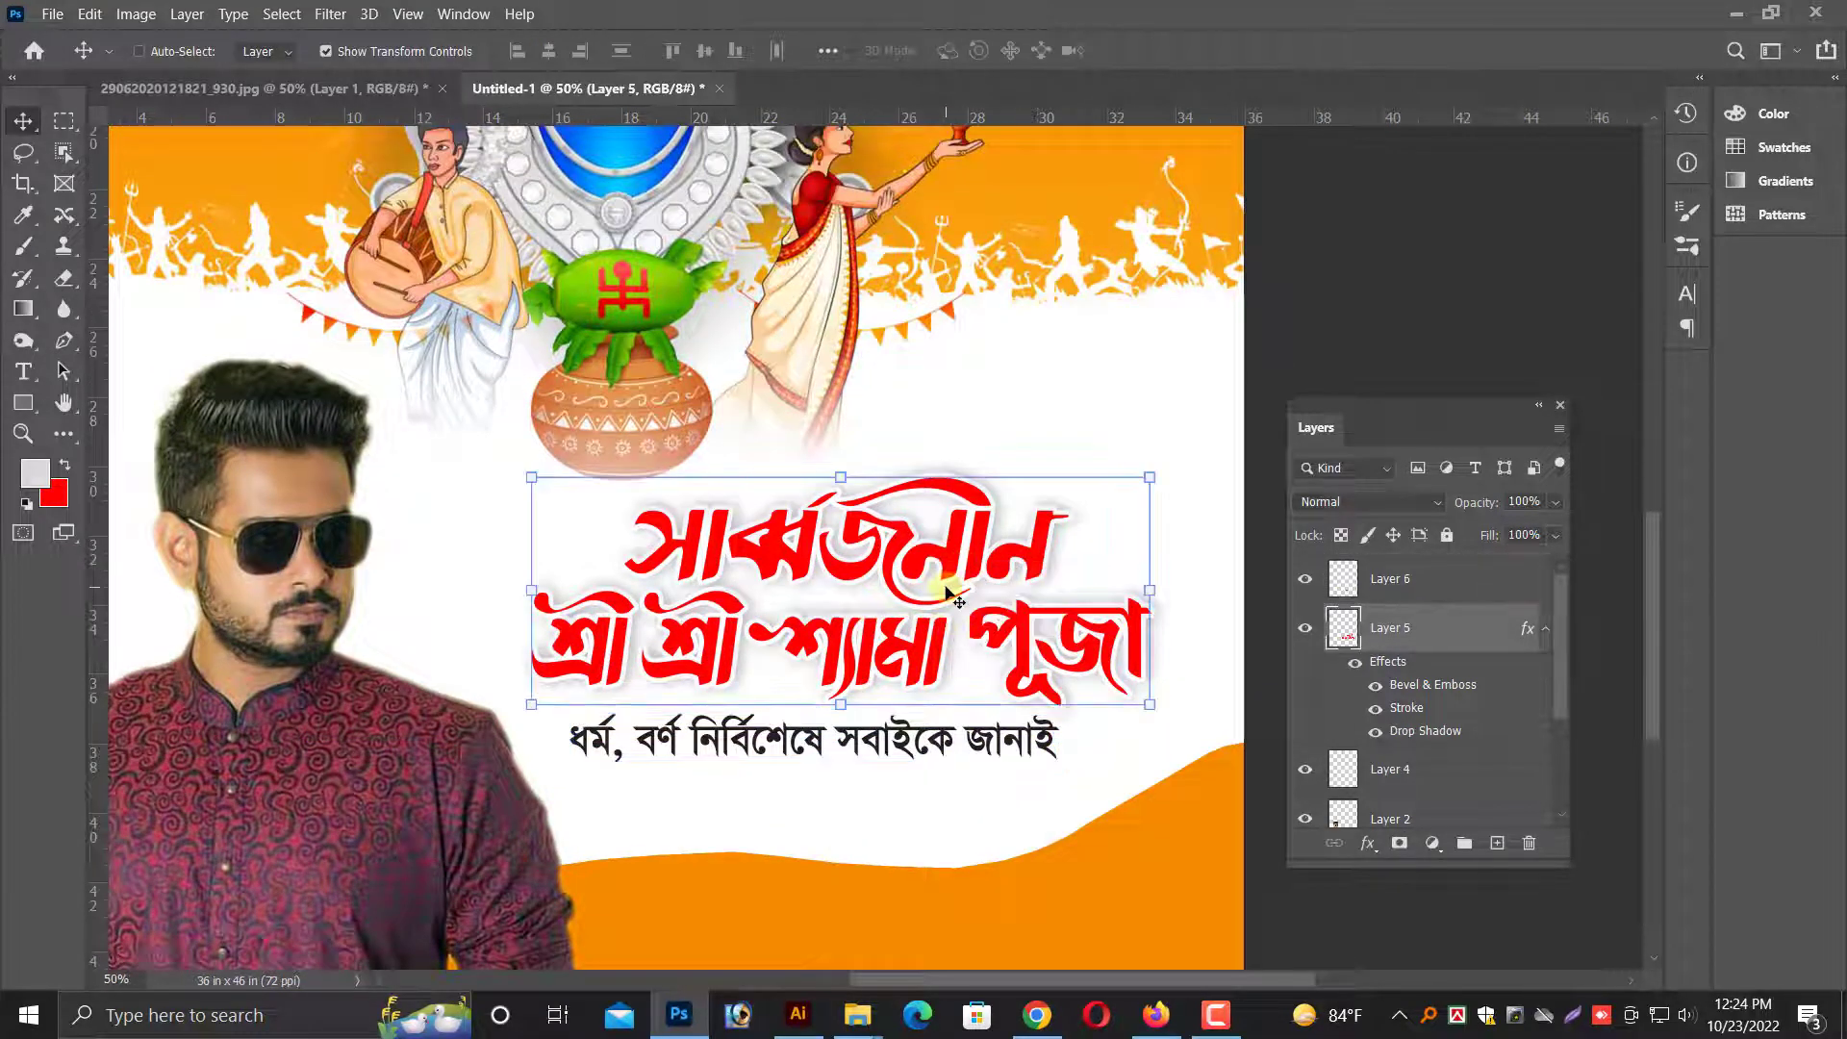
{"action": "key", "text": "shift+Up"}
{"action": "key", "text": "shift+Up"}
{"action": "key", "text": "shift+Up"}
{"action": "key", "text": "shift+Up"}
{"action": "key", "text": "shift+Up"}
{"action": "key", "text": "shift+Up"}
{"action": "key", "text": "shift+Right"}
{"action": "key", "text": "shift+Right"}
{"action": "key", "text": "shift+Right"}
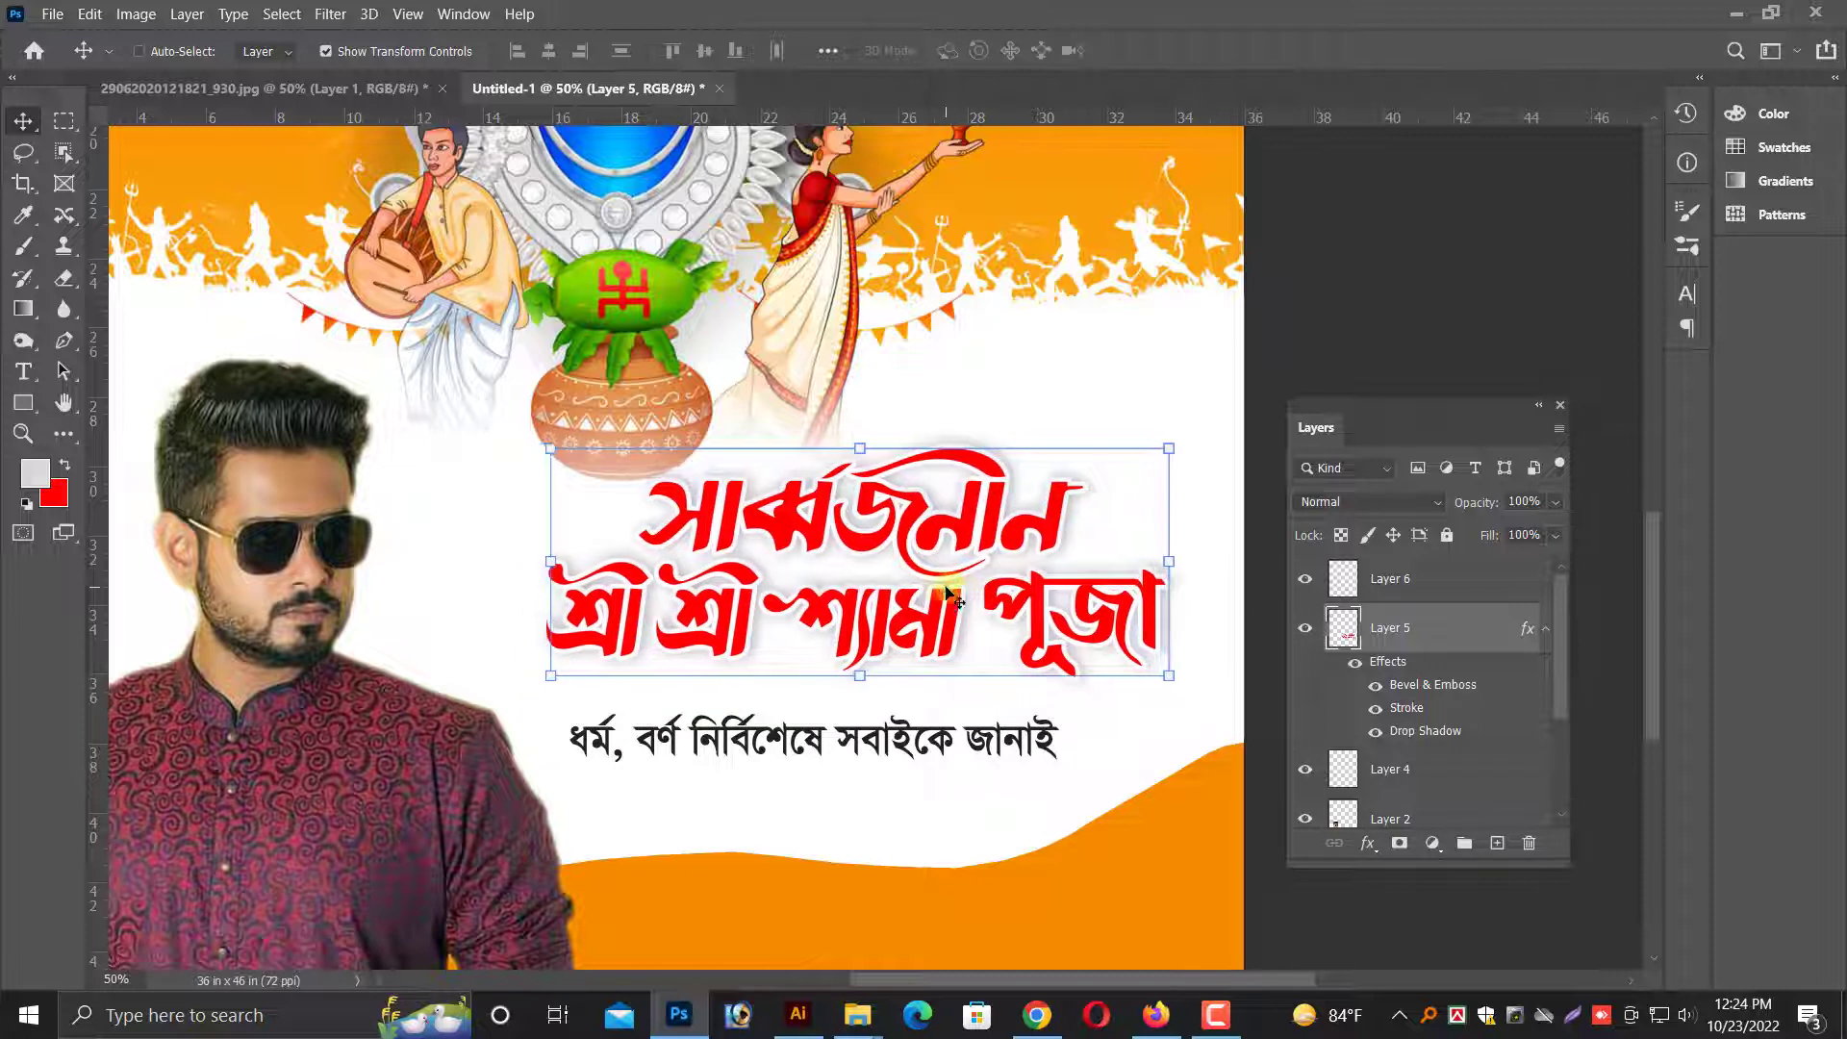
{"action": "key", "text": "shift+Right"}
{"action": "key", "text": "shift+Right"}
{"action": "key", "text": "shift+Right"}
{"action": "key", "text": "shift+Right"}
- Squash the background image (Layer 1) vertically by raising its bottom edge
{"action": "scroll", "coordinate": [495, 399], "scroll_direction": "up", "scroll_amount": 1}
{"action": "right_click", "coordinate": [635, 406]}
{"action": "left_click", "coordinate": [642, 420]}
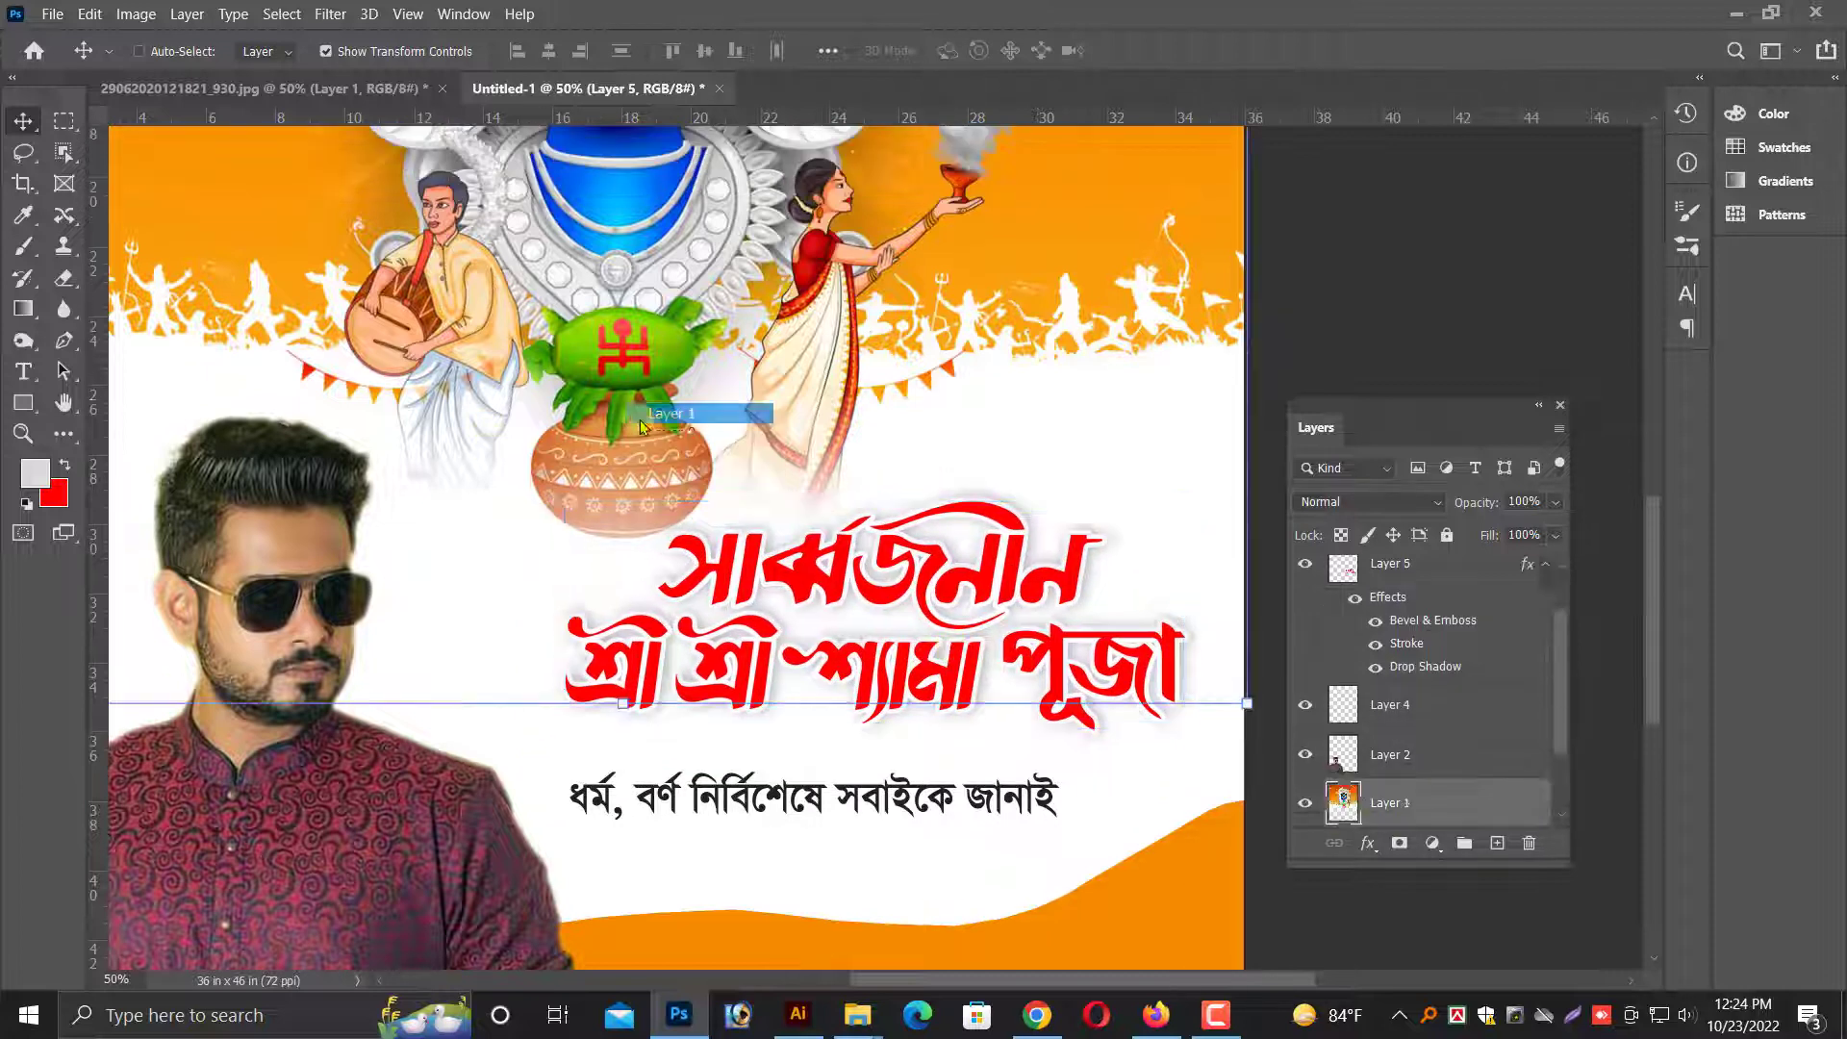
{"action": "left_click_drag", "start_coordinate": [624, 706], "coordinate": [625, 660]}
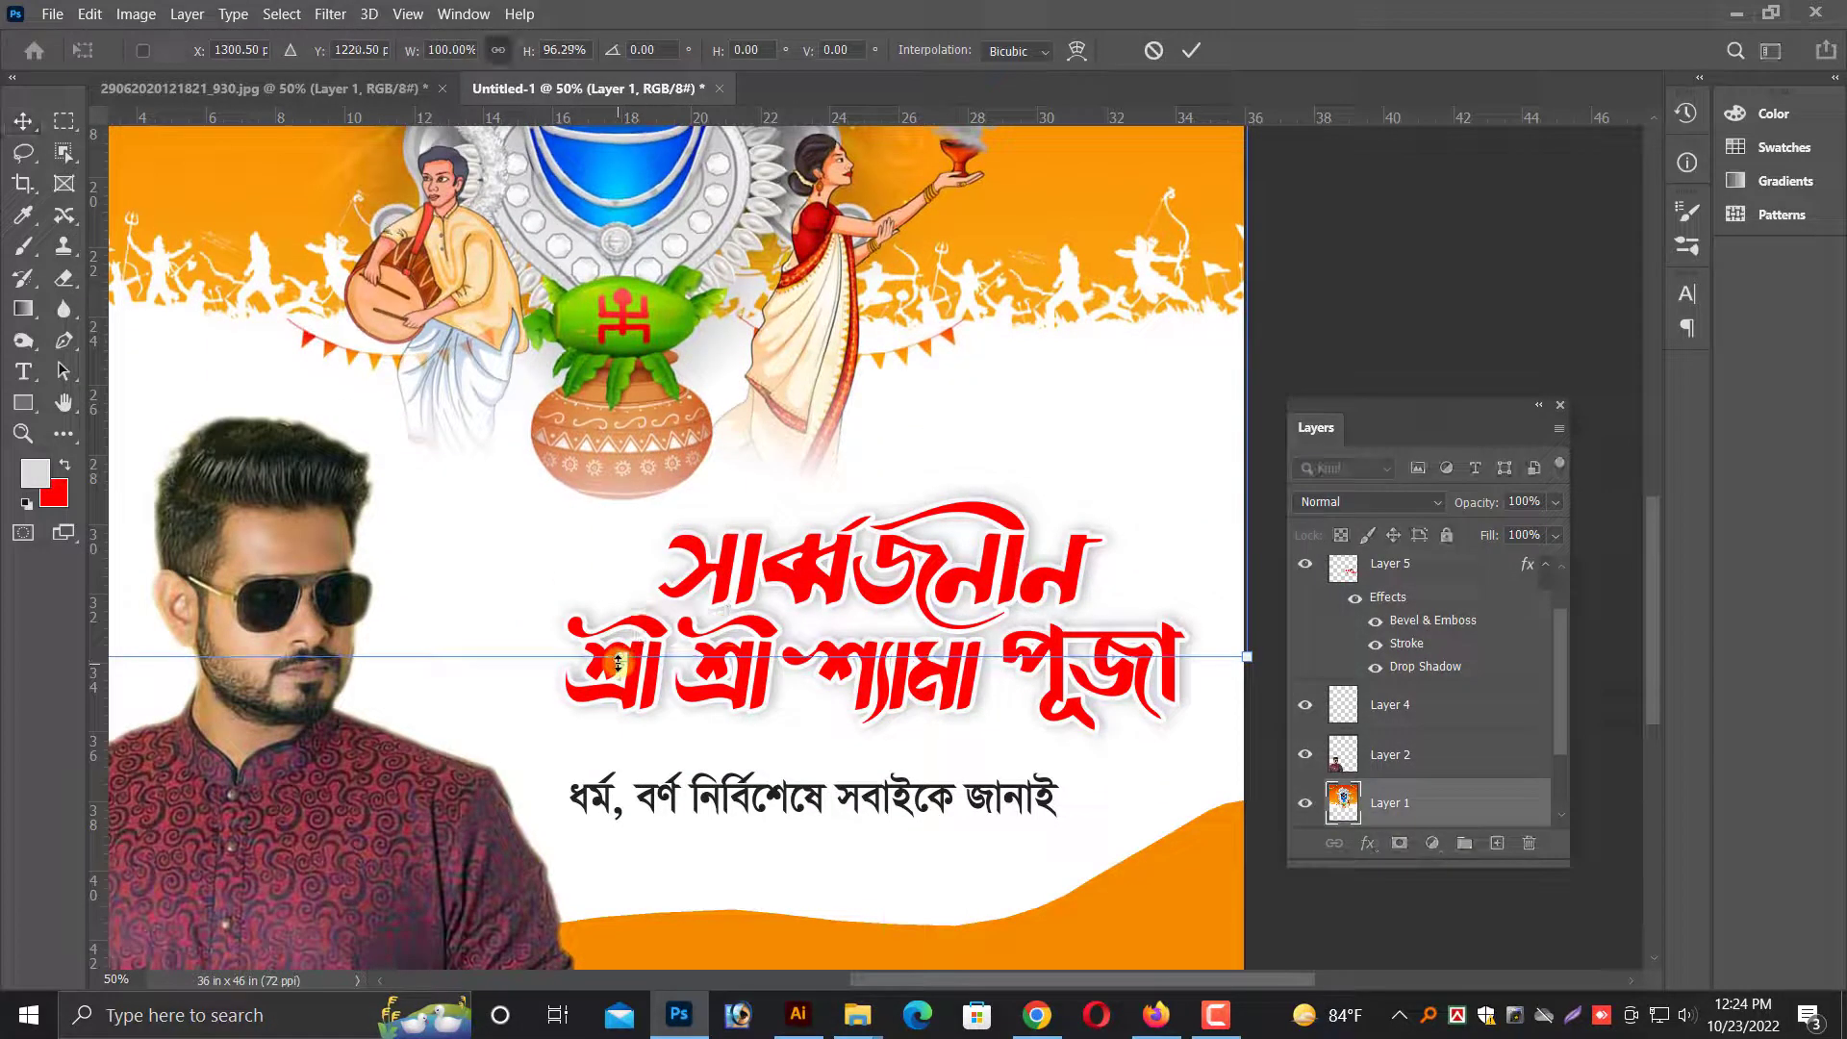
{"action": "key", "text": "Return"}
- Select the subtitle layer and shift it slightly upward
{"action": "right_click", "coordinate": [911, 806]}
{"action": "left_click", "coordinate": [947, 824]}
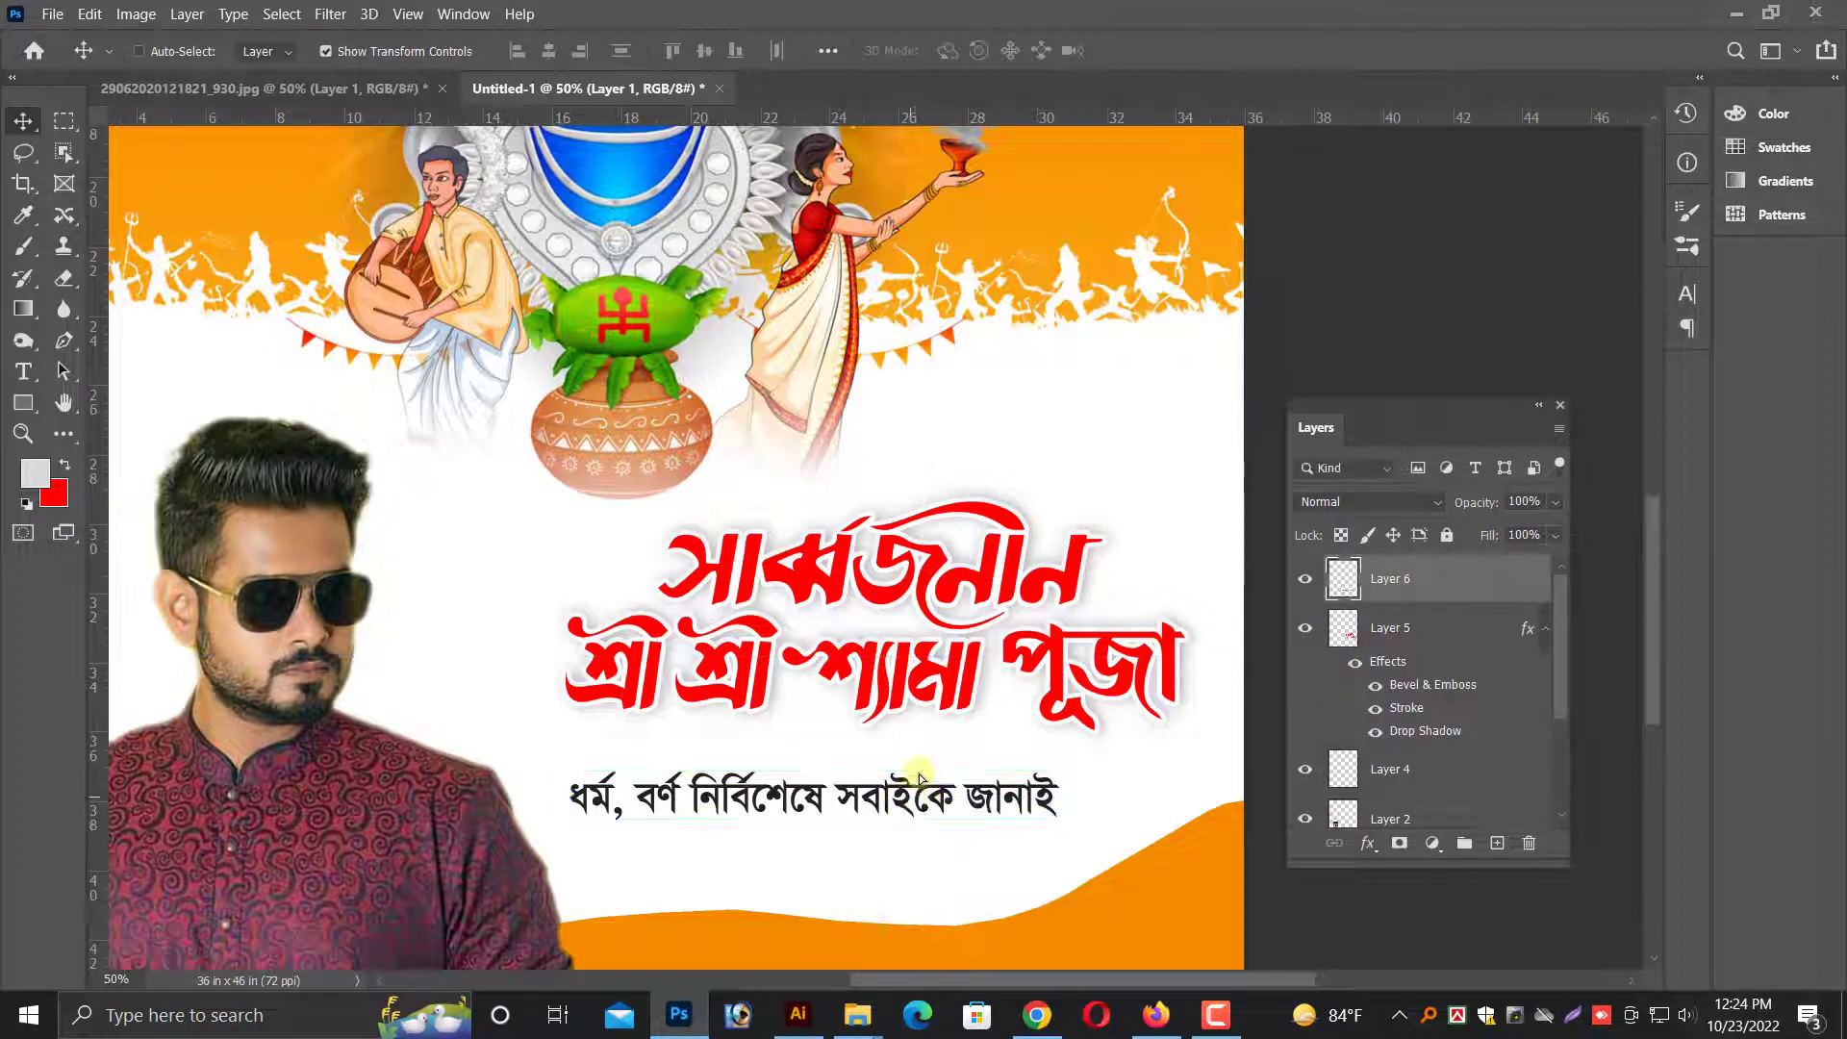
{"action": "left_click_drag", "start_coordinate": [947, 825], "coordinate": [969, 791]}
{"action": "scroll", "coordinate": [819, 967], "scroll_direction": "down", "scroll_amount": 1}
{"action": "left_click", "coordinate": [797, 1015]}
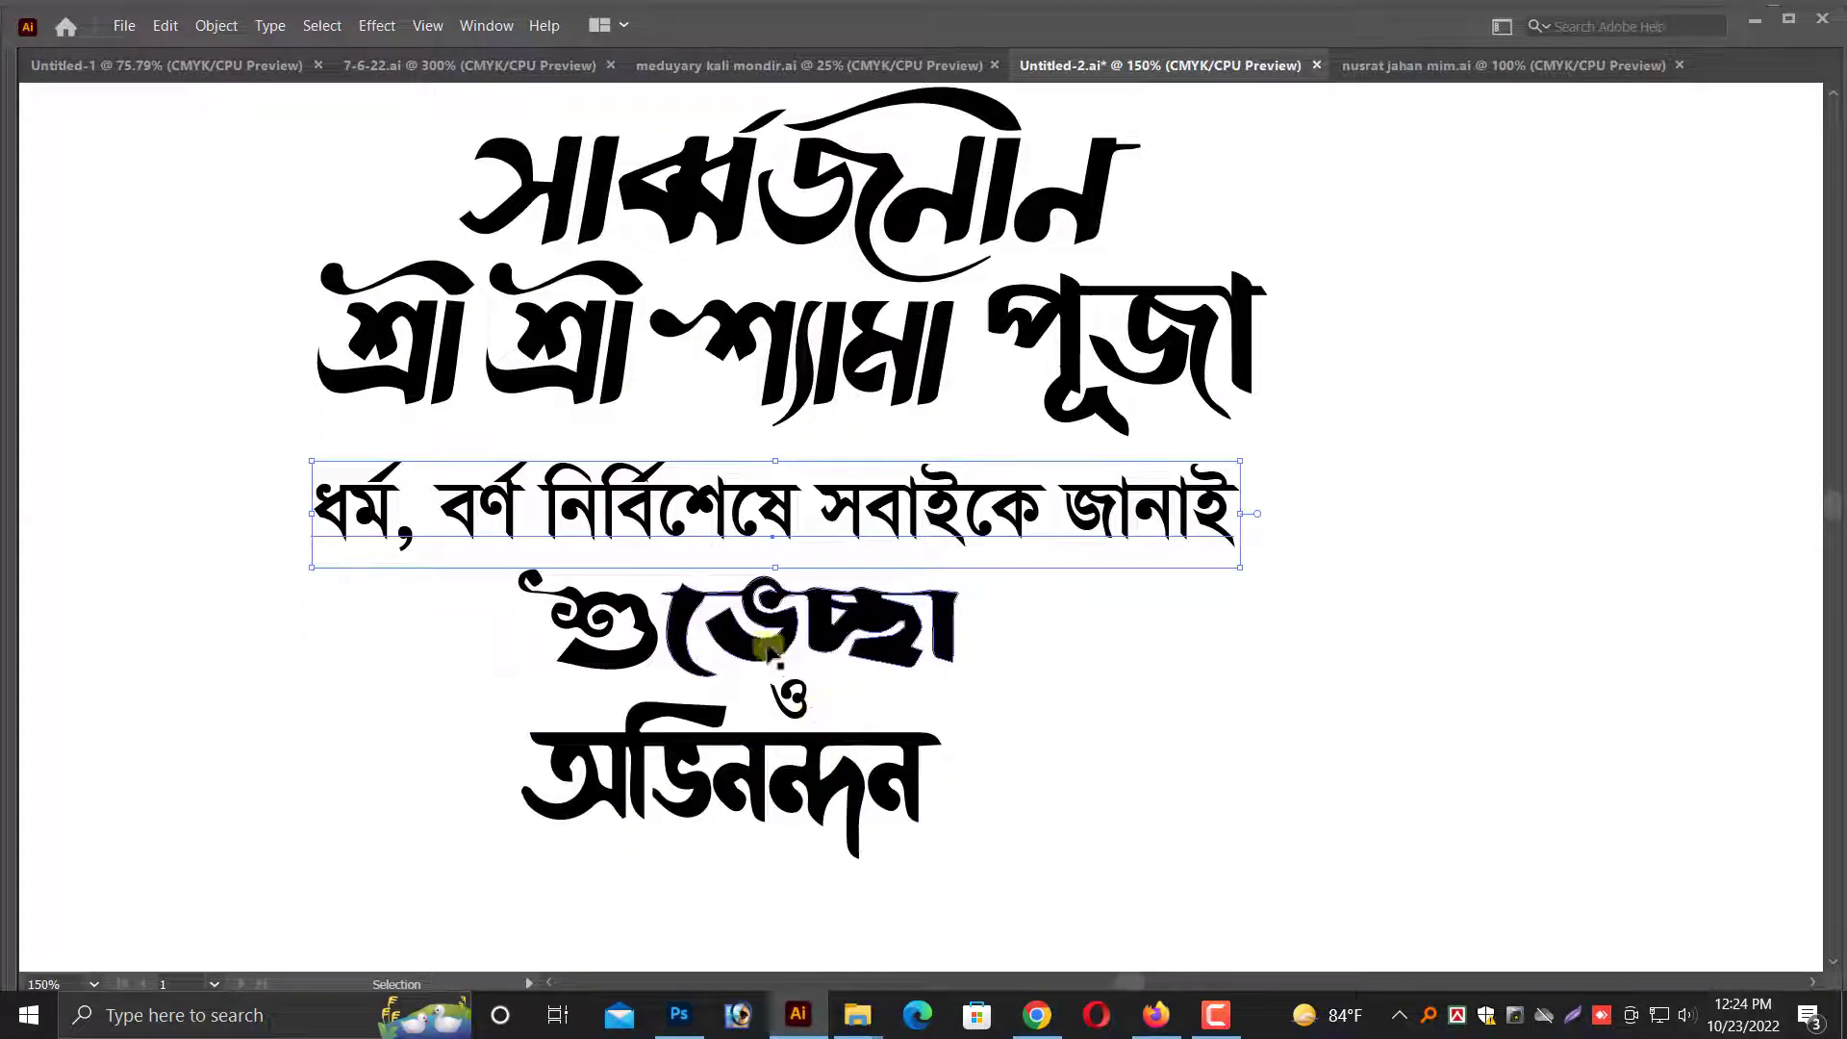
- Ungroup the শুভেচ্ছা ও অভিনন্দন greeting in Illustrator, trial-moving অভিনন্দন and undoing it
{"action": "left_click", "coordinate": [799, 760]}
{"action": "right_click", "coordinate": [751, 755]}
{"action": "left_click", "coordinate": [827, 557]}
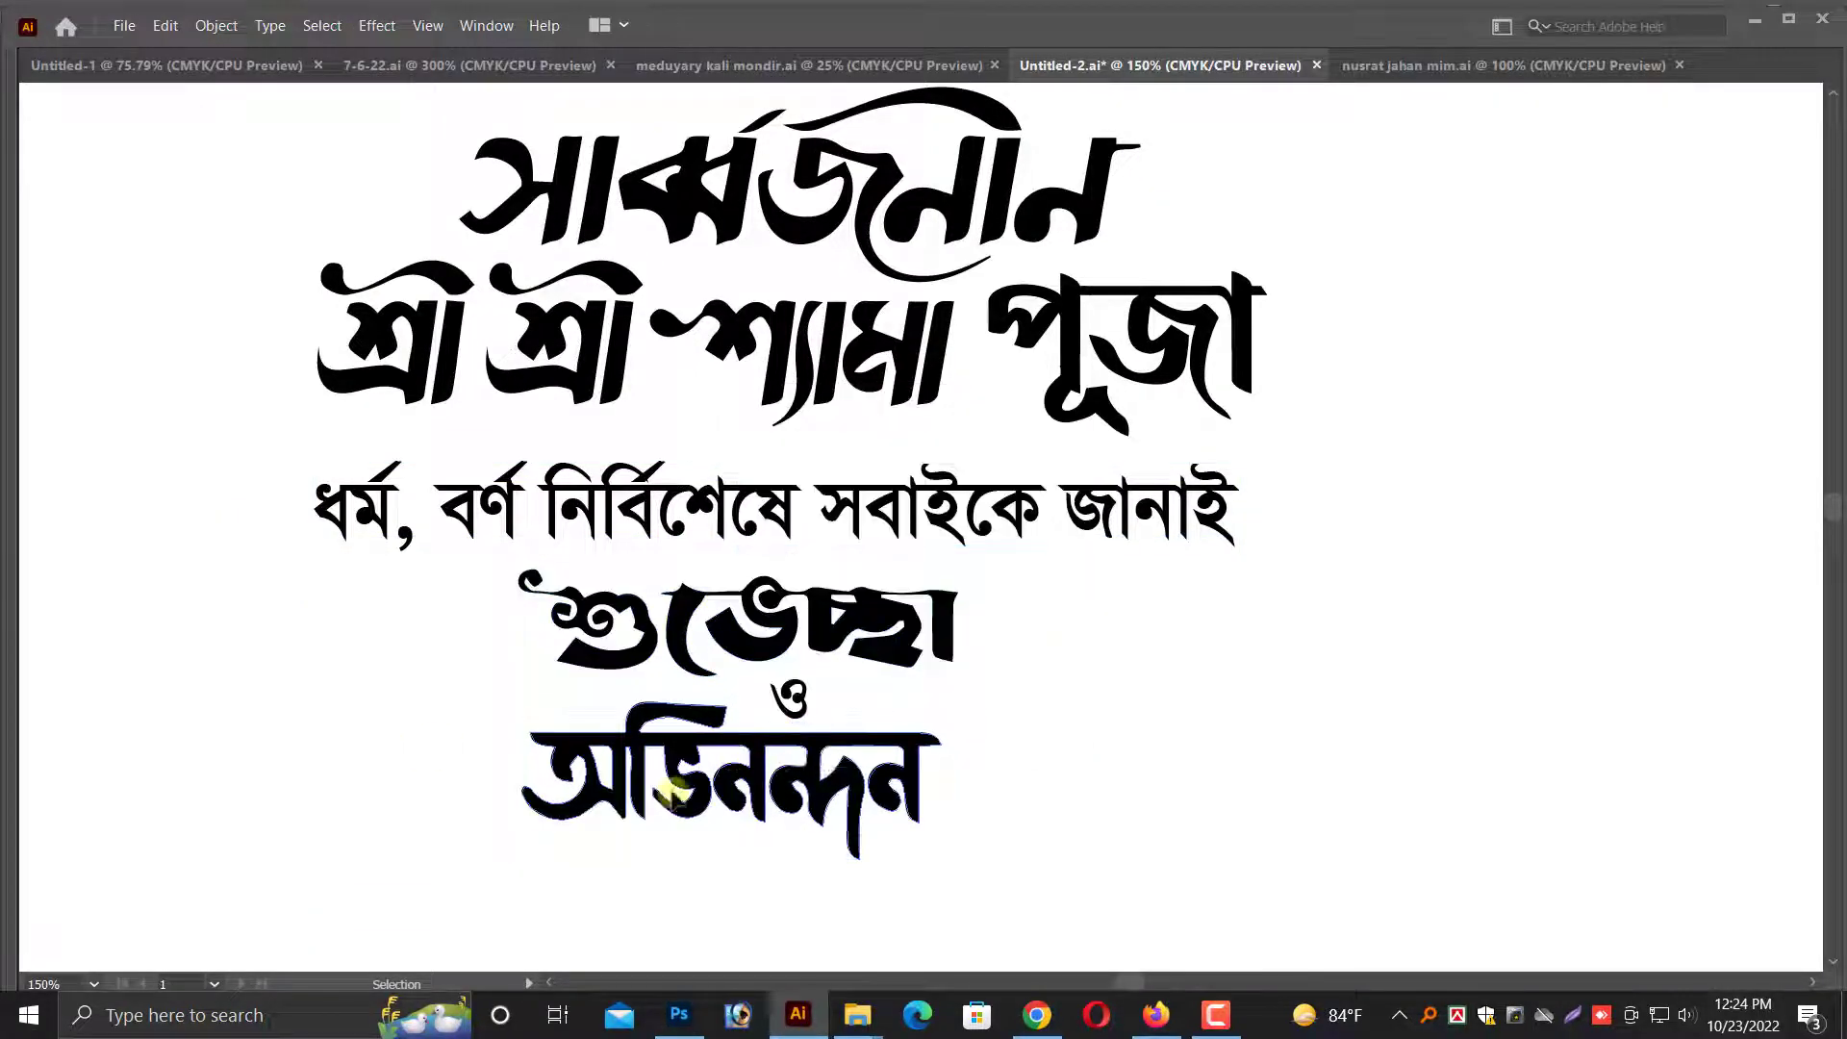
{"action": "left_click", "coordinate": [859, 784]}
{"action": "left_click_drag", "start_coordinate": [859, 784], "coordinate": [1347, 640]}
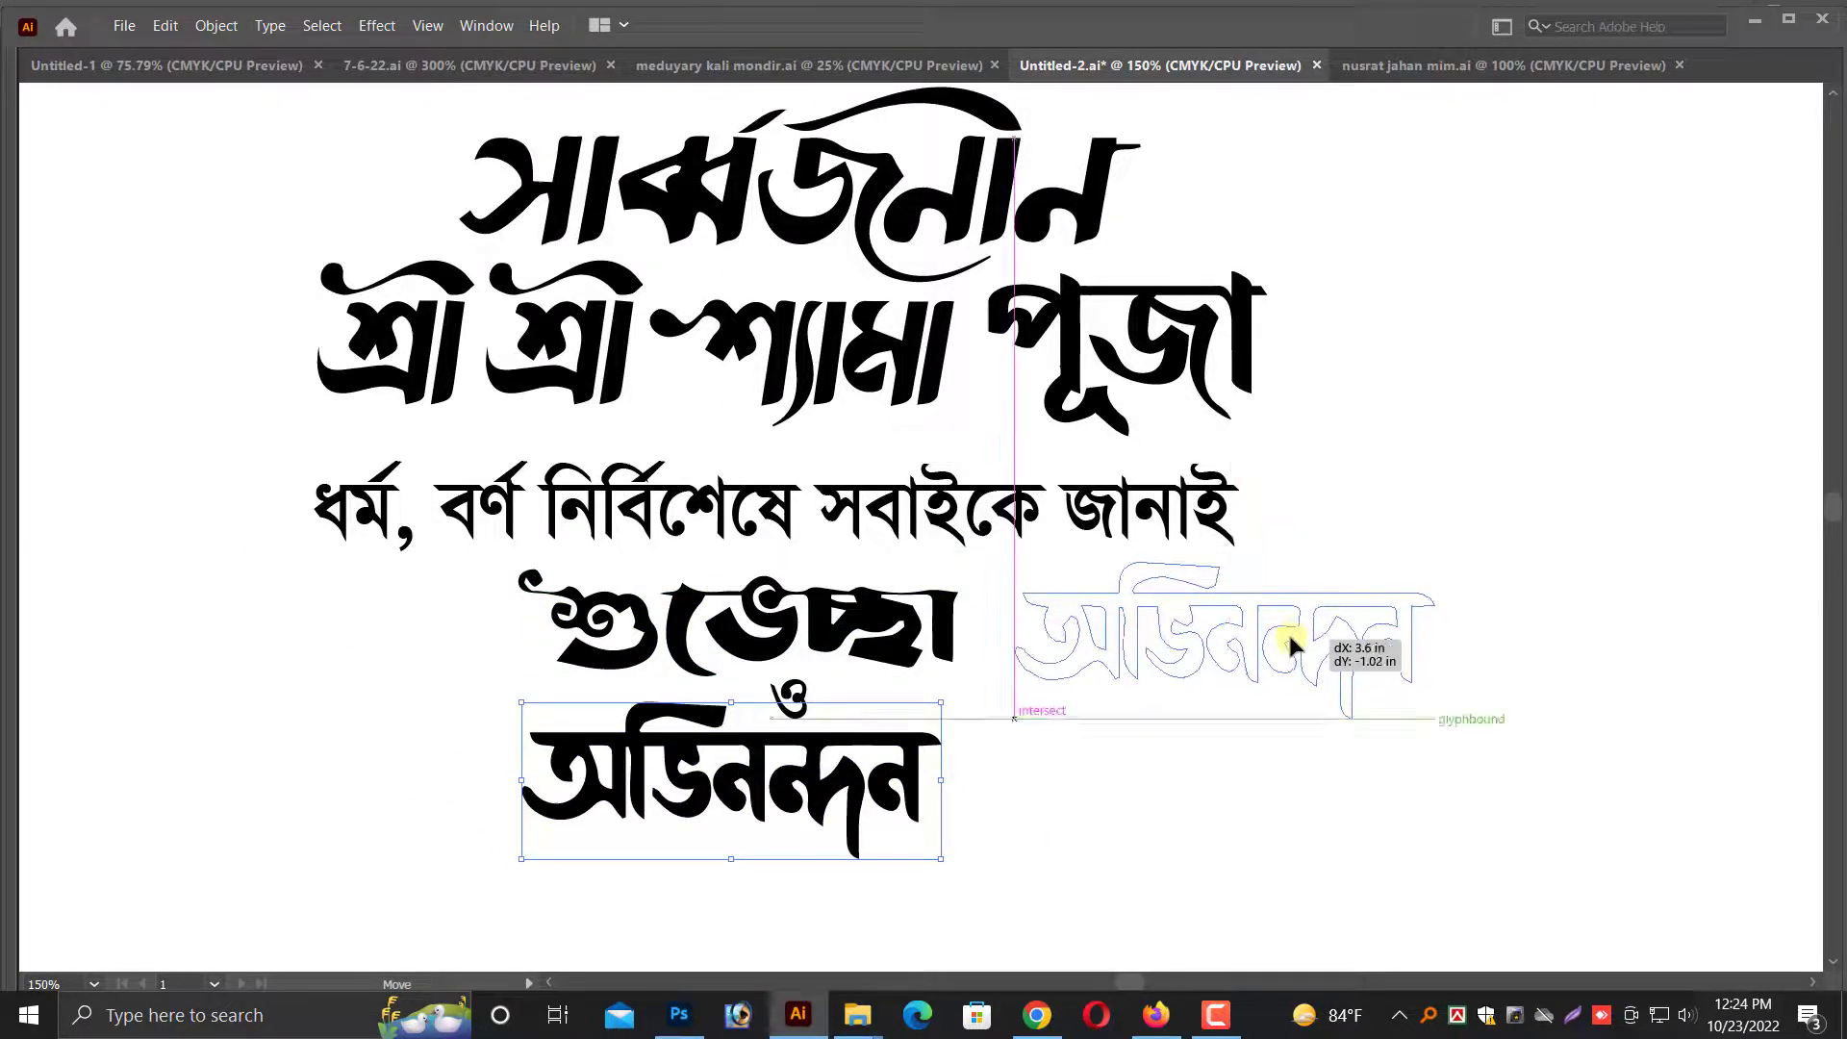
{"action": "key", "text": "ctrl+z"}
{"action": "left_click_drag", "start_coordinate": [384, 603], "coordinate": [1278, 833]}
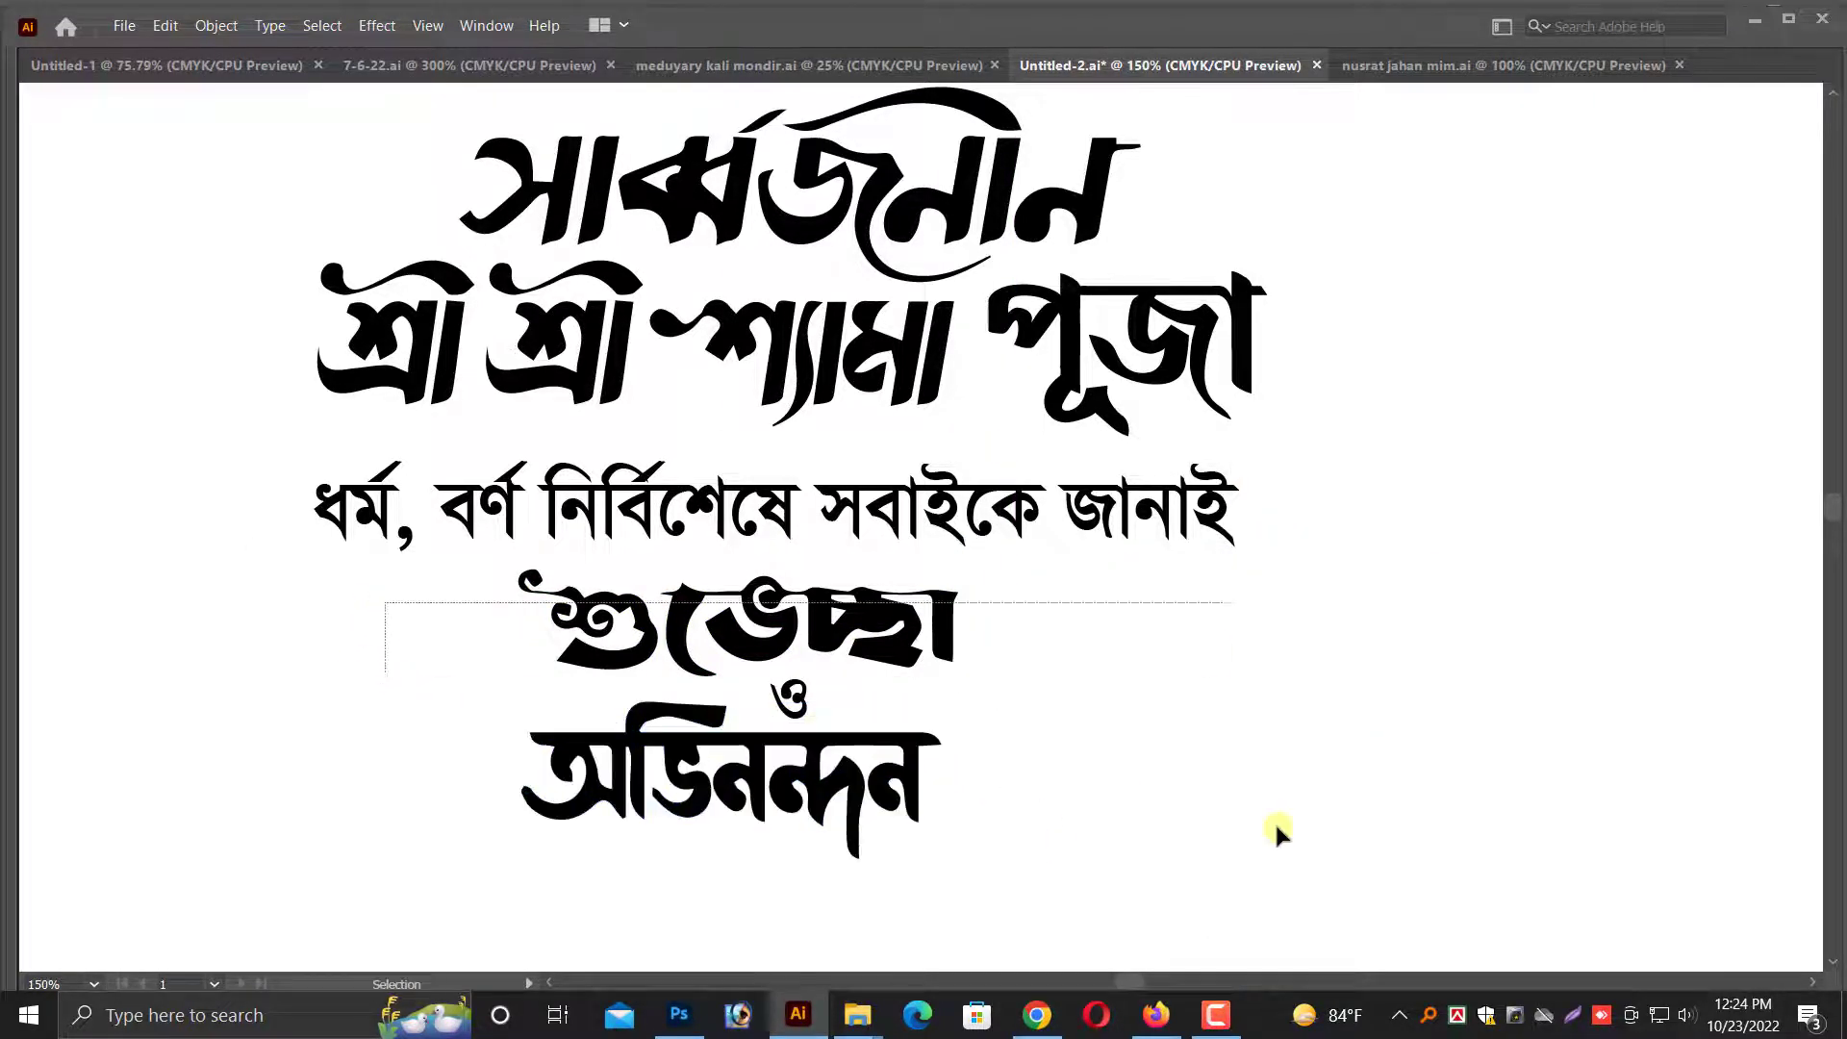
{"action": "scroll", "coordinate": [1185, 843], "scroll_direction": "down", "scroll_amount": 1}
{"action": "scroll", "coordinate": [956, 801], "scroll_direction": "down", "scroll_amount": 2}
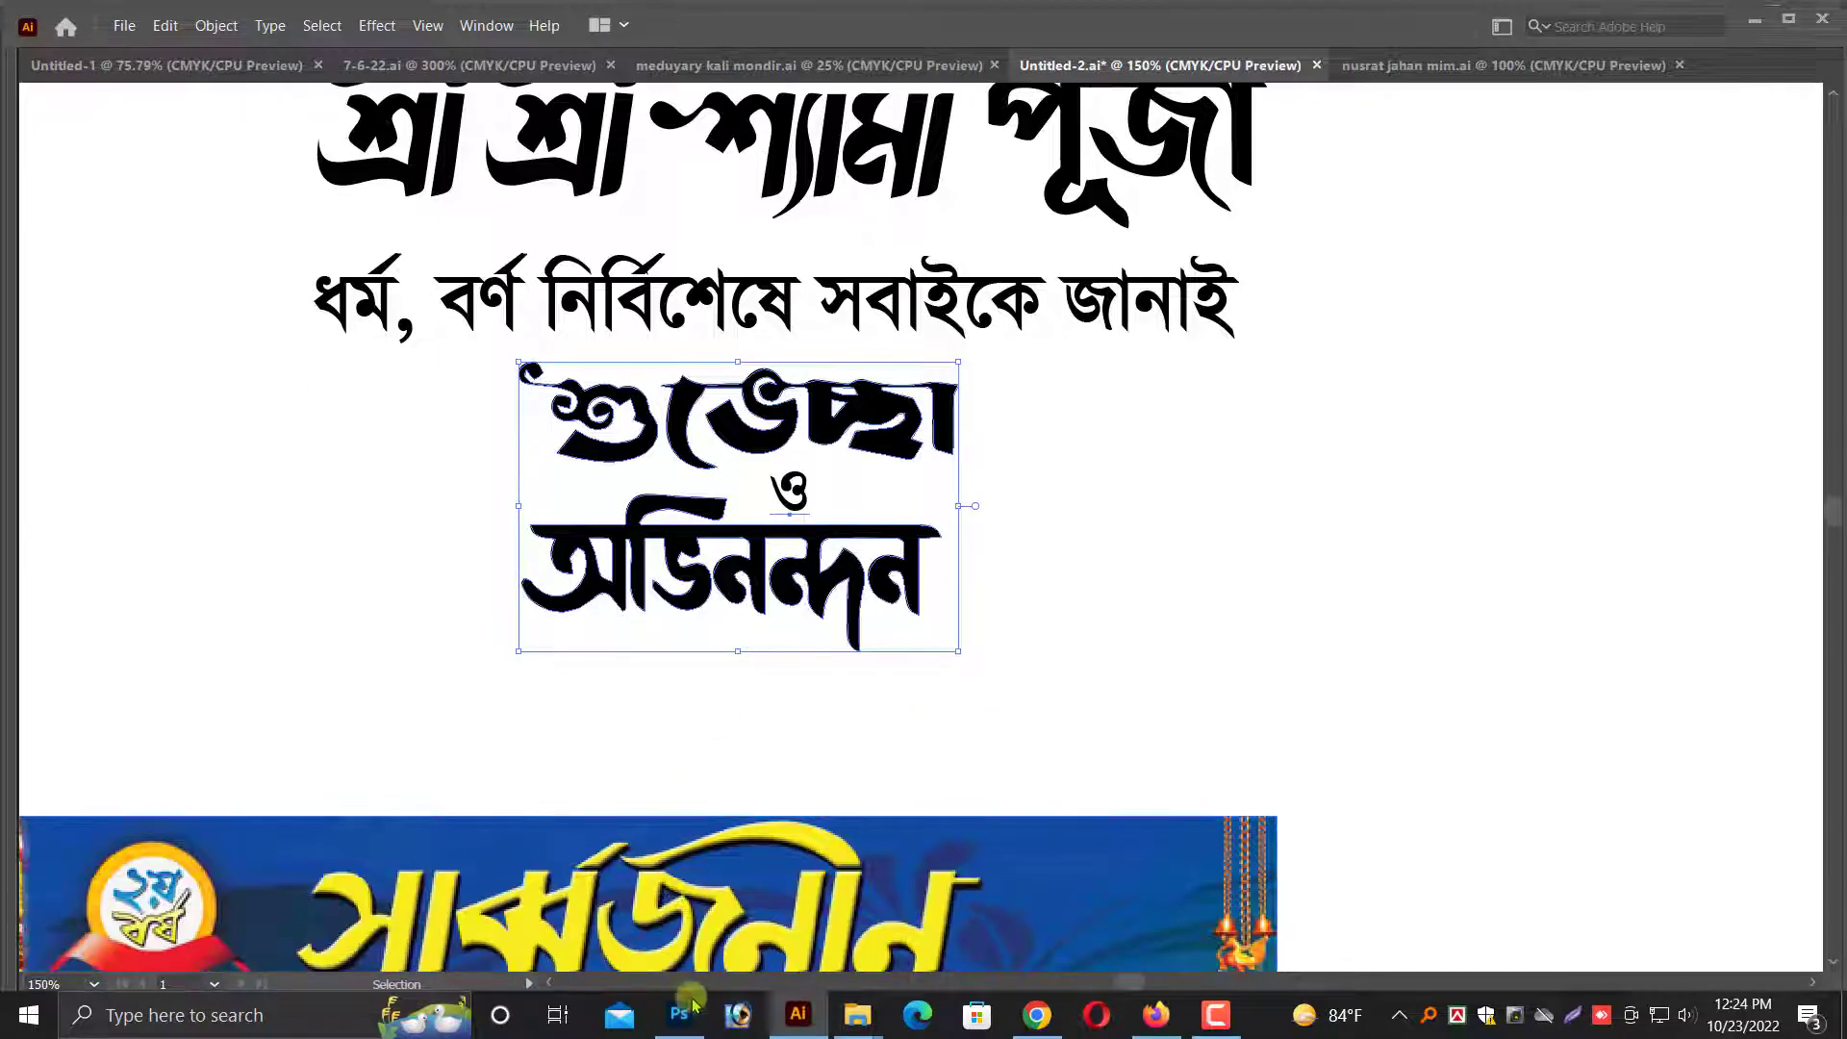
- Paste the greeting into the poster as pixels, enlarge it, then undo the trial
{"action": "key", "text": "alt+Tab"}
{"action": "key", "text": "ctrl+v"}
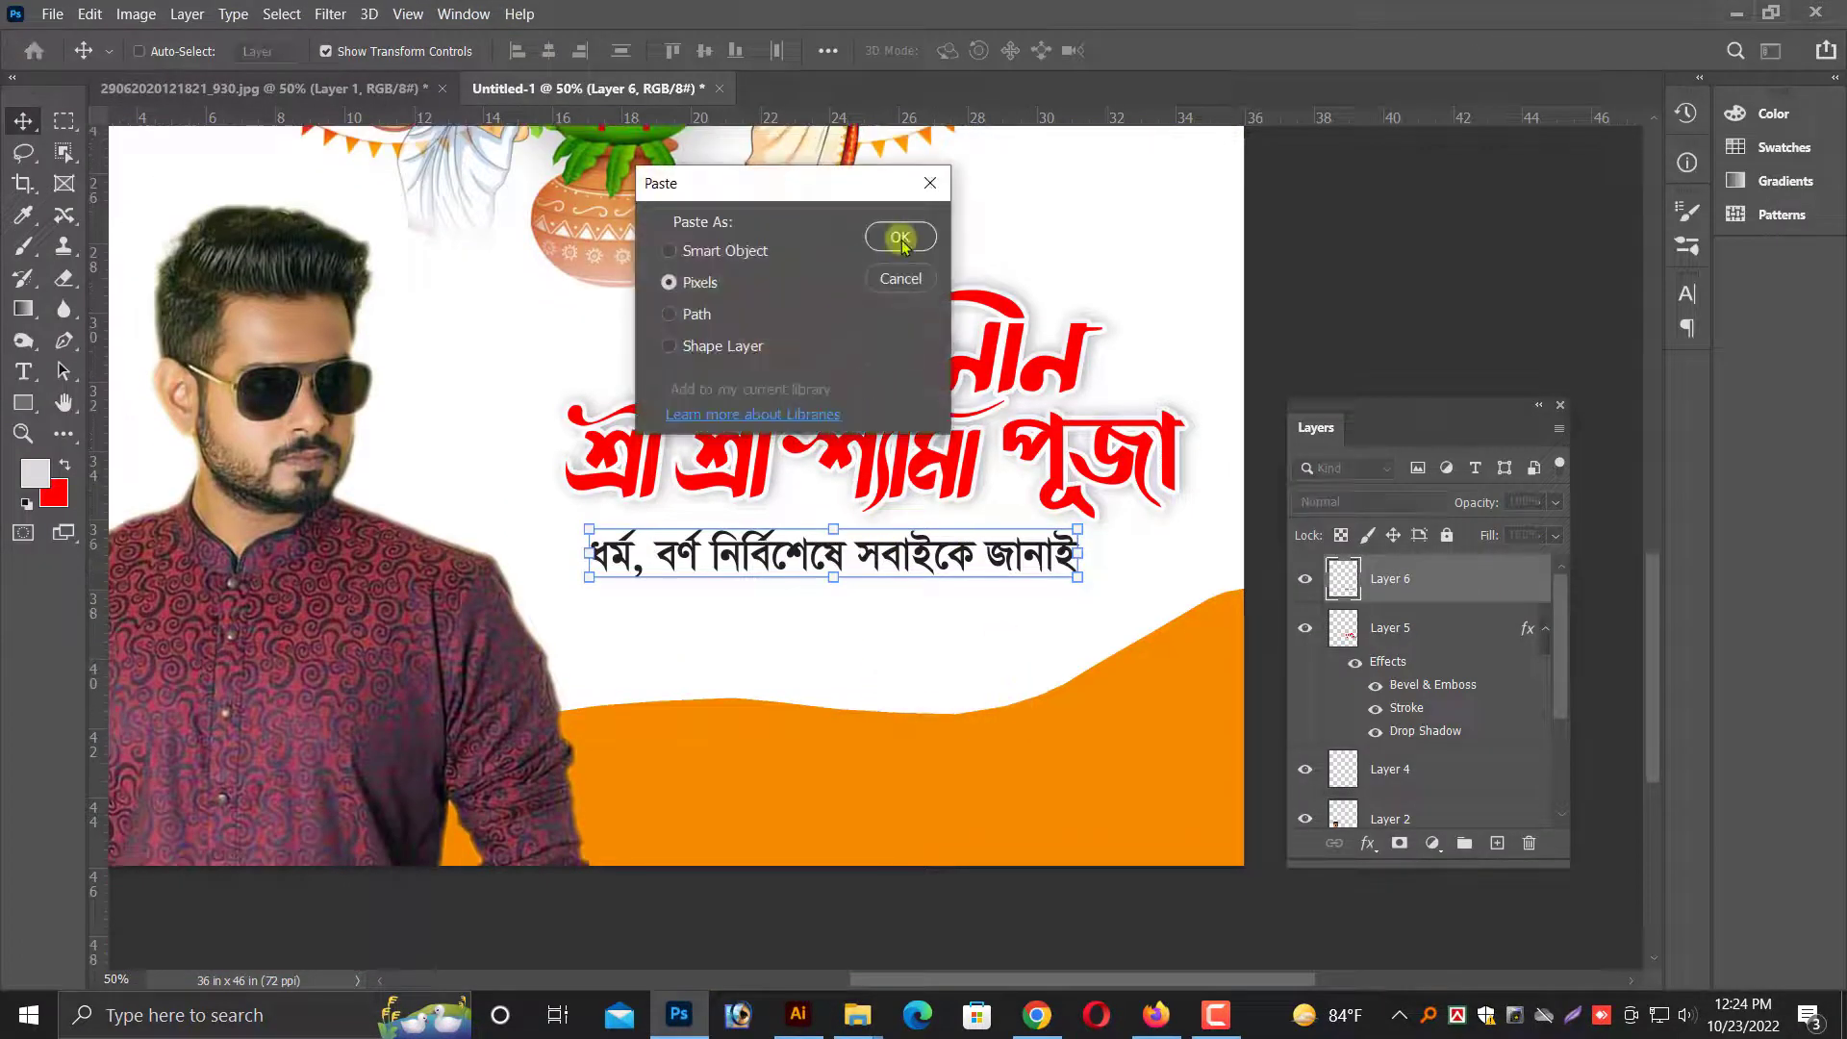
{"action": "left_click", "coordinate": [895, 239]}
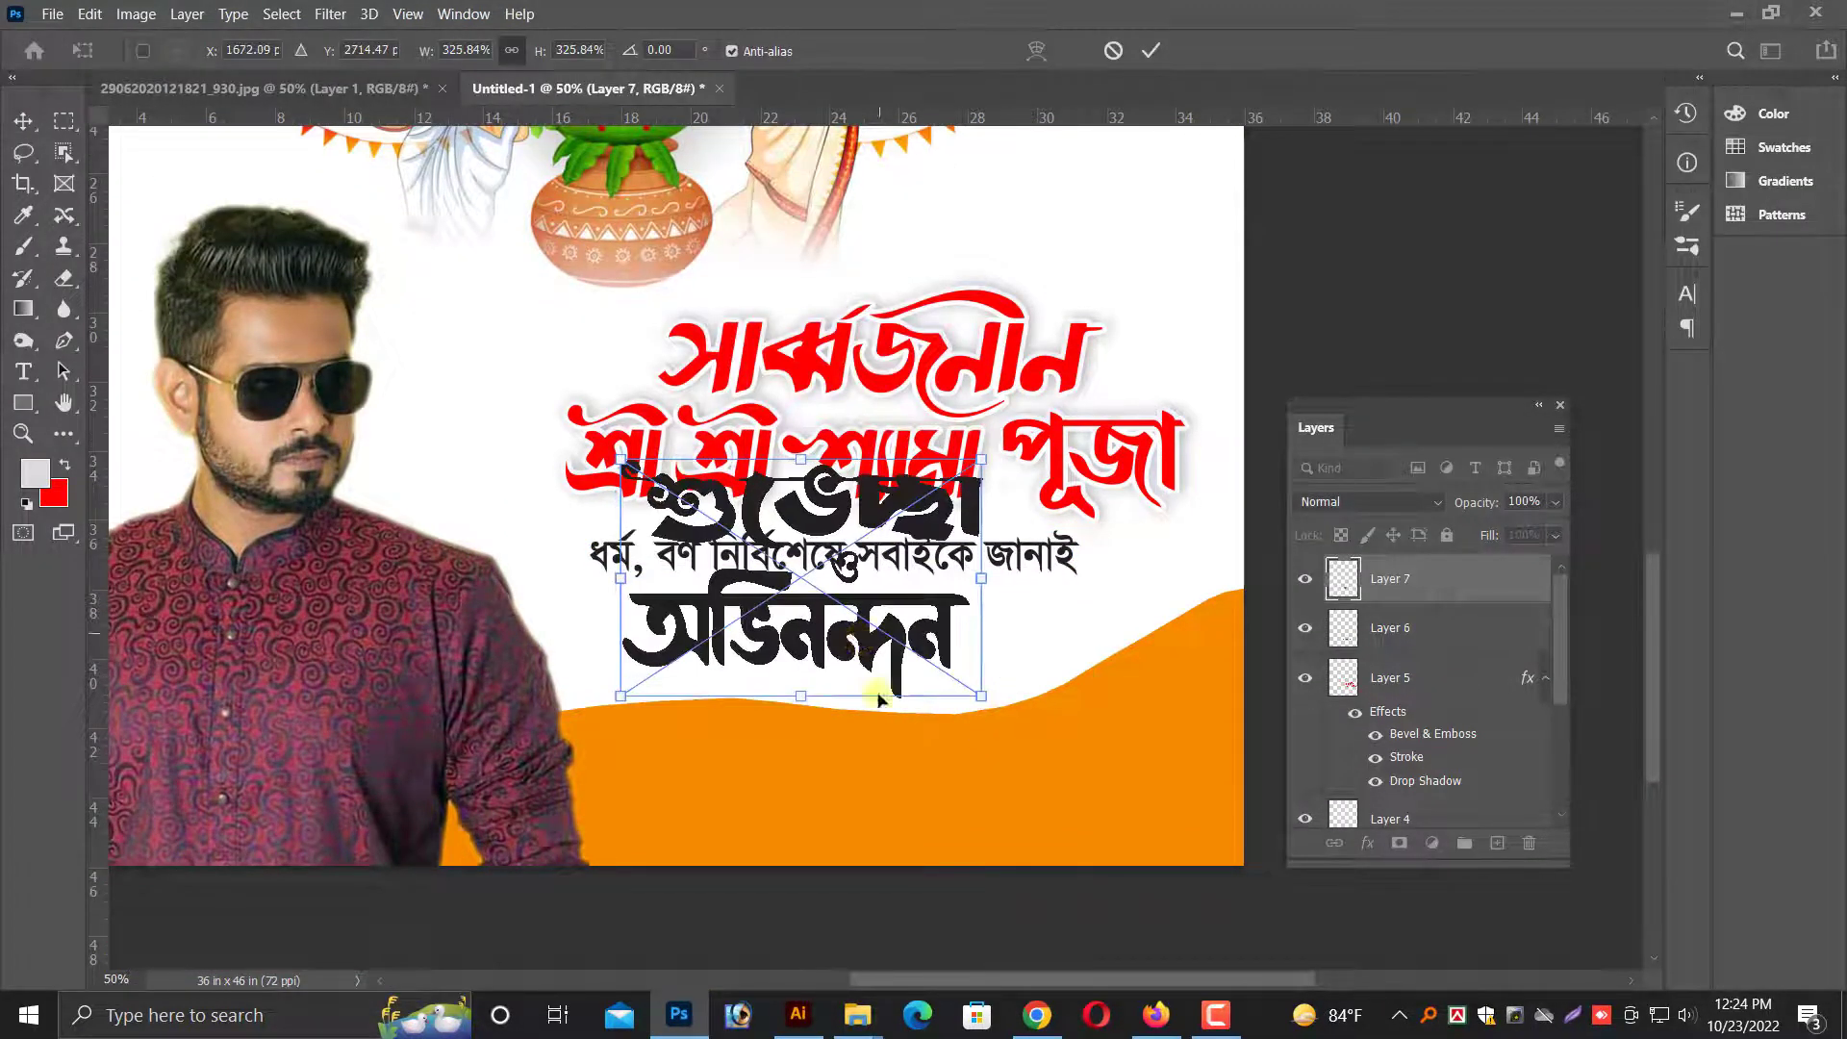
{"action": "left_click_drag", "start_coordinate": [688, 490], "coordinate": [895, 760]}
{"action": "key", "text": "Return"}
{"action": "key", "text": "ctrl+z"}
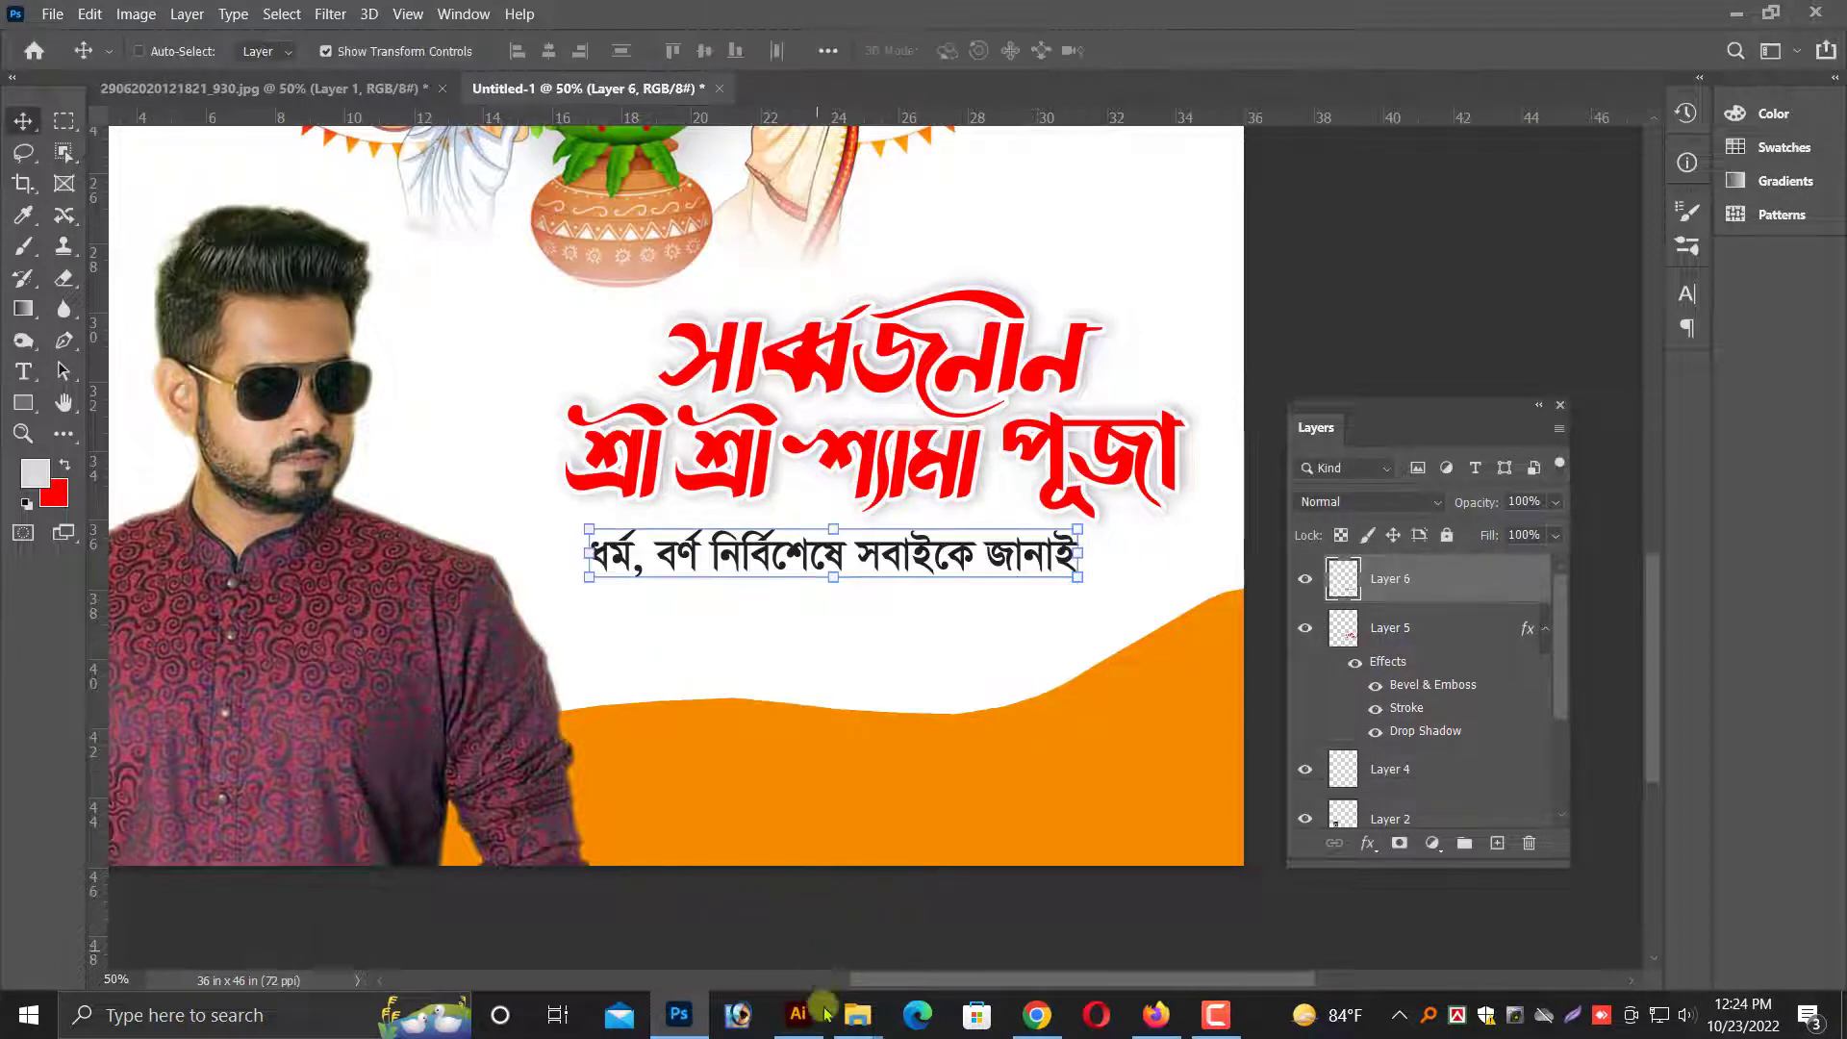
{"action": "key", "text": "alt+Tab"}
- Line up শুভেচ্ছা, ও and অভিনন্দন on a single row in Illustrator
{"action": "left_click", "coordinate": [808, 751]}
{"action": "scroll", "coordinate": [717, 731], "scroll_direction": "up", "scroll_amount": 2}
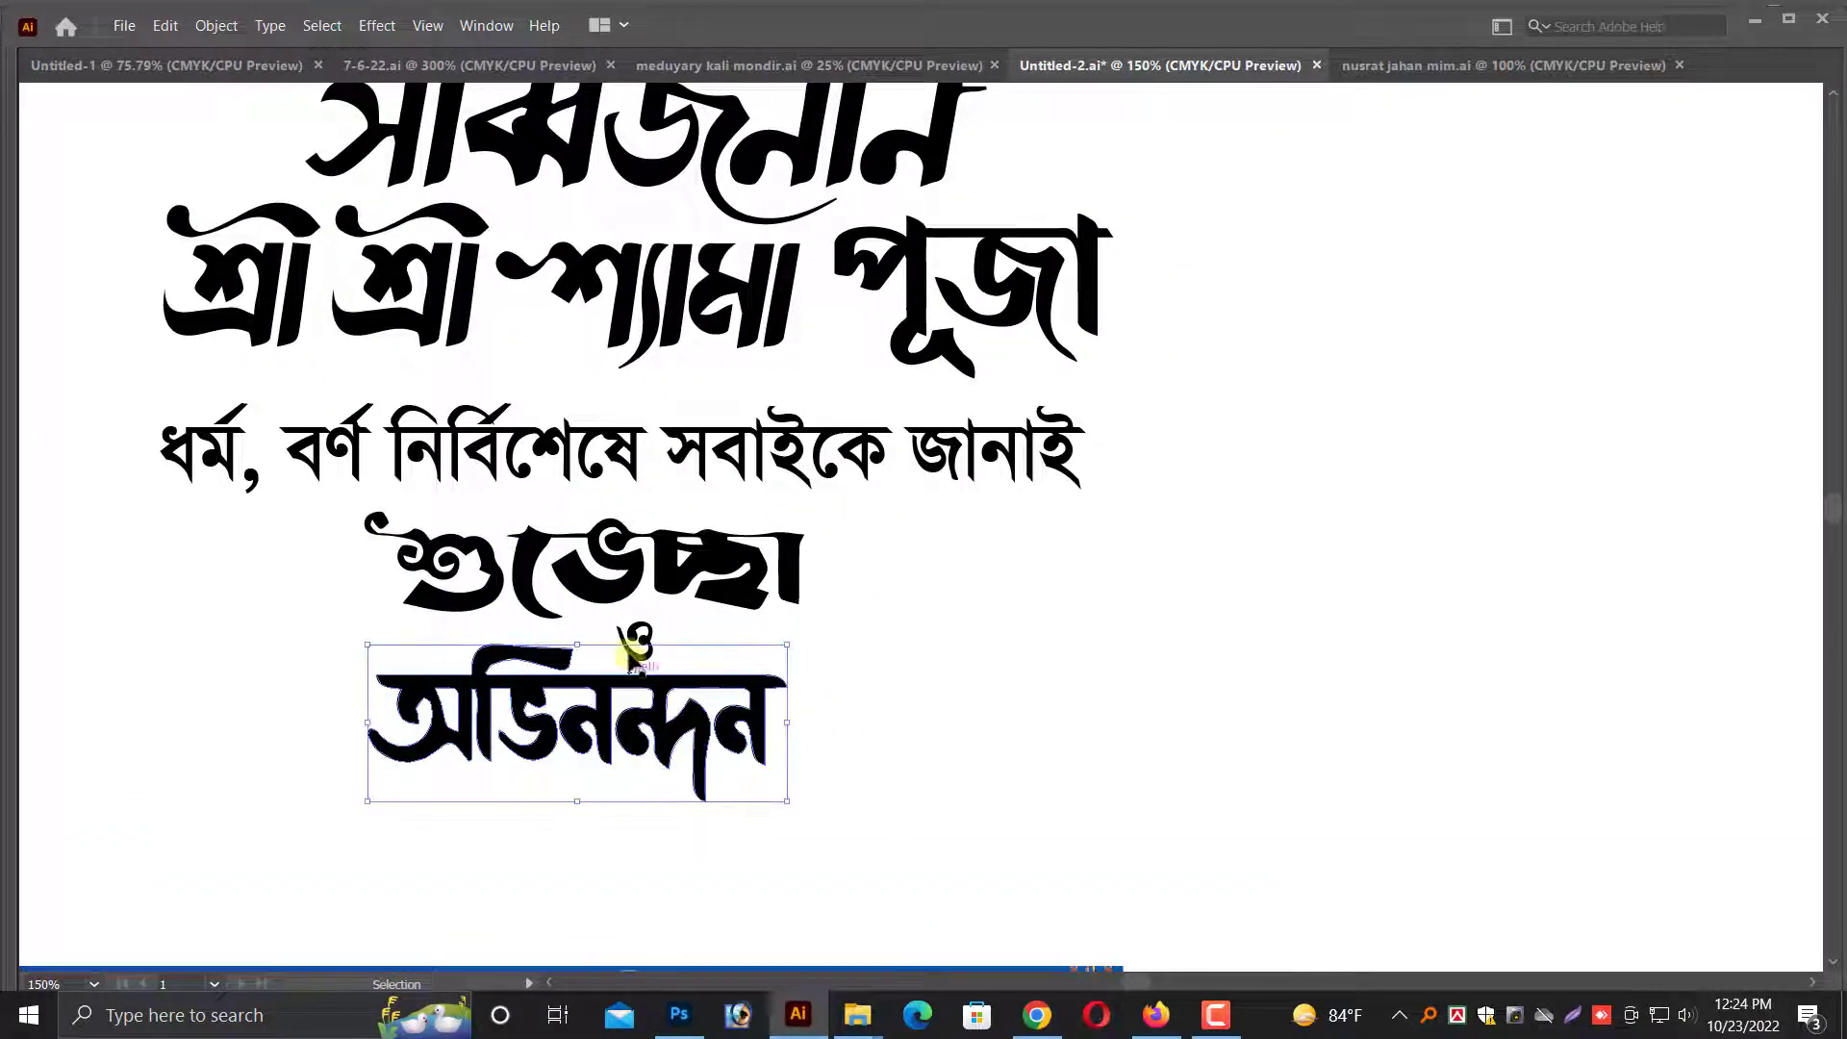
{"action": "left_click_drag", "start_coordinate": [620, 654], "coordinate": [1098, 539]}
{"action": "scroll", "coordinate": [950, 490], "scroll_direction": "up", "scroll_amount": 3}
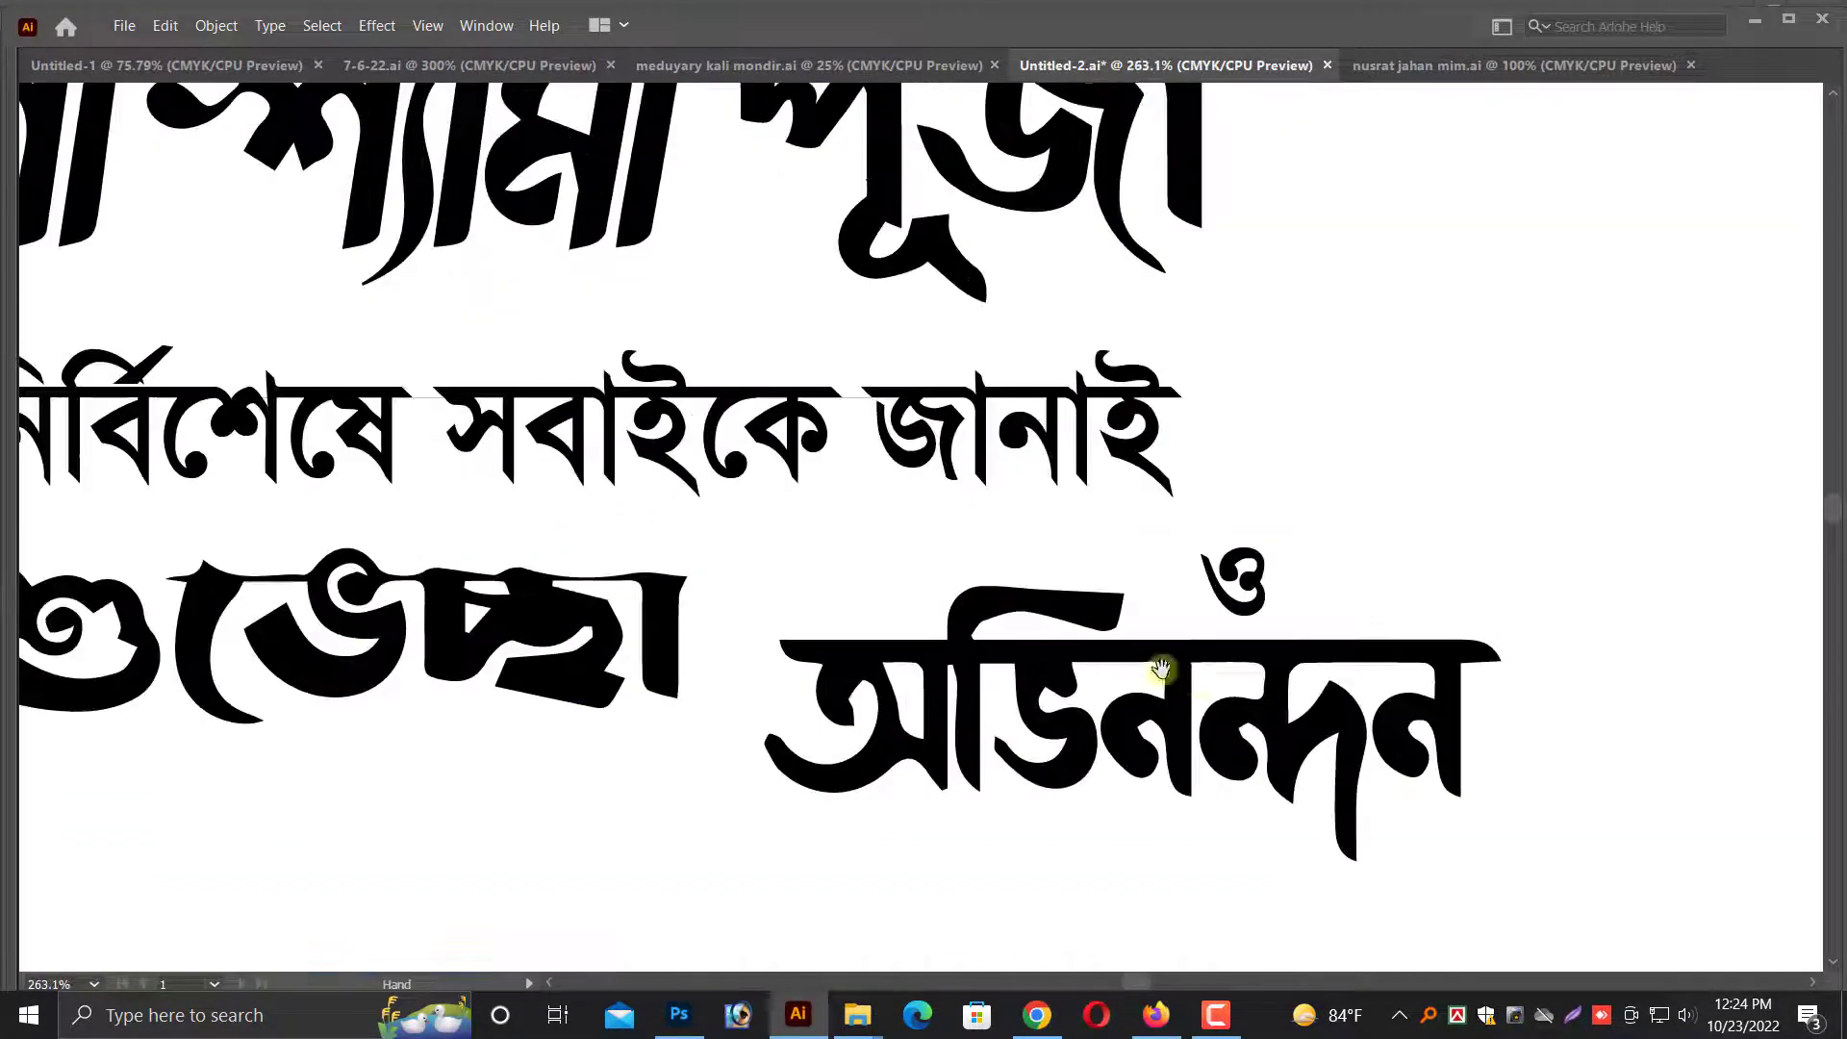
{"action": "mouse_move", "coordinate": [1135, 626]}
{"action": "left_mouse_down"}
{"action": "mouse_move", "coordinate": [760, 685]}
{"action": "mouse_move", "coordinate": [784, 669]}
{"action": "left_mouse_up"}
{"action": "mouse_move", "coordinate": [967, 685]}
{"action": "left_mouse_down"}
{"action": "mouse_move", "coordinate": [1029, 643]}
{"action": "mouse_move", "coordinate": [1346, 816]}
{"action": "left_mouse_up"}
{"action": "scroll", "coordinate": [1030, 643], "scroll_direction": "down", "scroll_amount": 2, "text": "alt"}
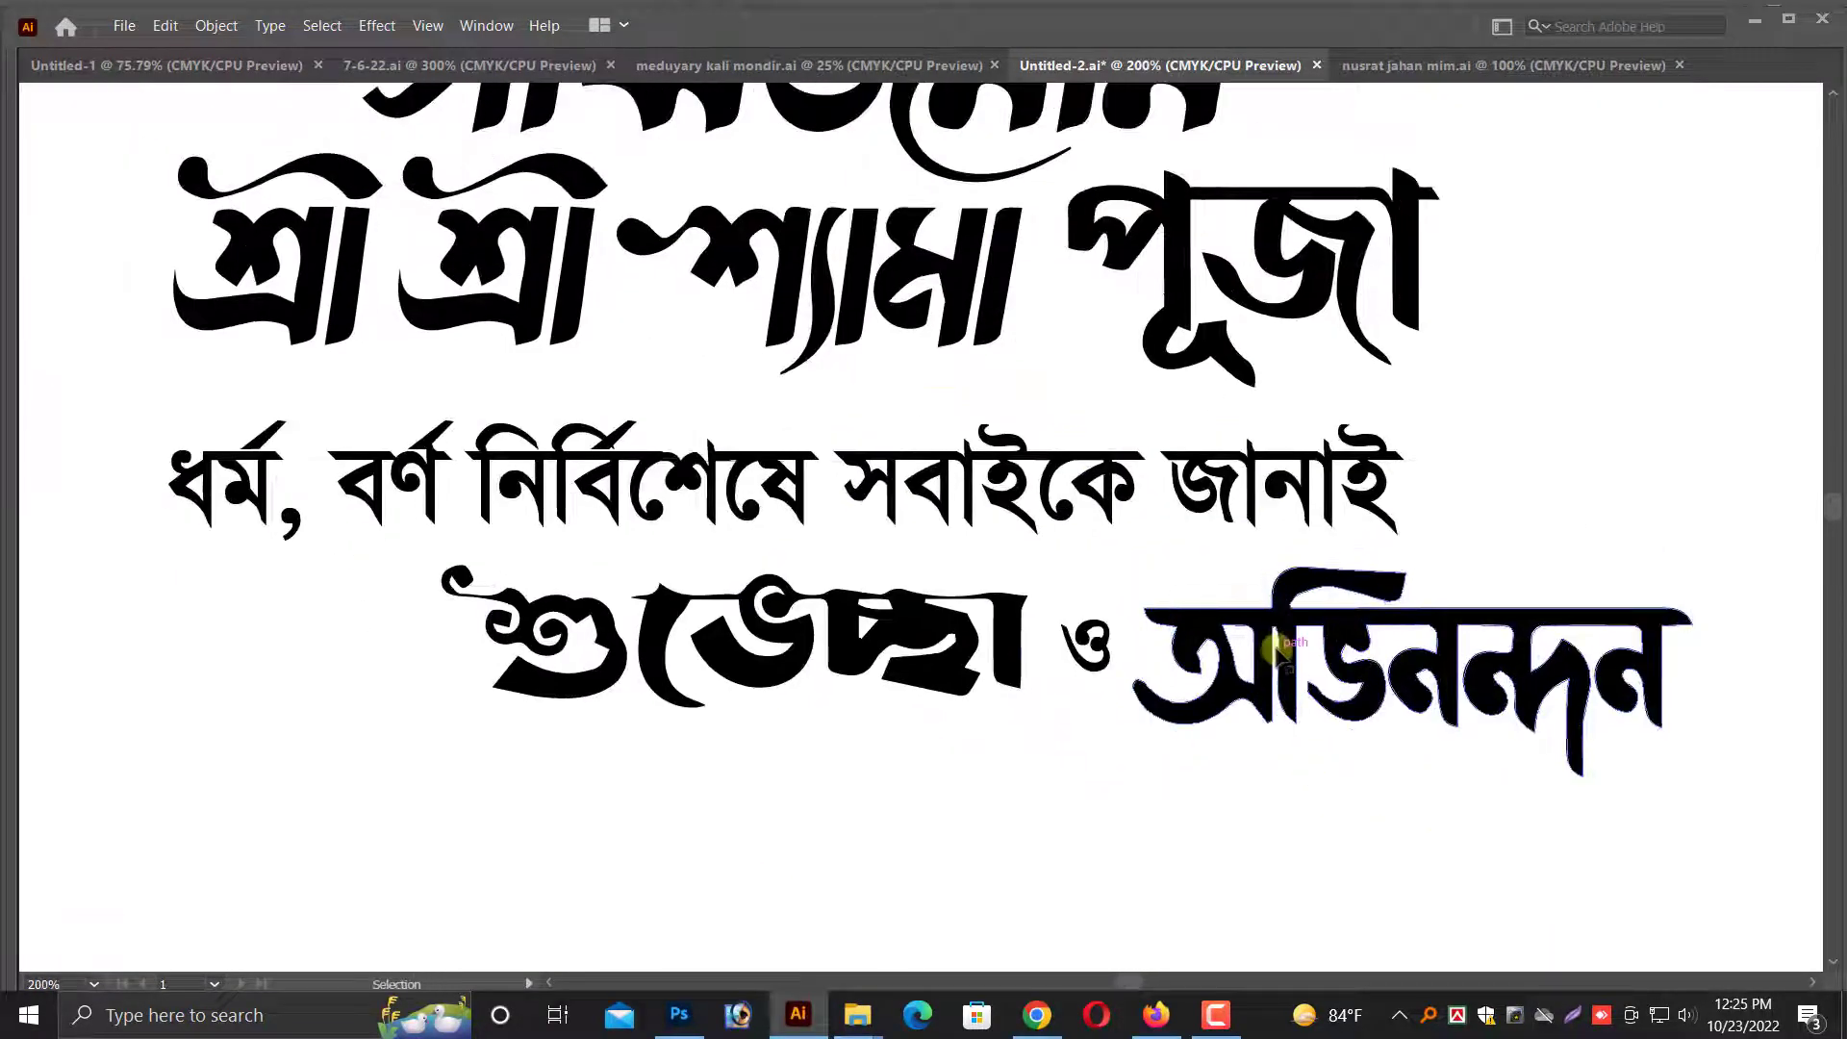
{"action": "left_click_drag", "start_coordinate": [1279, 632], "coordinate": [1279, 622]}
{"action": "left_click", "coordinate": [1114, 640]}
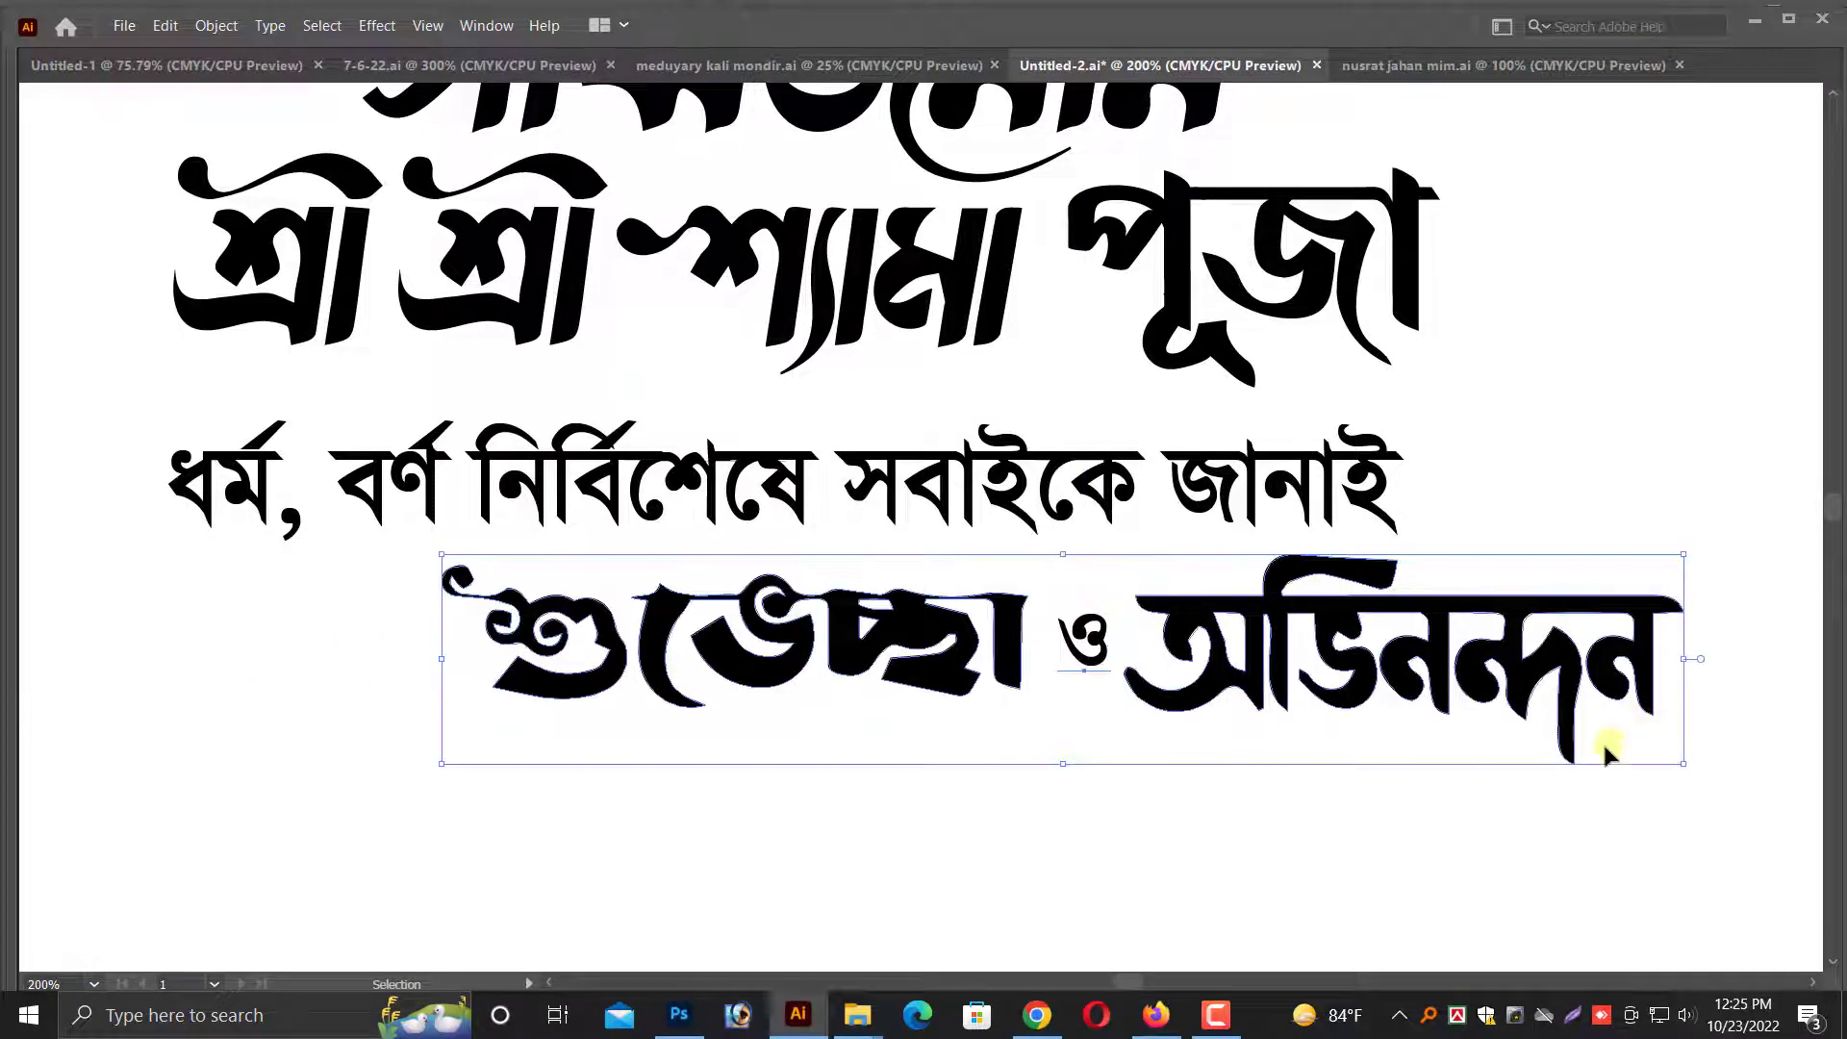
{"action": "left_click", "coordinate": [707, 1014]}
- Paste the one-line greeting as pixels and place it below the subtitle
{"action": "key", "text": "ctrl+v"}
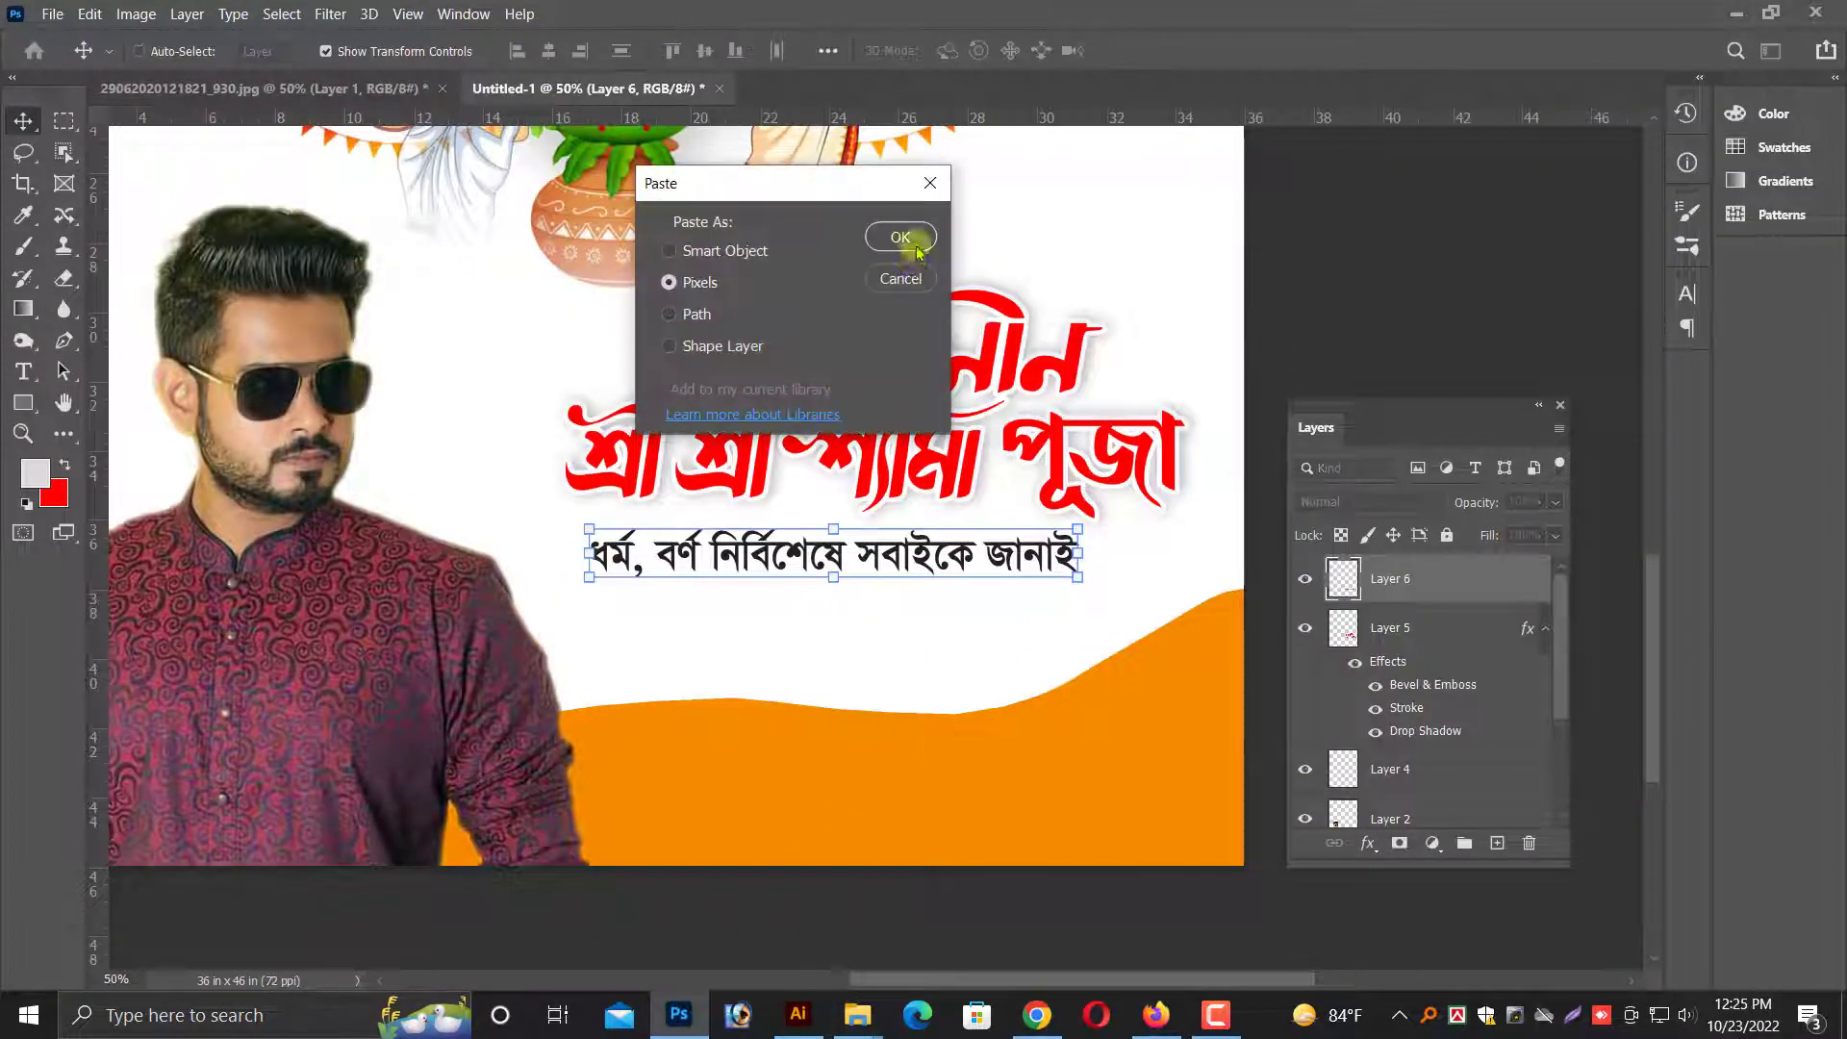
{"action": "left_click", "coordinate": [900, 242]}
{"action": "left_click_drag", "start_coordinate": [1029, 519], "coordinate": [1019, 644]}
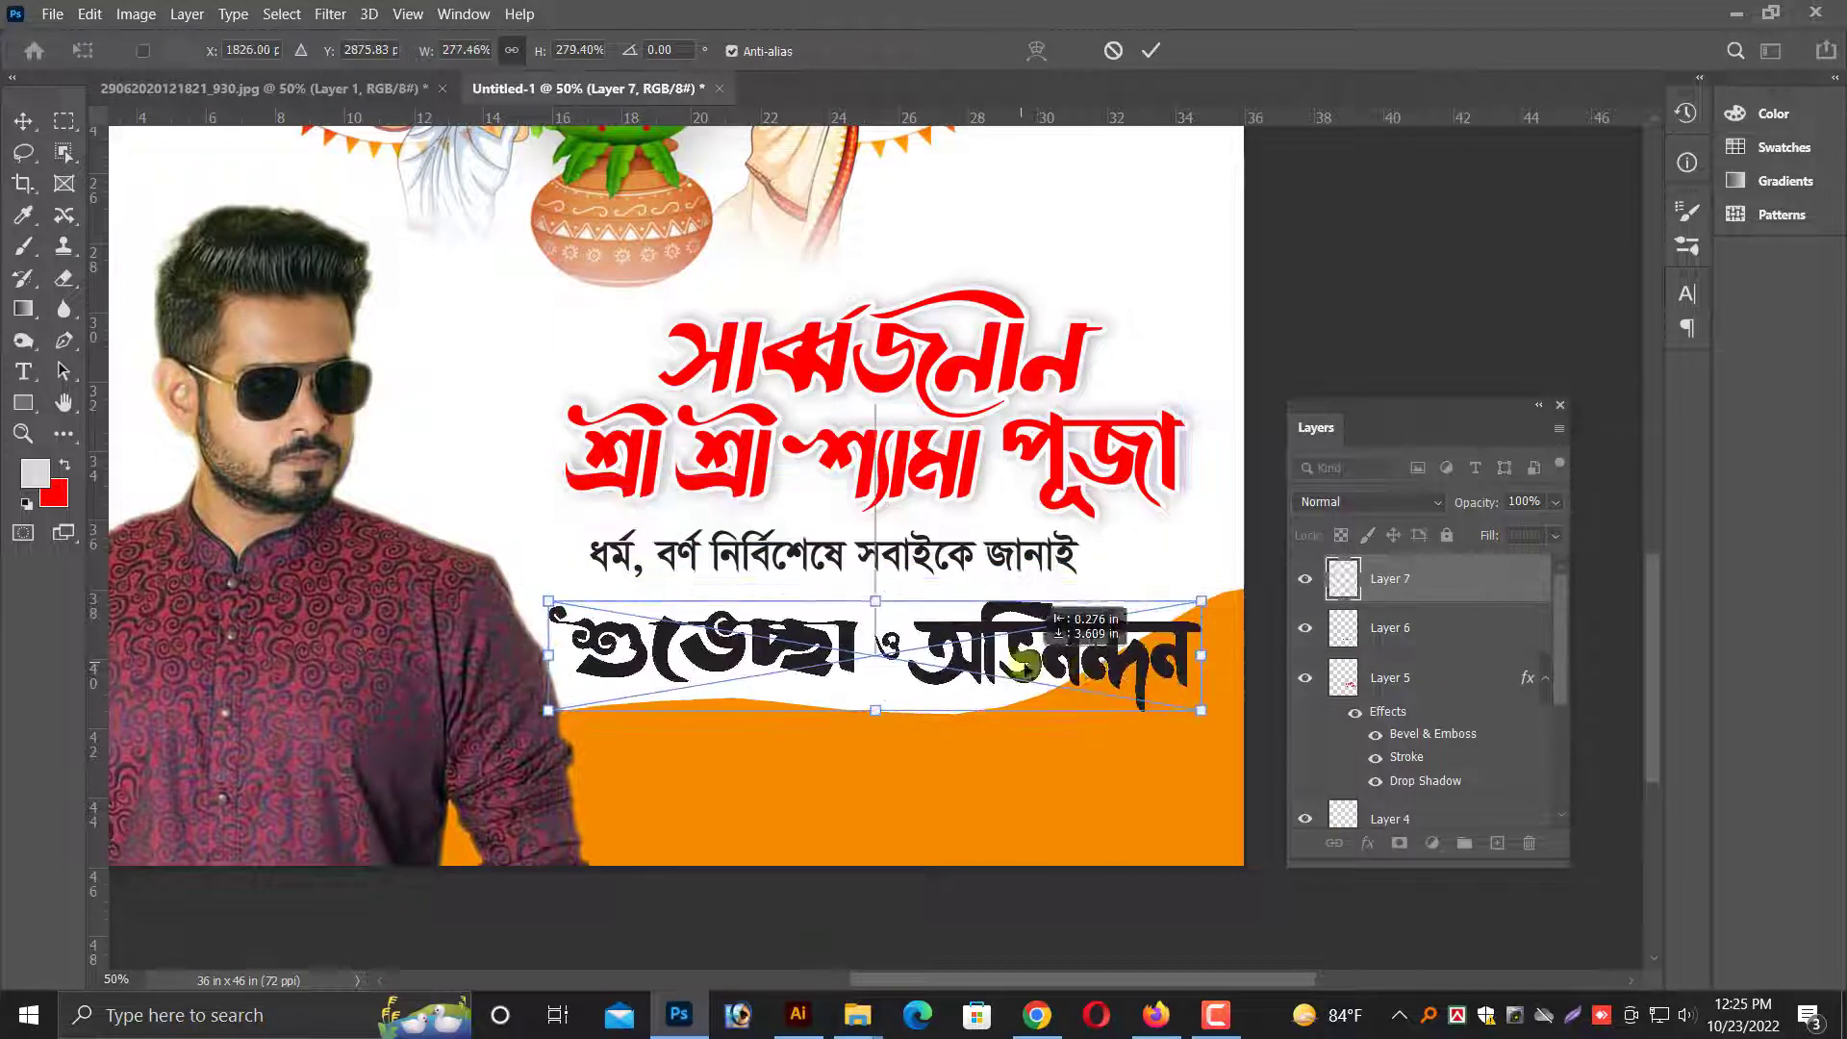
{"action": "key", "text": "Return"}
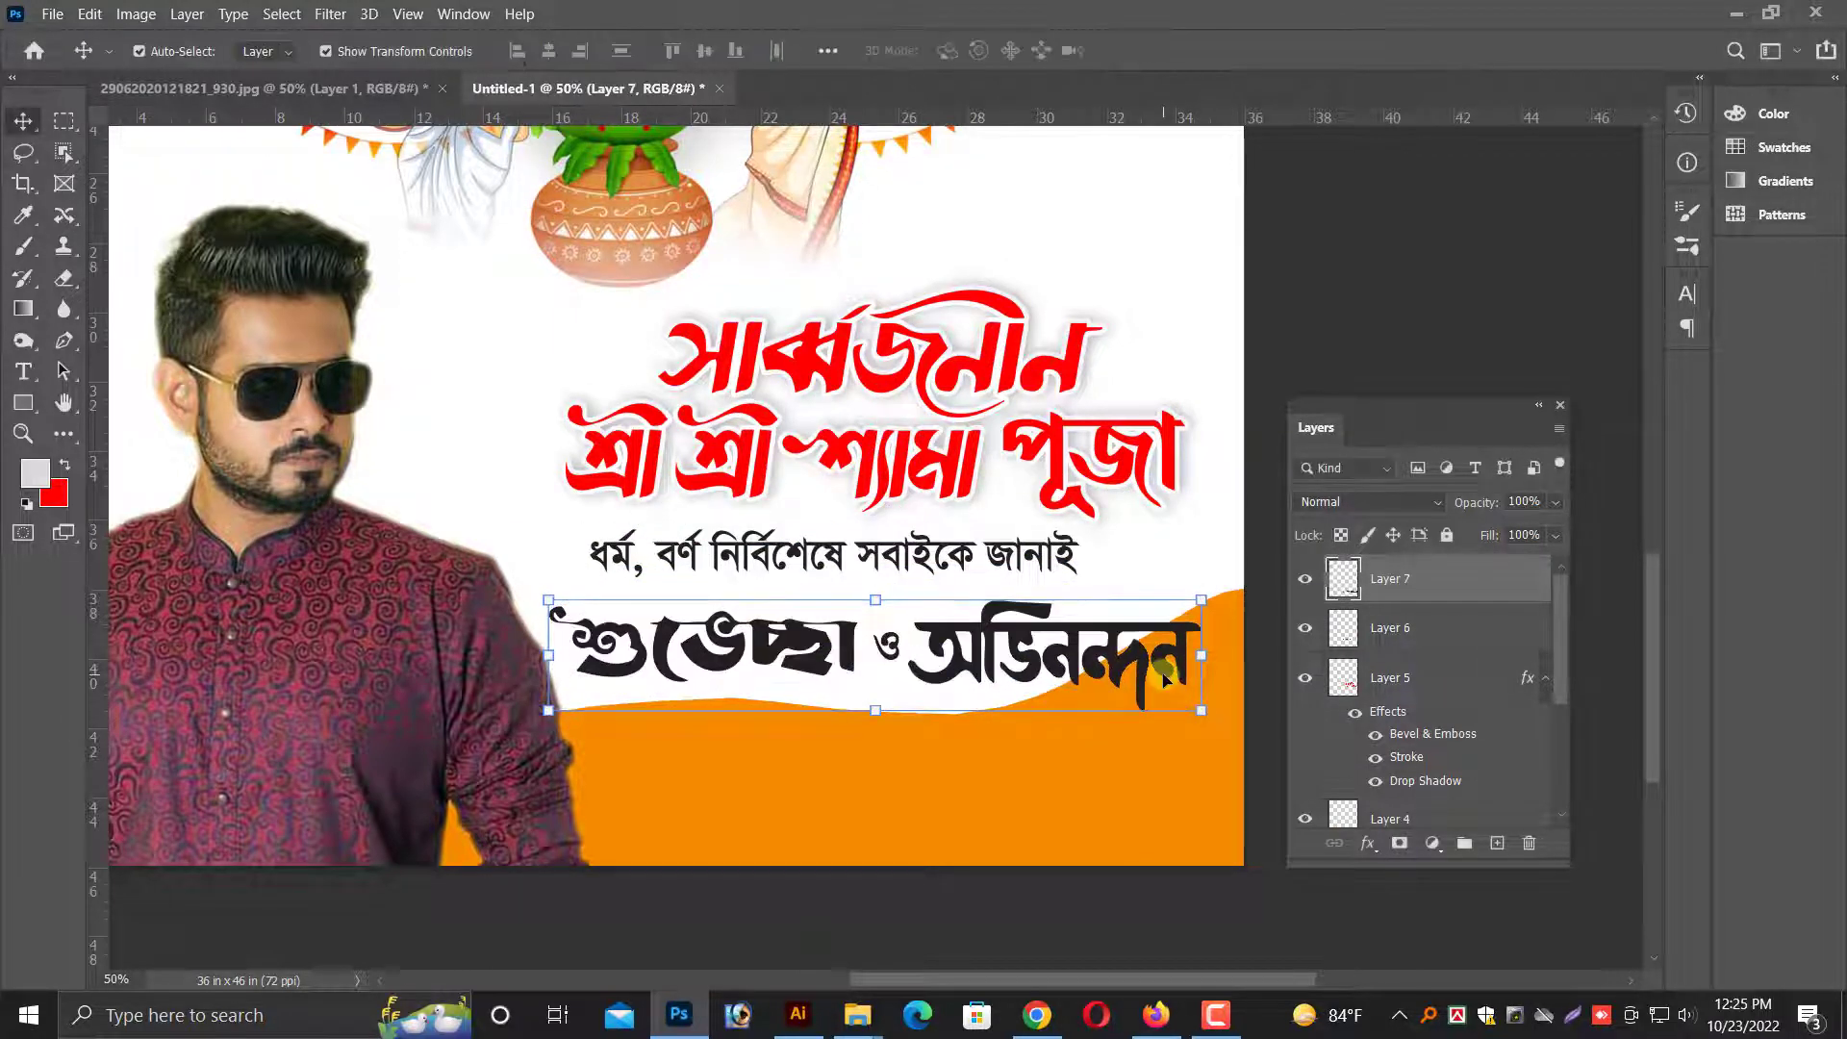
{"action": "scroll", "coordinate": [998, 765], "scroll_direction": "up", "scroll_amount": 1}
{"action": "scroll", "coordinate": [998, 765], "scroll_direction": "up", "scroll_amount": 3}
{"action": "key", "text": "ctrl+minus"}
{"action": "key", "text": "ctrl+minus"}
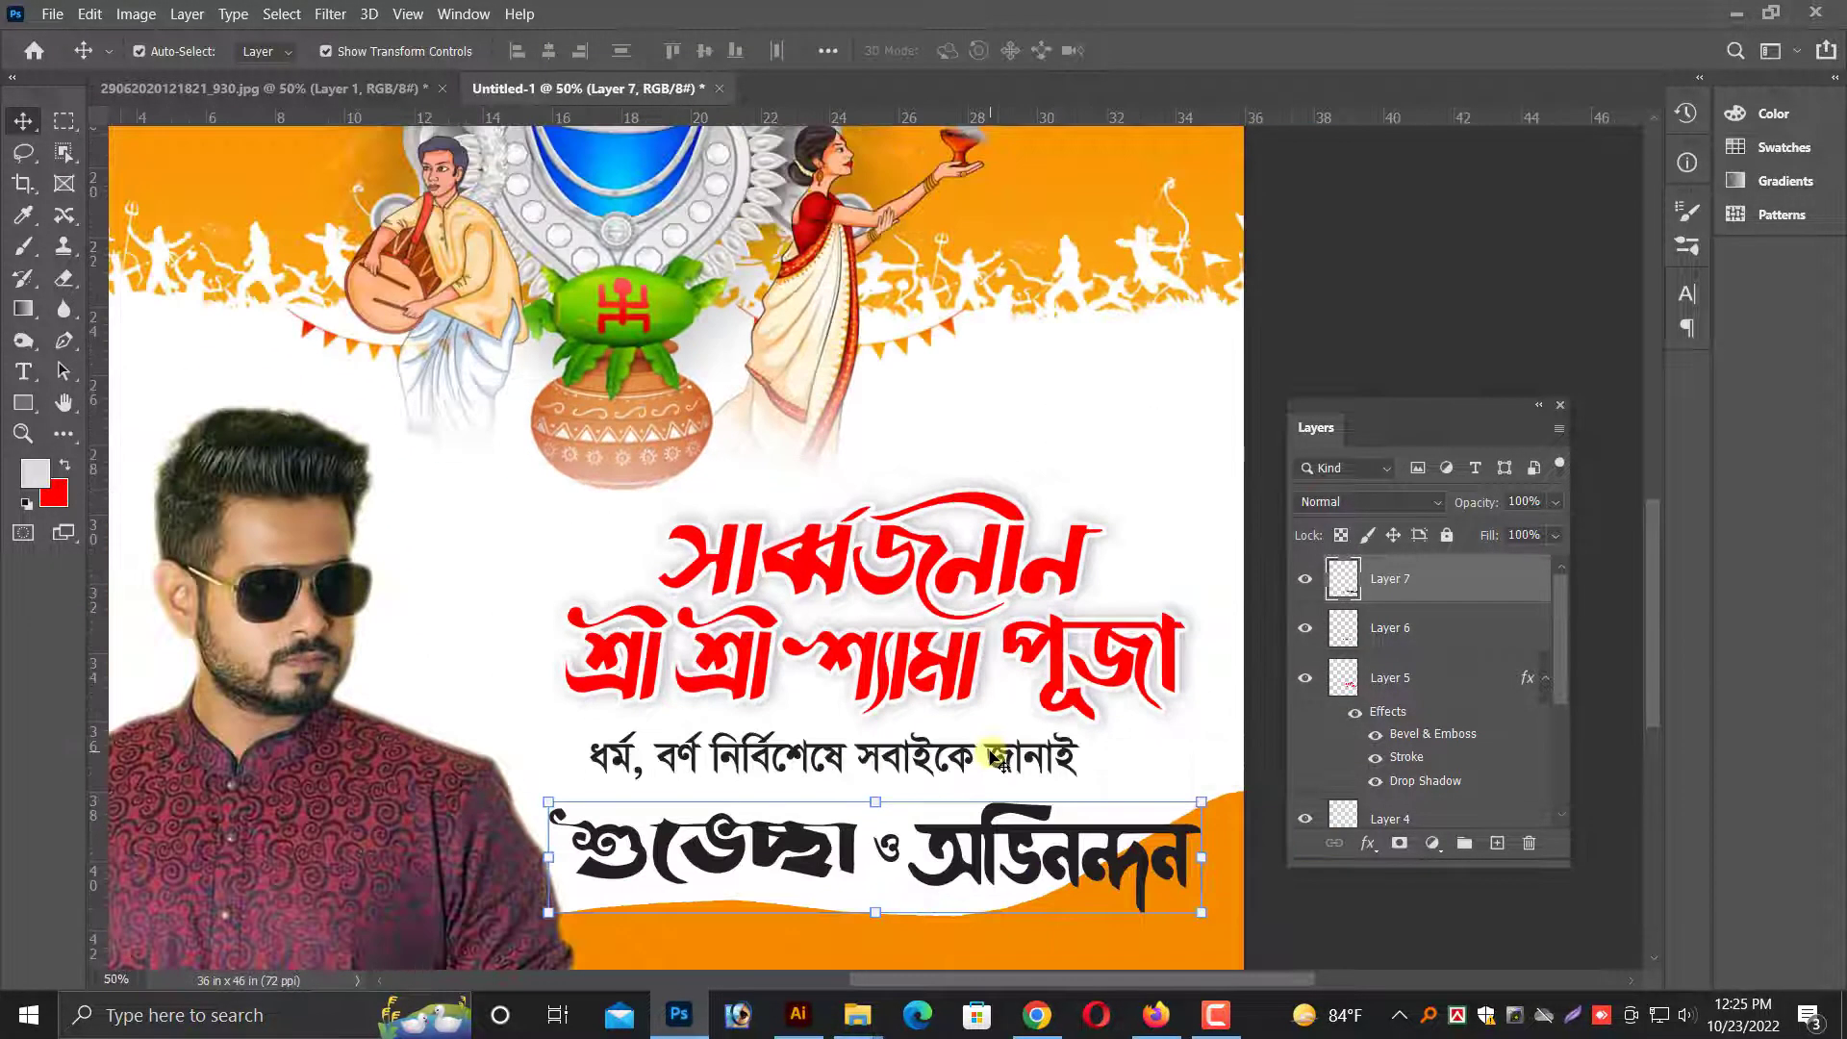
{"action": "scroll", "coordinate": [904, 654], "scroll_direction": "up", "scroll_amount": 2}
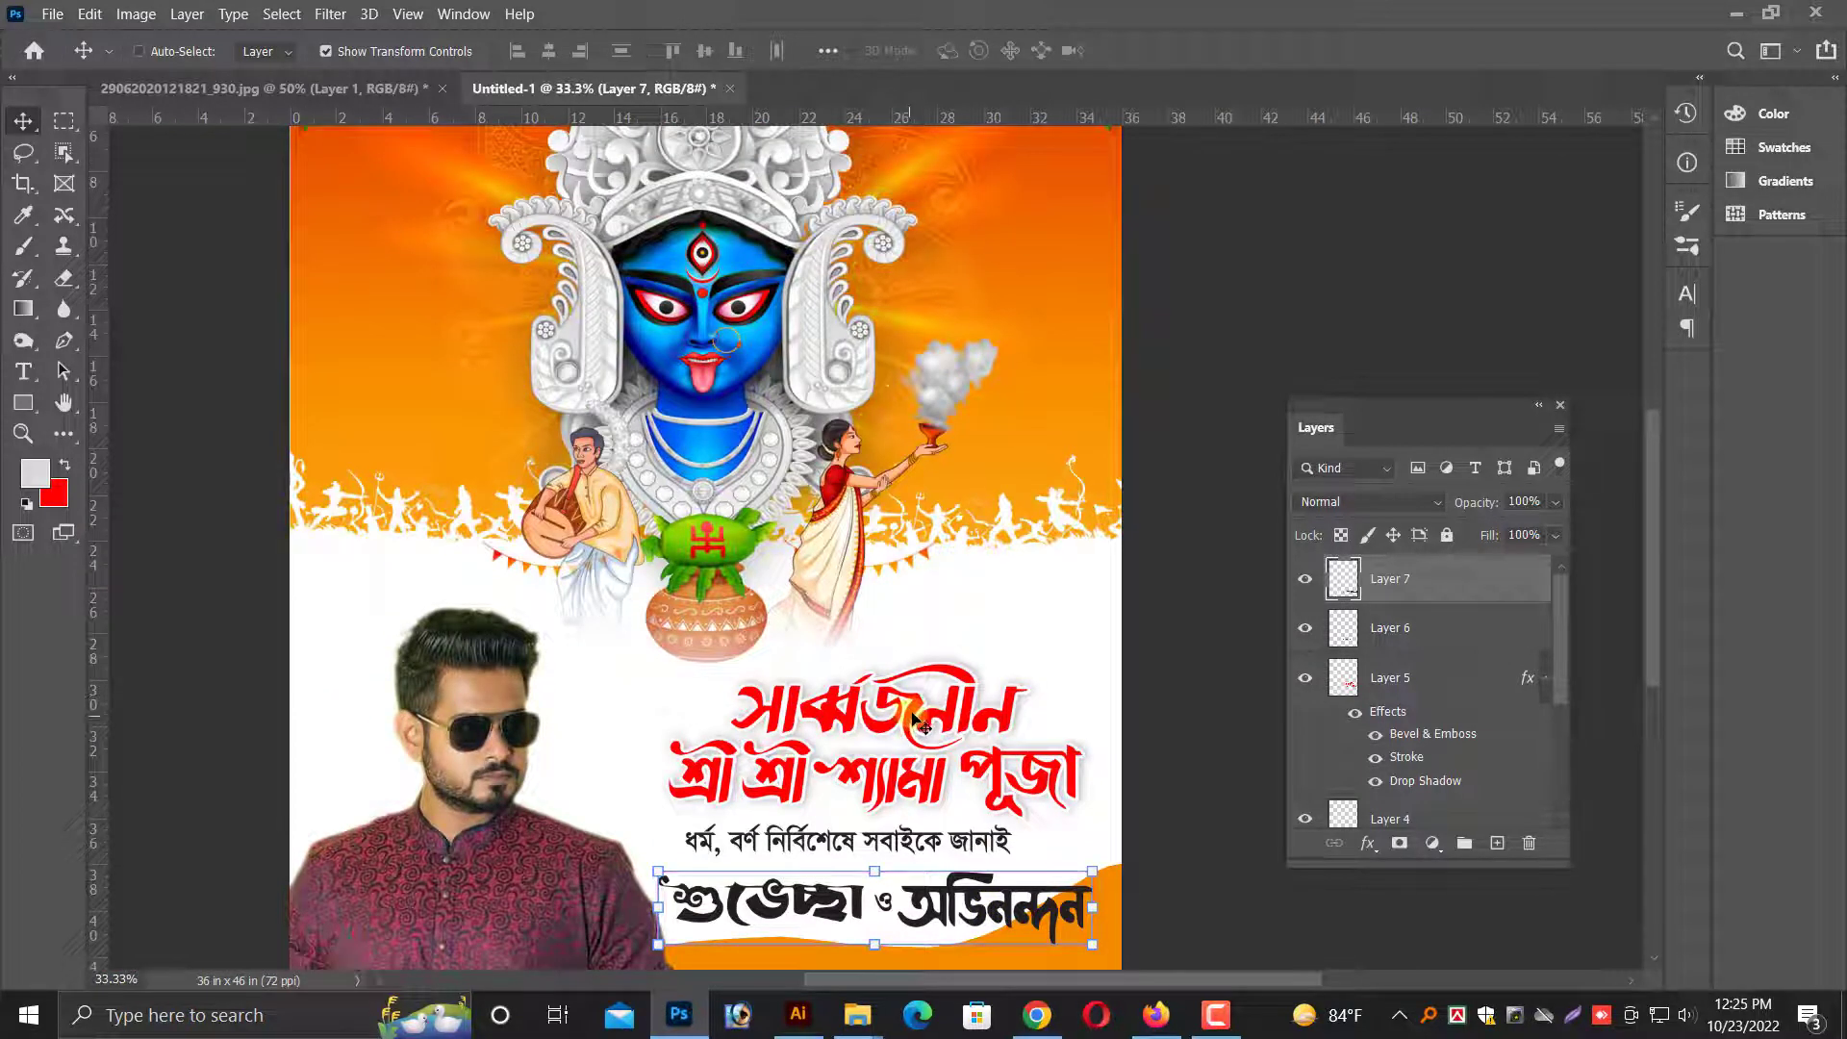
- Nudge the title, subtitle and greeting upward, and shrink the greeting slightly
{"action": "left_click", "coordinate": [917, 722], "text": "ctrl"}
{"action": "mouse_move", "coordinate": [916, 721]}
{"action": "left_mouse_down"}
{"action": "mouse_move", "coordinate": [903, 693]}
{"action": "mouse_move", "coordinate": [894, 777]}
{"action": "mouse_move", "coordinate": [928, 798]}
{"action": "left_mouse_up"}
{"action": "left_click", "coordinate": [926, 833], "text": "ctrl"}
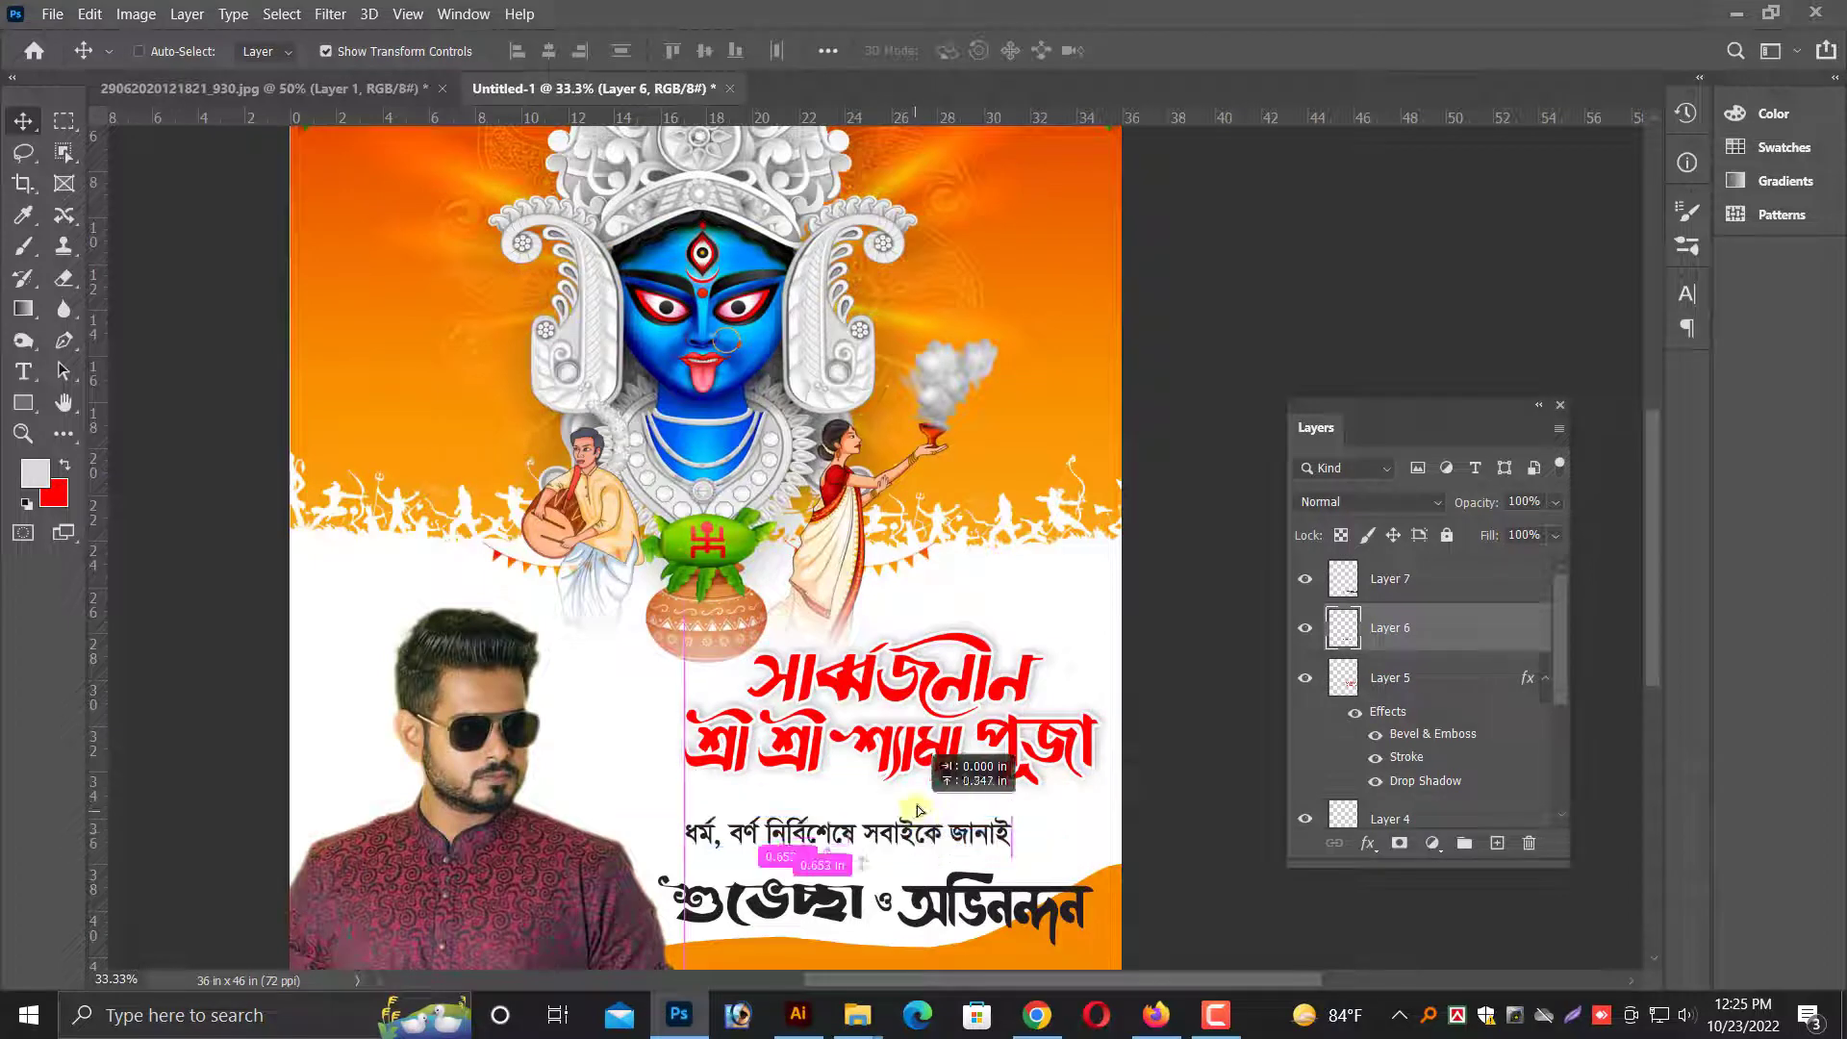
{"action": "right_click", "coordinate": [951, 895]}
{"action": "left_click", "coordinate": [971, 885]}
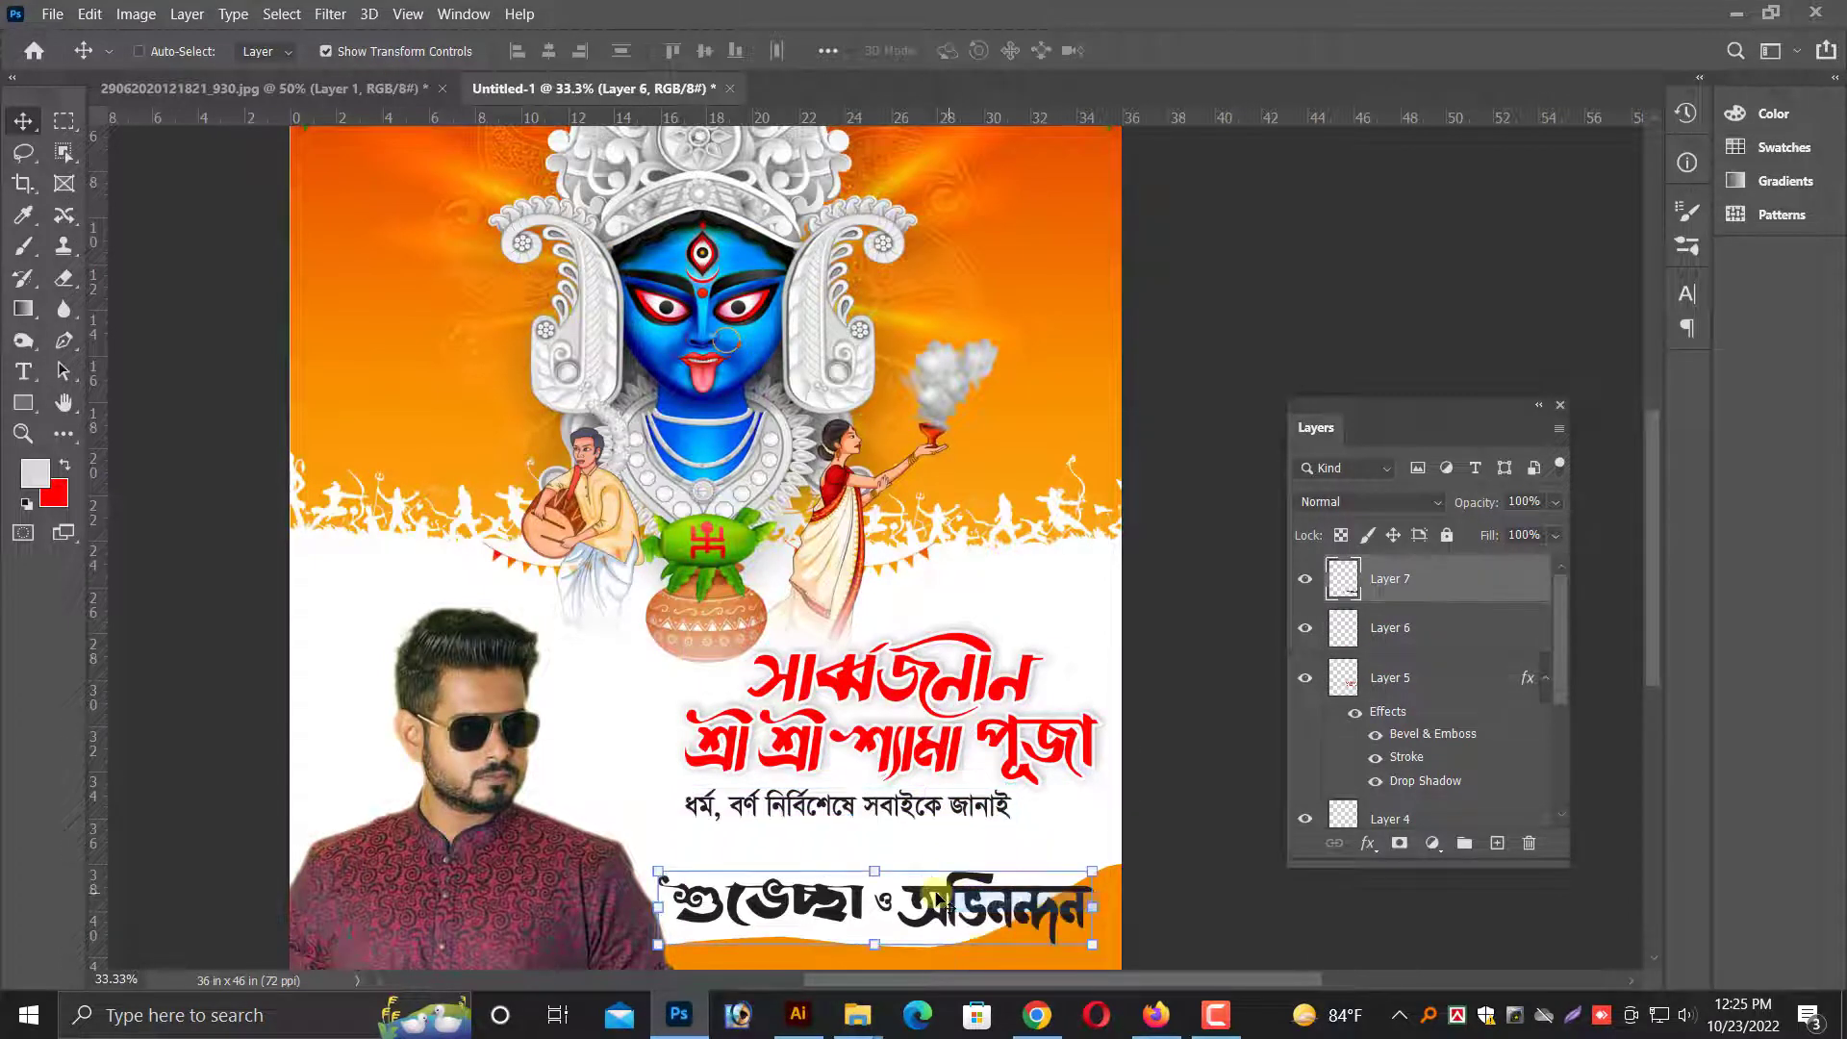
{"action": "left_click_drag", "start_coordinate": [971, 894], "coordinate": [973, 861]}
{"action": "left_click_drag", "start_coordinate": [1098, 876], "coordinate": [1049, 870]}
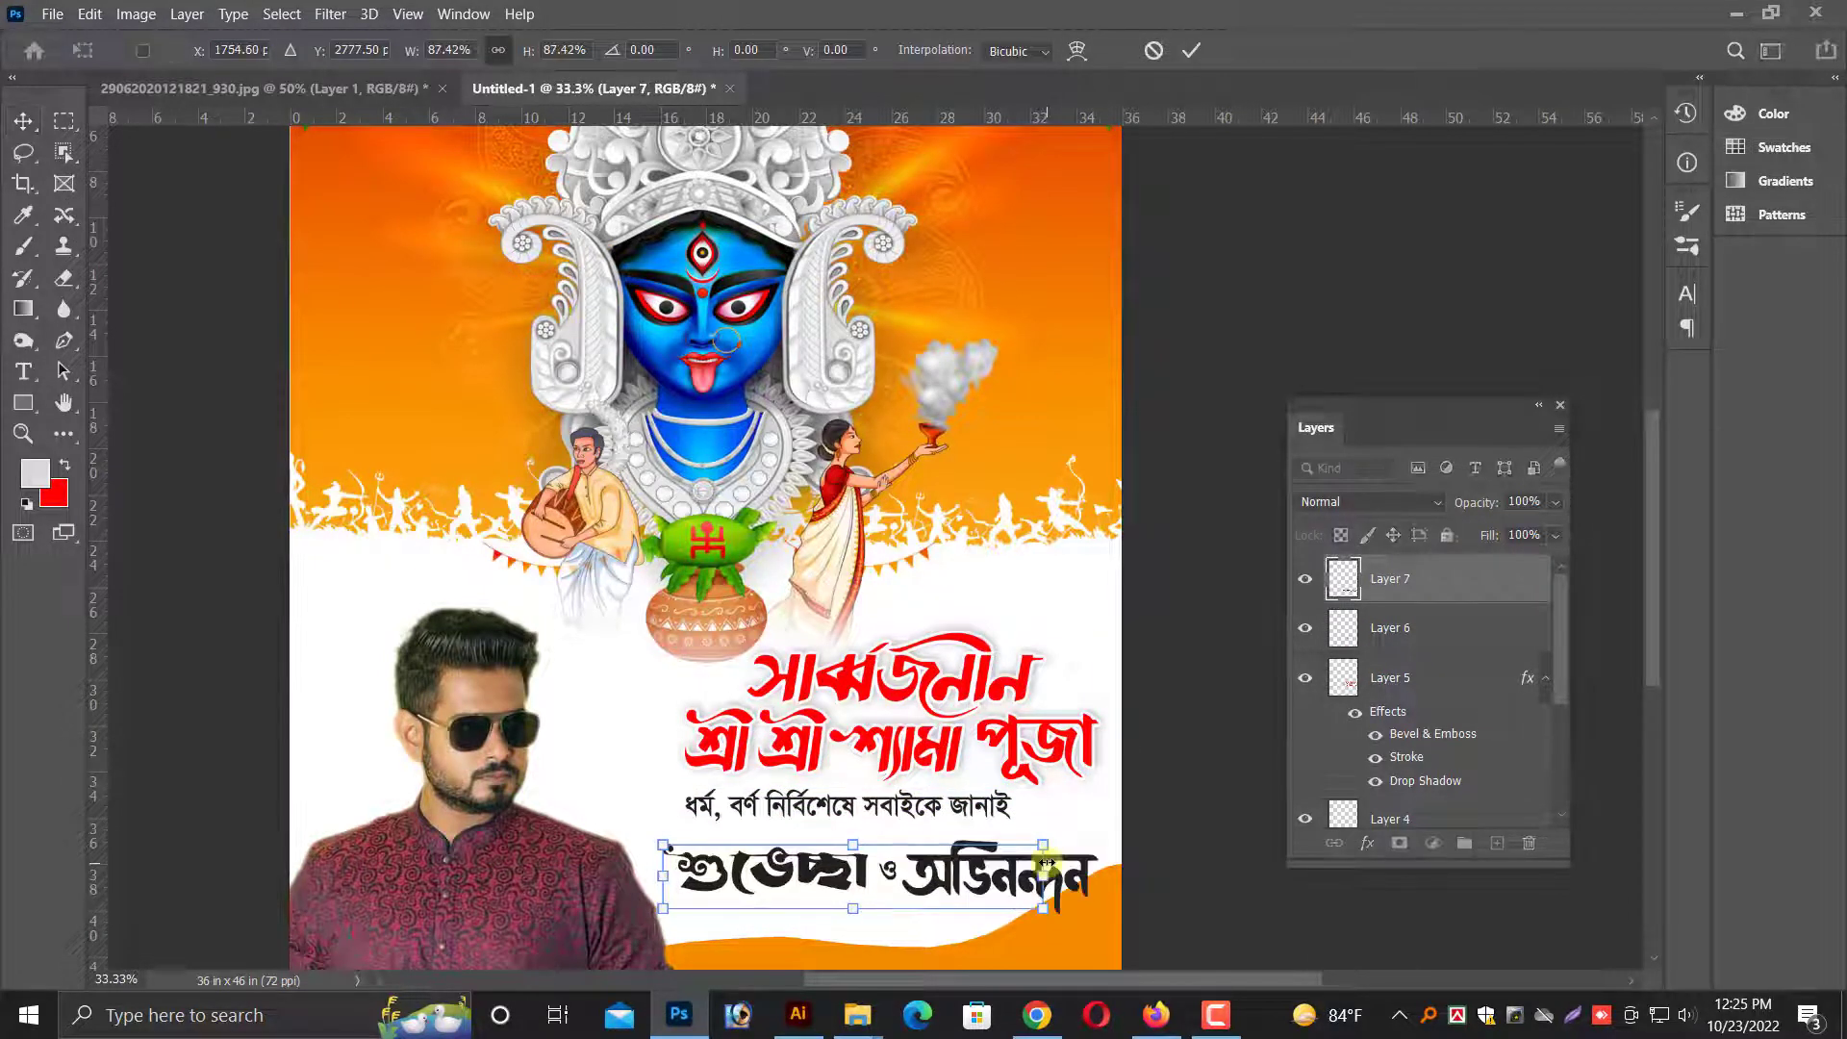
{"action": "key", "text": "Return"}
{"action": "key", "text": "ctrl+plus"}
{"action": "scroll", "coordinate": [955, 717], "scroll_direction": "down", "scroll_amount": 2}
{"action": "key", "text": "ctrl+plus"}
- Fill the greeting with a blue colour picked in the Color Picker
{"action": "scroll", "coordinate": [951, 712], "scroll_direction": "down", "scroll_amount": 2}
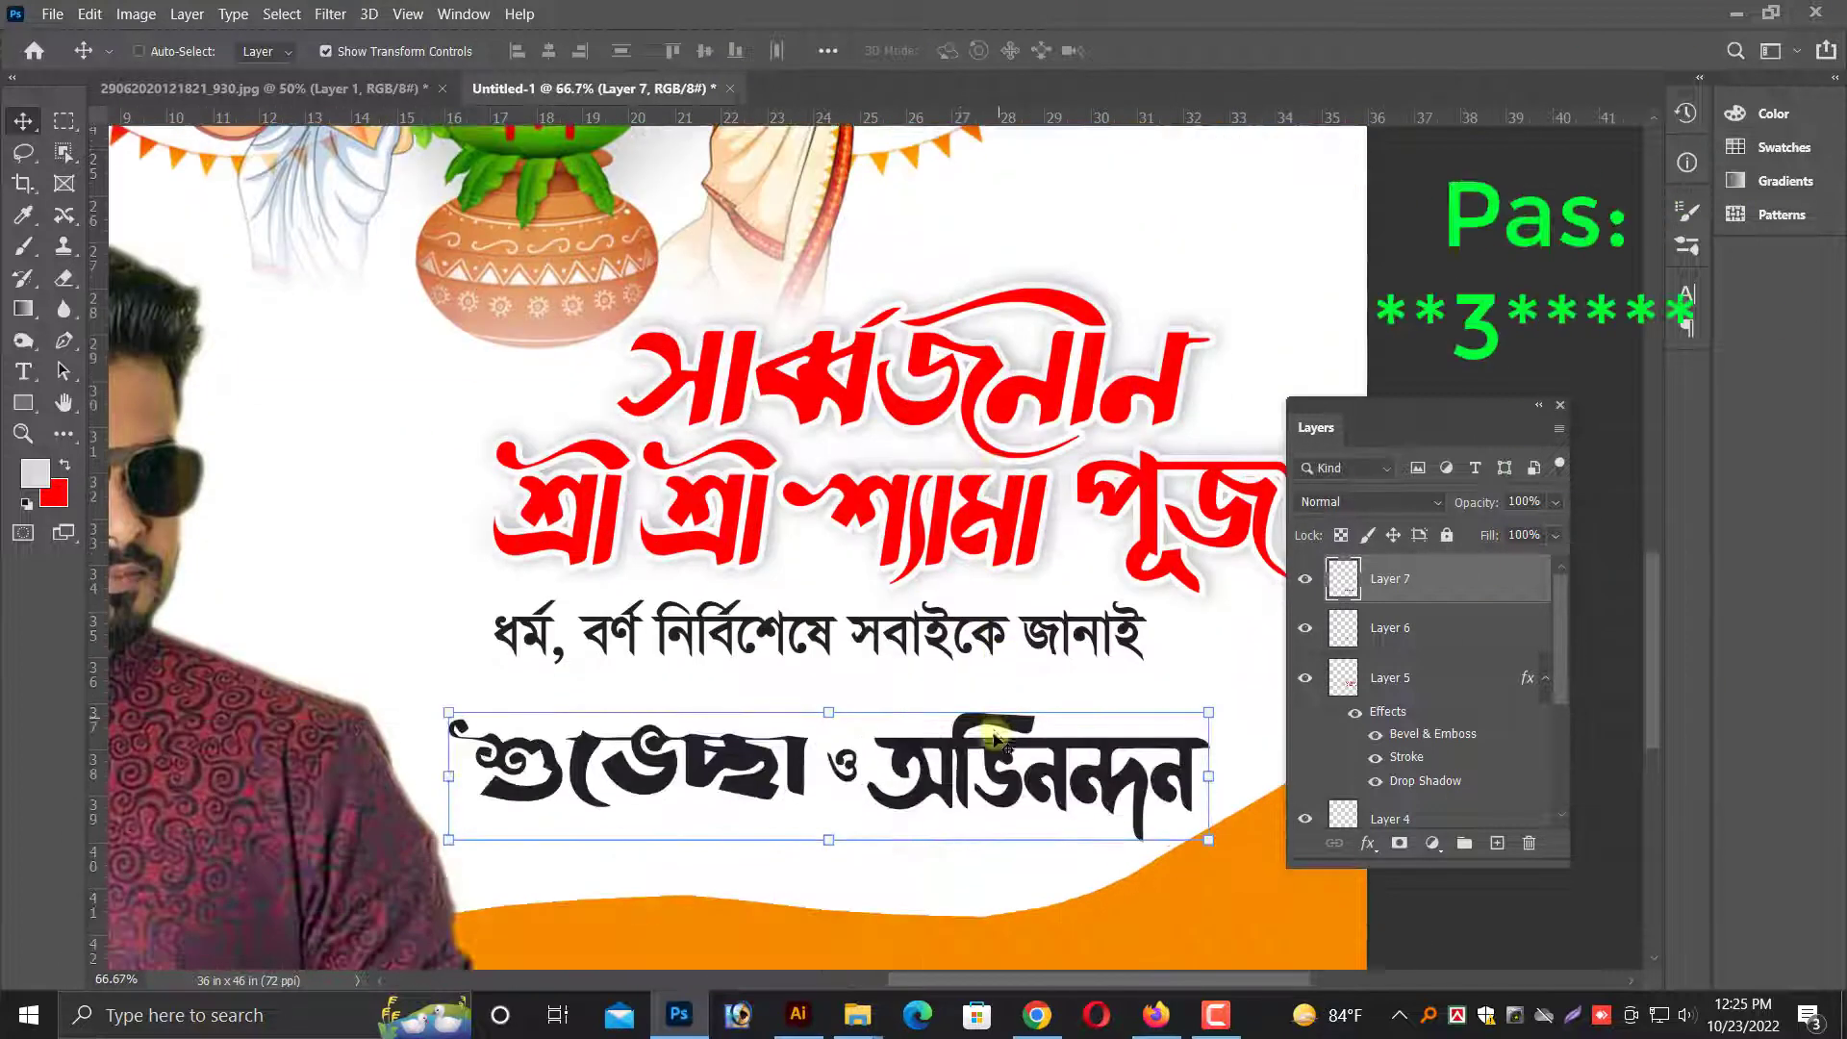
{"action": "left_click_drag", "start_coordinate": [991, 736], "coordinate": [981, 778]}
{"action": "left_click", "coordinate": [72, 499]}
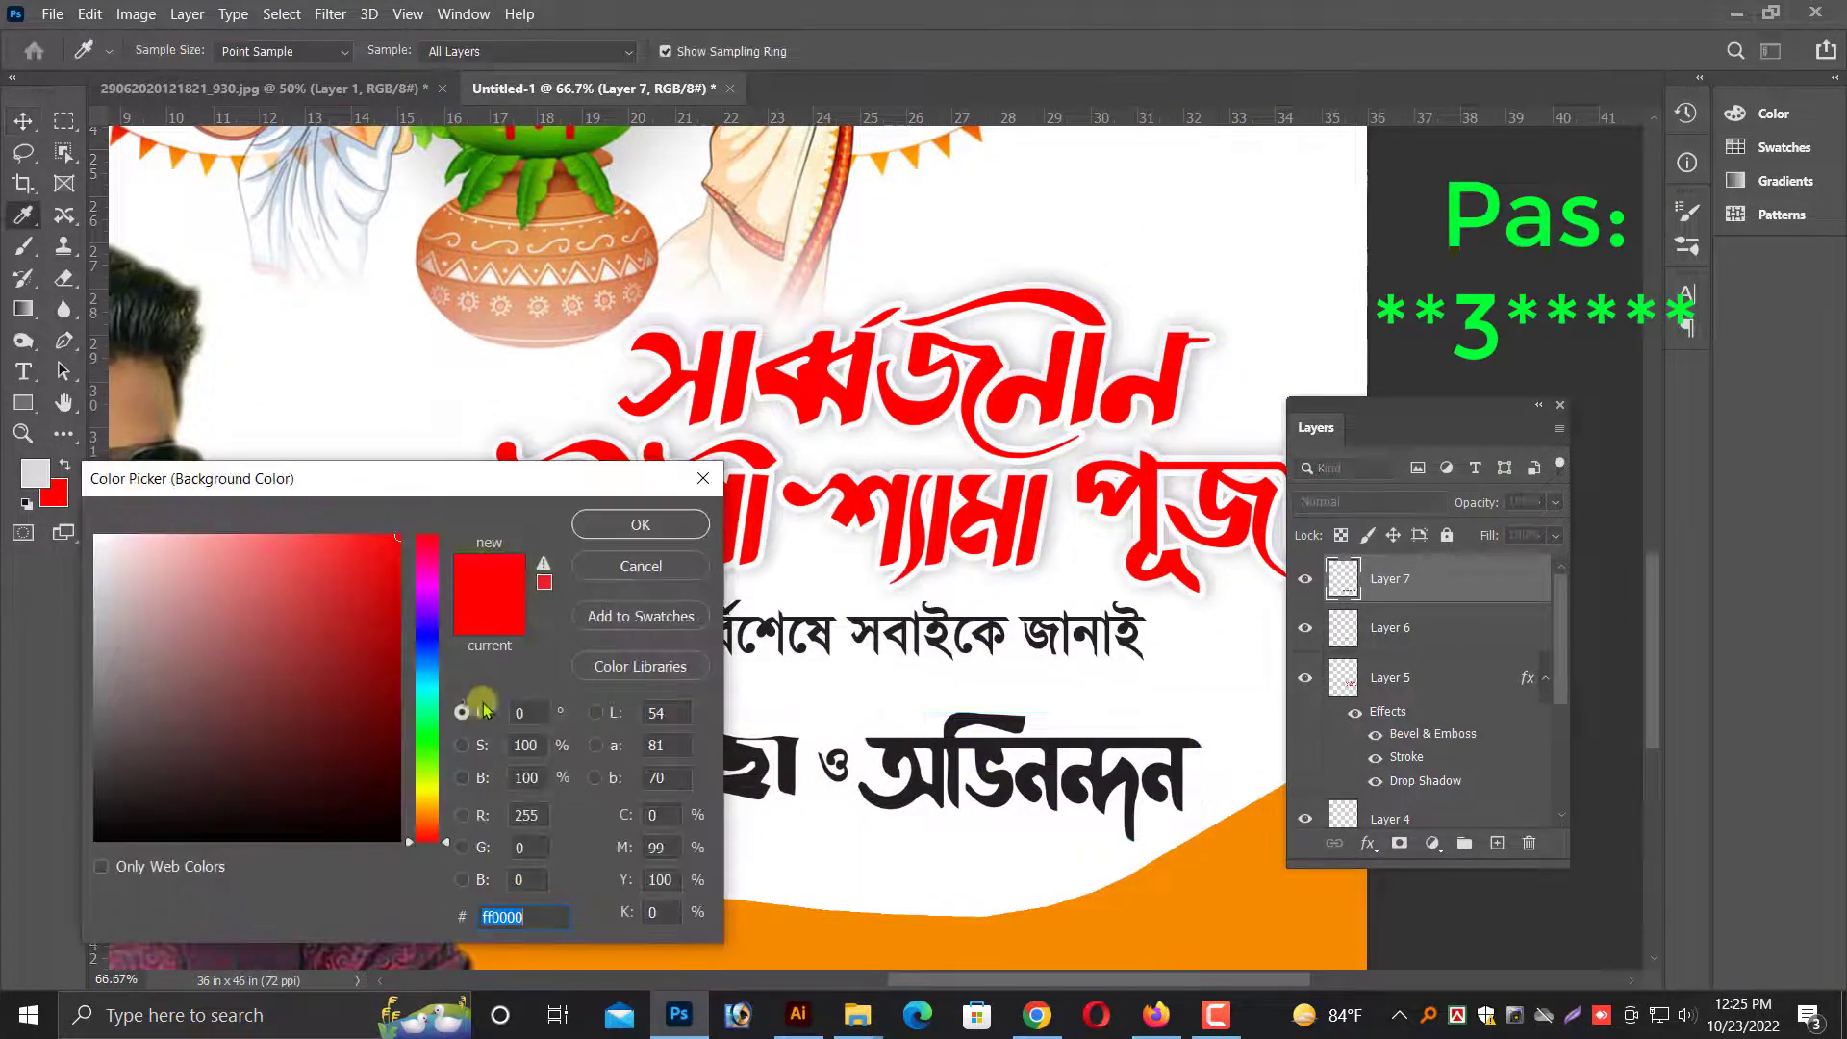
{"action": "left_click", "coordinate": [428, 659]}
{"action": "key", "text": "Return"}
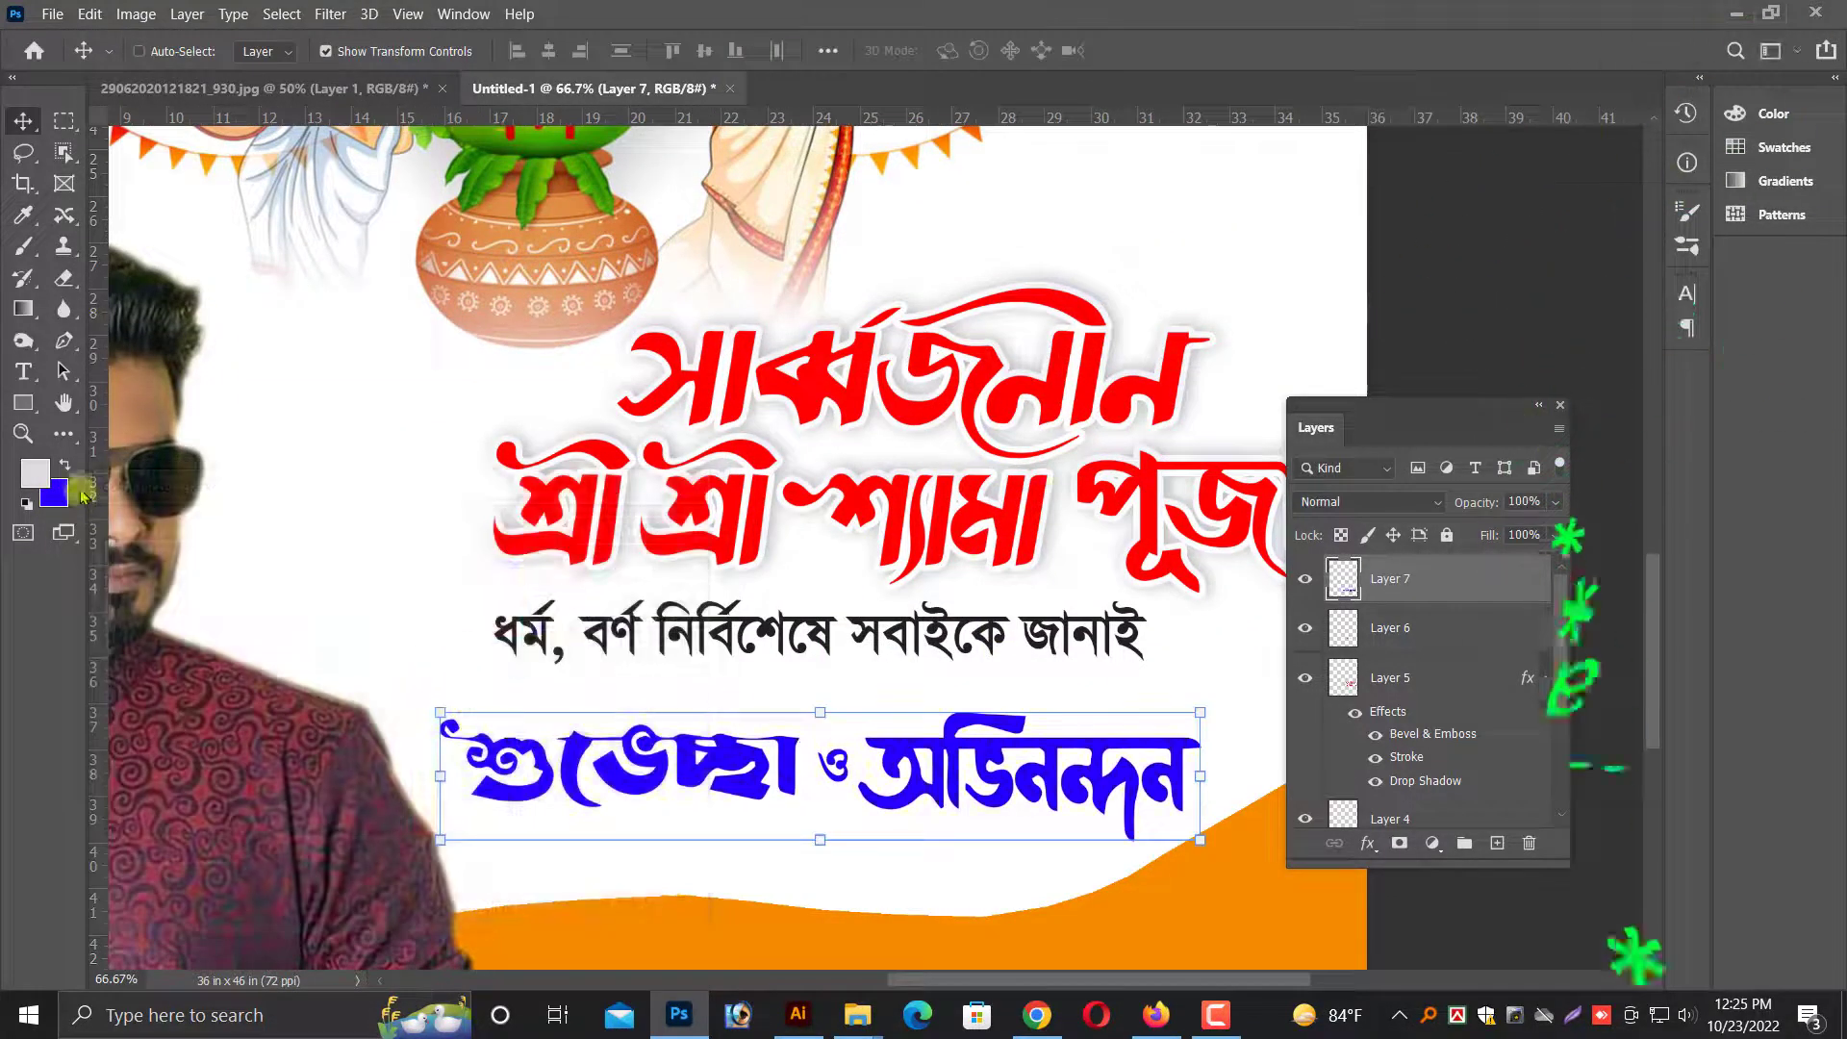
- Copy the layer style from the red title's Layer 5
{"action": "left_click", "coordinate": [916, 506], "text": "ctrl"}
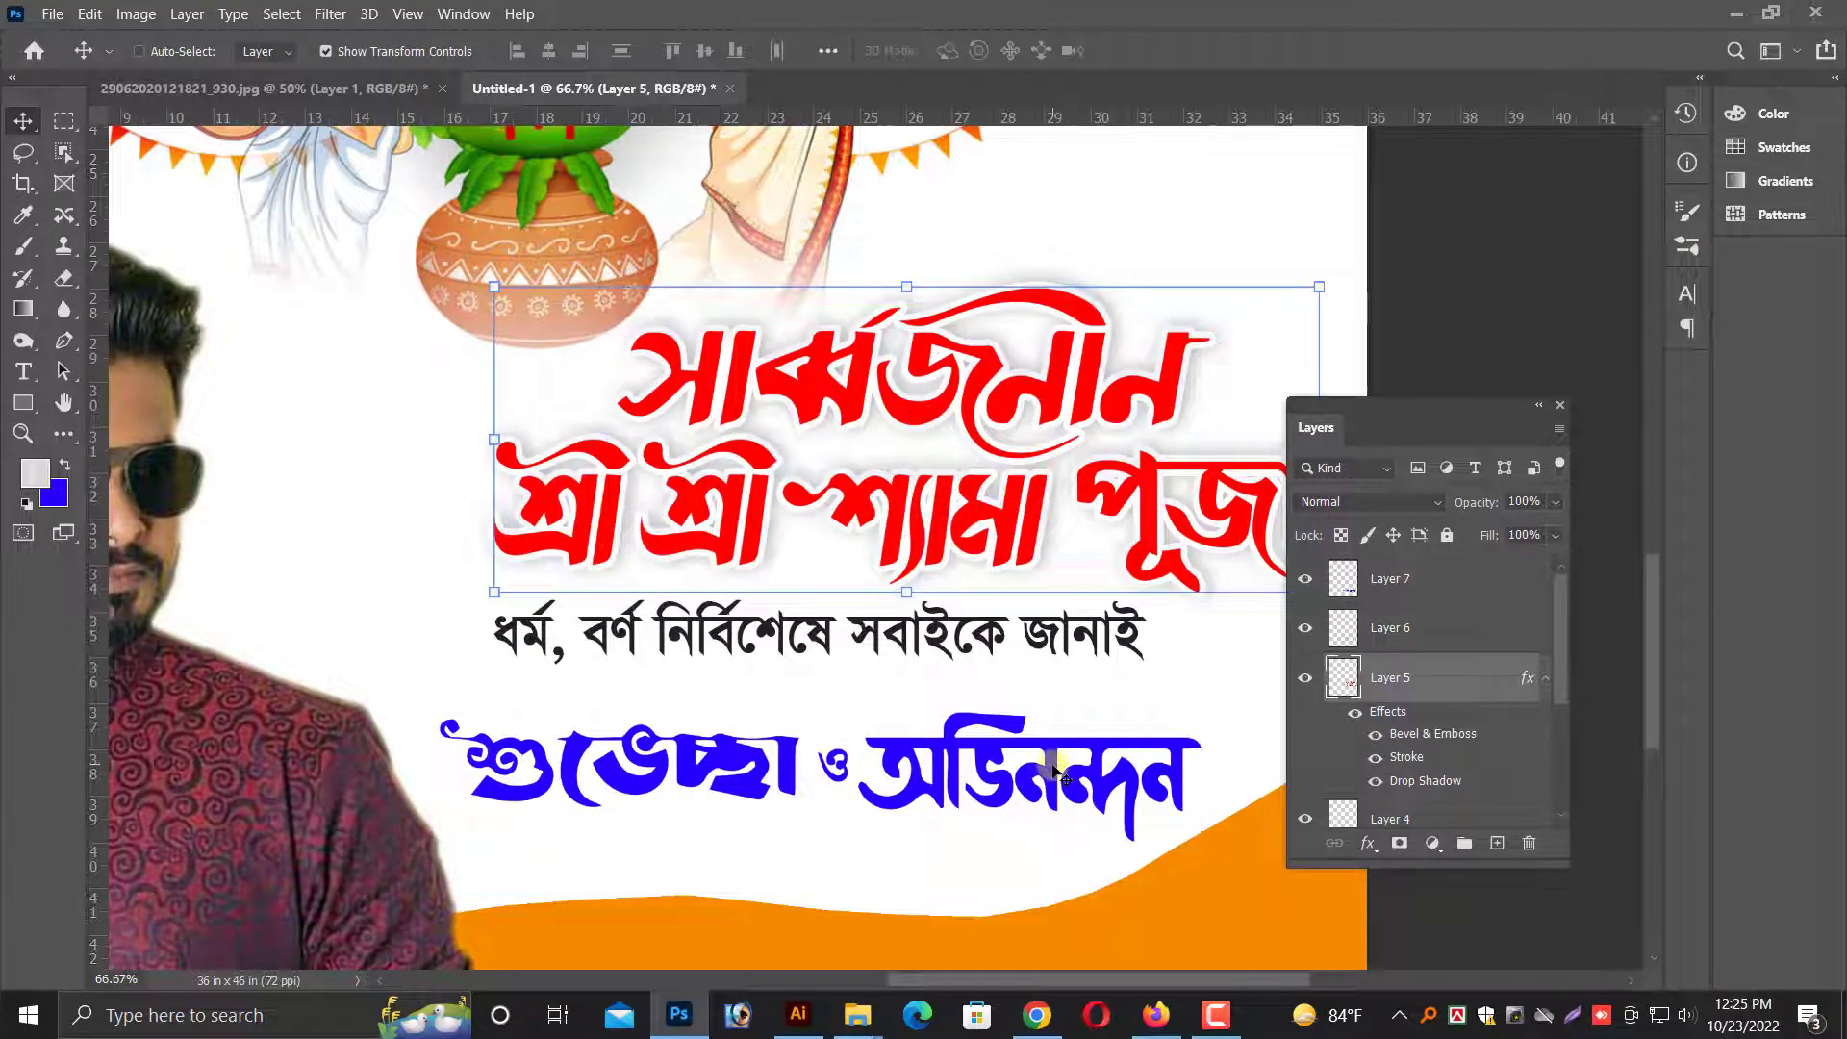
{"action": "left_click", "coordinate": [1056, 771], "text": "ctrl"}
{"action": "right_click", "coordinate": [1418, 691]}
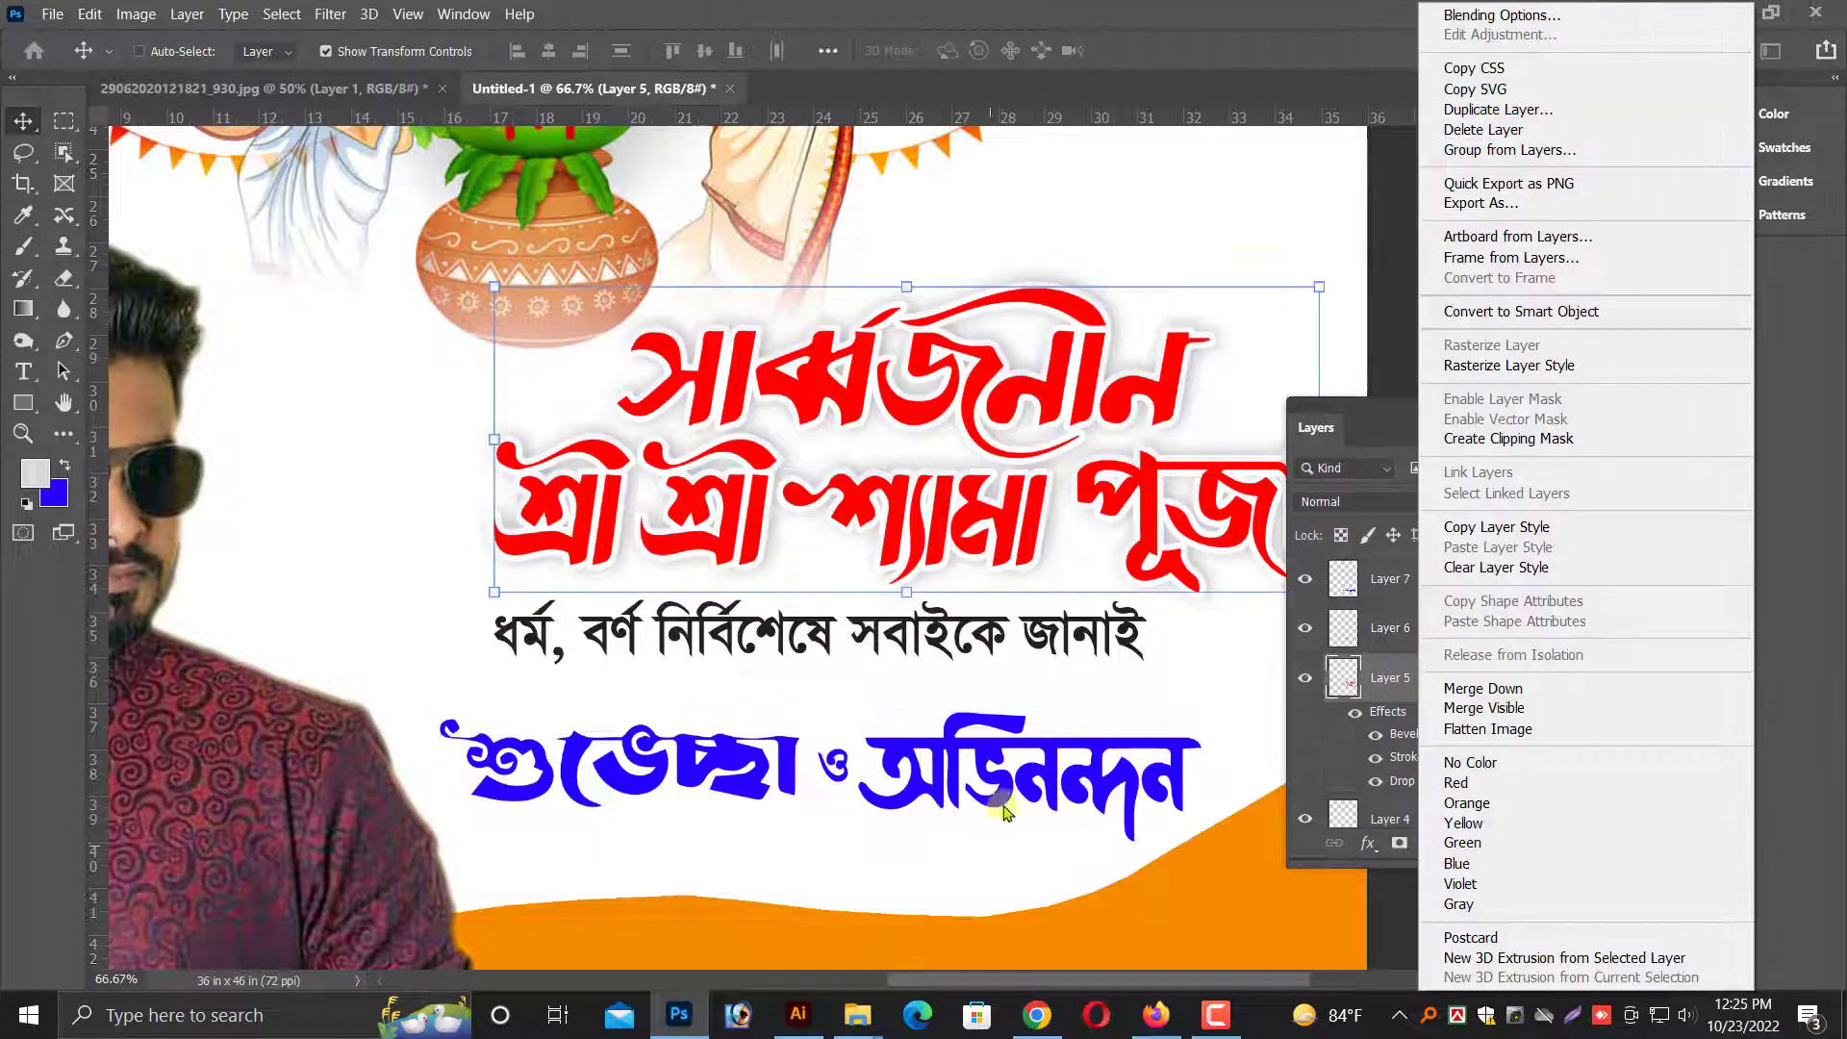
{"action": "right_click", "coordinate": [1041, 758]}
{"action": "left_click", "coordinate": [1061, 780]}
{"action": "right_click", "coordinate": [1028, 510]}
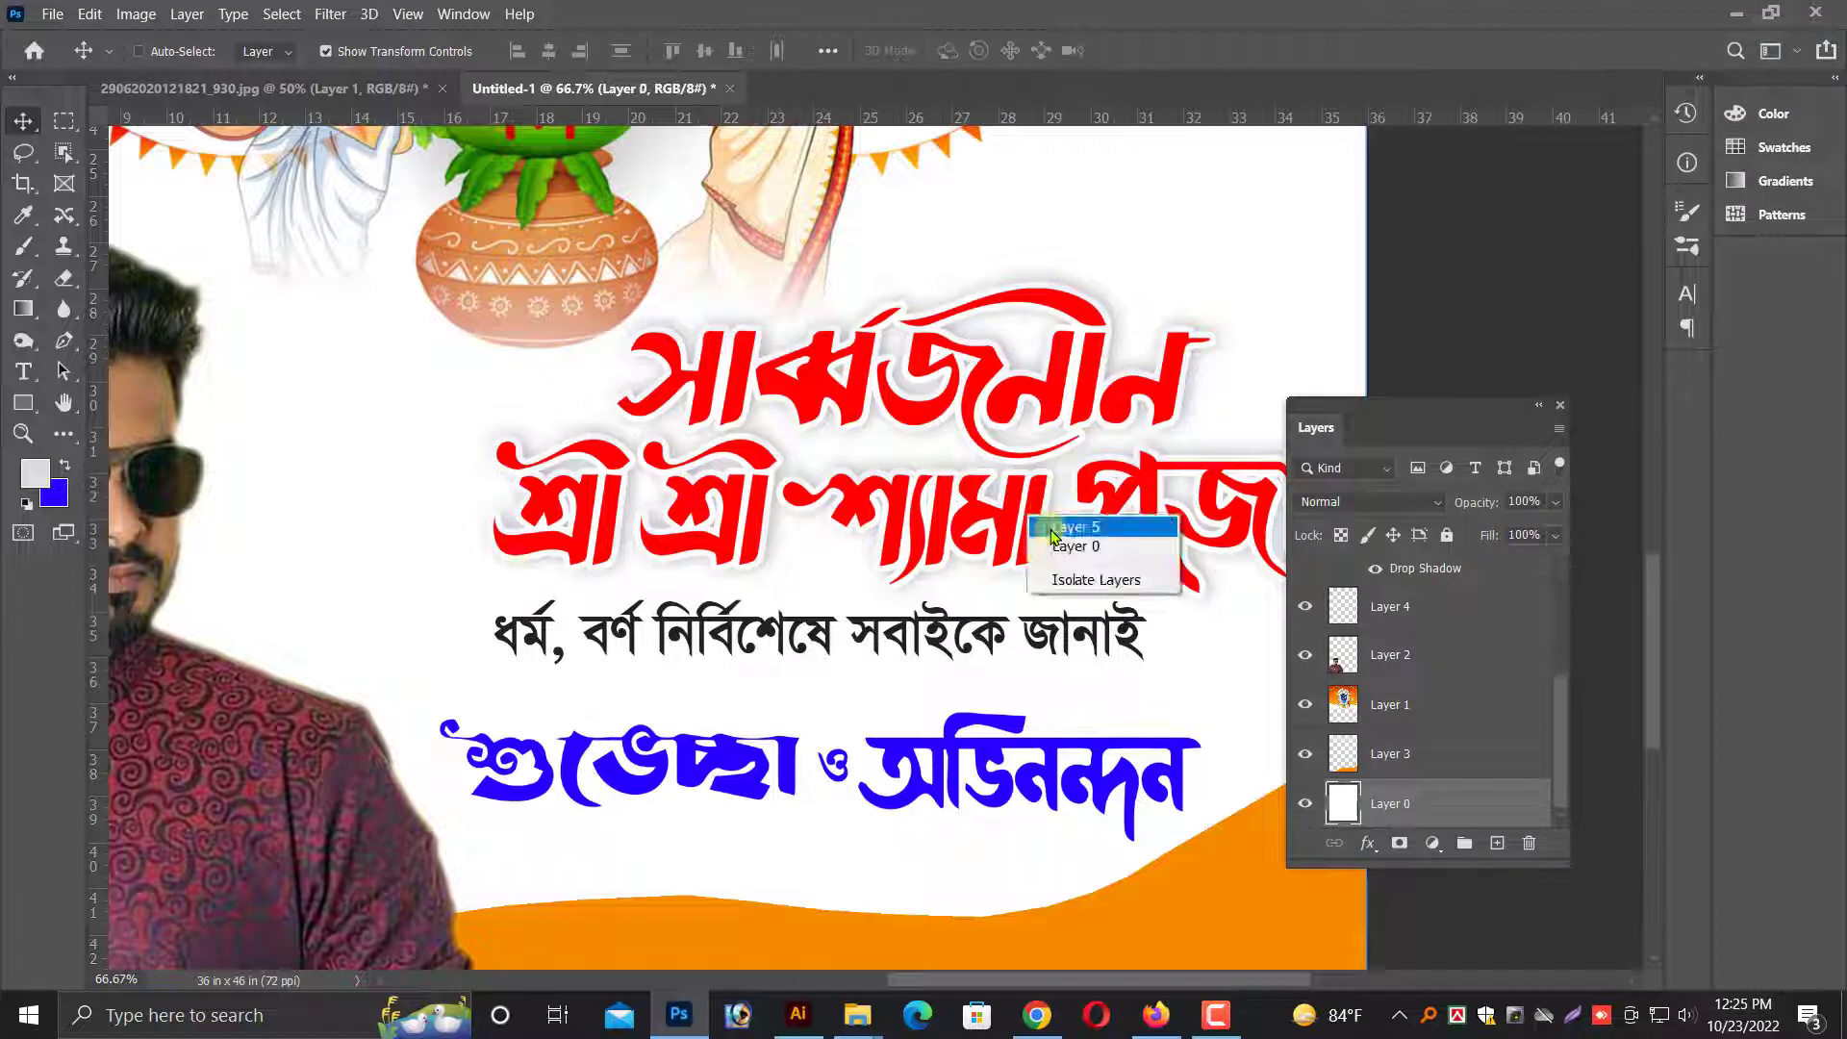
{"action": "left_click", "coordinate": [1051, 524]}
{"action": "right_click", "coordinate": [1418, 534]}
{"action": "left_click", "coordinate": [1481, 528]}
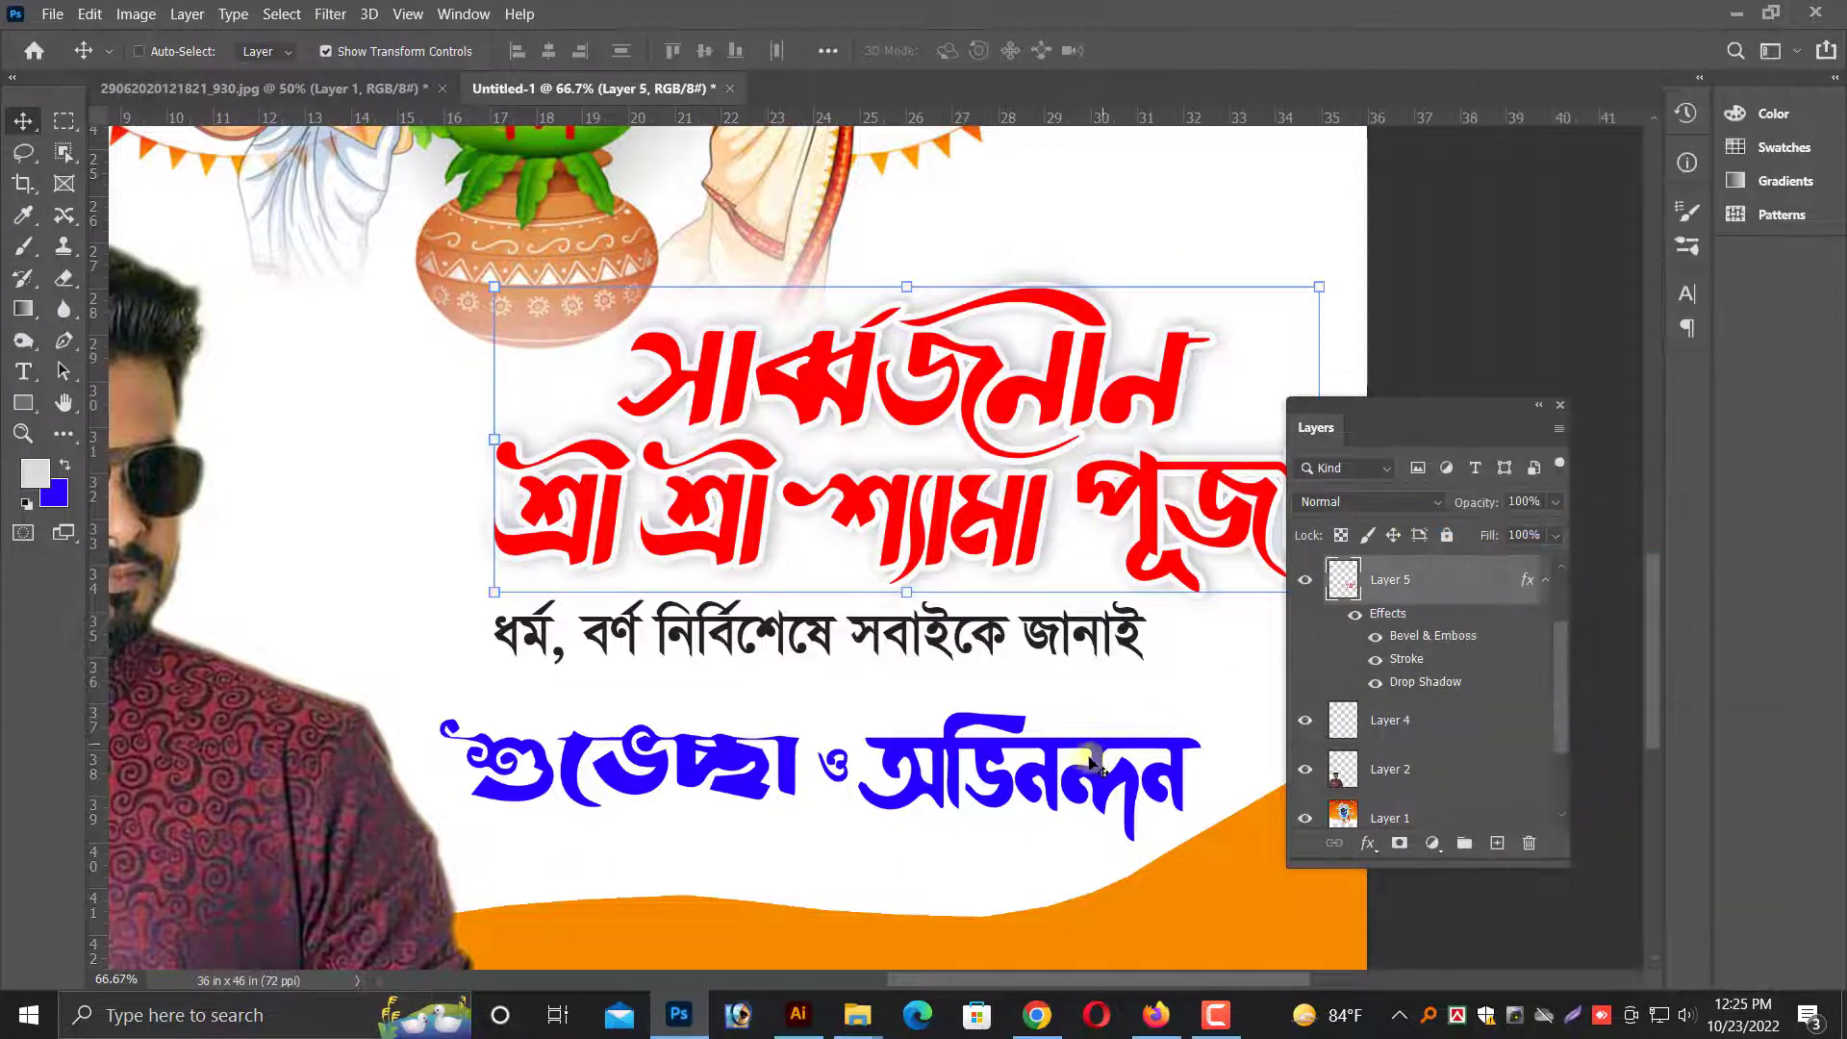
- Paste the copied bevel, stroke and drop shadow onto the greeting's Layer 7
{"action": "left_click", "coordinate": [1097, 779], "text": "ctrl"}
{"action": "right_click", "coordinate": [1390, 587]}
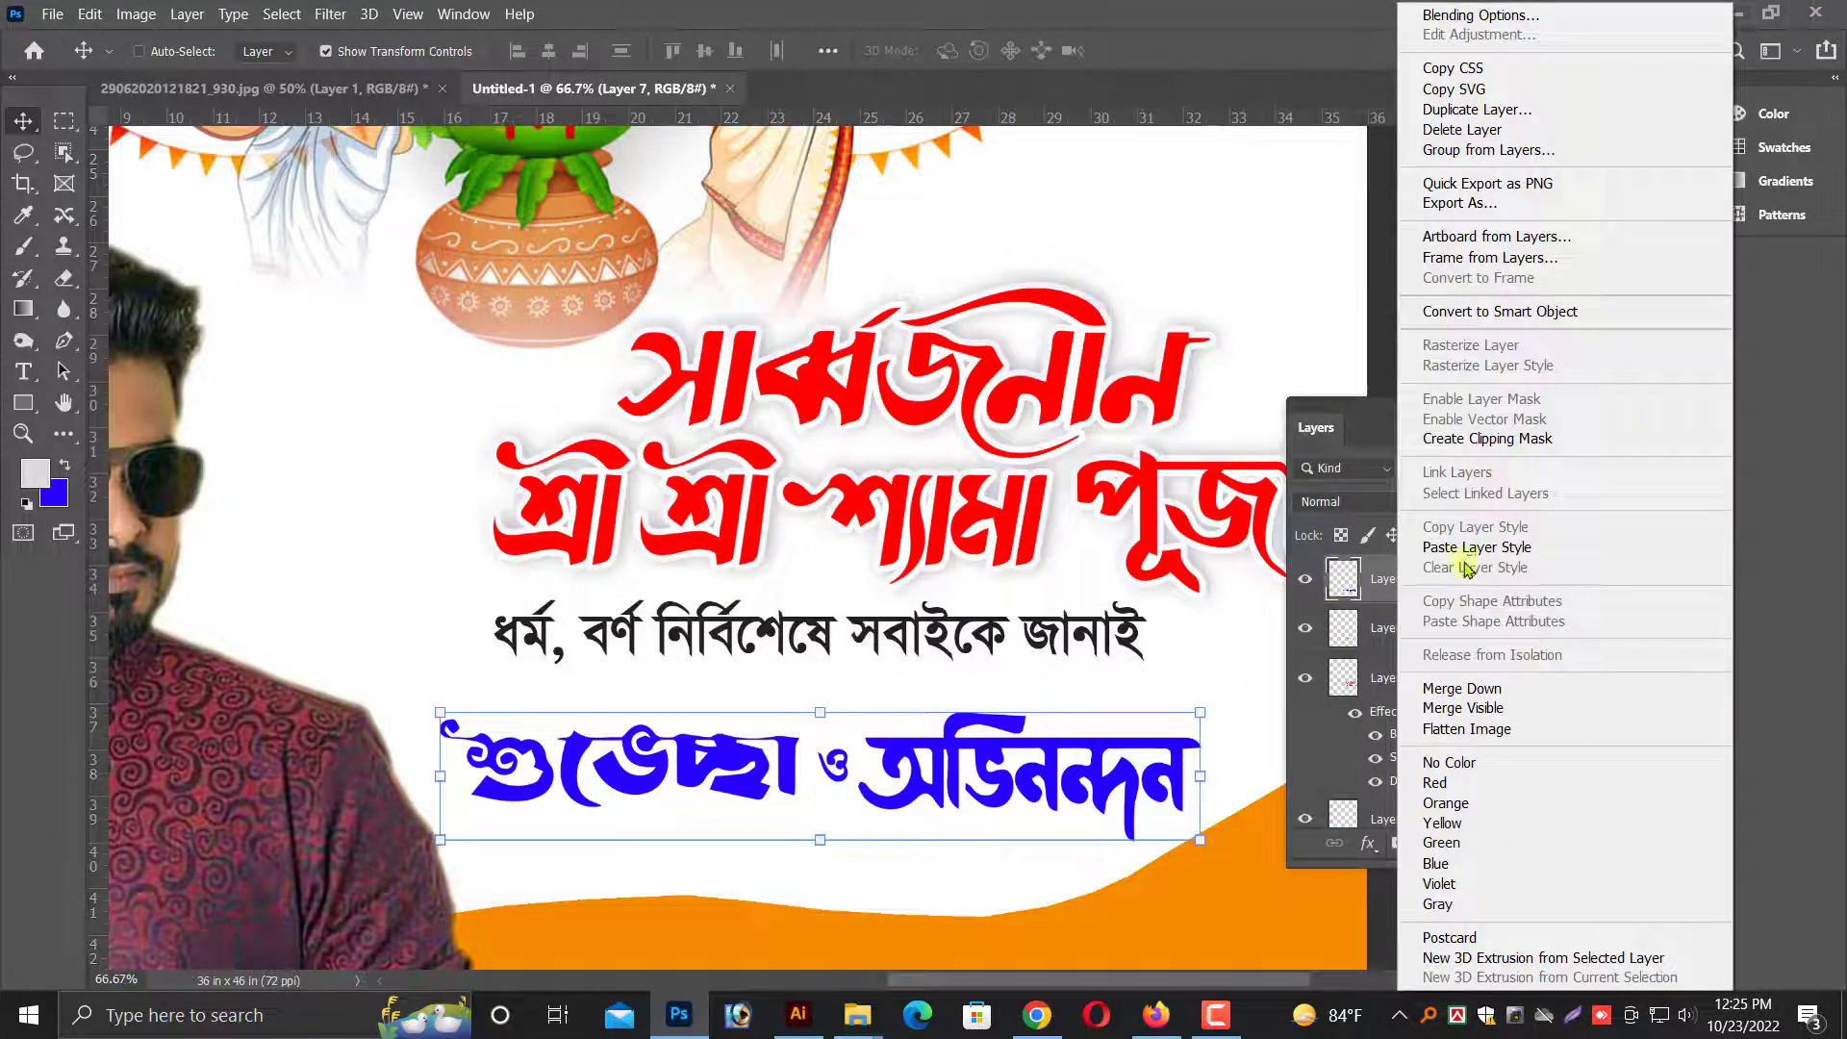
{"action": "left_click", "coordinate": [1501, 551]}
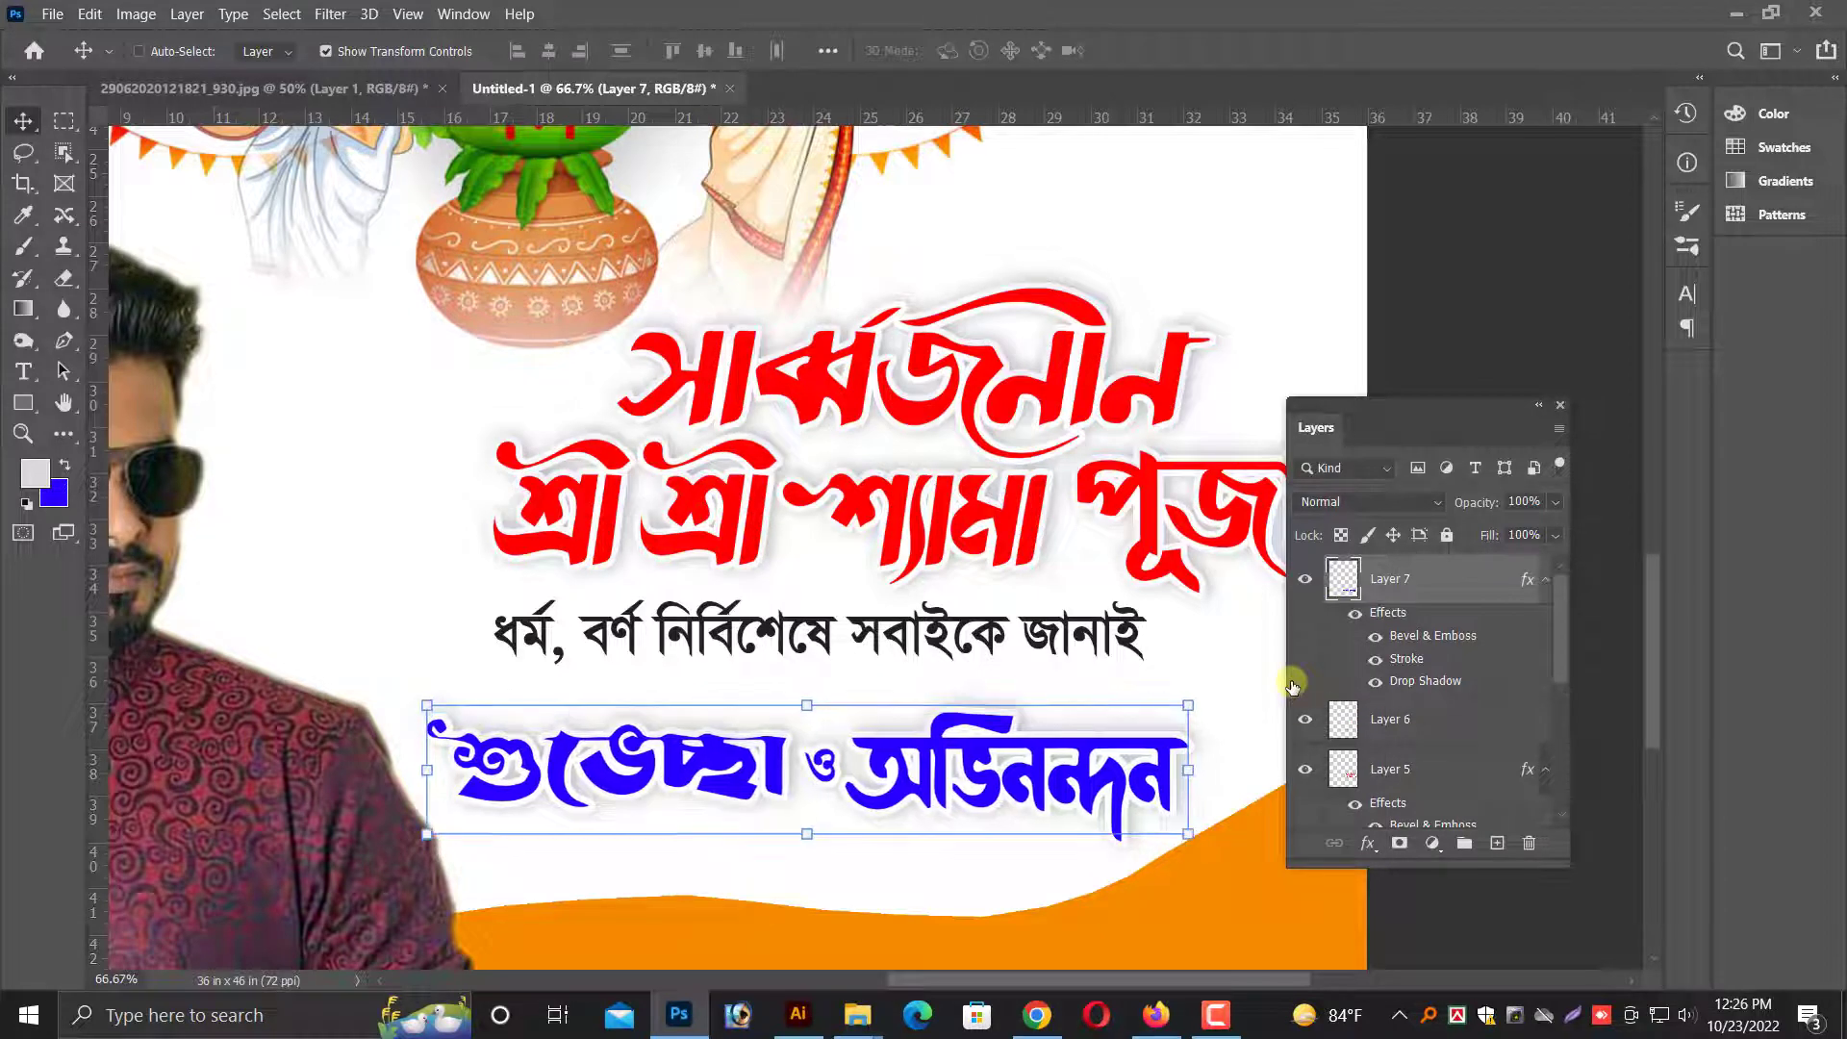
{"action": "key", "text": "ctrl+minus"}
{"action": "key", "text": "ctrl+minus"}
{"action": "right_click", "coordinate": [878, 762]}
- Widen the orange wave to about 104% and enlarge the man's photo to about 105%
{"action": "left_click", "coordinate": [909, 774]}
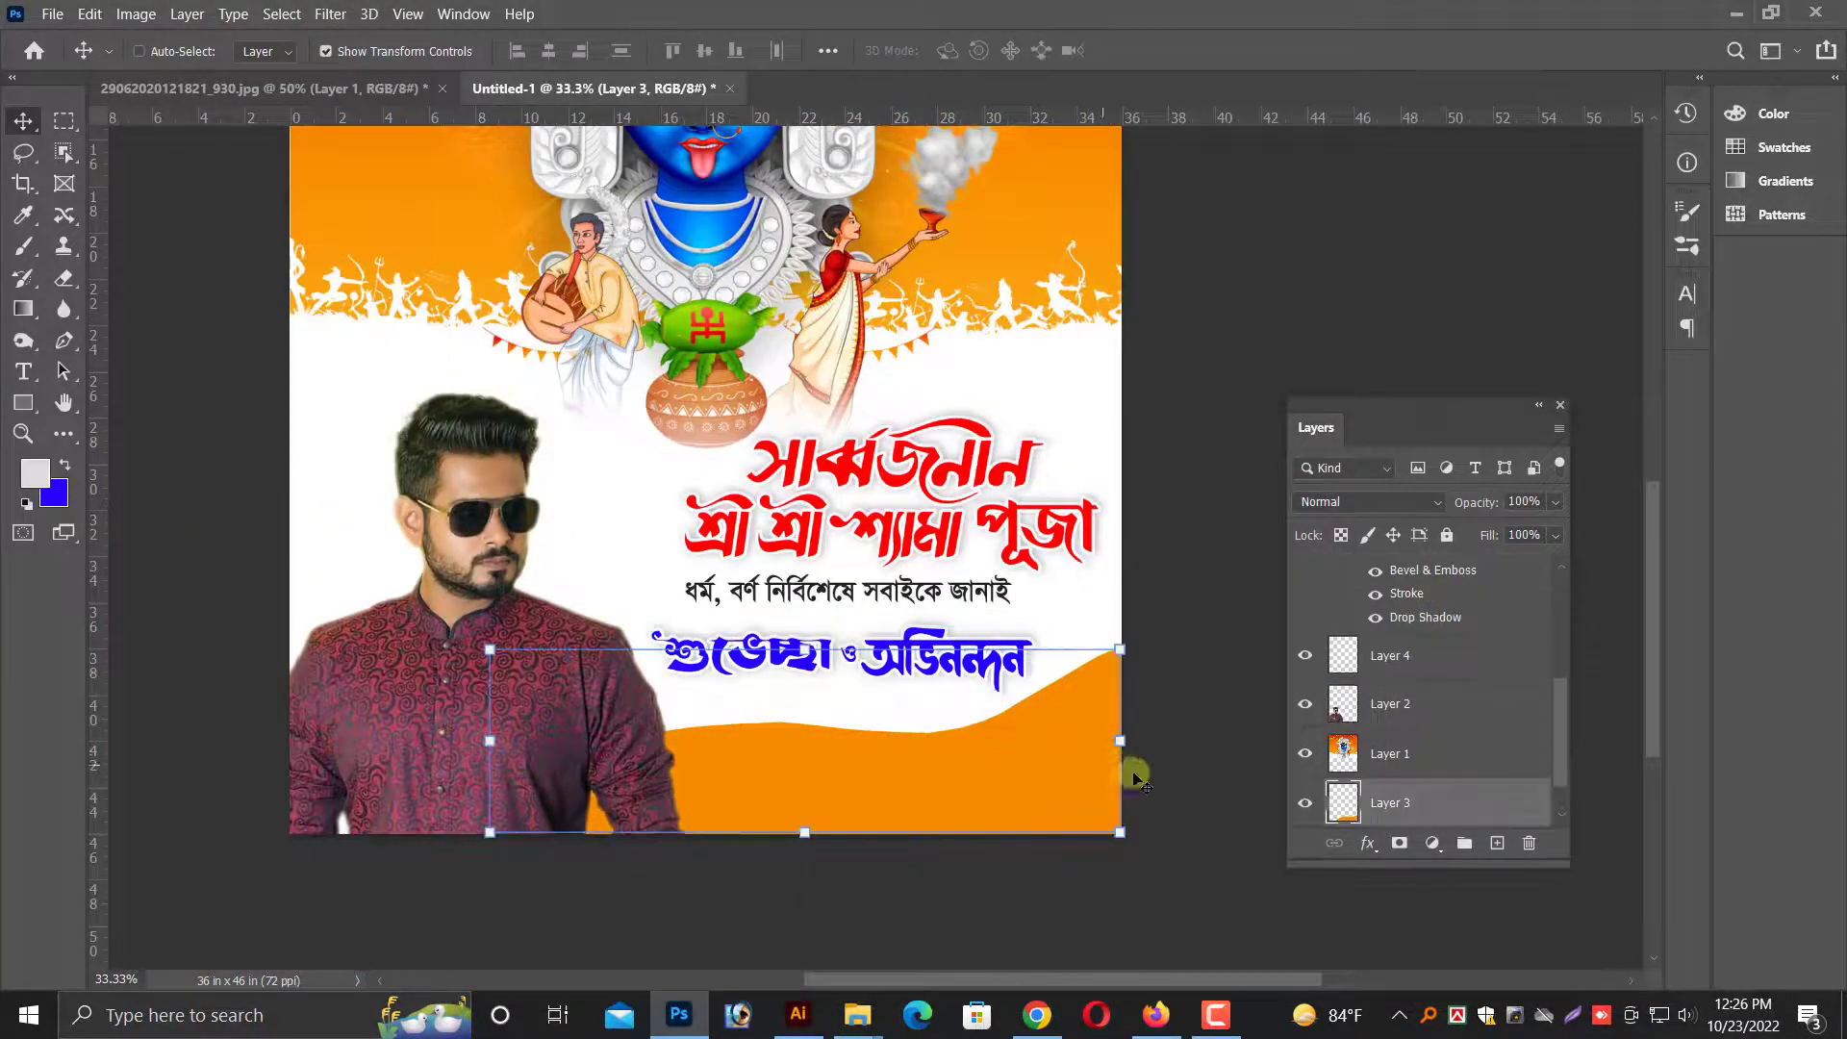
{"action": "left_click_drag", "start_coordinate": [1148, 747], "coordinate": [1172, 745]}
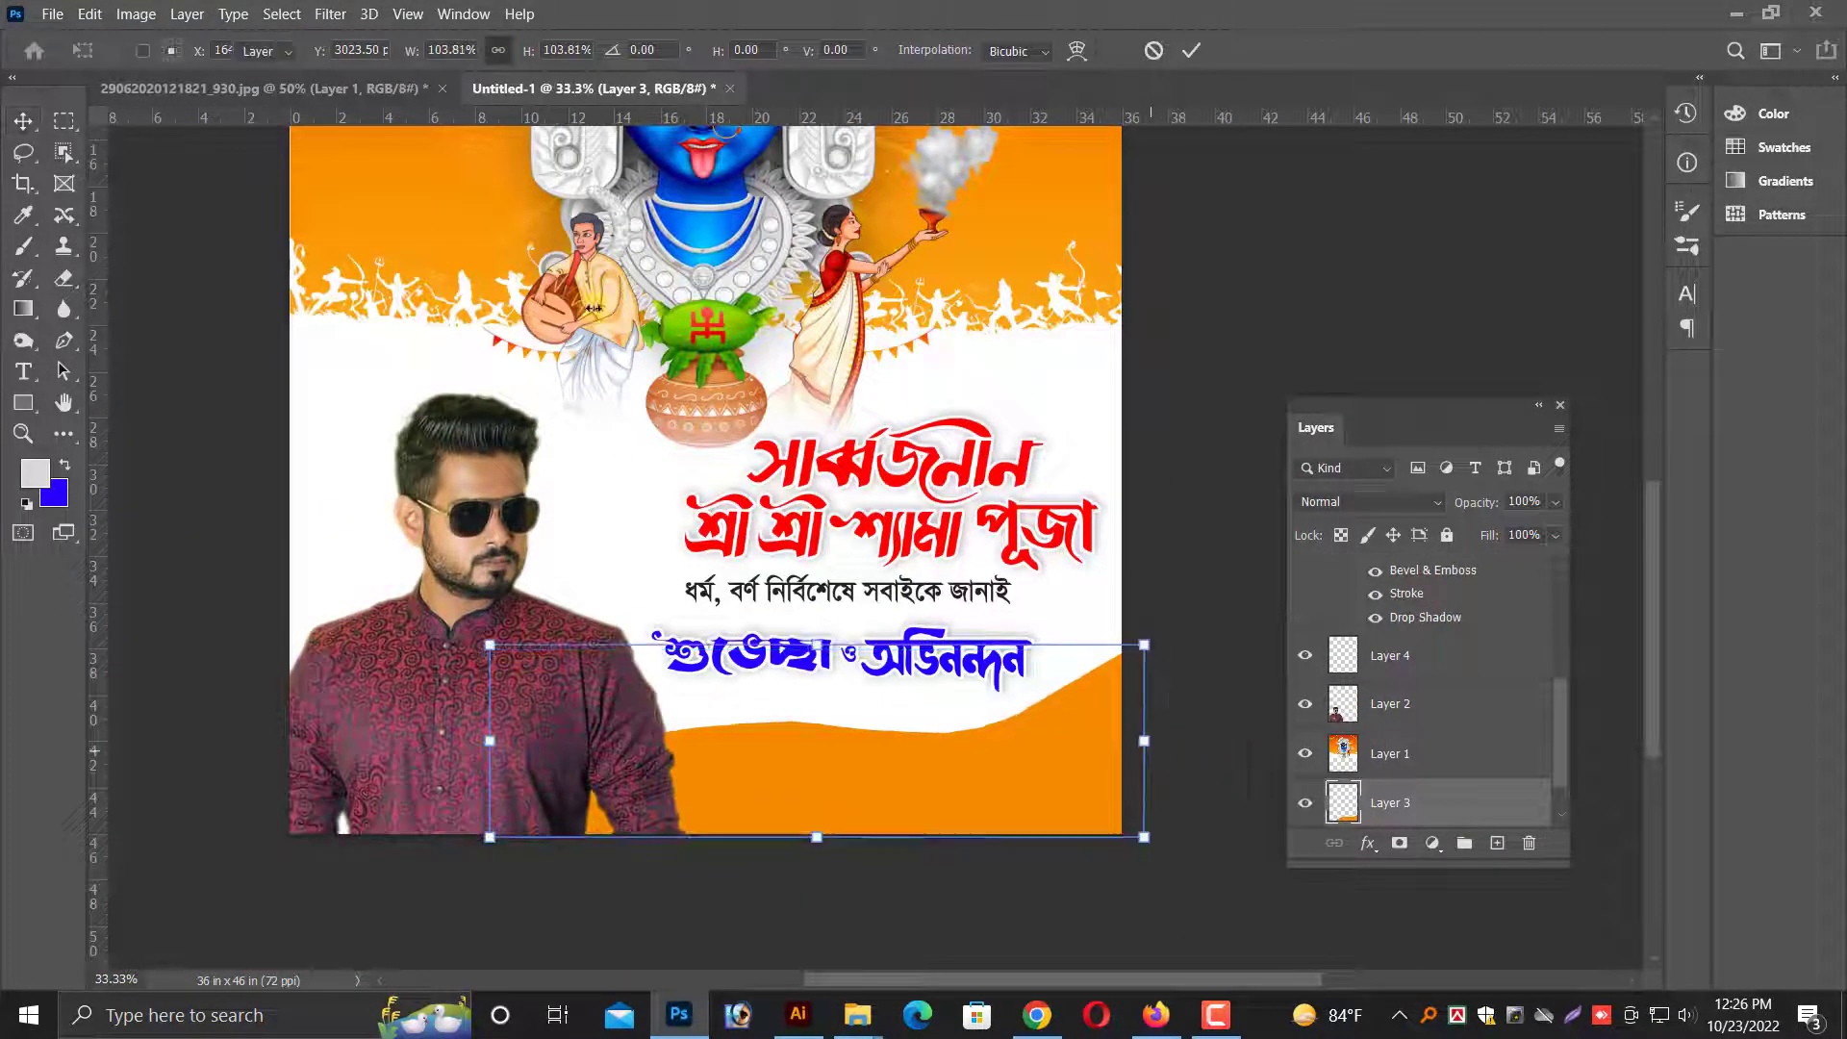
{"action": "key", "text": "Return"}
{"action": "right_click", "coordinate": [474, 568]}
{"action": "left_click", "coordinate": [538, 575]}
{"action": "left_click_drag", "start_coordinate": [252, 386], "coordinate": [235, 361]}
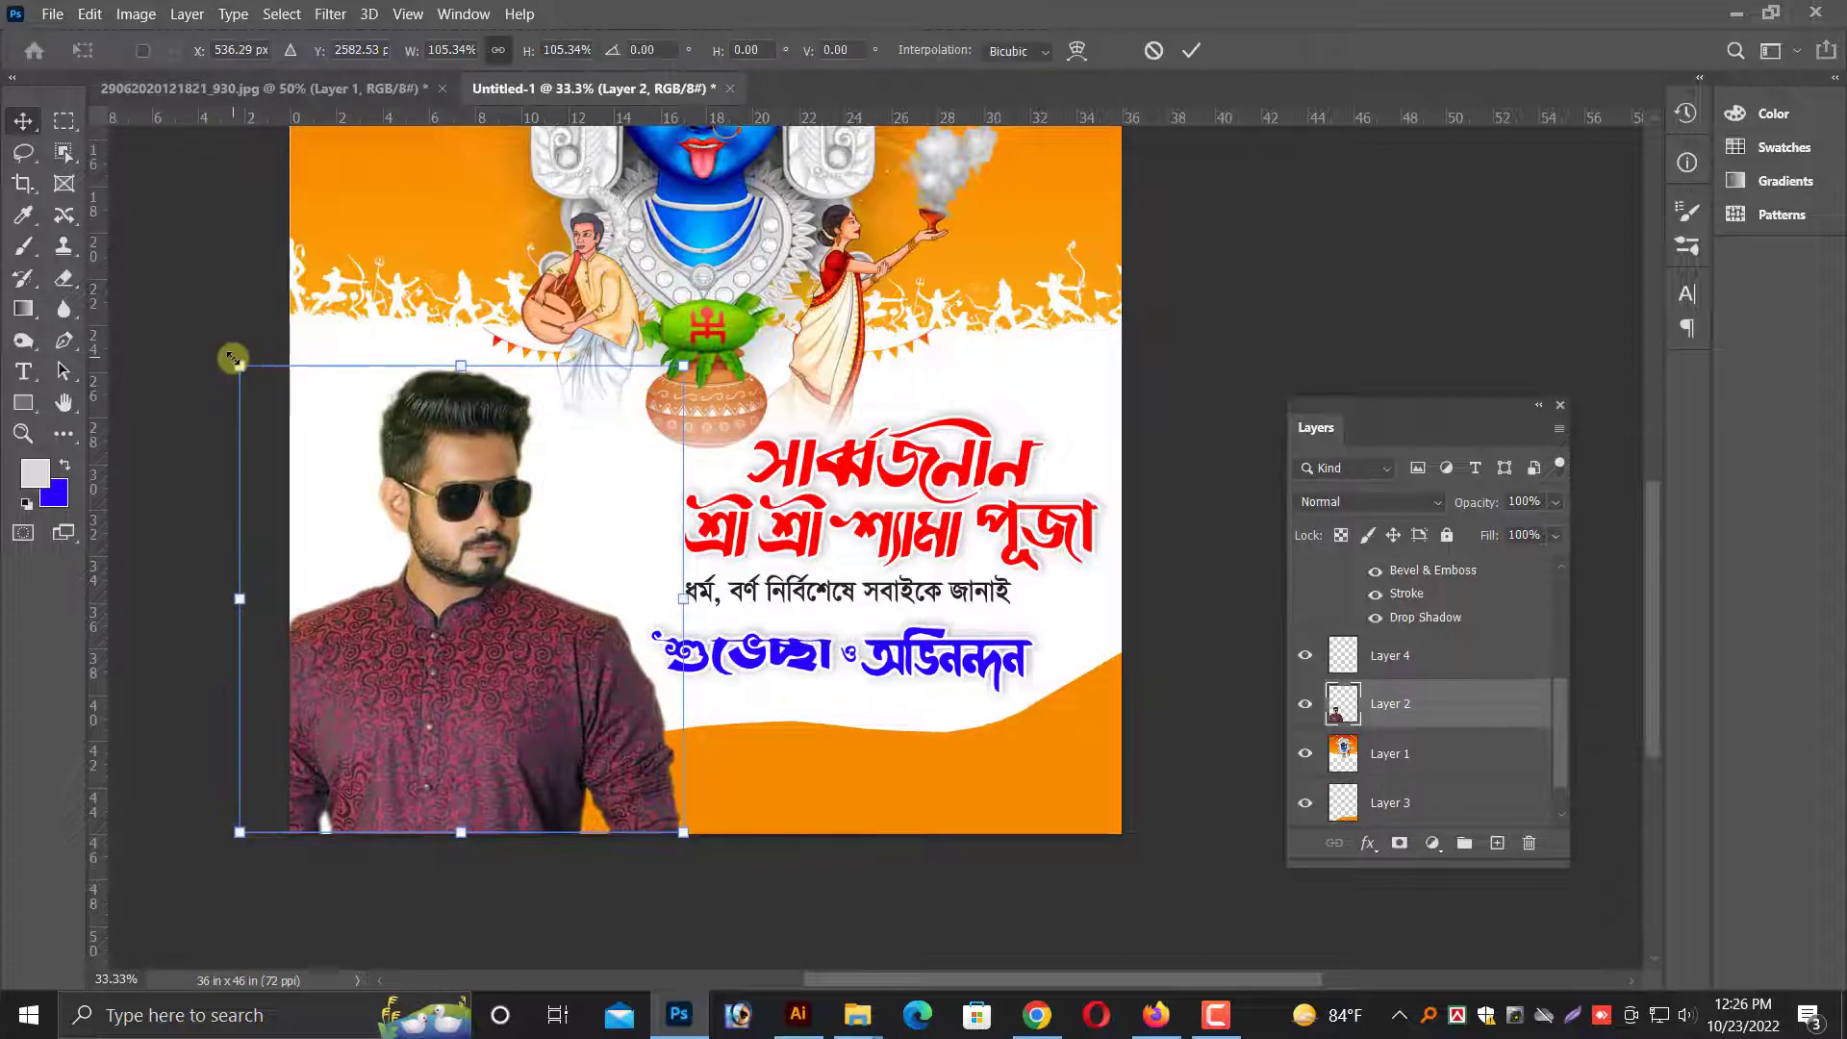
{"action": "key", "text": "Return"}
- Zoom out and select the white background layer
{"action": "key", "text": "ctrl+minus"}
{"action": "right_click", "coordinate": [1129, 623]}
{"action": "left_click", "coordinate": [1141, 632]}
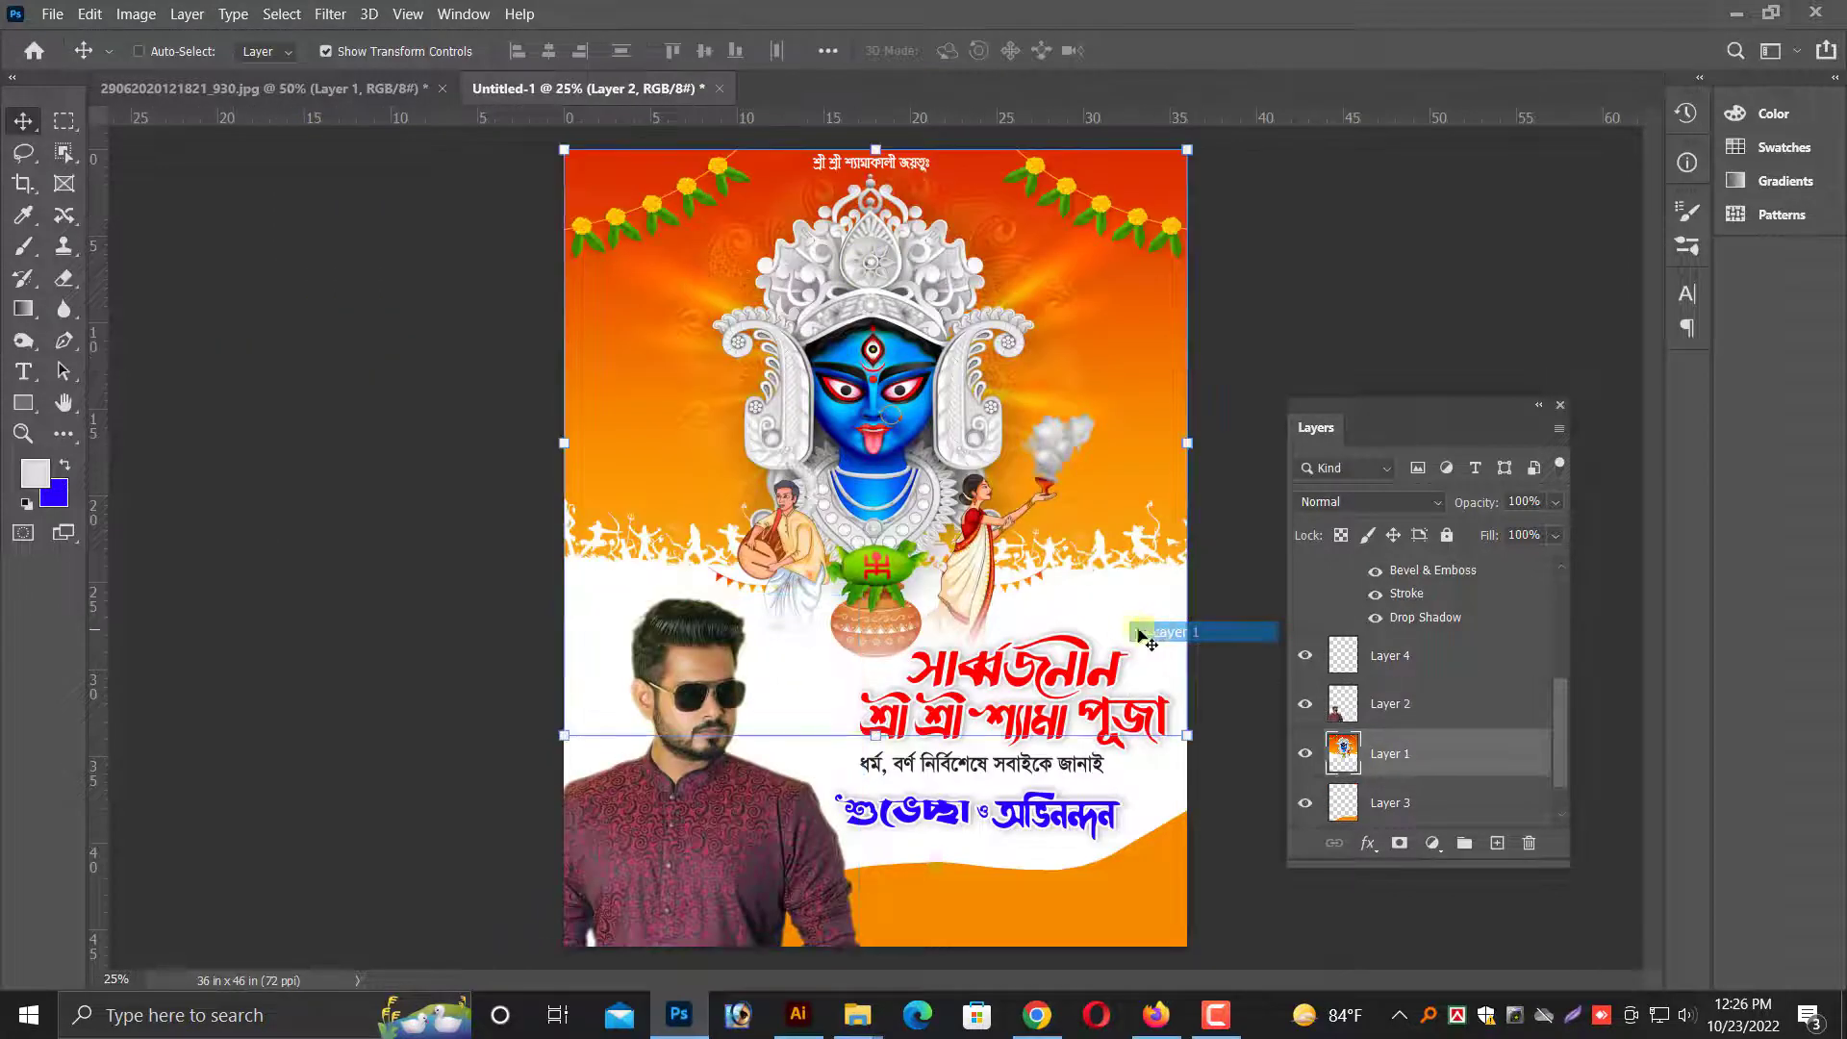
{"action": "right_click", "coordinate": [948, 798]}
{"action": "left_click", "coordinate": [957, 815]}
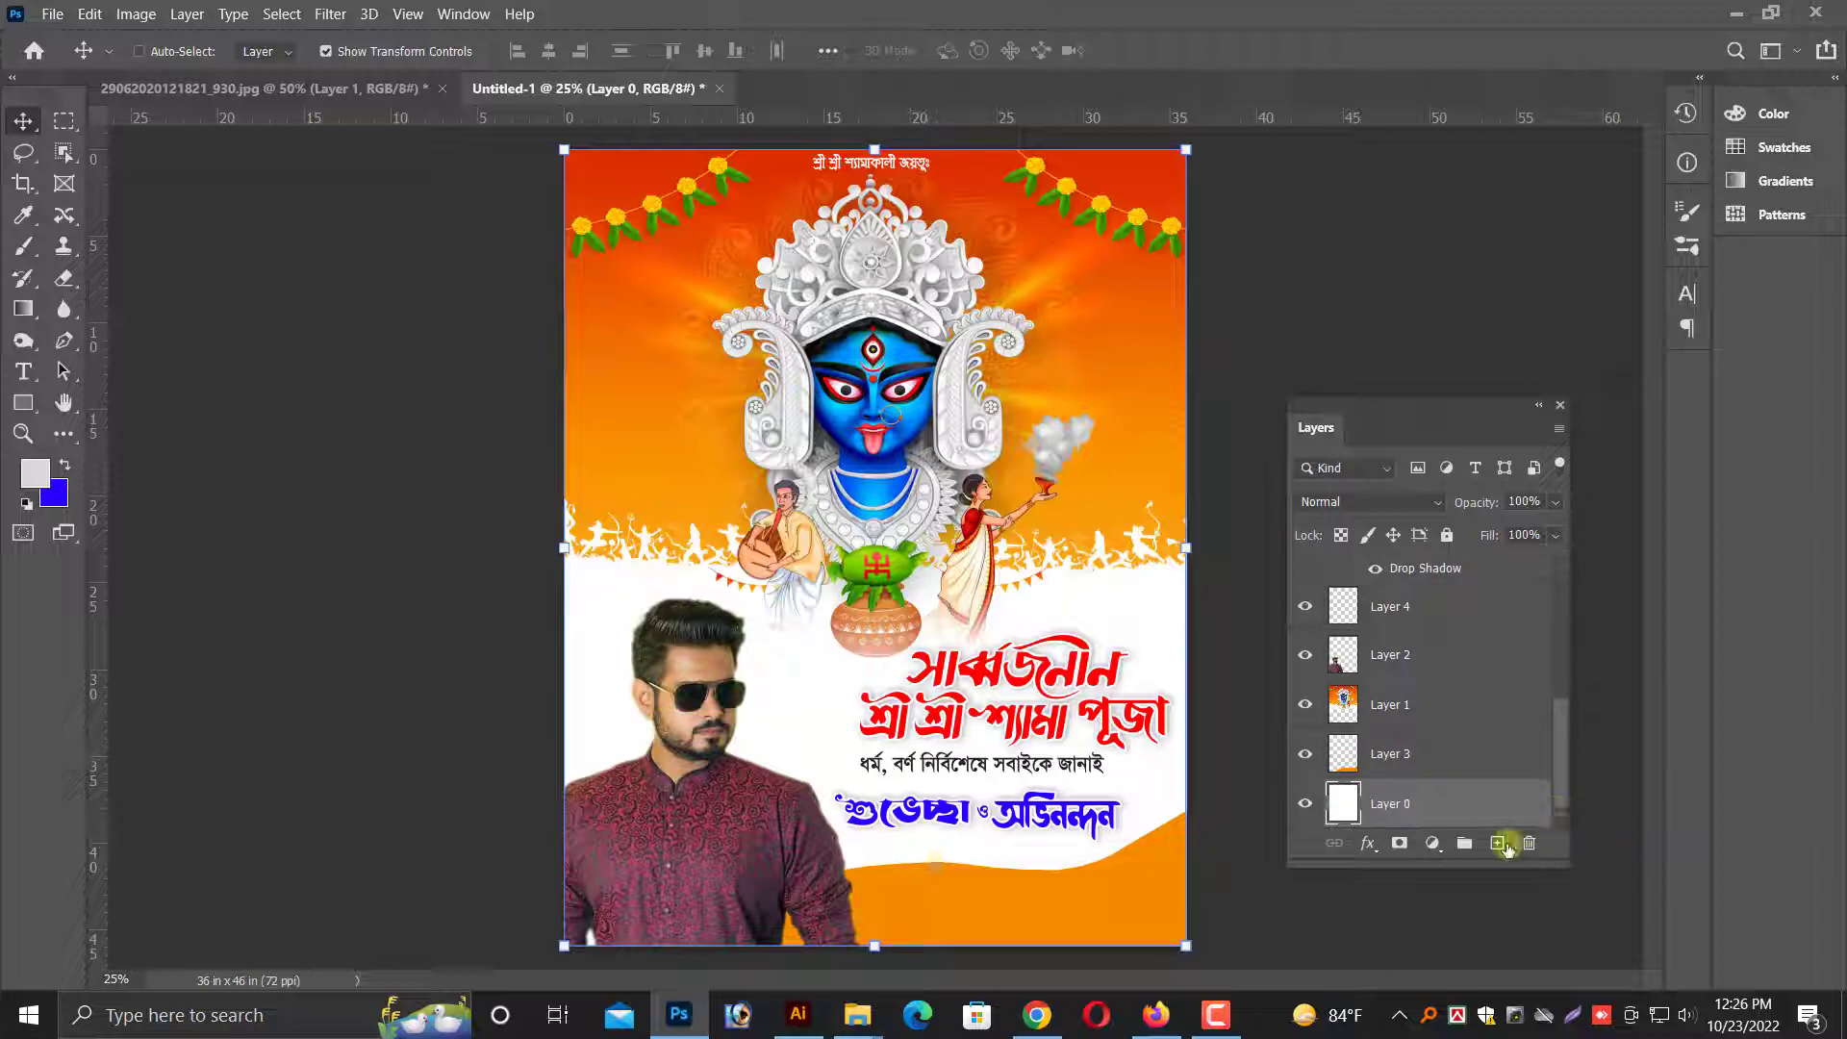
- Add a new layer and sample a red-orange from the poster as foreground colour
{"action": "left_click", "coordinate": [1505, 844]}
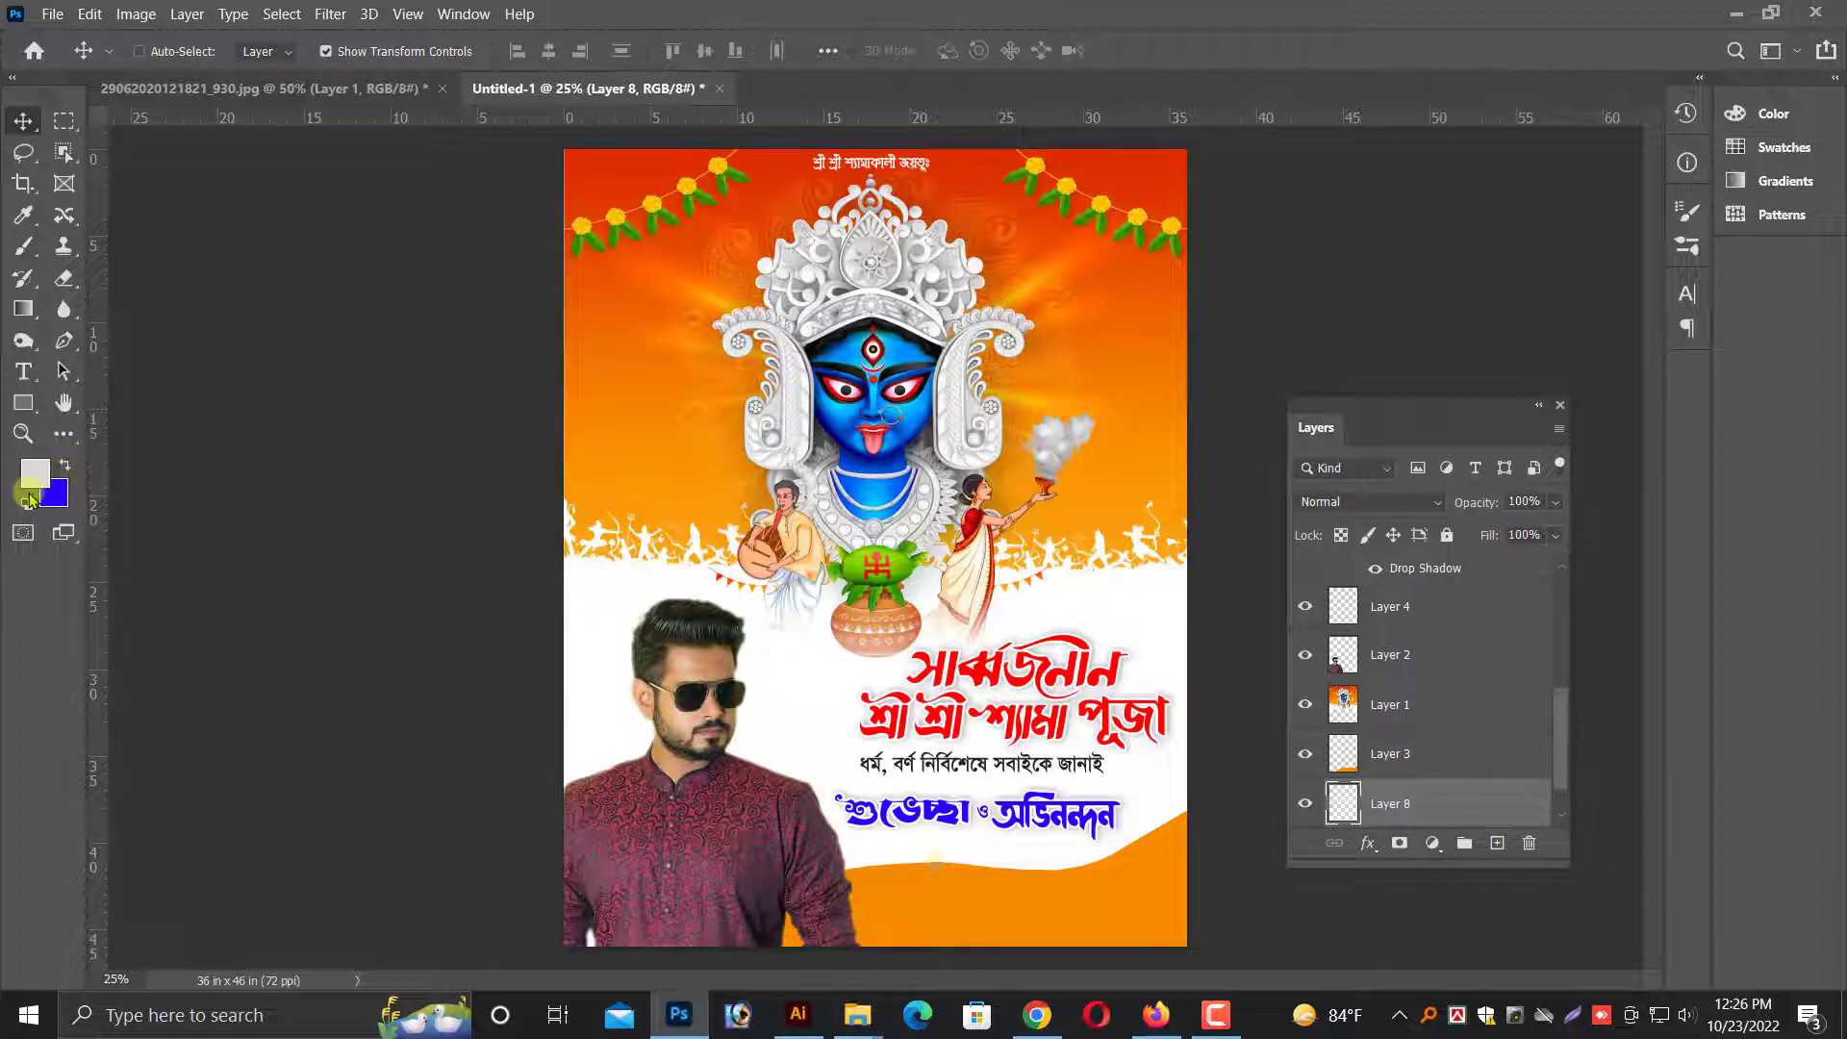
{"action": "left_click", "coordinate": [40, 475]}
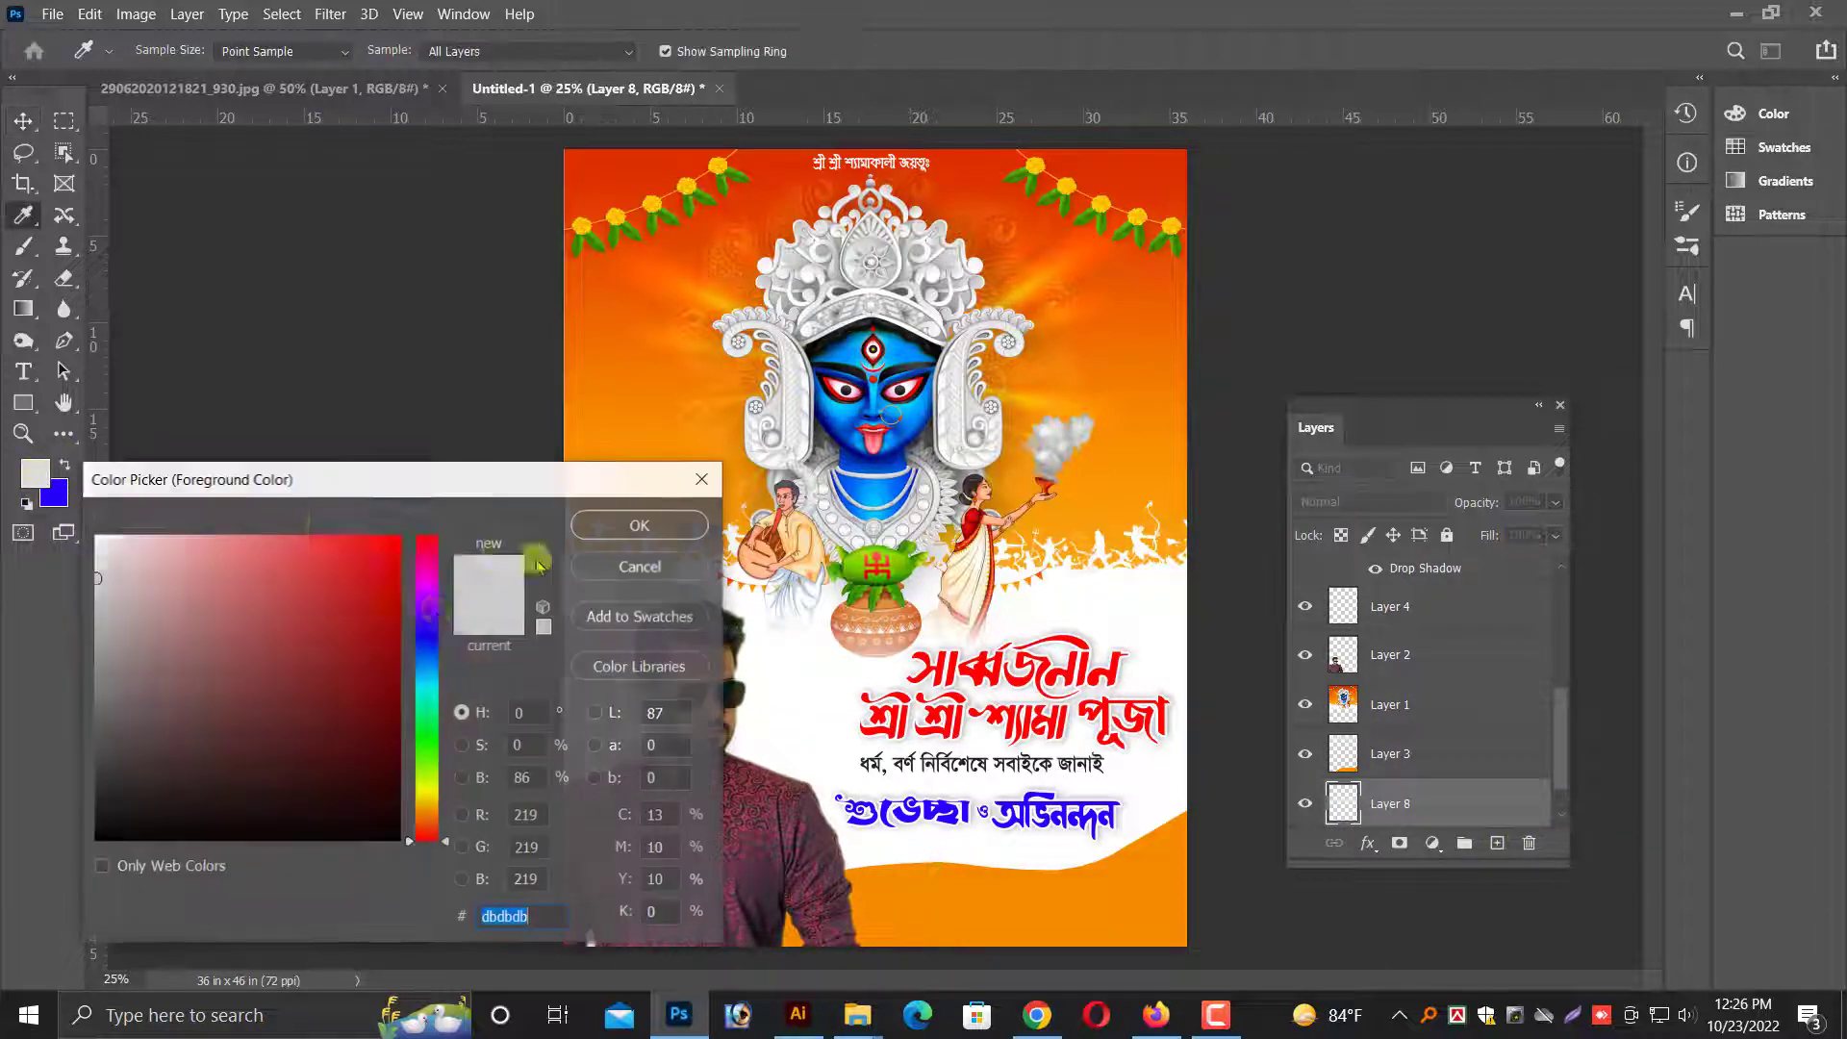
{"action": "left_click", "coordinate": [635, 314]}
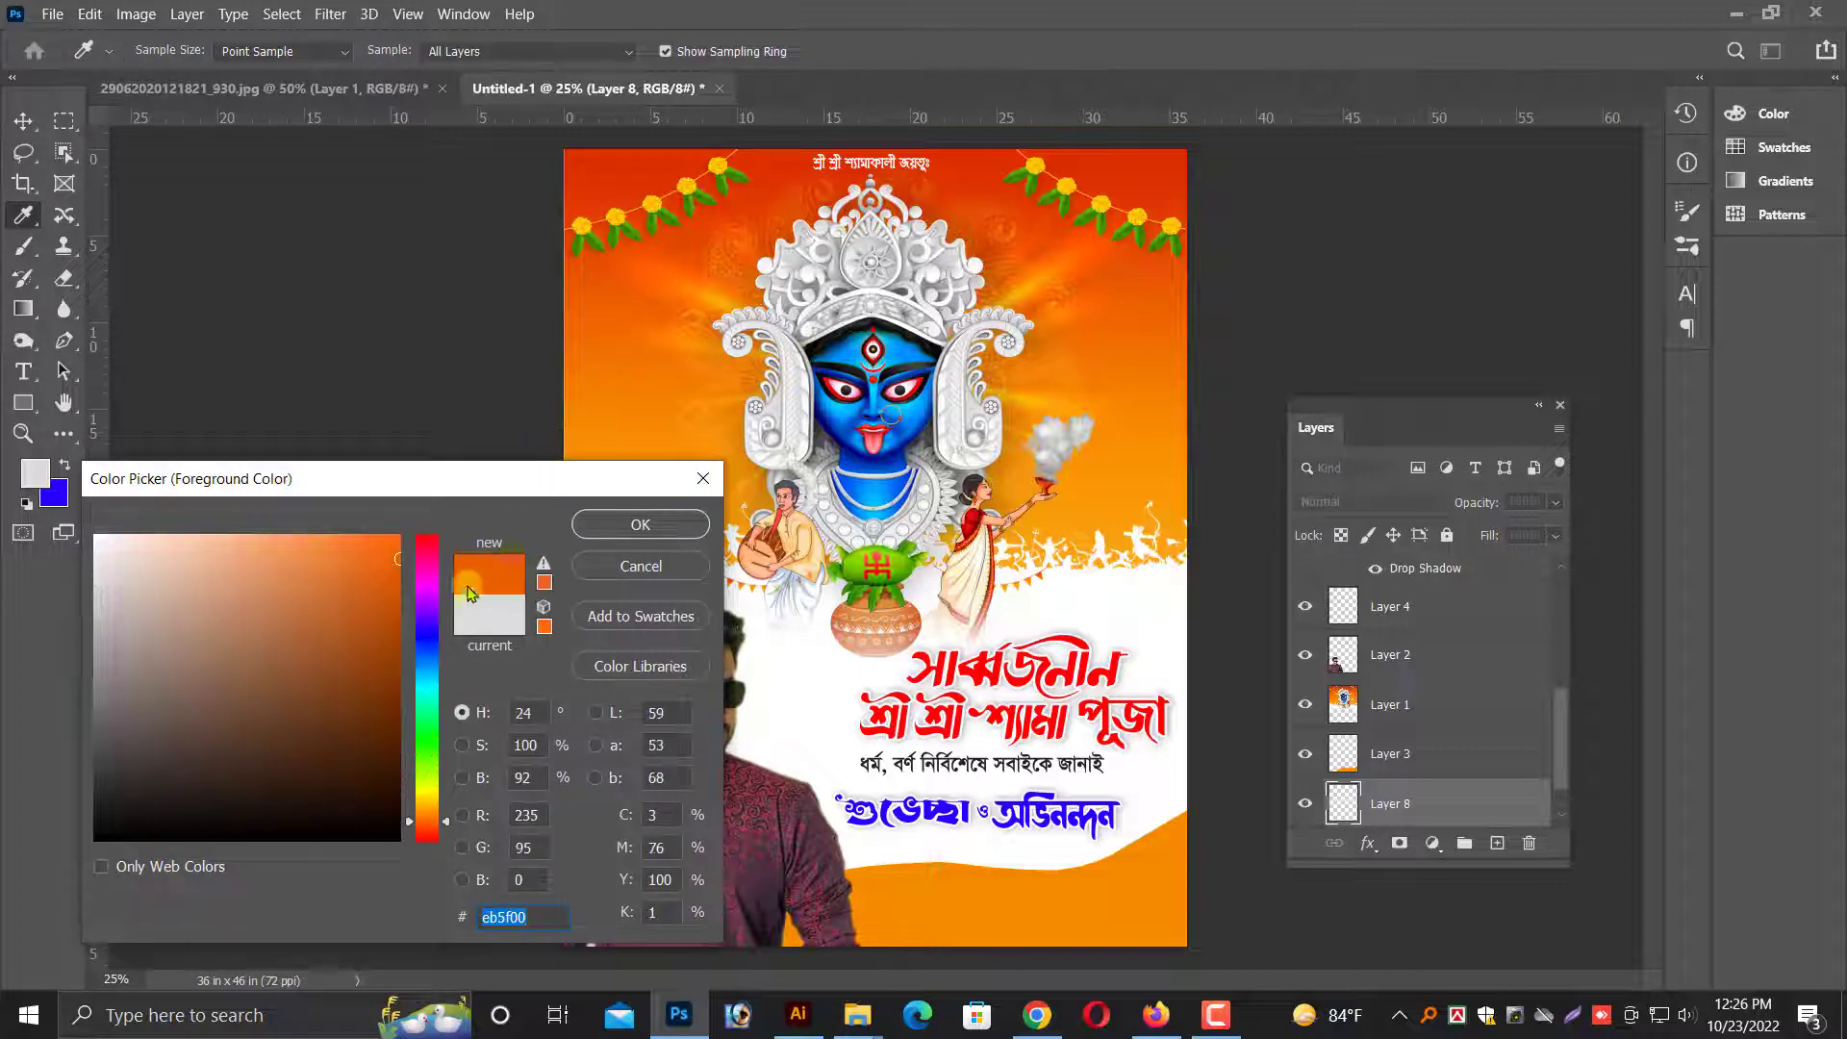
{"action": "left_click", "coordinate": [617, 213]}
{"action": "left_click", "coordinate": [670, 520]}
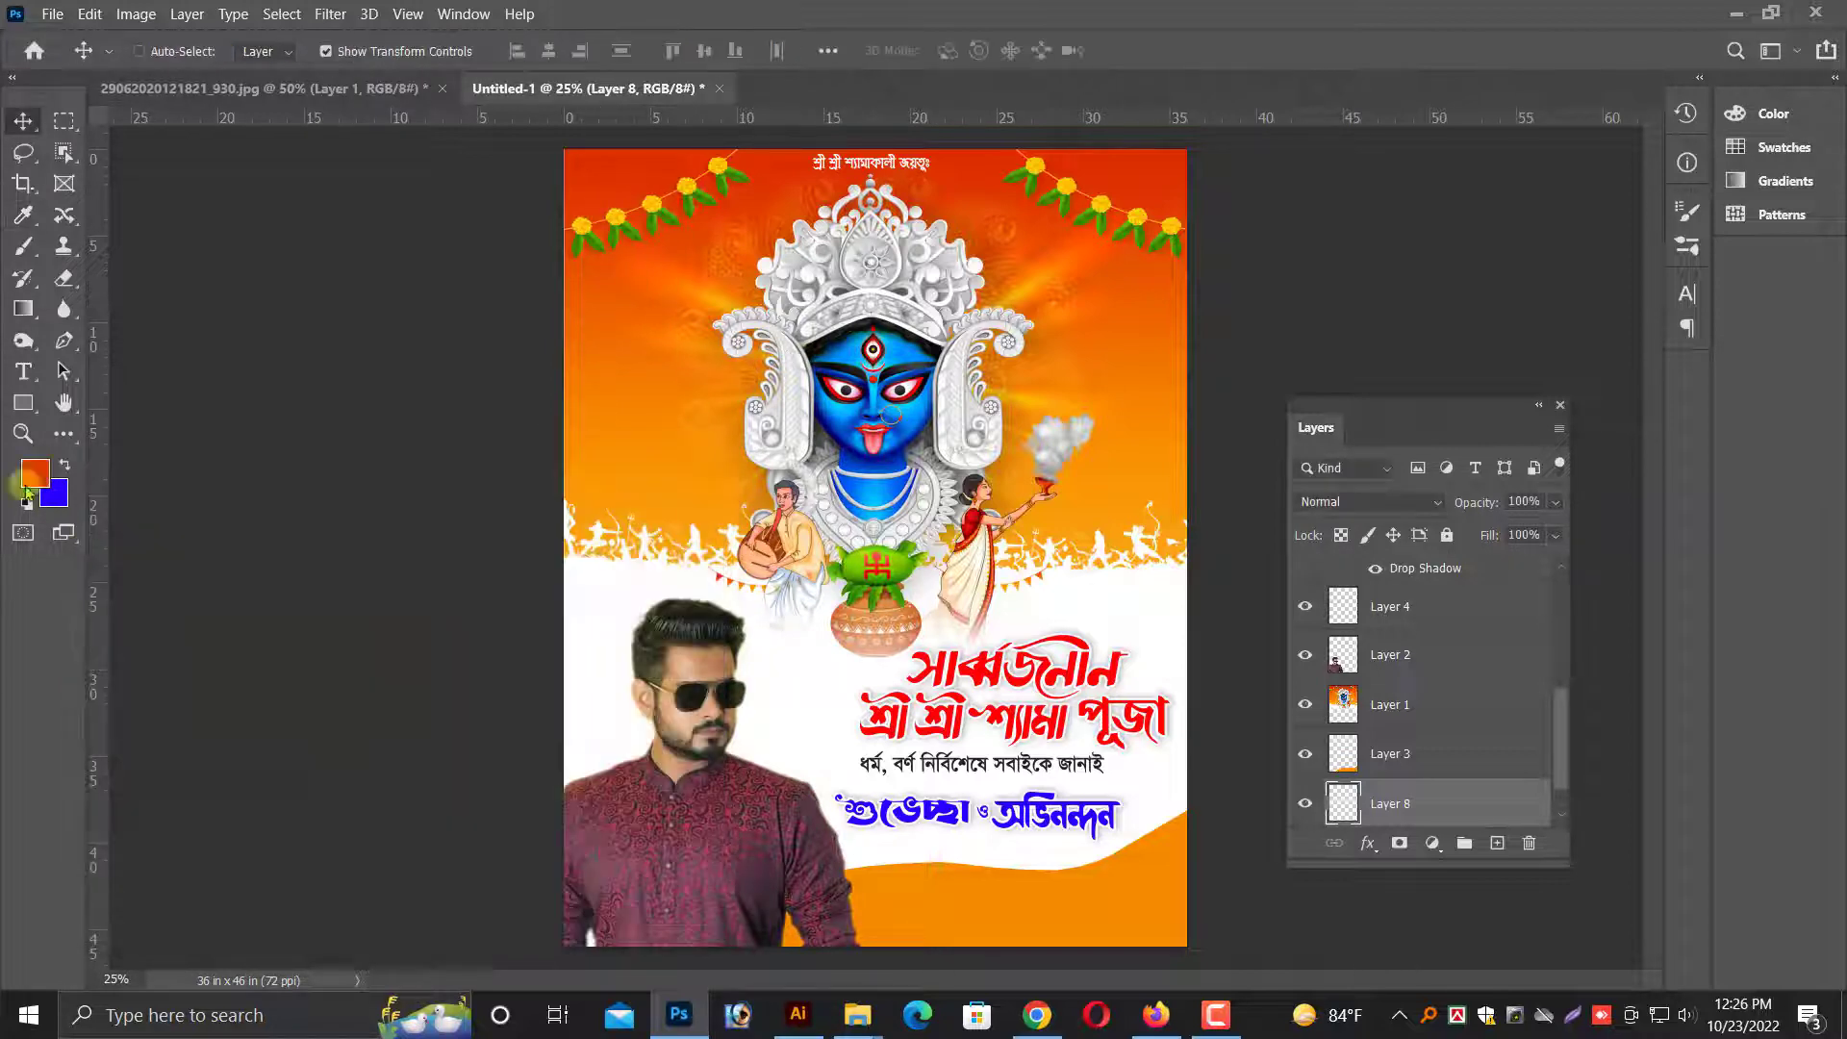
- Paint a soft red-orange glow beside the man with a large 2300 px soft brush
{"action": "right_click", "coordinate": [15, 260]}
{"action": "left_click", "coordinate": [77, 252]}
{"action": "right_click", "coordinate": [758, 736]}
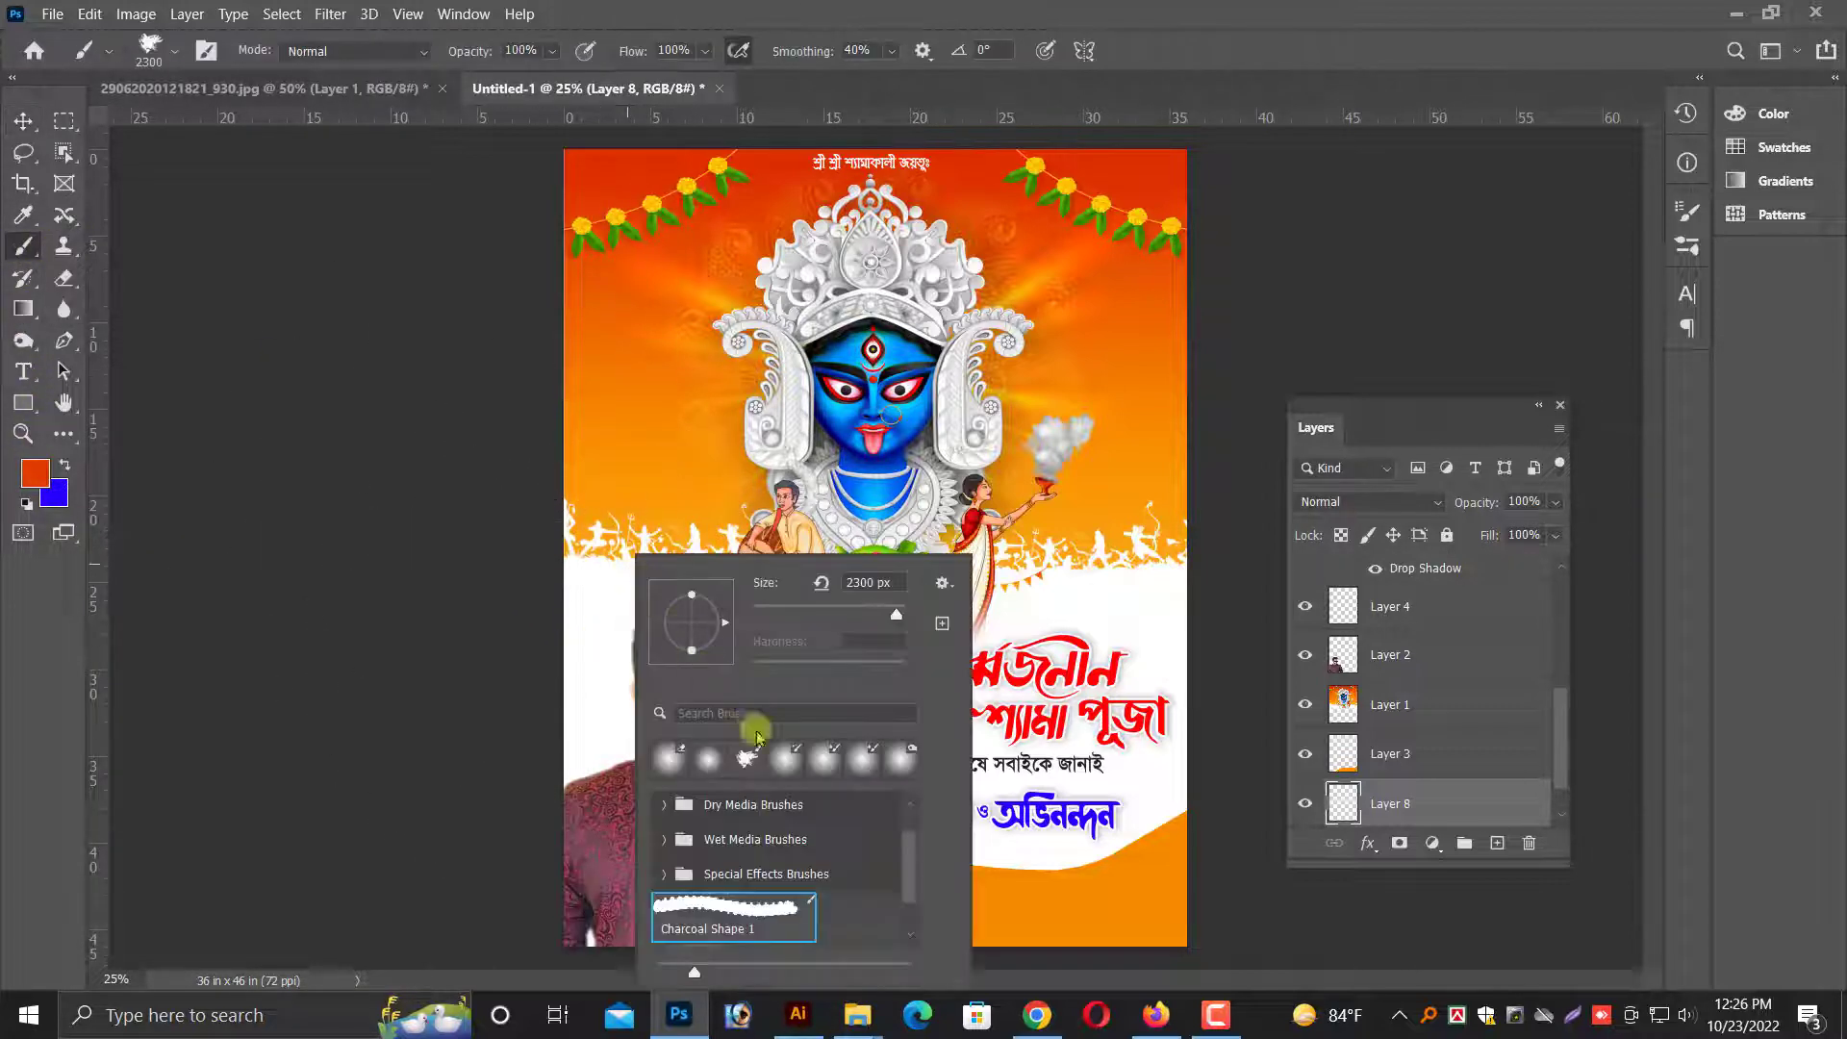
{"action": "double_click", "coordinate": [712, 763]}
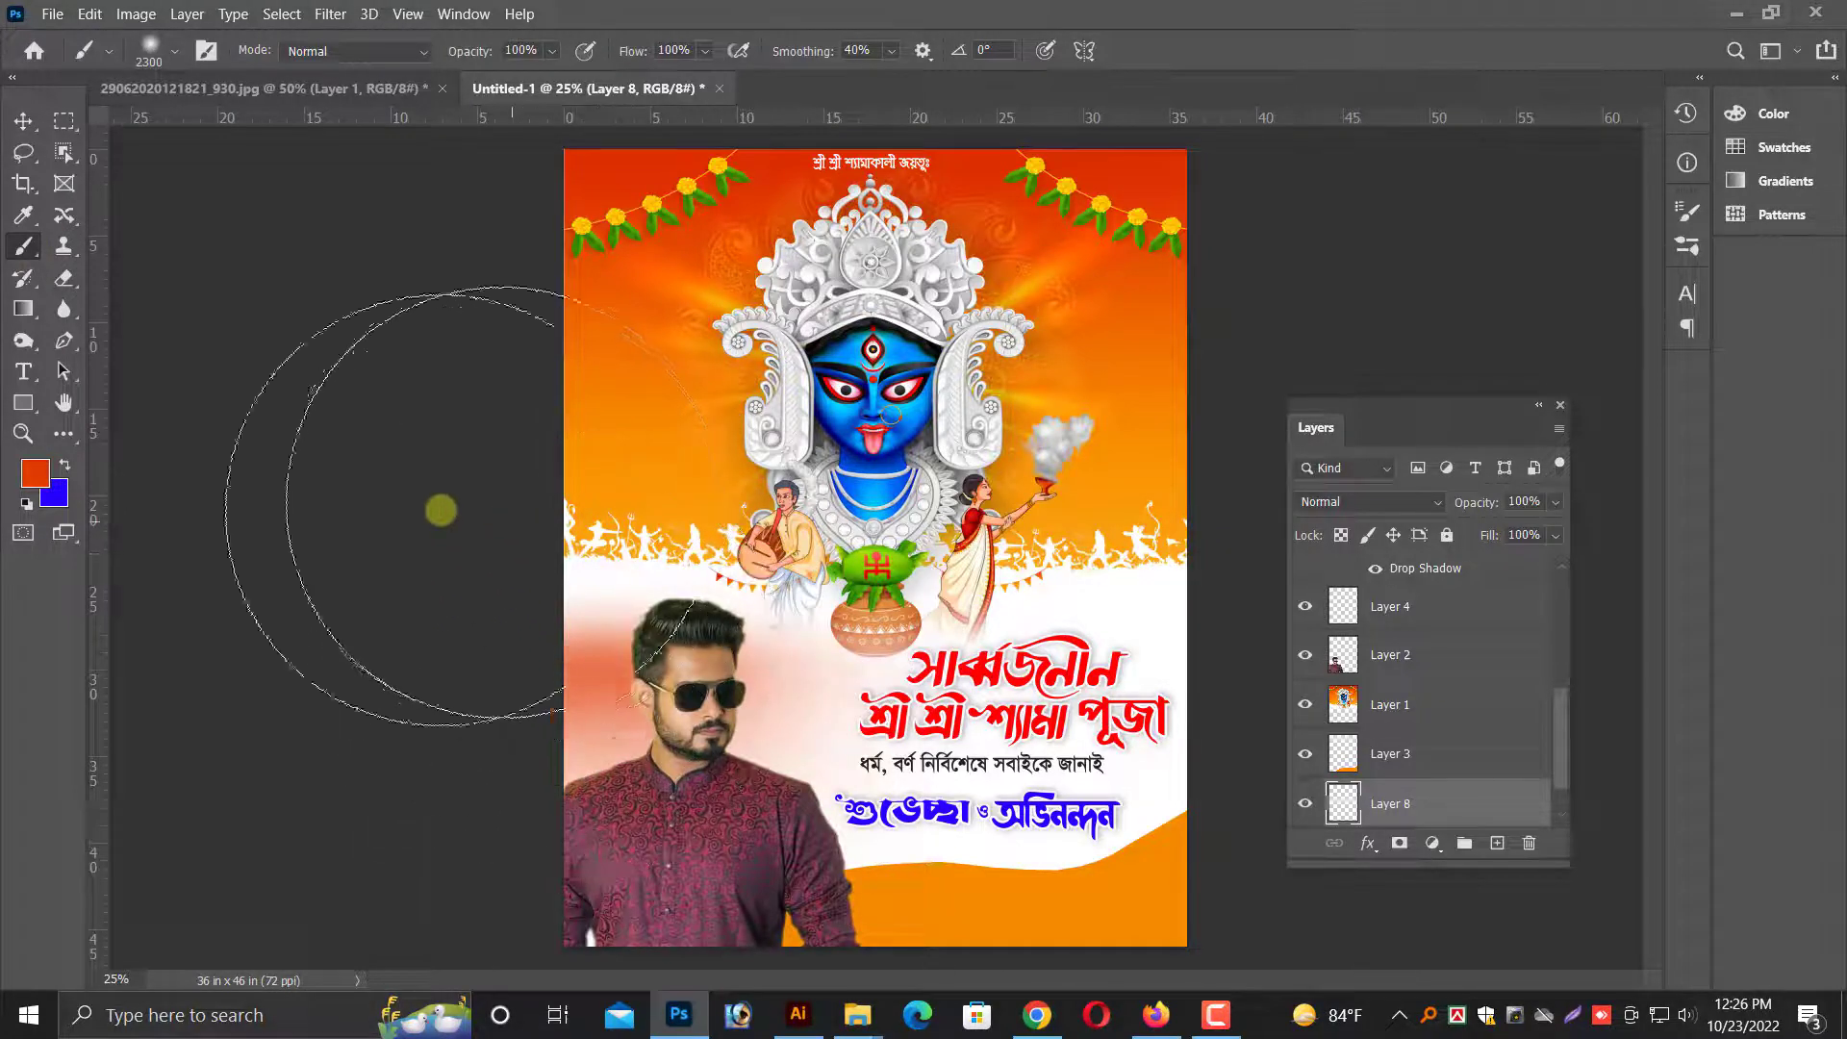
{"action": "left_click_drag", "start_coordinate": [536, 647], "coordinate": [441, 780]}
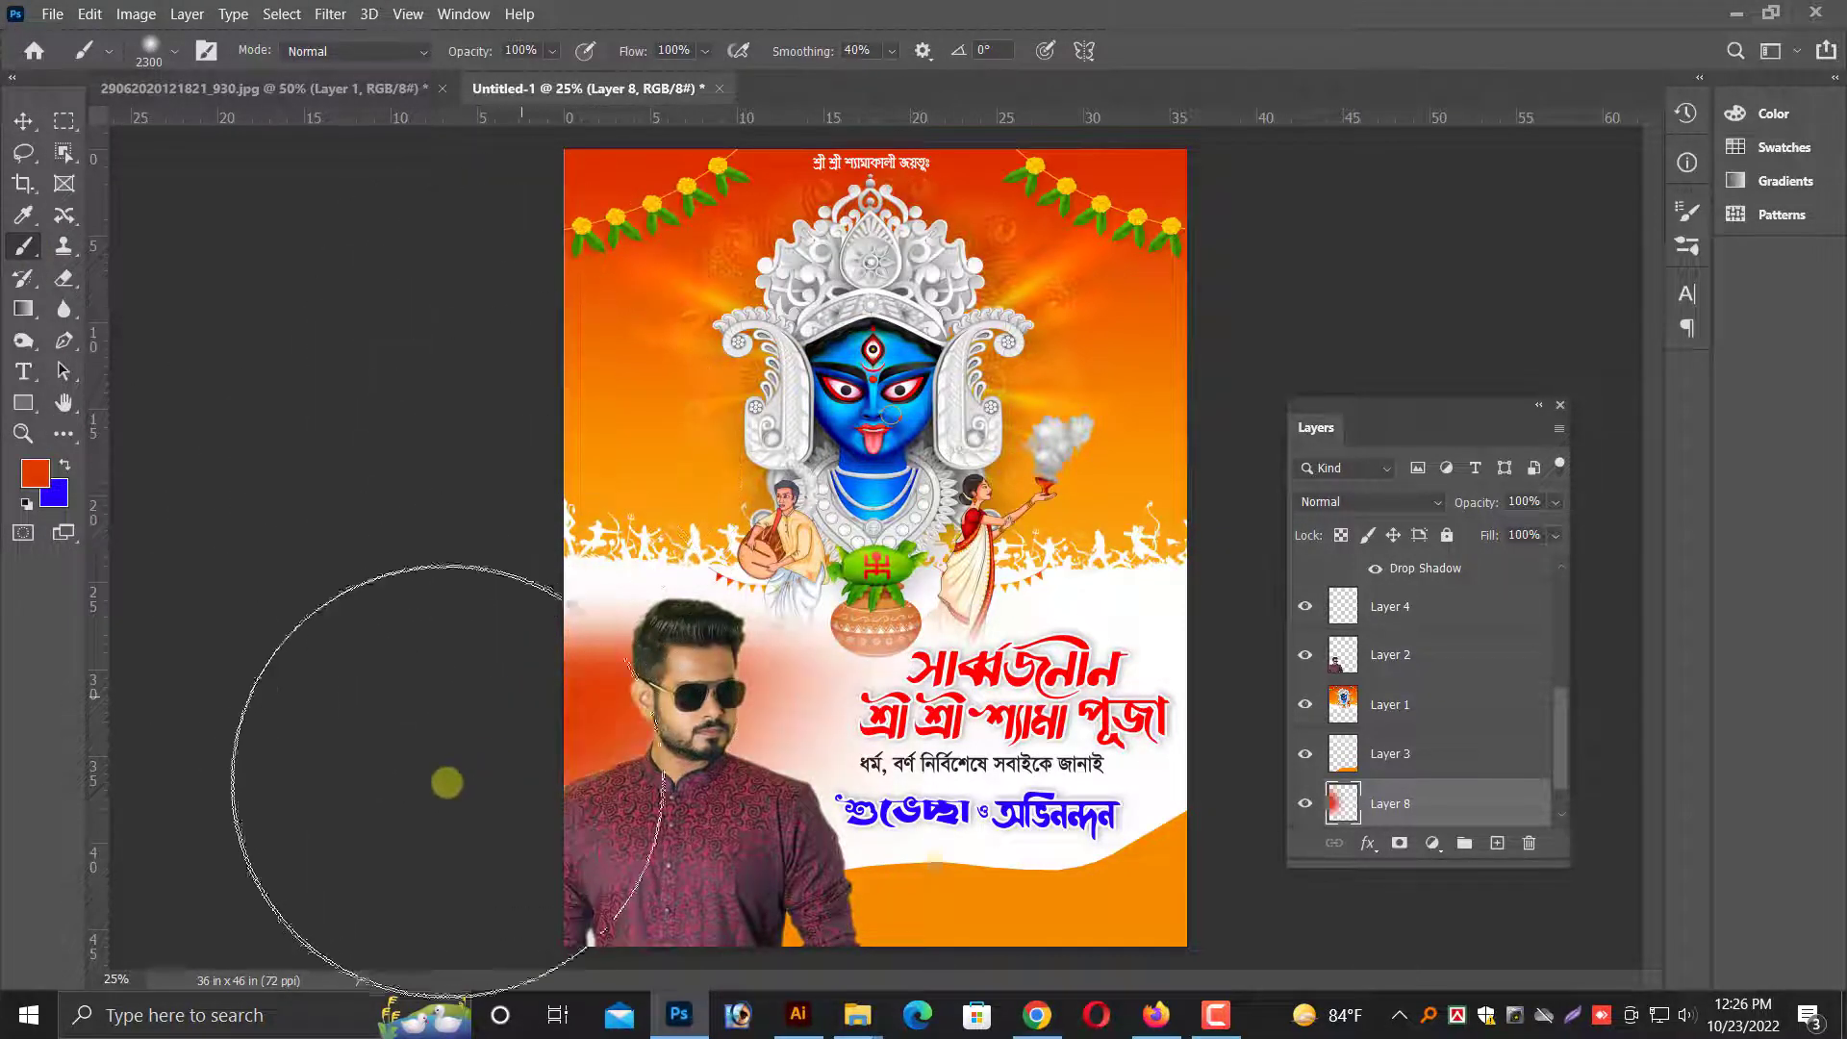
{"action": "key", "text": "ctrl+plus"}
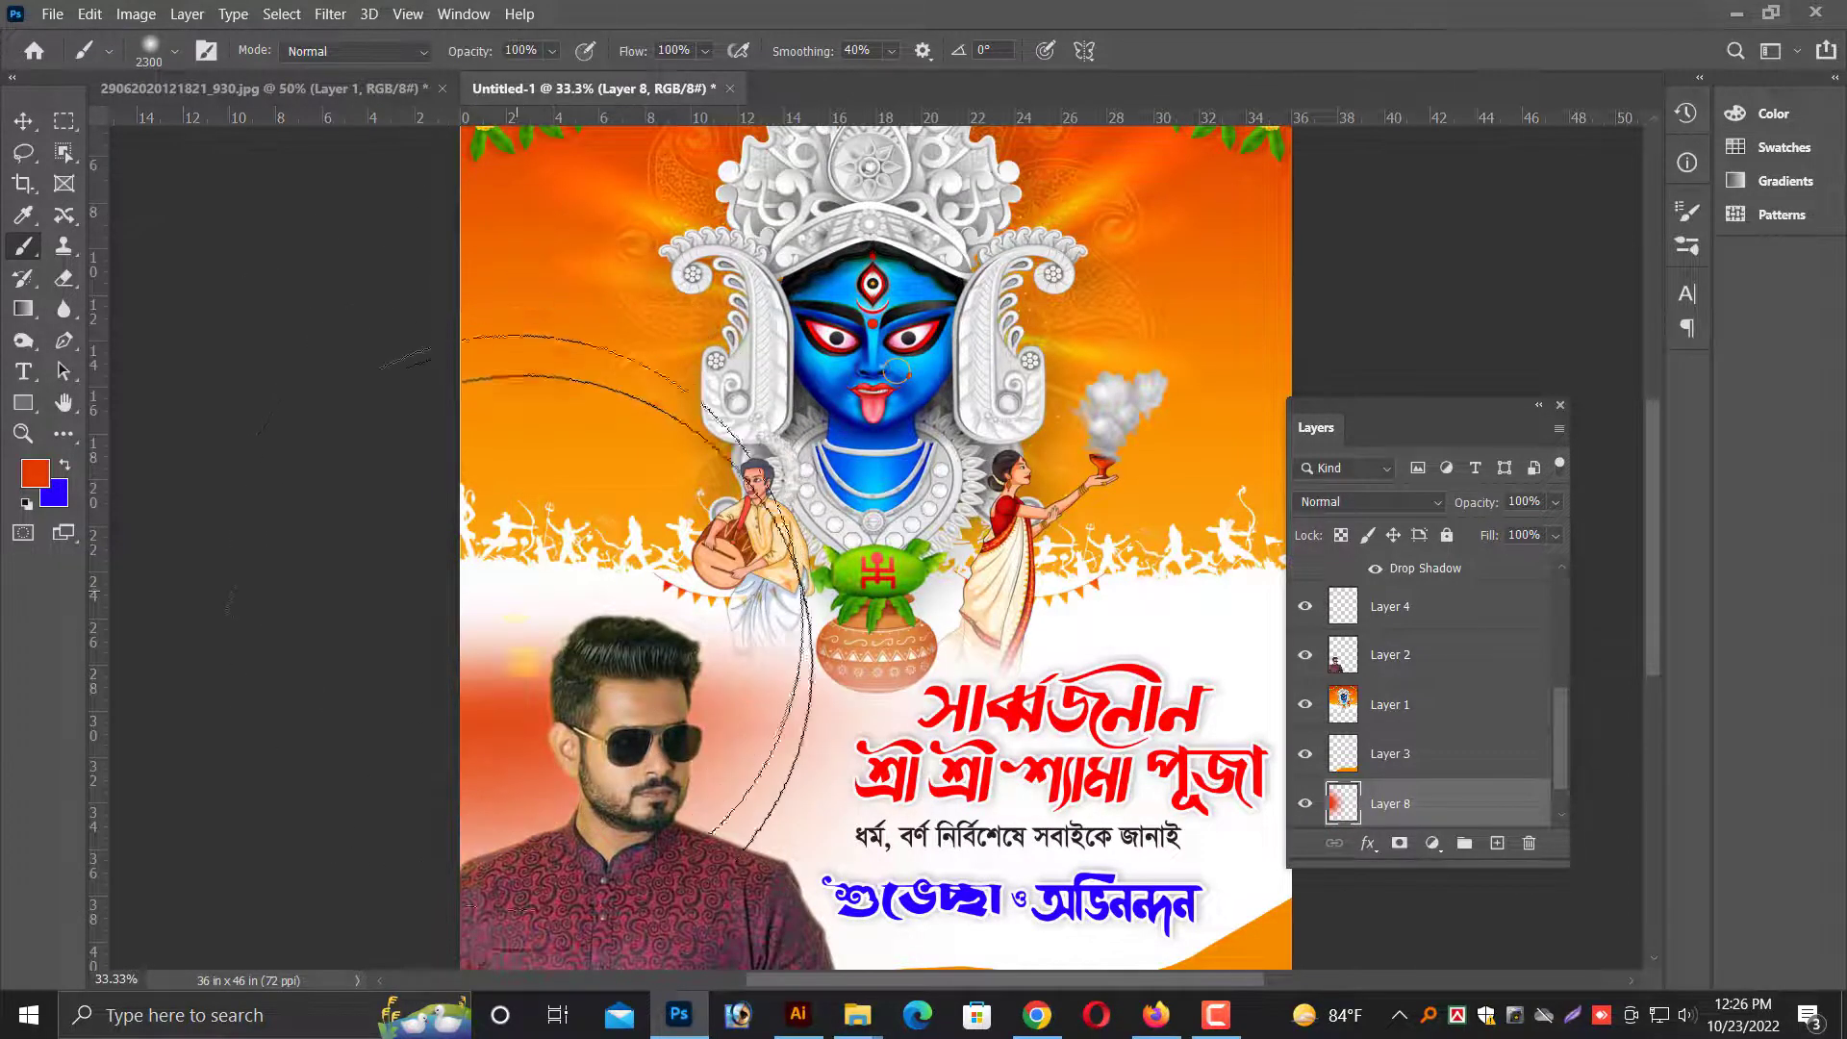
{"action": "key", "text": "v"}
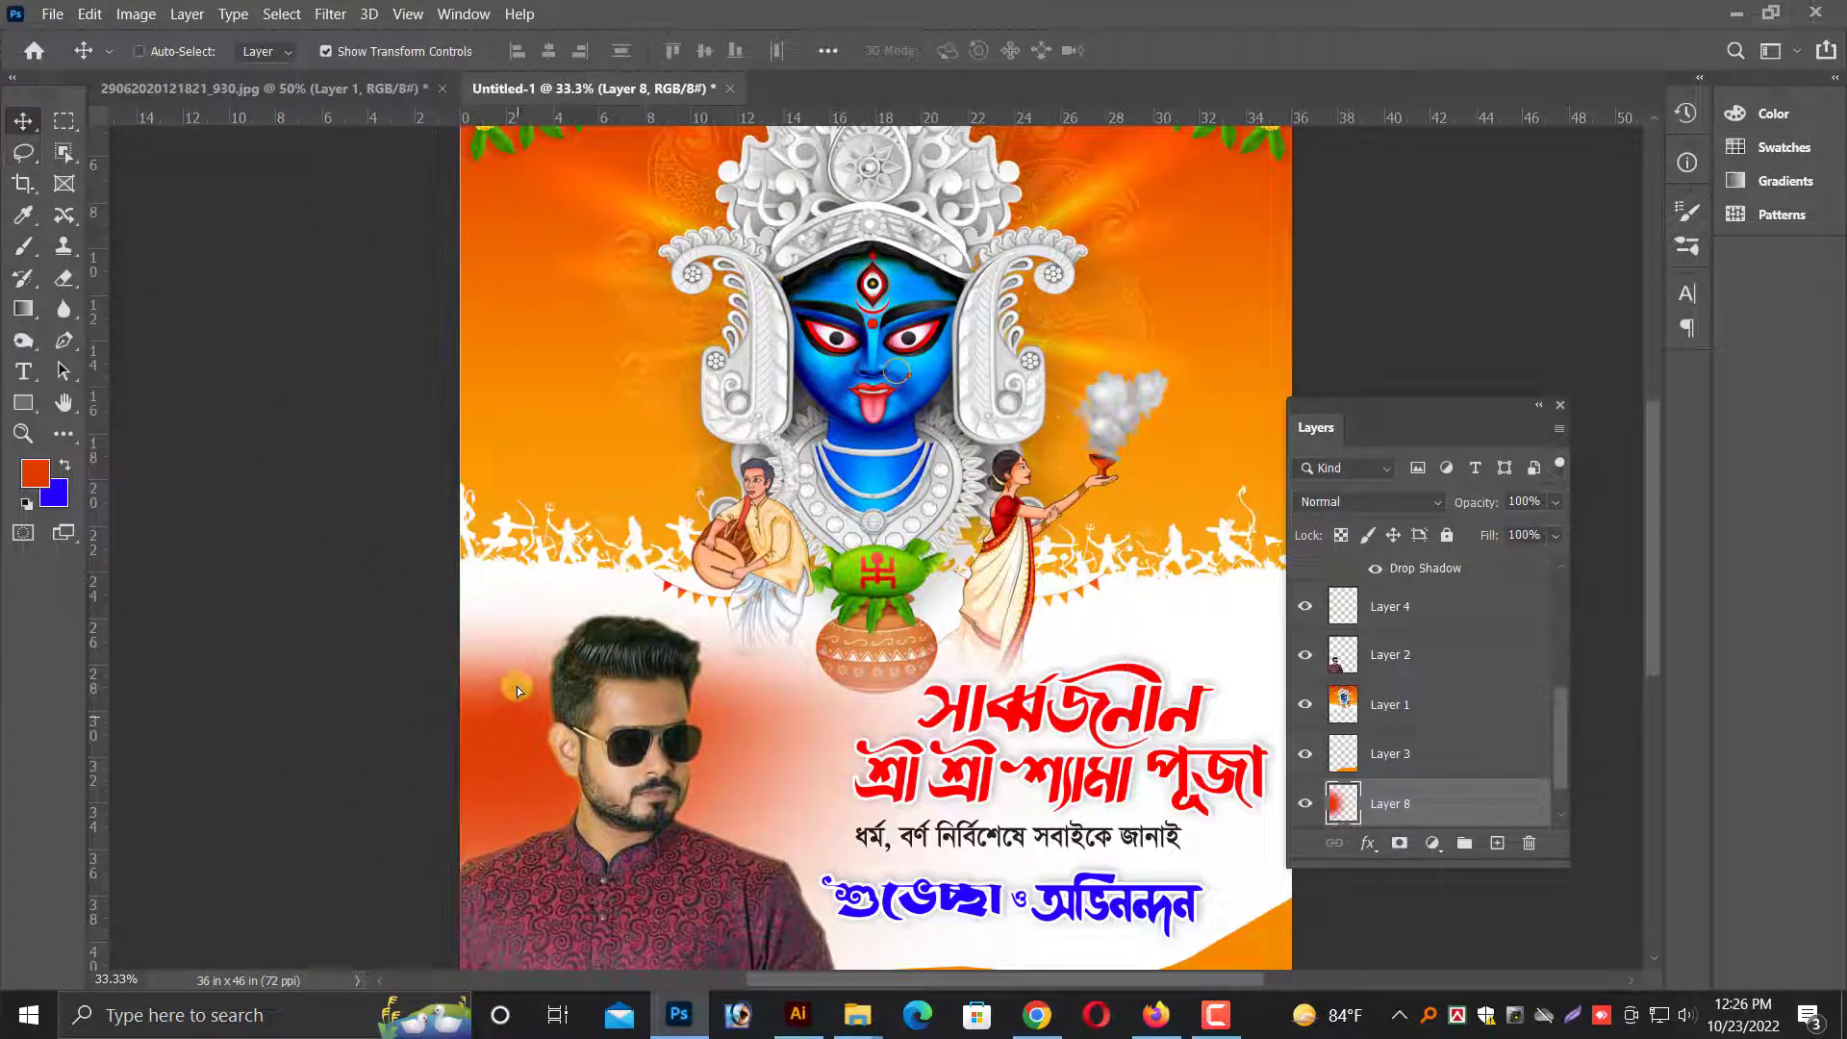
- Move the red-orange glow layer to the top of the layer stack
{"action": "key", "text": "ctrl+shift+bracketright"}
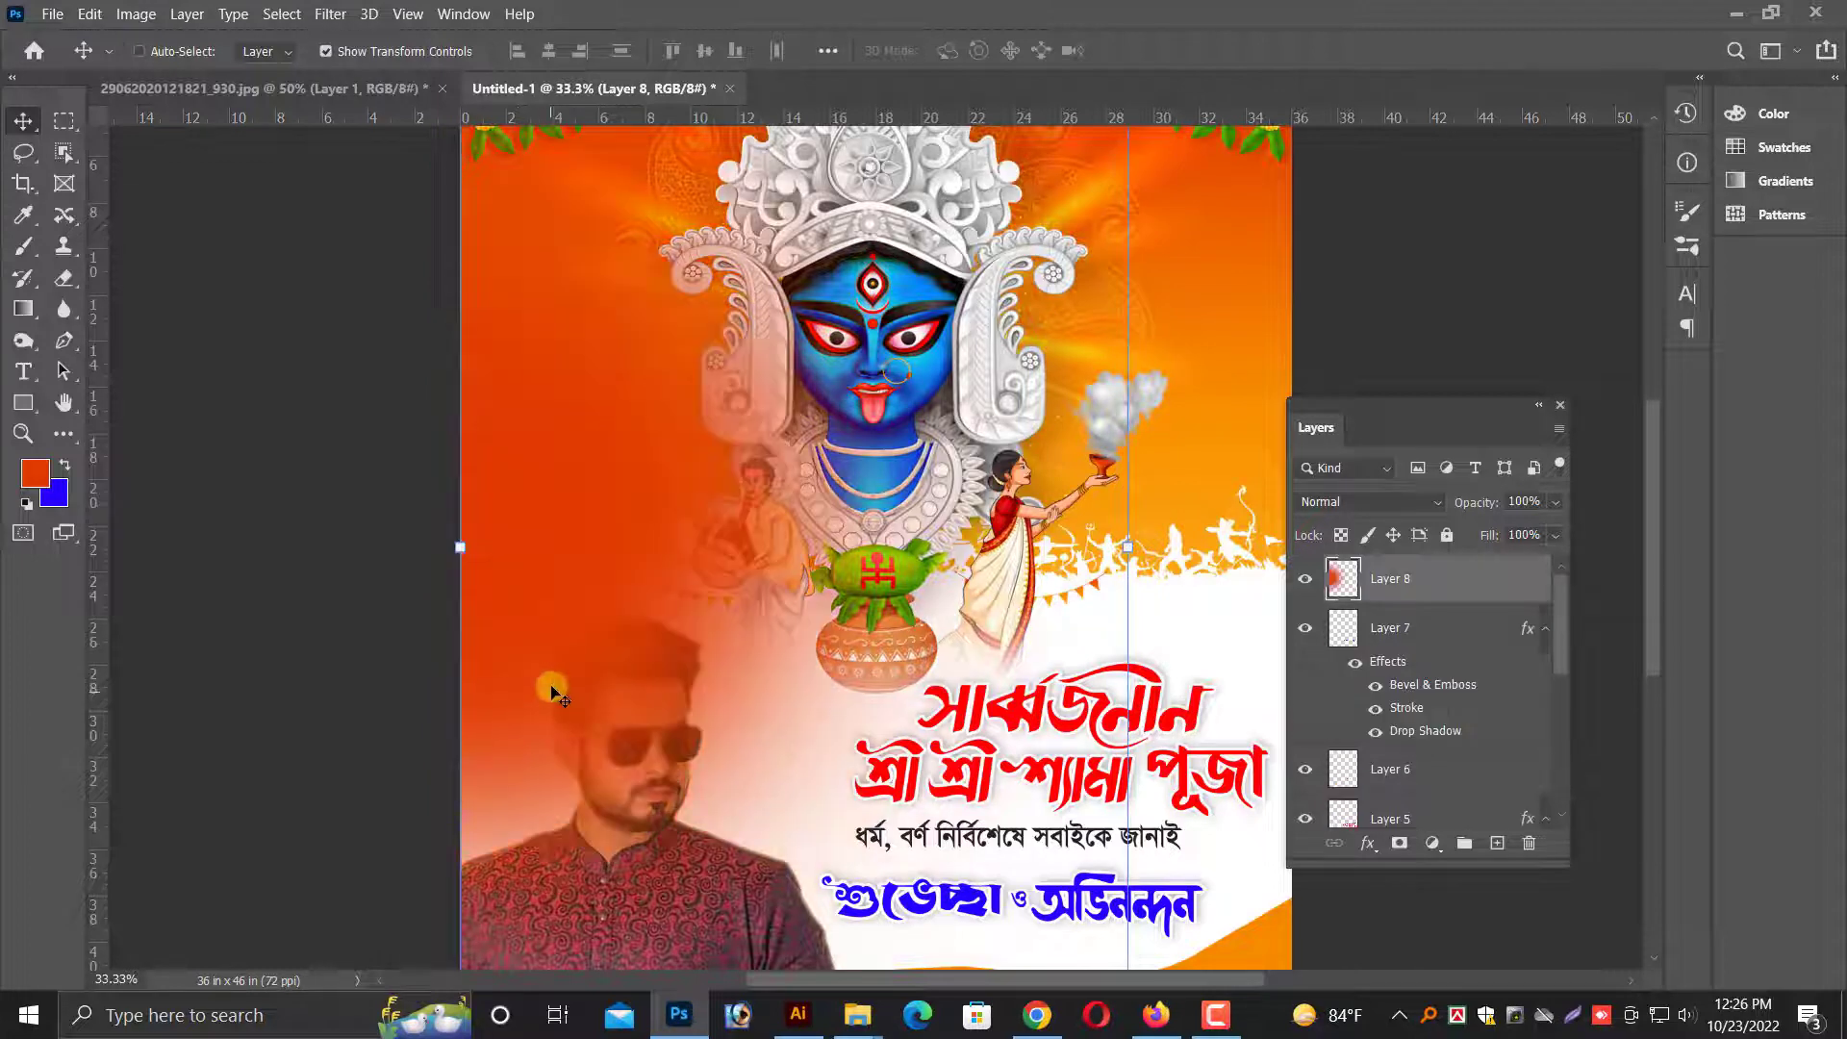
{"action": "key", "text": "ctrl+bracketleft"}
{"action": "key", "text": "ctrl+bracketleft"}
{"action": "key", "text": "ctrl+bracketleft"}
{"action": "key", "text": "ctrl+bracketleft"}
{"action": "key", "text": "ctrl+bracketleft"}
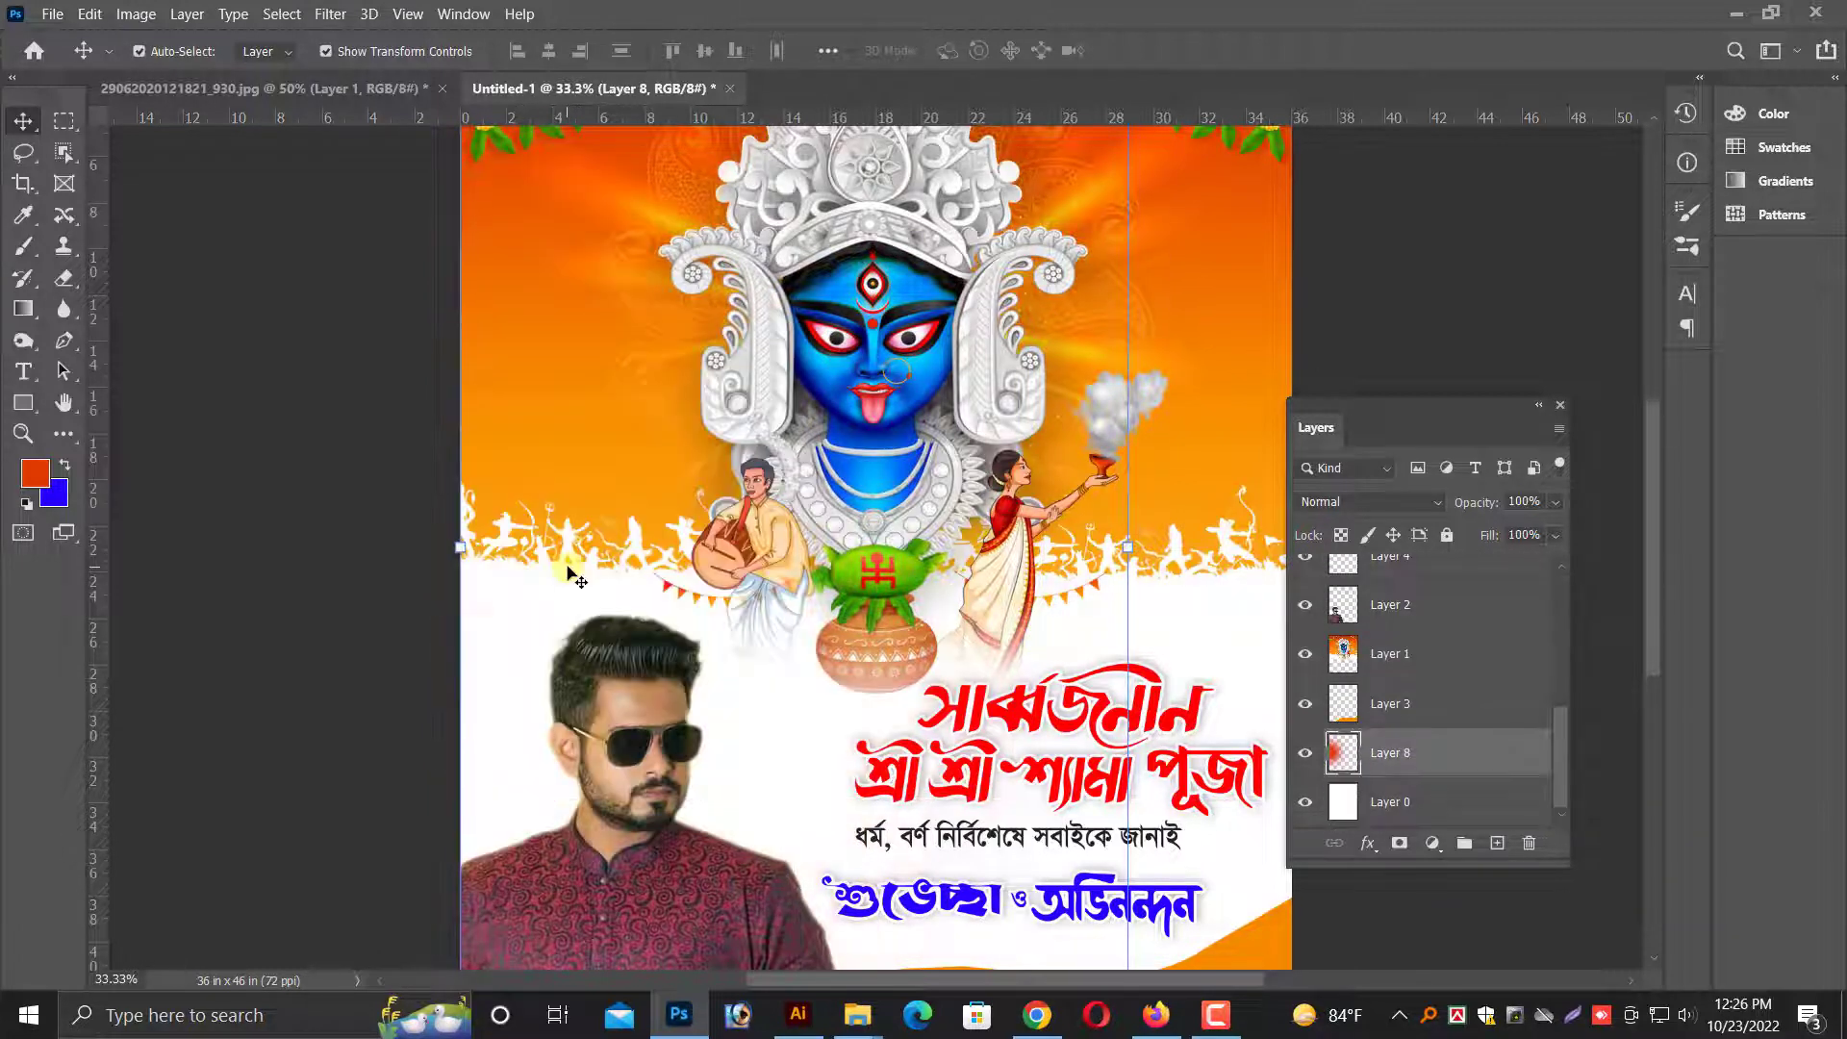
{"action": "key", "text": "ctrl+bracketleft"}
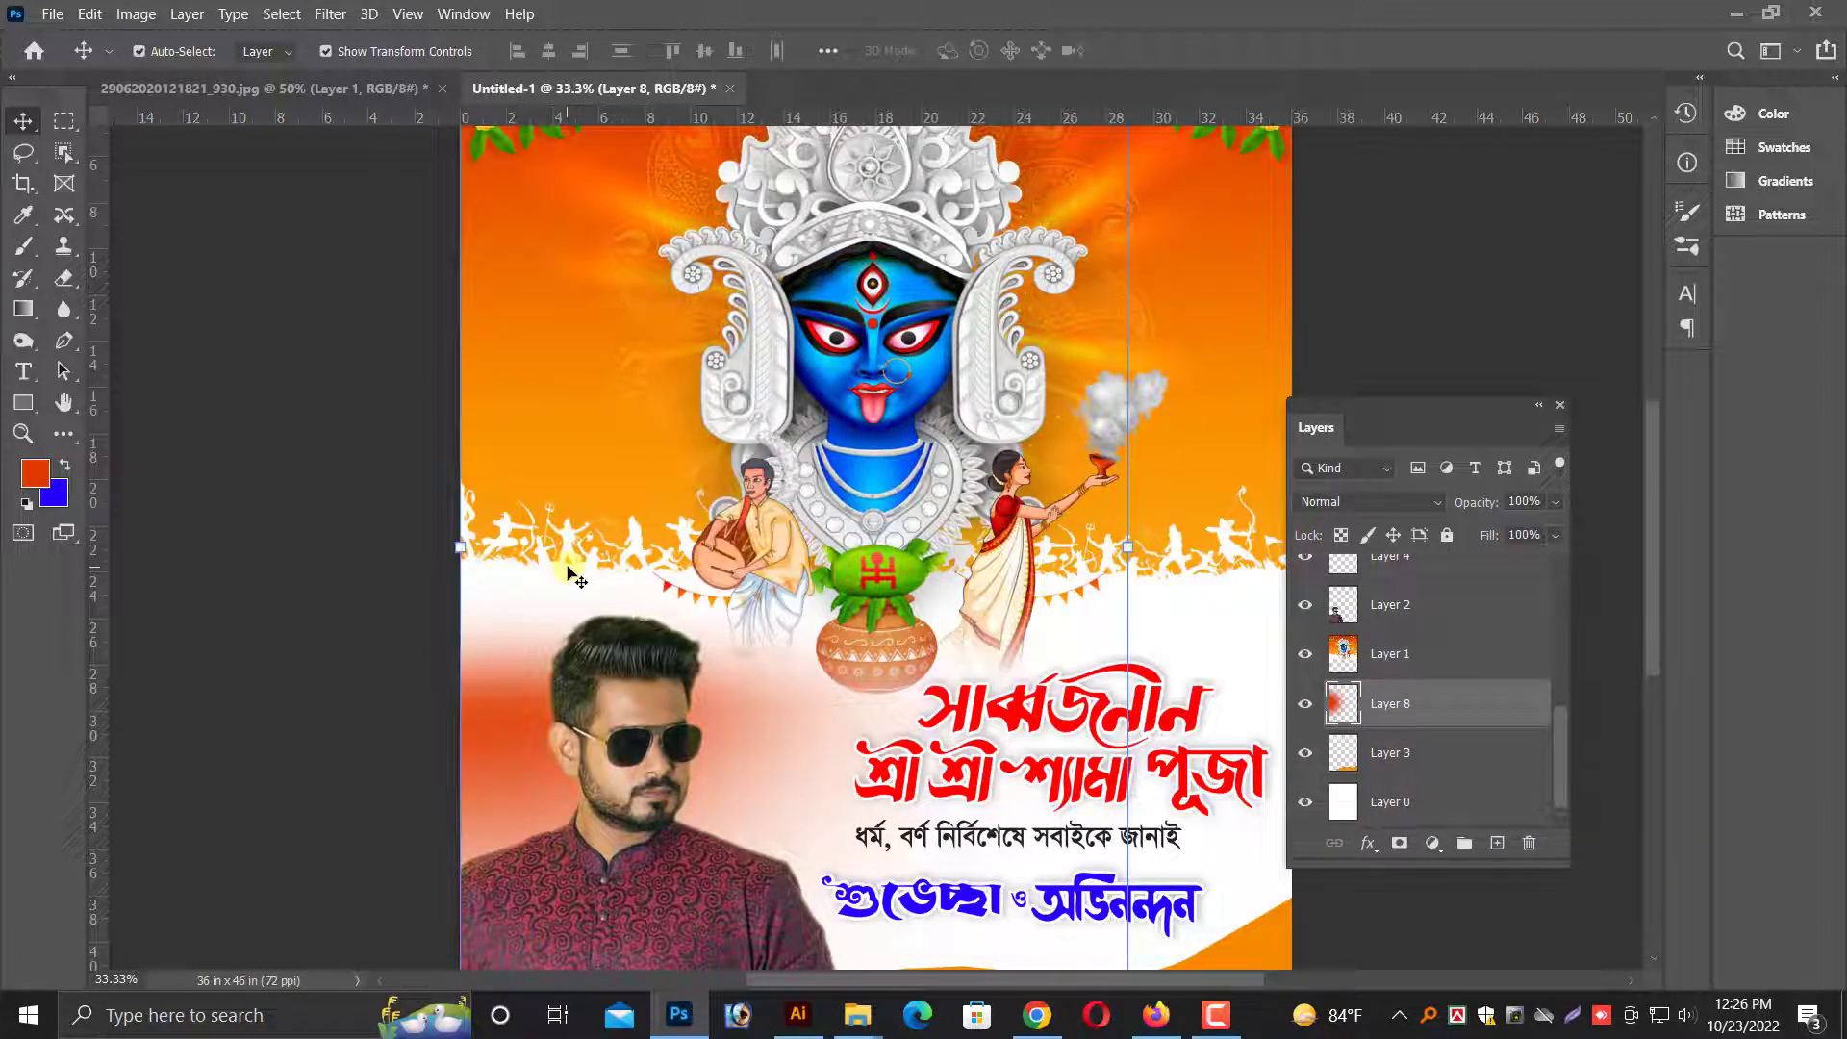
{"action": "key", "text": "ctrl+shift+bracketright"}
{"action": "scroll", "coordinate": [635, 598], "scroll_direction": "up", "scroll_amount": 1}
{"action": "key", "text": "ctrl+minus"}
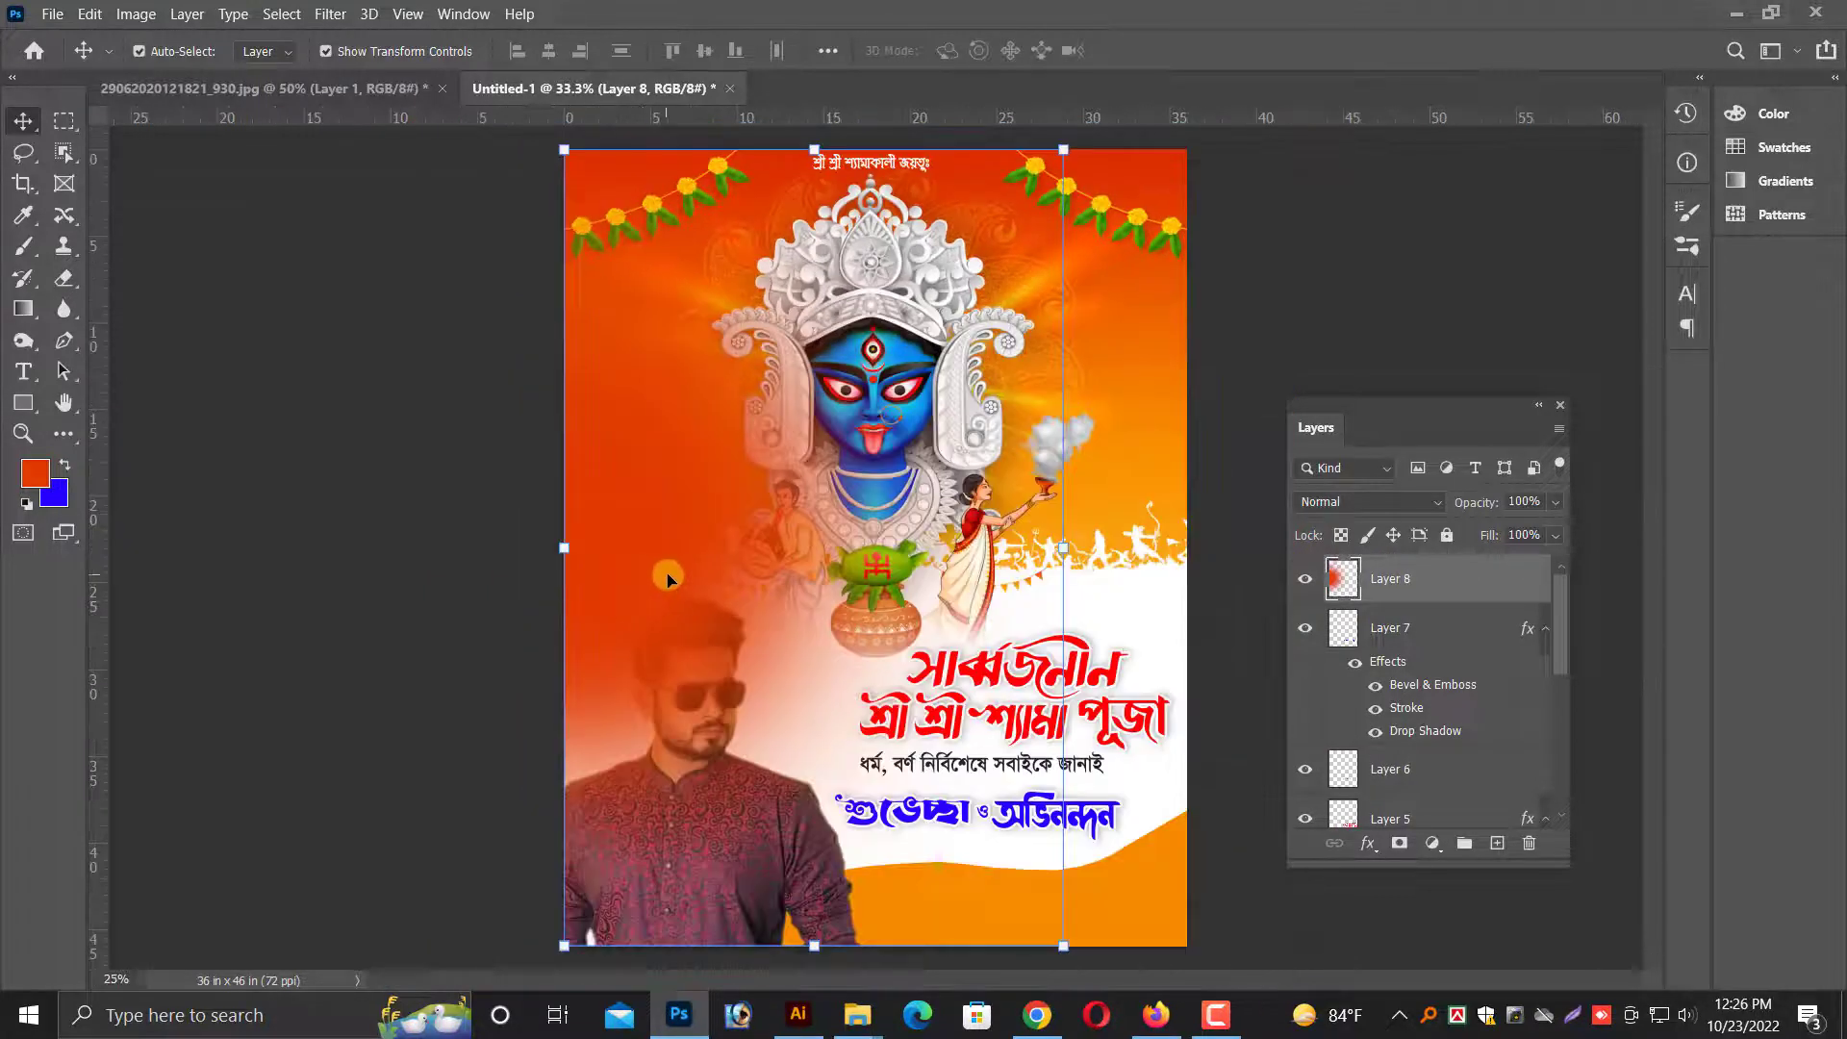
{"action": "mouse_move", "coordinate": [635, 598]}
{"action": "left_mouse_down"}
{"action": "mouse_move", "coordinate": [641, 494]}
{"action": "mouse_move", "coordinate": [635, 594]}
{"action": "left_mouse_up"}
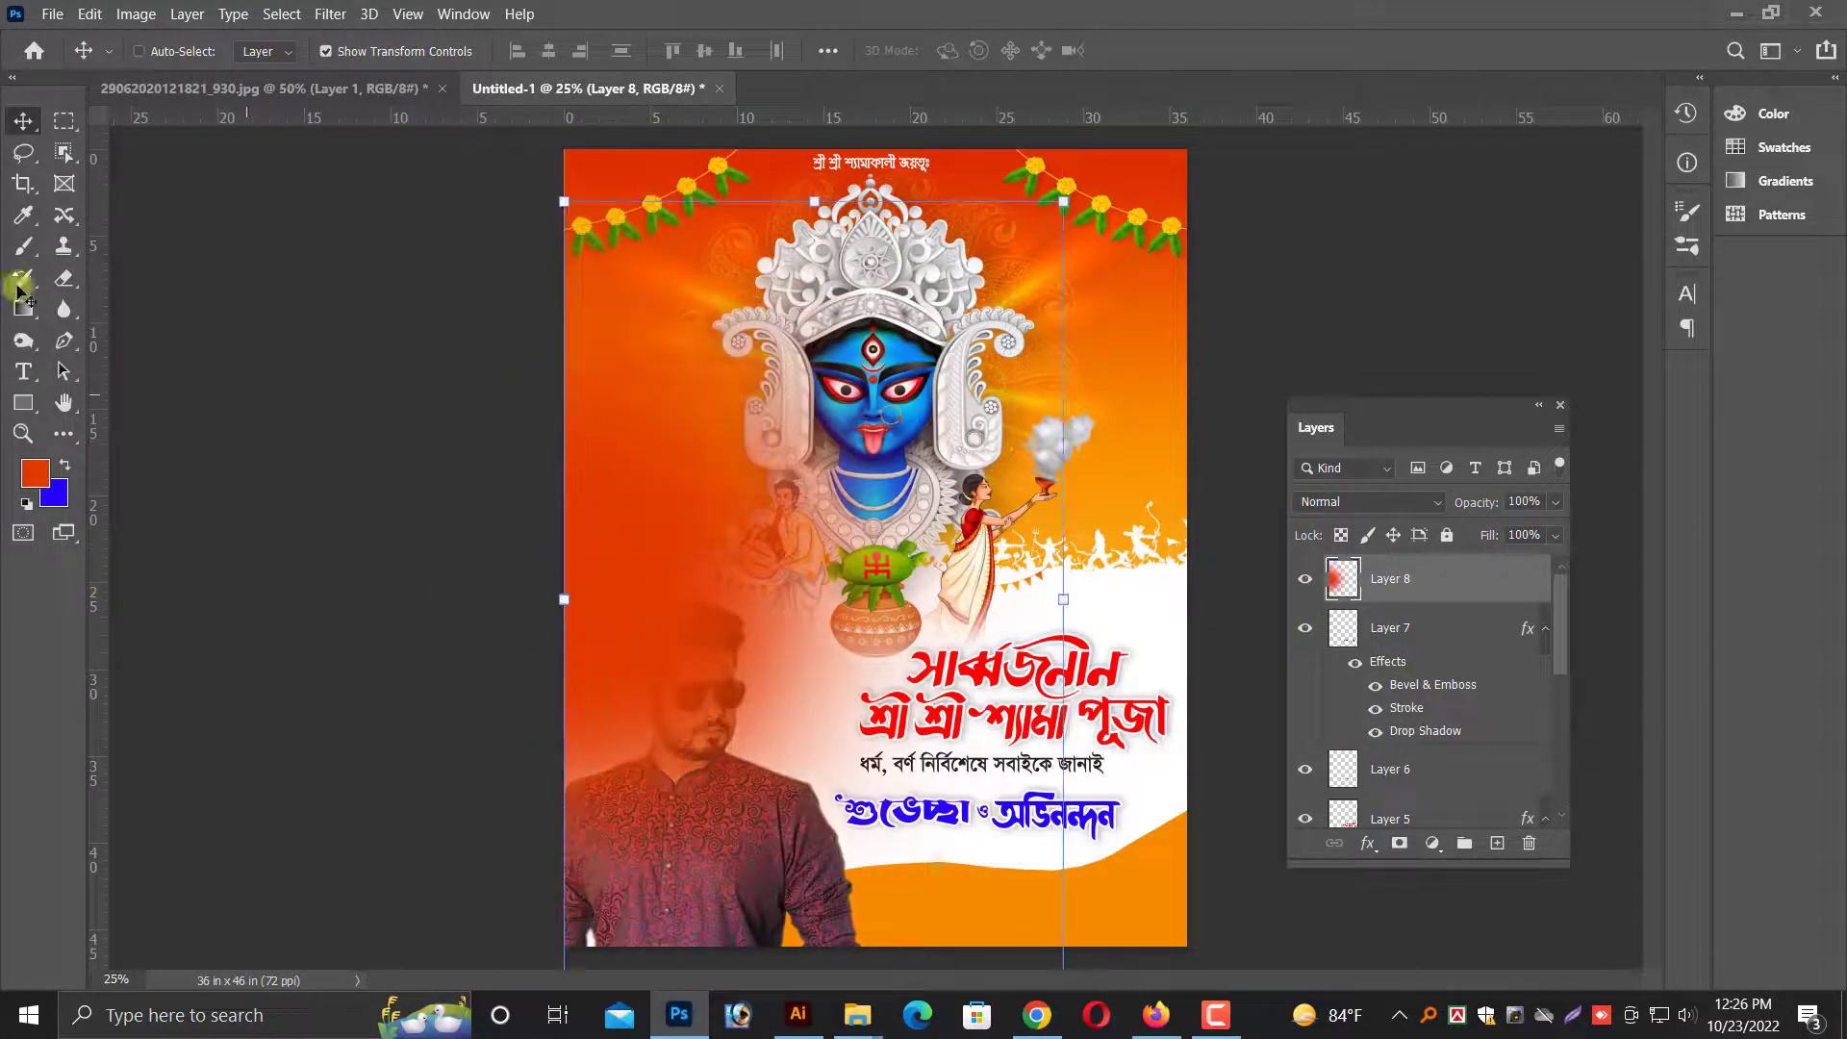
- Erase the red glow from the drummer and from the man's face, shoulders and shirt
{"action": "left_click", "coordinate": [63, 277]}
{"action": "left_click_drag", "start_coordinate": [557, 392], "coordinate": [702, 446]}
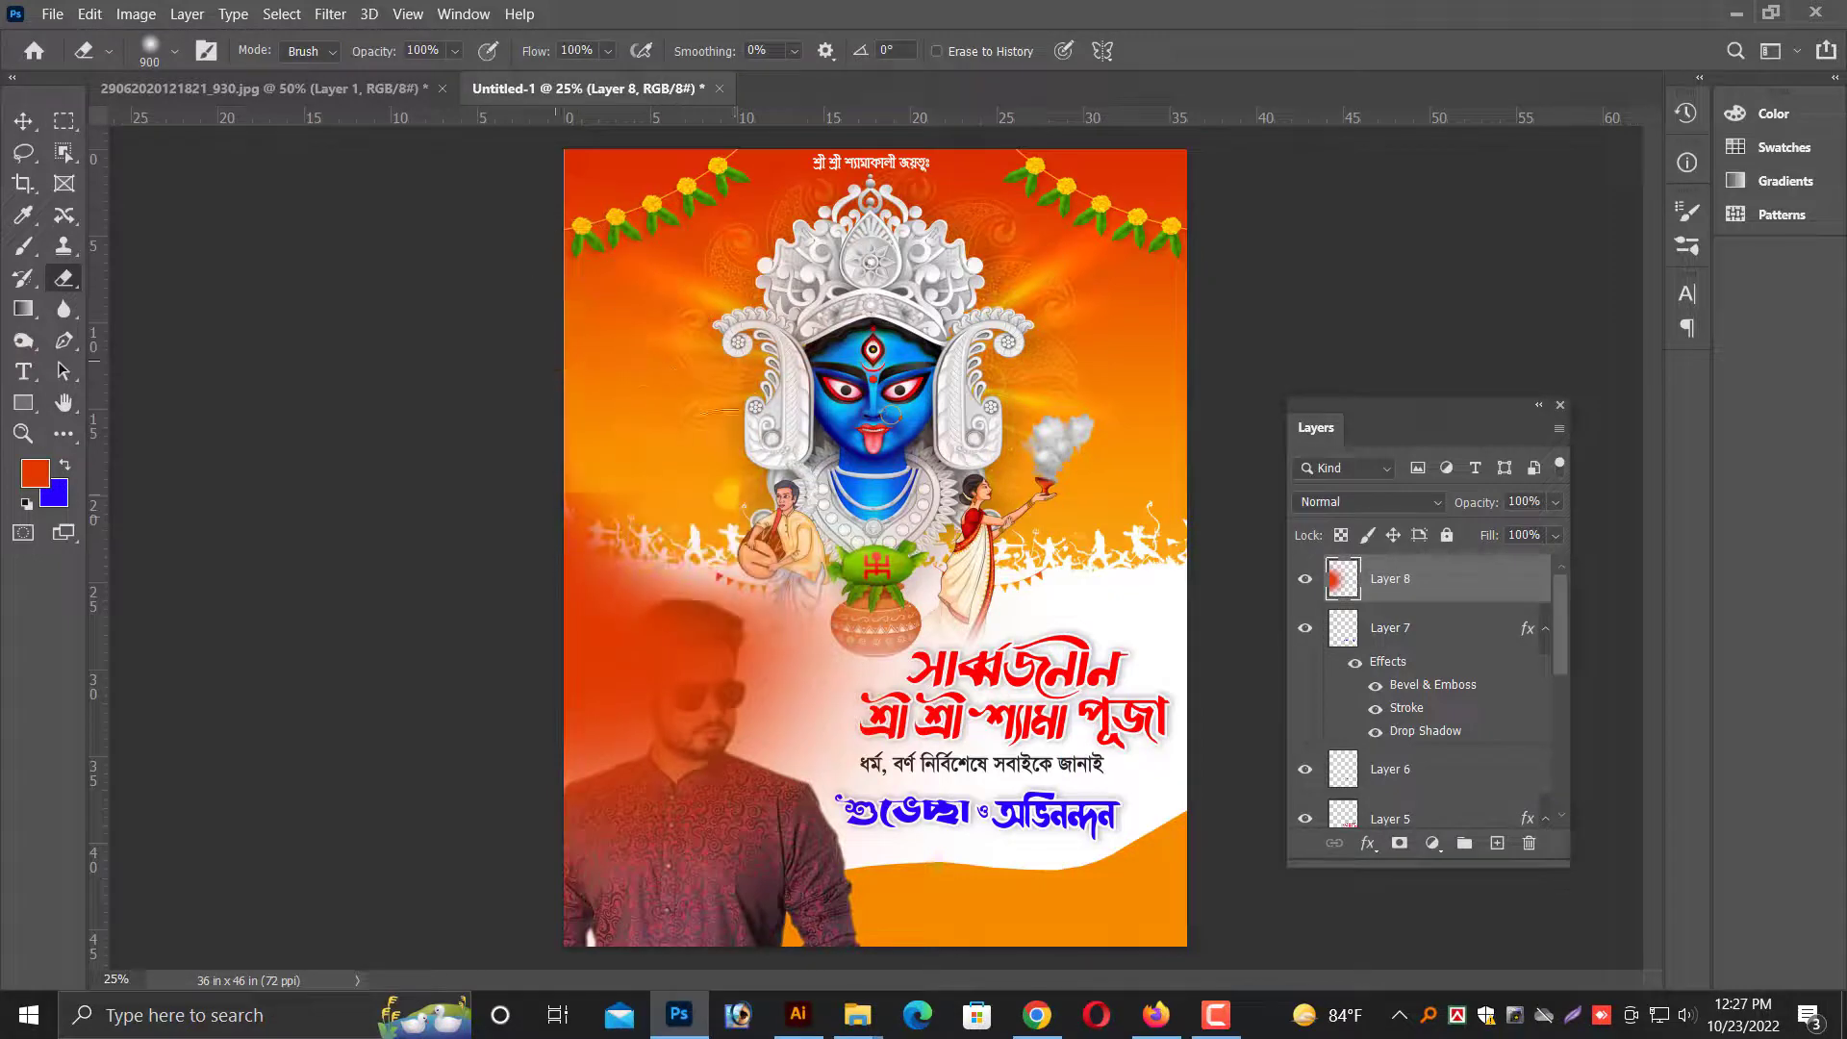
{"action": "left_click_drag", "start_coordinate": [528, 858], "coordinate": [890, 813]}
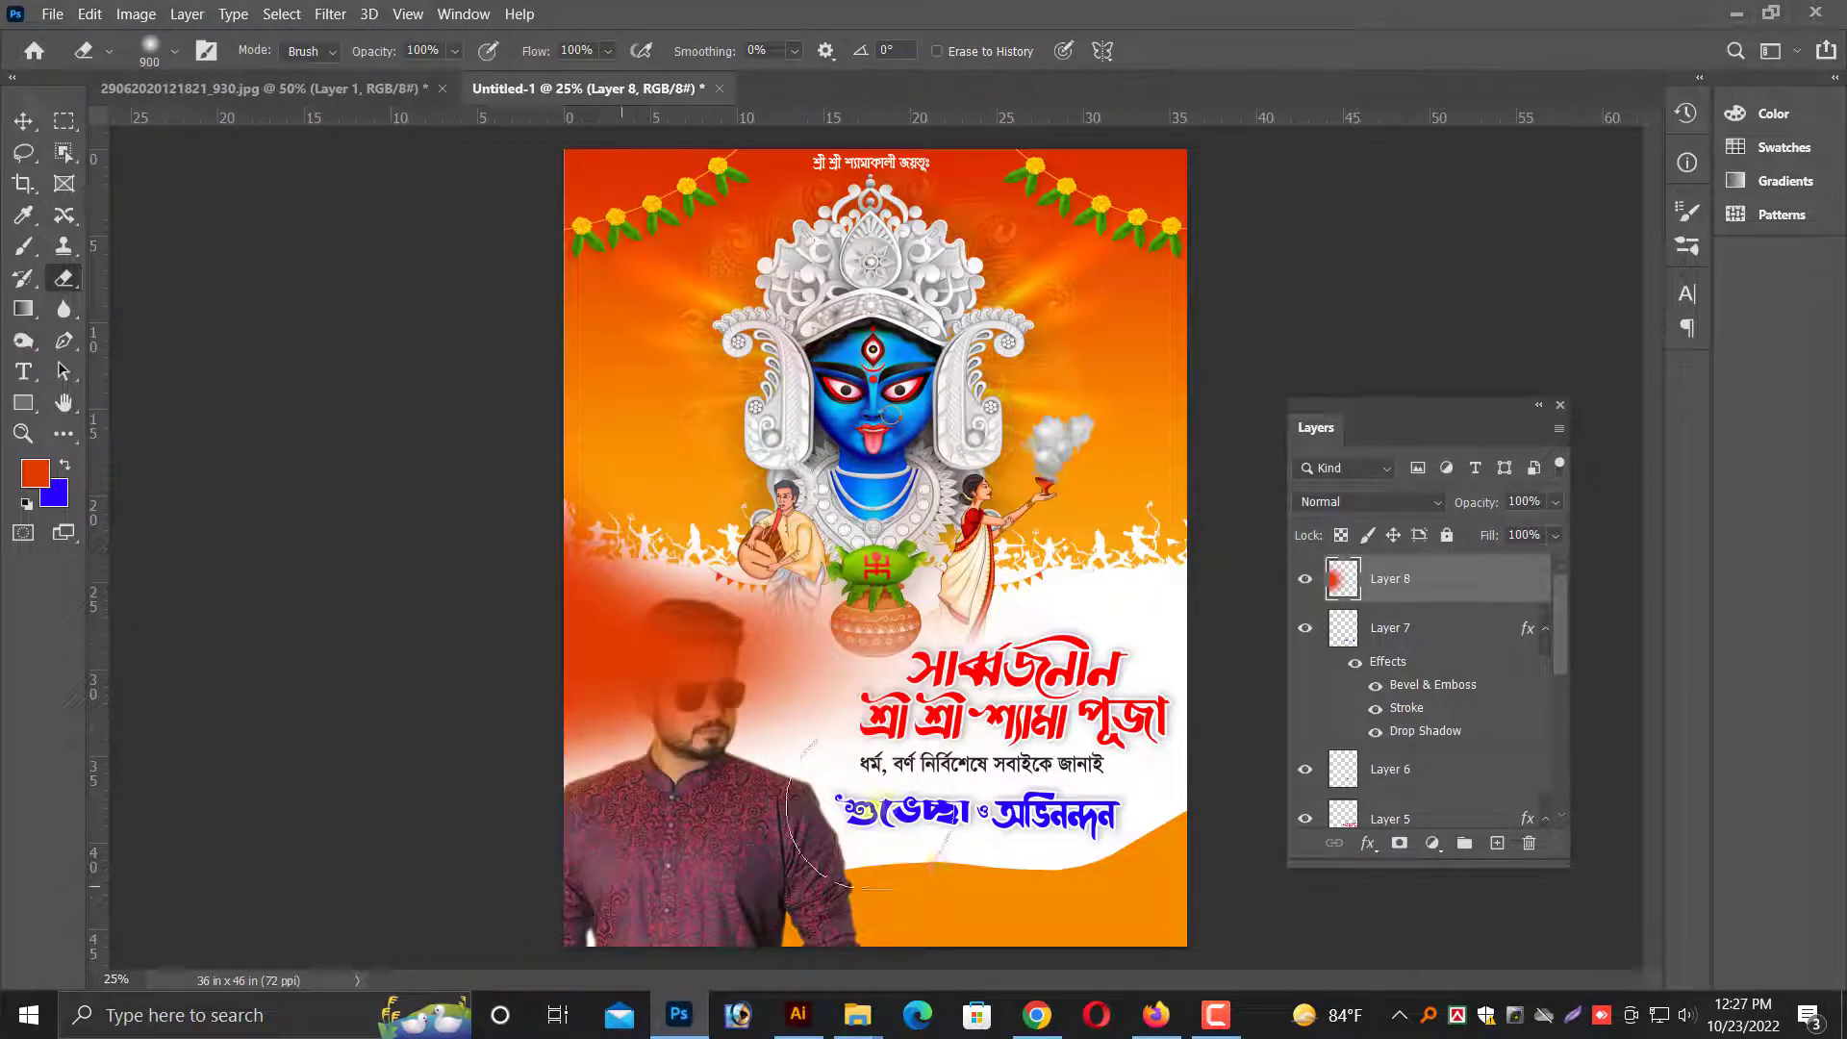
{"action": "left_click_drag", "start_coordinate": [764, 852], "coordinate": [469, 928]}
- Bring the man's photo layer (Layer 2) to the front, above the glow
{"action": "left_click", "coordinate": [23, 120]}
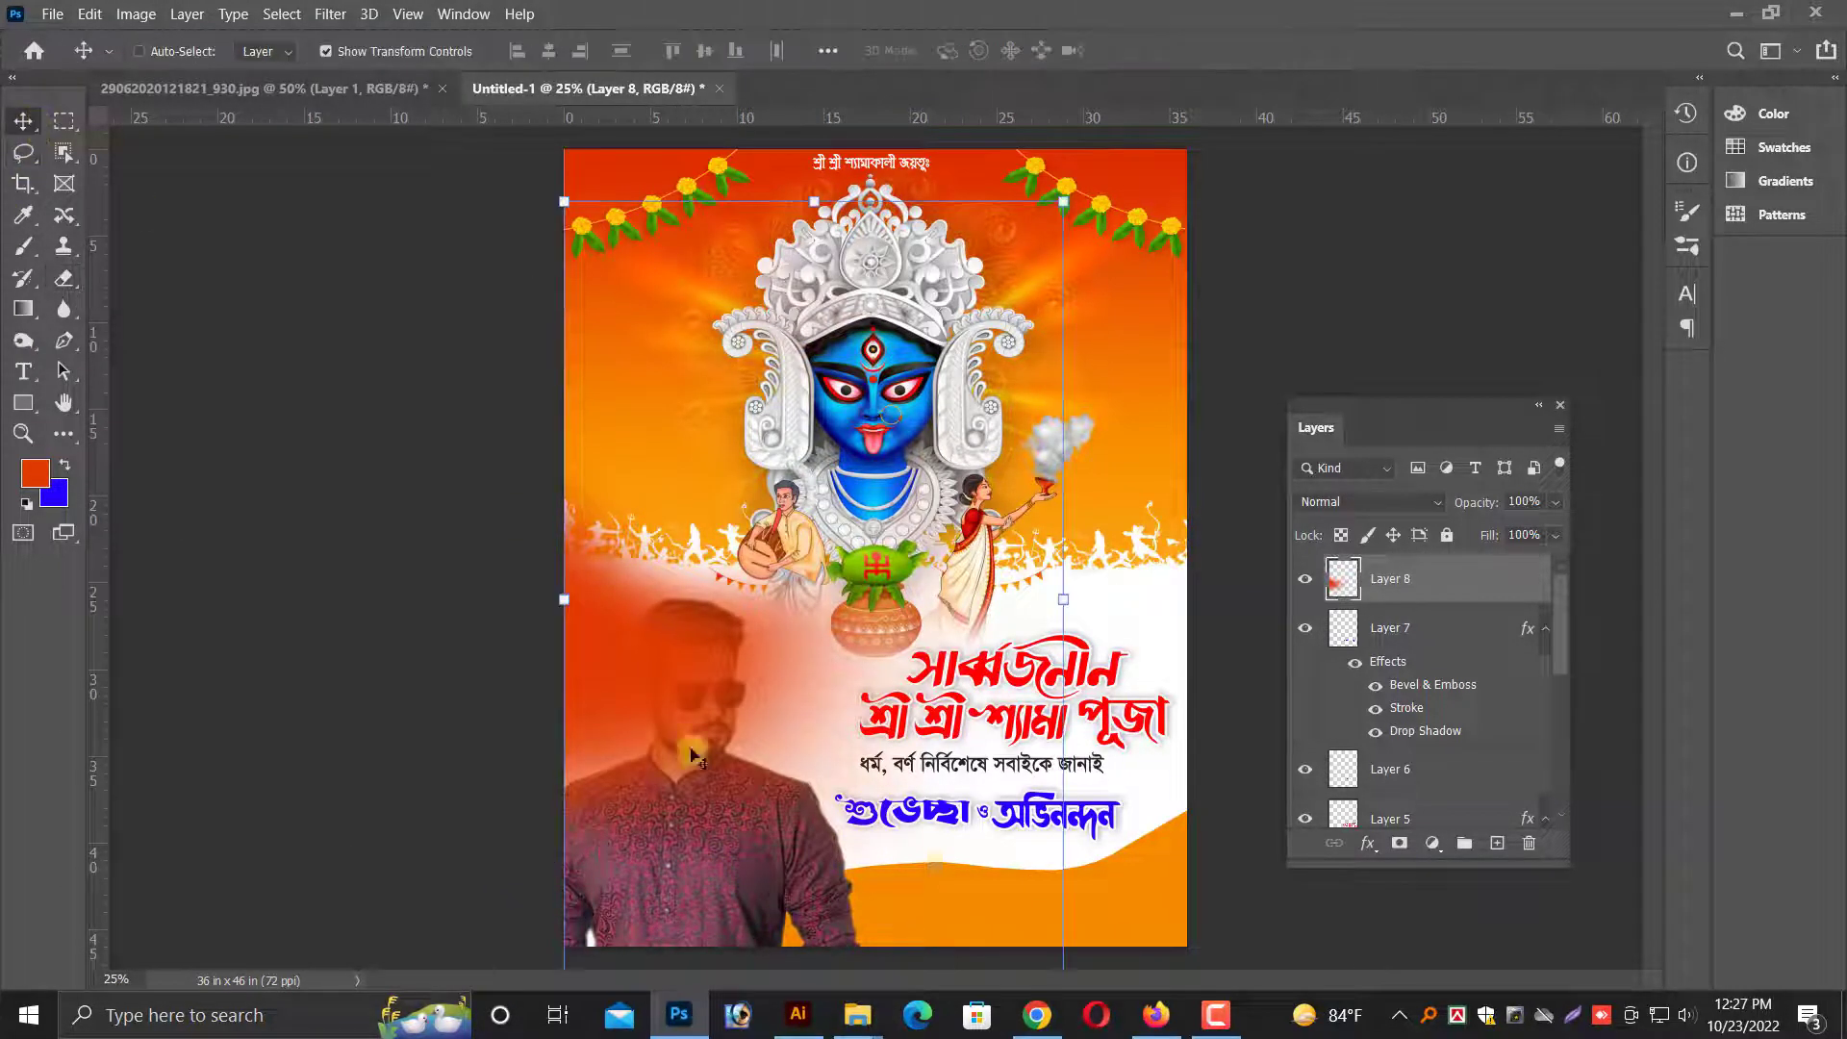
{"action": "right_click", "coordinate": [756, 849]}
{"action": "left_click", "coordinate": [779, 870]}
{"action": "key", "text": "ctrl+shift+bracketright"}
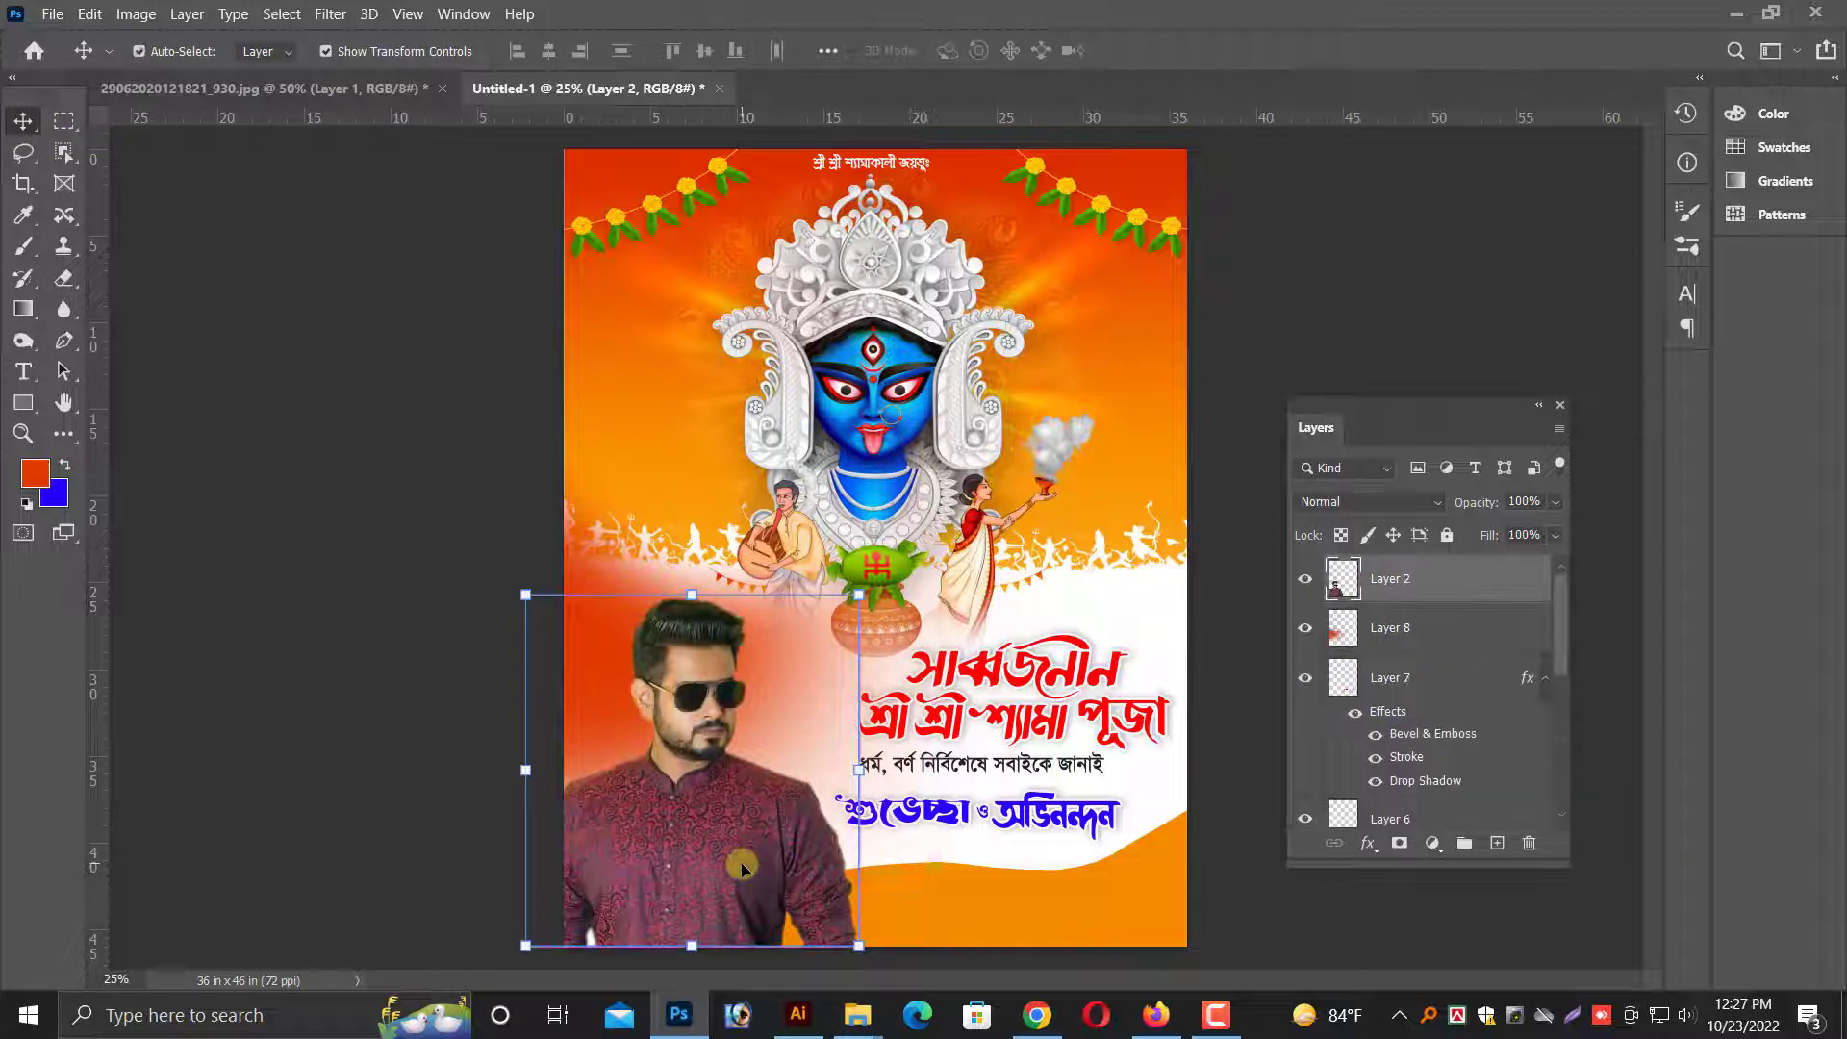
{"action": "key", "text": "ctrl+plus"}
{"action": "scroll", "coordinate": [962, 800], "scroll_direction": "down", "scroll_amount": 3}
- Copy the original name text layer from the photo document into Untitled-1
{"action": "scroll", "coordinate": [962, 800], "scroll_direction": "down", "scroll_amount": 1}
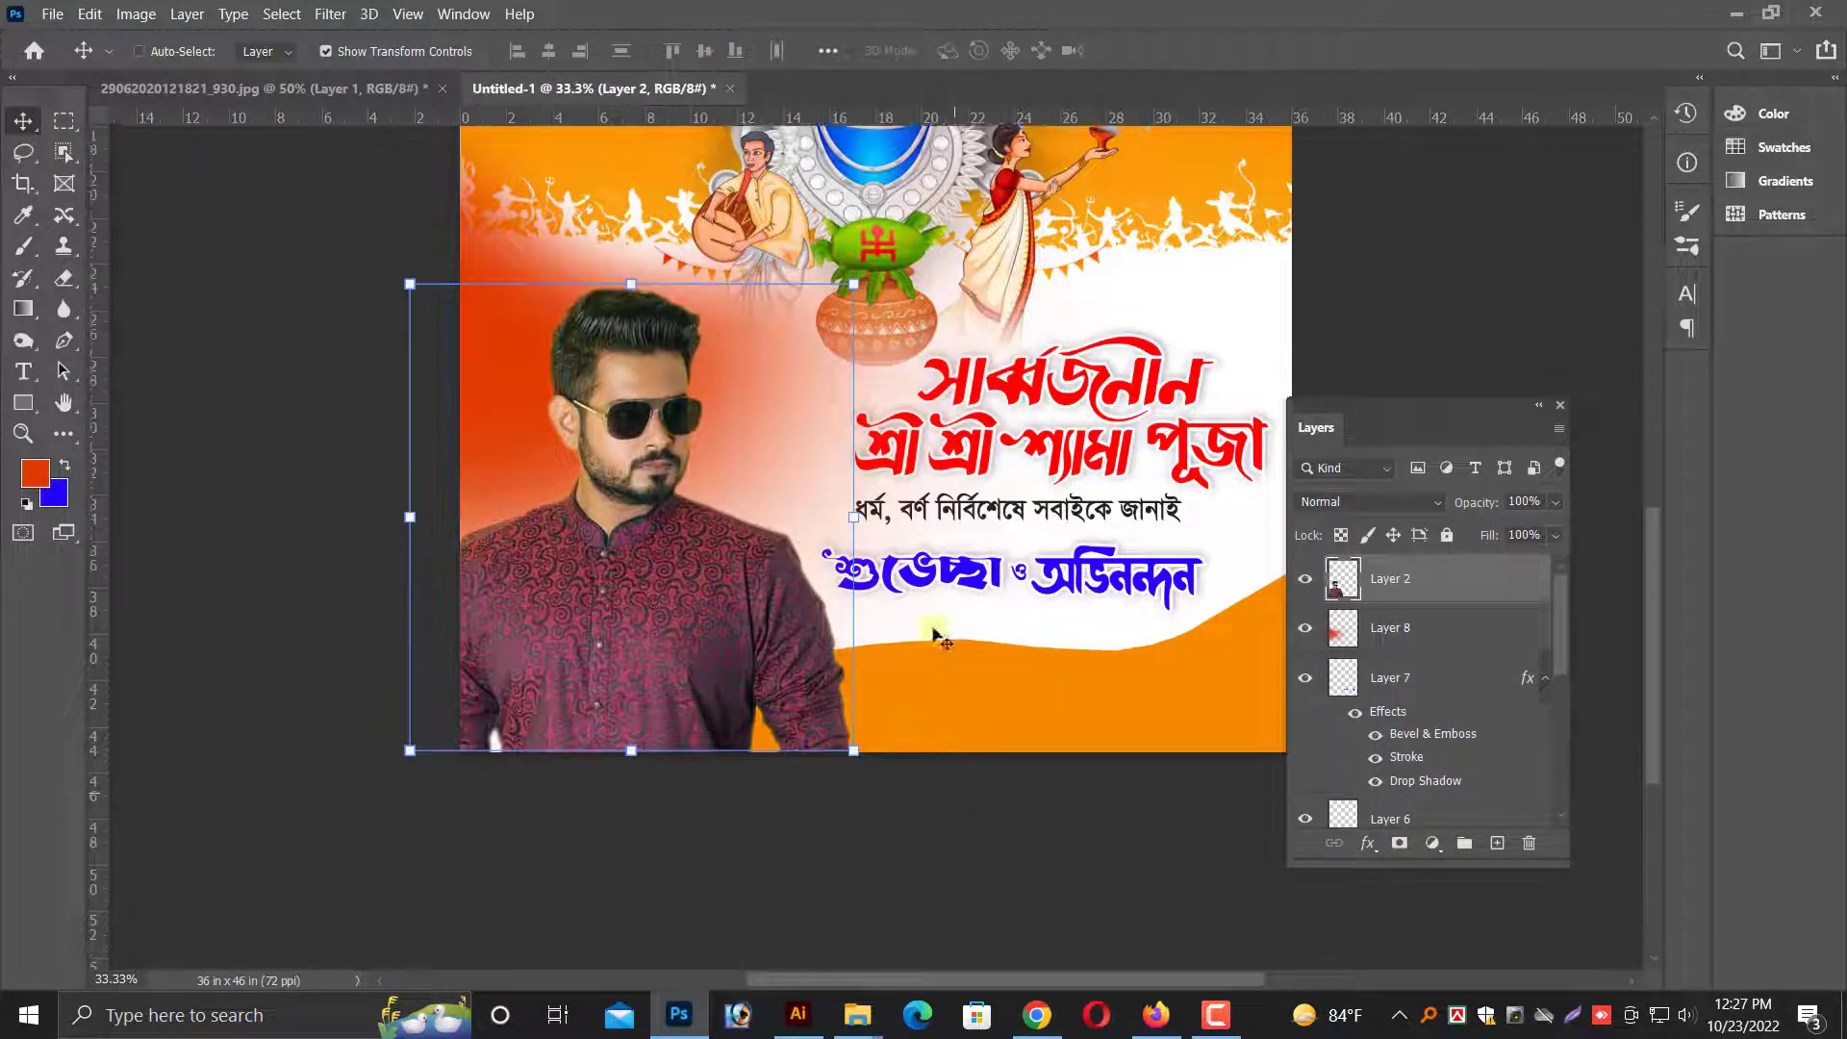
{"action": "scroll", "coordinate": [962, 800], "scroll_direction": "down", "scroll_amount": 1}
{"action": "key", "text": "alt+Tab"}
{"action": "left_click", "coordinate": [671, 1029]}
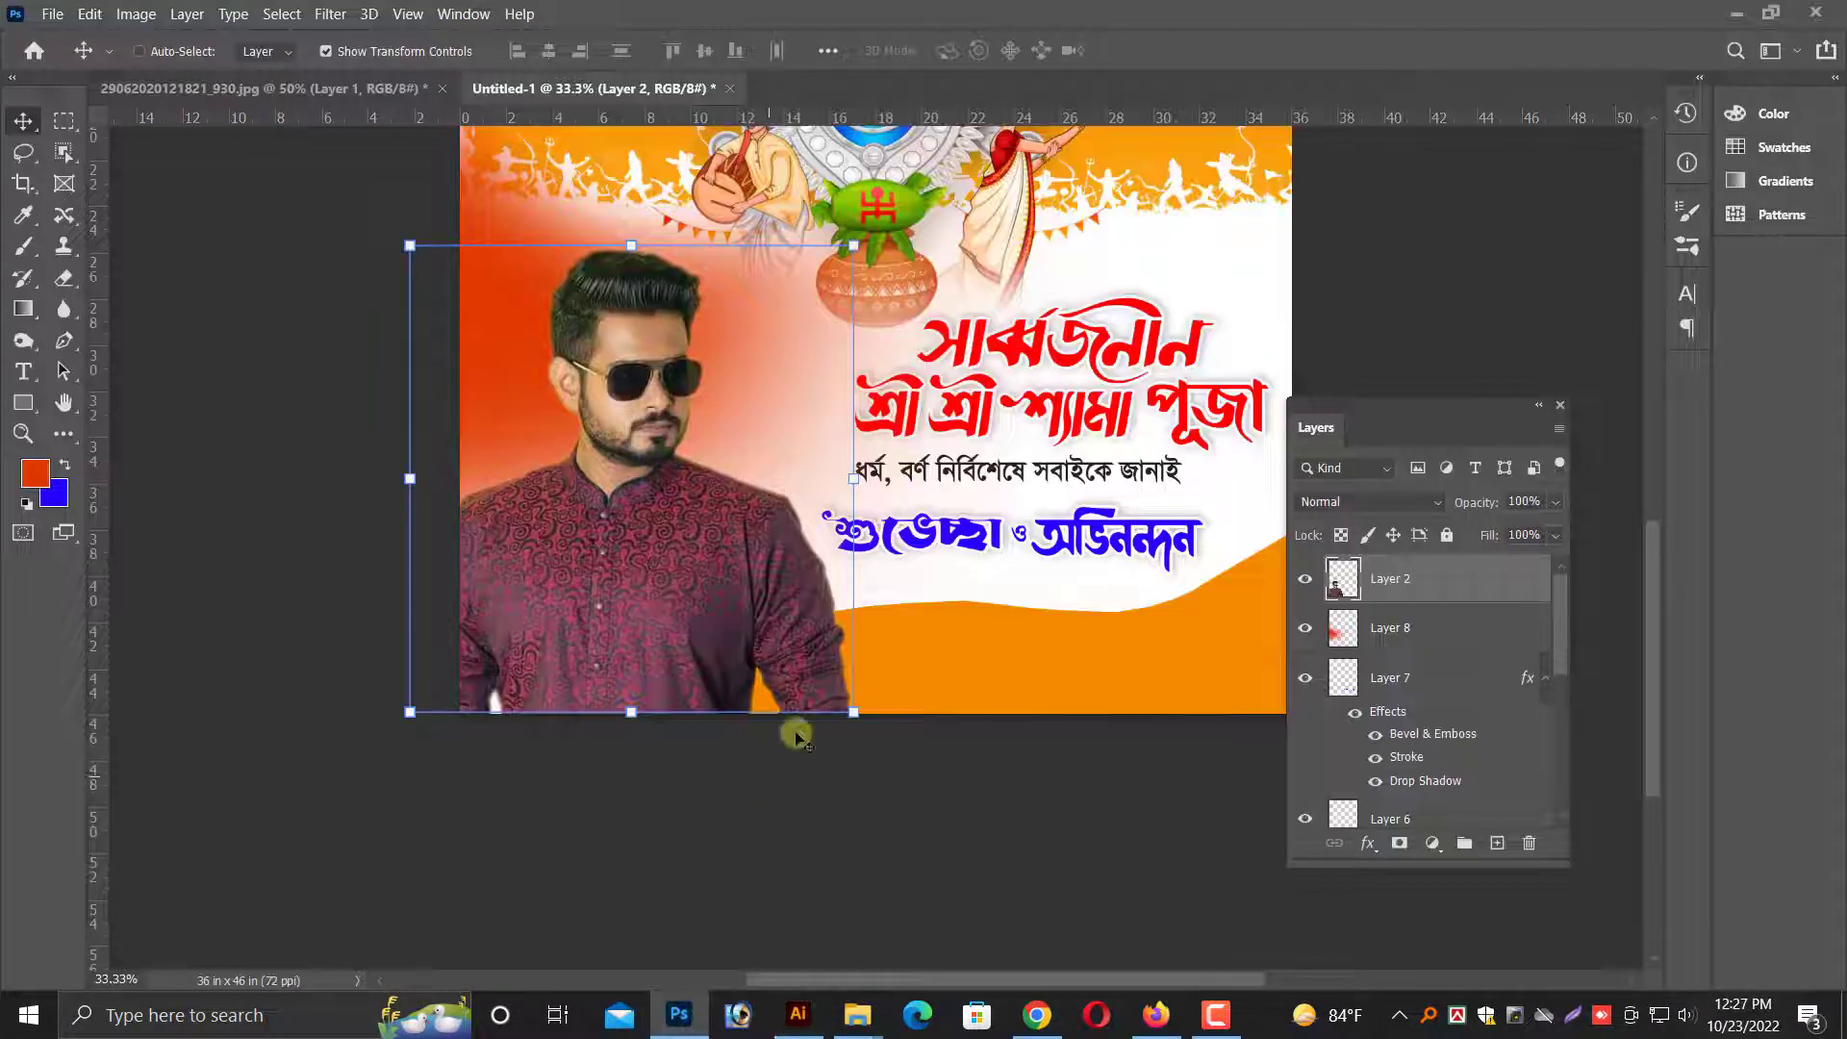
{"action": "left_click", "coordinate": [375, 92]}
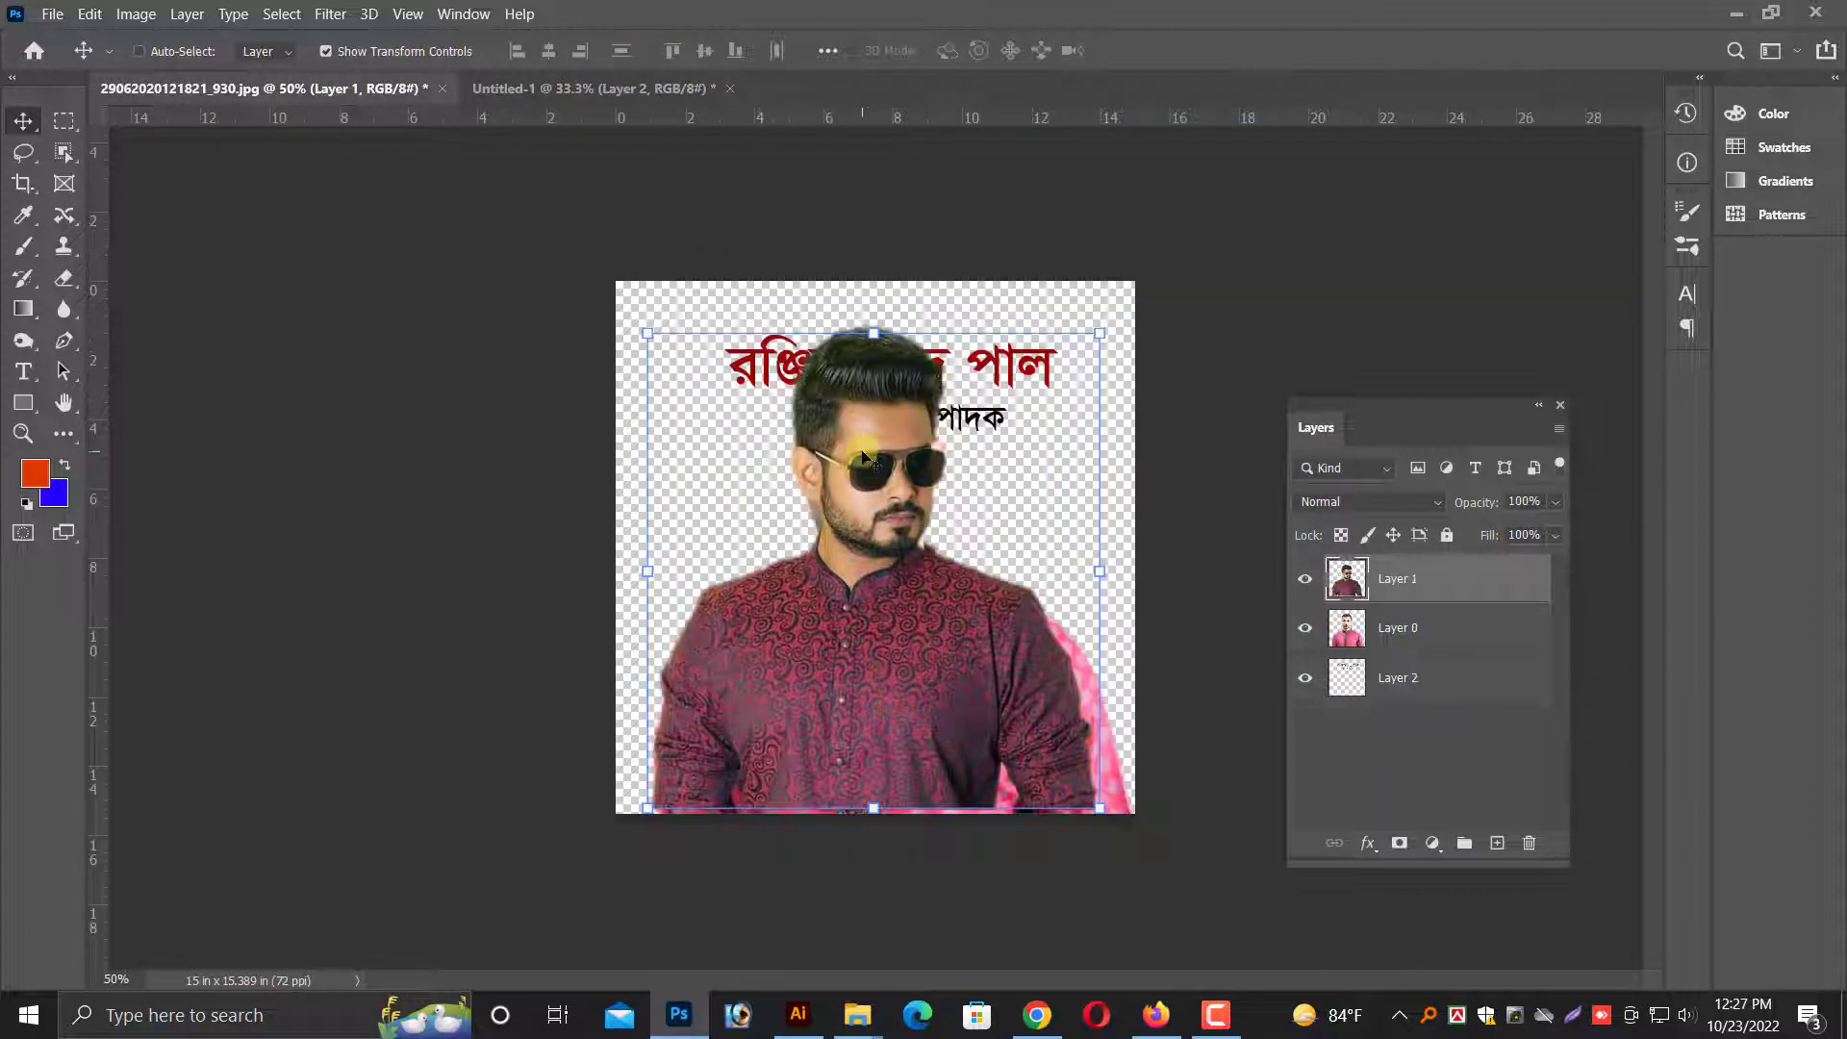
{"action": "key", "text": "ctrl+z"}
{"action": "key", "text": "ctrl+z"}
{"action": "right_click", "coordinate": [996, 361]}
{"action": "left_click", "coordinate": [1106, 375]}
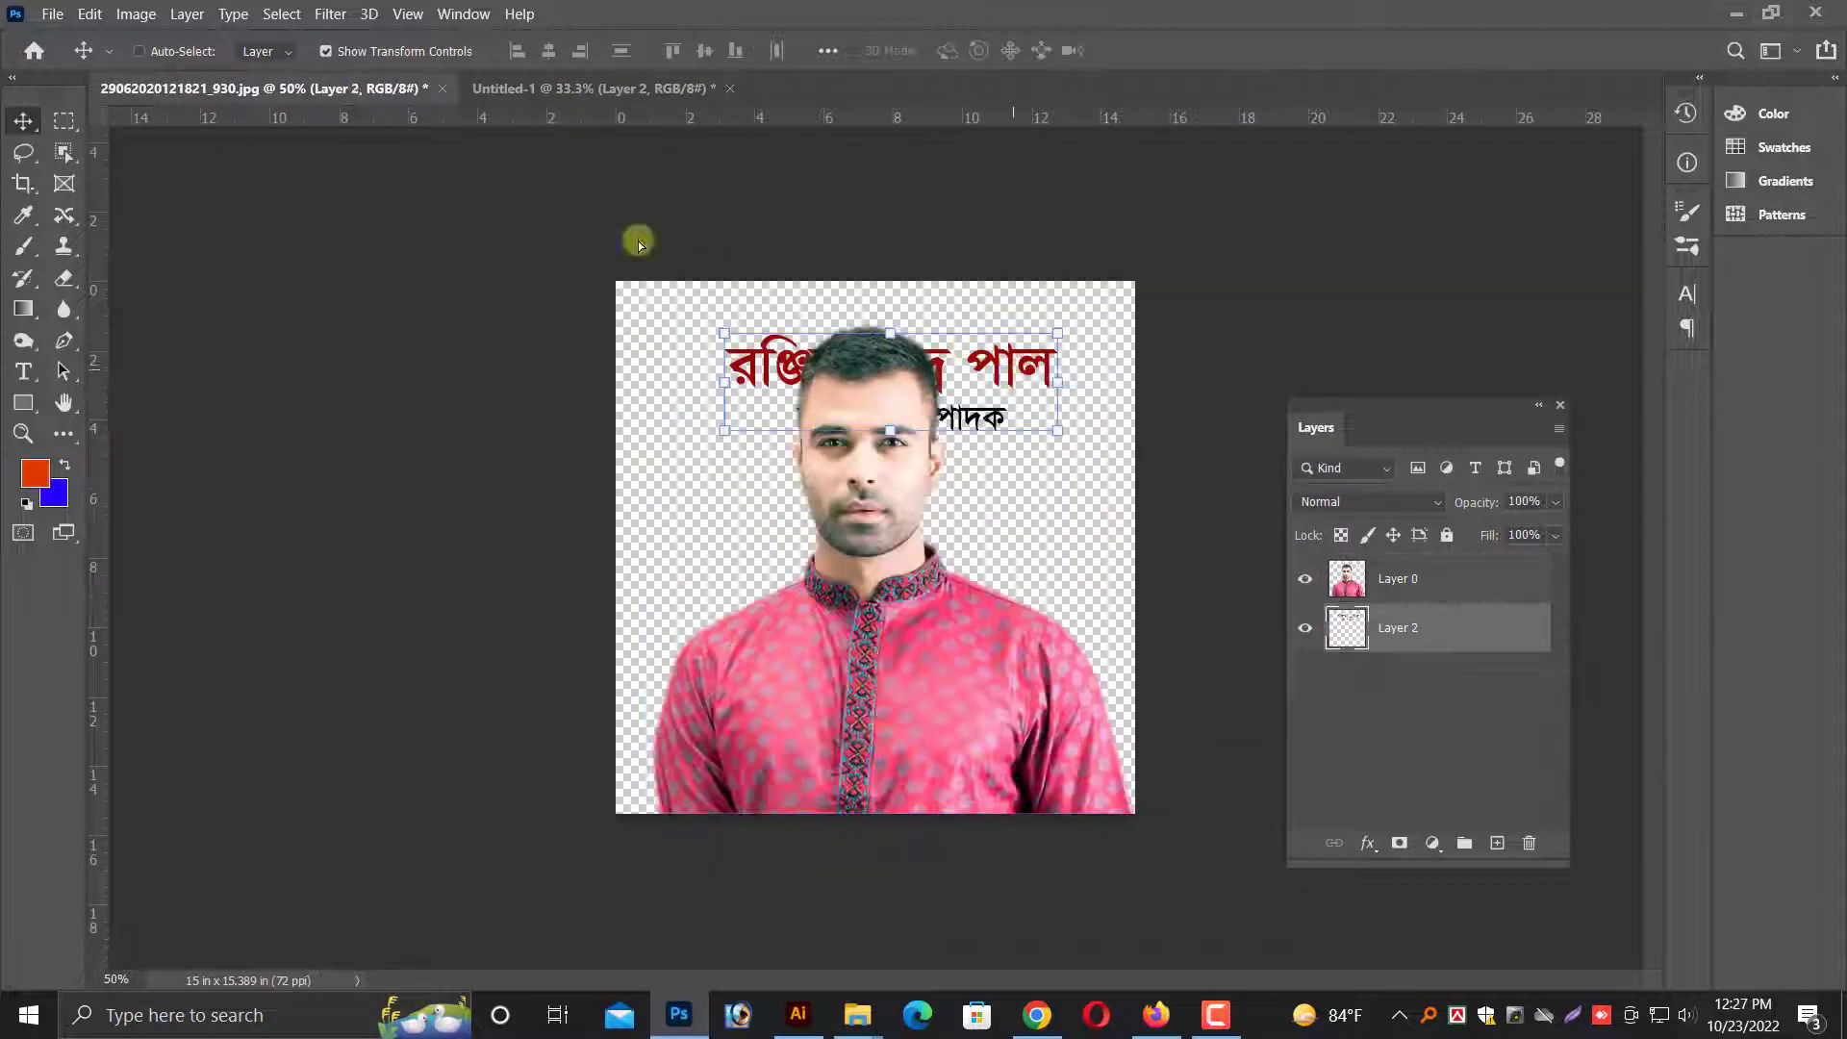
{"action": "mouse_move", "coordinate": [639, 240]}
{"action": "left_mouse_down"}
{"action": "mouse_move", "coordinate": [1058, 928]}
{"action": "mouse_move", "coordinate": [1064, 876]}
{"action": "left_mouse_up"}
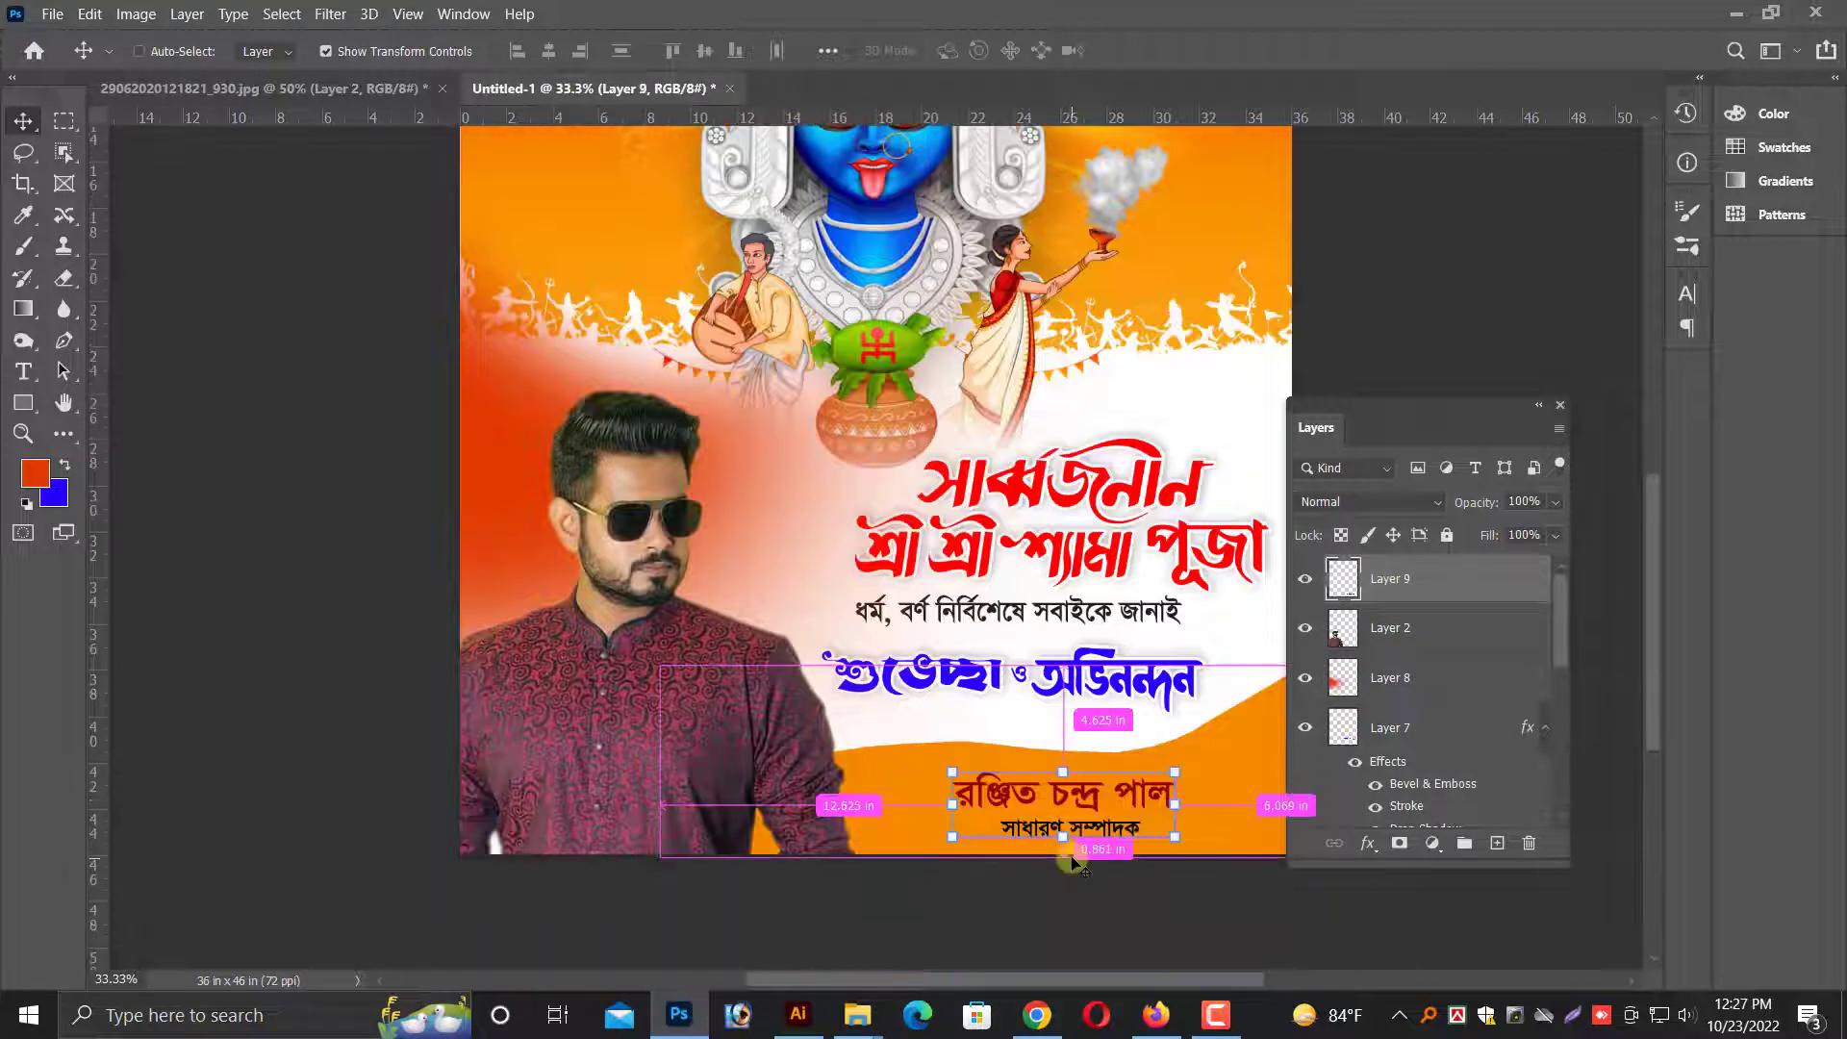
- Fill the name and 'সাধারণ সম্পাদক' text with white
{"action": "key", "text": "ctrl+plus"}
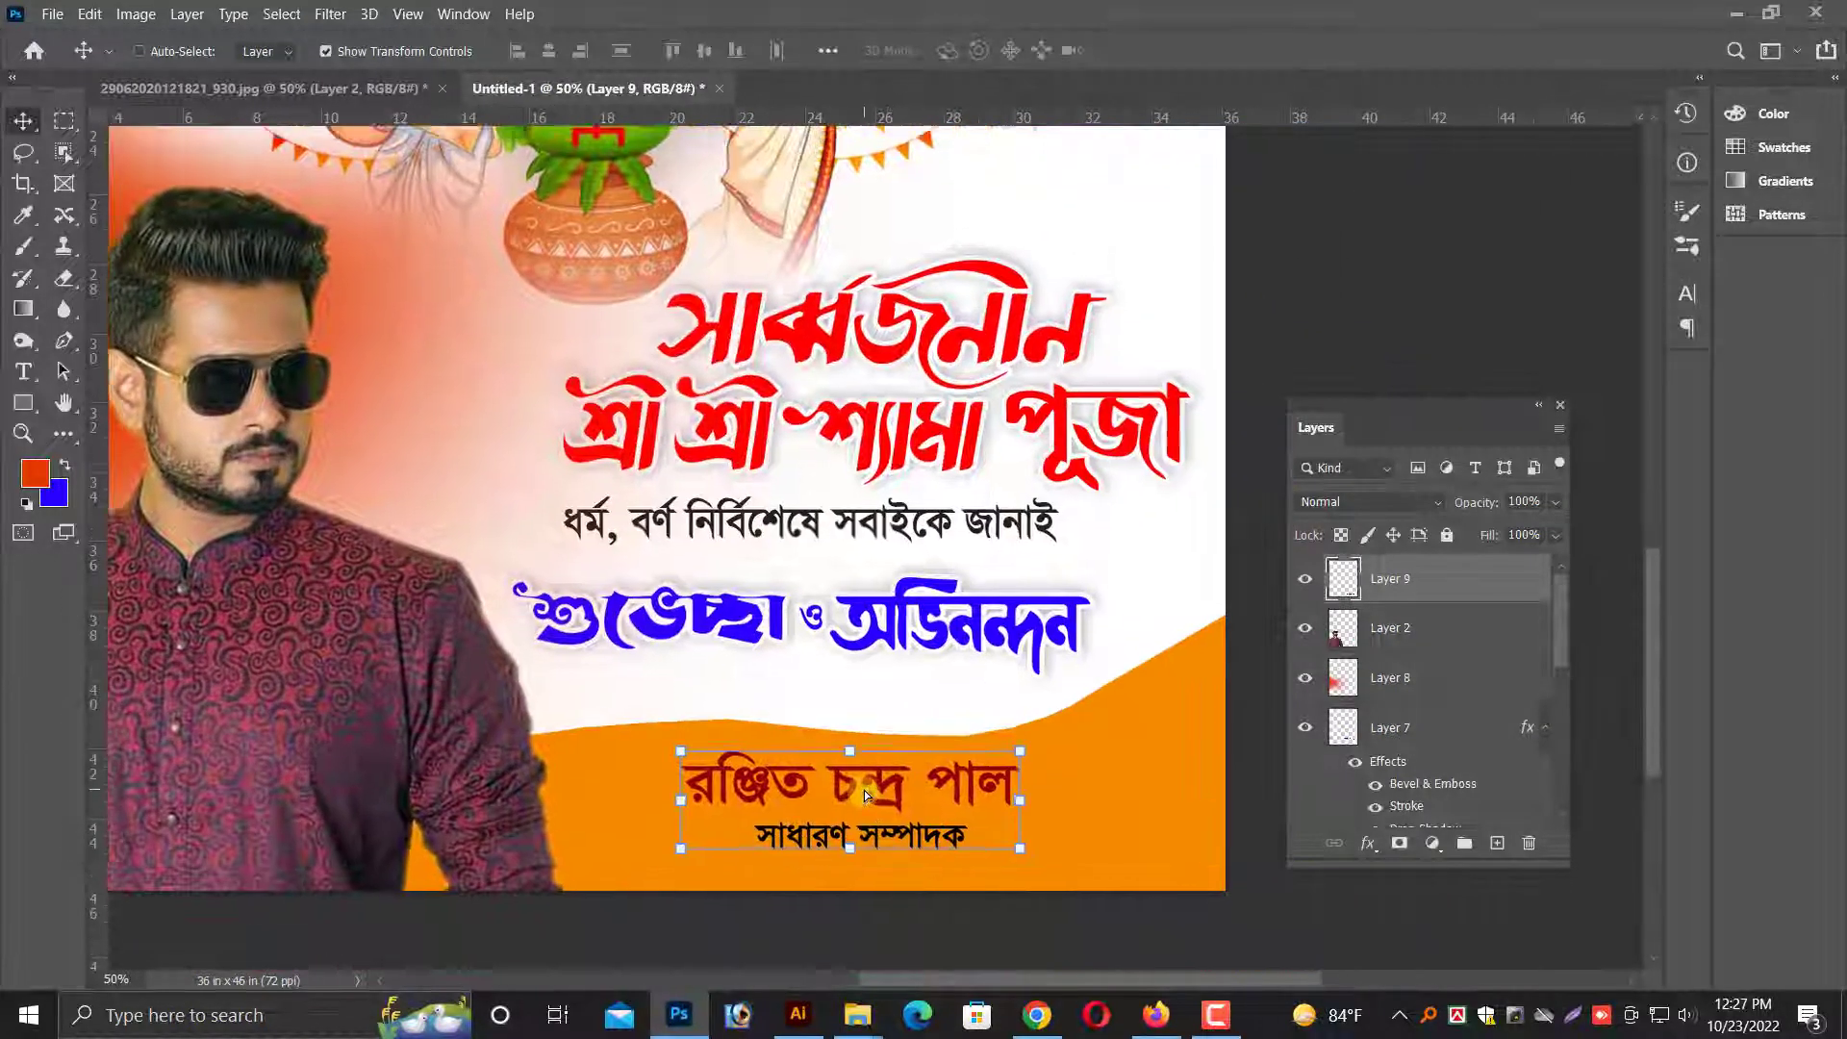
{"action": "key", "text": "ctrl+plus"}
{"action": "left_click", "coordinate": [989, 856]}
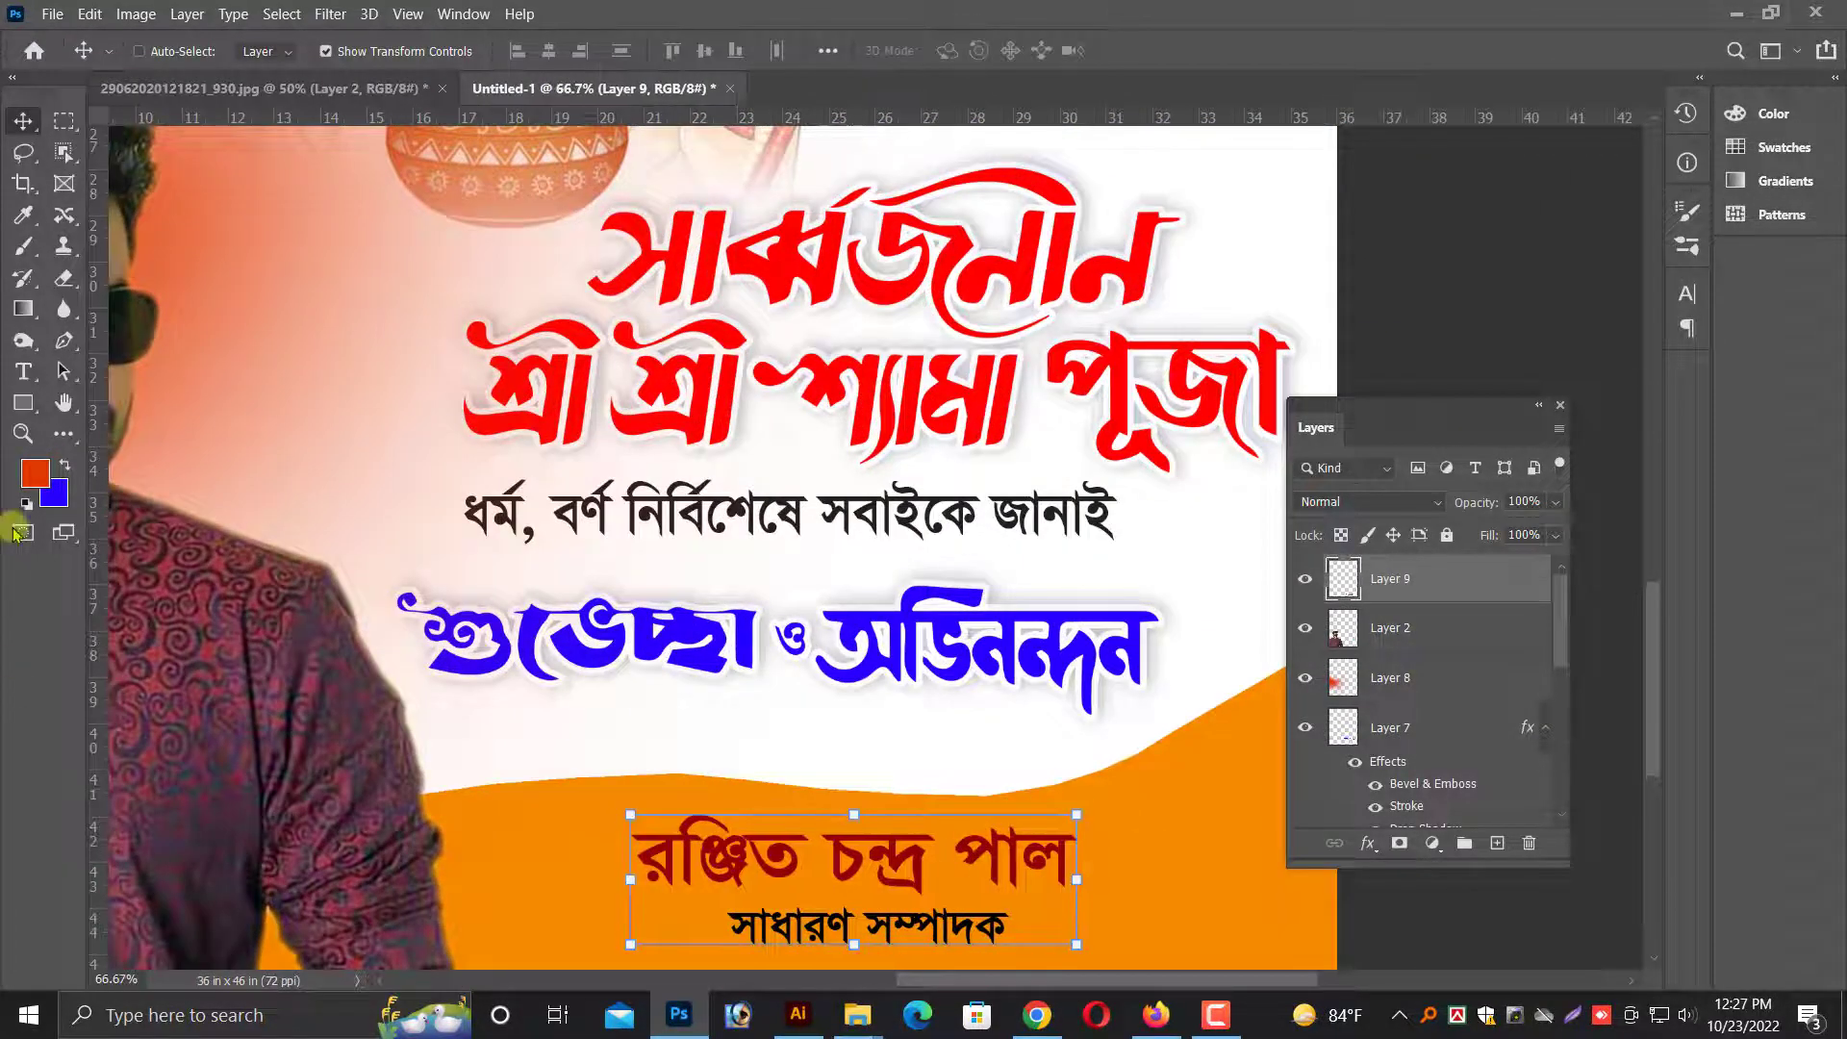
{"action": "left_click", "coordinate": [58, 495]}
{"action": "left_click", "coordinate": [97, 534]}
{"action": "left_click", "coordinate": [639, 519]}
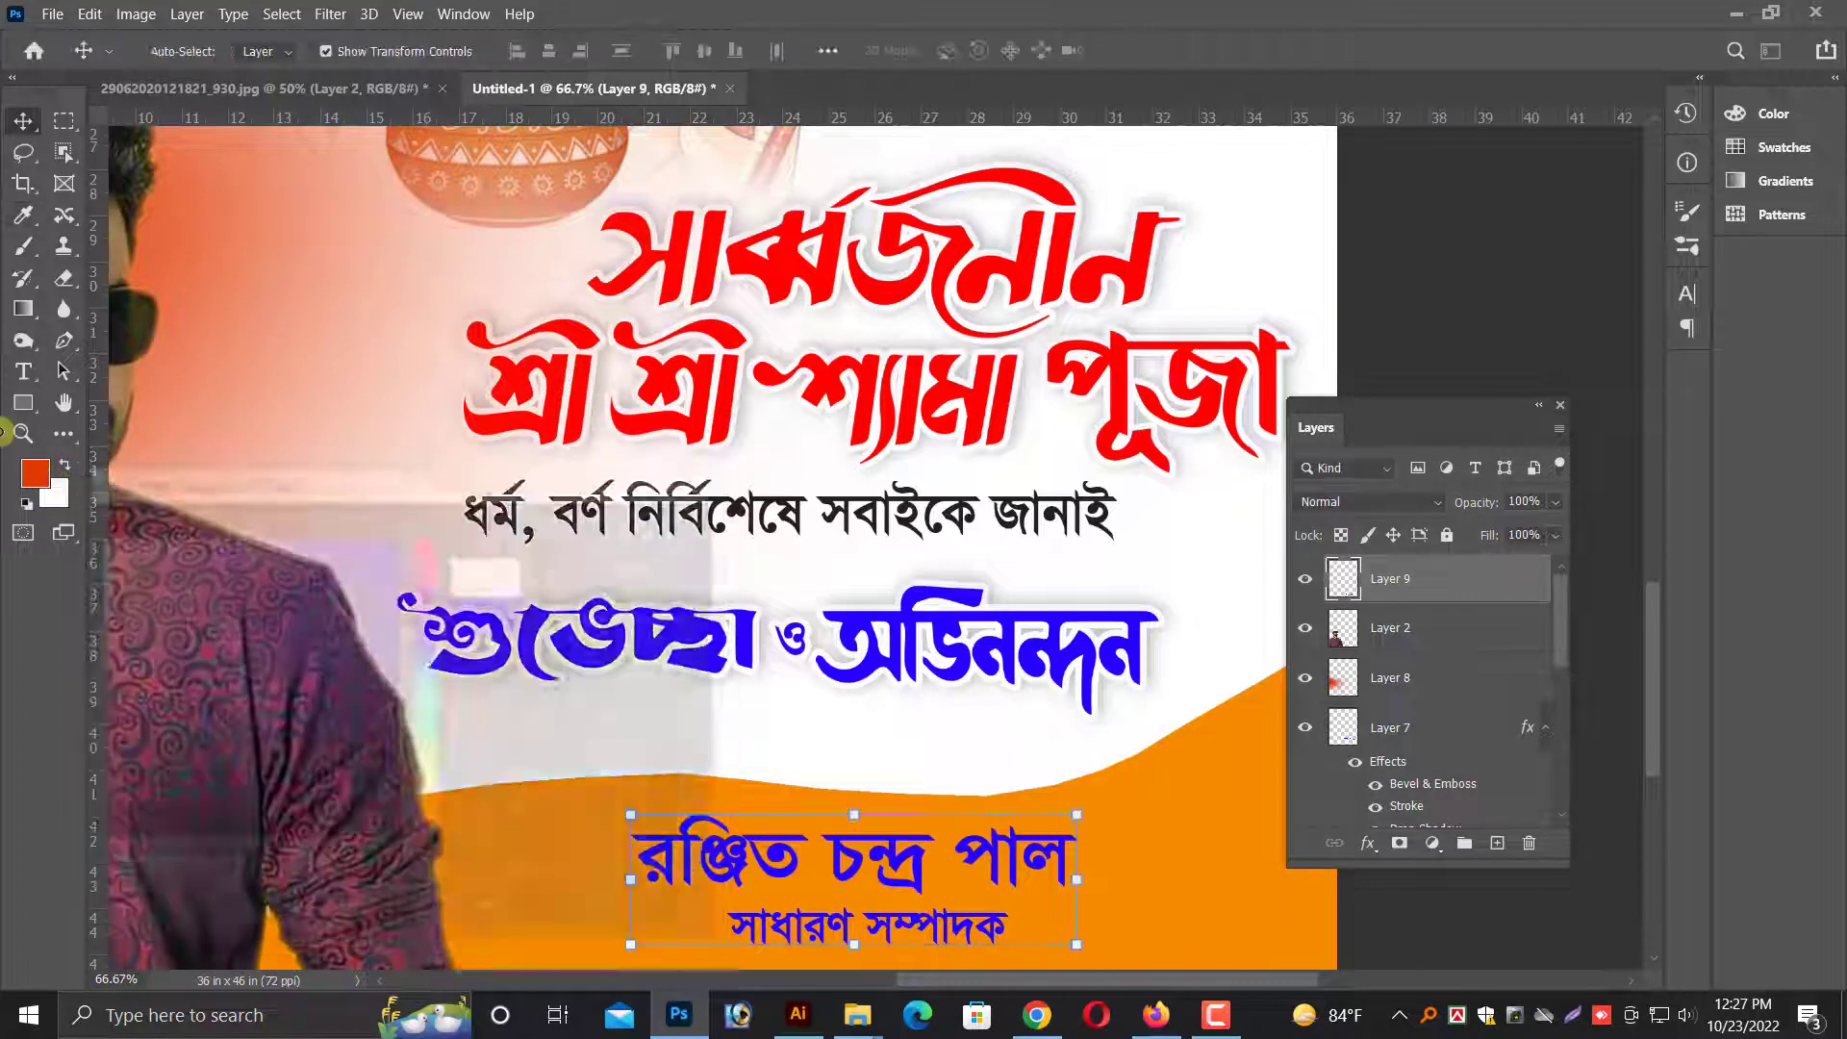
{"action": "key", "text": "ctrl+shift+BackSpace"}
{"action": "scroll", "coordinate": [1138, 825], "scroll_direction": "down", "scroll_amount": 2}
- Select the orange wave shape layer (Layer 3) and show its layer options
{"action": "left_click", "coordinate": [1168, 821], "text": "ctrl"}
{"action": "key", "text": "ctrl+plus"}
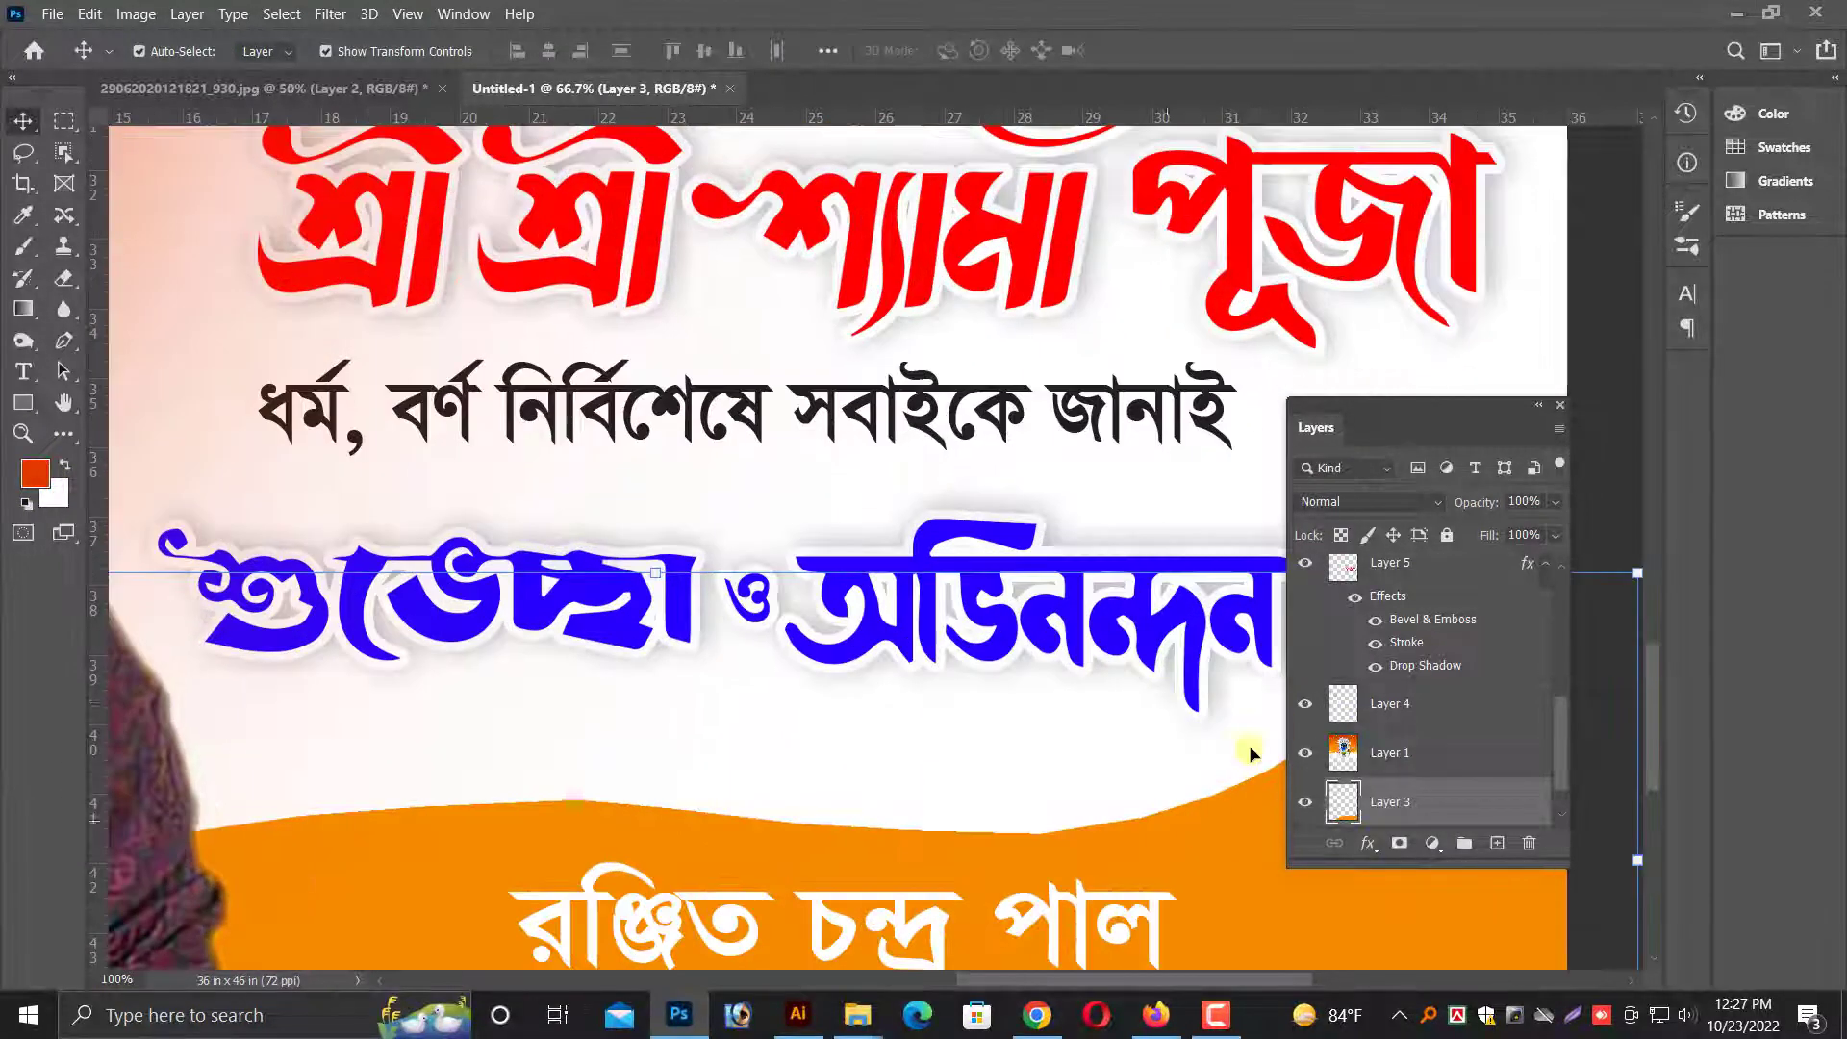
{"action": "scroll", "coordinate": [1168, 731], "scroll_direction": "down", "scroll_amount": 1}
{"action": "right_click", "coordinate": [1234, 769]}
- Add a drop shadow to the orange wave, shifted up above its edge
{"action": "left_click", "coordinate": [1397, 794]}
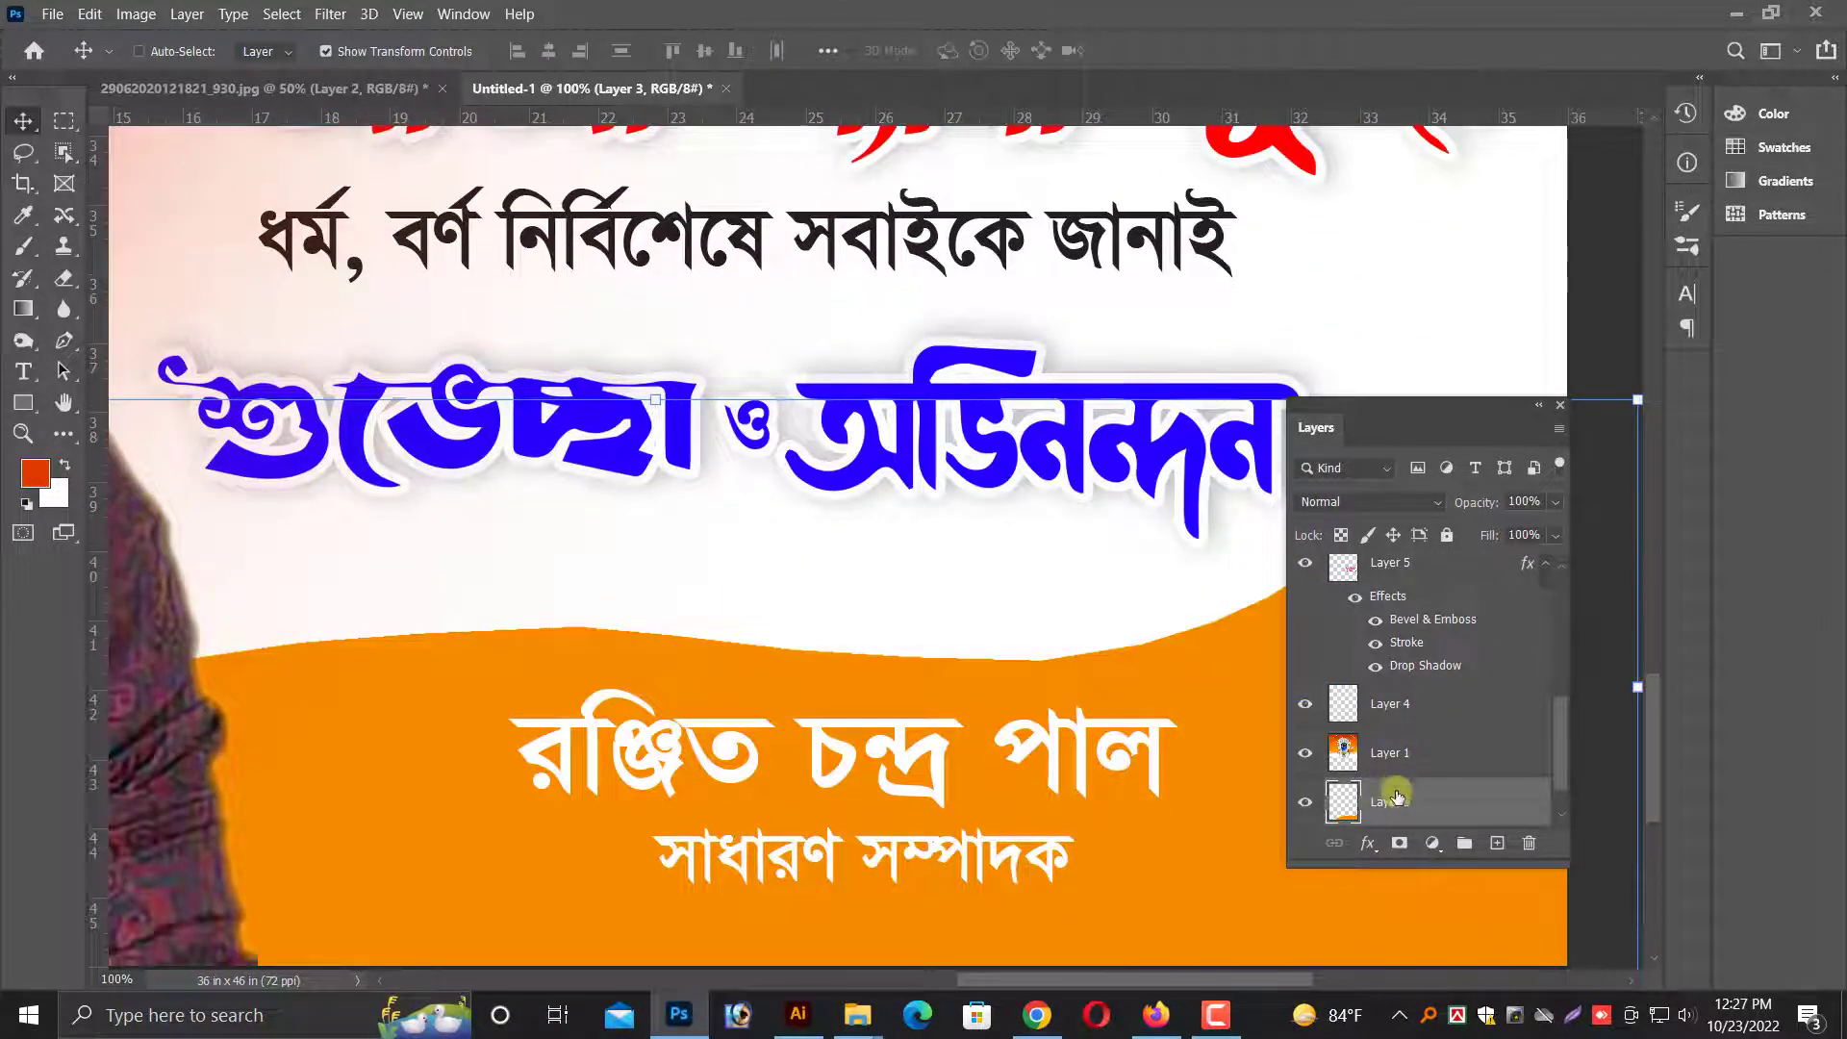
{"action": "right_click", "coordinate": [1397, 798]}
{"action": "left_click", "coordinate": [1451, 21]}
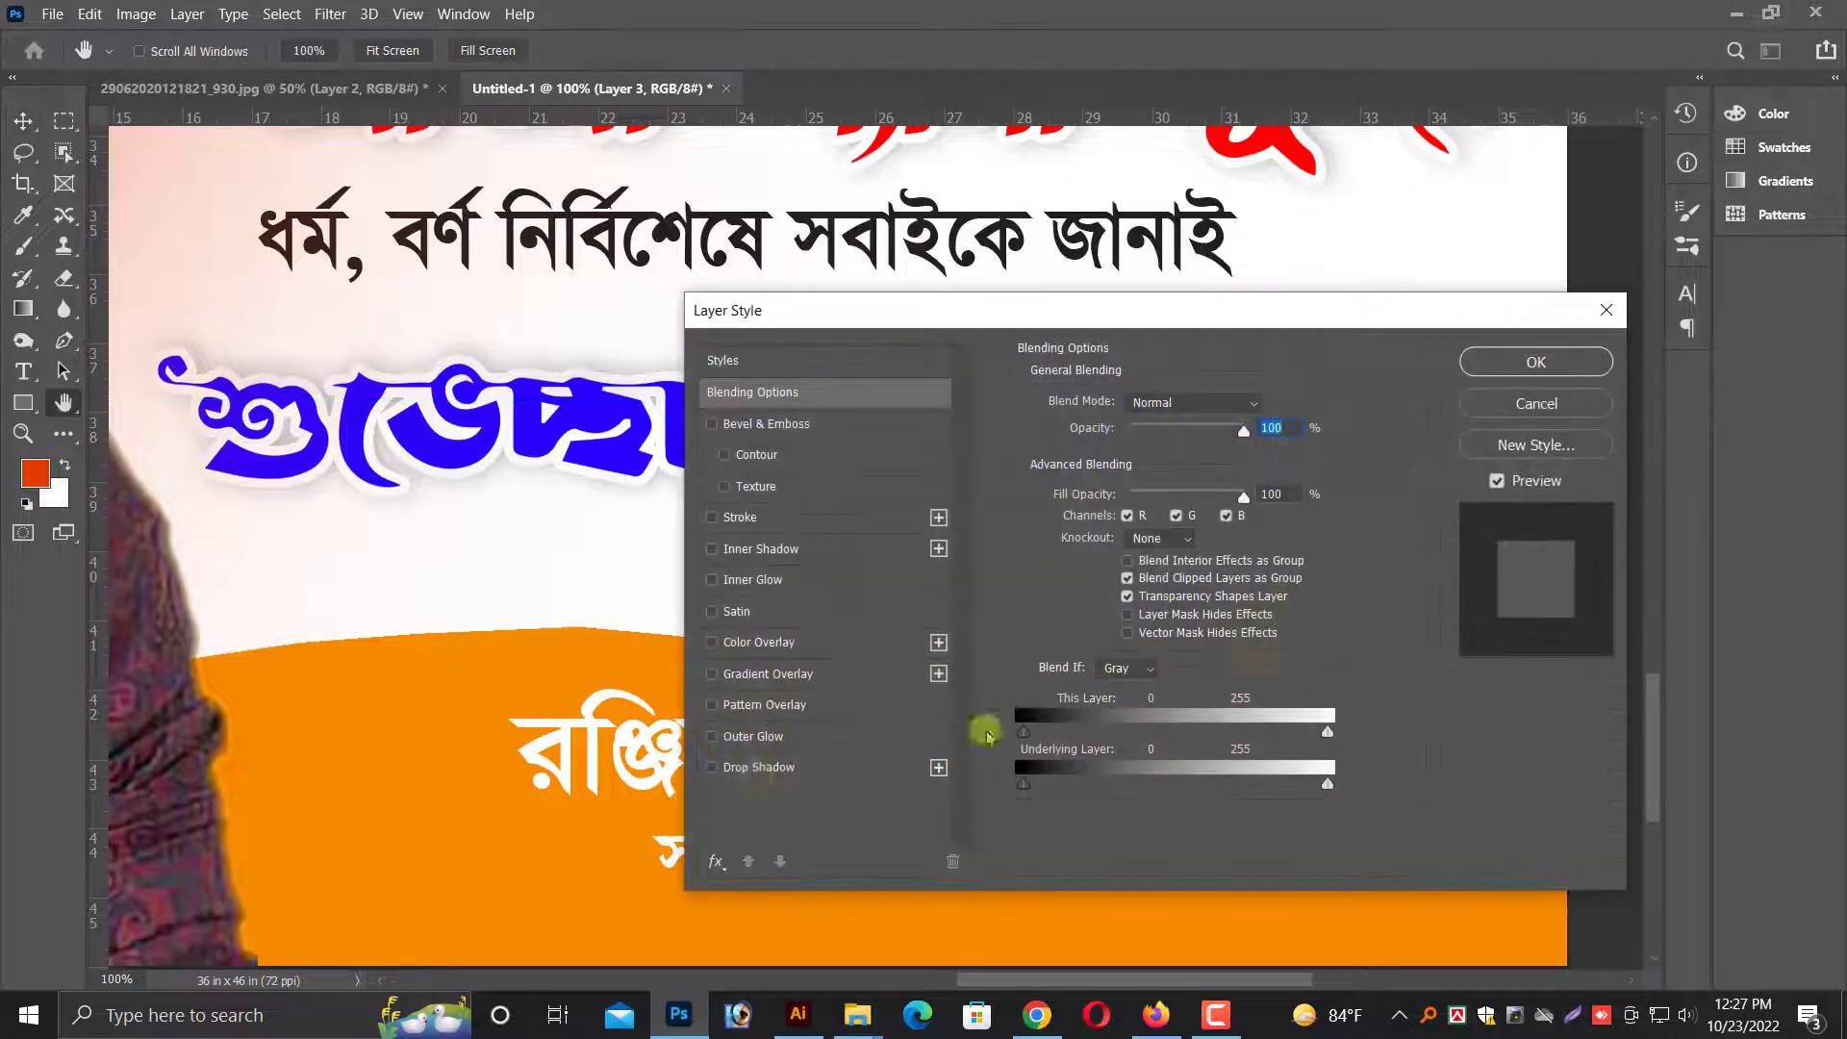
{"action": "left_click", "coordinate": [767, 774]}
{"action": "left_click_drag", "start_coordinate": [1183, 321], "coordinate": [1494, 440]}
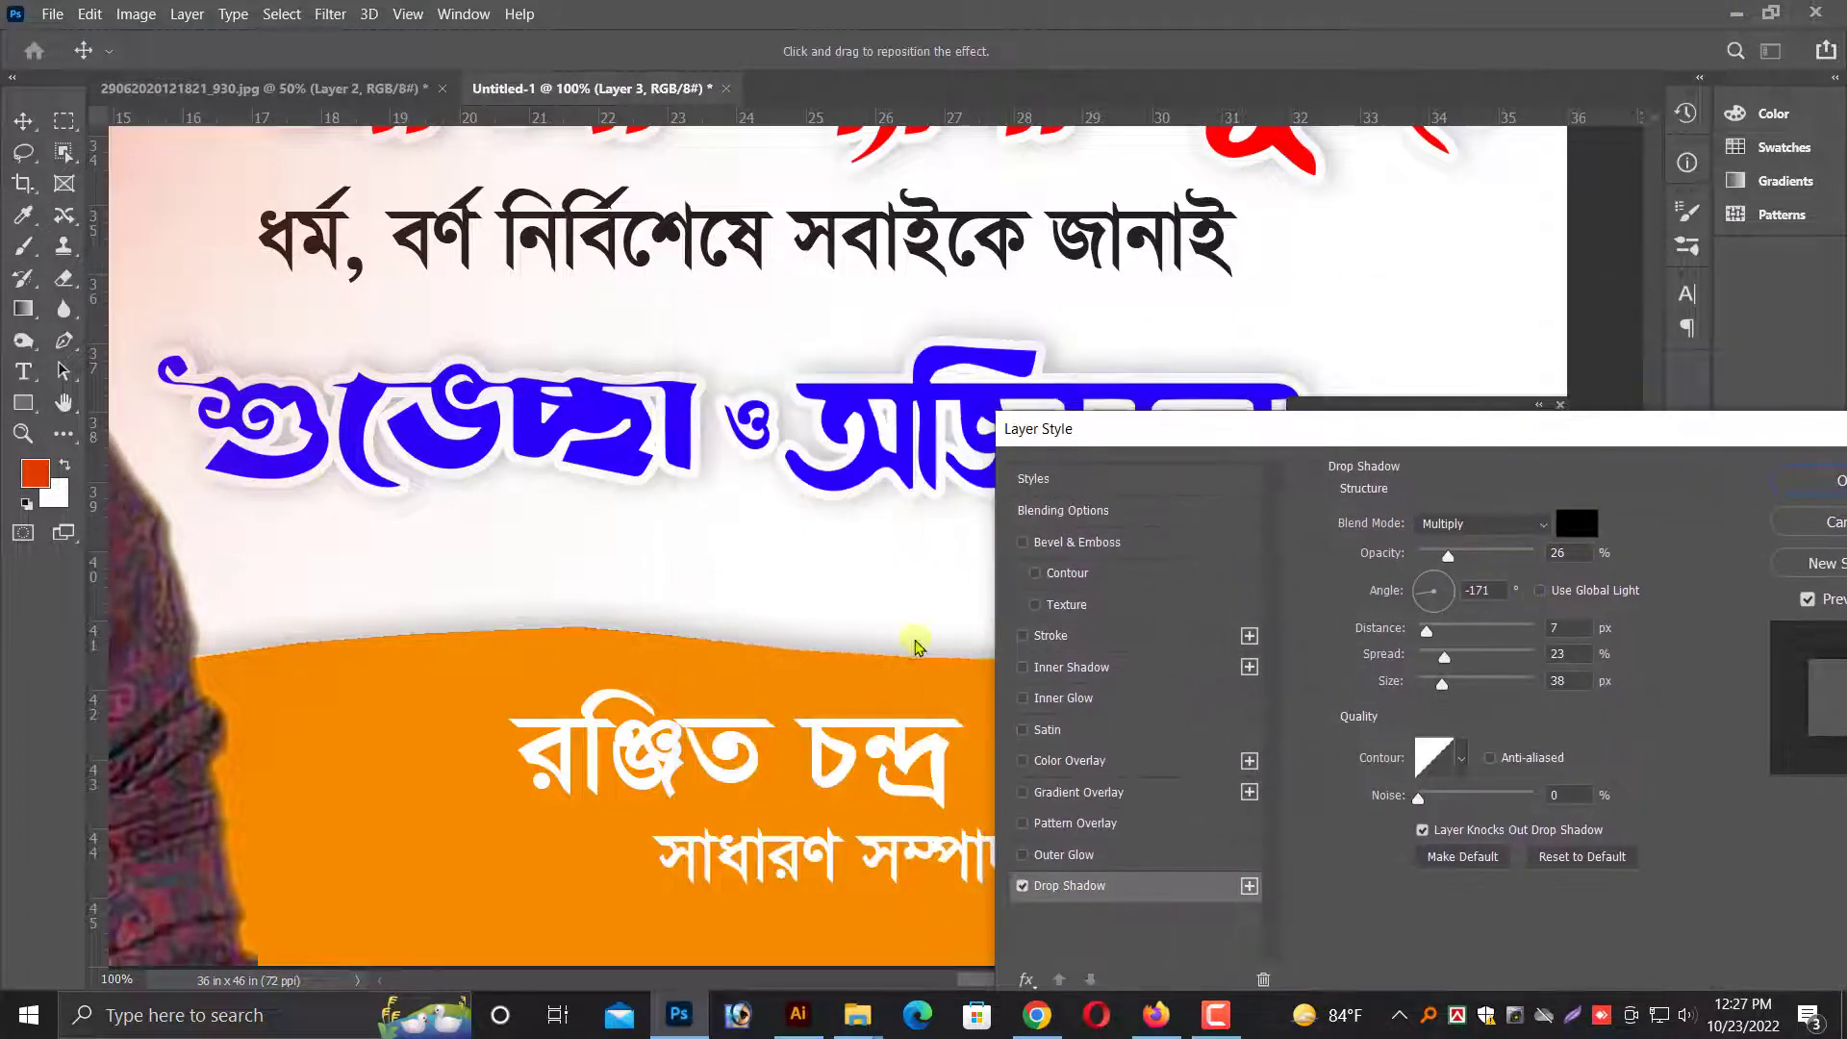
{"action": "left_click_drag", "start_coordinate": [847, 615], "coordinate": [847, 618]}
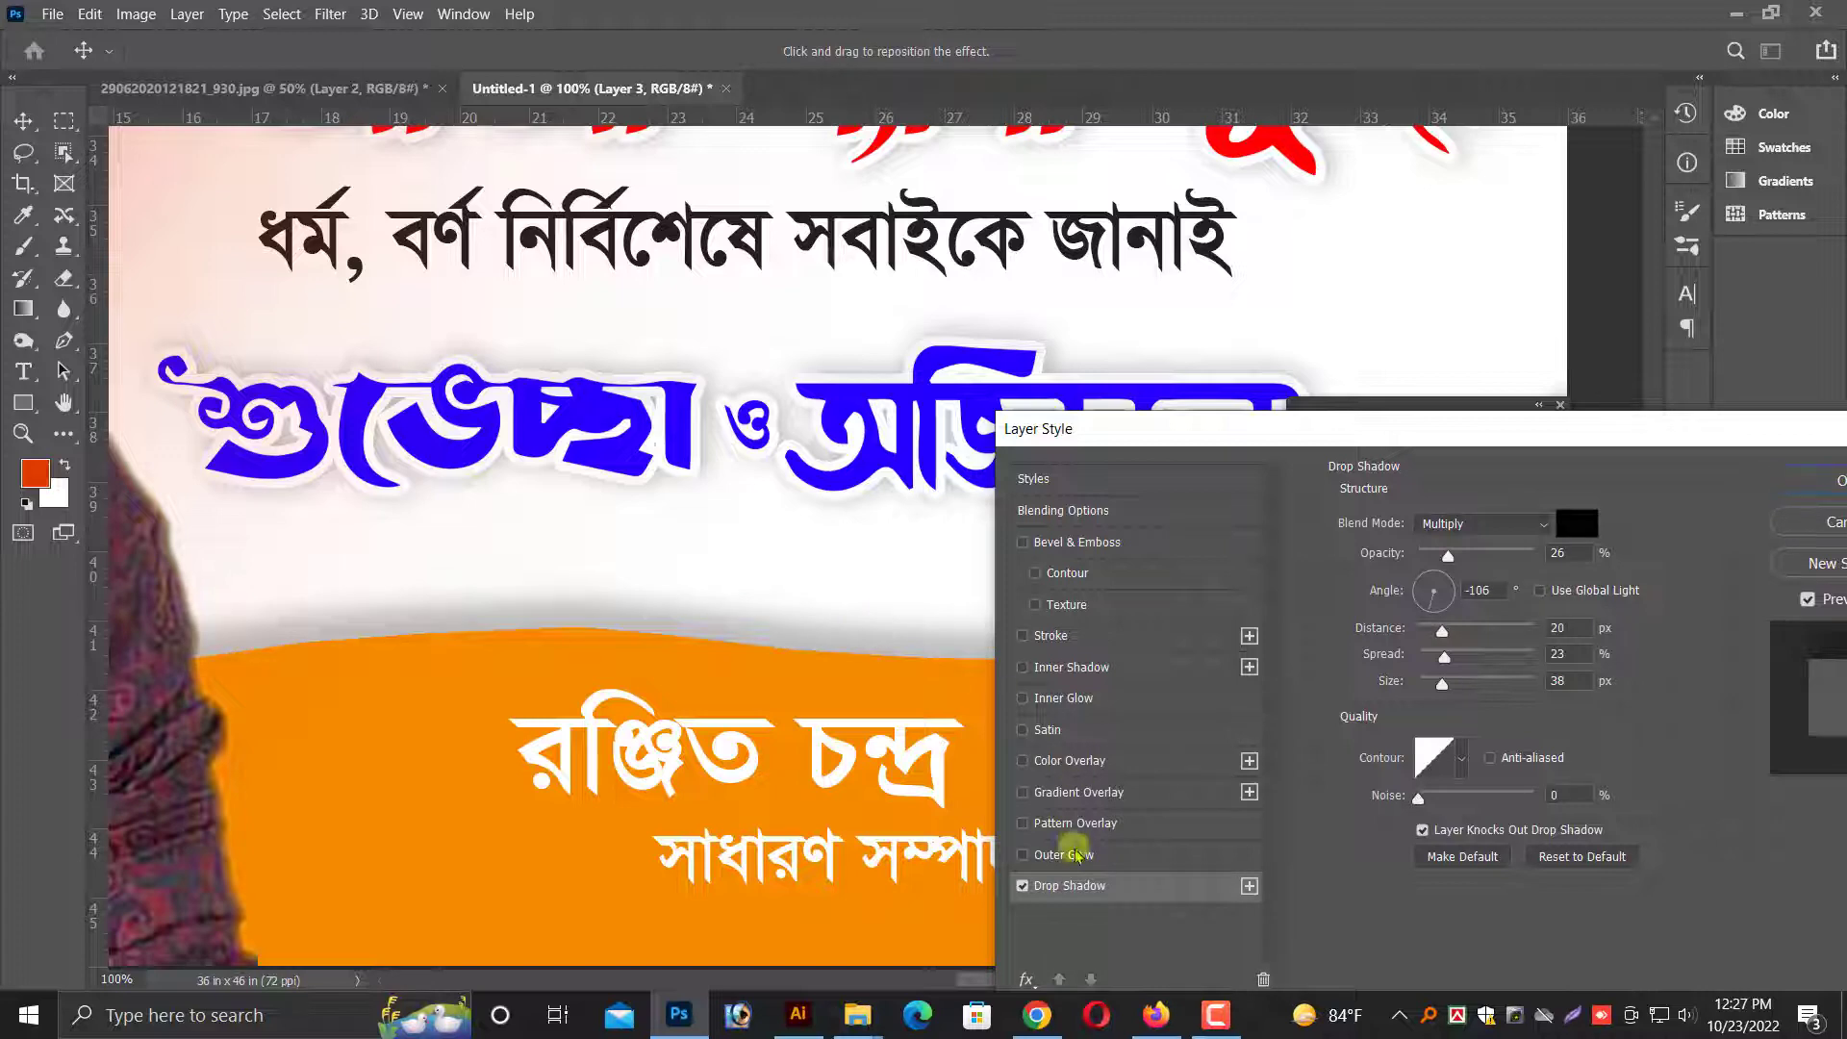
- Give the wave a dark orange #b46600 stroke and an outer bevel, and apply the styles
{"action": "left_click", "coordinate": [1050, 635]}
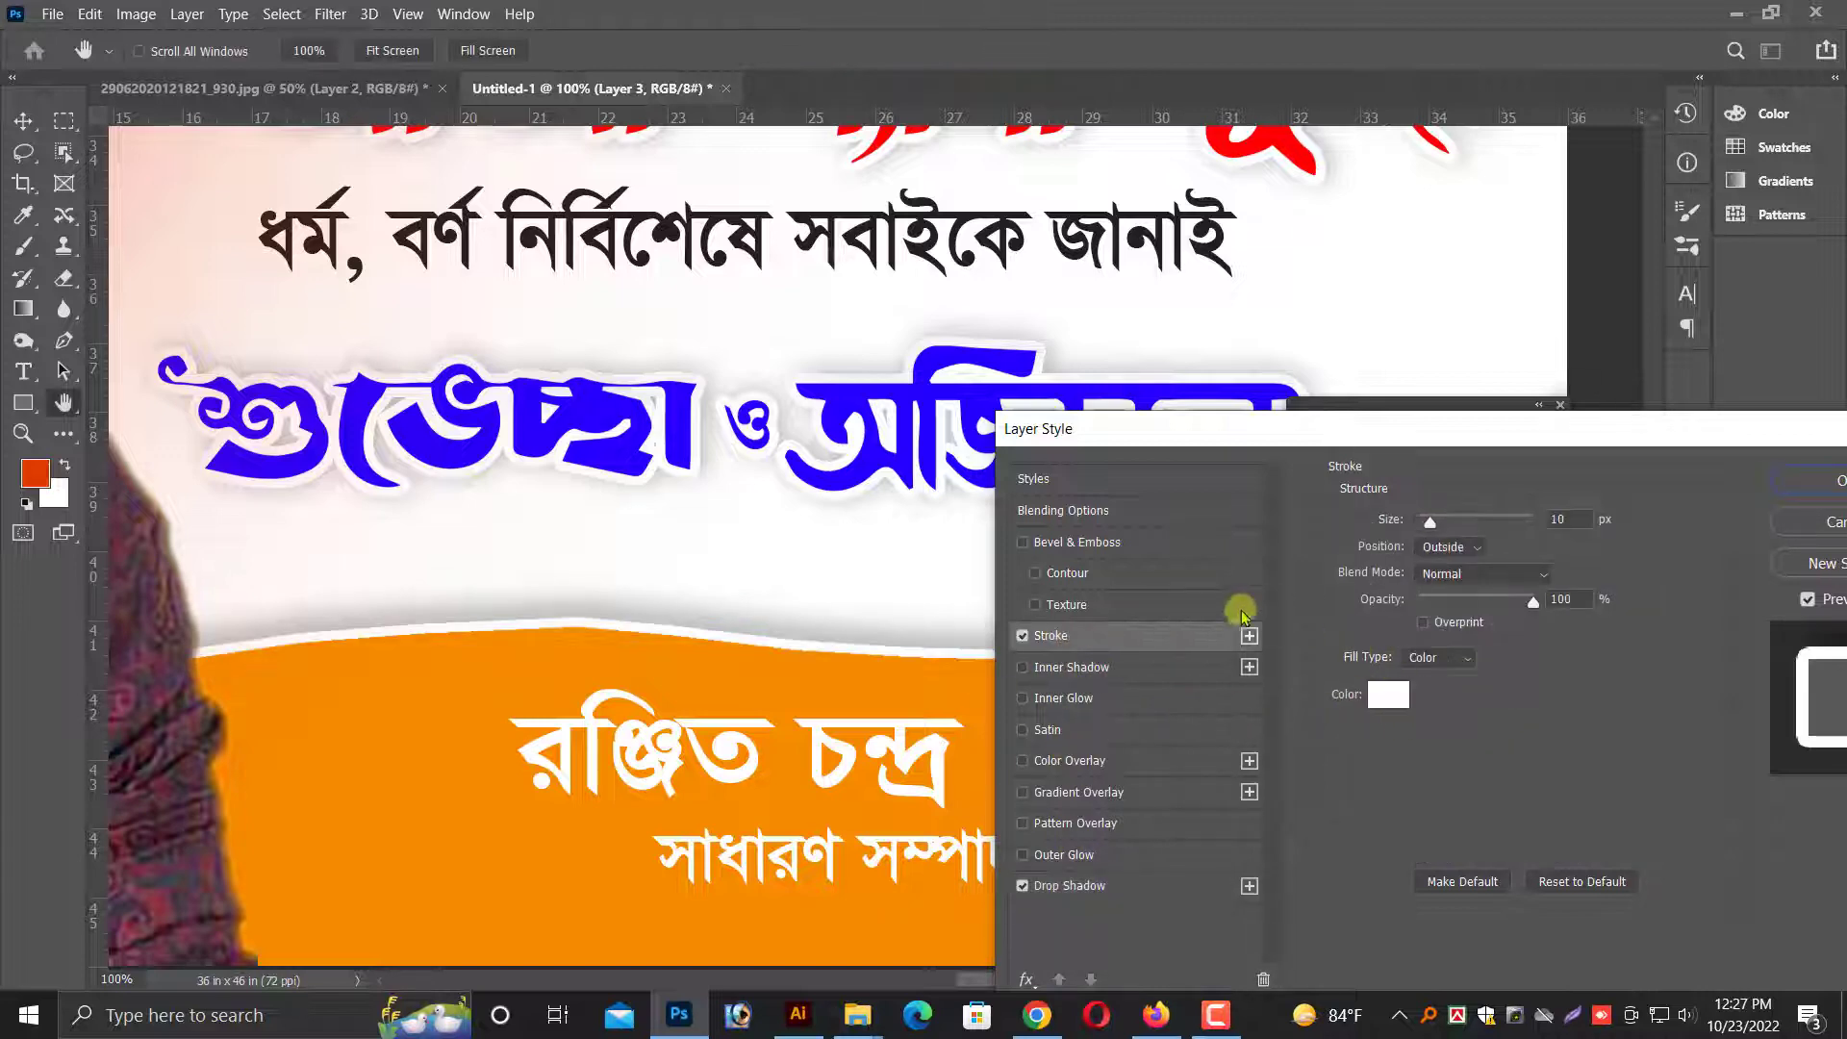
{"action": "left_click", "coordinate": [1388, 694]}
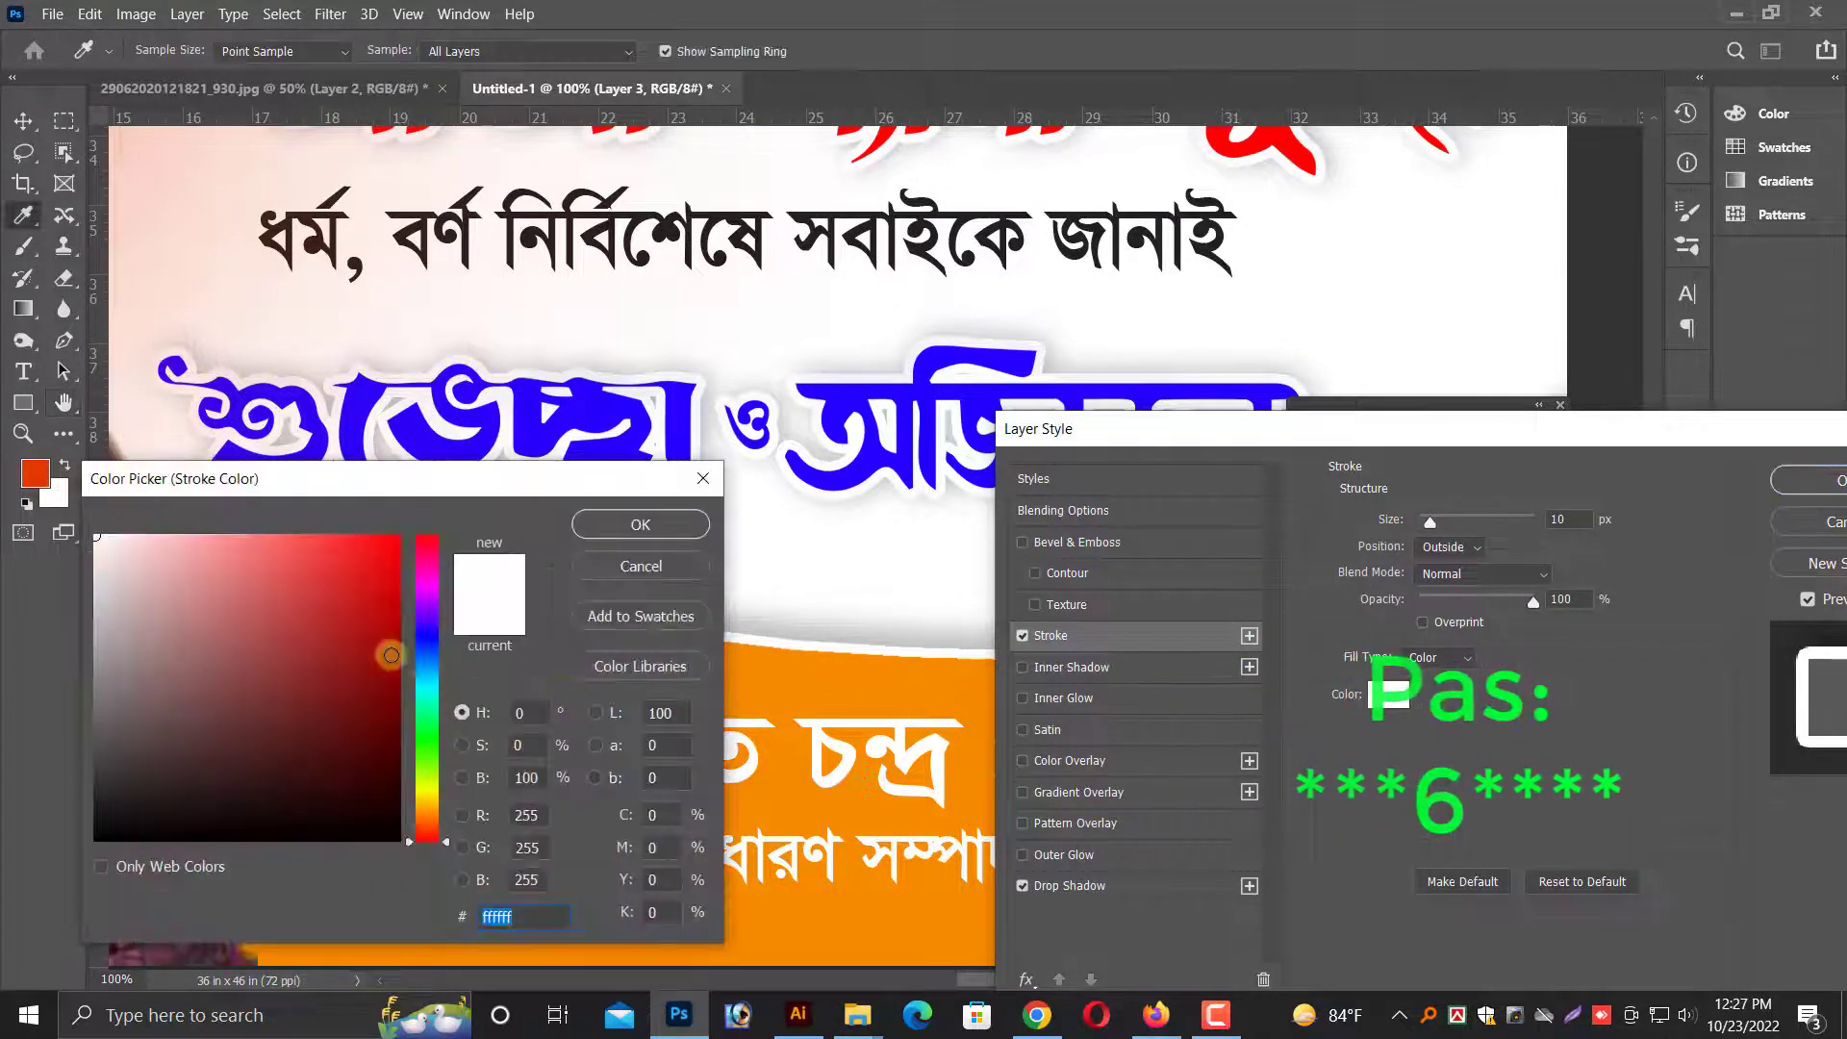
{"action": "left_click_drag", "start_coordinate": [389, 621], "coordinate": [416, 632]}
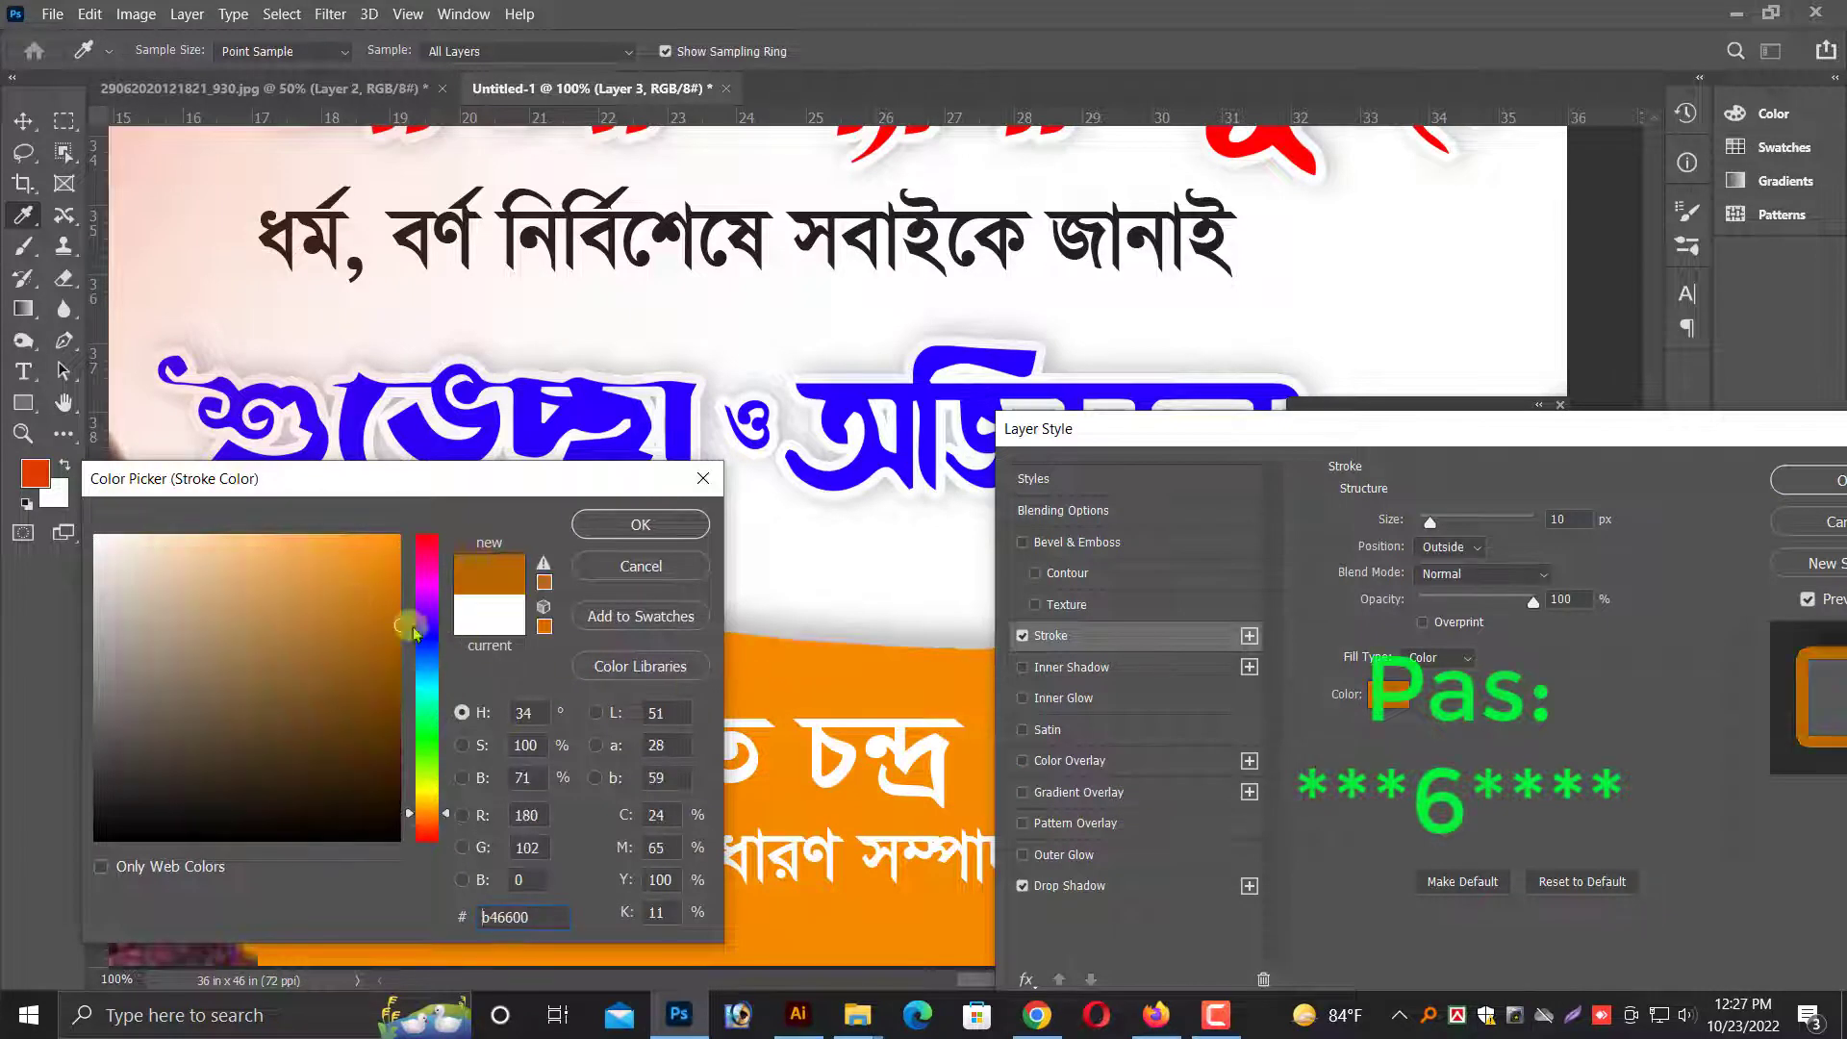
{"action": "left_click", "coordinate": [605, 537]}
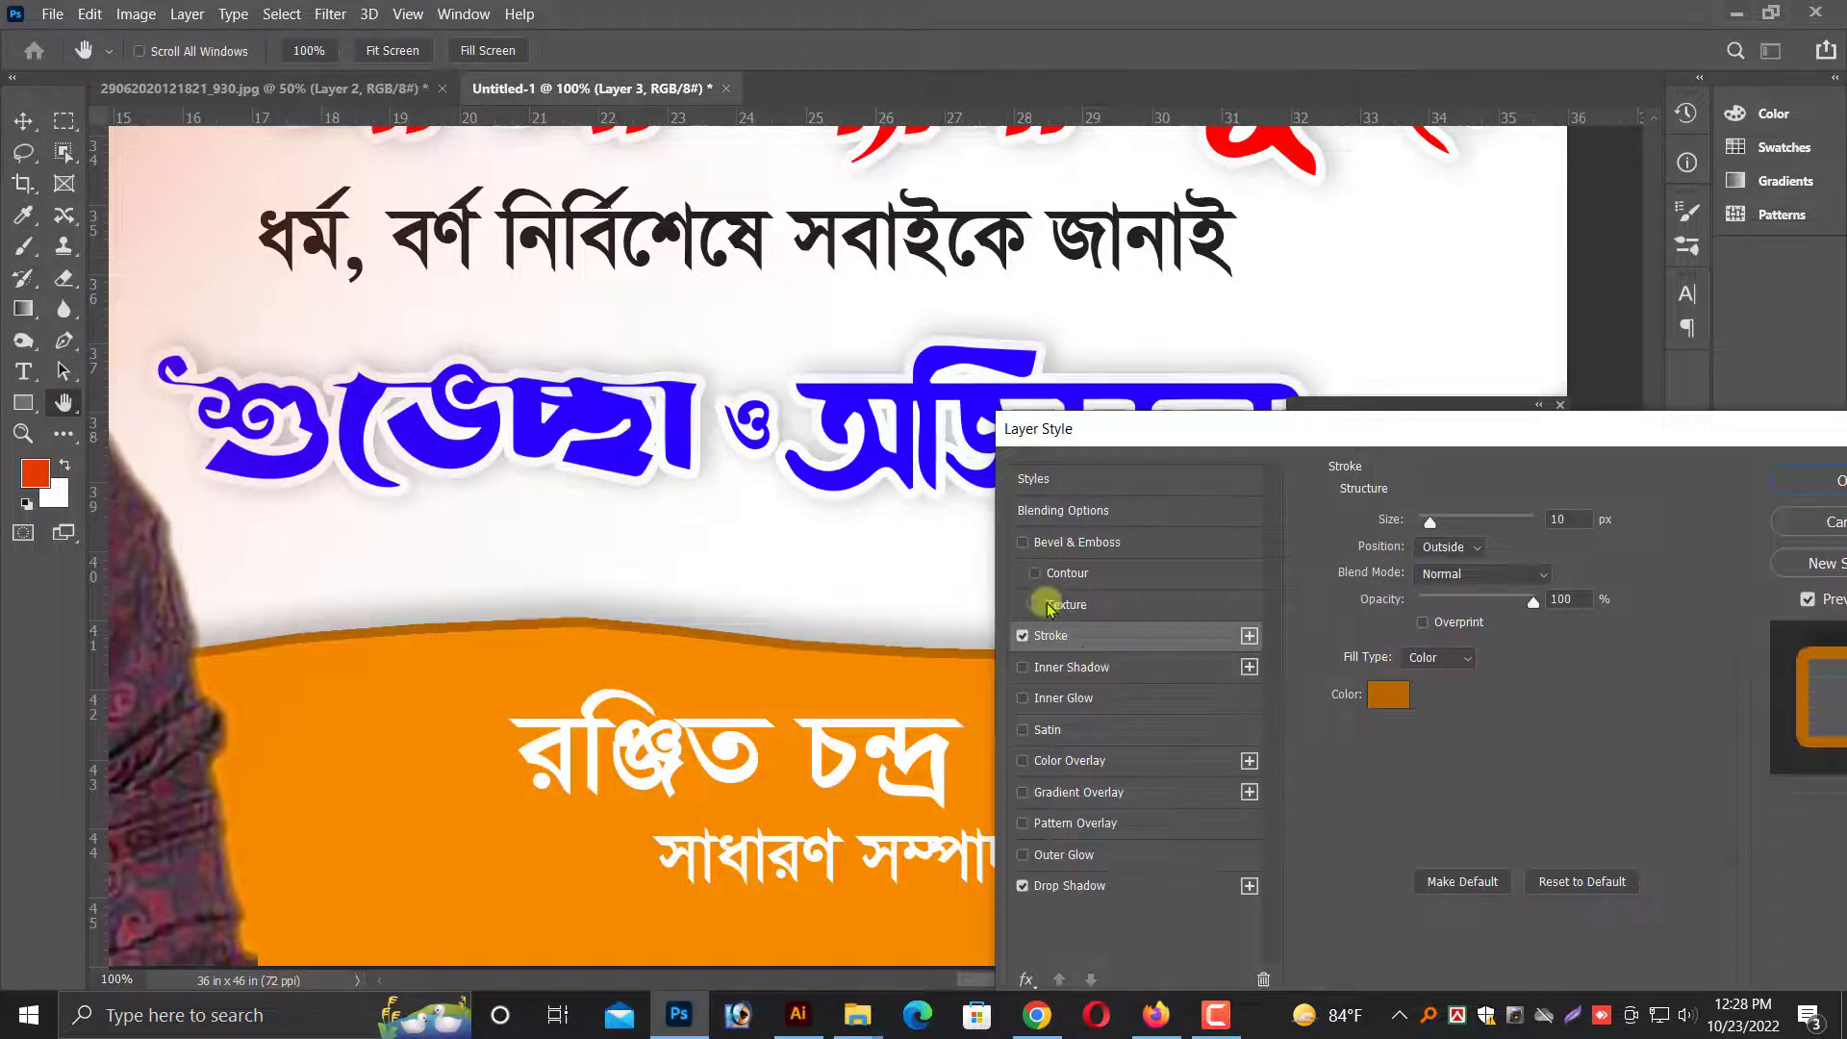
{"action": "left_click", "coordinate": [1090, 545]}
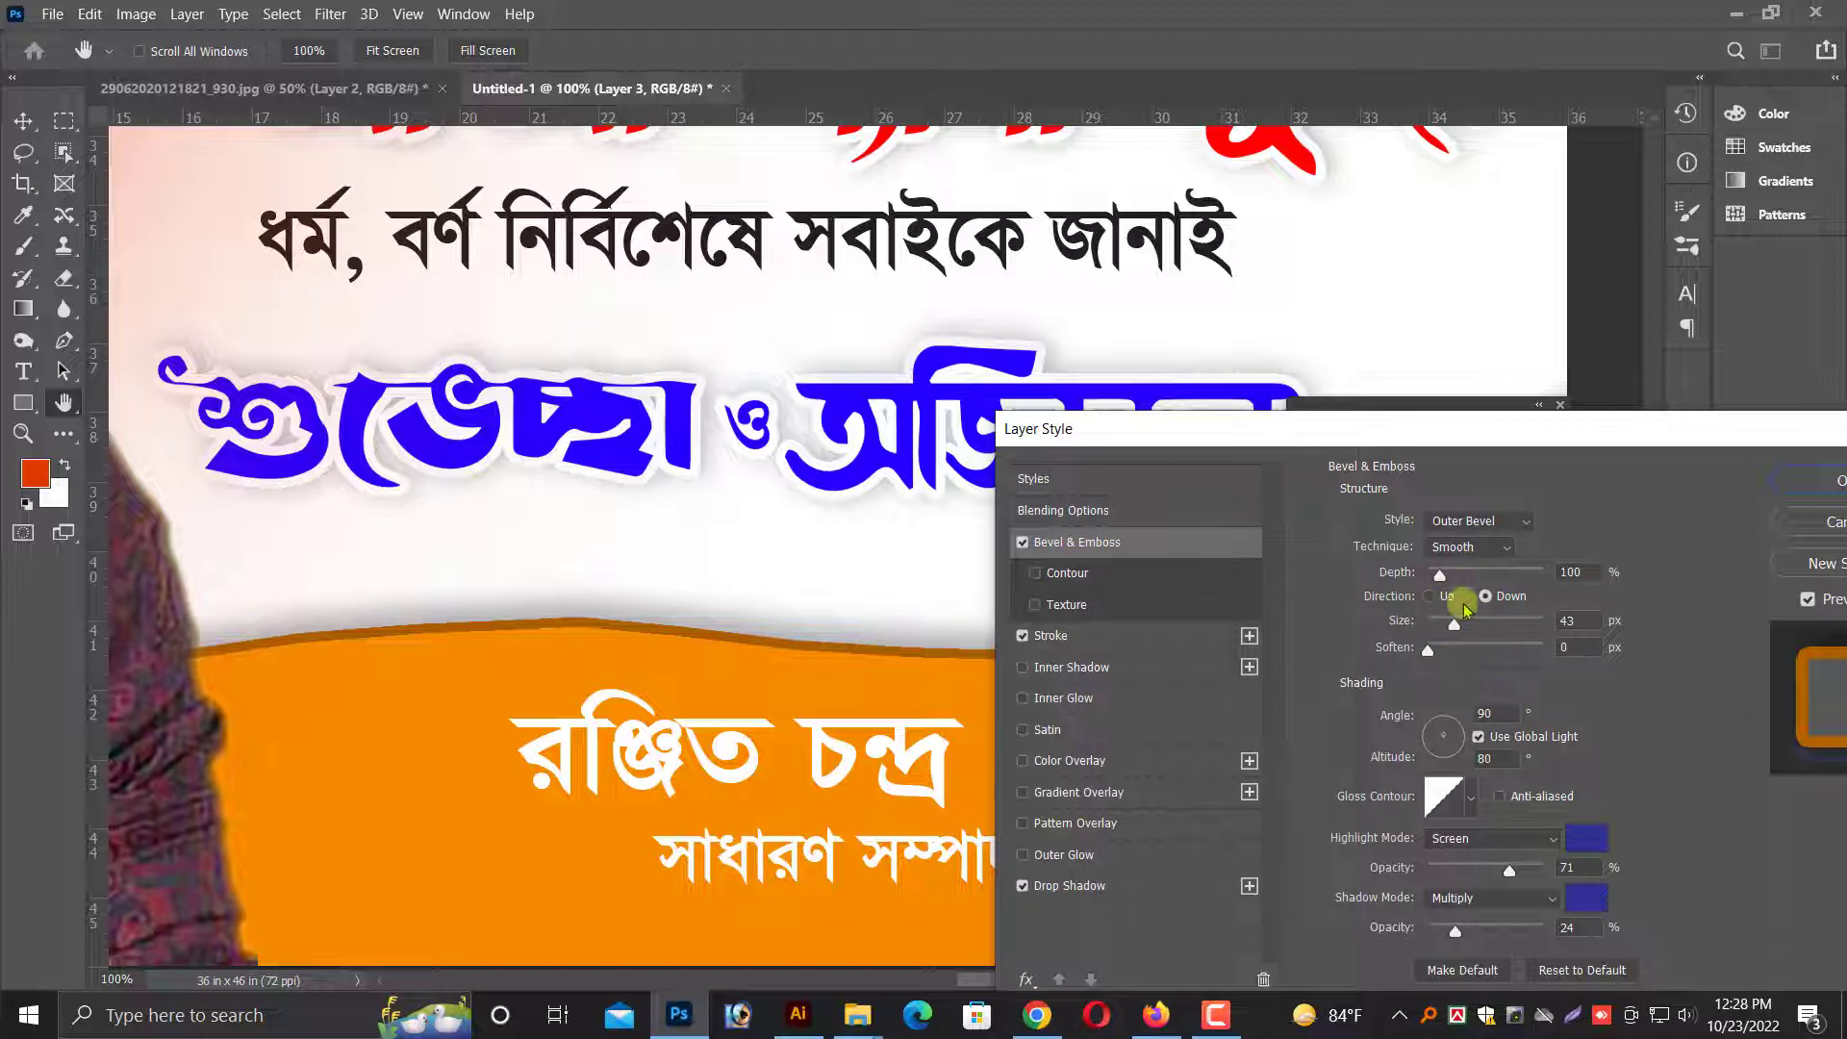
{"action": "key", "text": "Return"}
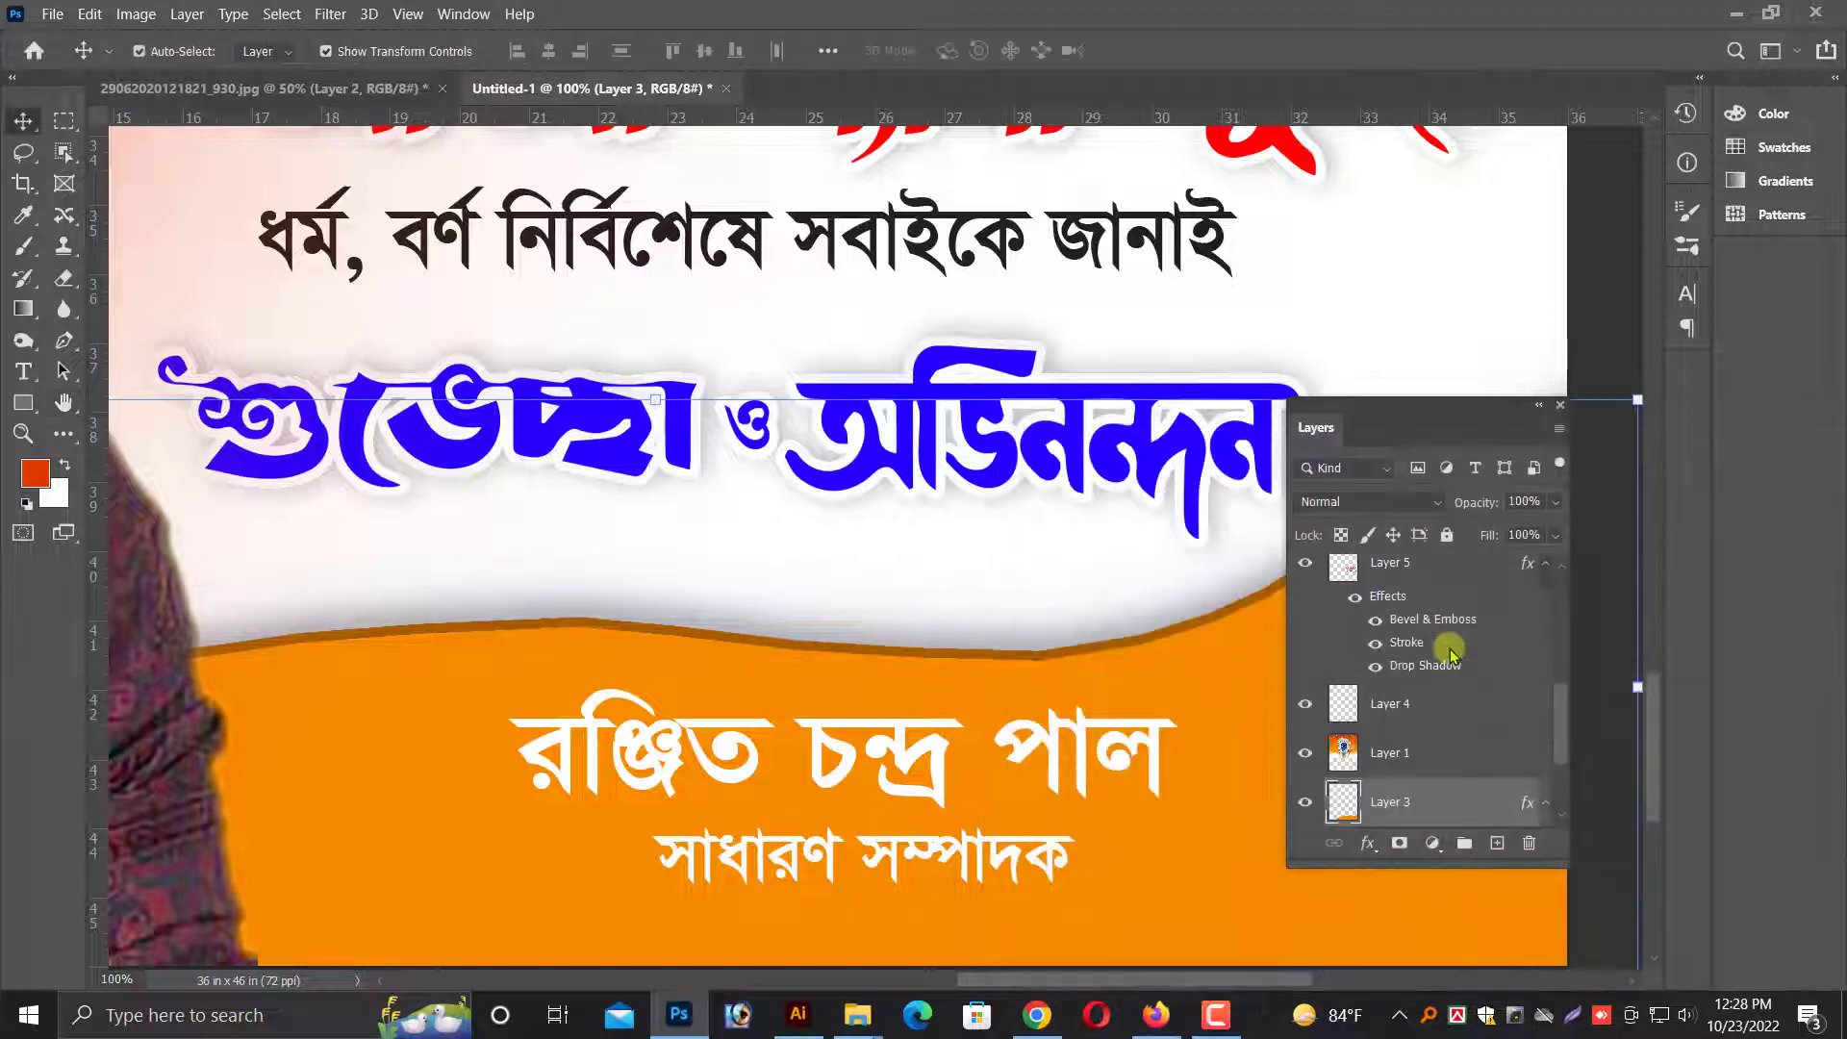
- Nudge the blue greeting slightly up and right and commit its position
{"action": "key", "text": "ctrl+minus"}
{"action": "key", "text": "ctrl+minus"}
{"action": "key", "text": "ctrl+minus"}
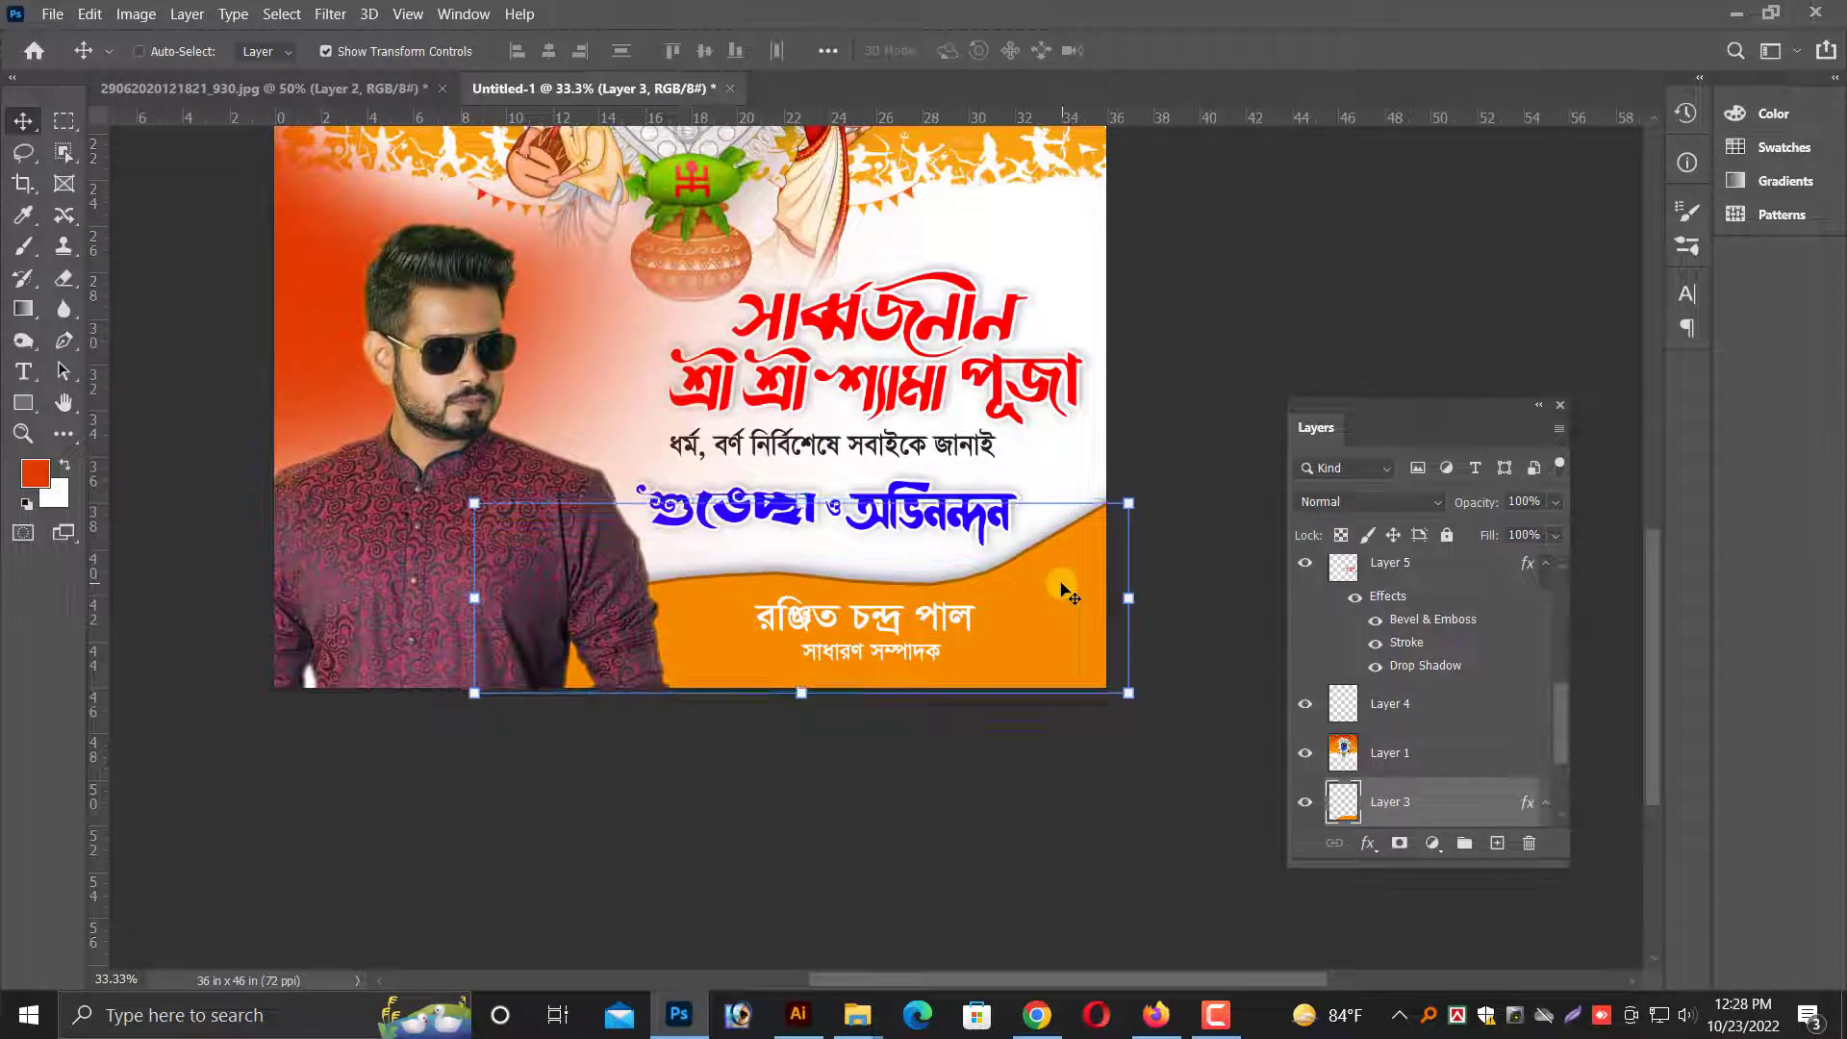
{"action": "key", "text": "ctrl+plus"}
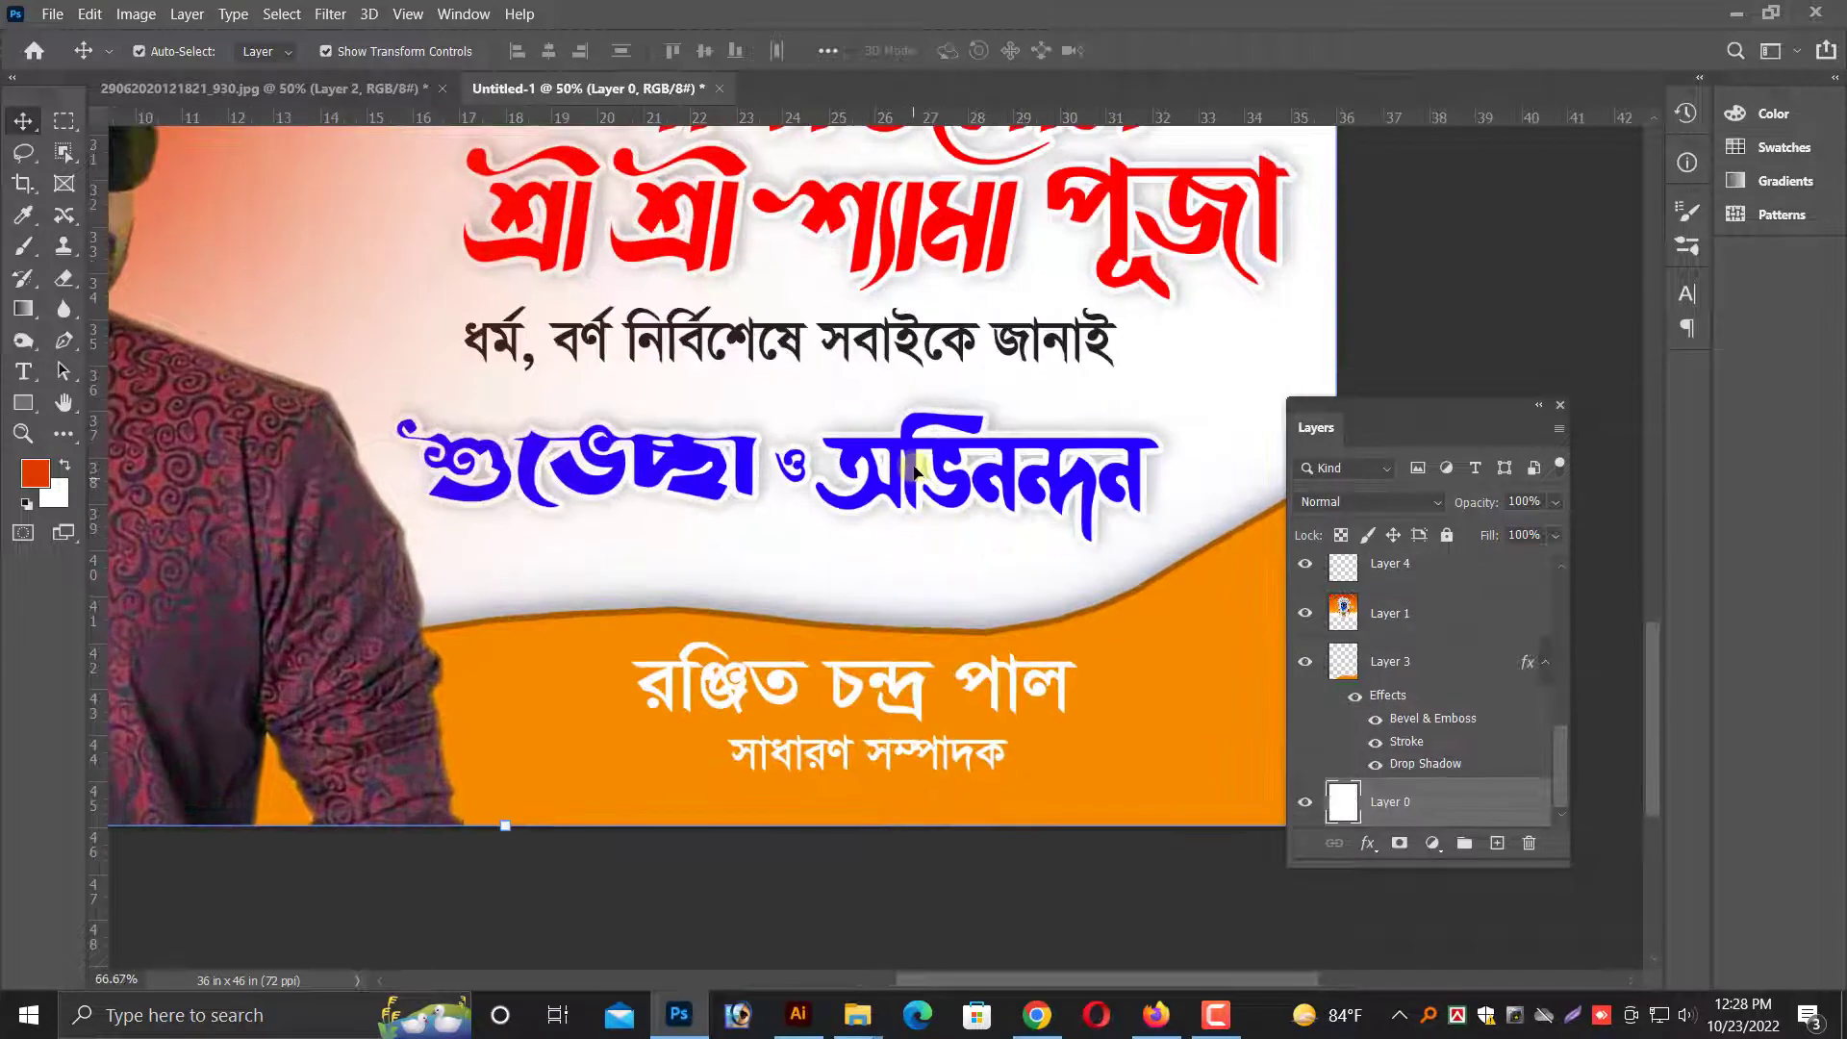
{"action": "left_click_drag", "start_coordinate": [930, 478], "coordinate": [798, 560]}
{"action": "key", "text": "Return"}
{"action": "key", "text": "ctrl+minus"}
{"action": "key", "text": "ctrl+minus"}
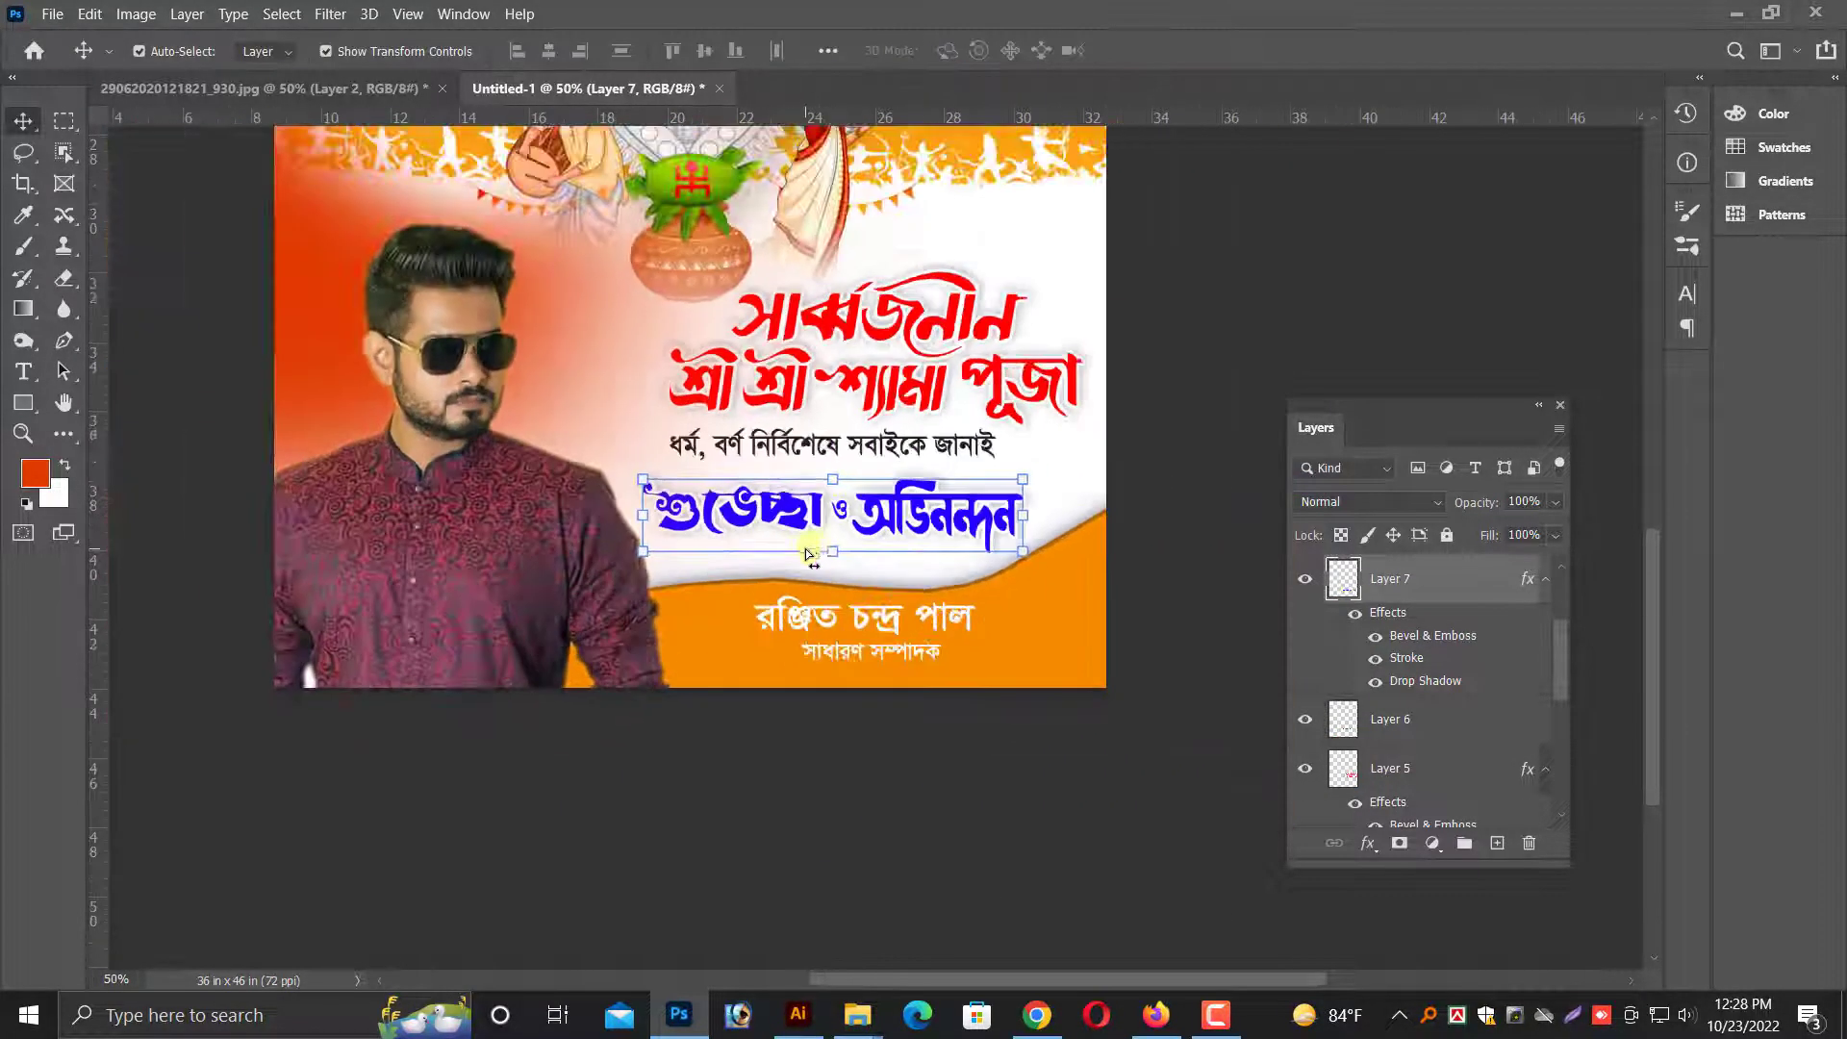
- Select the red title layer, then the top Kali artwork layer, viewing the whole poster
{"action": "right_click", "coordinate": [926, 388]}
{"action": "left_click", "coordinate": [948, 389]}
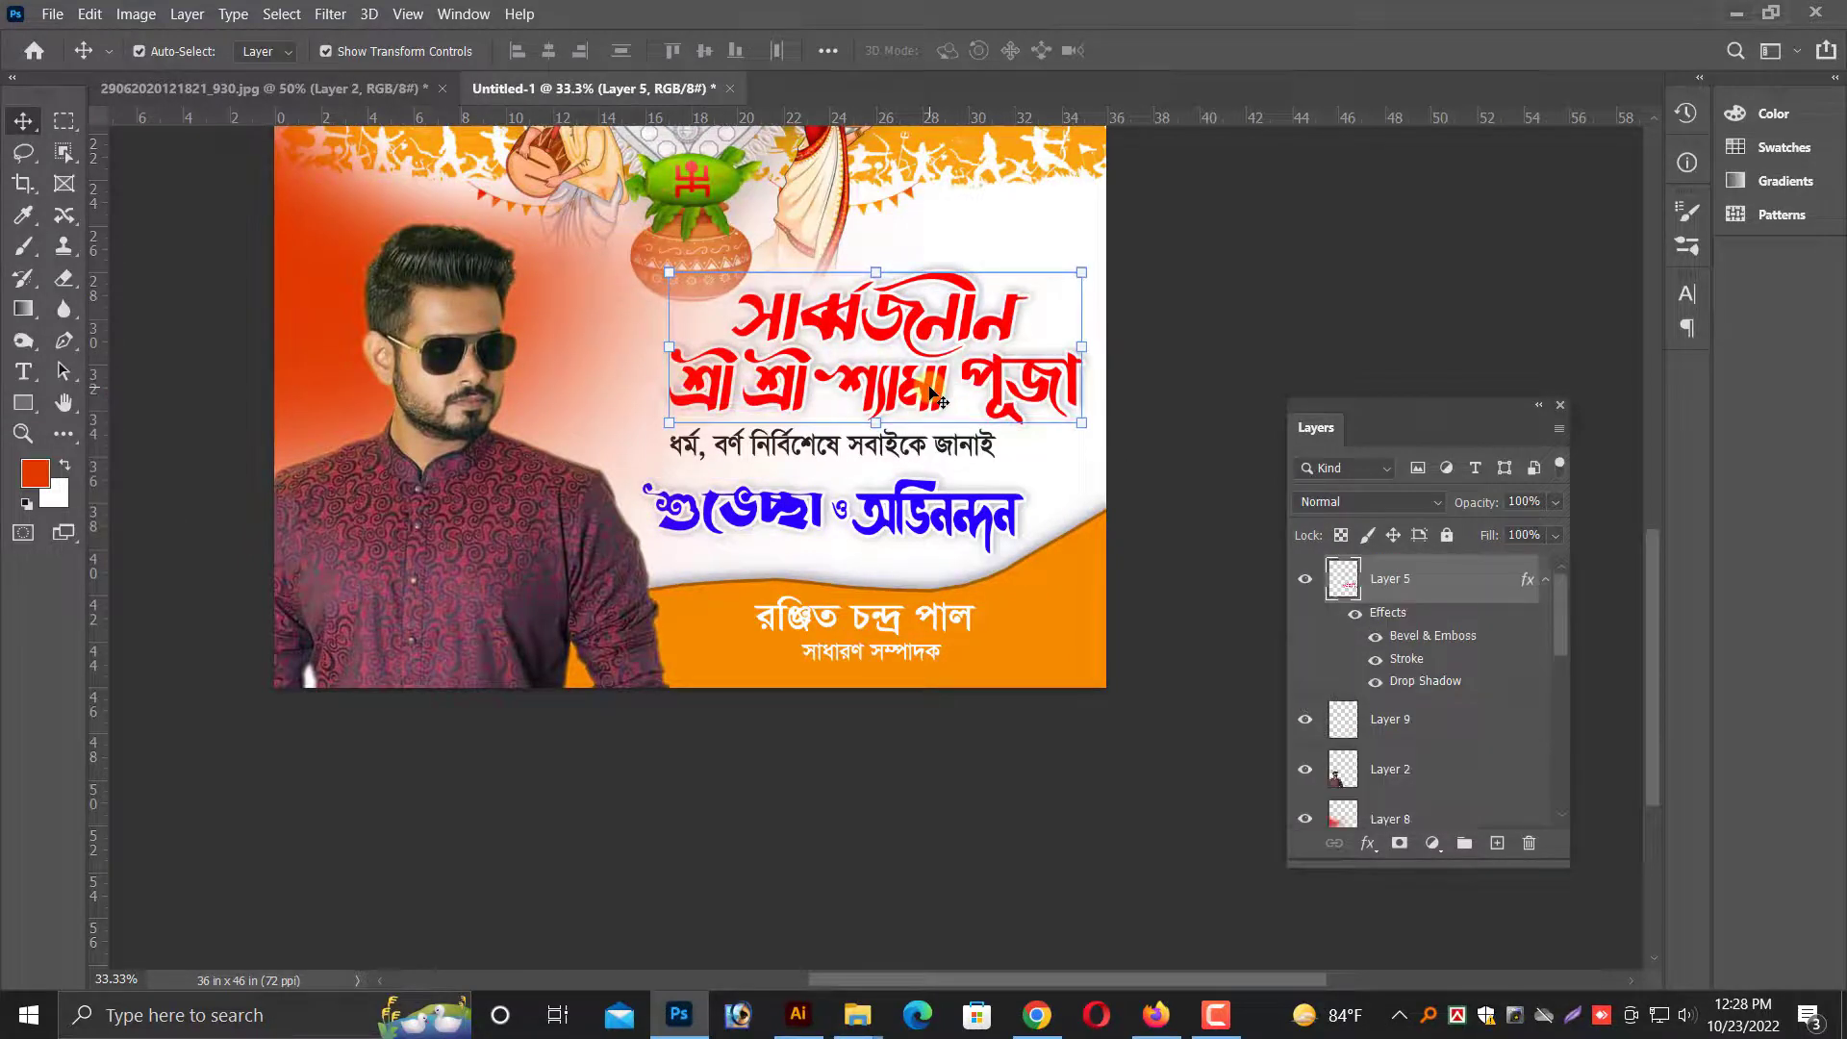
{"action": "scroll", "coordinate": [861, 447], "scroll_direction": "up", "scroll_amount": 3}
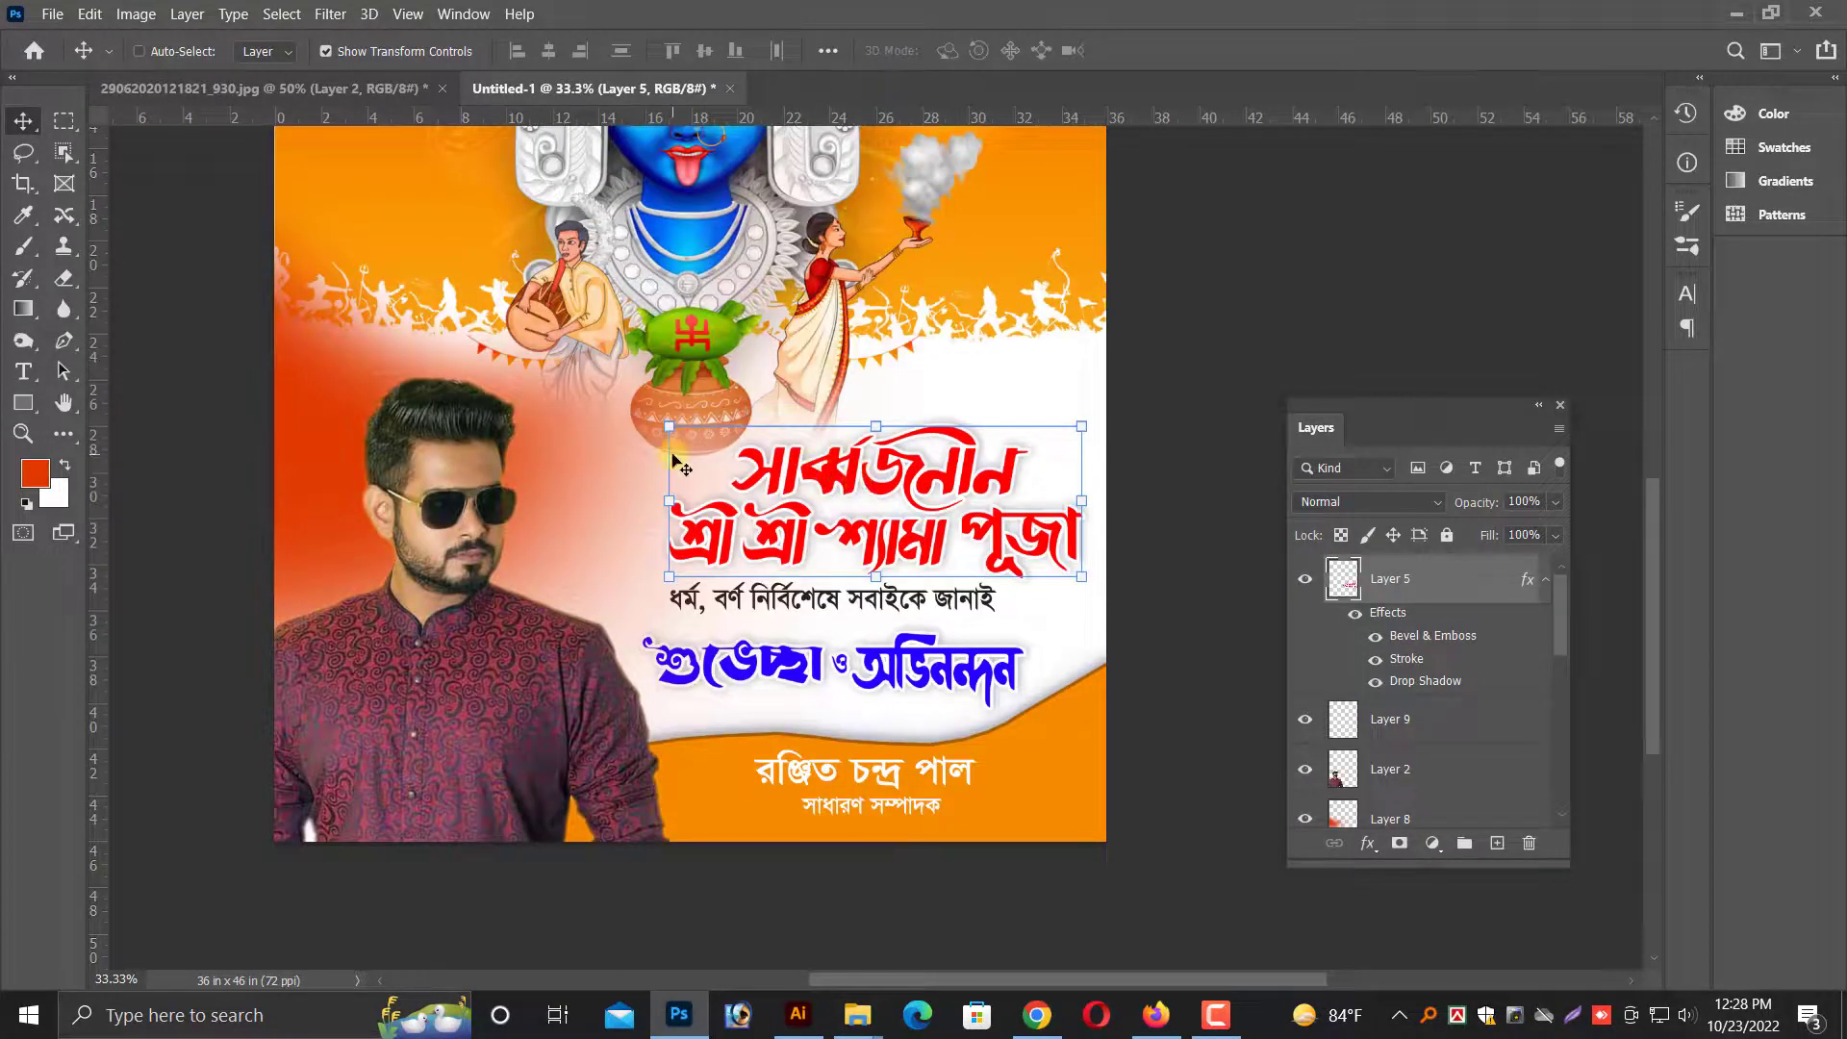
{"action": "key", "text": "ctrl+minus"}
{"action": "left_click", "coordinate": [839, 385], "text": "ctrl"}
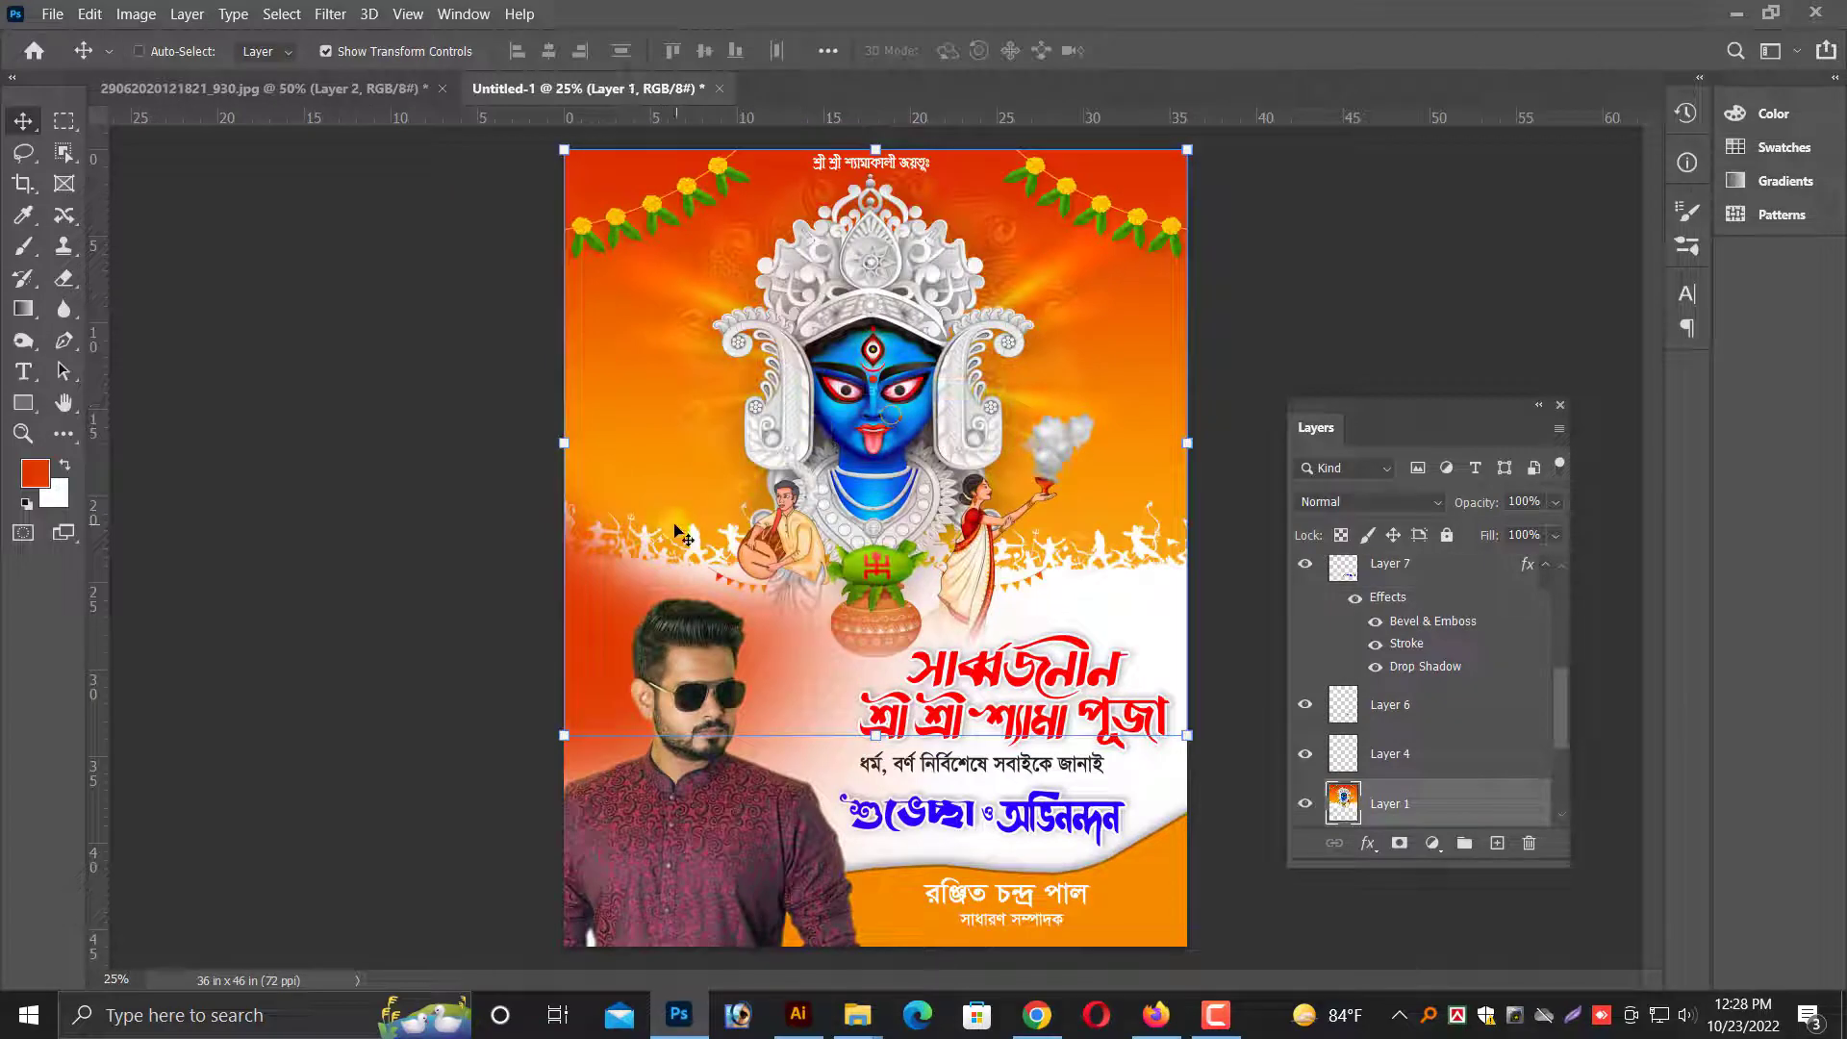
{"action": "key", "text": "ctrl+minus"}
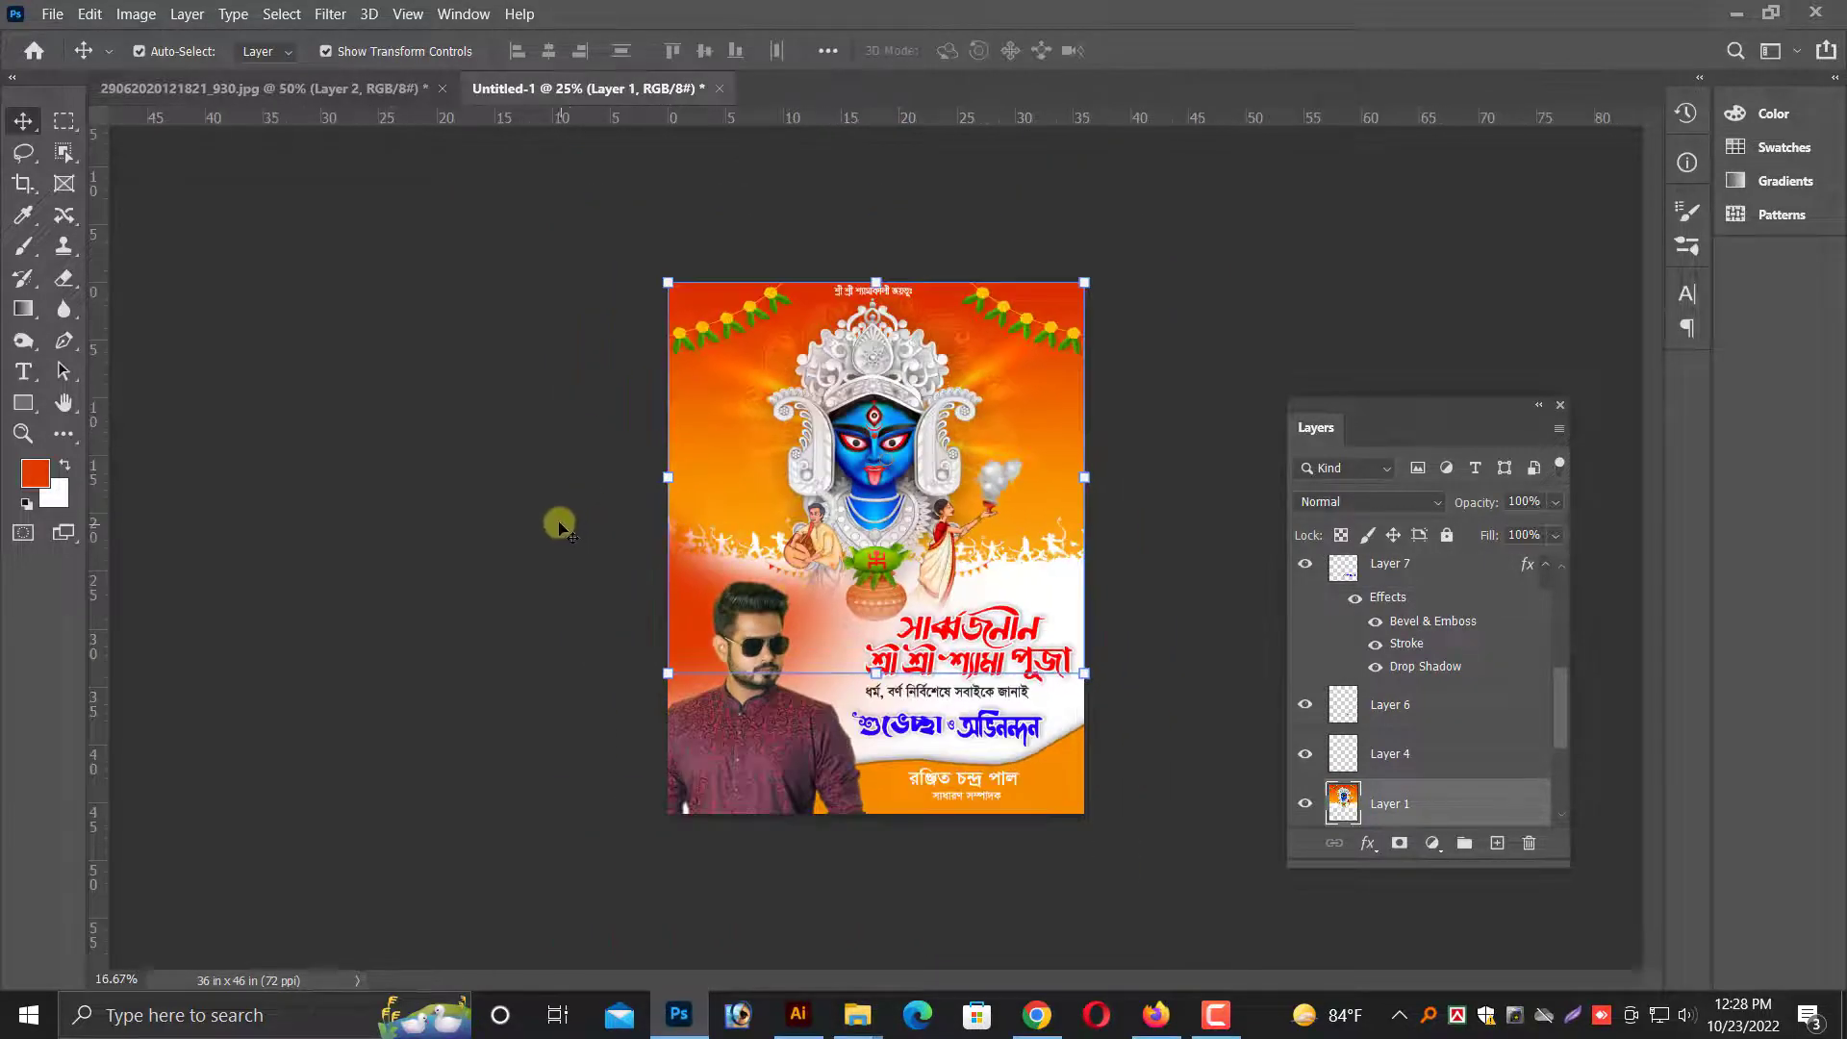
- Save the poster on this computer as the PSD 4' x 3'___01
{"action": "key", "text": "ctrl+s"}
{"action": "left_click", "coordinate": [1014, 702]}
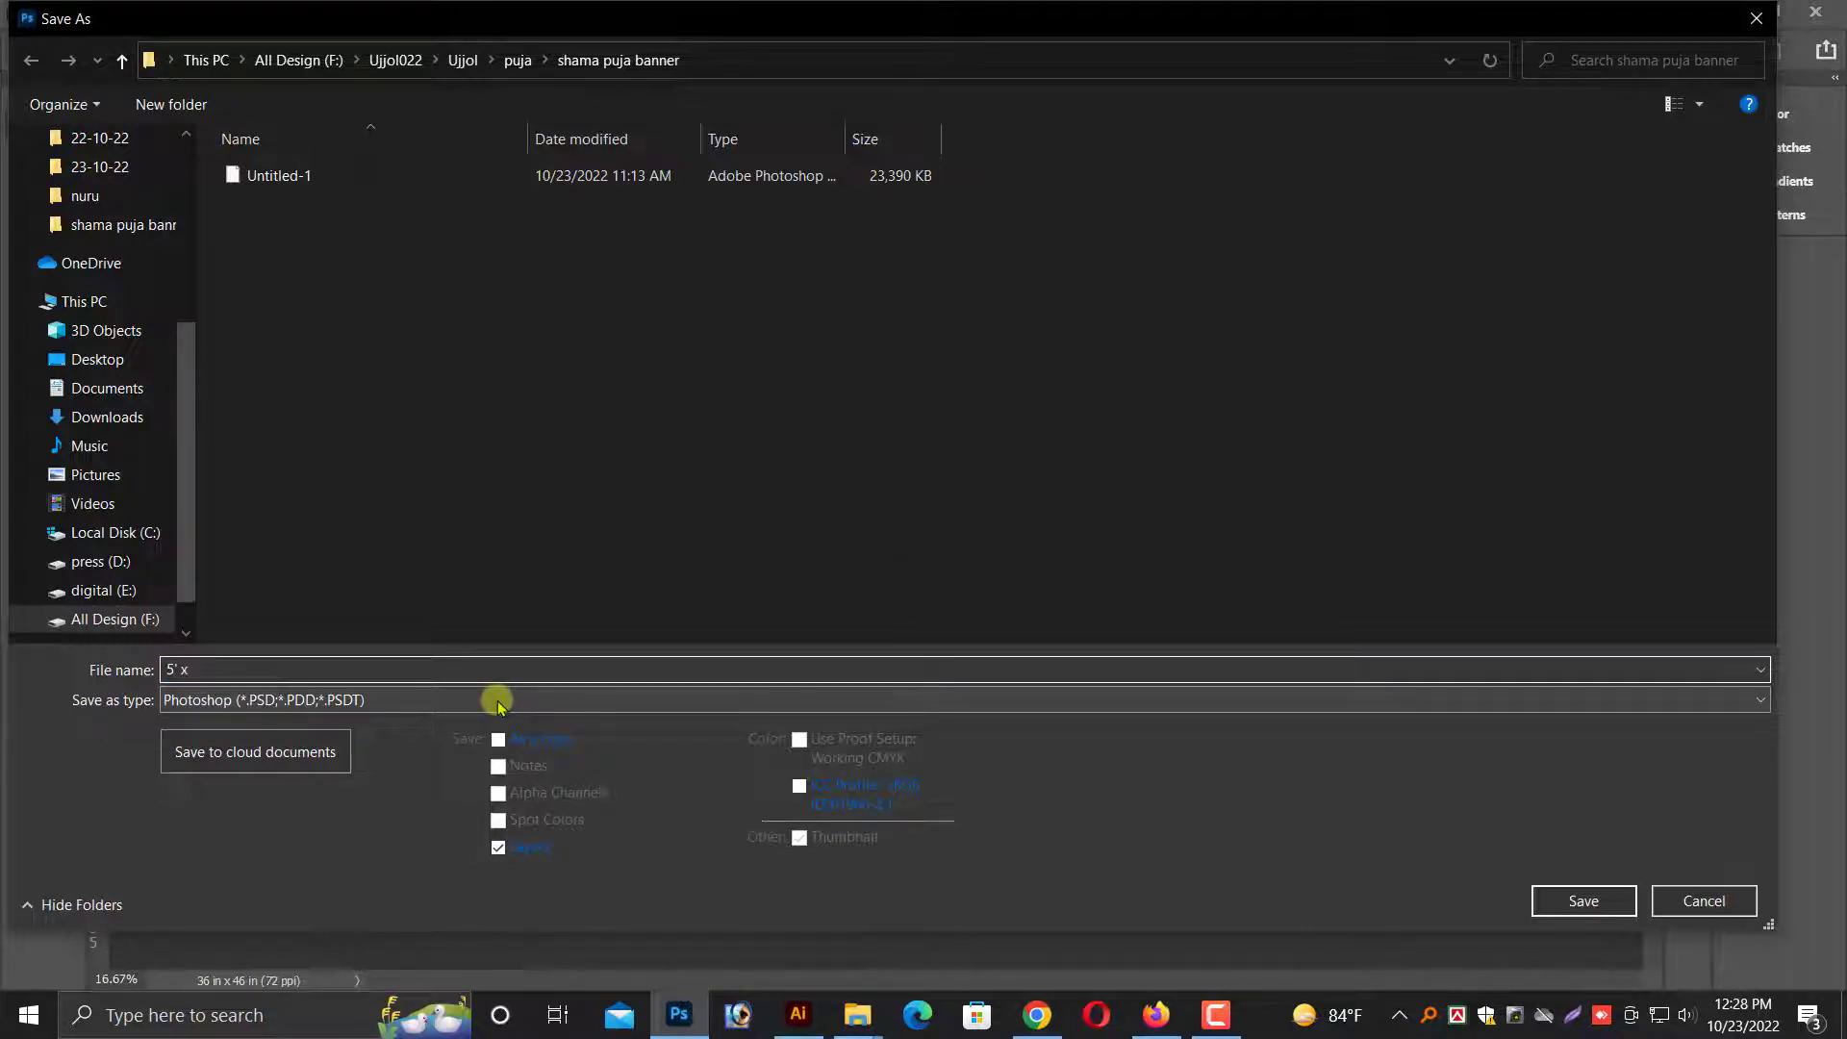
{"action": "type", "text": "4"}
{"action": "key", "text": "Return"}
- Remove the old portrait of the man from the poster
{"action": "key", "text": "ctrl+plus"}
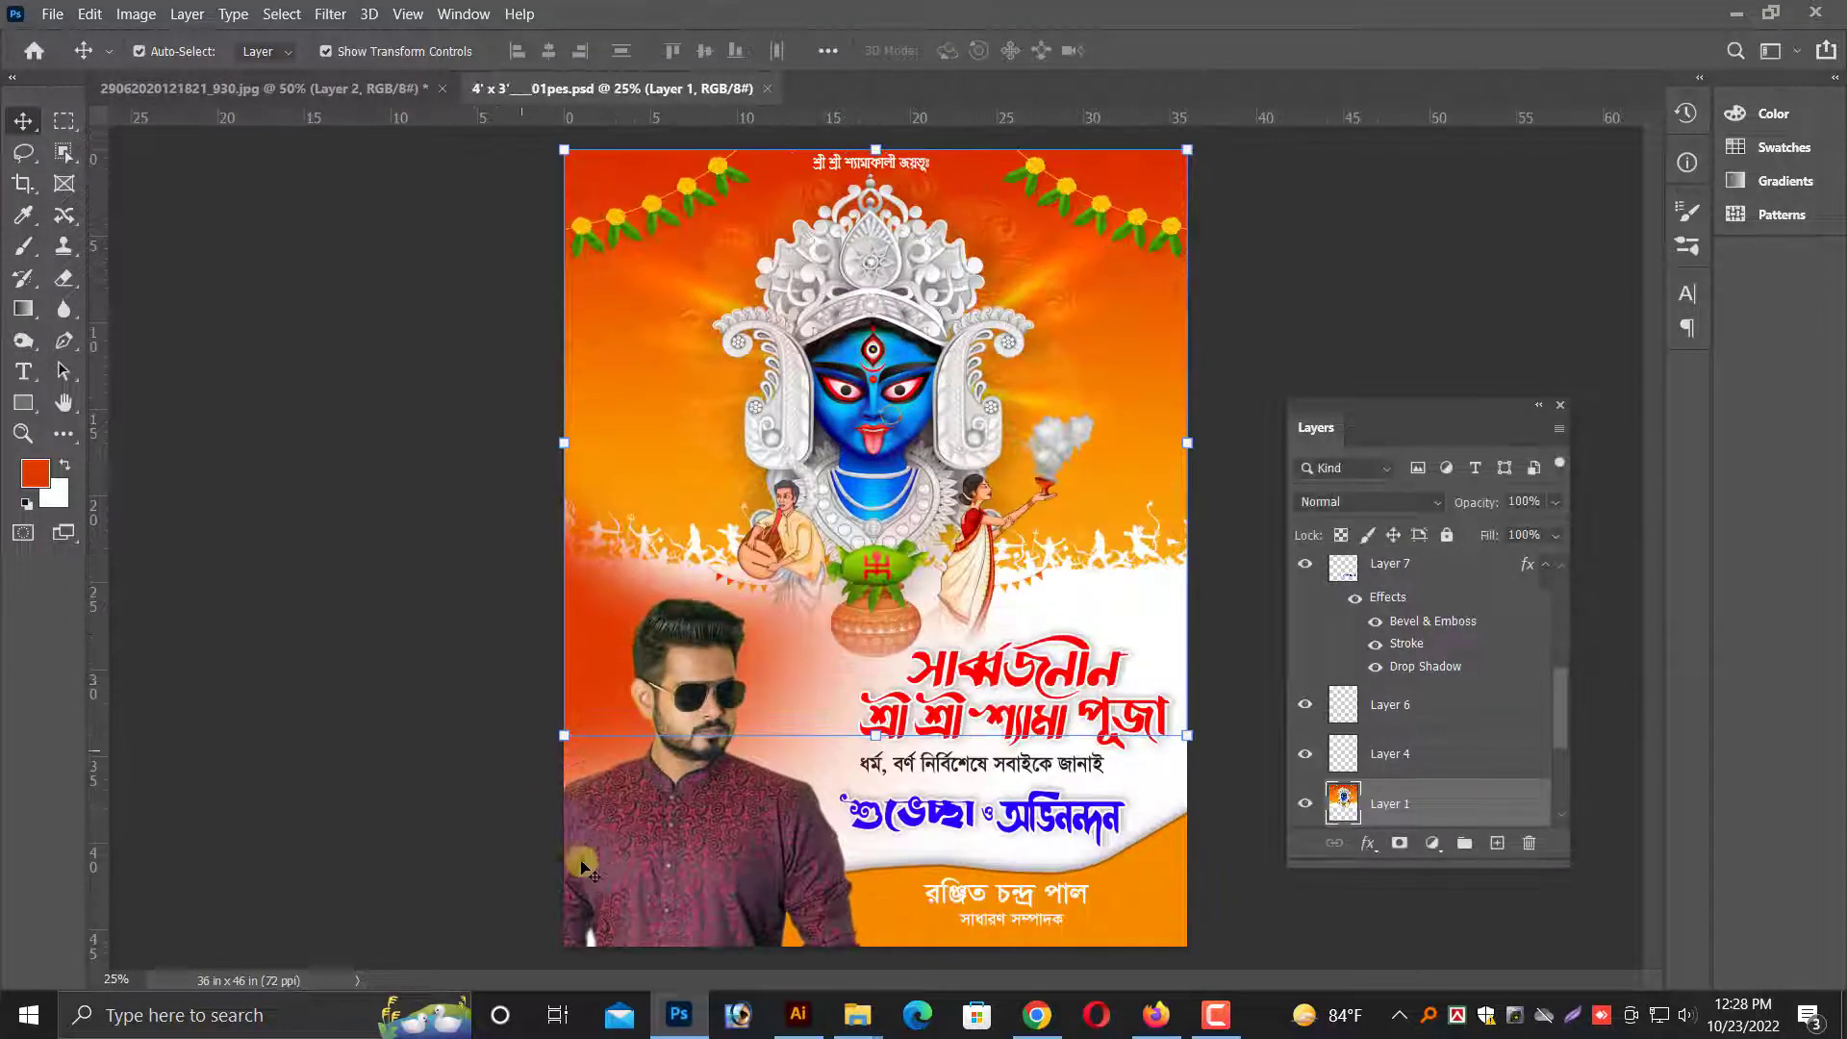
{"action": "right_click", "coordinate": [676, 868]}
{"action": "left_click", "coordinate": [723, 877]}
{"action": "key", "text": "ctrl+z"}
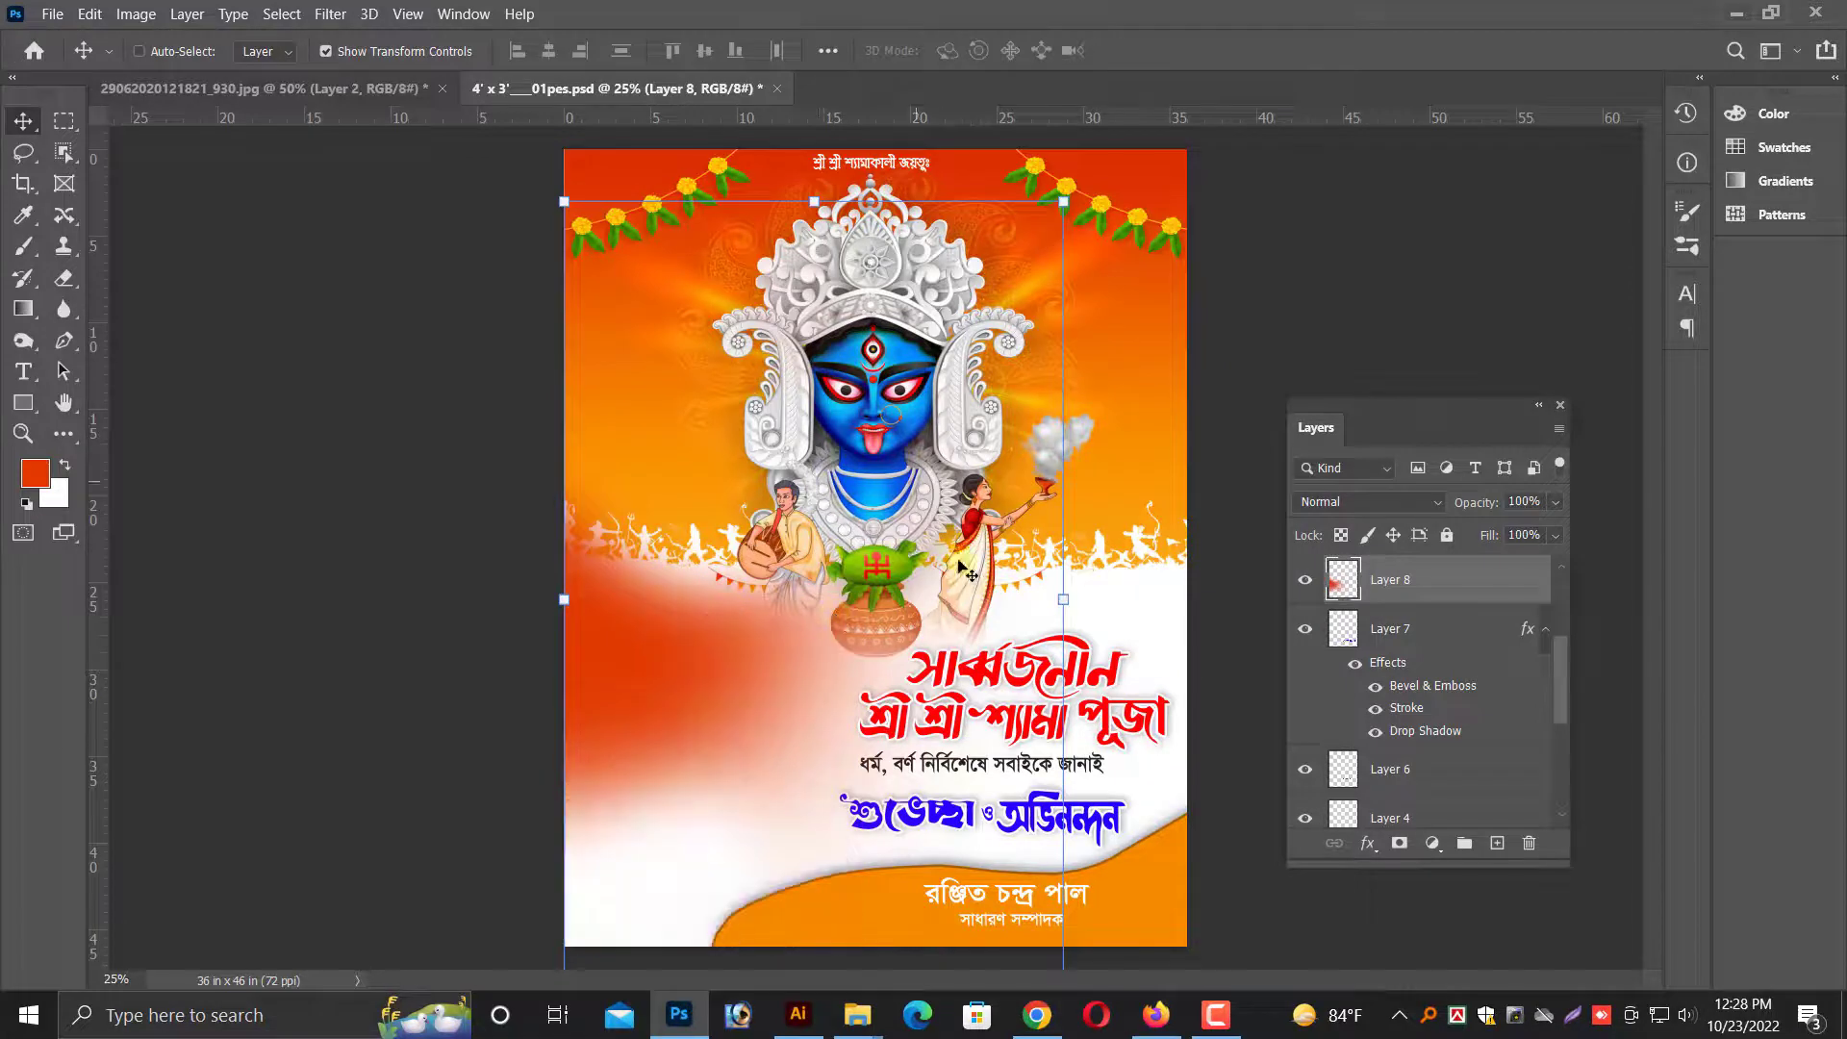
- Place the pink-kurta photo at lower left, enlarged to about 161% and flipped horizontally
{"action": "left_click", "coordinate": [390, 88]}
{"action": "right_click", "coordinate": [871, 488]}
{"action": "left_click", "coordinate": [899, 494]}
{"action": "left_click_drag", "start_coordinate": [885, 539], "coordinate": [276, 82]}
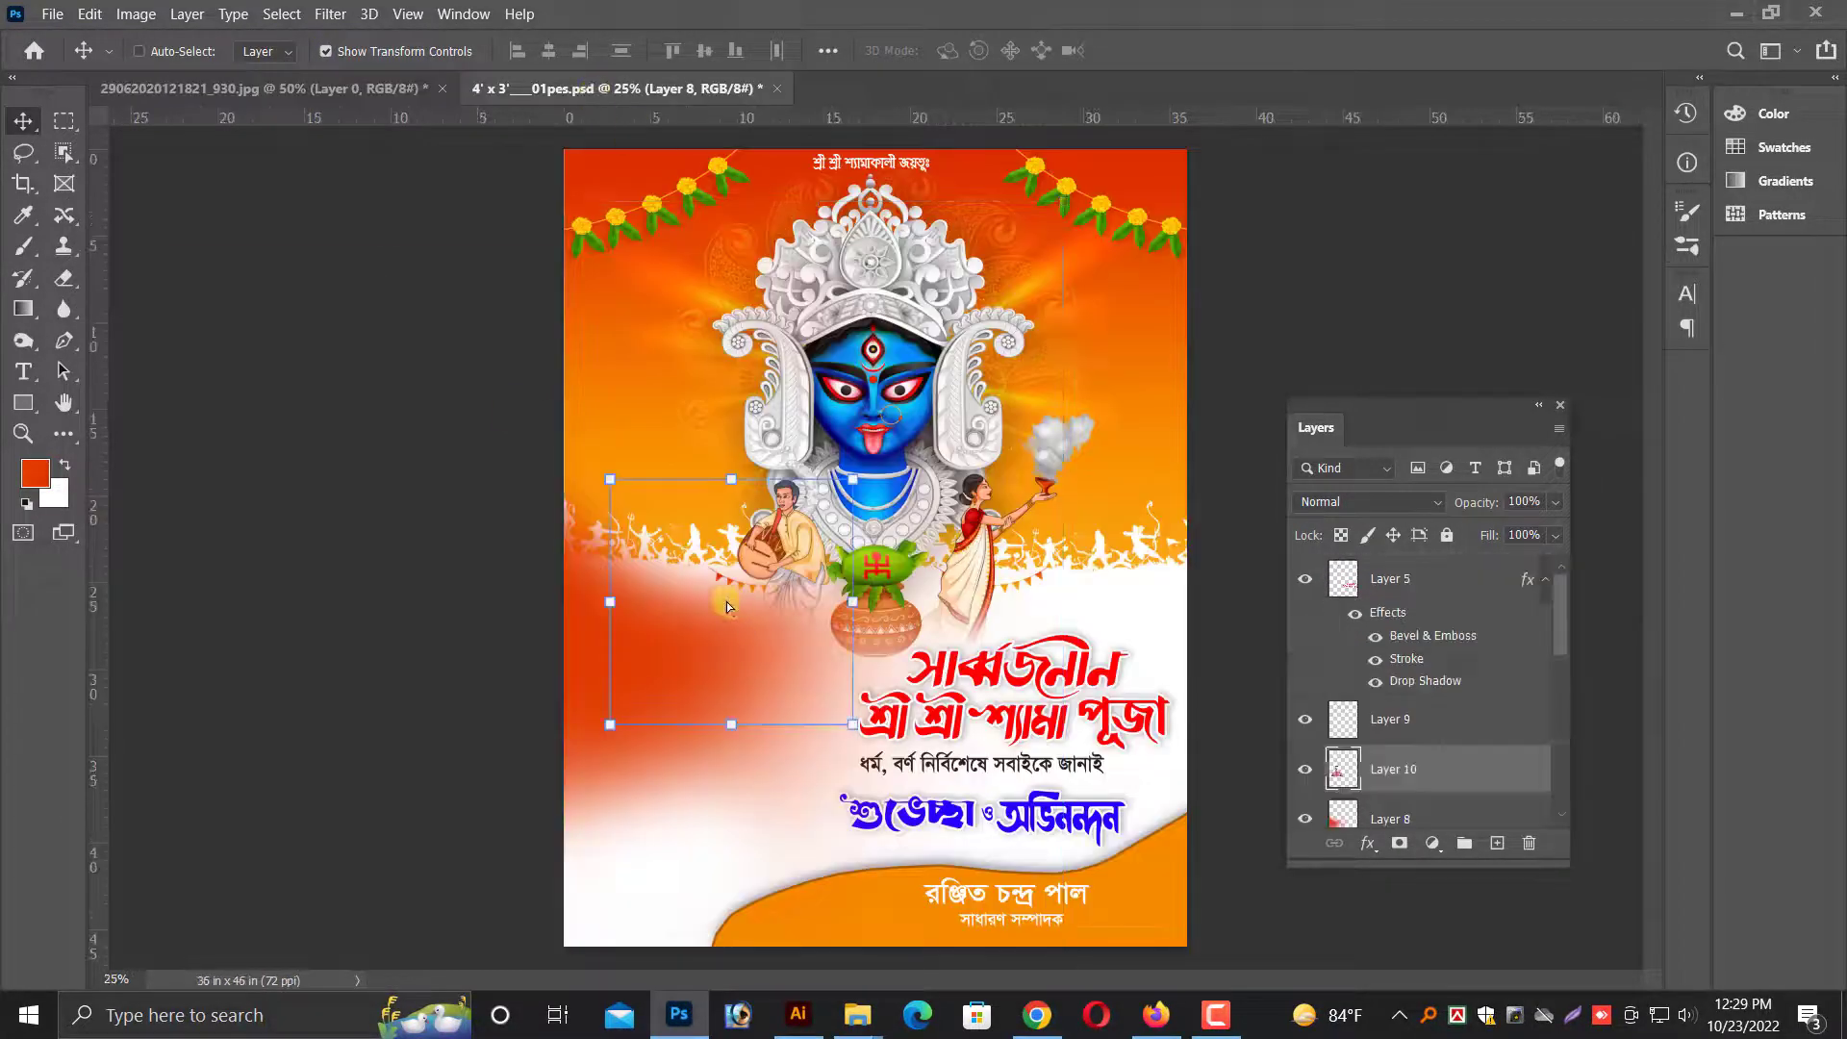
{"action": "mouse_move", "coordinate": [594, 96]}
{"action": "left_mouse_down"}
{"action": "mouse_move", "coordinate": [789, 685]}
{"action": "mouse_move", "coordinate": [733, 875]}
{"action": "left_mouse_up"}
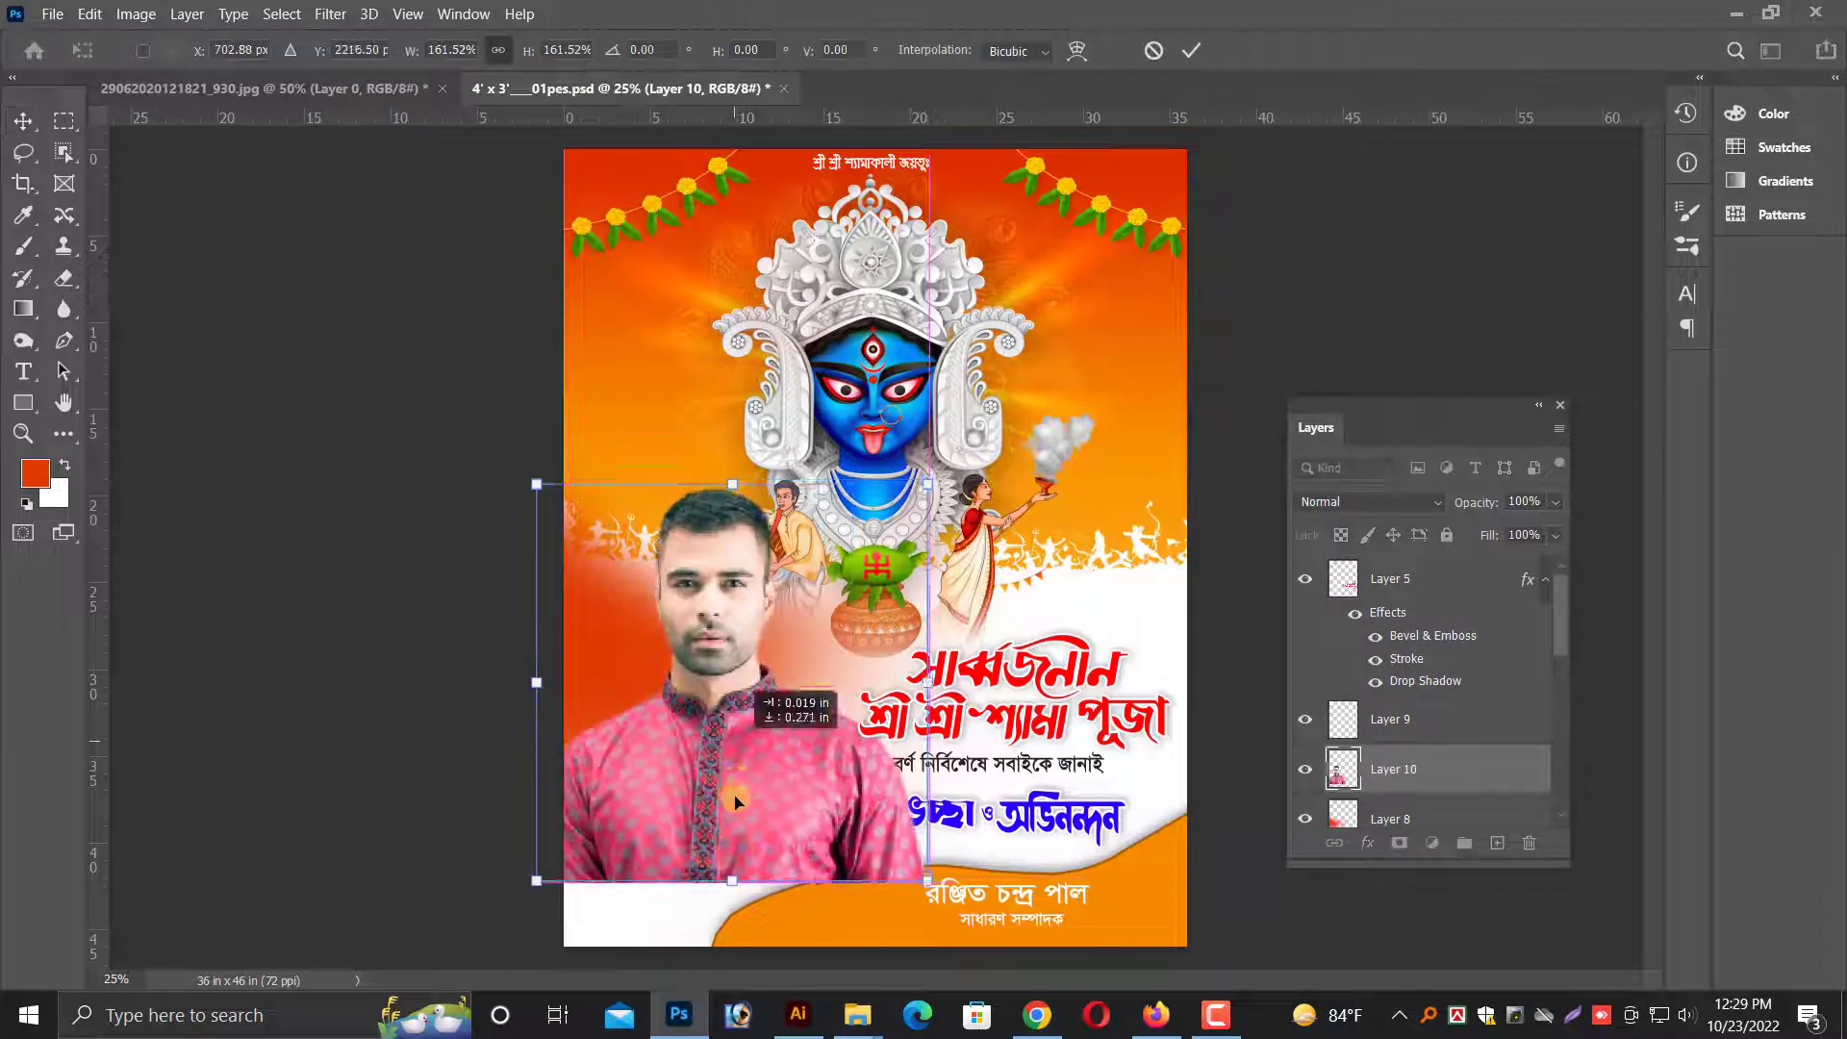
{"action": "left_click_drag", "start_coordinate": [723, 507], "coordinate": [723, 593]}
{"action": "right_click", "coordinate": [736, 556]}
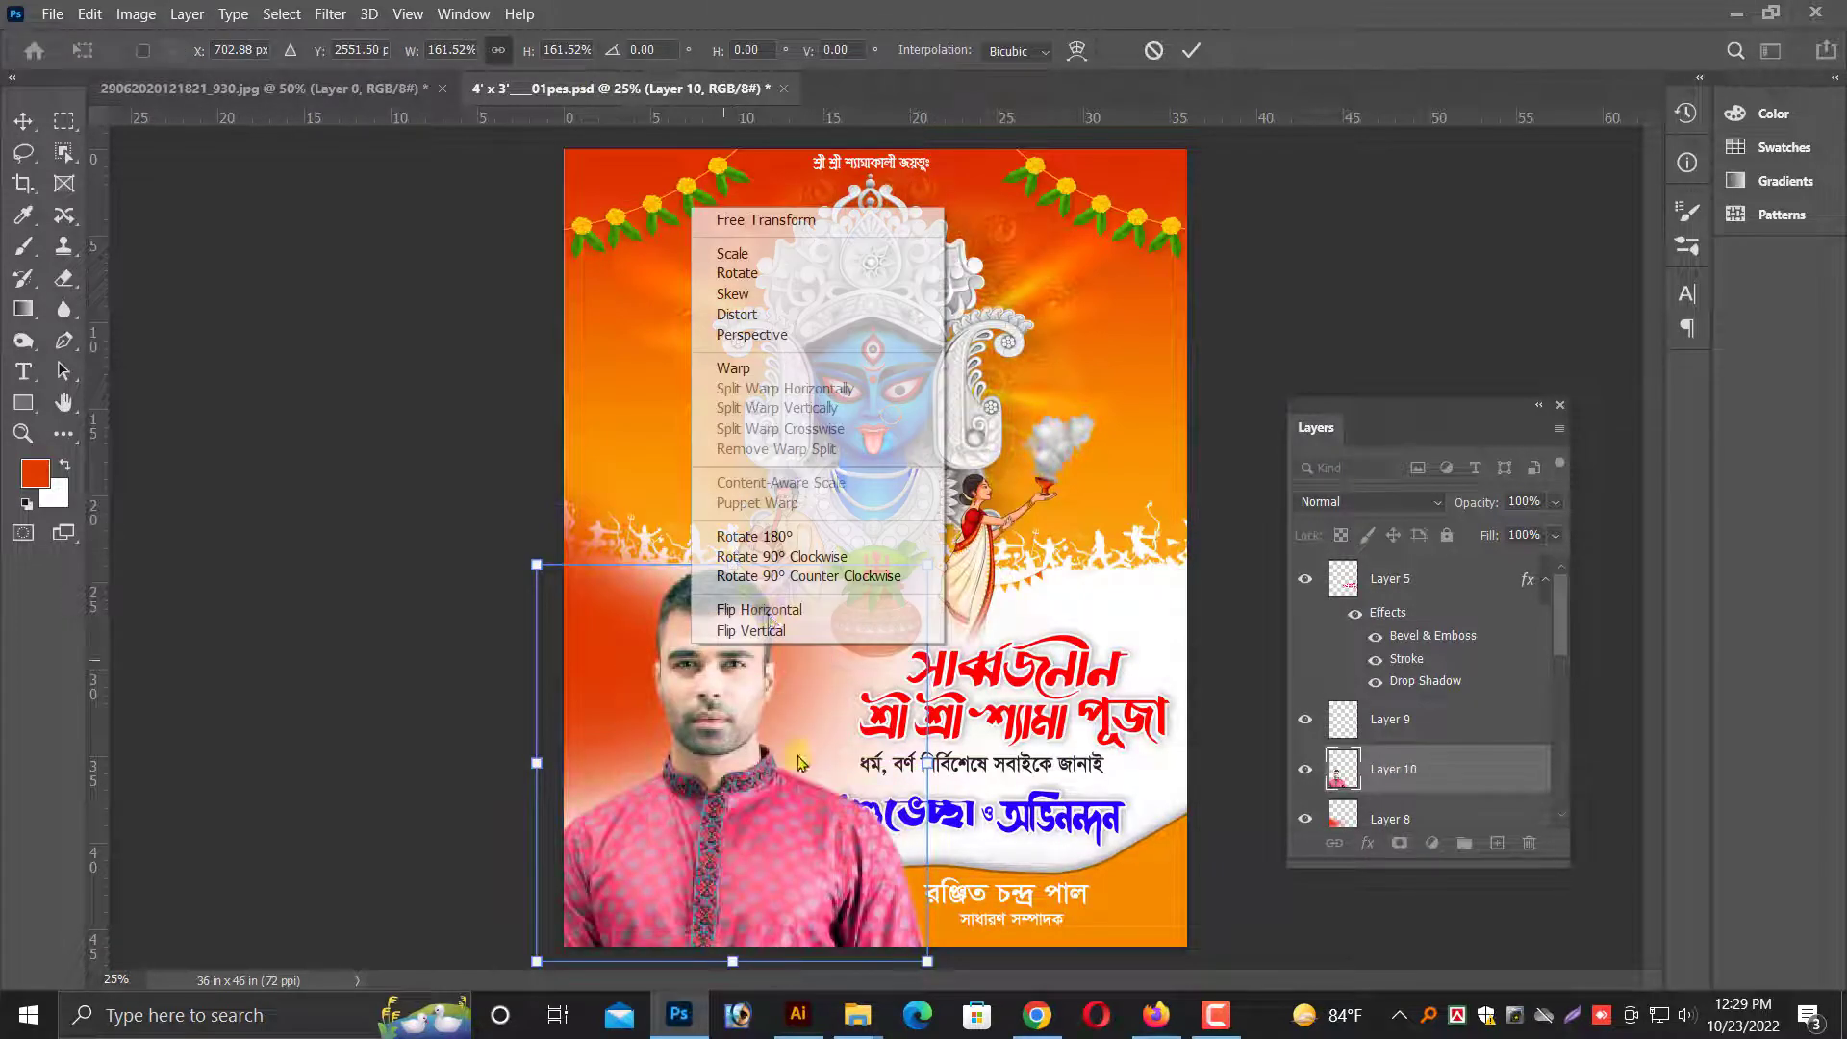
{"action": "left_click", "coordinate": [760, 604]}
{"action": "left_click_drag", "start_coordinate": [728, 781], "coordinate": [635, 811]}
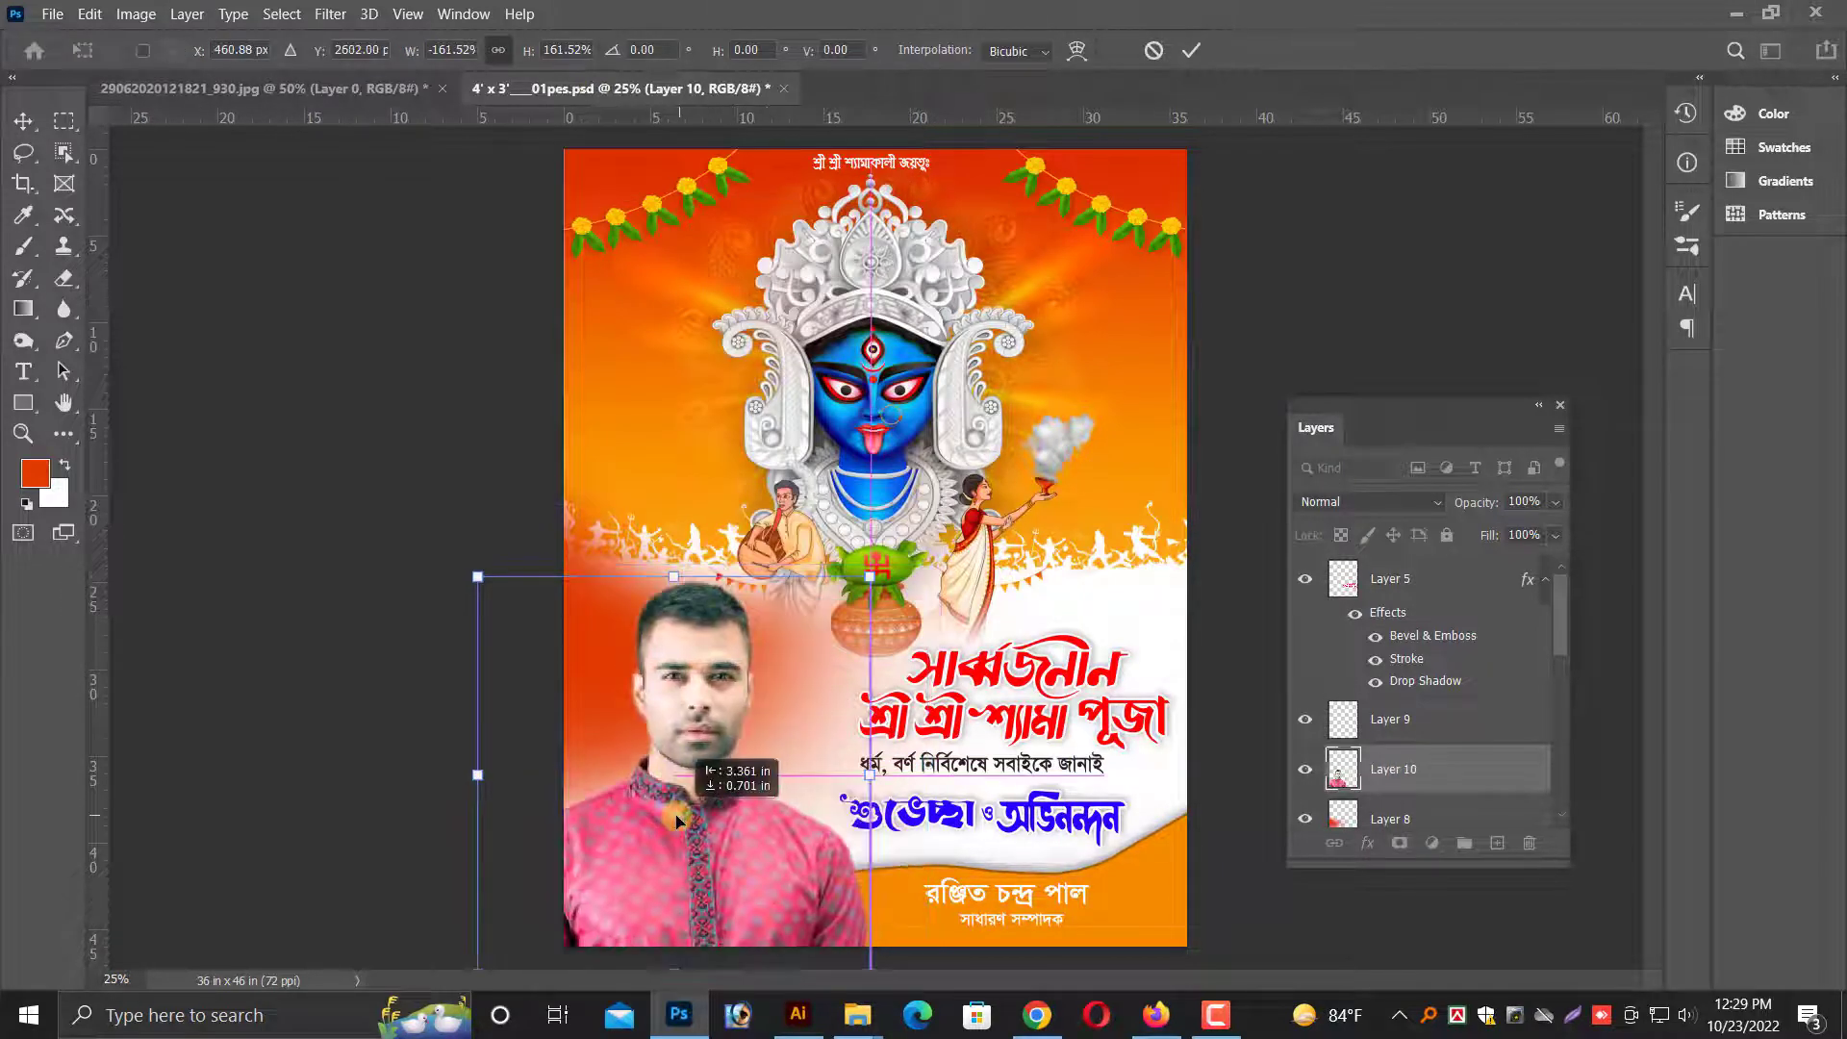
{"action": "key", "text": "Return"}
- Select the Kali artwork layer at the top and bring up the Open dialog
{"action": "right_click", "coordinate": [939, 381]}
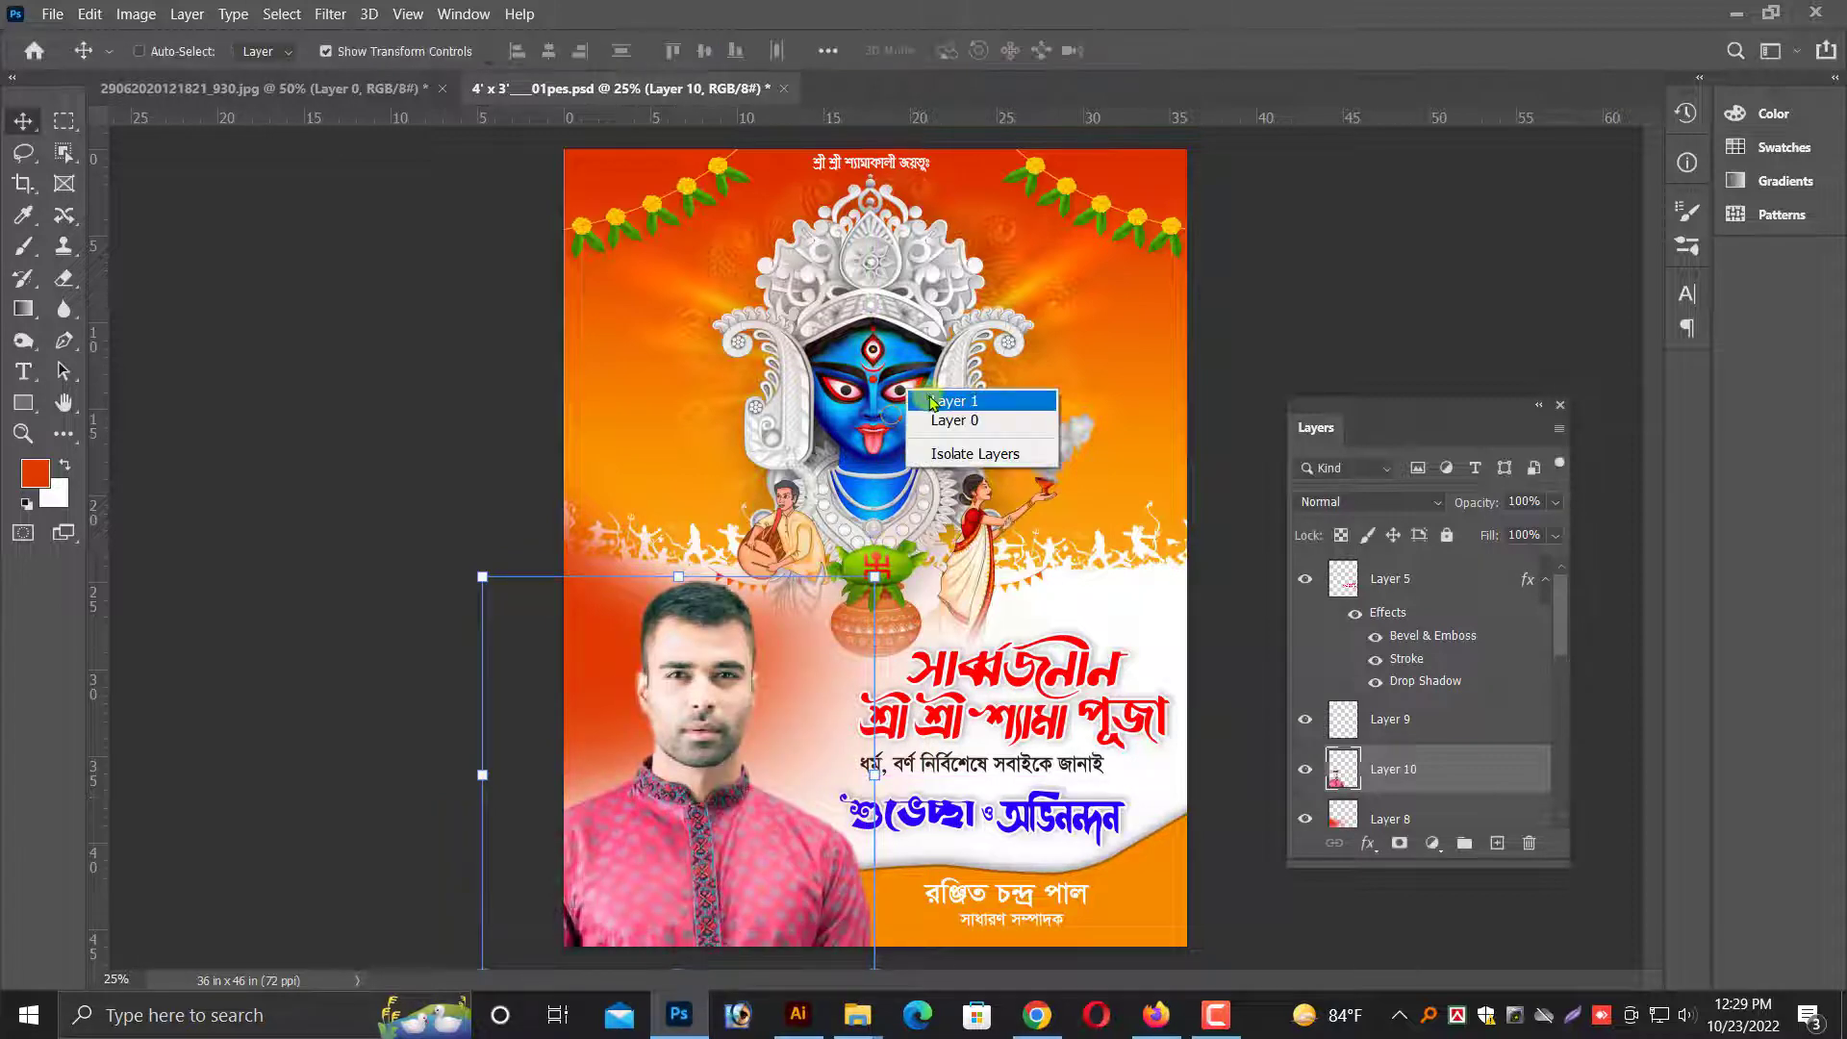
{"action": "left_click", "coordinate": [948, 414]}
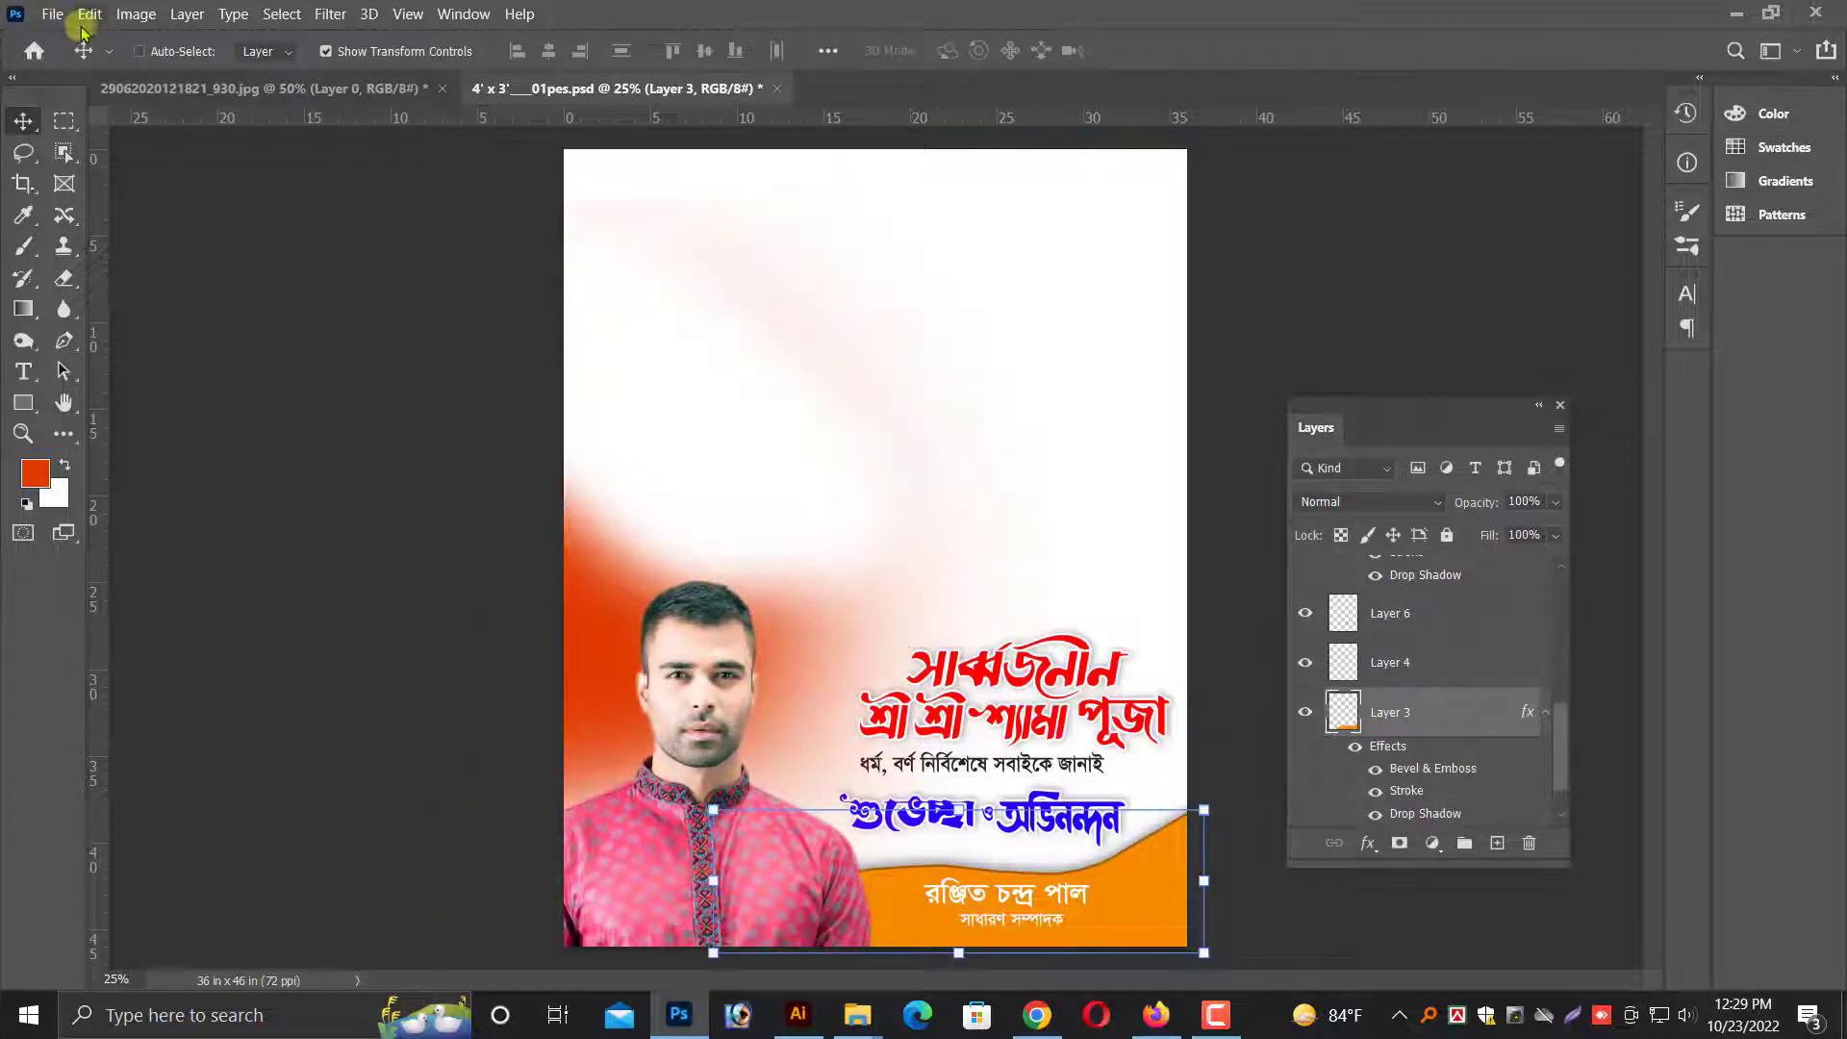
{"action": "key", "text": "ctrl+o"}
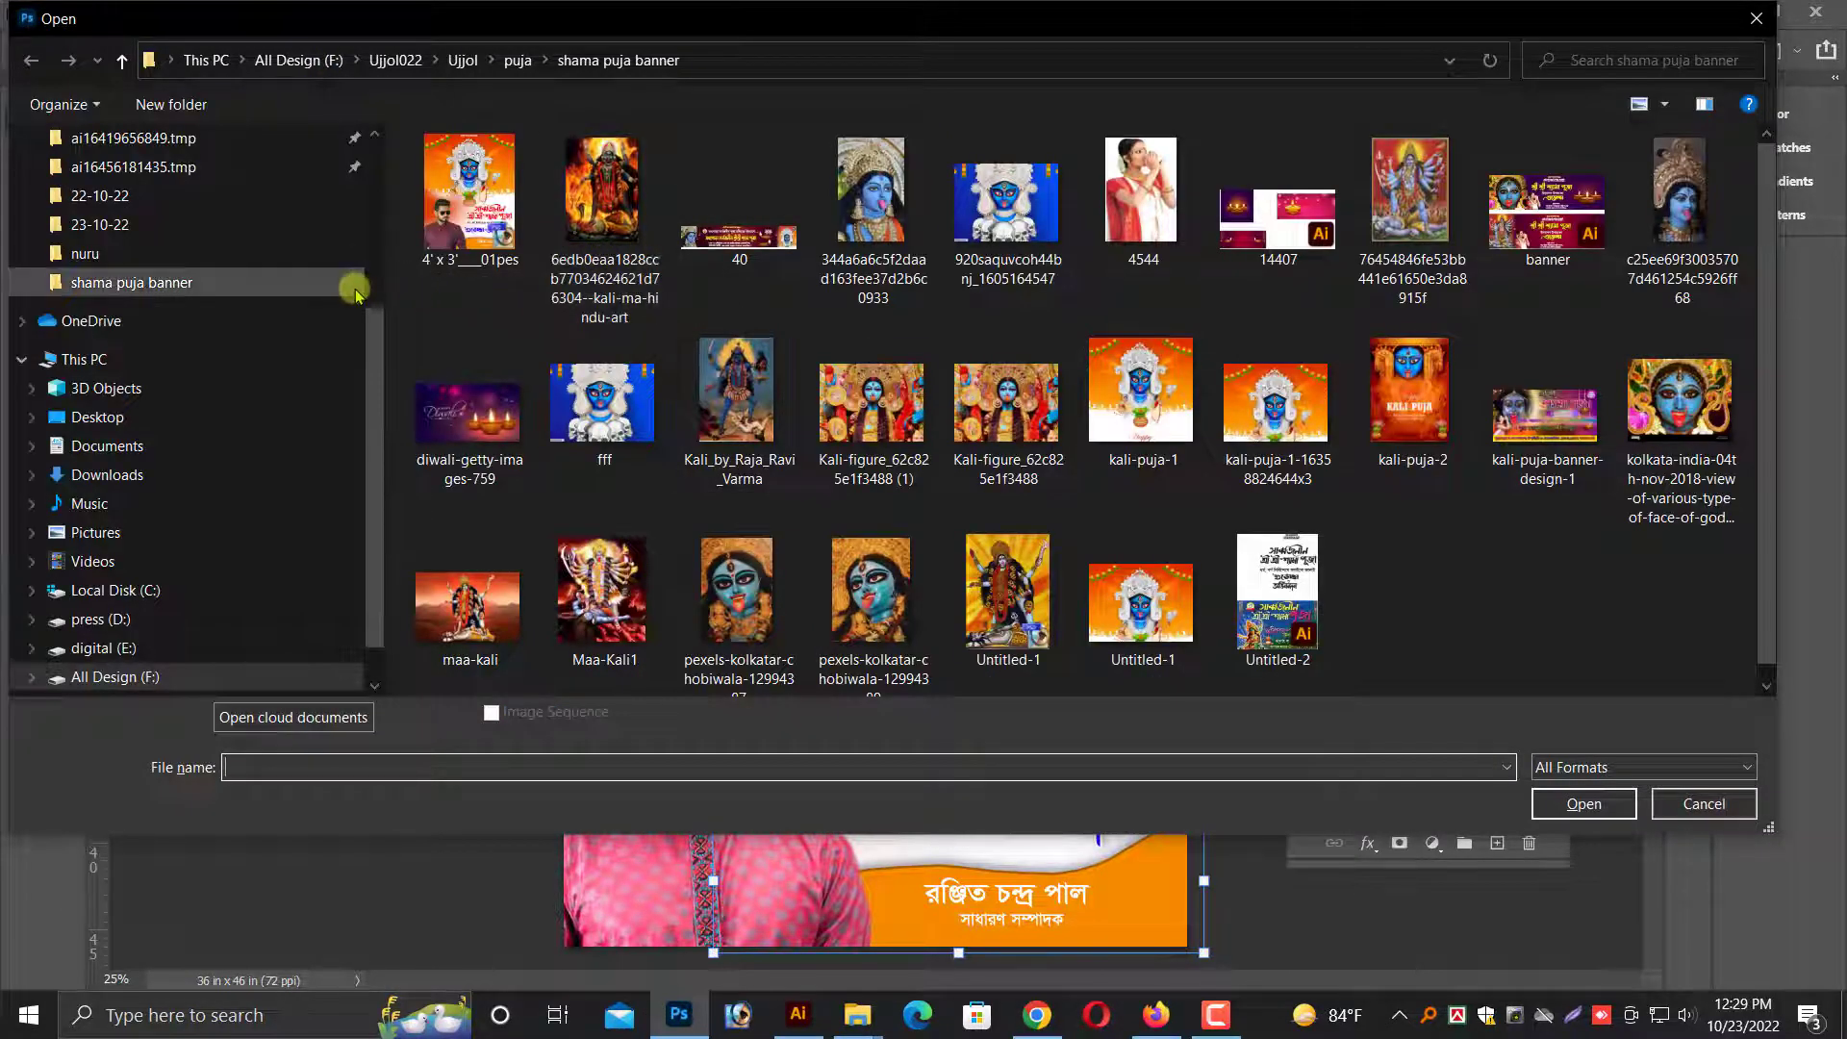
- Open kali-puja-2 and Untitled-1 together and view the kali-puja-2.jpg document
{"action": "left_click", "coordinate": [1406, 420]}
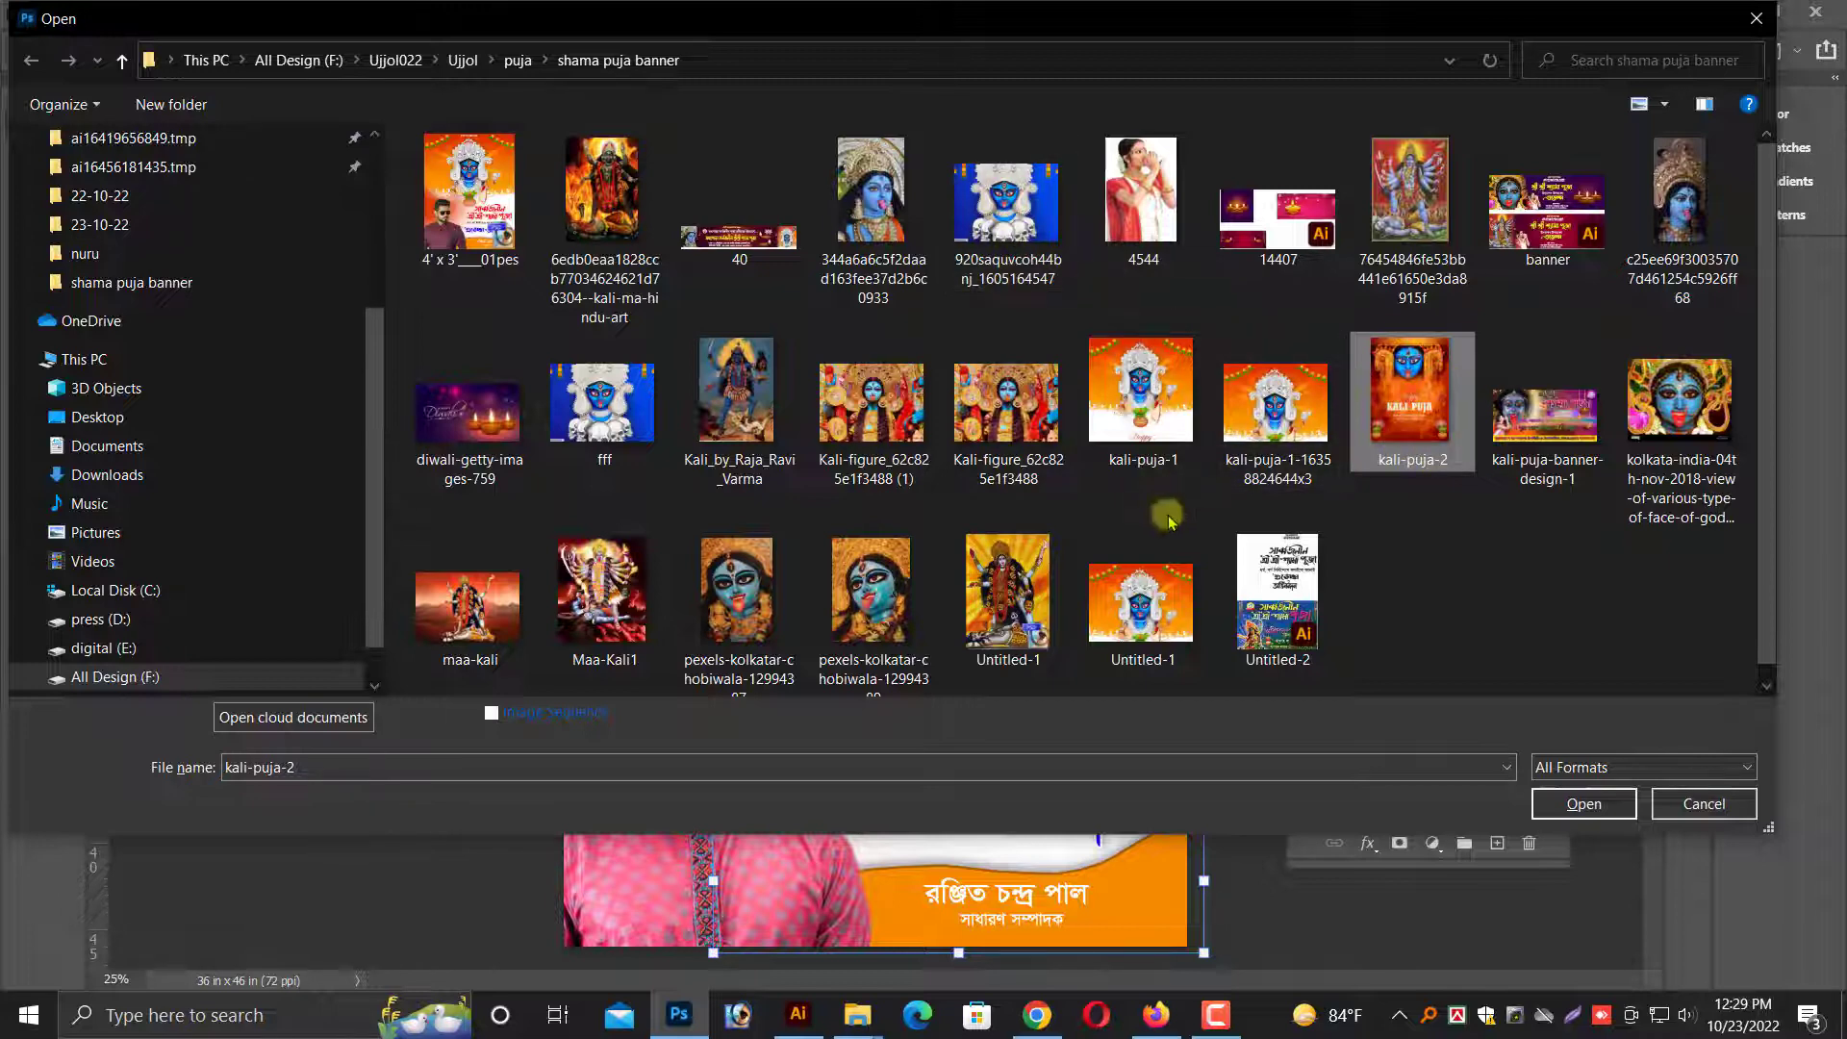
{"action": "left_click", "coordinate": [1013, 582], "text": "ctrl"}
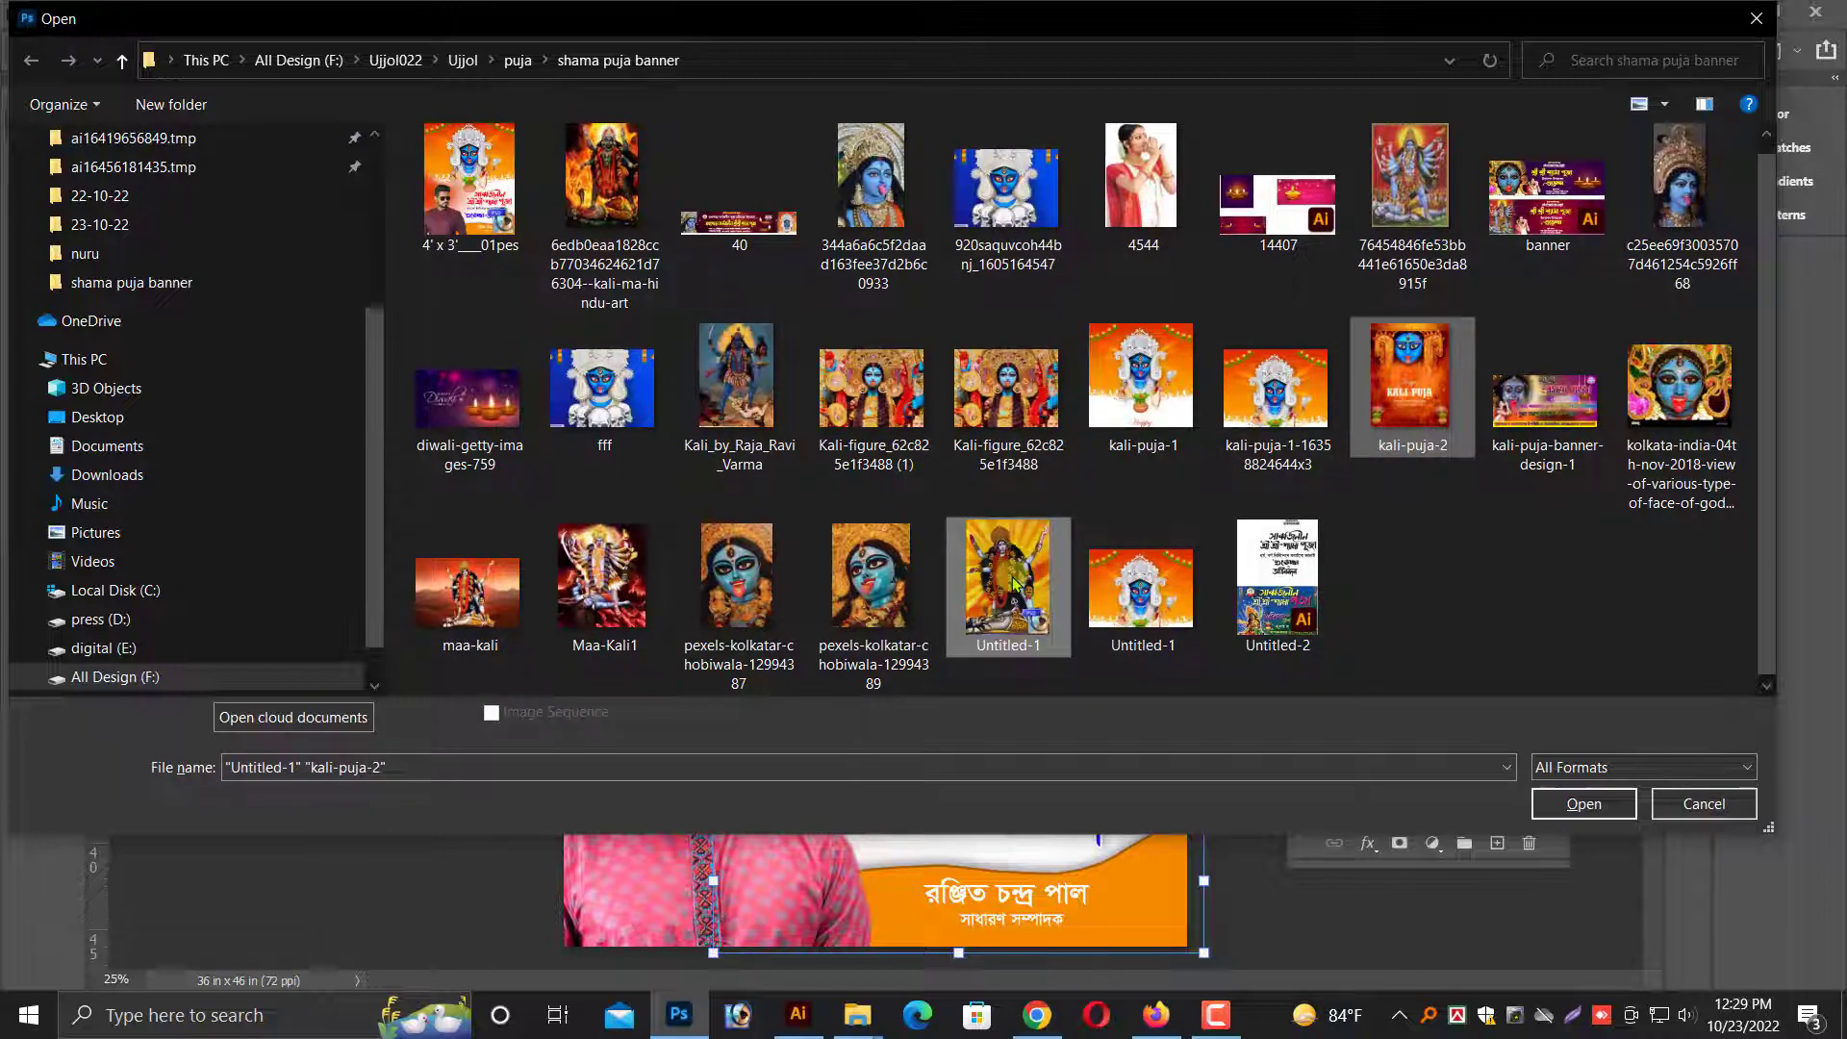
{"action": "key", "text": "Return"}
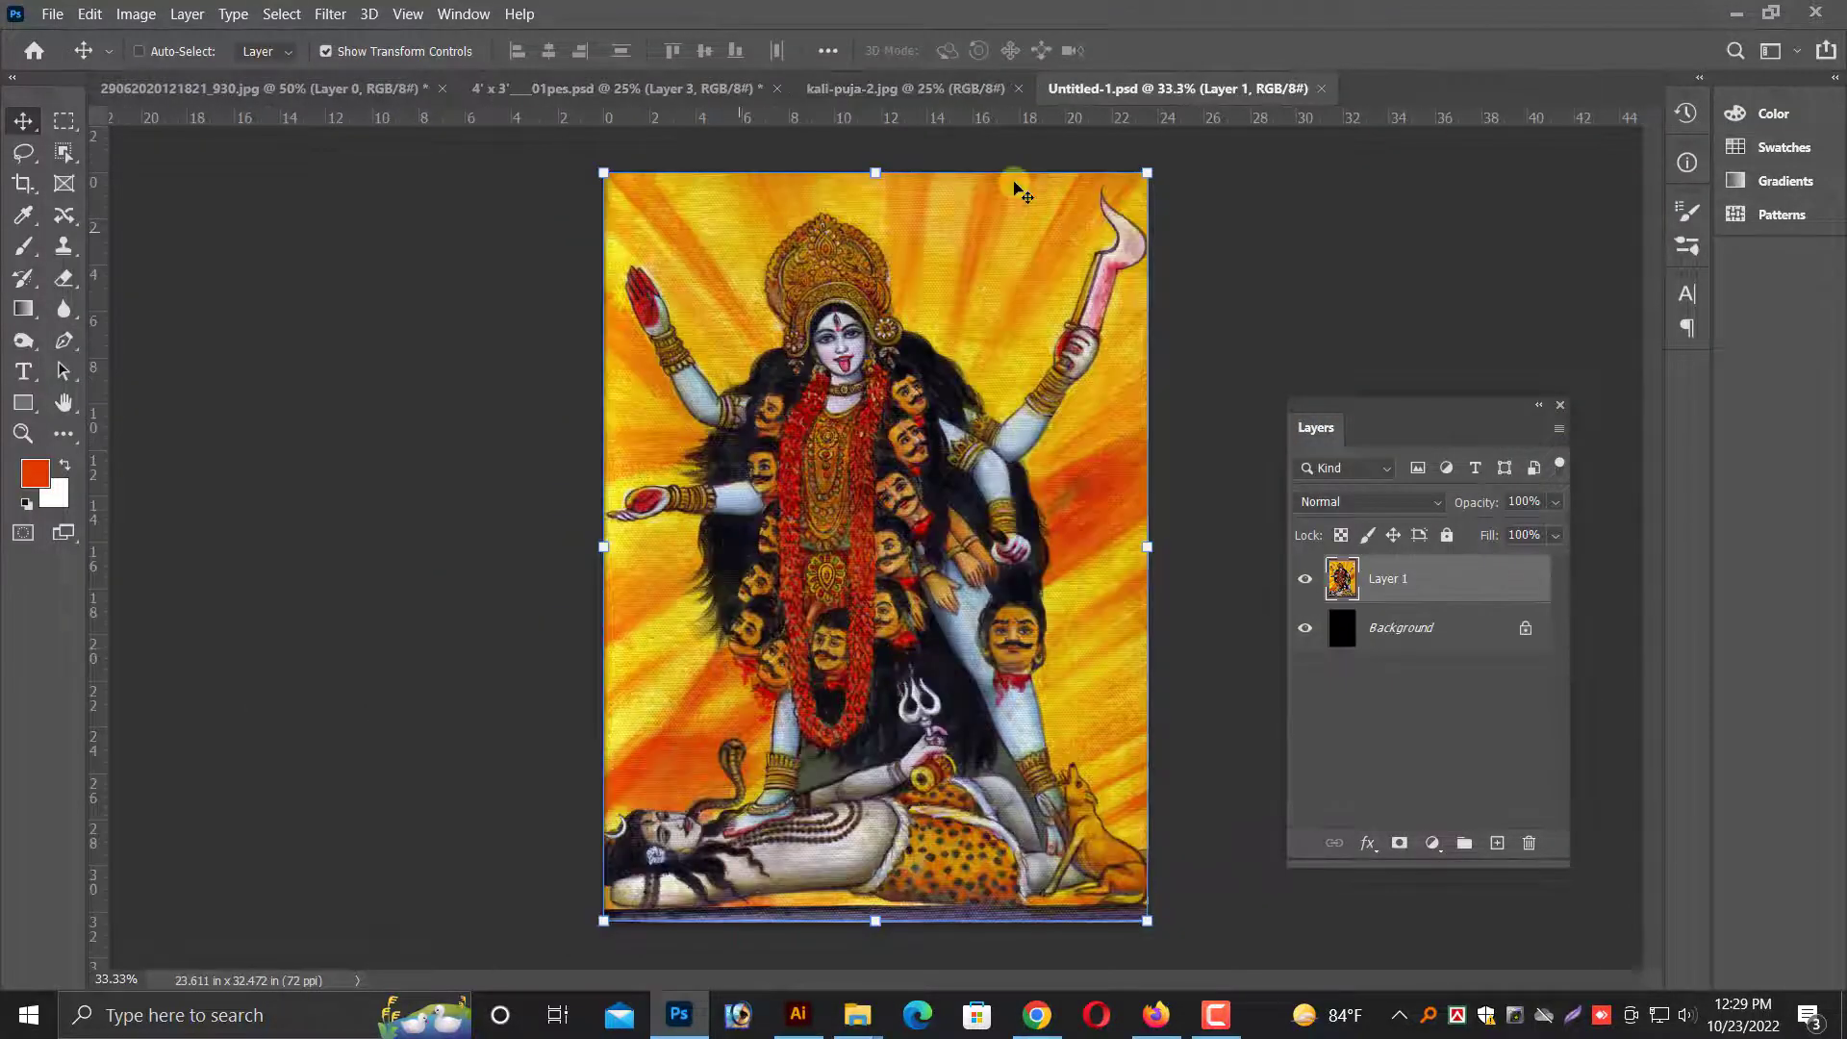
{"action": "left_click", "coordinate": [952, 90]}
- Unlock the Kali Puja image's background and drag it onto the poster's top
{"action": "key", "text": "Return"}
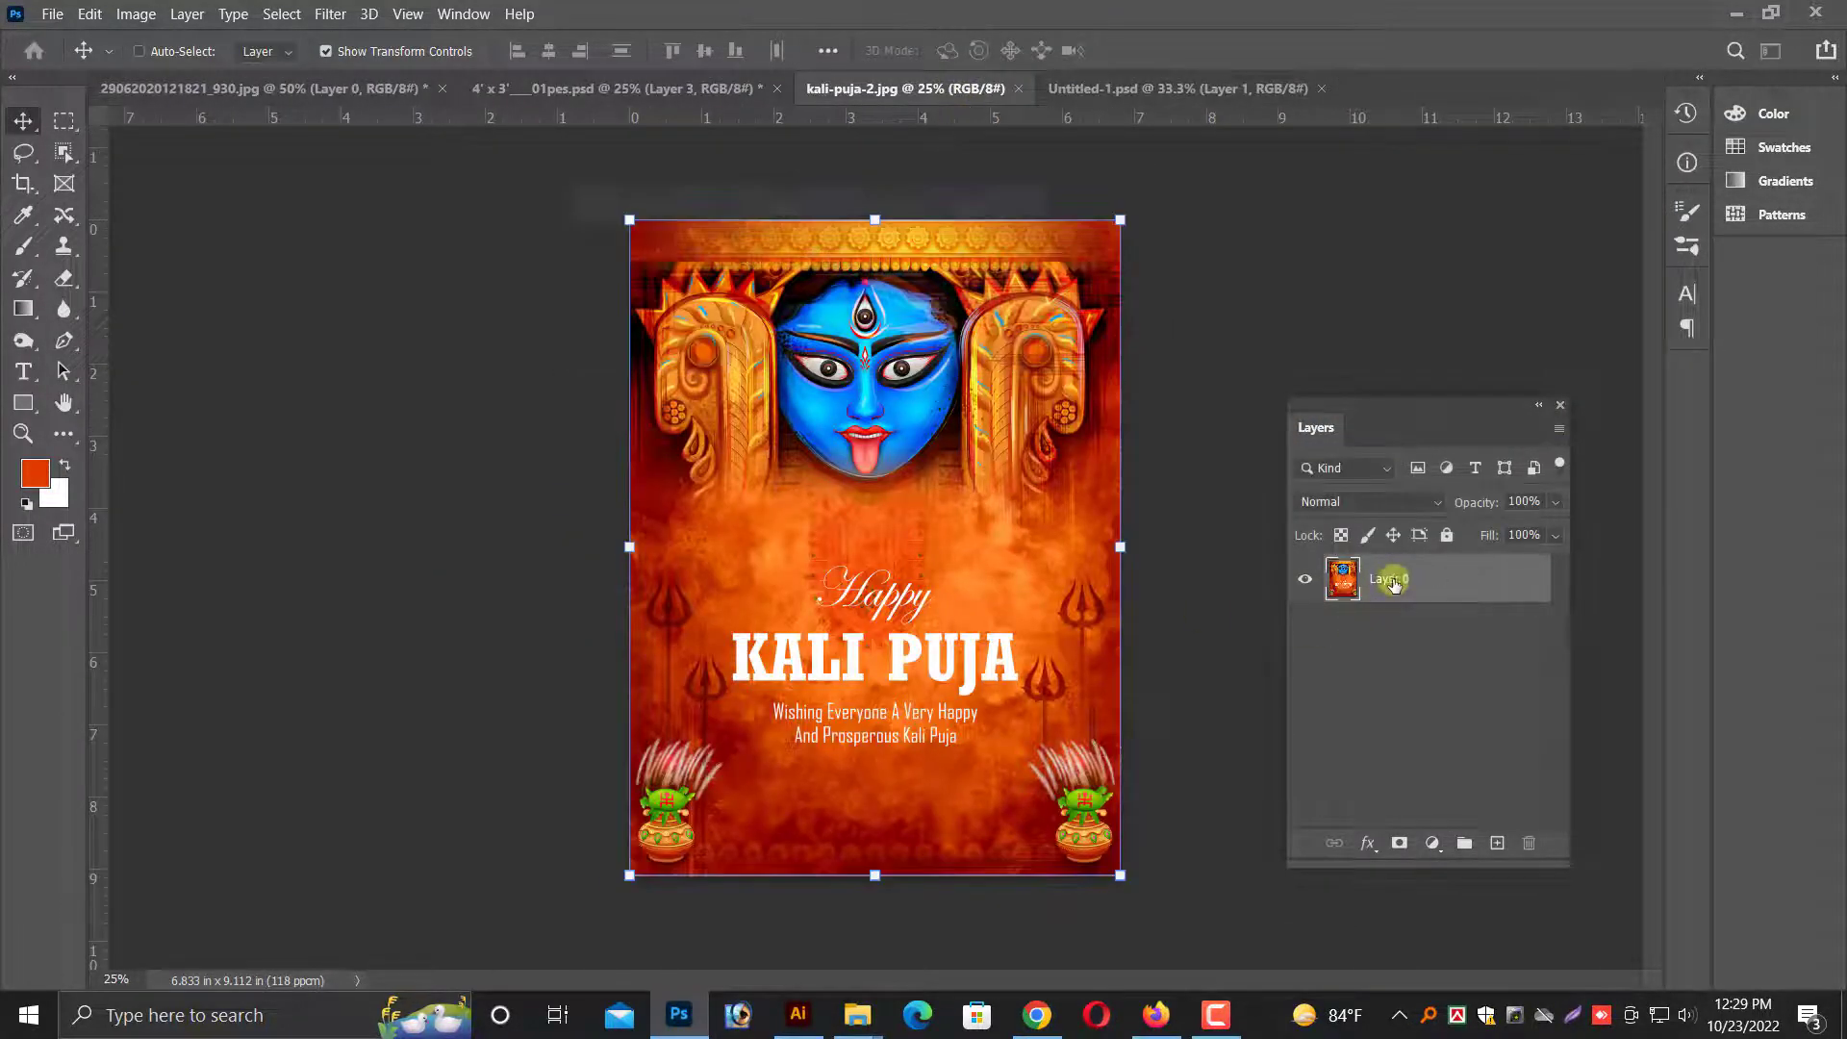
{"action": "left_click_drag", "start_coordinate": [939, 491], "coordinate": [247, 122]}
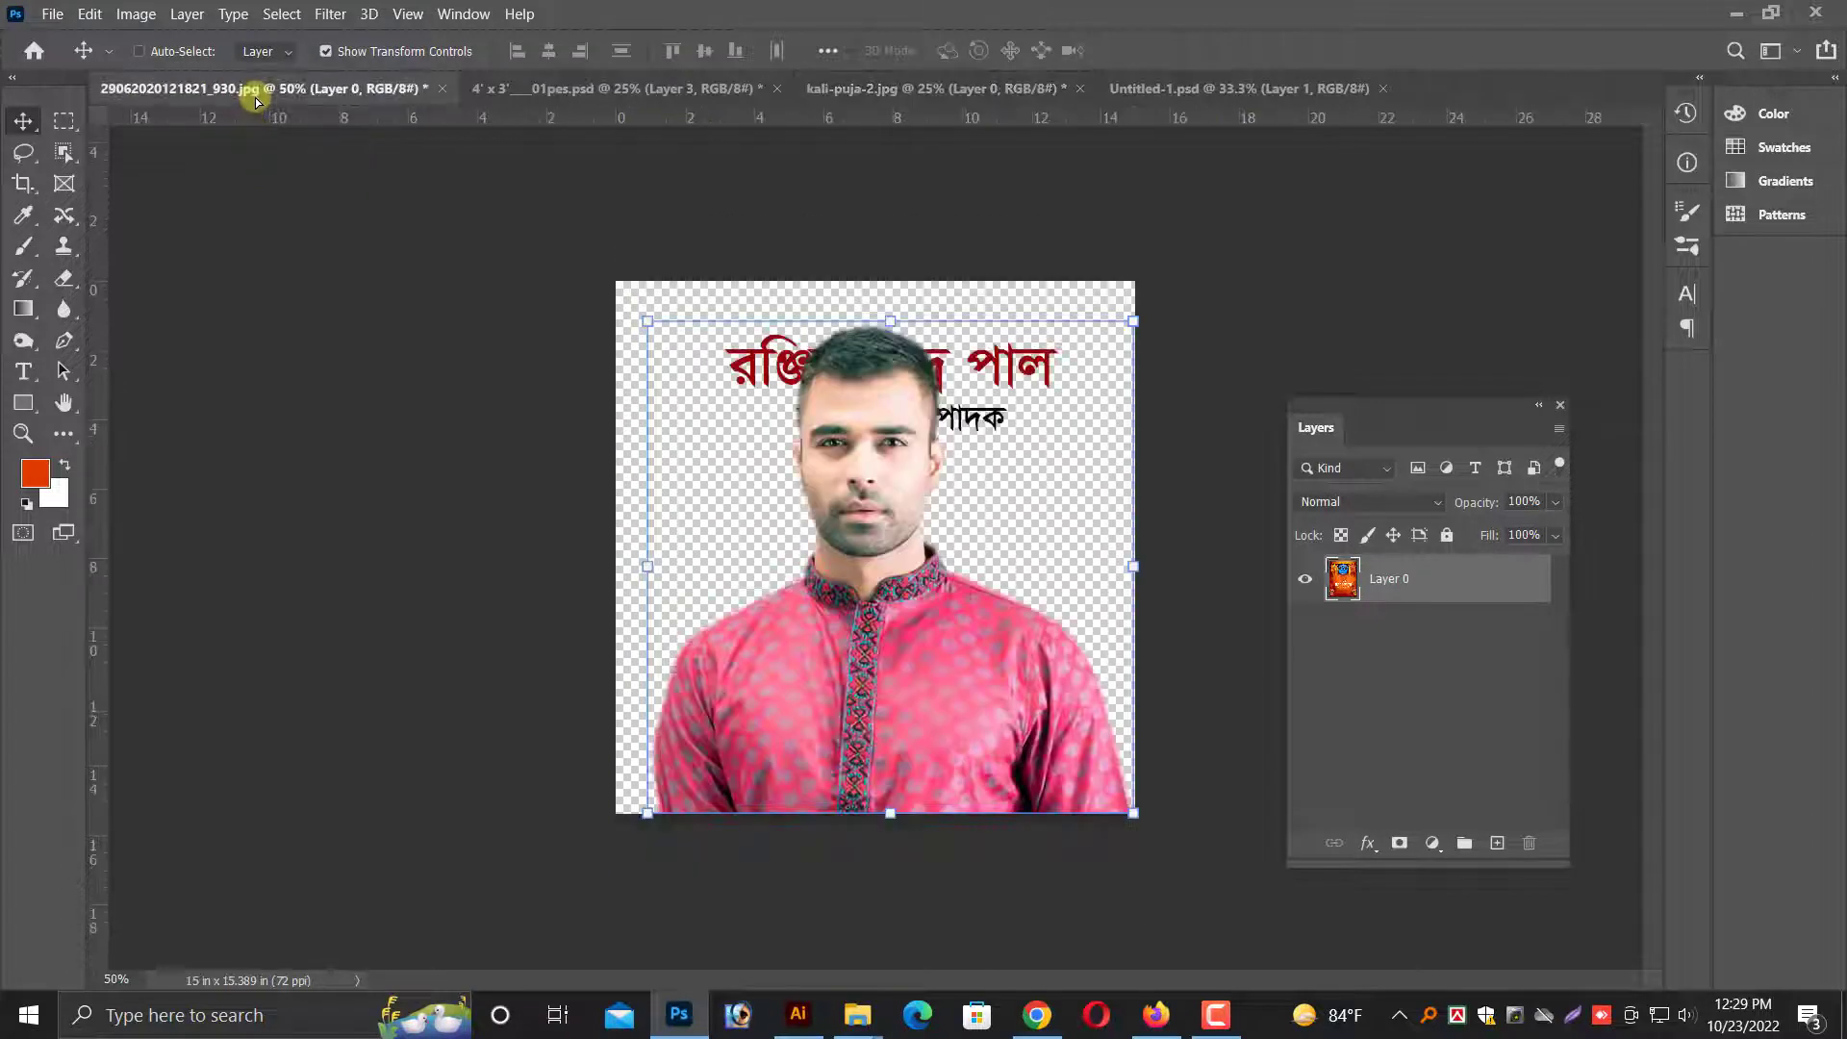
{"action": "left_click_drag", "start_coordinate": [599, 93], "coordinate": [852, 423]}
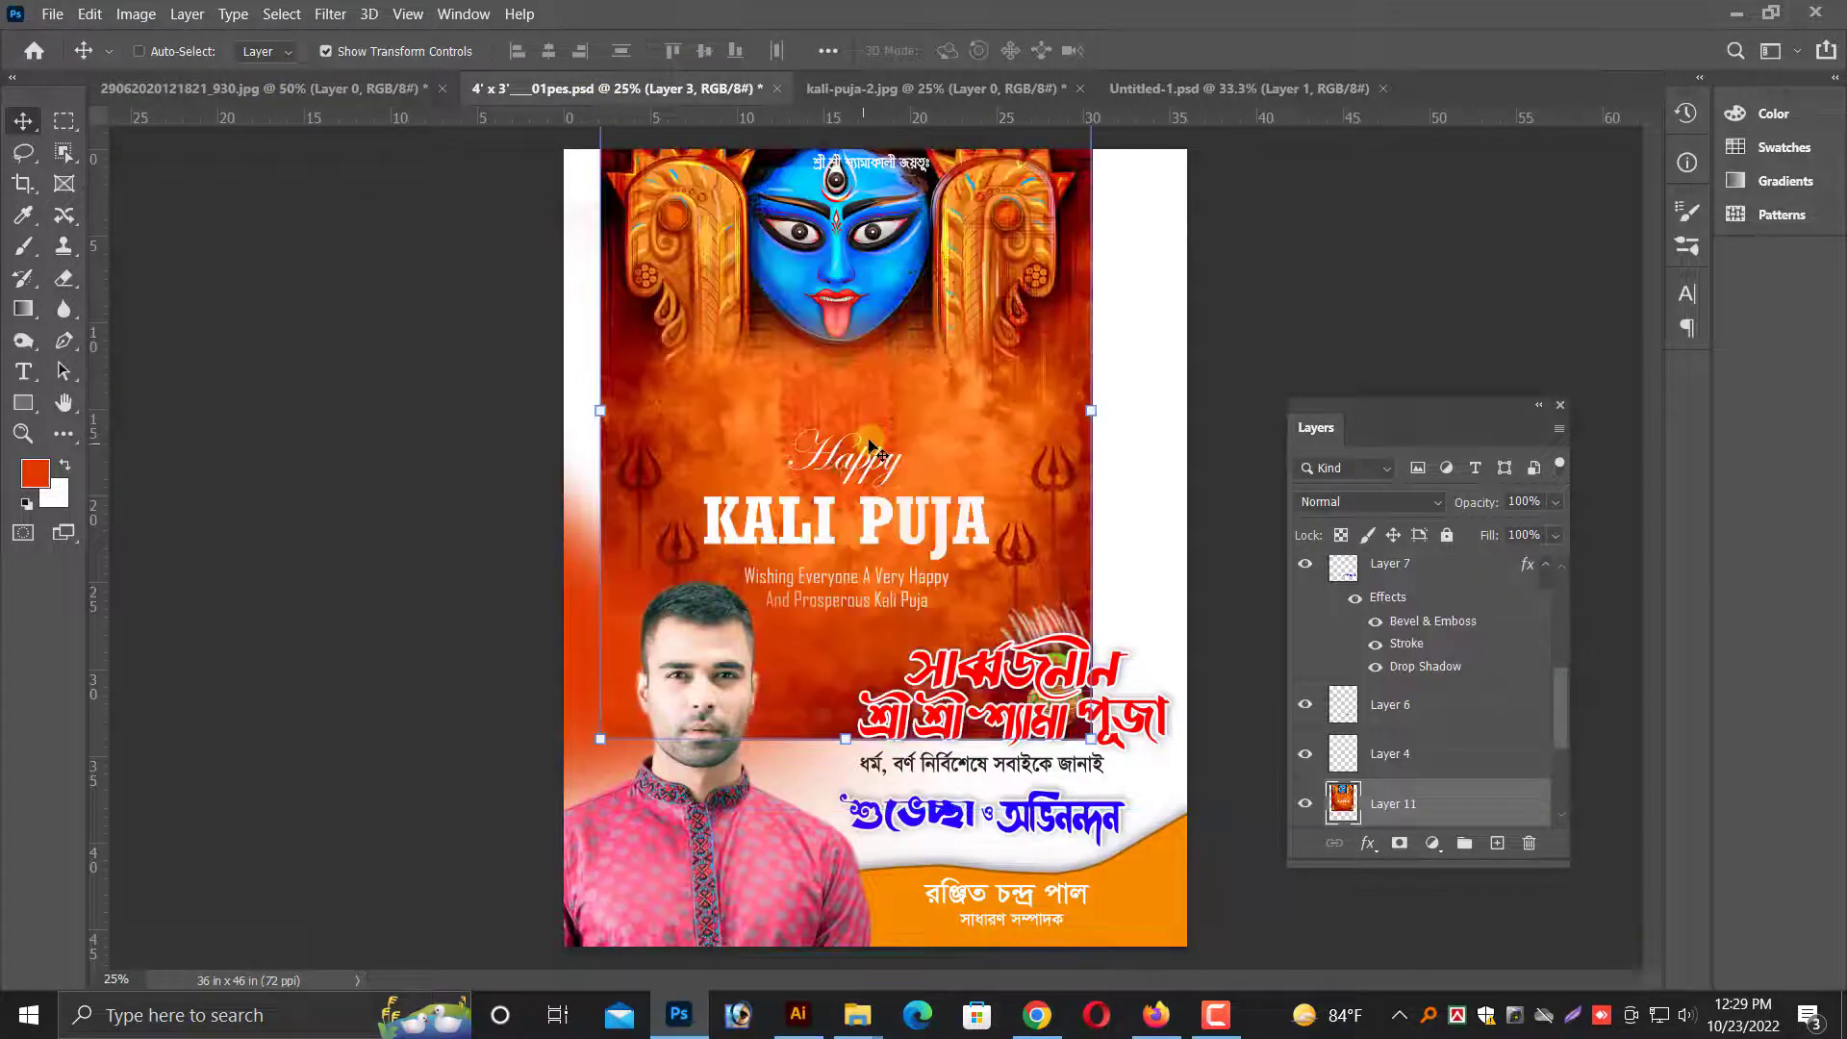
- Save the poster on this computer as a new copy numbered '2'
{"action": "key", "text": "ctrl+s"}
{"action": "left_click", "coordinate": [1005, 705]}
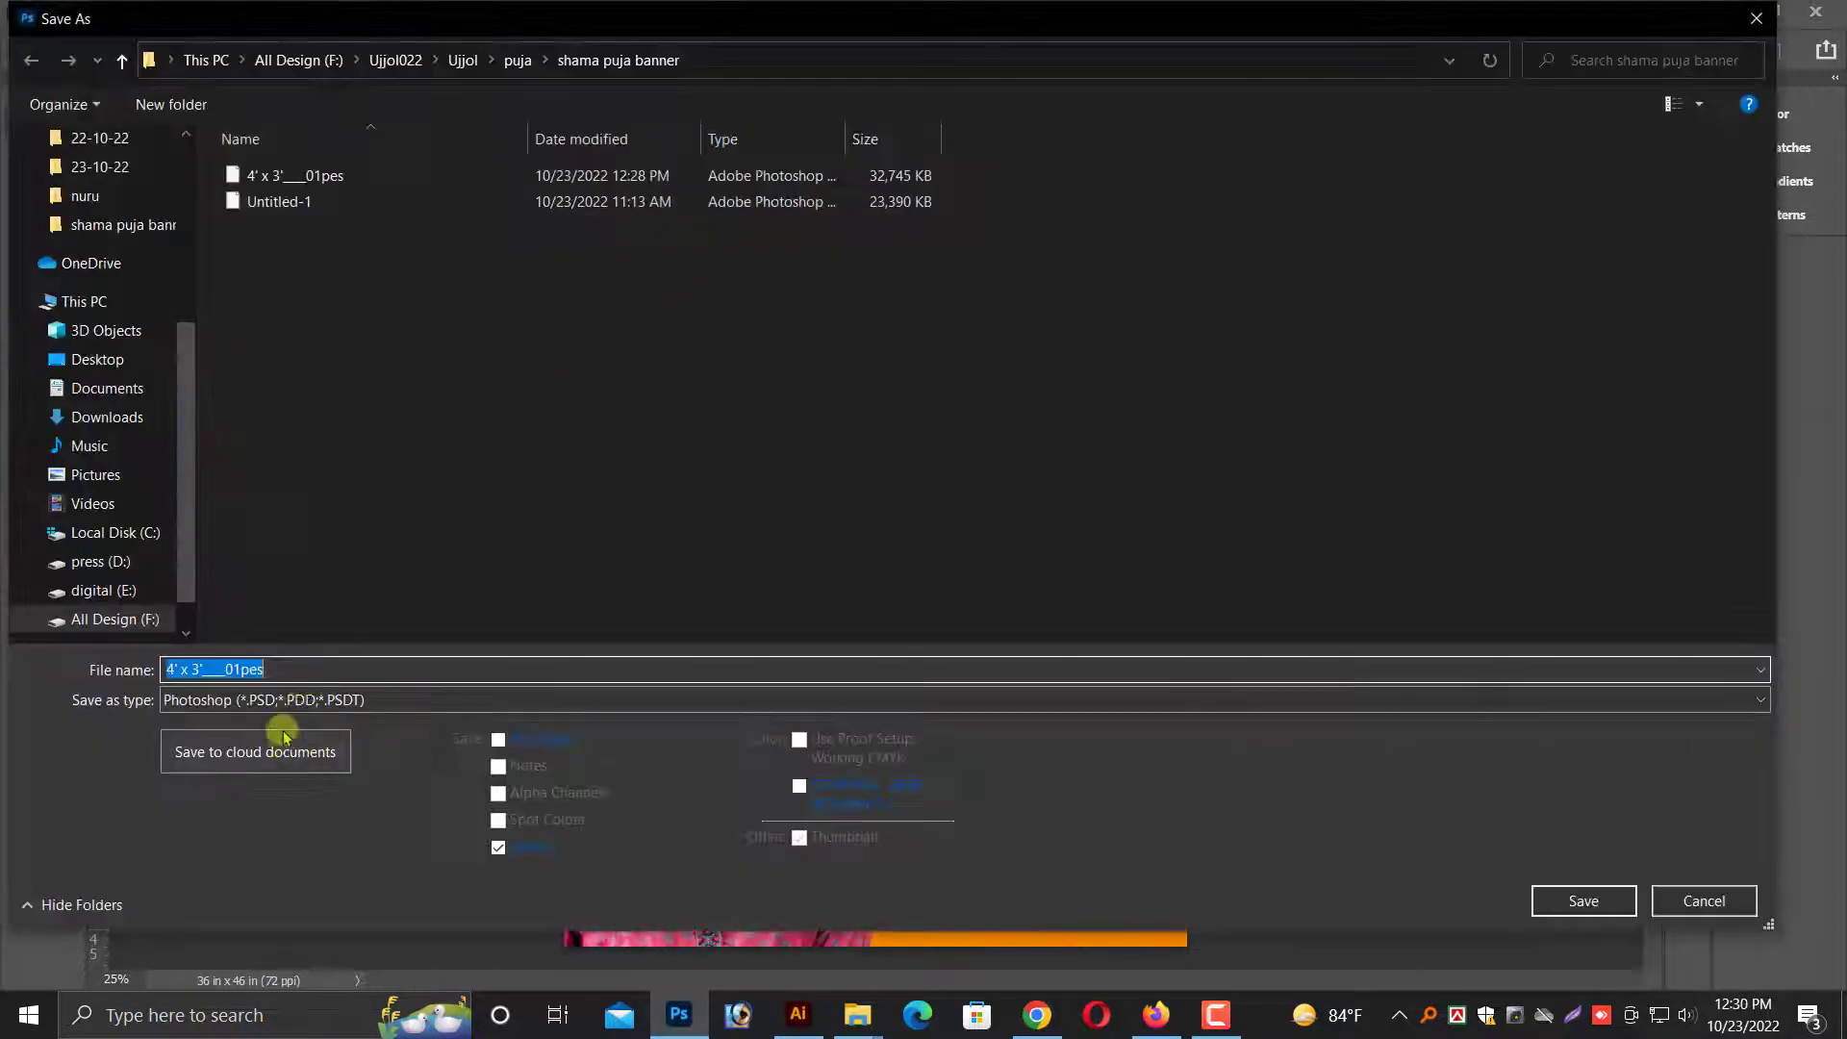
{"action": "type", "text": "2"}
{"action": "key", "text": "Return"}
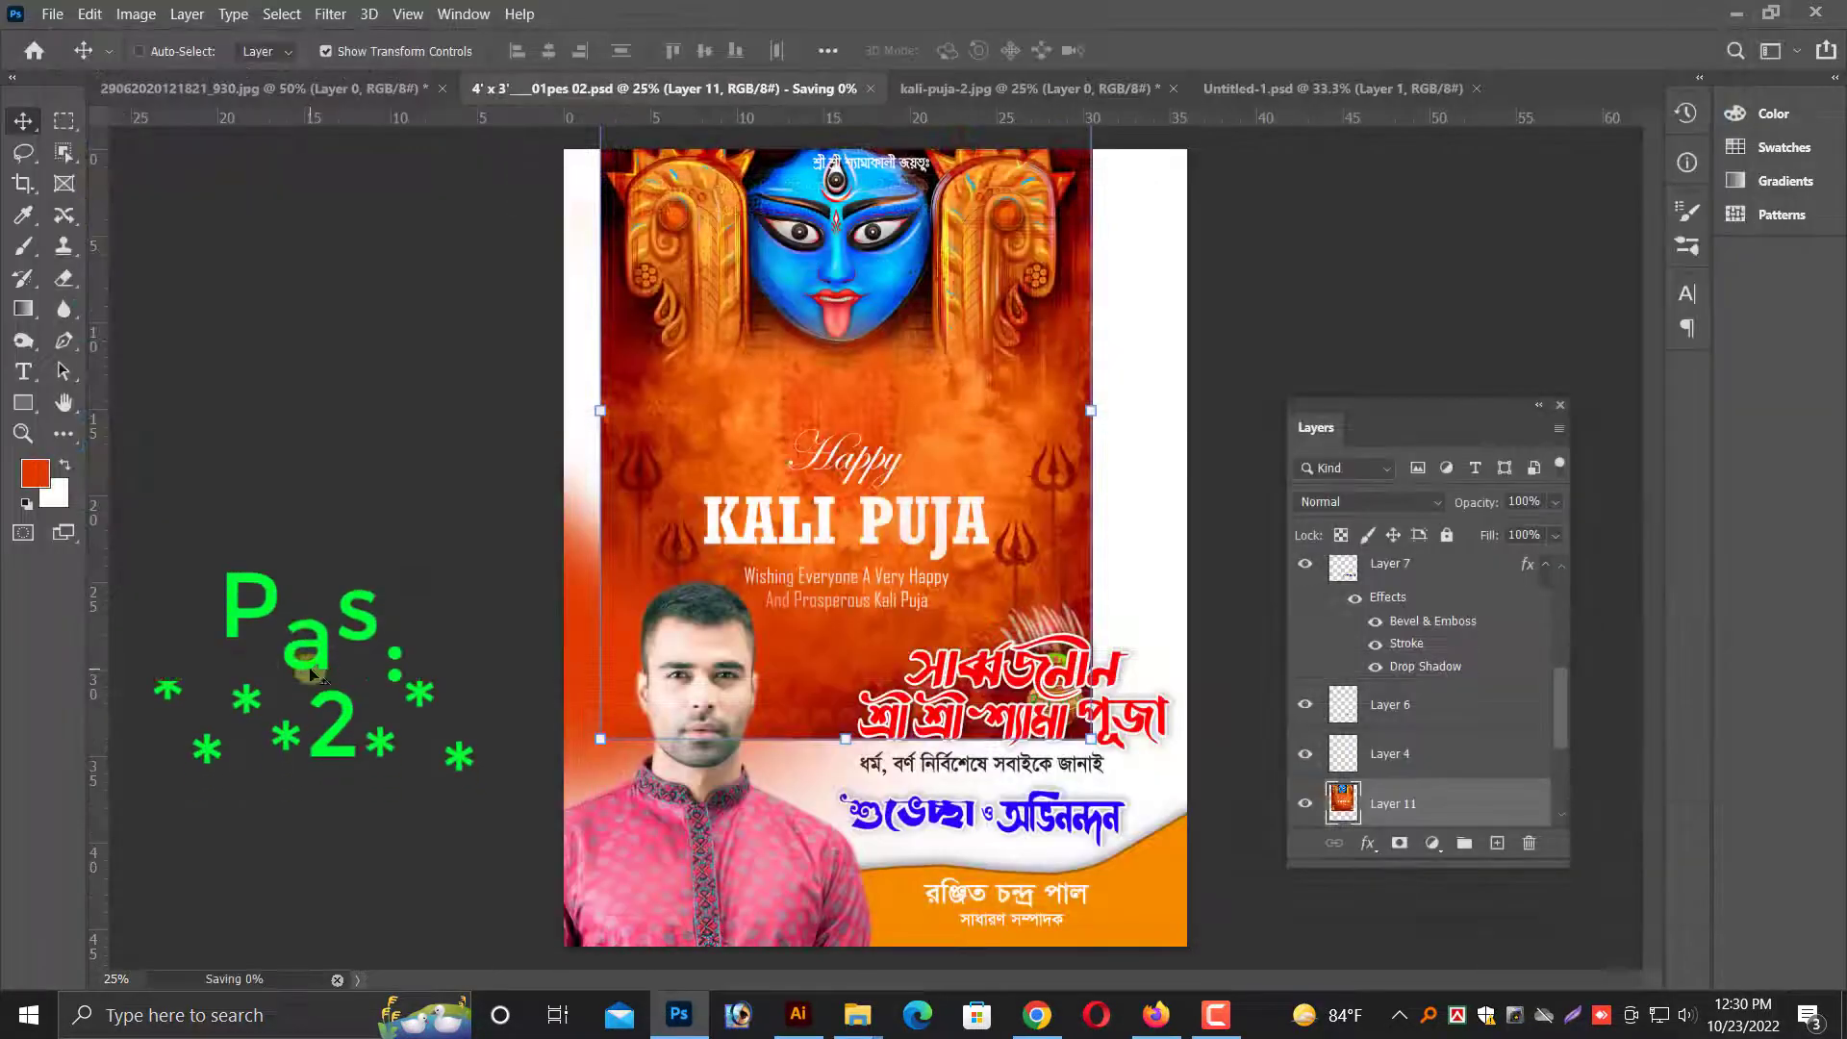
- Enlarge the Kali Puja artwork (Layer 11) to fill the poster and move it down the stack
{"action": "key", "text": "ctrl+minus"}
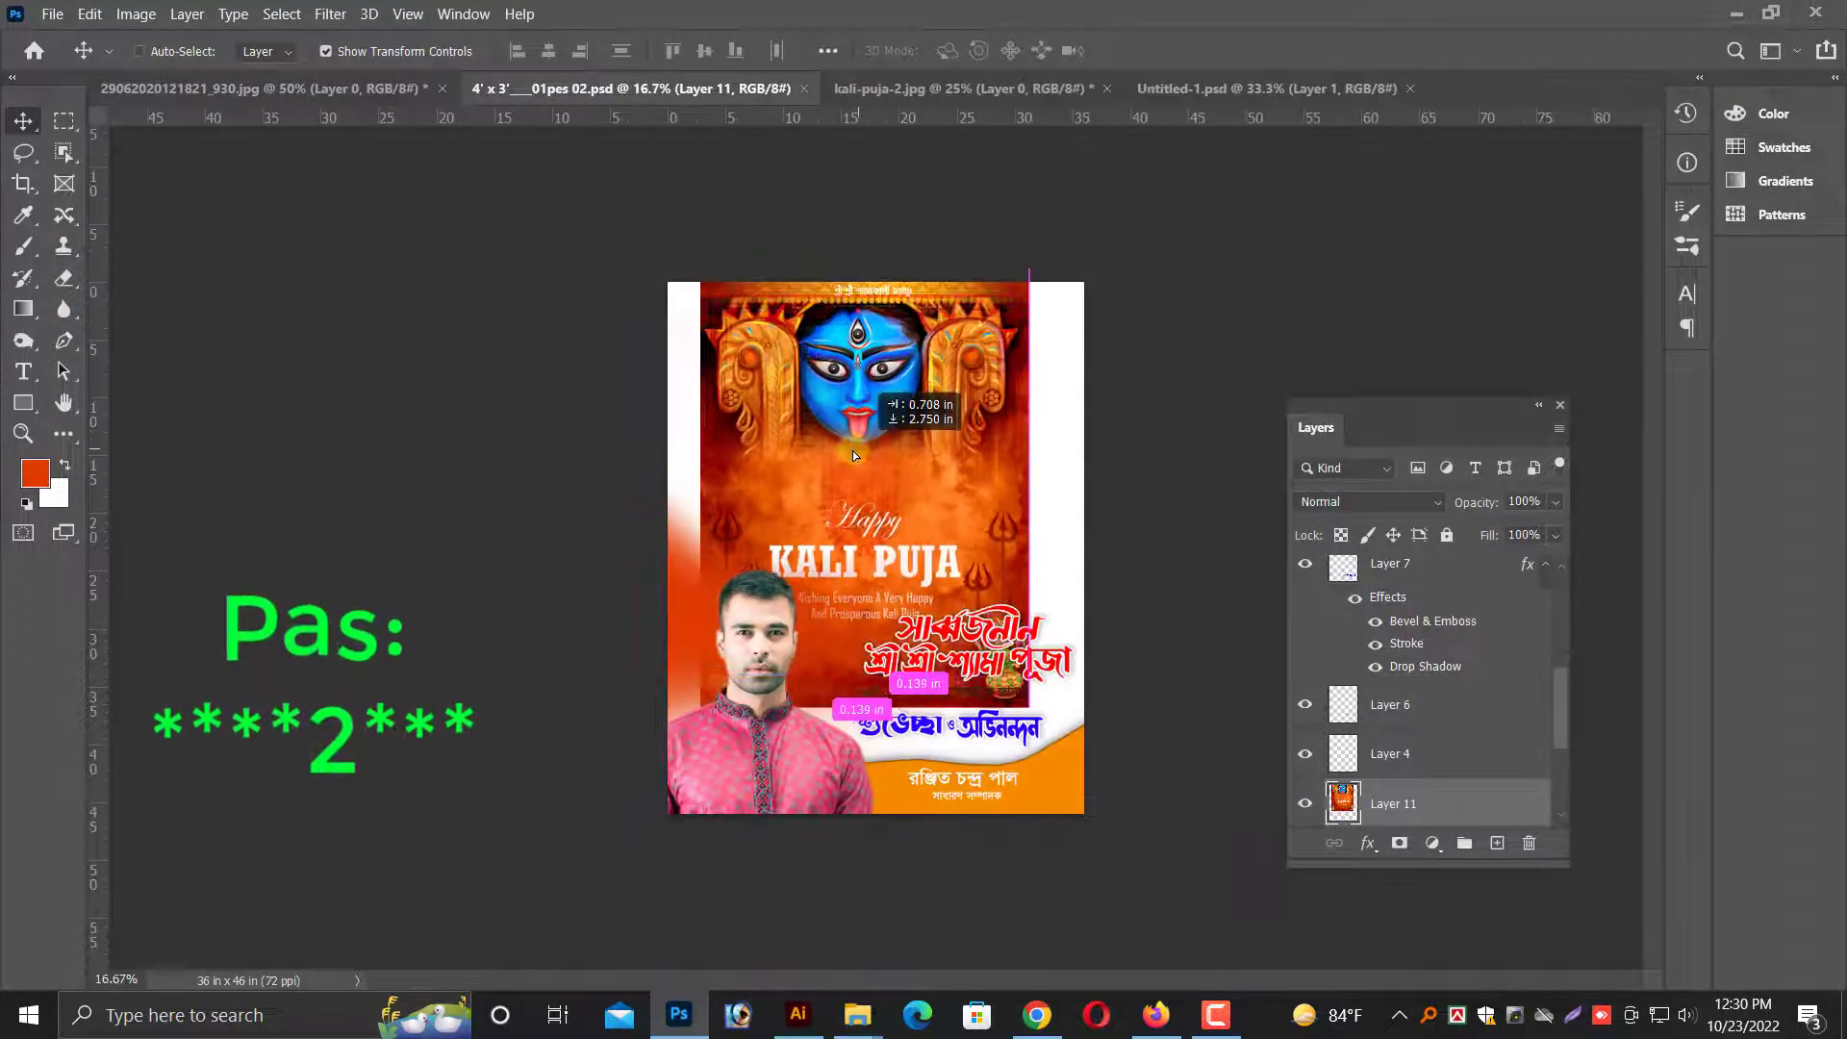
{"action": "left_click_drag", "start_coordinate": [796, 678], "coordinate": [771, 689]}
{"action": "left_click_drag", "start_coordinate": [995, 714], "coordinate": [1083, 810]}
{"action": "left_click_drag", "start_coordinate": [1039, 469], "coordinate": [1058, 475]}
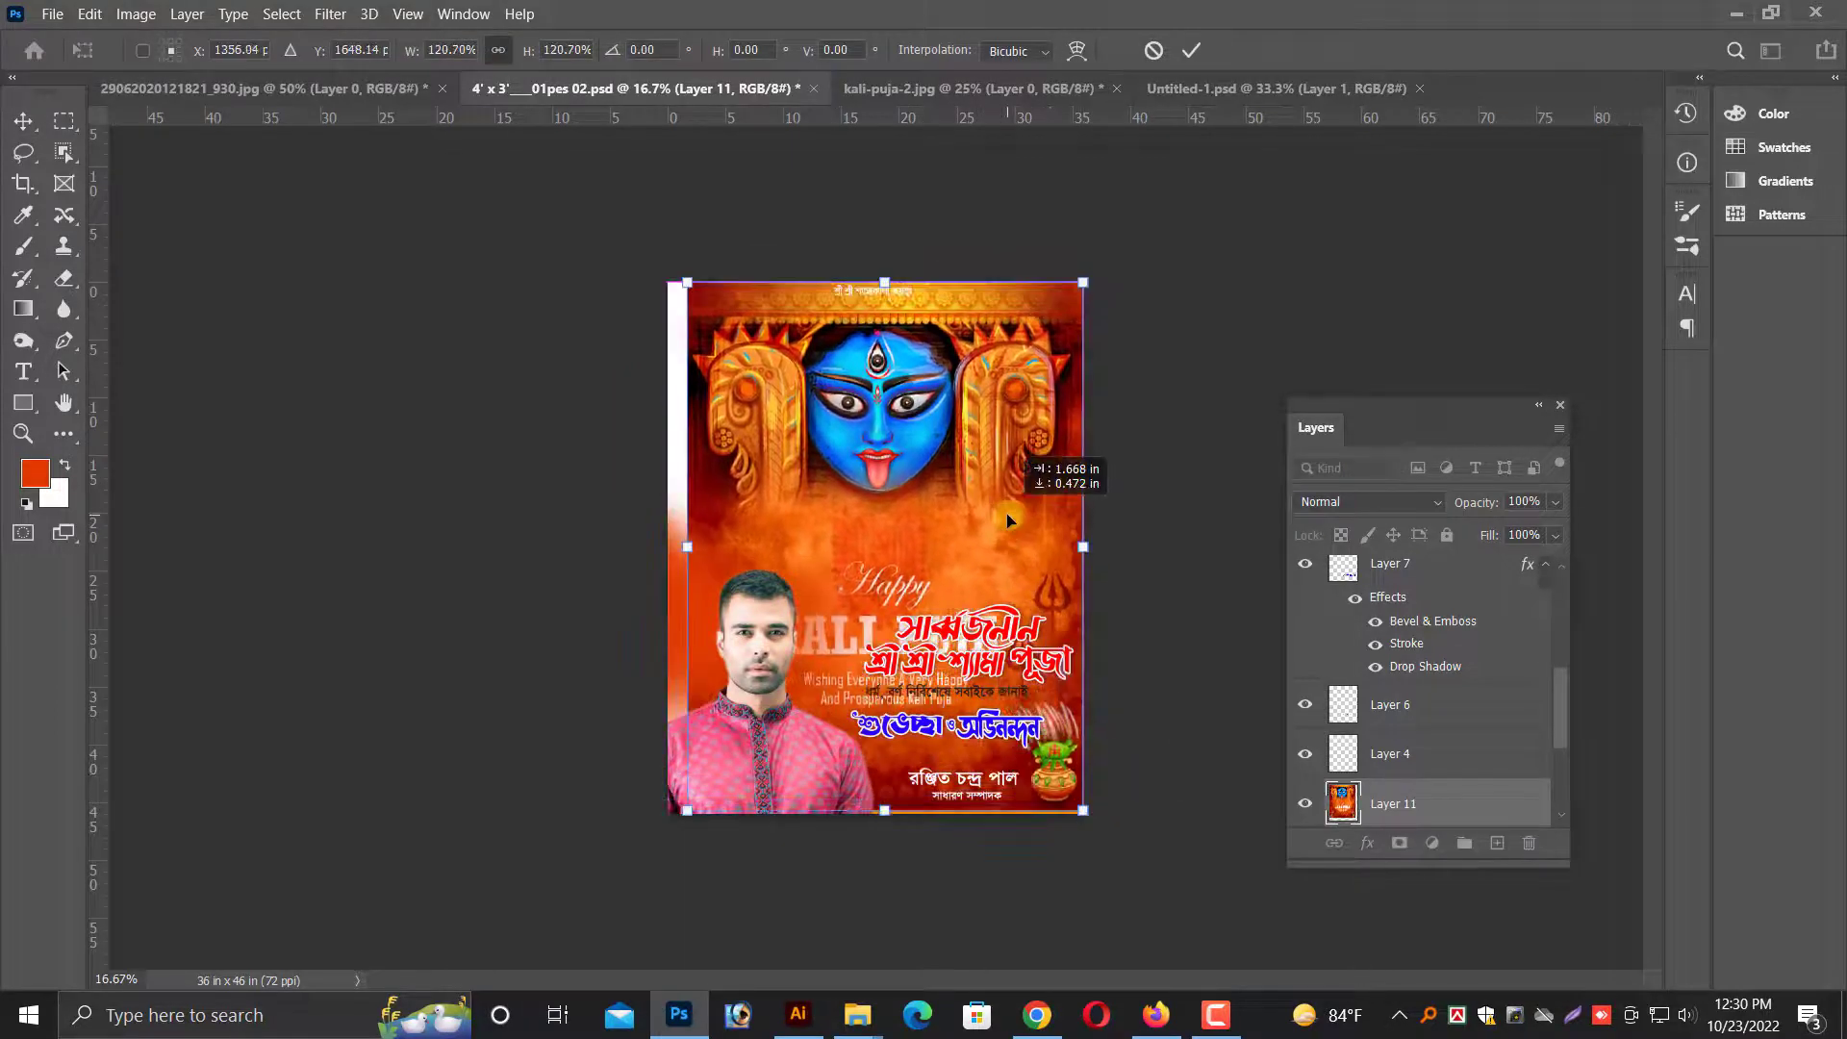
{"action": "left_click_drag", "start_coordinate": [688, 547], "coordinate": [672, 547]}
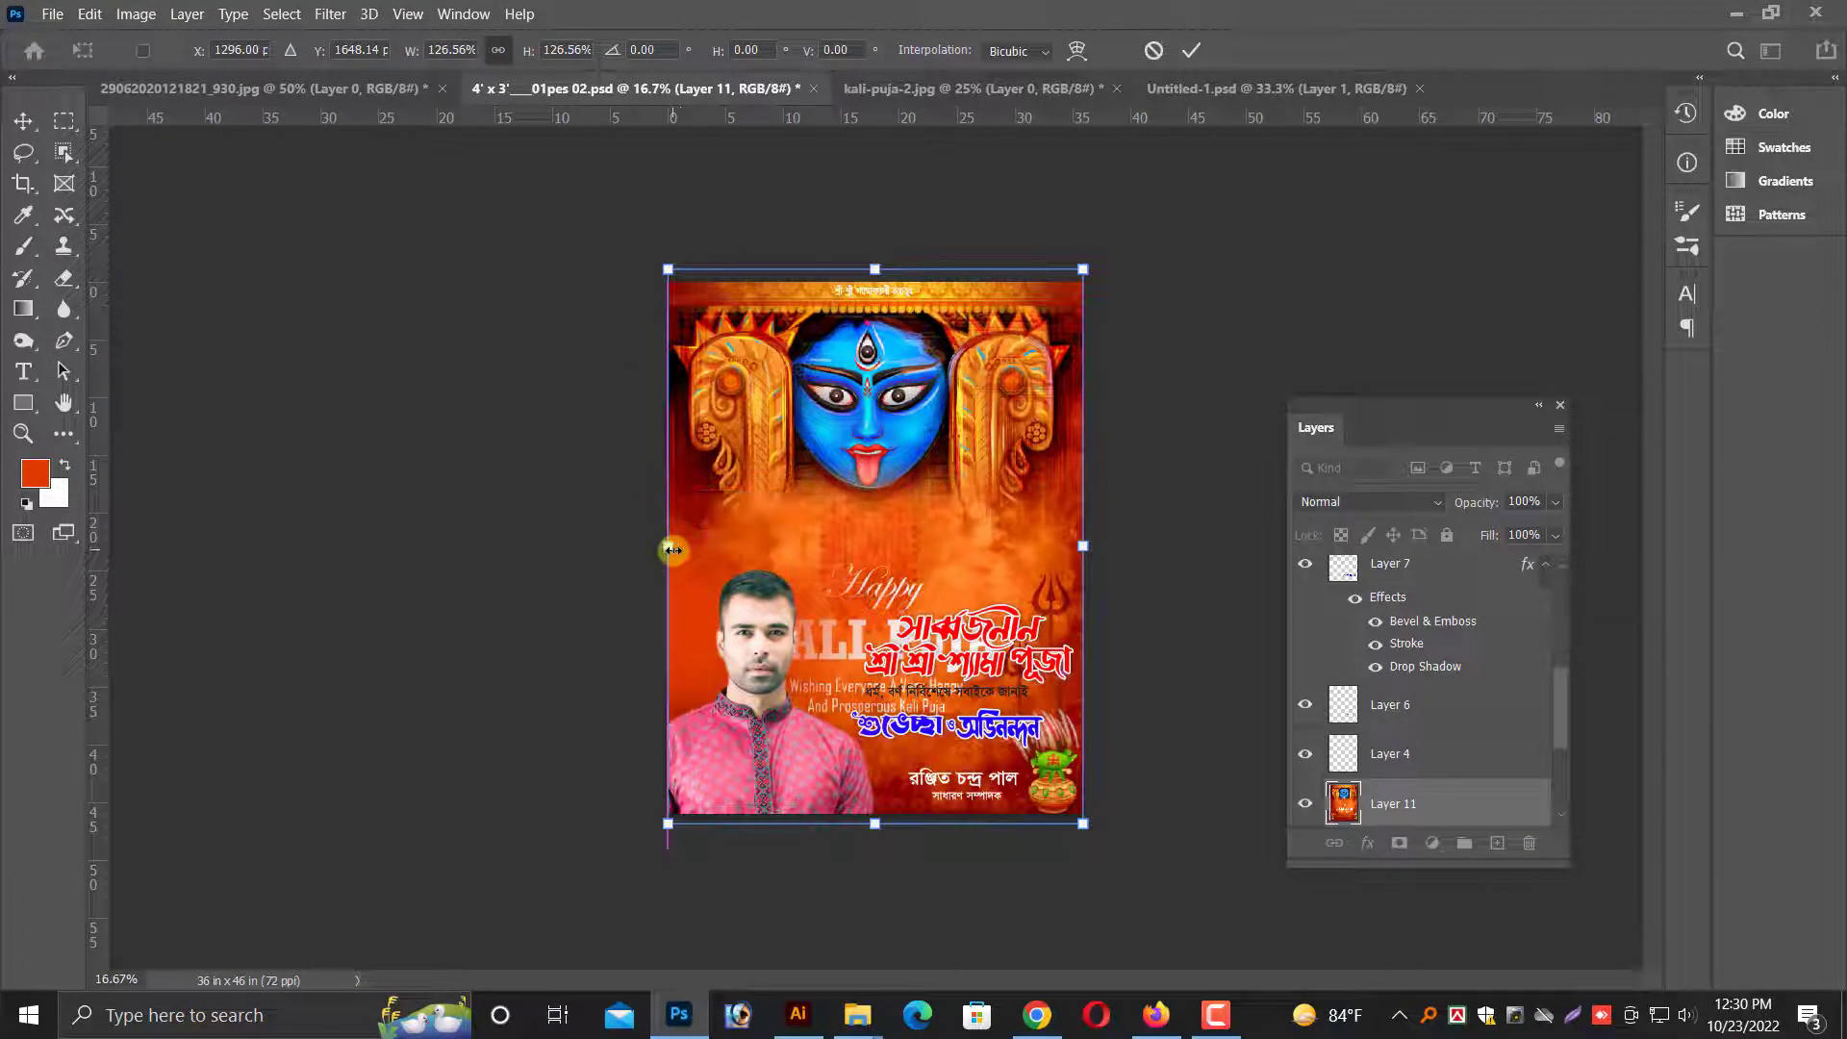
{"action": "key", "text": "Return"}
{"action": "key", "text": "ctrl+bracketleft"}
{"action": "key", "text": "ctrl+bracketleft"}
{"action": "key", "text": "ctrl+bracketright"}
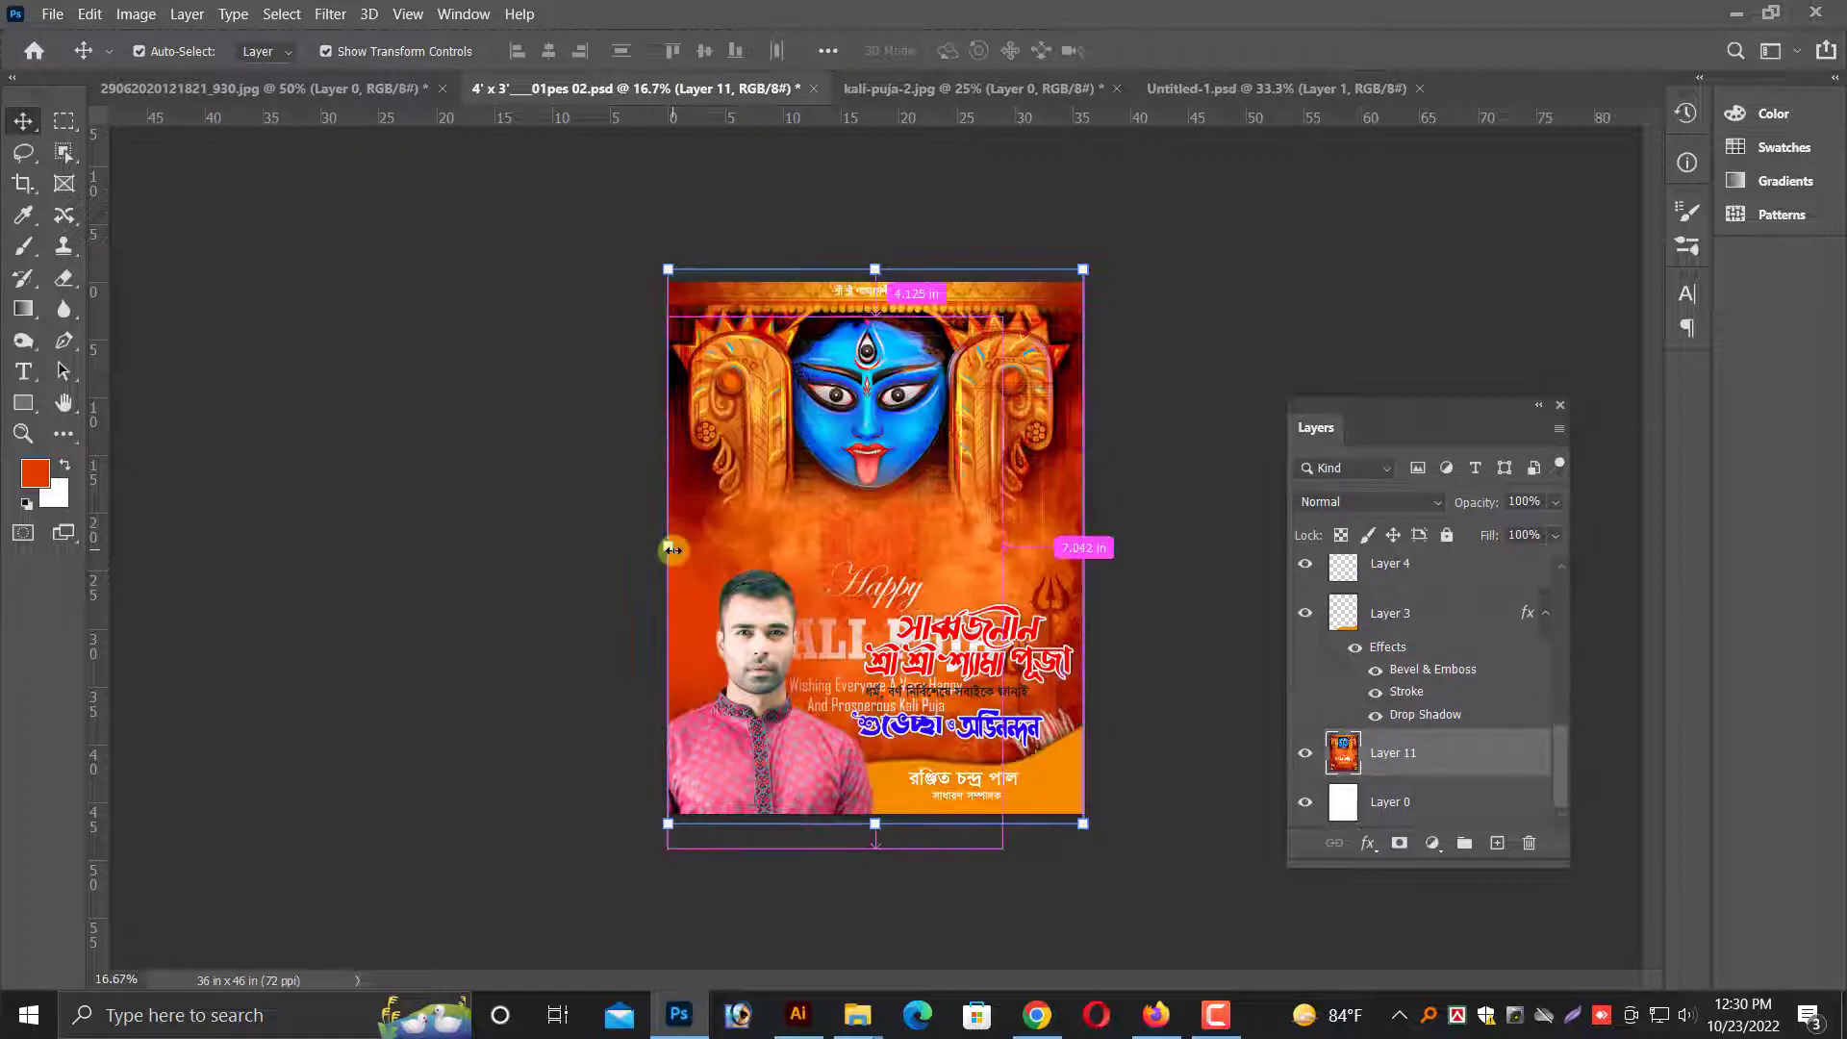
- Fill the small Bengali heading at the top with black (#000000)
{"action": "key", "text": "ctrl+equal"}
{"action": "key", "text": "ctrl+equal"}
{"action": "left_click", "coordinate": [545, 652], "text": "ctrl"}
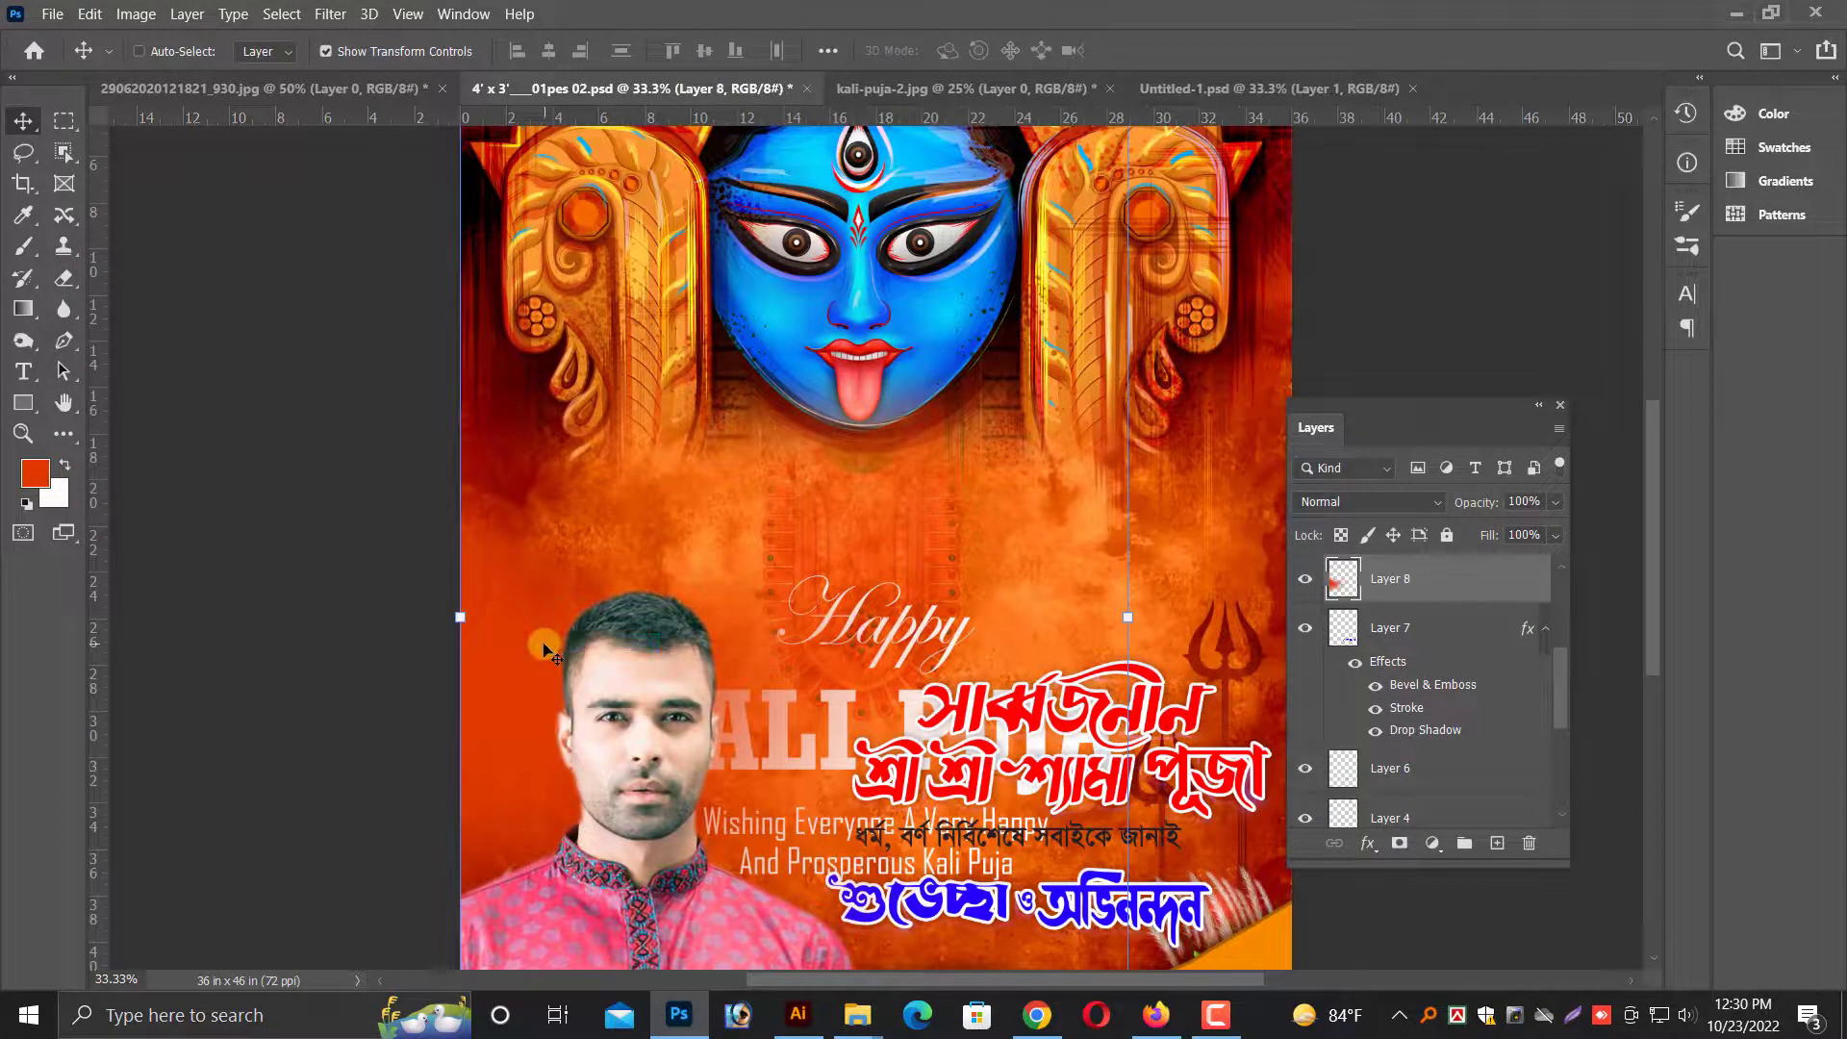
{"action": "scroll", "coordinate": [856, 566], "scroll_direction": "down", "scroll_amount": 2}
{"action": "key", "text": "ctrl+equal"}
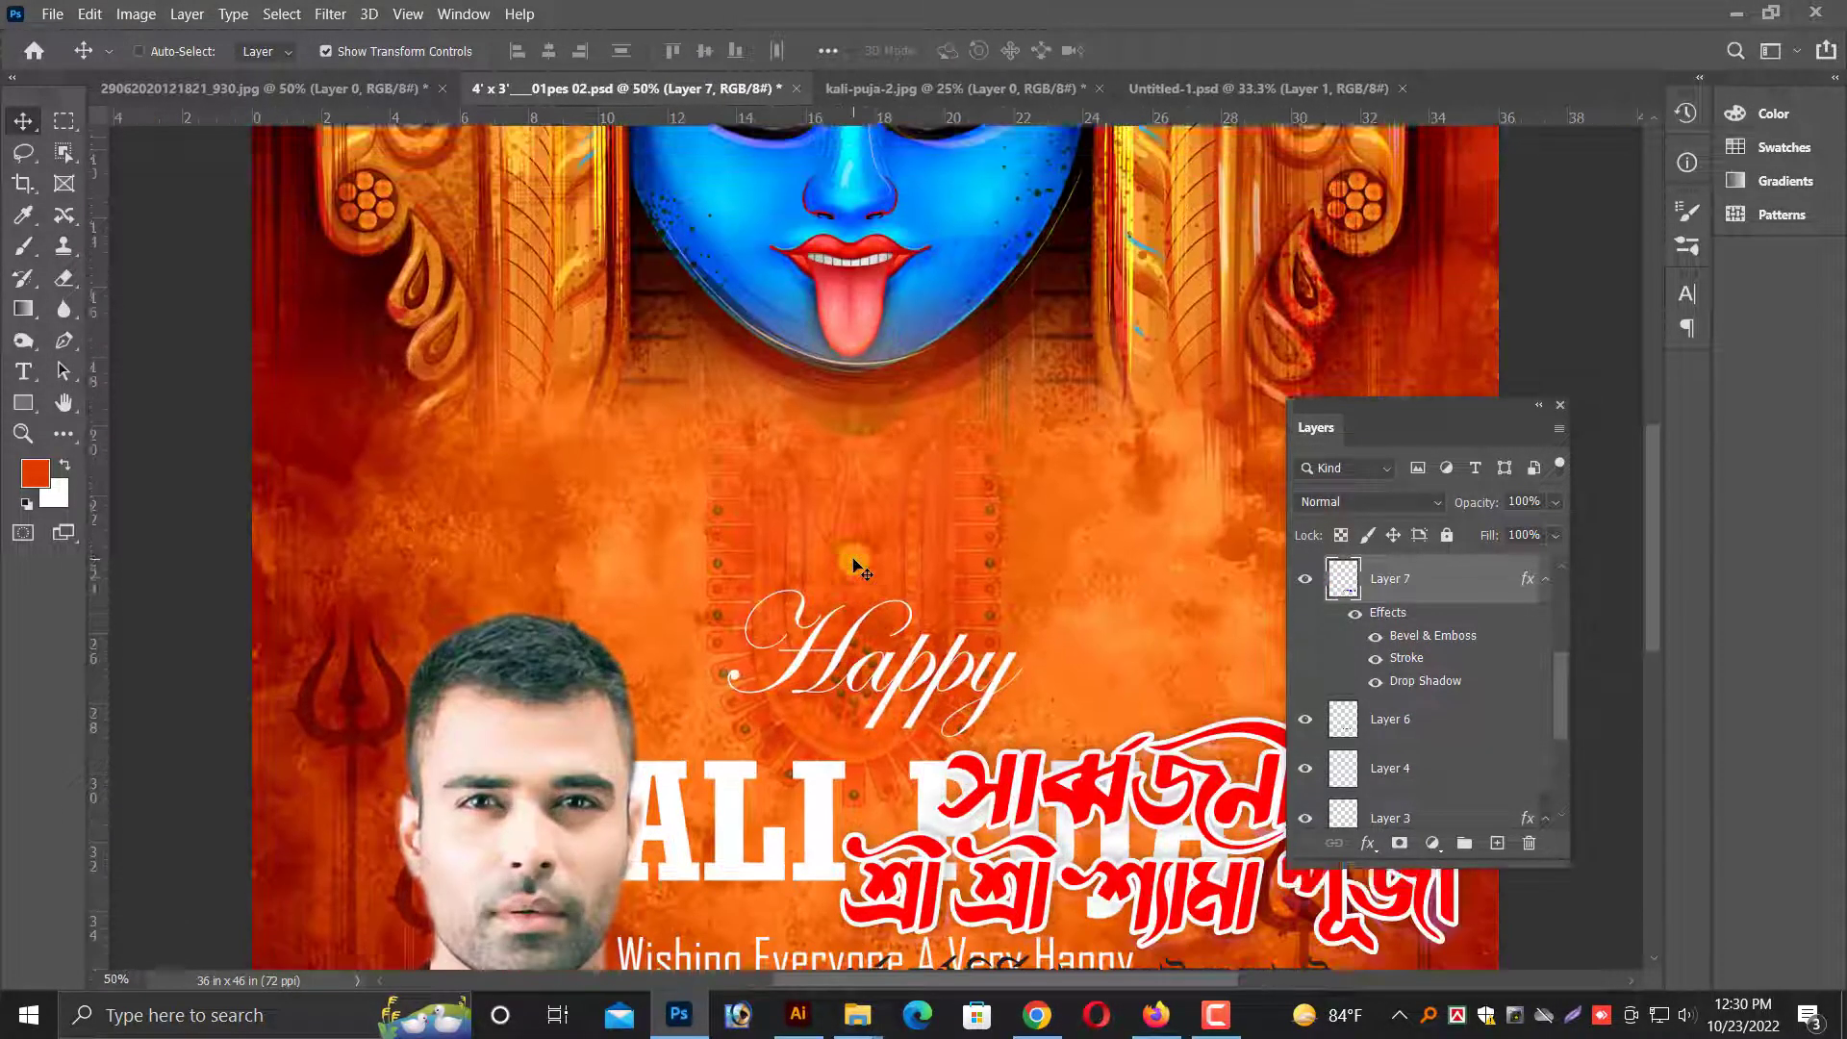
{"action": "scroll", "coordinate": [851, 563], "scroll_direction": "up", "scroll_amount": 5}
{"action": "scroll", "coordinate": [861, 577], "scroll_direction": "up", "scroll_amount": 7}
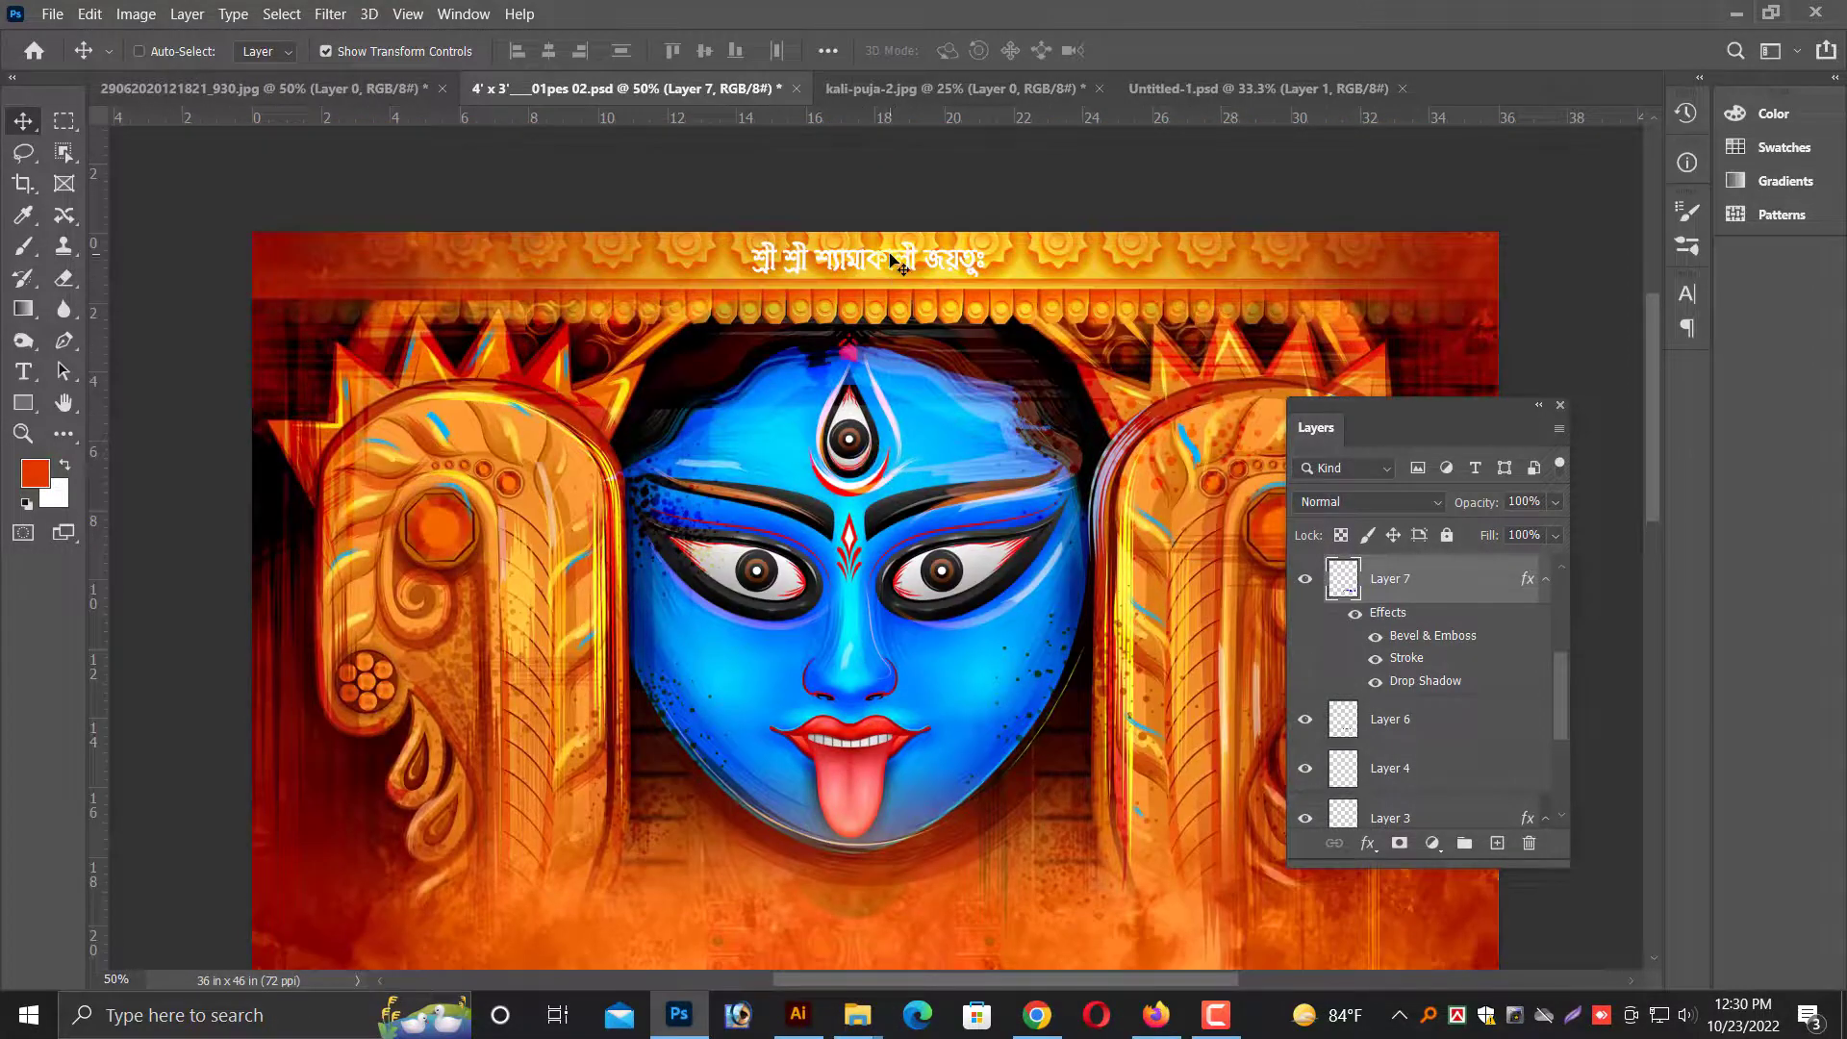
{"action": "left_click", "coordinate": [882, 270], "text": "ctrl"}
{"action": "left_click", "coordinate": [55, 493]}
{"action": "type", "text": "000000"}
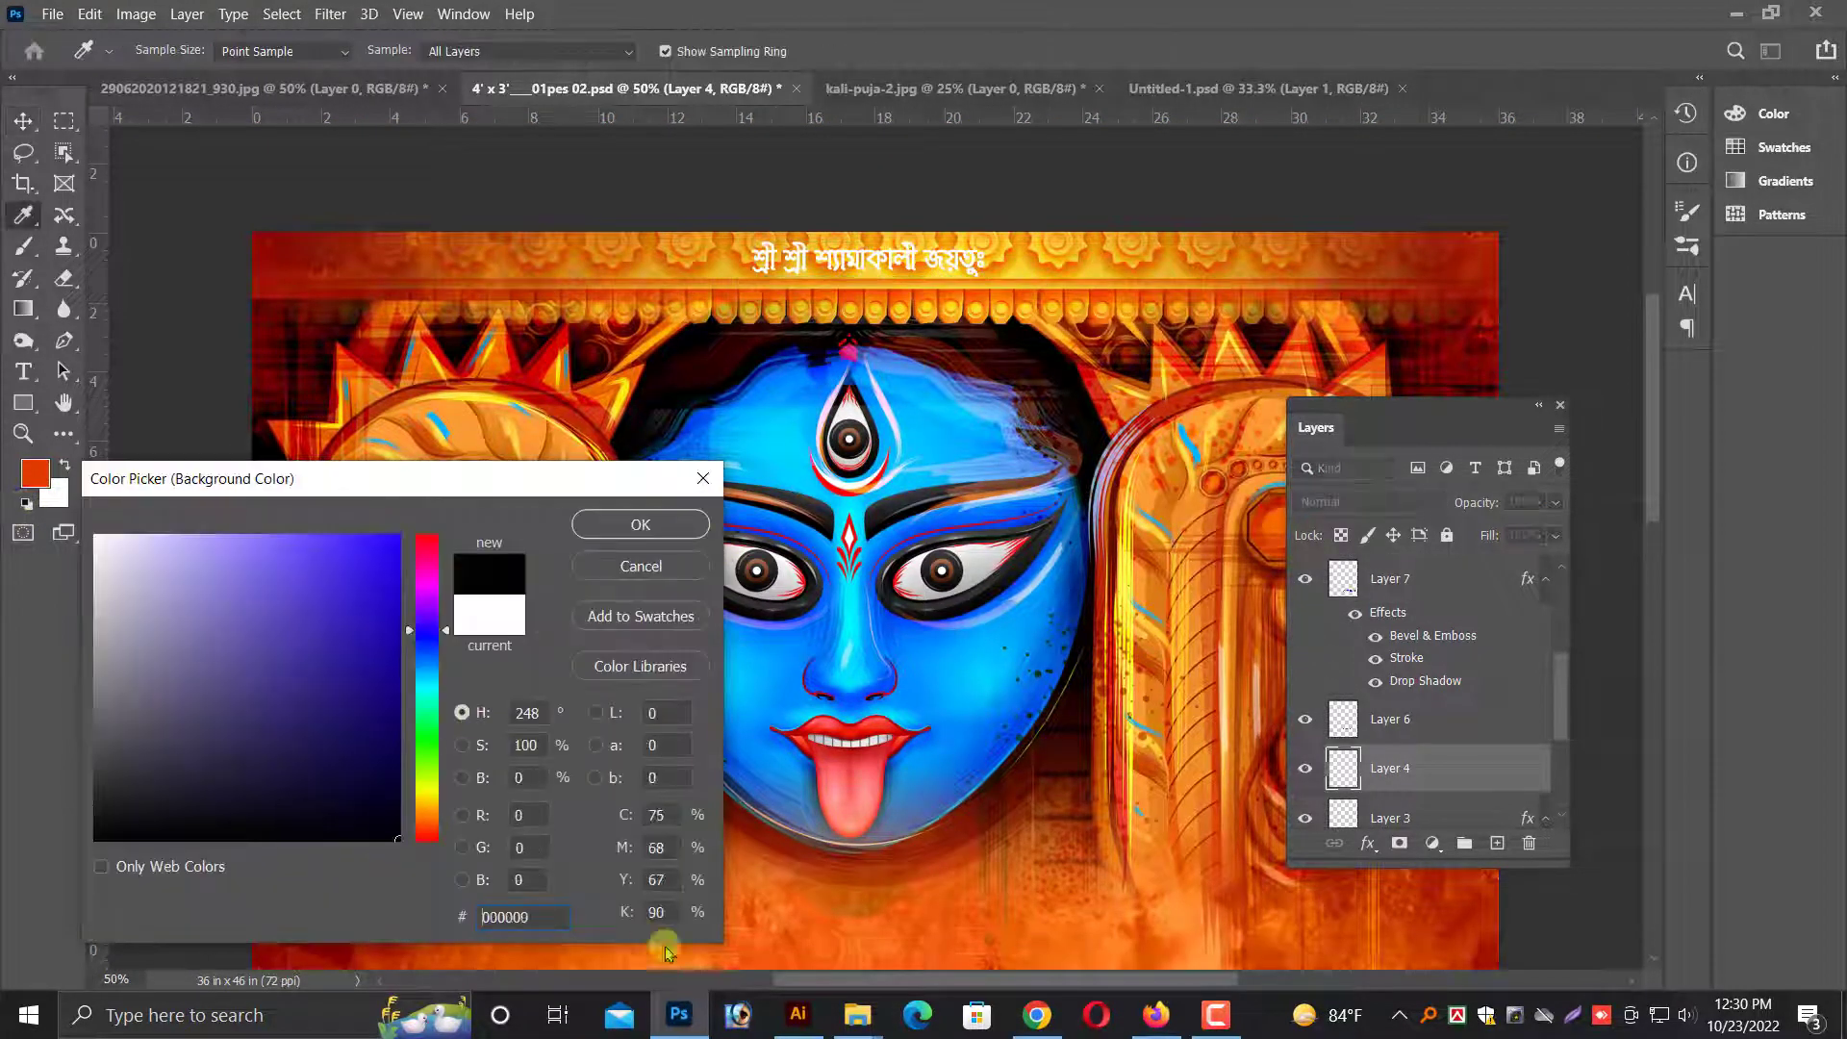
{"action": "key", "text": "Return"}
{"action": "key", "text": "ctrl+shift+BackSpace"}
- Move the red Bengali title up over the goddess's face and select the black text line
{"action": "scroll", "coordinate": [1132, 648], "scroll_direction": "down", "scroll_amount": 2}
{"action": "key", "text": "ctrl+minus"}
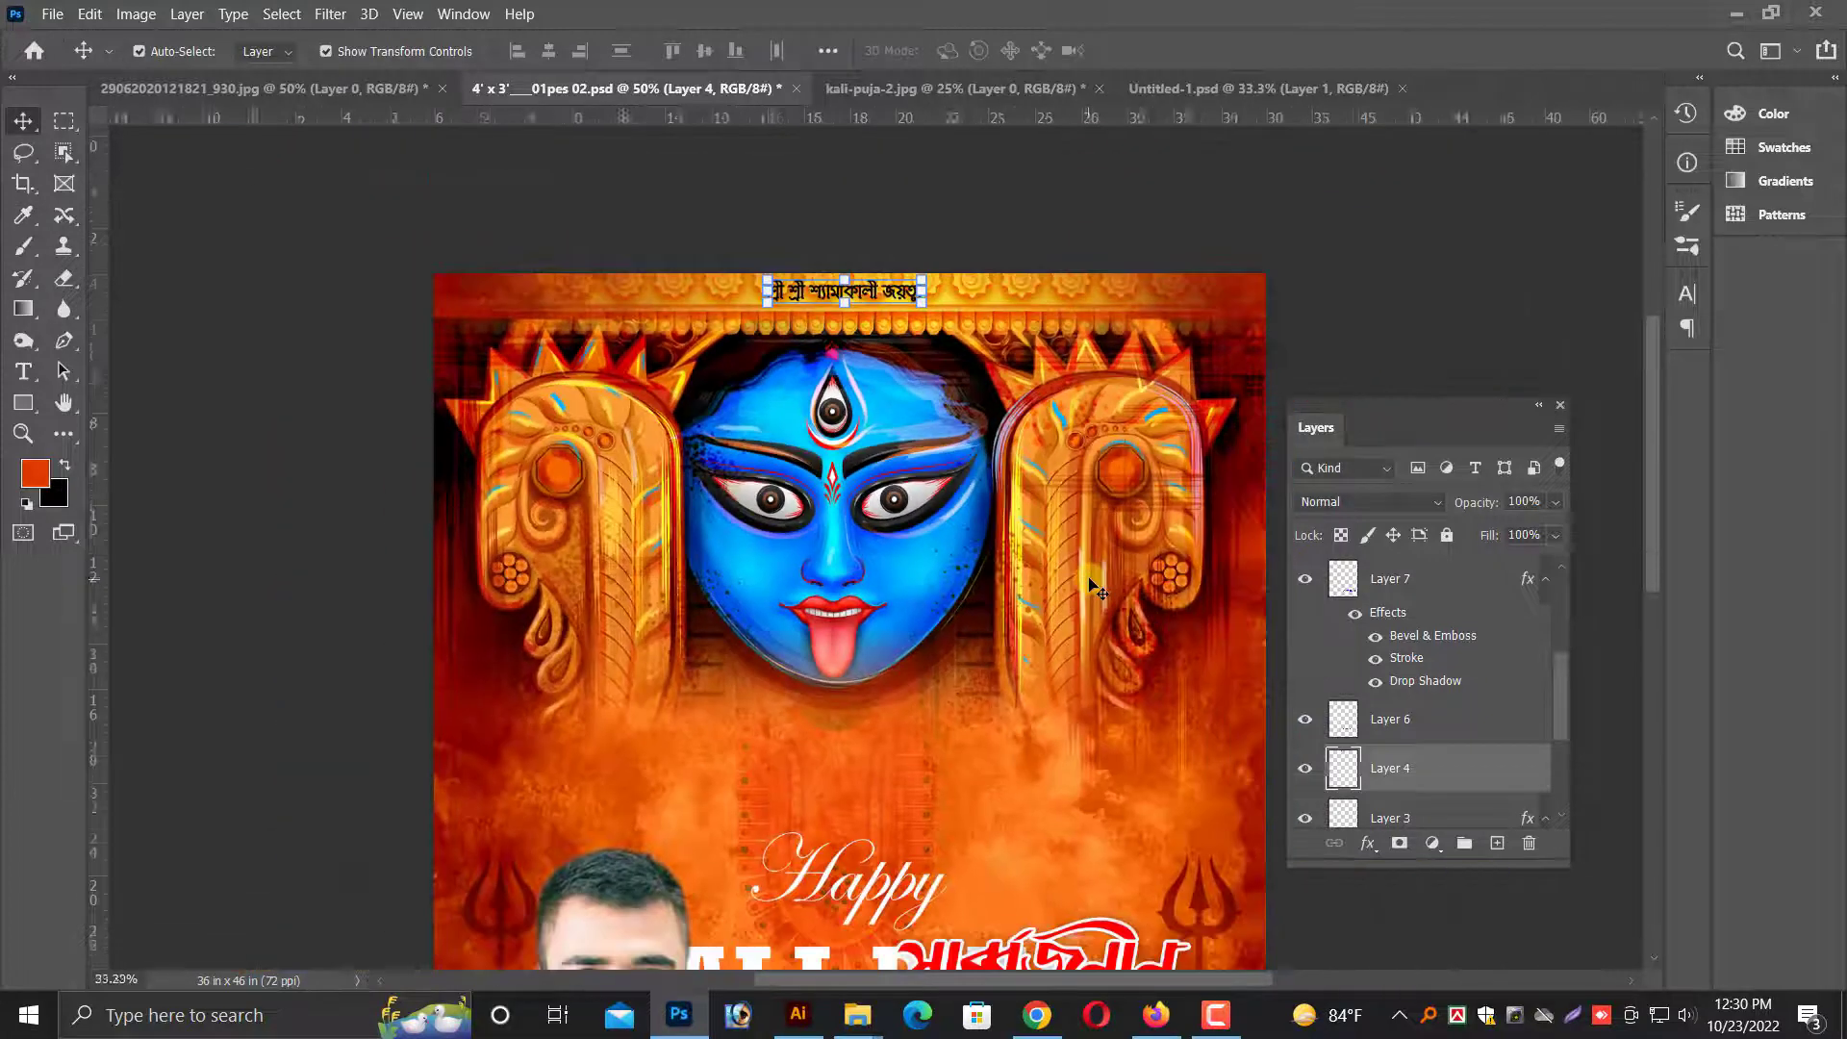
{"action": "key", "text": "ctrl+minus"}
{"action": "key", "text": "Tab"}
{"action": "key", "text": "ctrl+plus"}
{"action": "mouse_move", "coordinate": [1125, 712]}
{"action": "left_mouse_down"}
{"action": "mouse_move", "coordinate": [1138, 772]}
{"action": "mouse_move", "coordinate": [1052, 375]}
{"action": "left_mouse_up"}
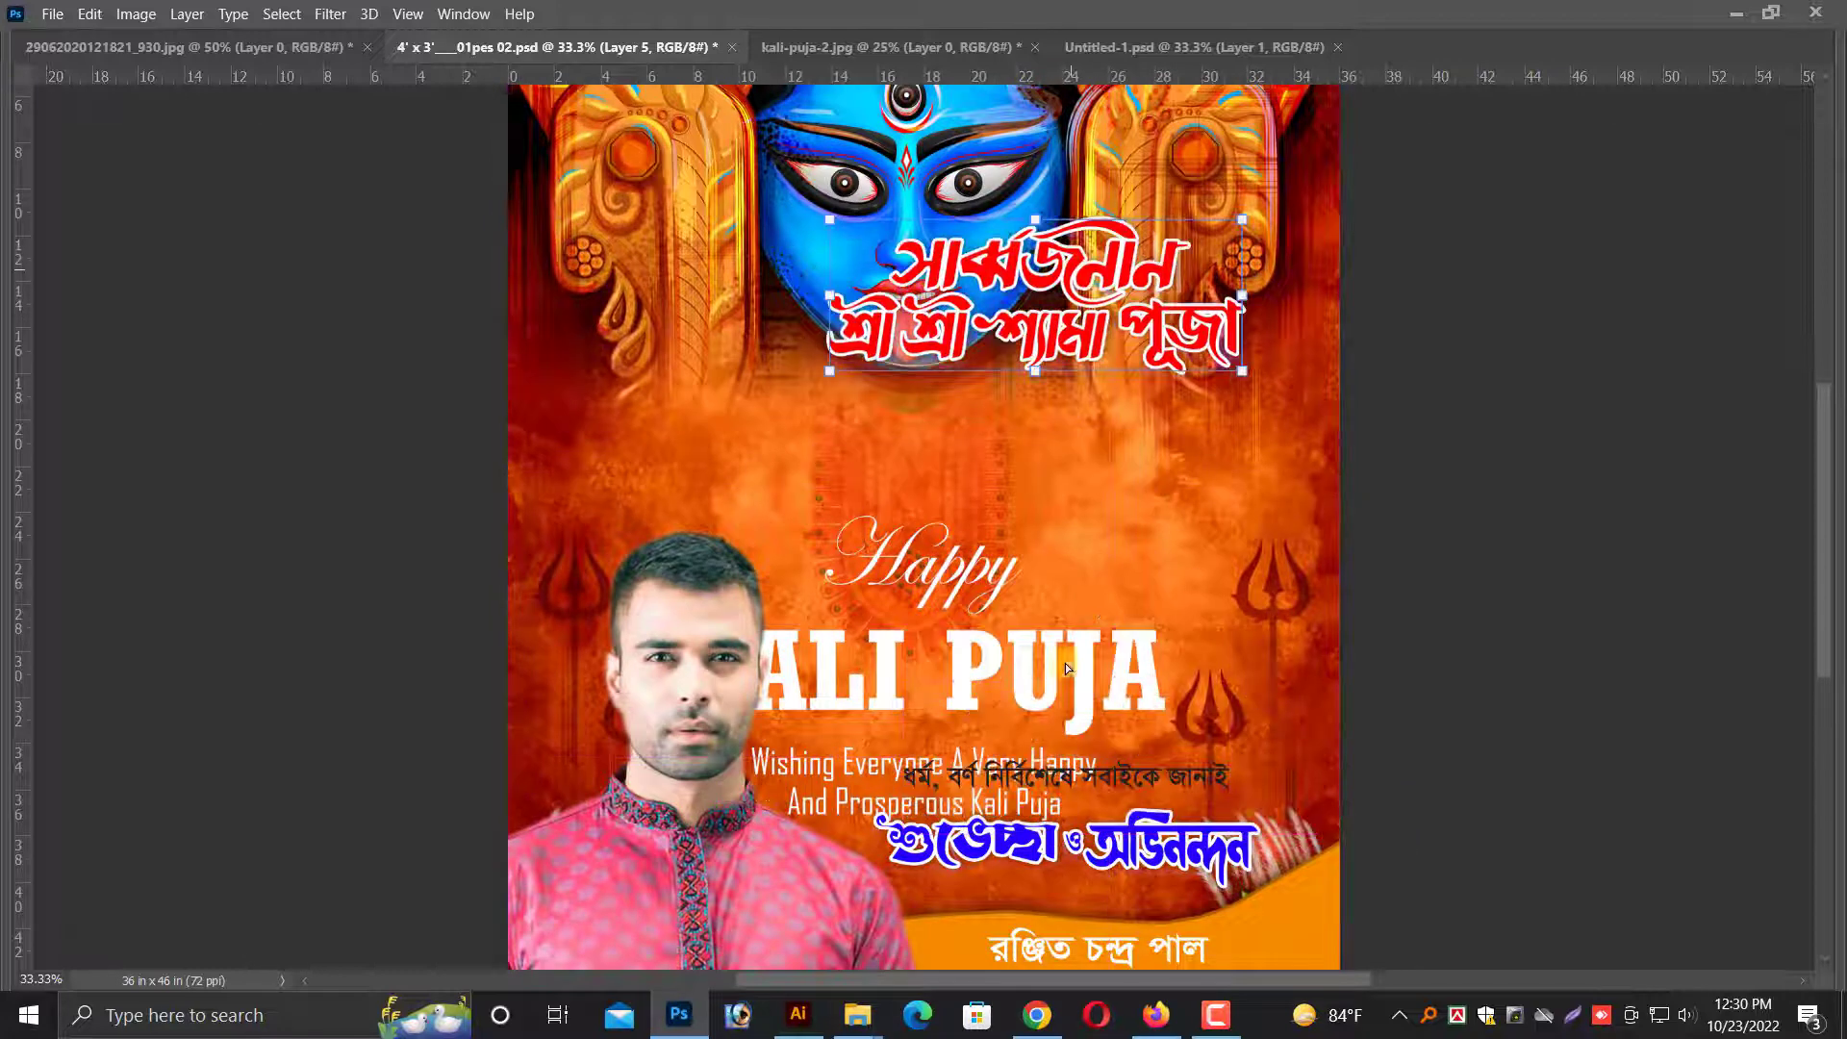
{"action": "left_click", "coordinate": [1053, 774]}
{"action": "key", "text": "ctrl+plus"}
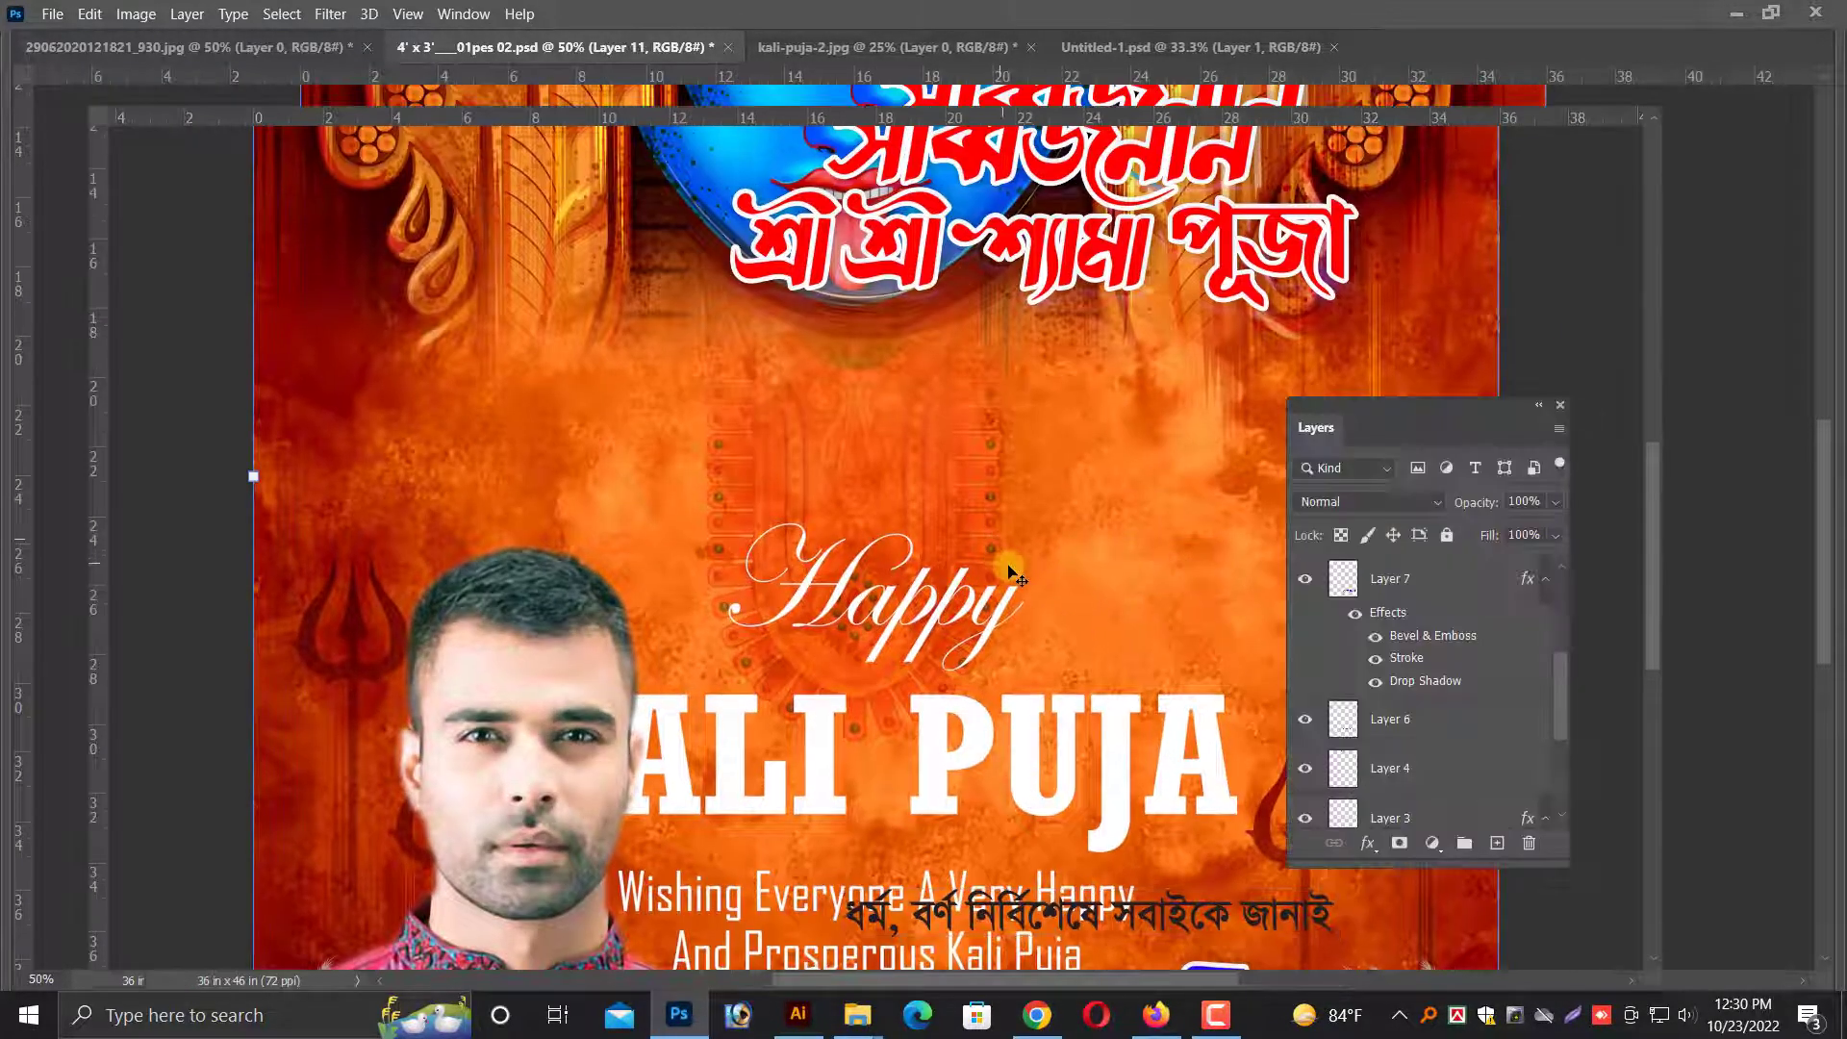
{"action": "left_click", "coordinate": [63, 215]}
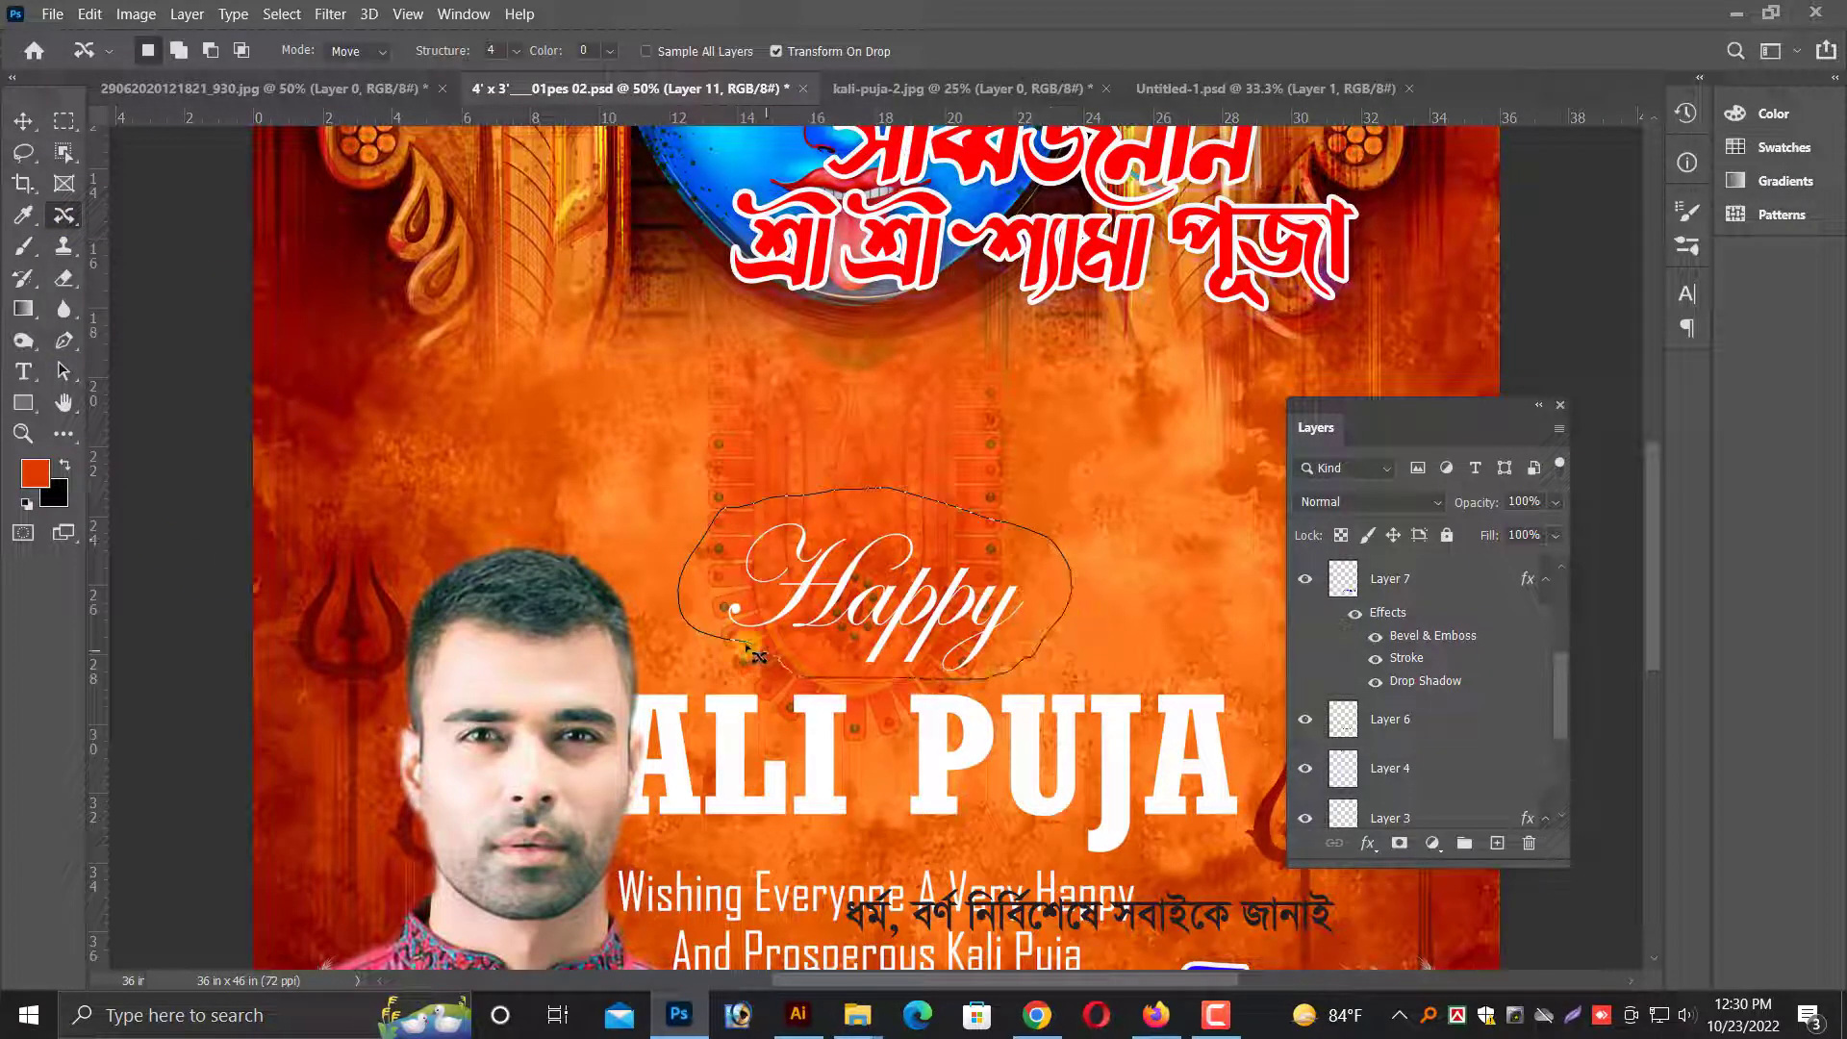
- Erase the word 'Happy' using a 2 px feathered lasso and a Content-Aware fill
{"action": "left_click_drag", "start_coordinate": [755, 654], "coordinate": [736, 640]}
{"action": "right_click", "coordinate": [739, 426]}
{"action": "left_click", "coordinate": [784, 479]}
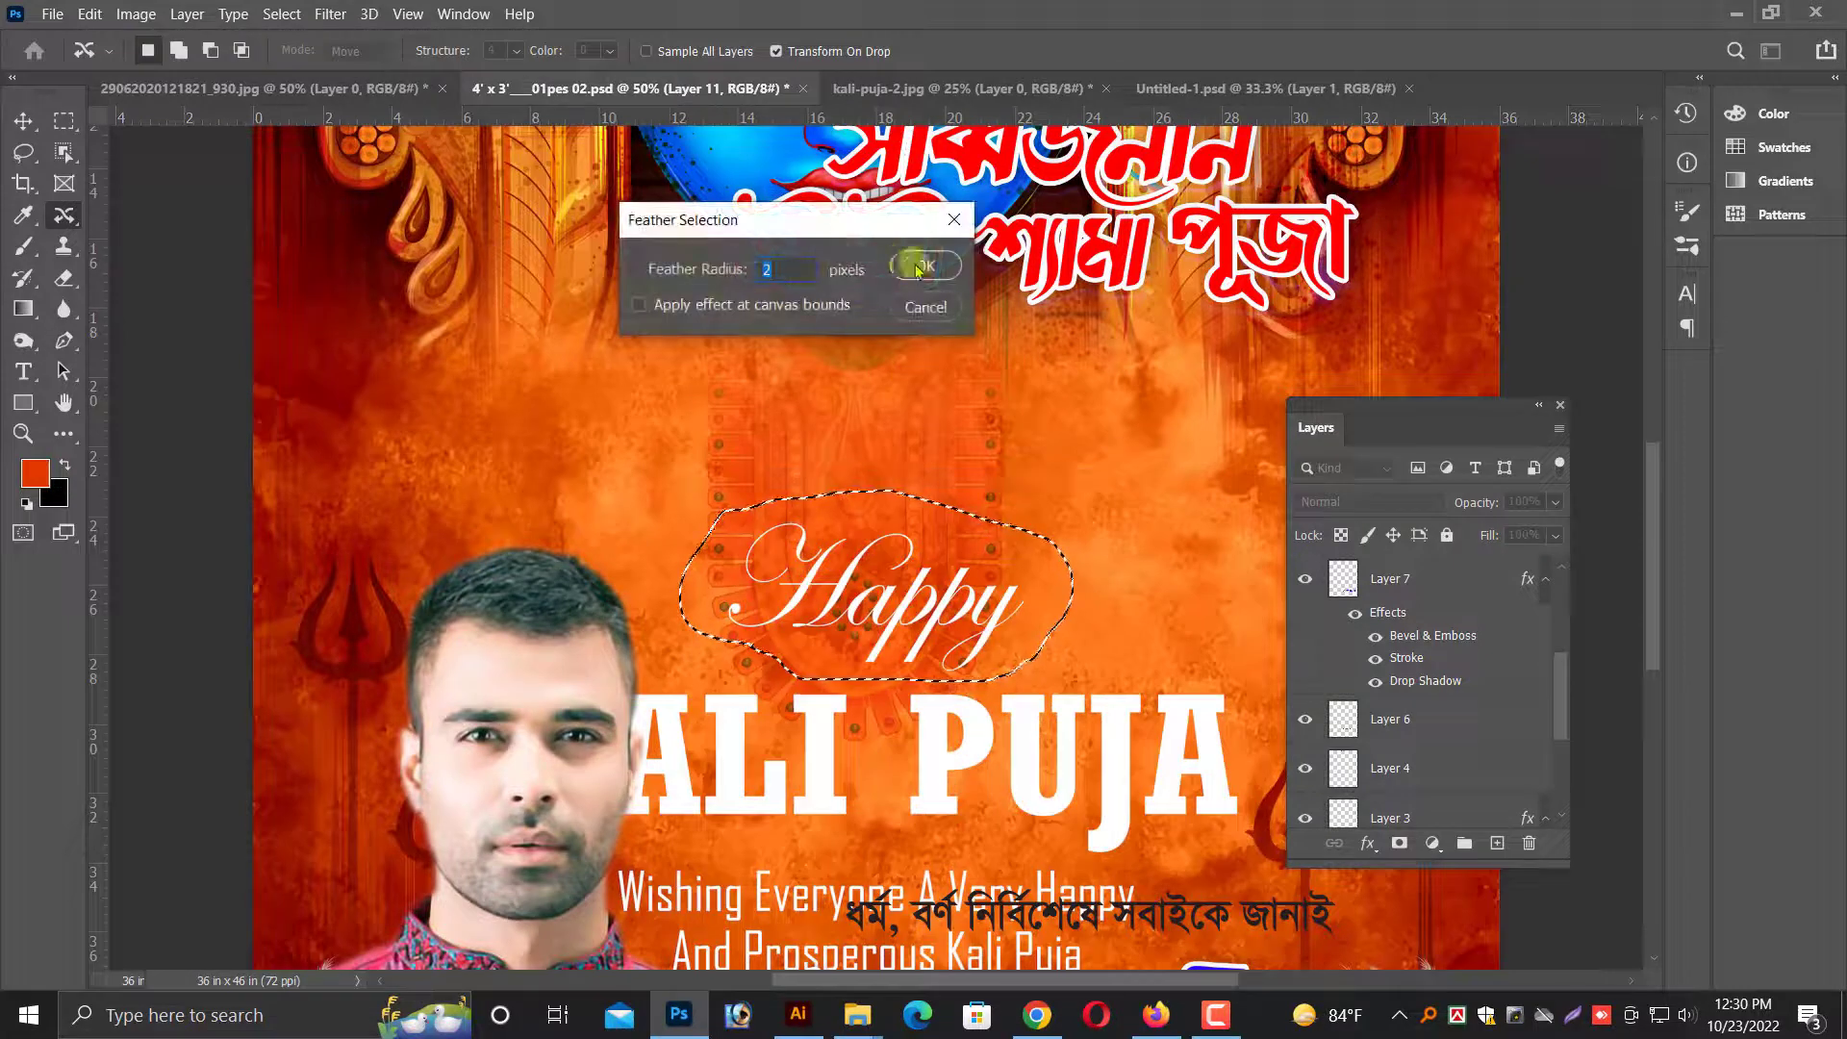
{"action": "left_click", "coordinate": [919, 269]}
{"action": "left_click", "coordinate": [89, 14]}
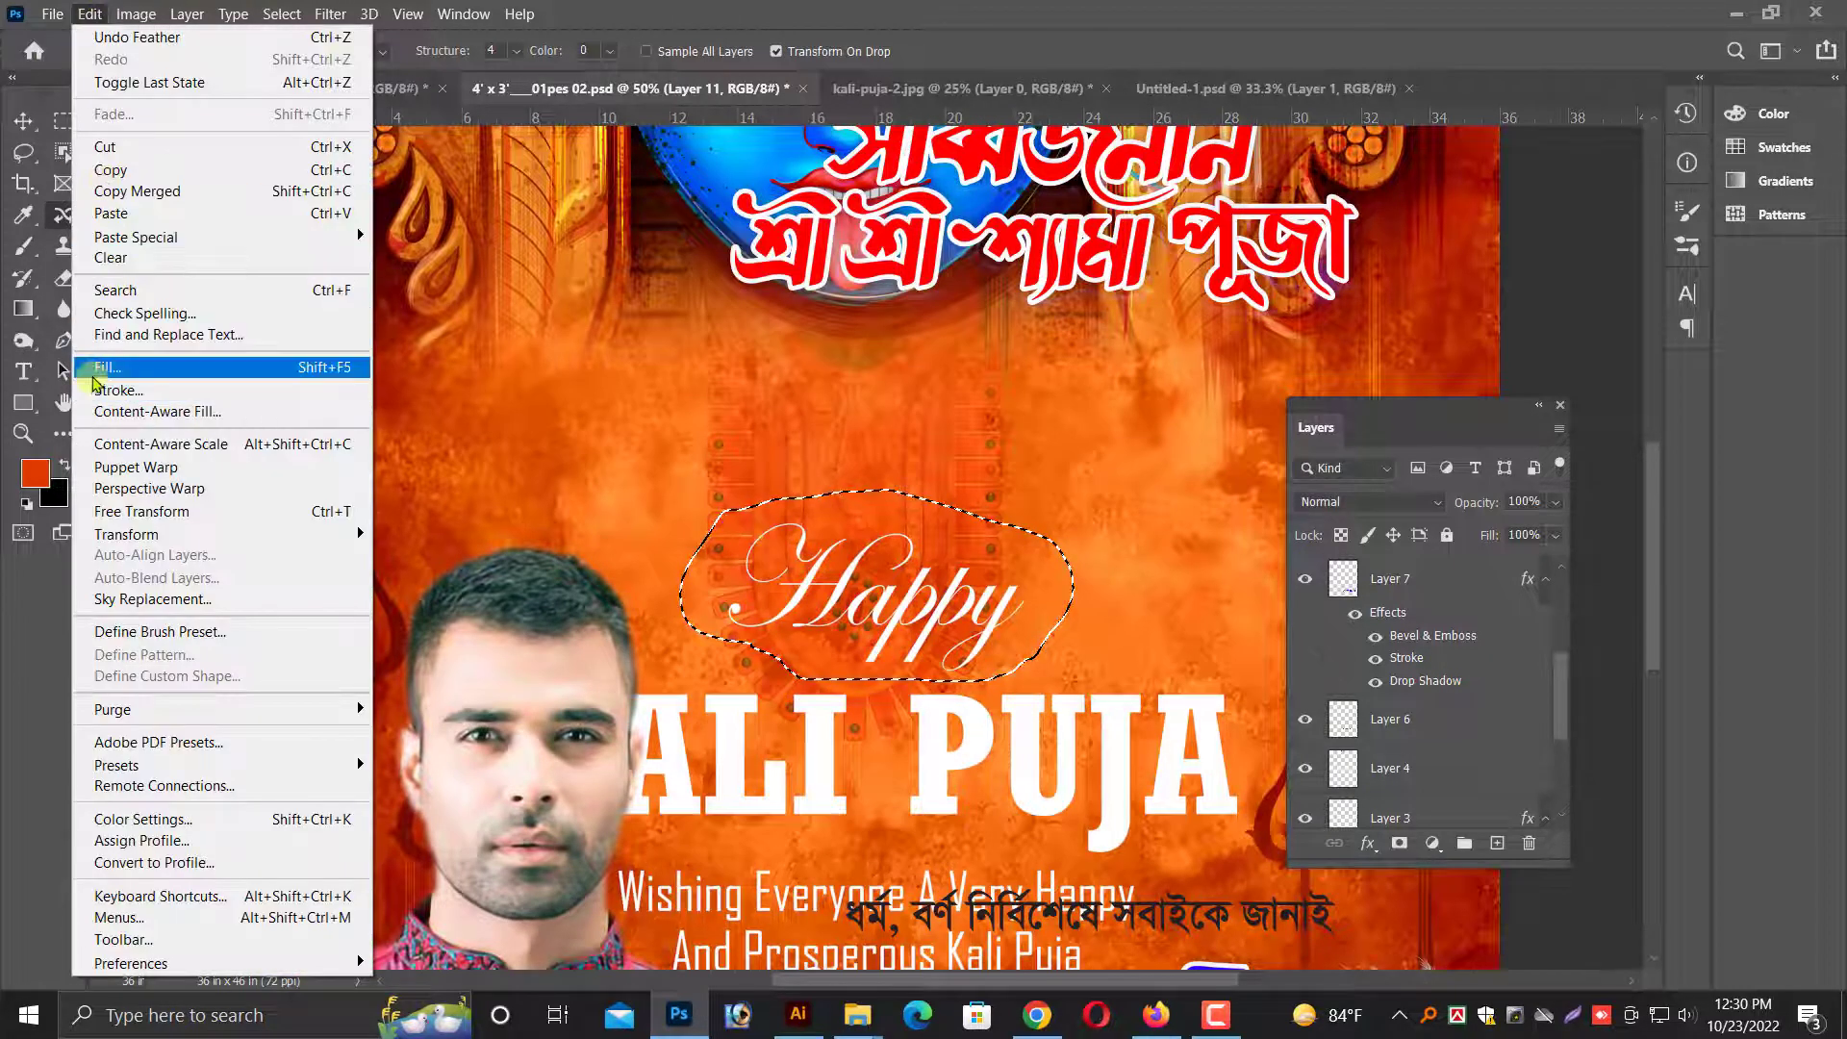
{"action": "left_click", "coordinate": [96, 368]}
{"action": "left_click", "coordinate": [955, 205]}
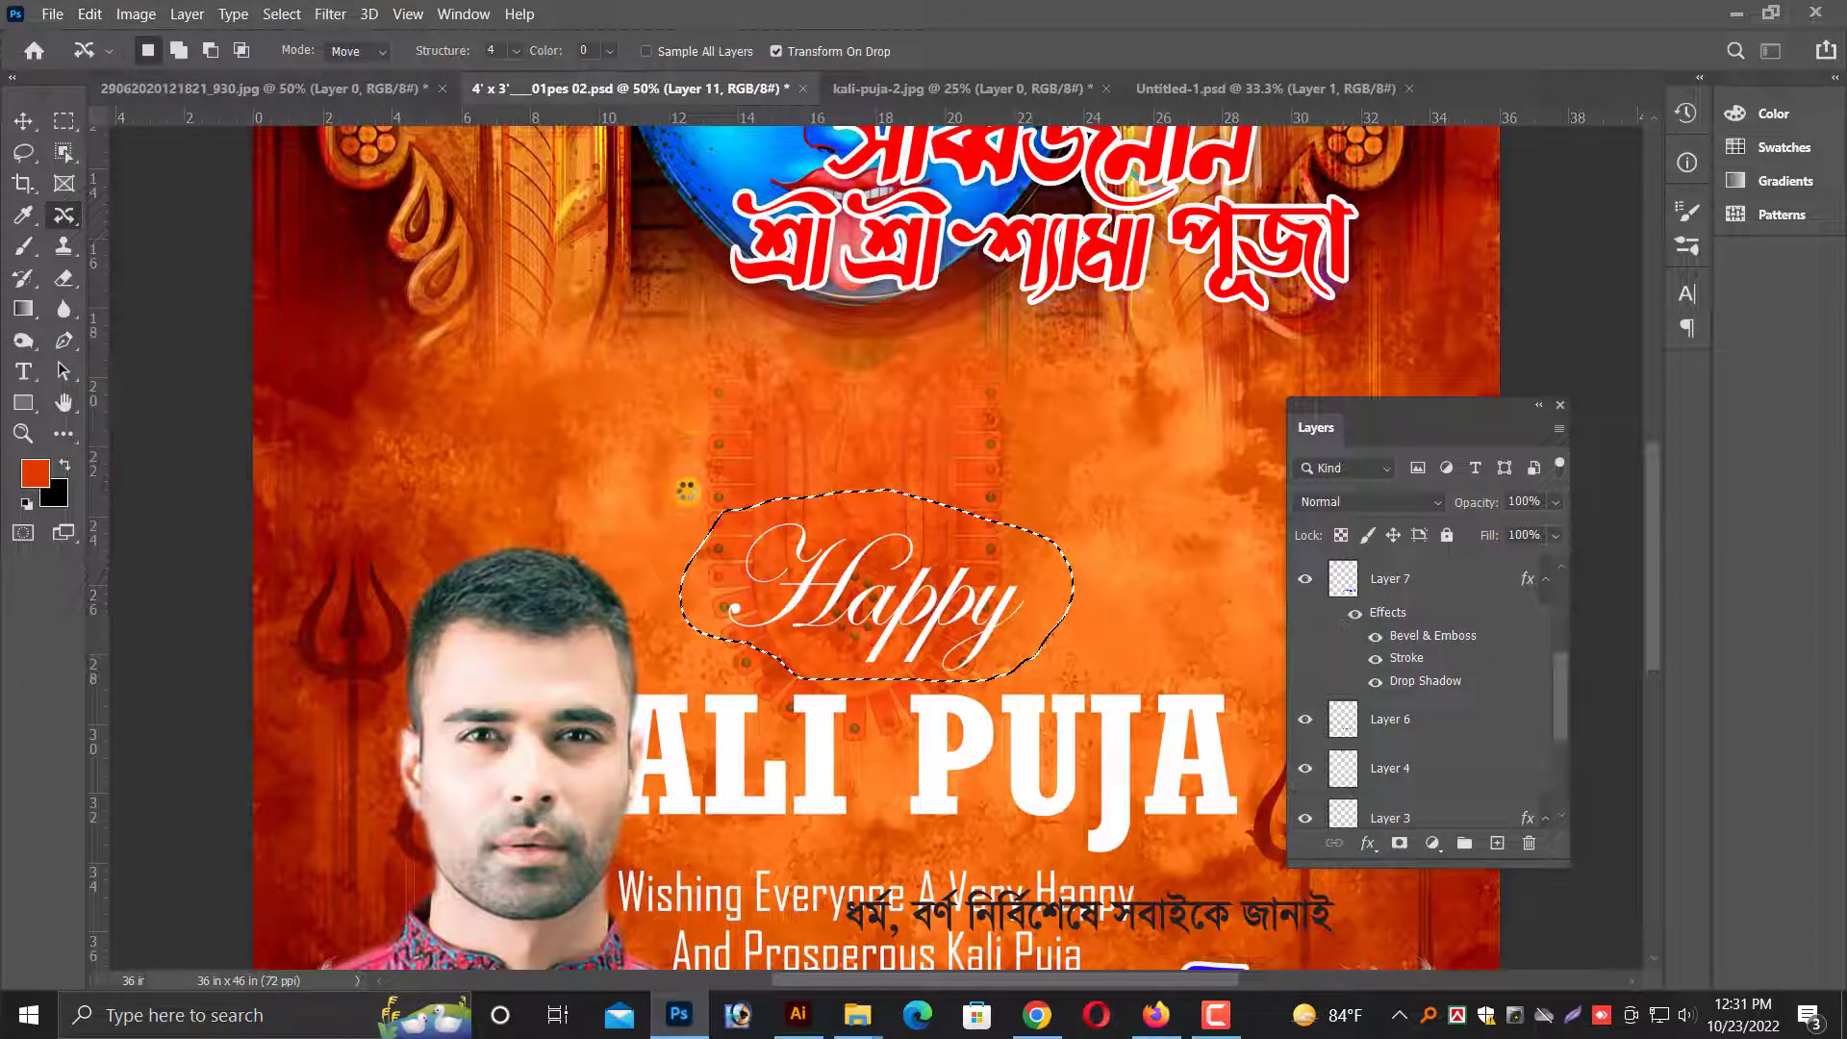
{"action": "key", "text": "ctrl+d"}
{"action": "scroll", "coordinate": [690, 484], "scroll_direction": "down", "scroll_amount": 2}
{"action": "scroll", "coordinate": [685, 471], "scroll_direction": "down", "scroll_amount": 3}
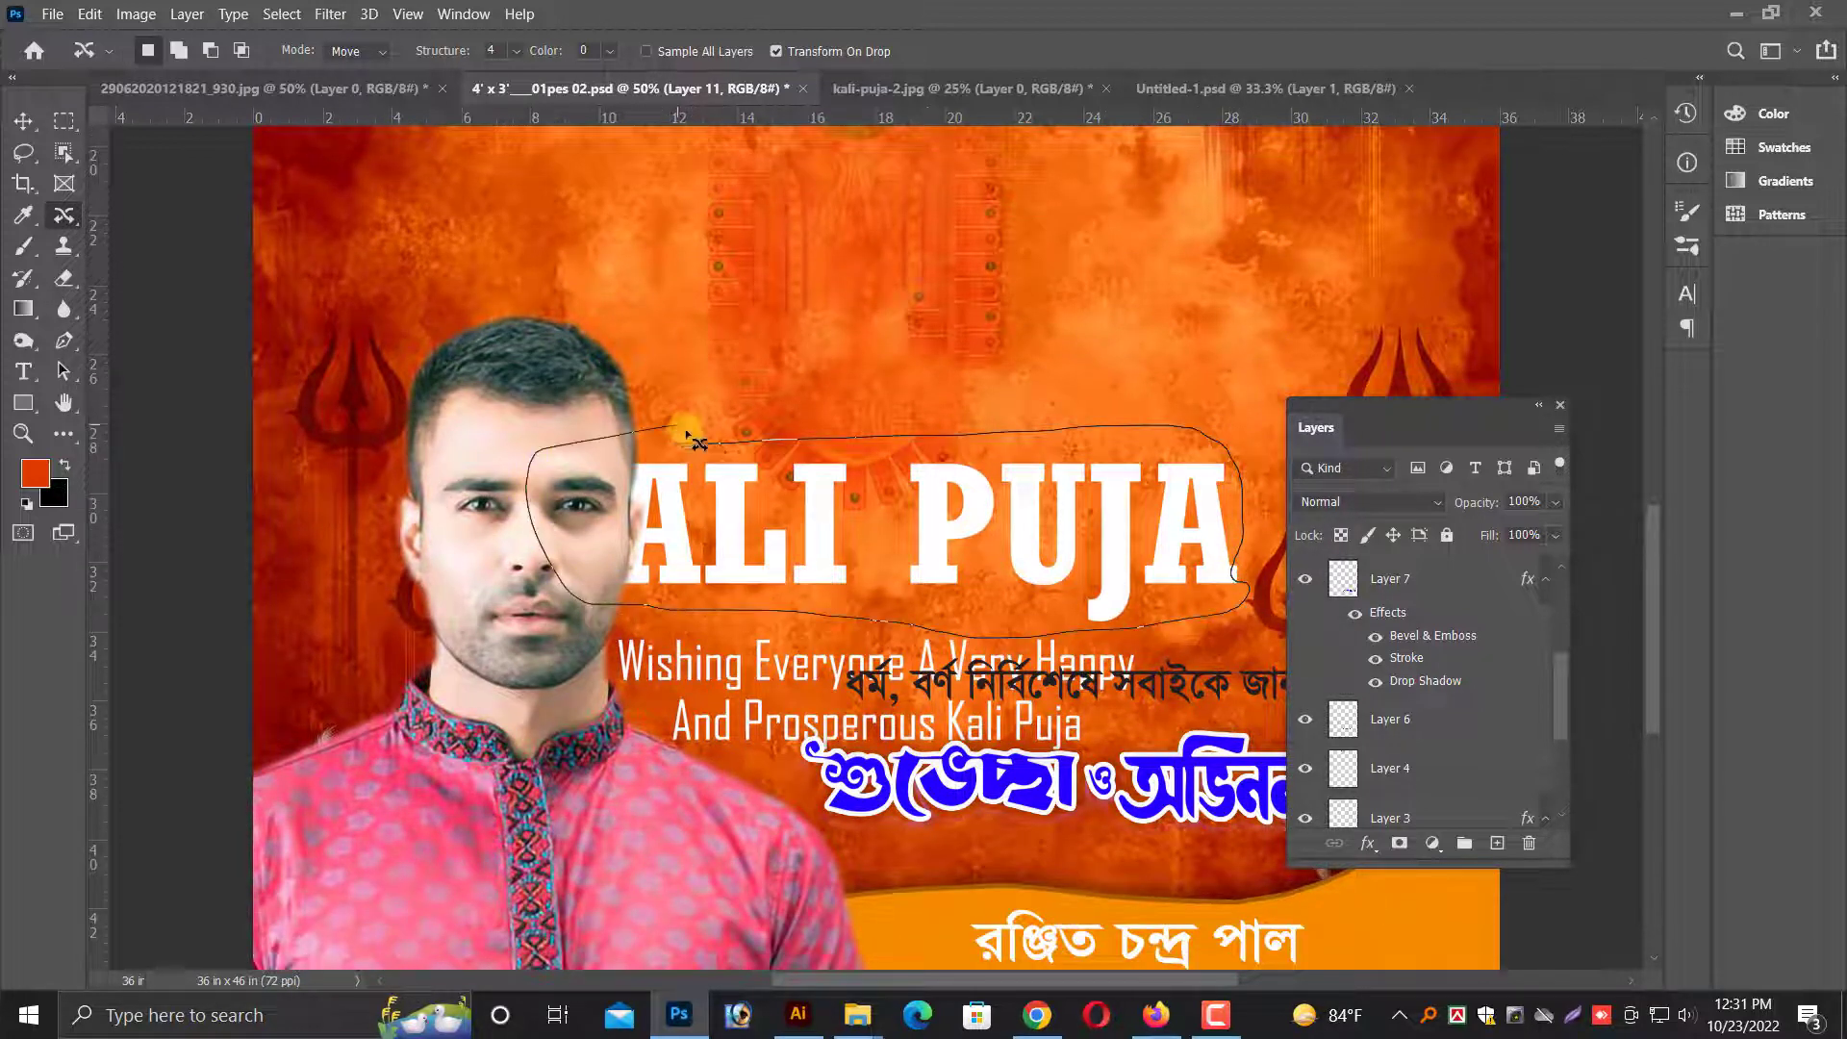
- Erase the 'KALI PUJA' text the same way with a feathered Content-Aware fill
{"action": "left_click_drag", "start_coordinate": [693, 440], "coordinate": [683, 437]}
{"action": "right_click", "coordinate": [822, 292]}
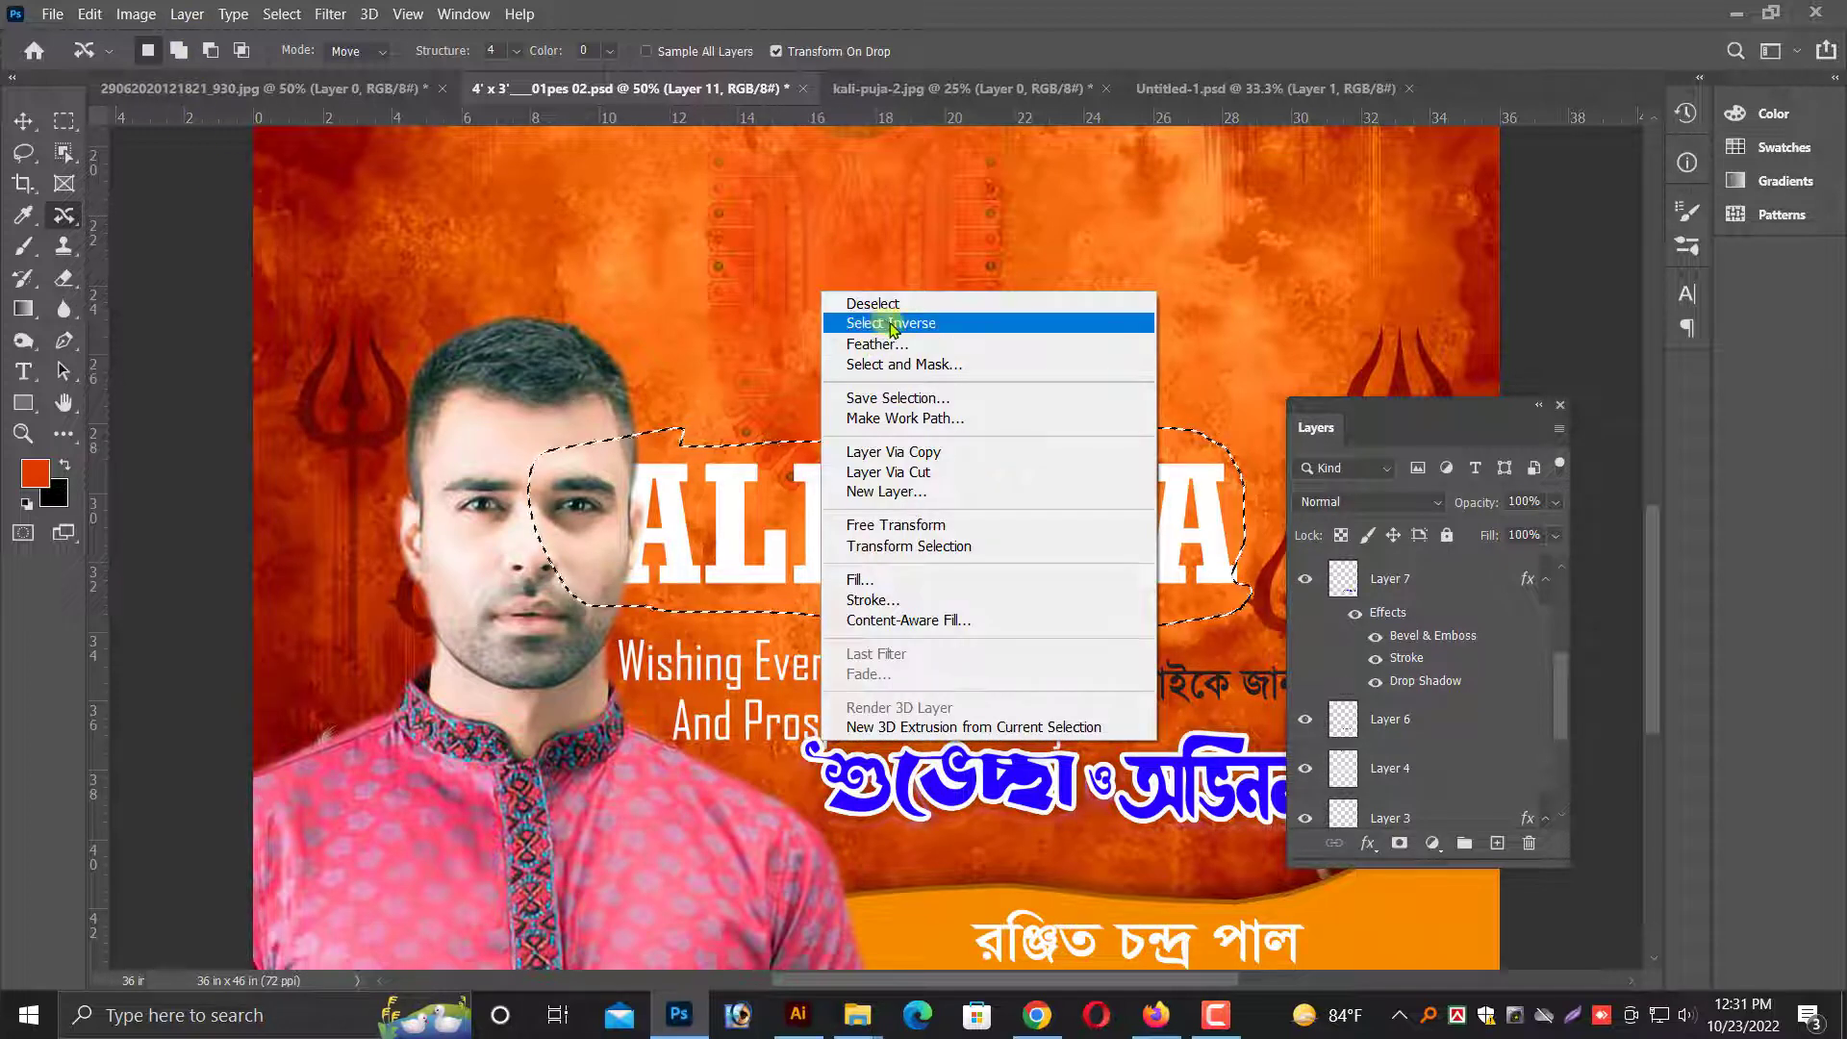
{"action": "left_click", "coordinate": [878, 343]}
{"action": "left_click", "coordinate": [927, 257]}
{"action": "left_click", "coordinate": [90, 14]}
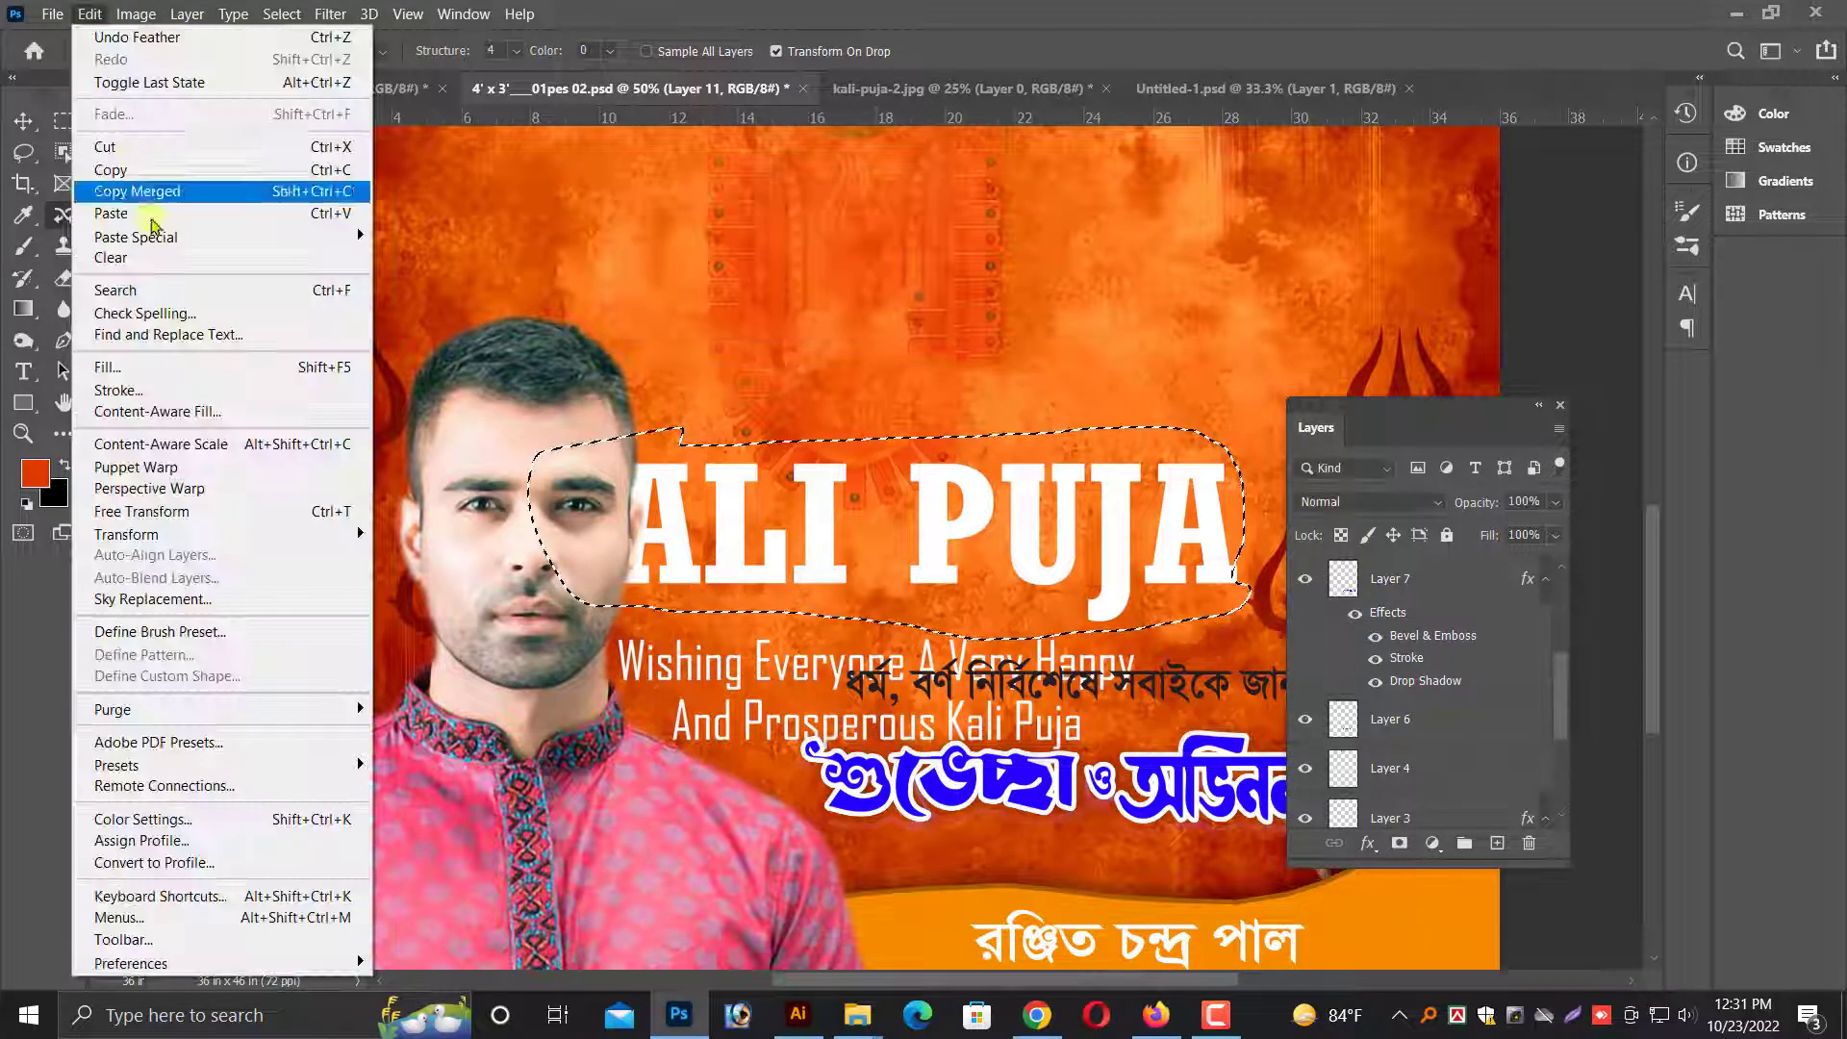
{"action": "left_click", "coordinate": [240, 366]}
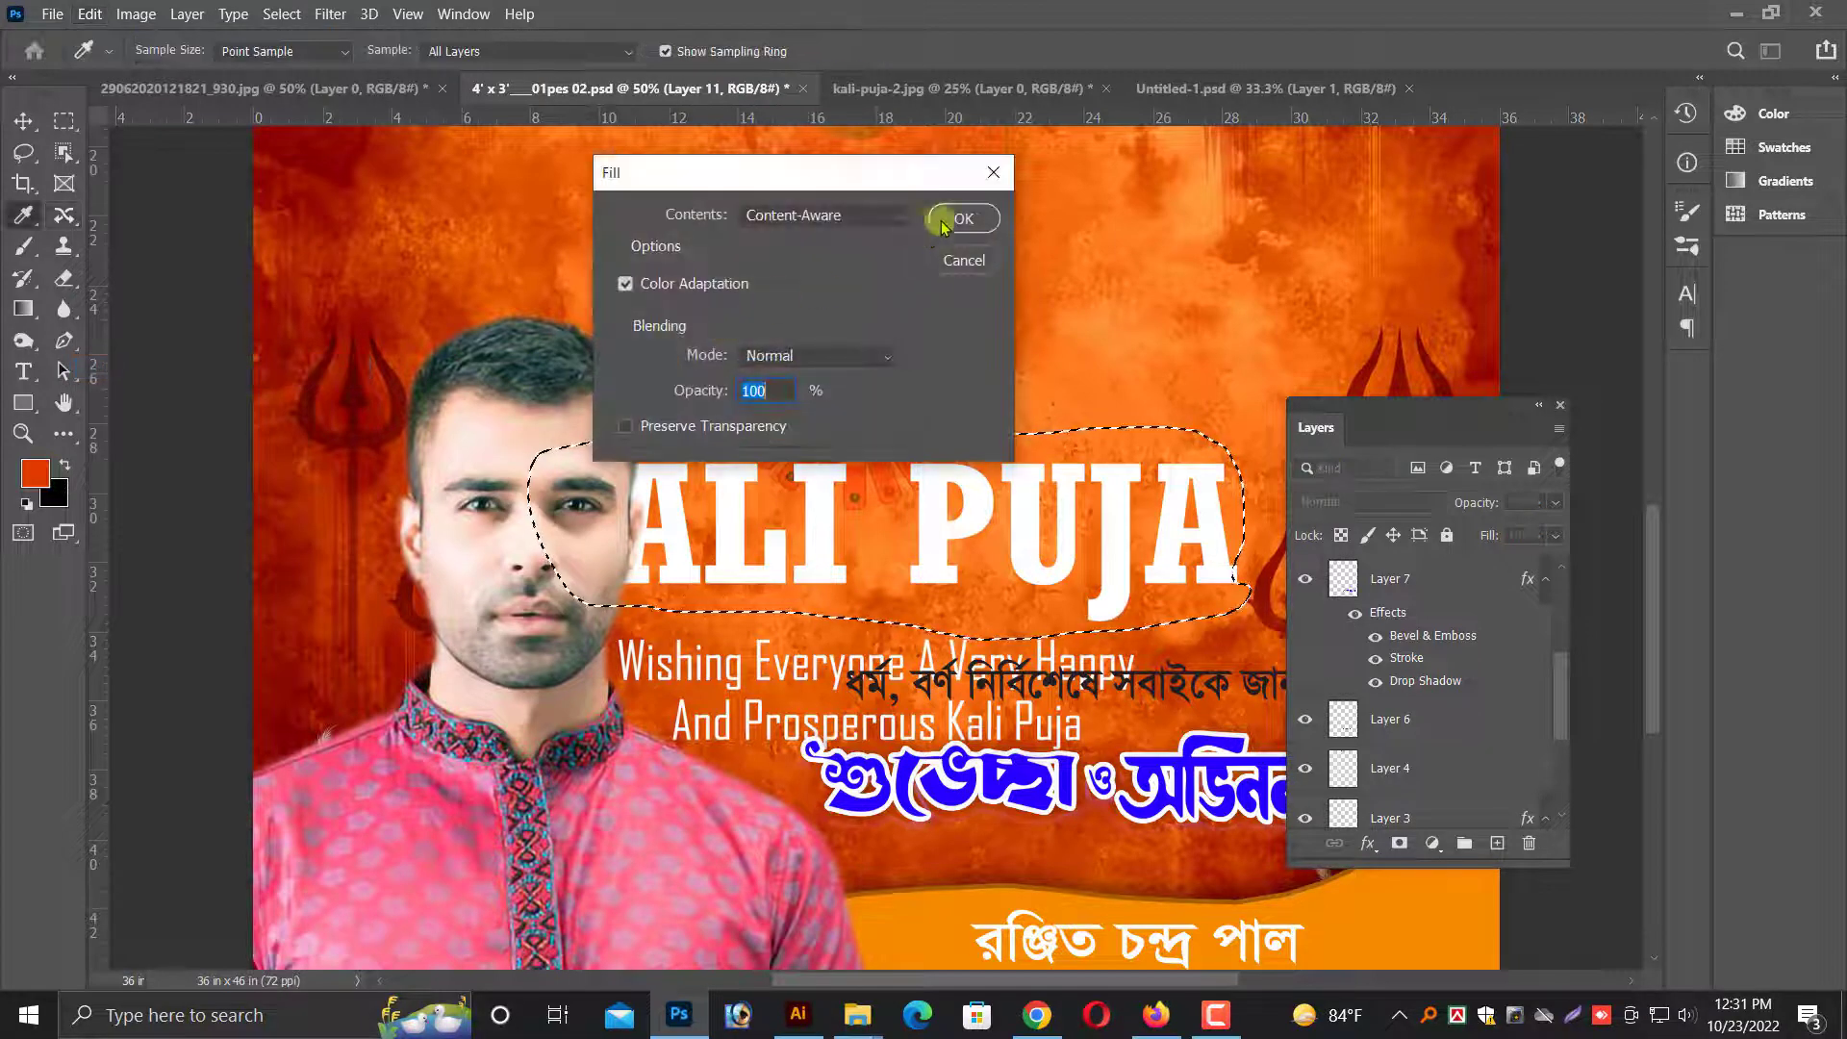
{"action": "left_click", "coordinate": [943, 220]}
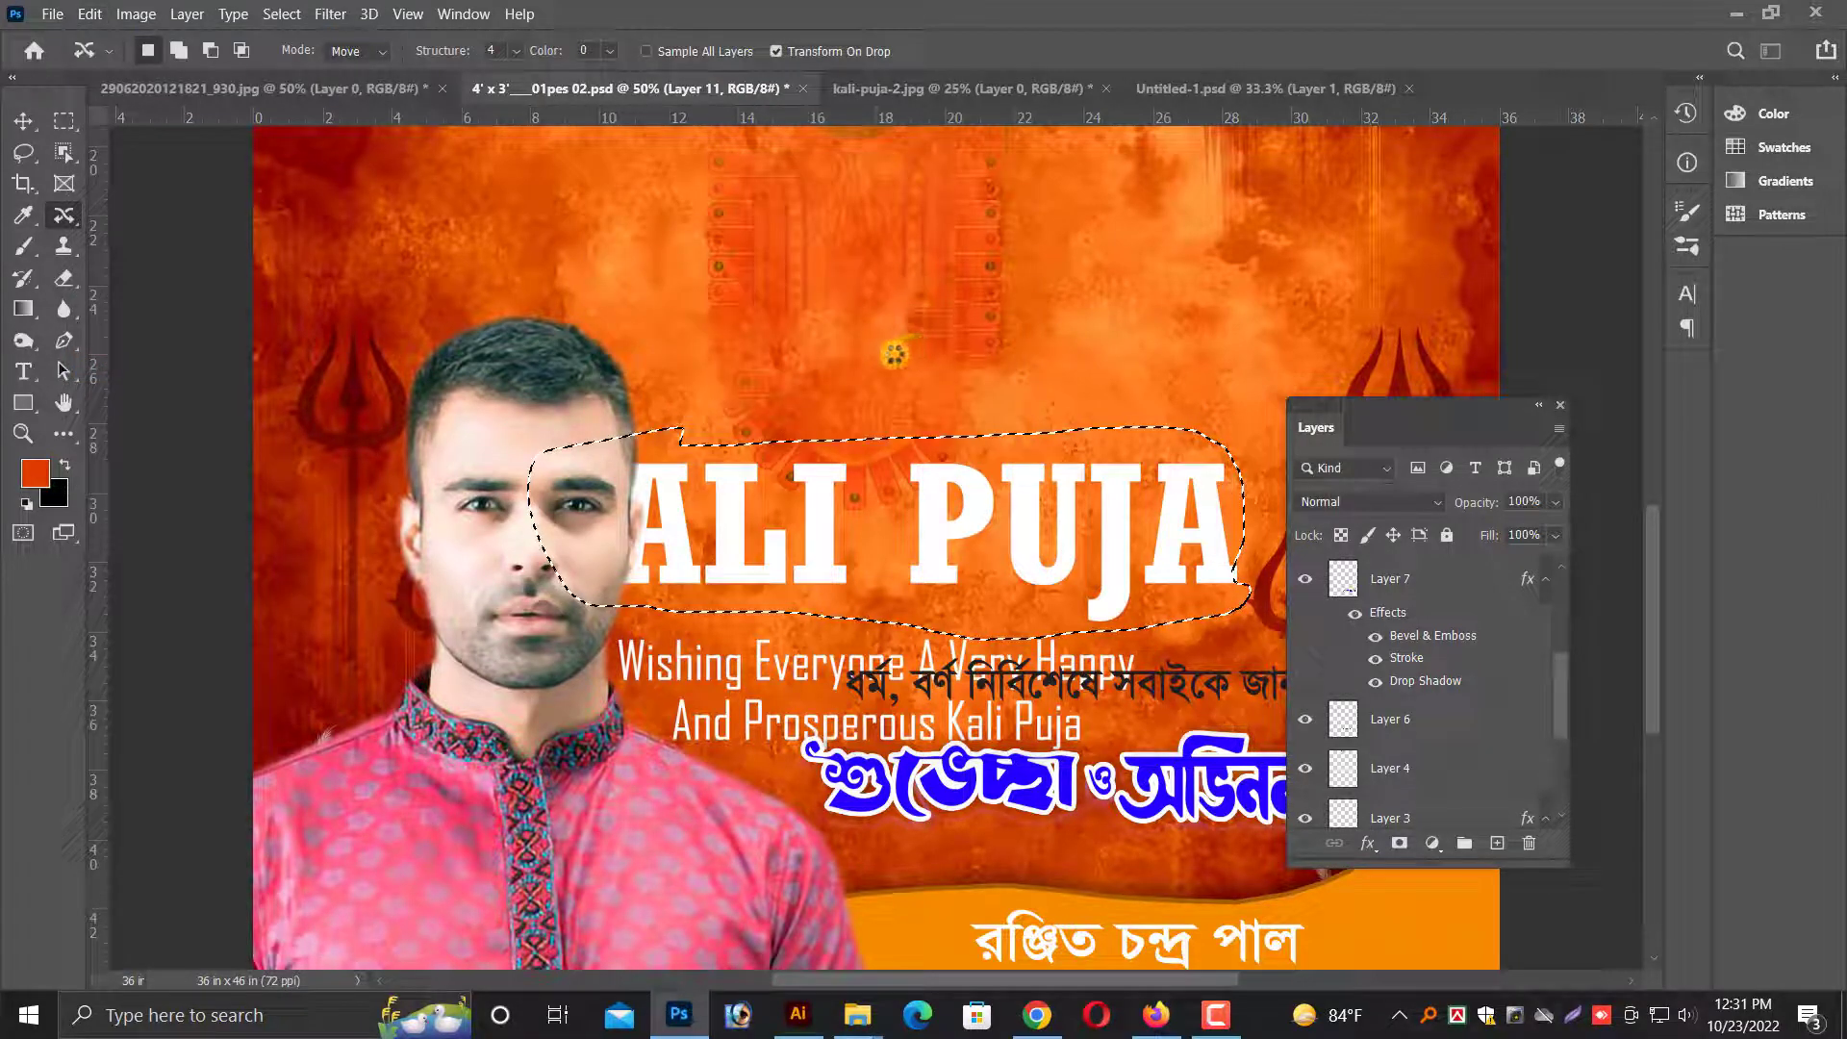
{"action": "key", "text": "ctrl+d"}
{"action": "scroll", "coordinate": [883, 352], "scroll_direction": "down", "scroll_amount": 2}
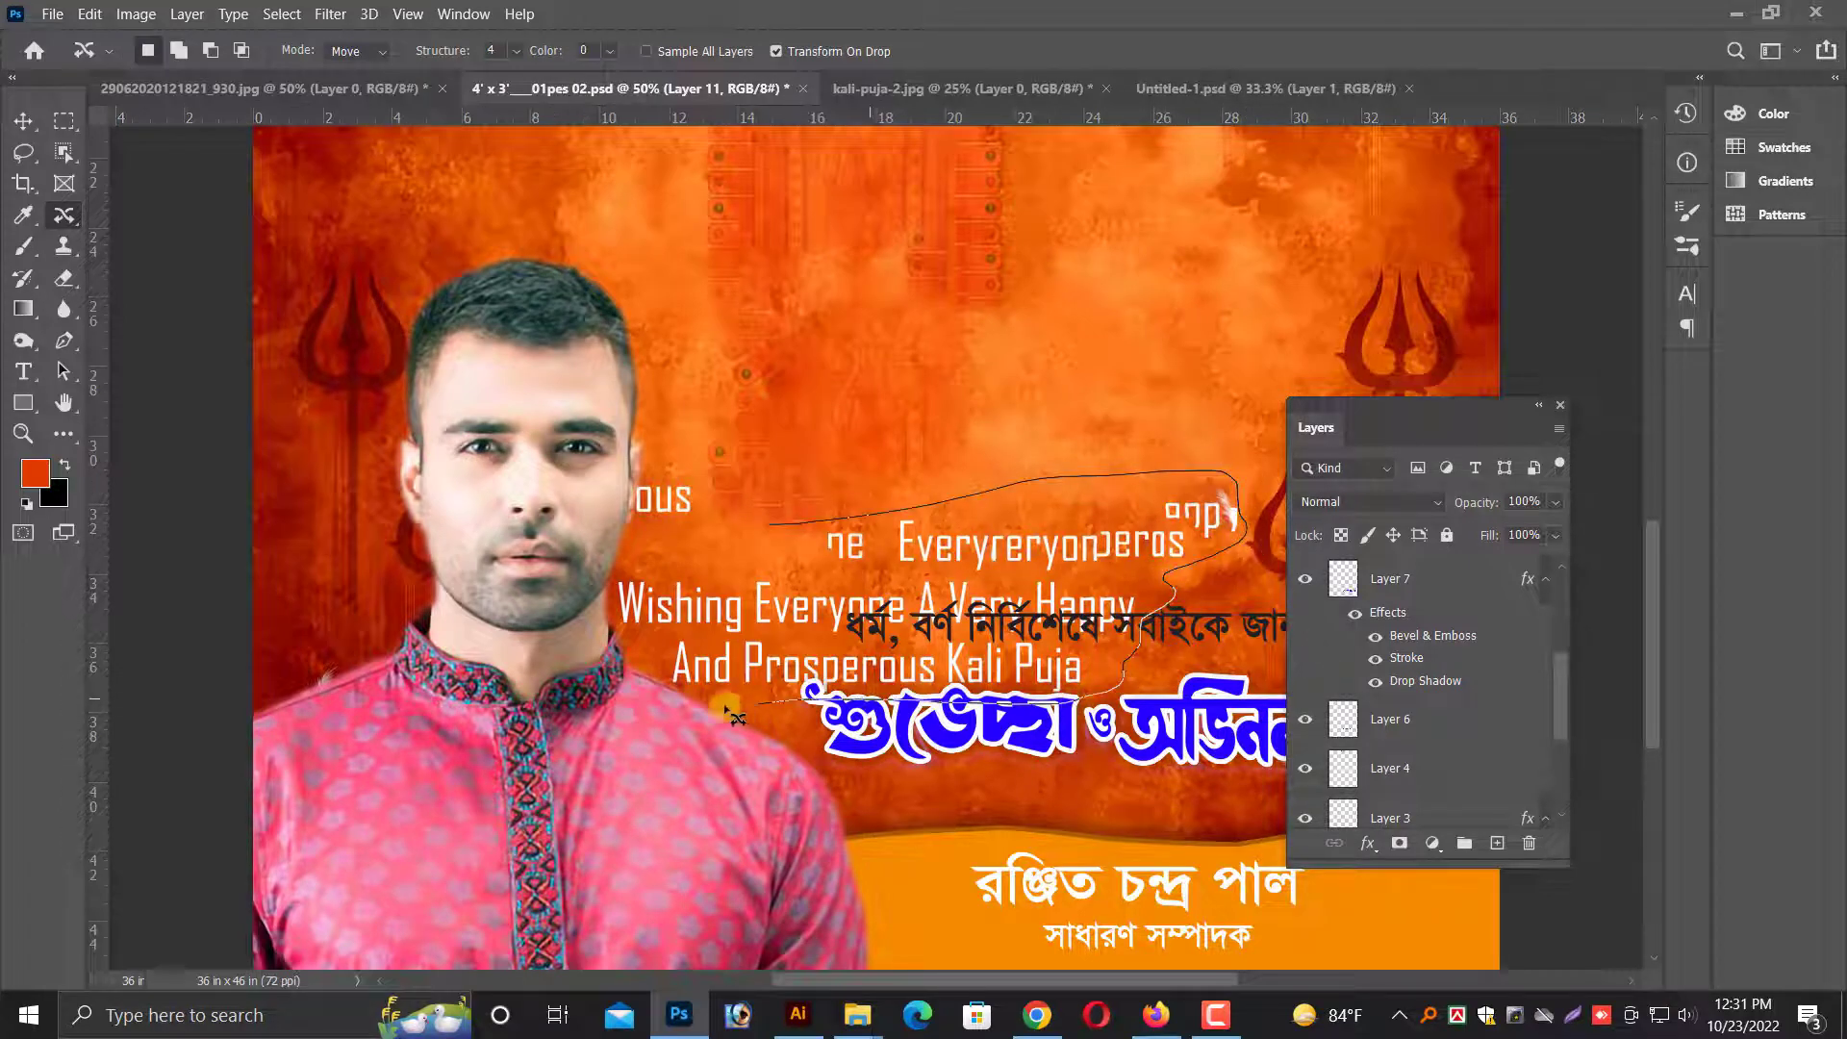
- Clear the English greeting lines with a feathered Content-Aware fill and deselect
{"action": "right_click", "coordinate": [852, 332]}
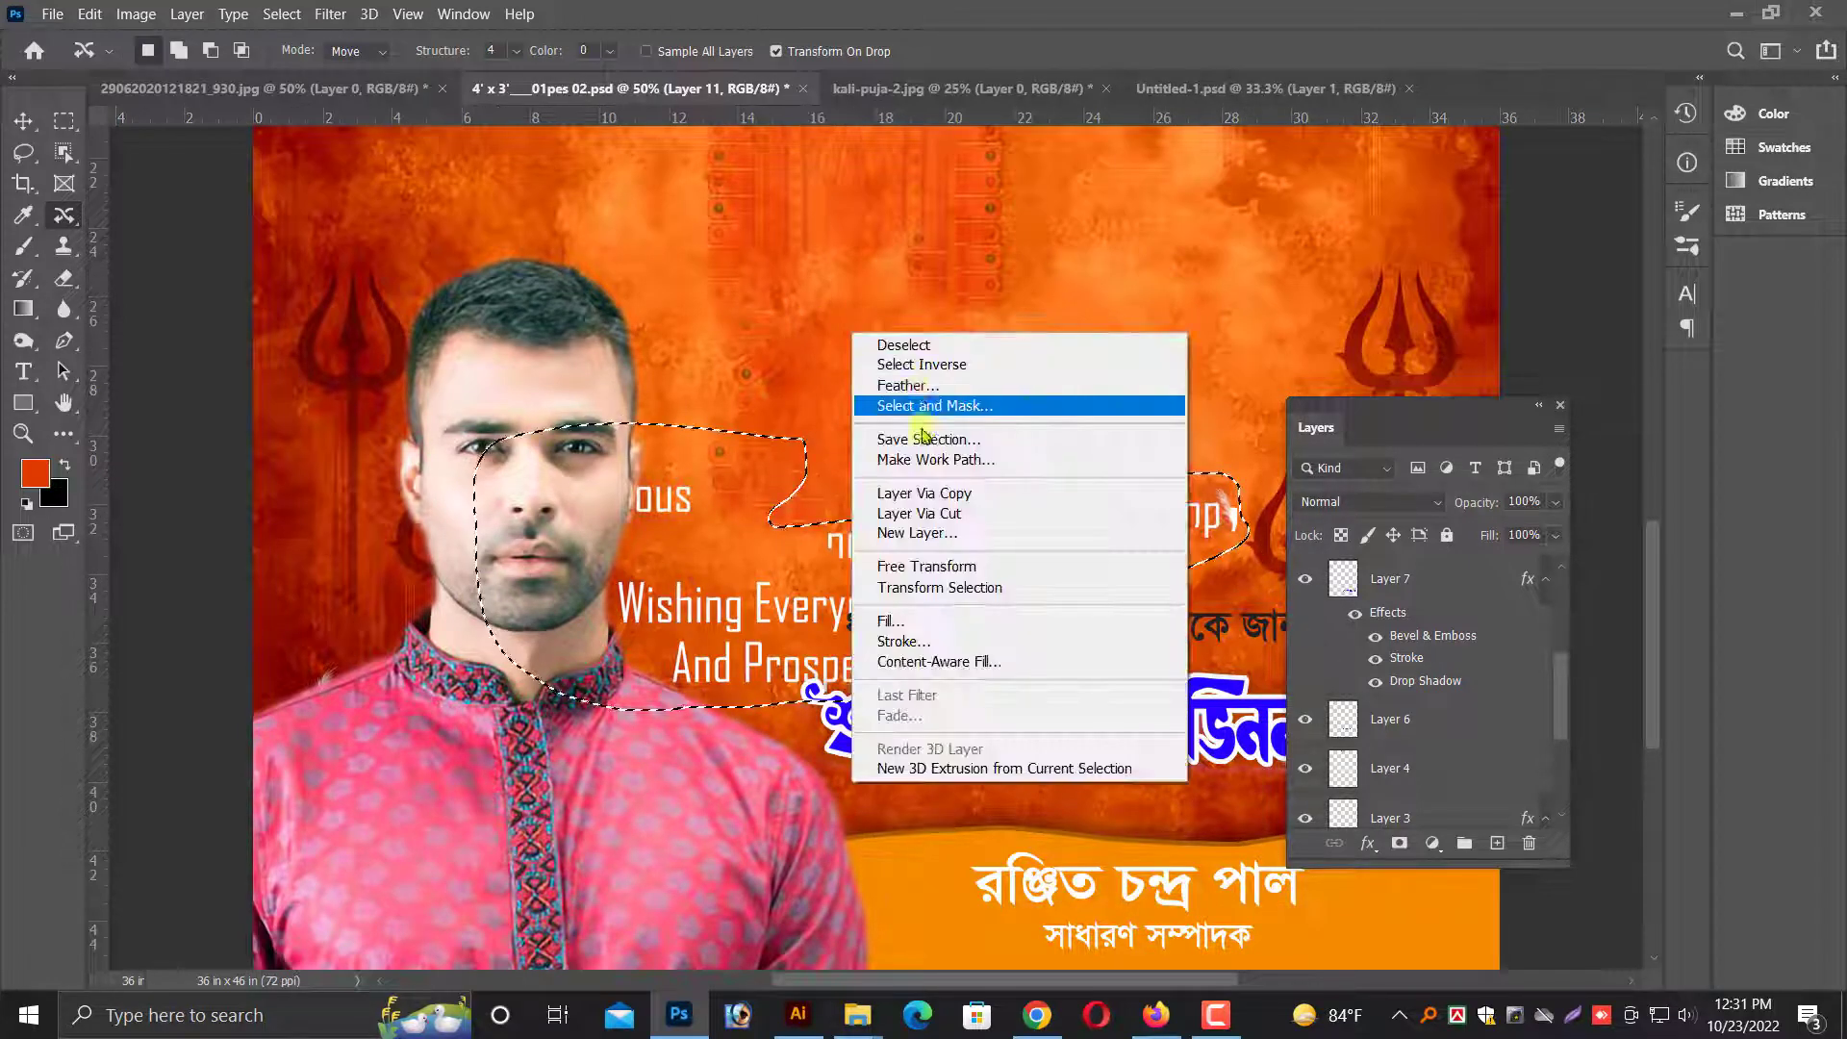
{"action": "left_click", "coordinate": [885, 389]}
{"action": "left_click", "coordinate": [925, 260]}
{"action": "left_click", "coordinate": [91, 17]}
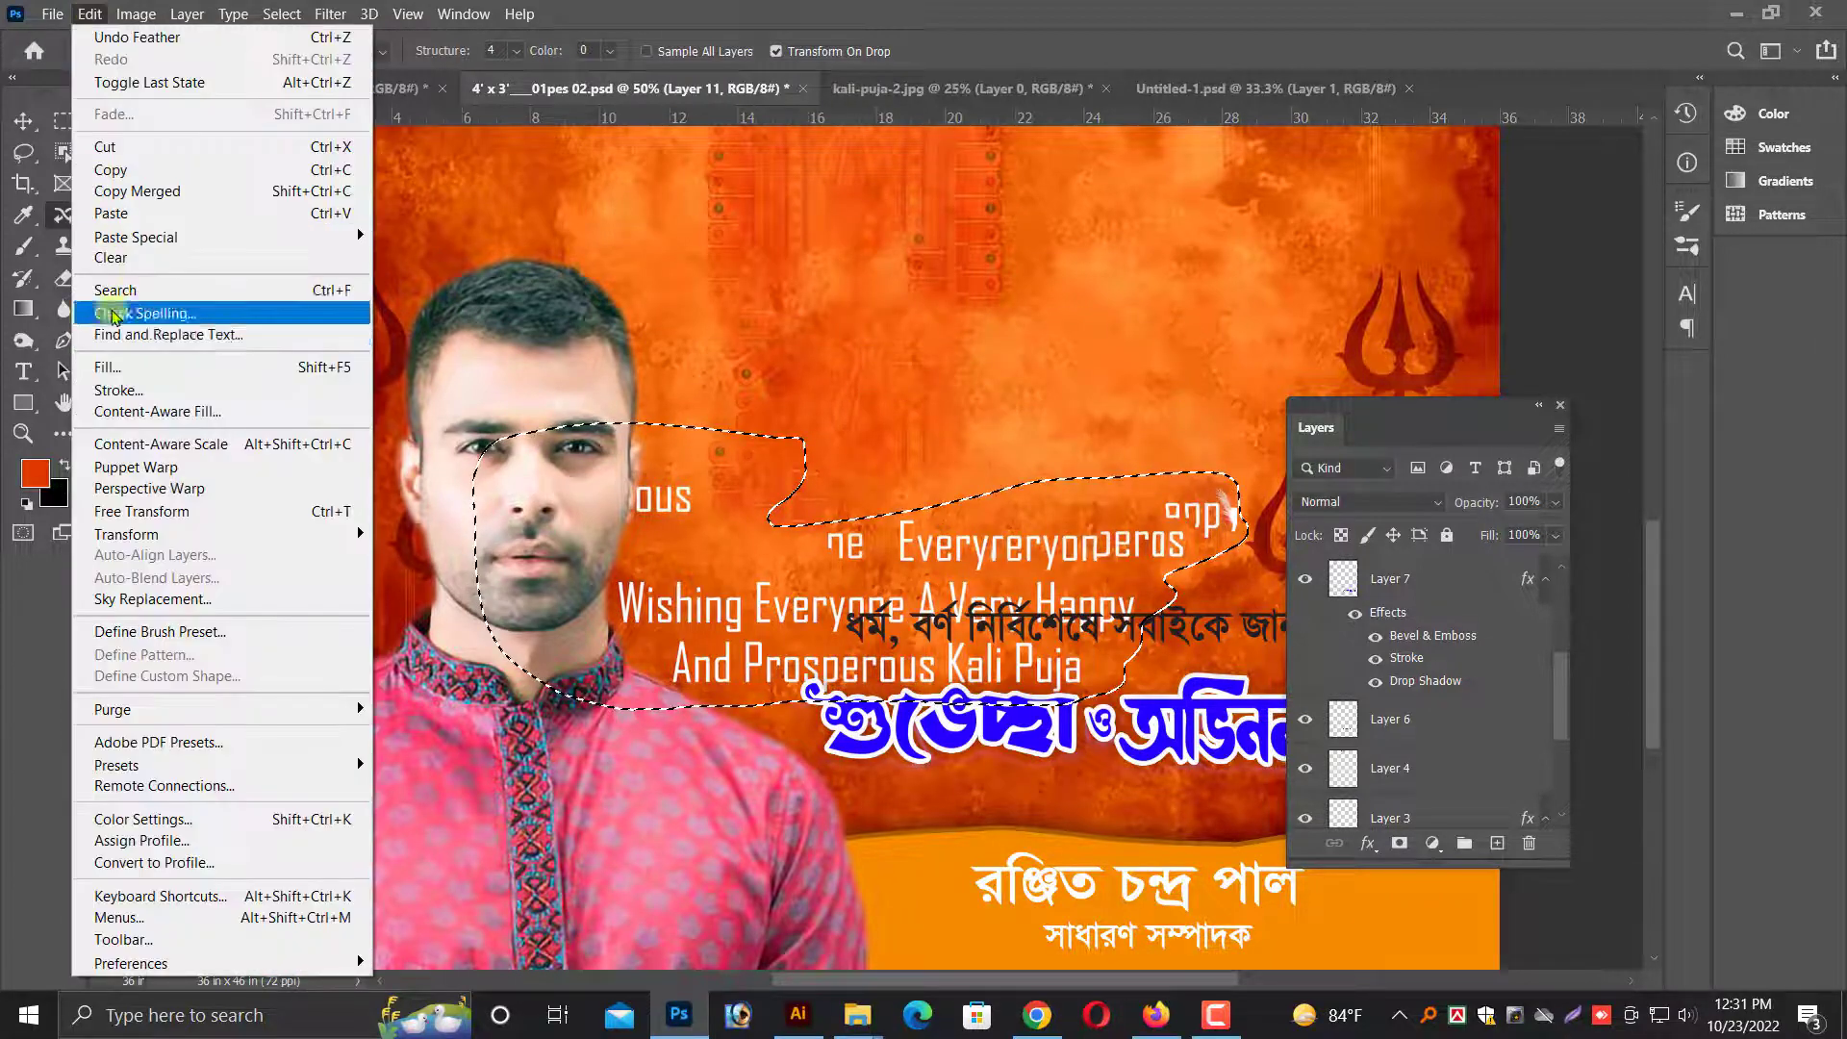
{"action": "left_click", "coordinate": [288, 368]}
{"action": "left_click", "coordinate": [958, 223]}
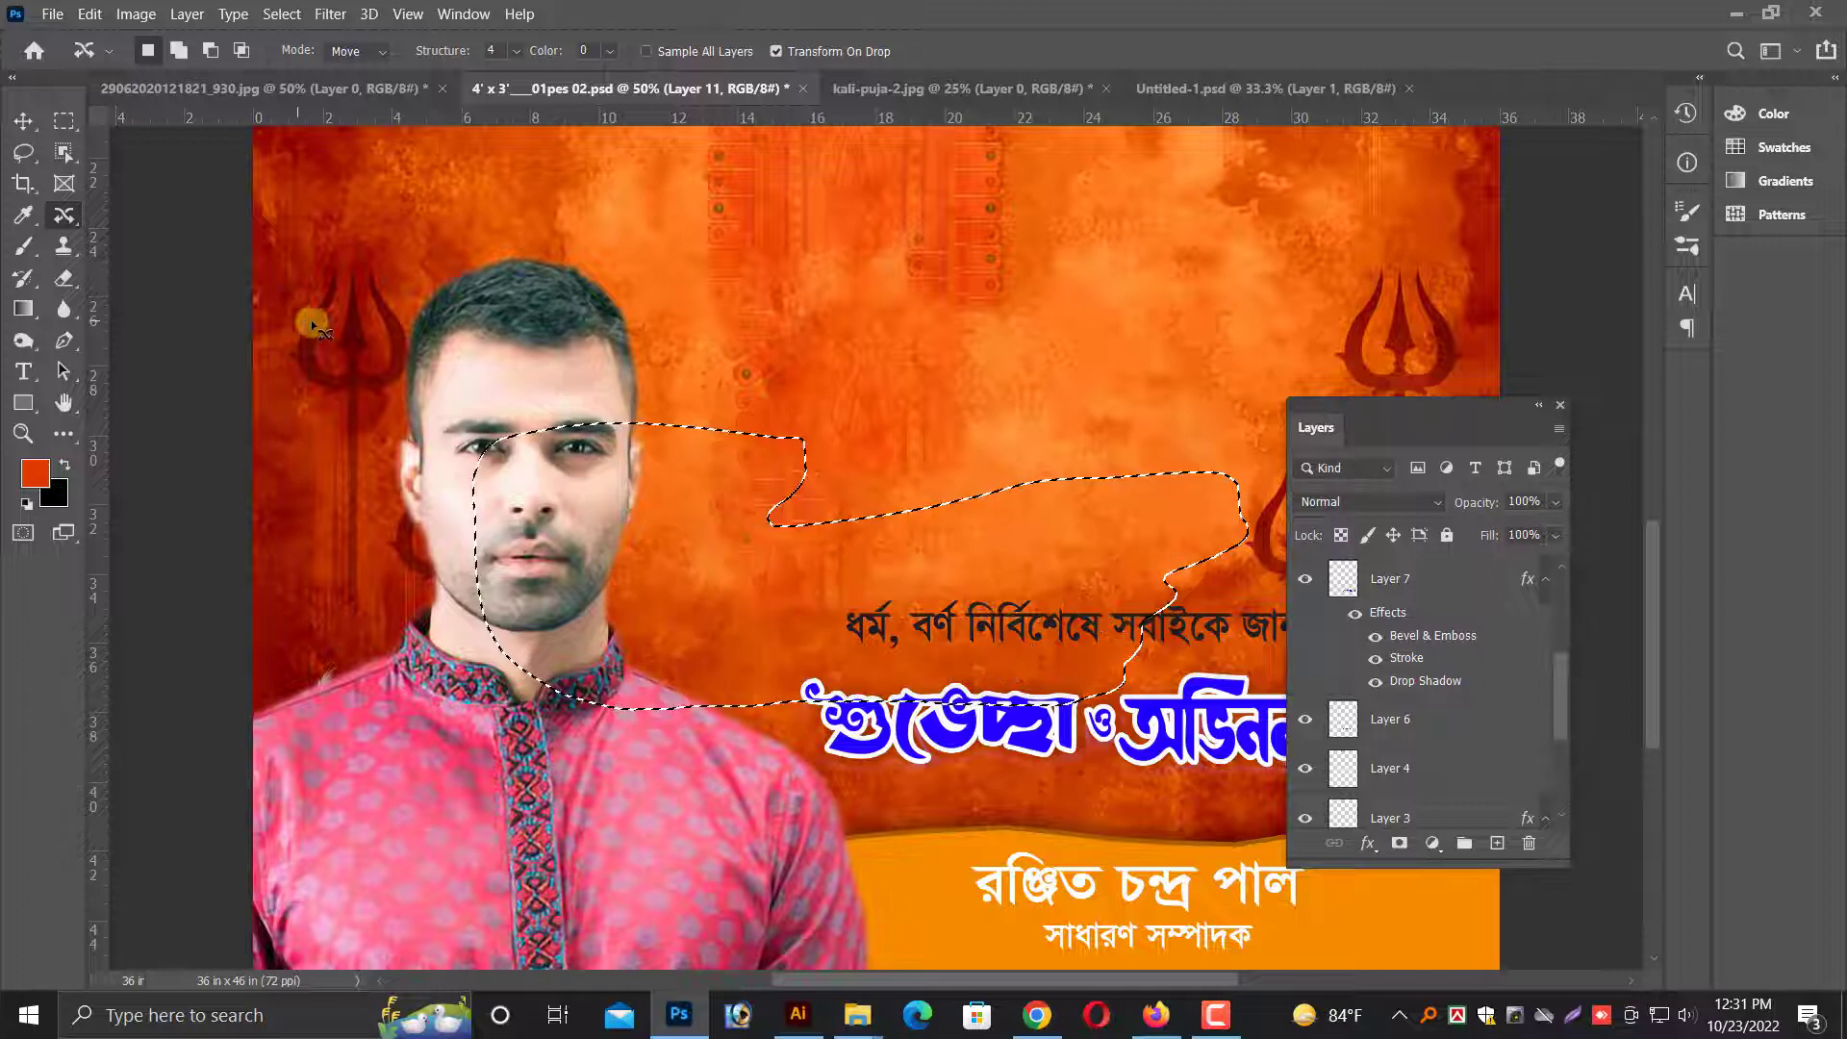
{"action": "key", "text": "ctrl+d"}
{"action": "key", "text": "v"}
{"action": "scroll", "coordinate": [892, 447], "scroll_direction": "up", "scroll_amount": 1}
{"action": "scroll", "coordinate": [892, 447], "scroll_direction": "up", "scroll_amount": 1}
- Move the Bengali title layer lower and fill its lettering with black
{"action": "scroll", "coordinate": [892, 447], "scroll_direction": "down", "scroll_amount": 1}
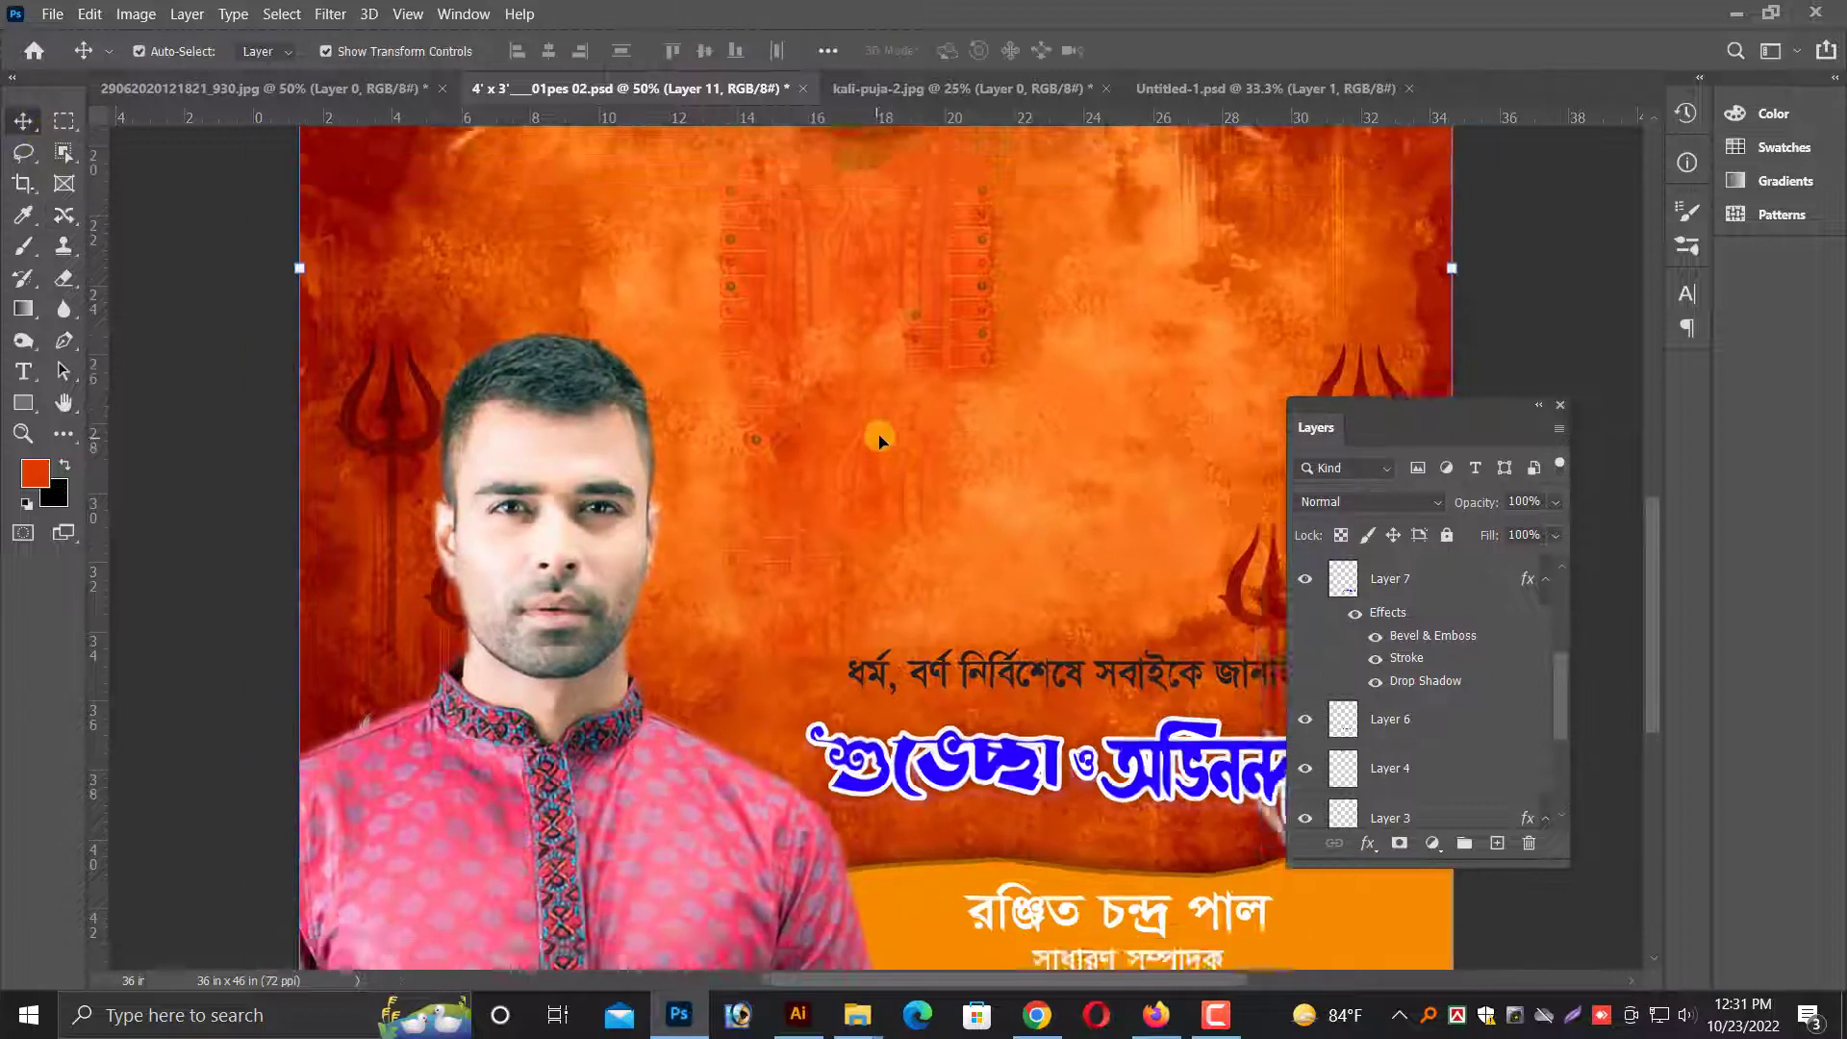
{"action": "scroll", "coordinate": [962, 443], "scroll_direction": "up", "scroll_amount": 5}
{"action": "right_click", "coordinate": [991, 441]}
{"action": "left_click", "coordinate": [1018, 450]}
{"action": "mouse_move", "coordinate": [1017, 450]}
{"action": "left_mouse_down"}
{"action": "mouse_move", "coordinate": [937, 666]}
{"action": "mouse_move", "coordinate": [925, 642]}
{"action": "left_mouse_up"}
{"action": "scroll", "coordinate": [886, 642], "scroll_direction": "down", "scroll_amount": 1}
{"action": "scroll", "coordinate": [886, 641], "scroll_direction": "up", "scroll_amount": 1}
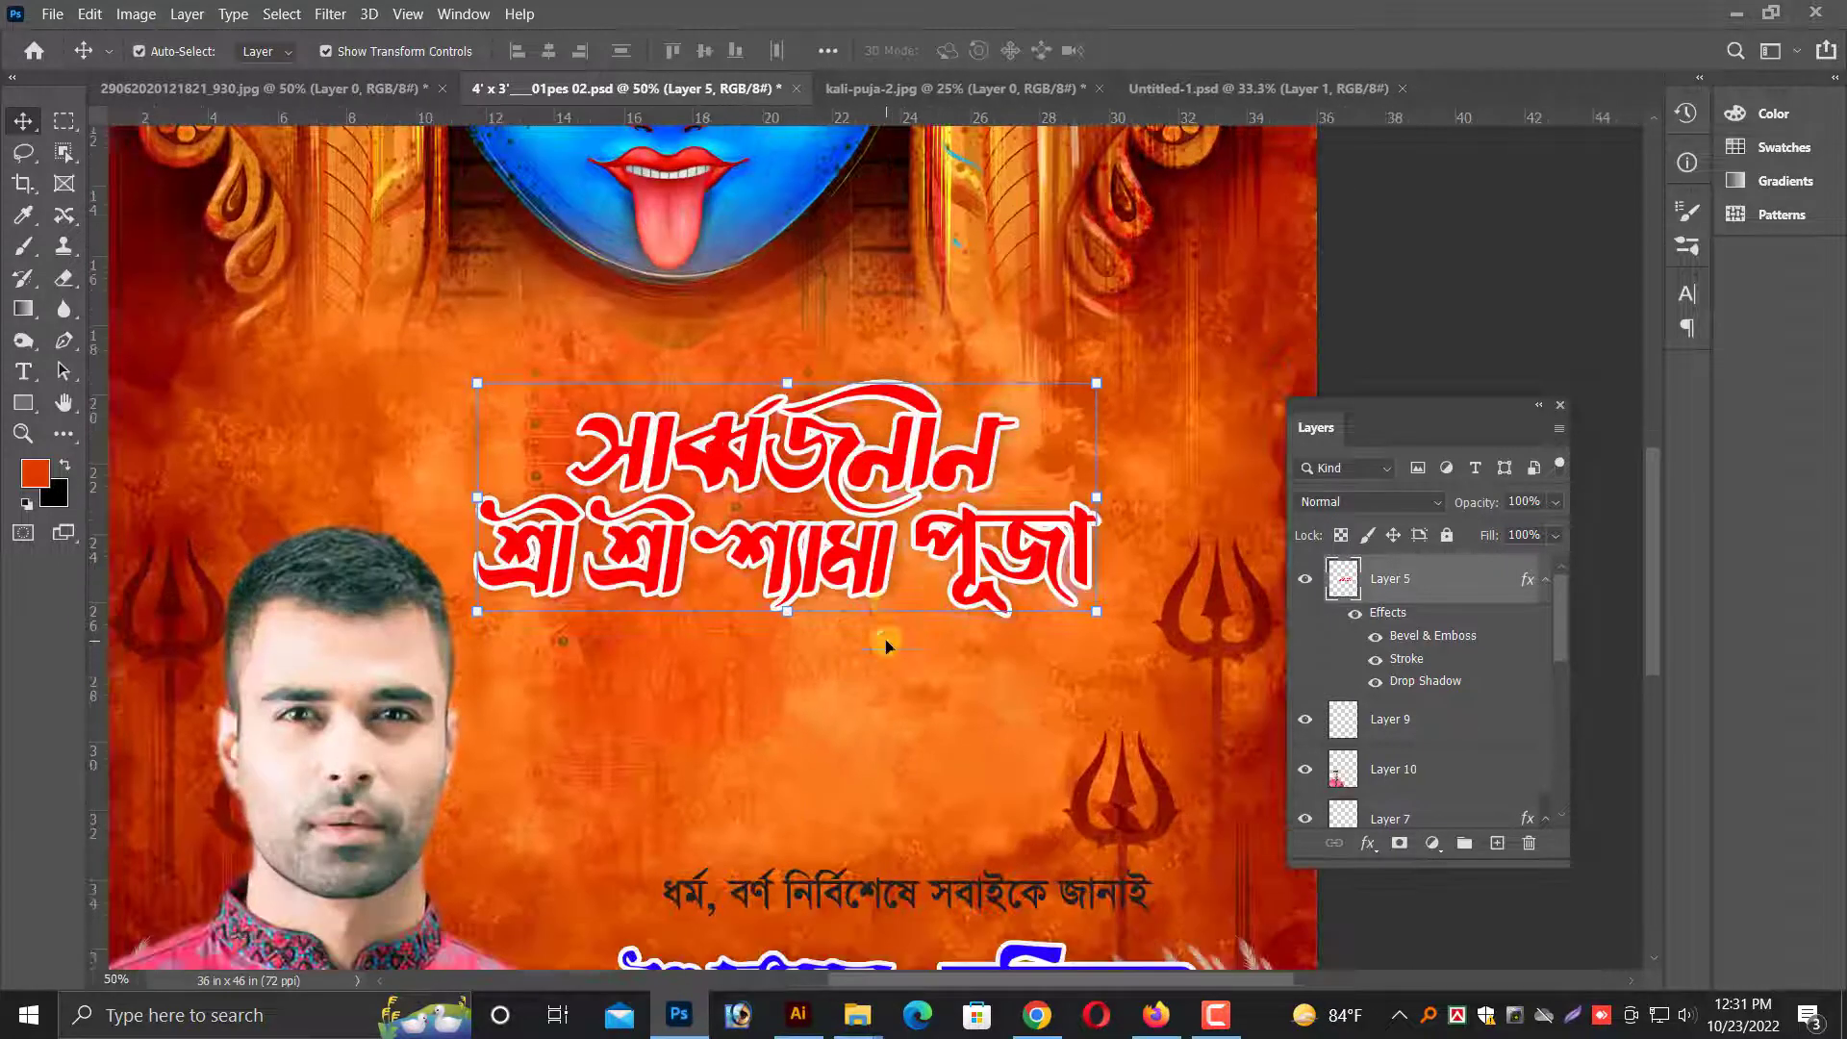
{"action": "scroll", "coordinate": [886, 641], "scroll_direction": "down", "scroll_amount": 1}
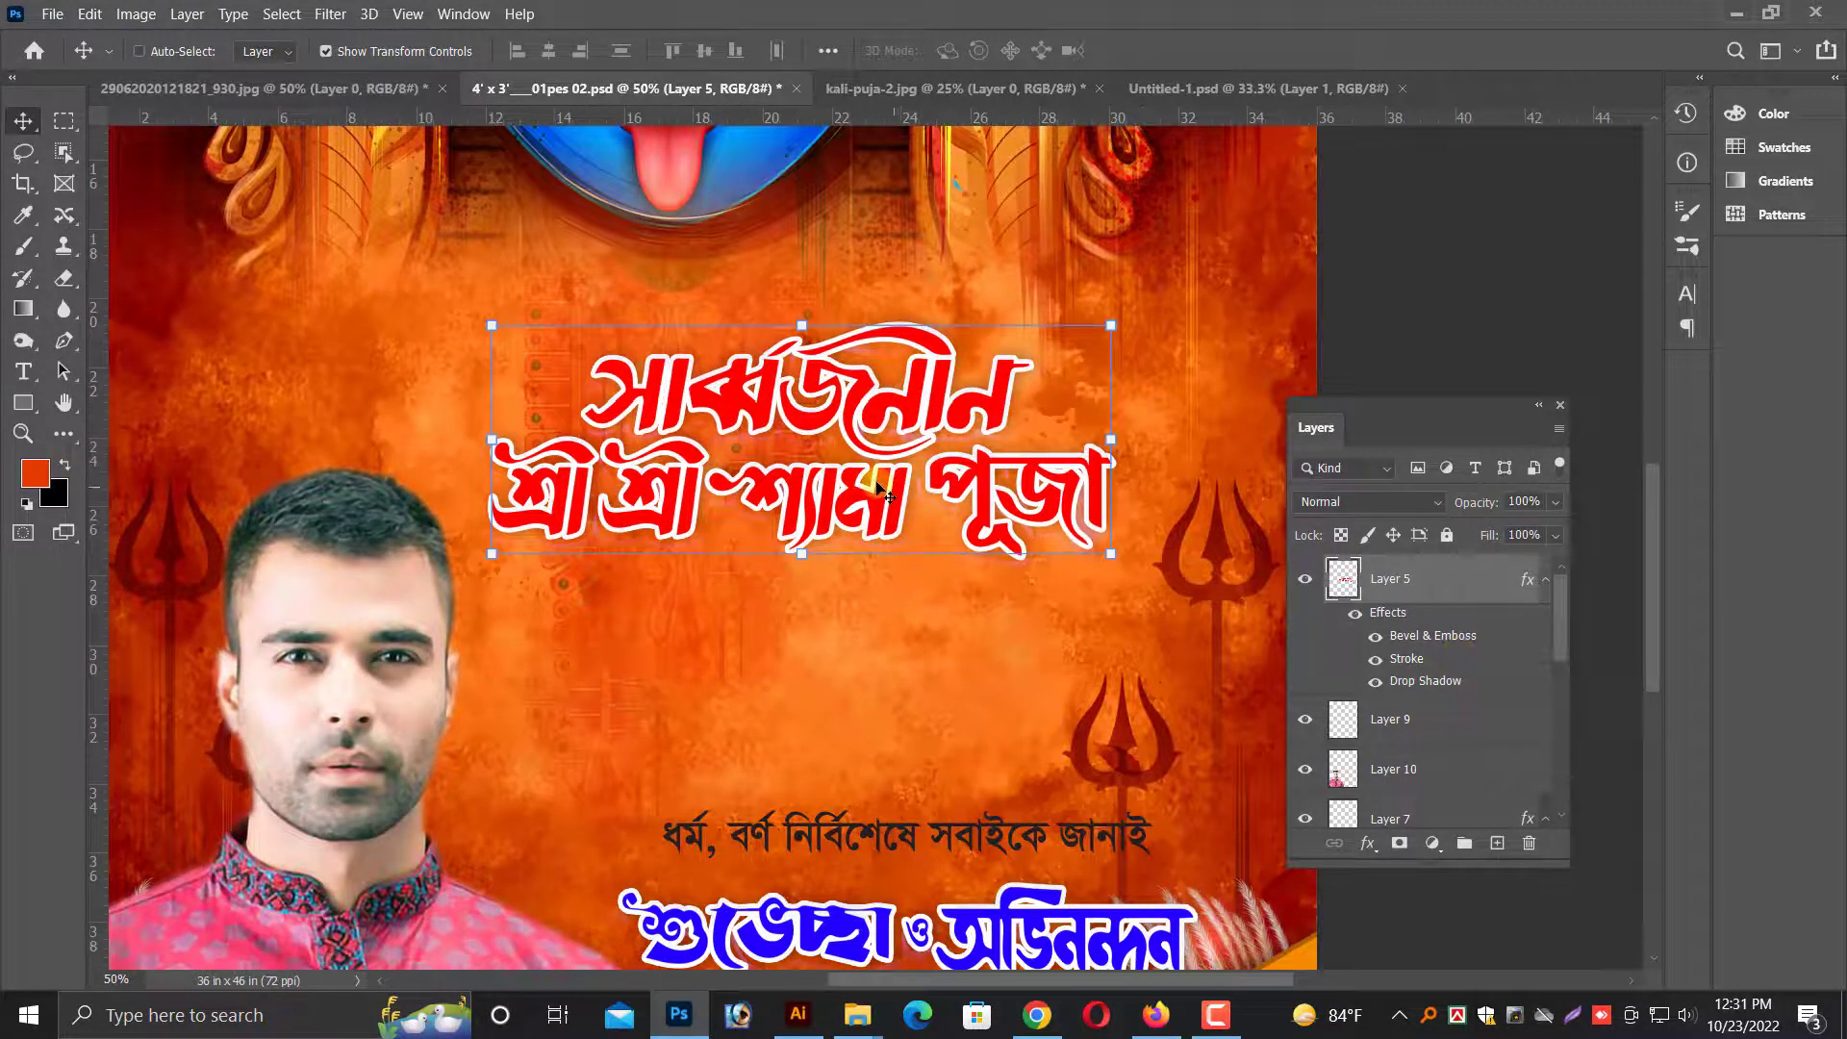
{"action": "scroll", "coordinate": [883, 492], "scroll_direction": "up", "scroll_amount": 1}
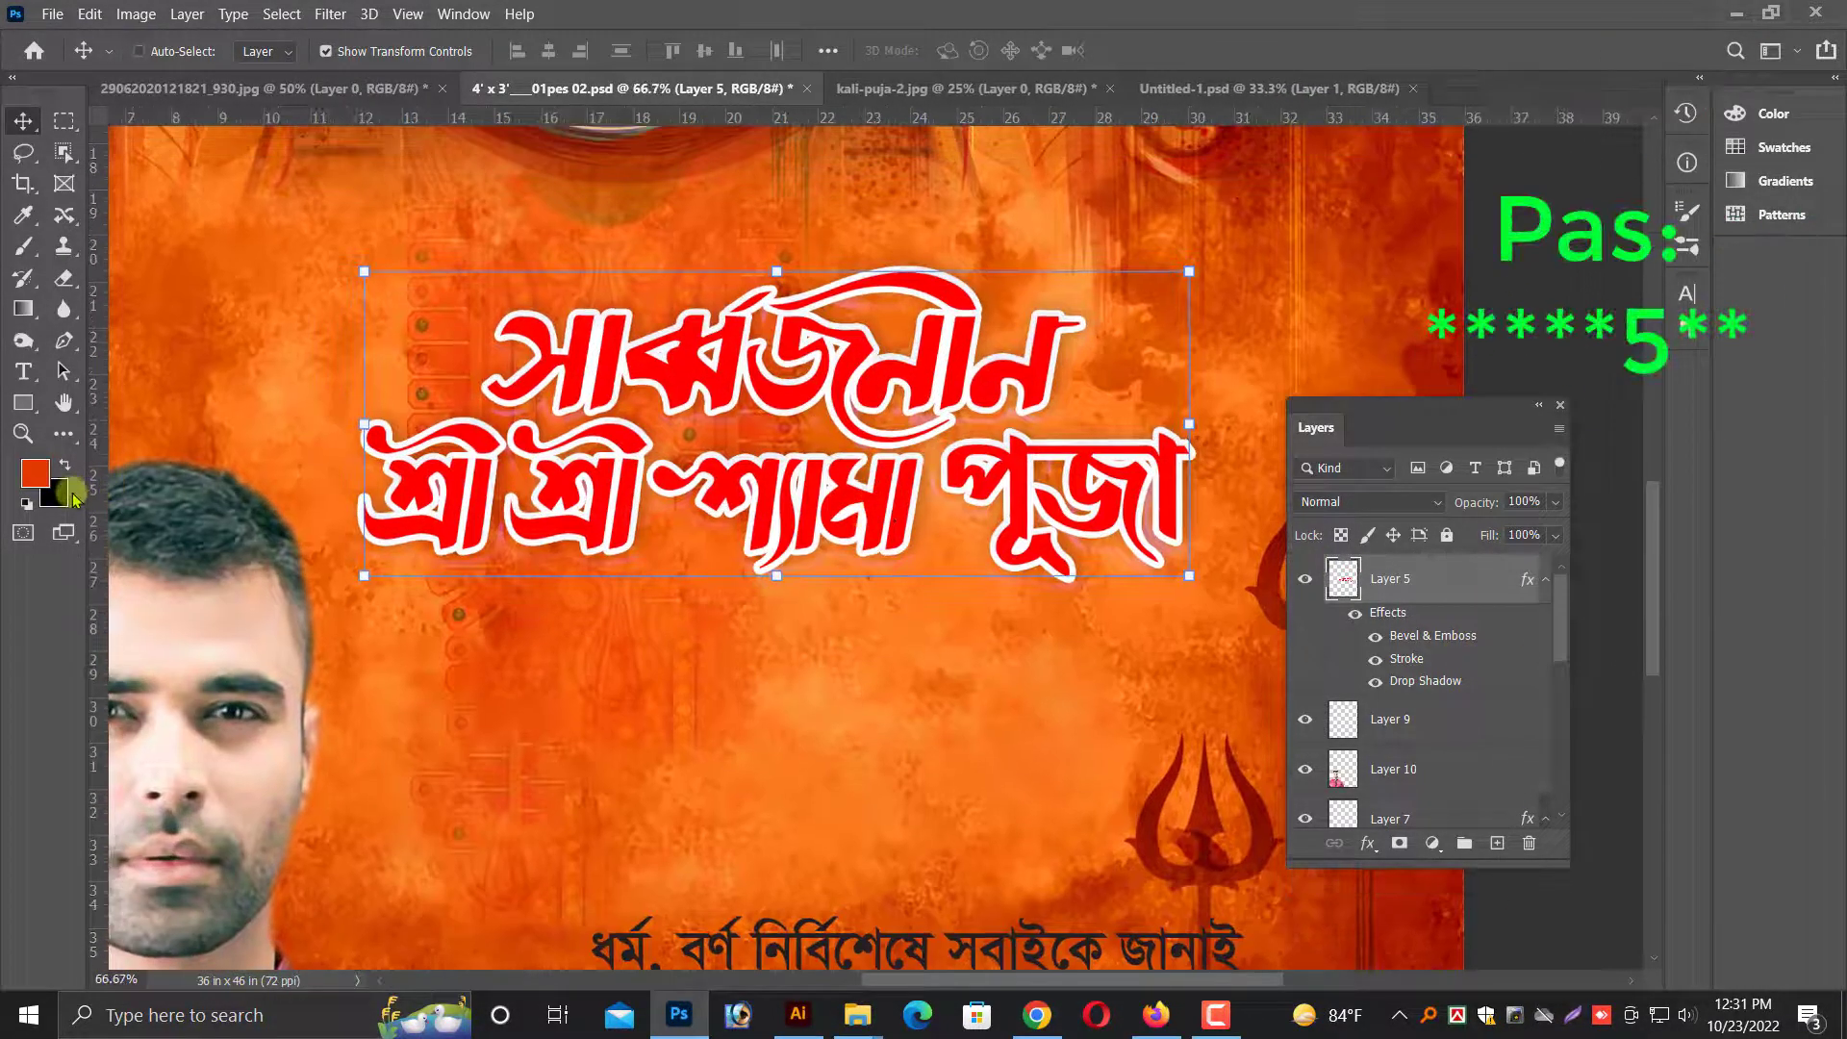
{"action": "key", "text": "ctrl+shift+BackSpace"}
- Move the small Bengali line up beneath the title and stretch it wider
{"action": "scroll", "coordinate": [591, 751], "scroll_direction": "down", "scroll_amount": 1}
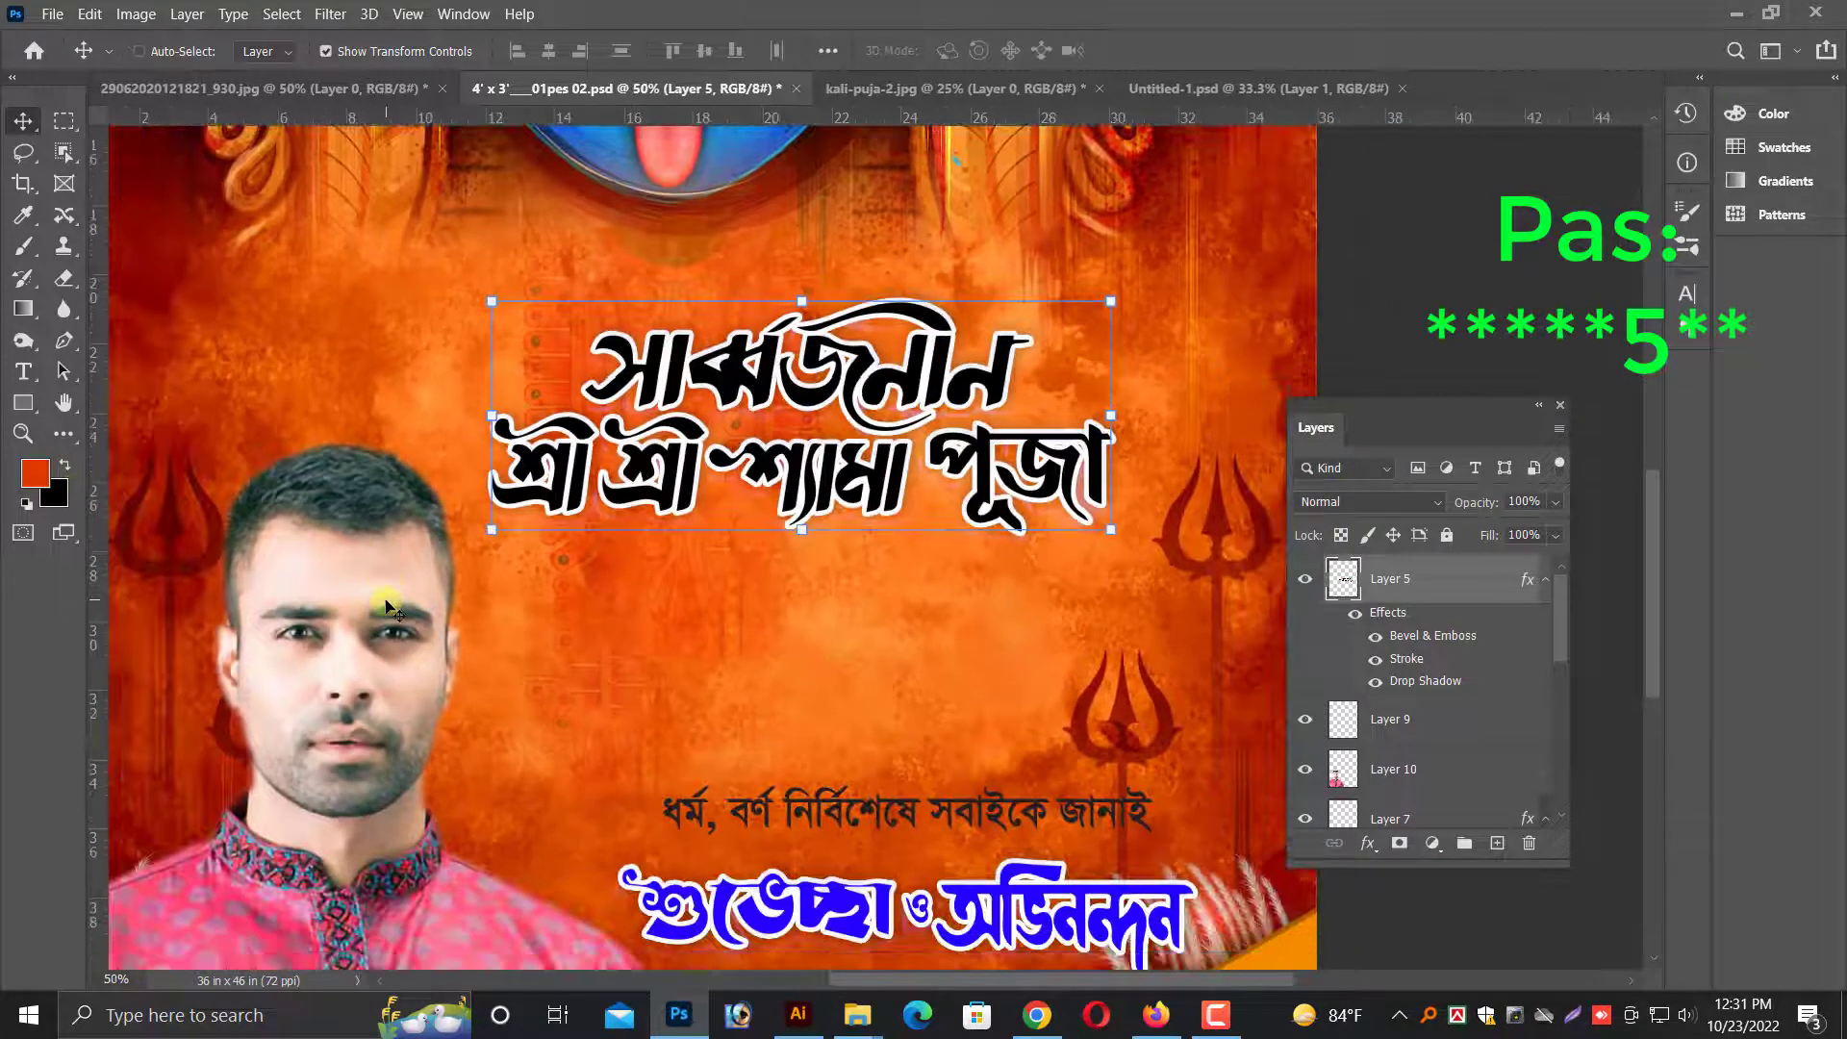
{"action": "scroll", "coordinate": [592, 751], "scroll_direction": "down", "scroll_amount": 1}
{"action": "right_click", "coordinate": [899, 816]}
{"action": "left_click", "coordinate": [924, 827]}
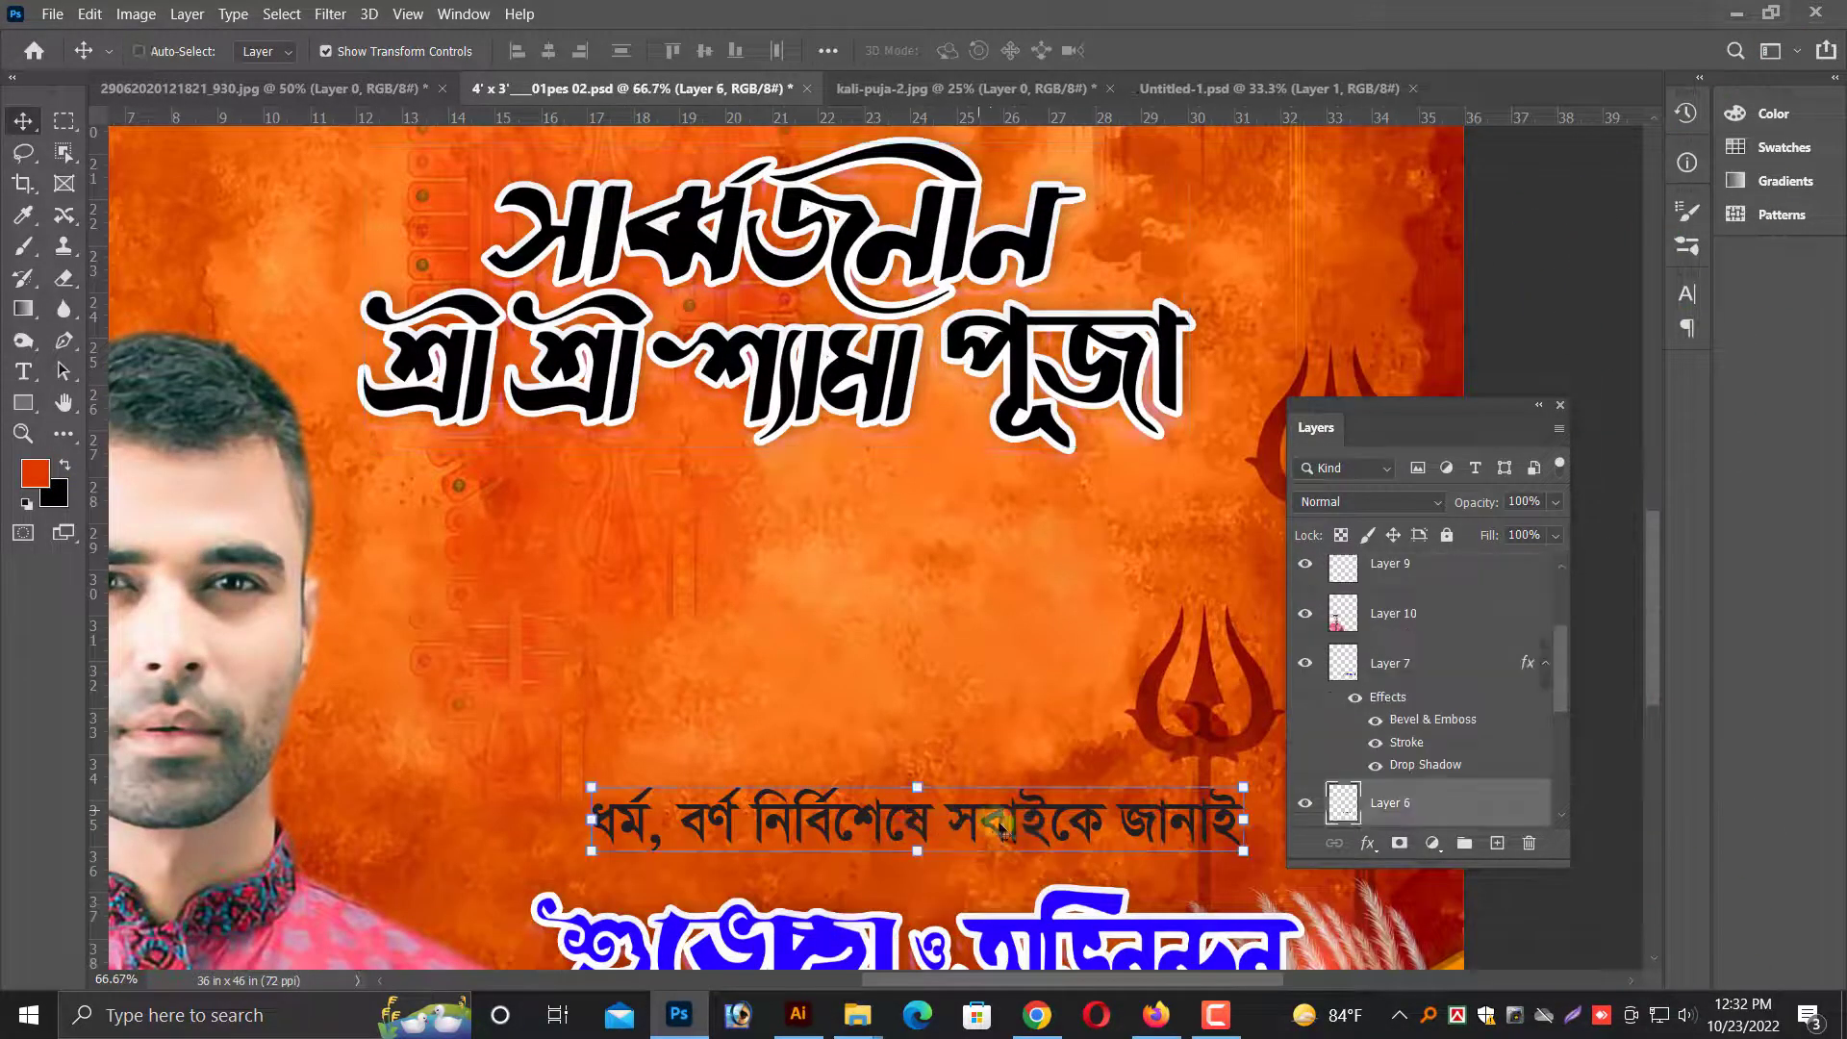
{"action": "mouse_move", "coordinate": [923, 828]}
{"action": "left_mouse_down"}
{"action": "mouse_move", "coordinate": [796, 531]}
{"action": "mouse_move", "coordinate": [921, 524]}
{"action": "left_mouse_up"}
{"action": "scroll", "coordinate": [1013, 733], "scroll_direction": "down", "scroll_amount": 3}
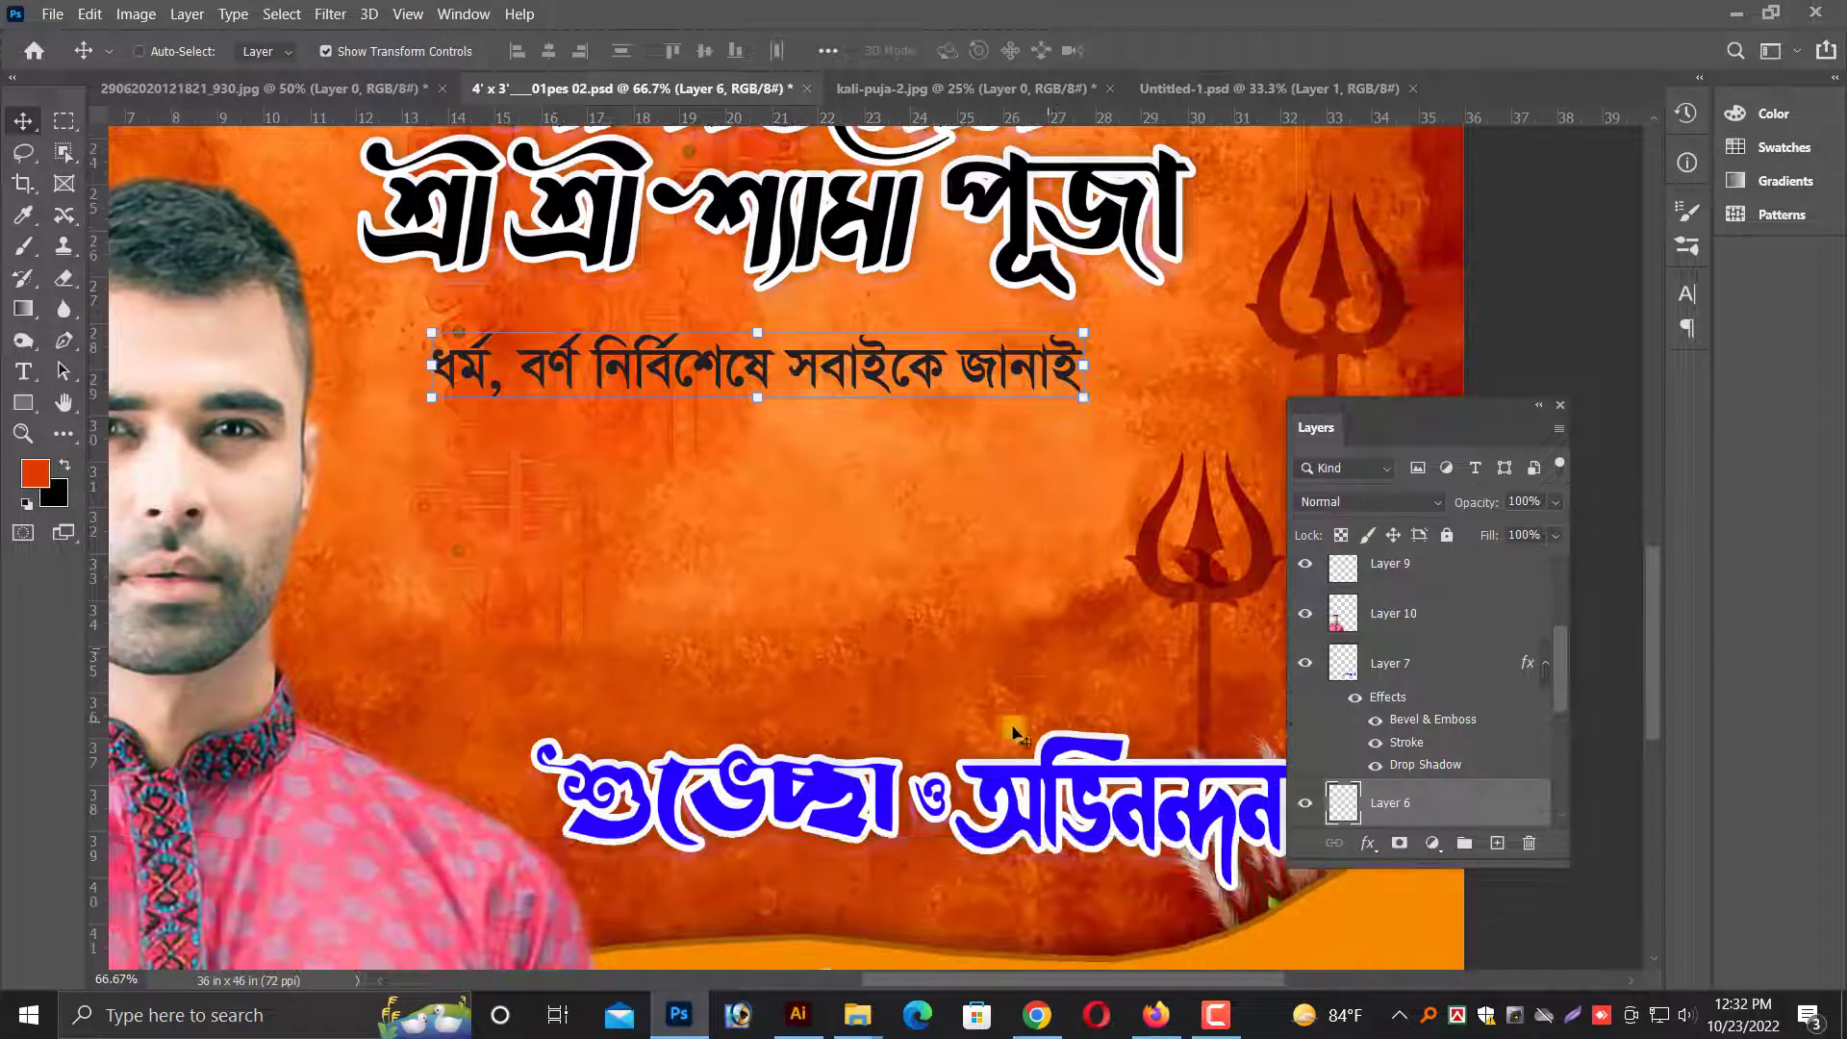
{"action": "left_click_drag", "start_coordinate": [1083, 368], "coordinate": [1170, 368]}
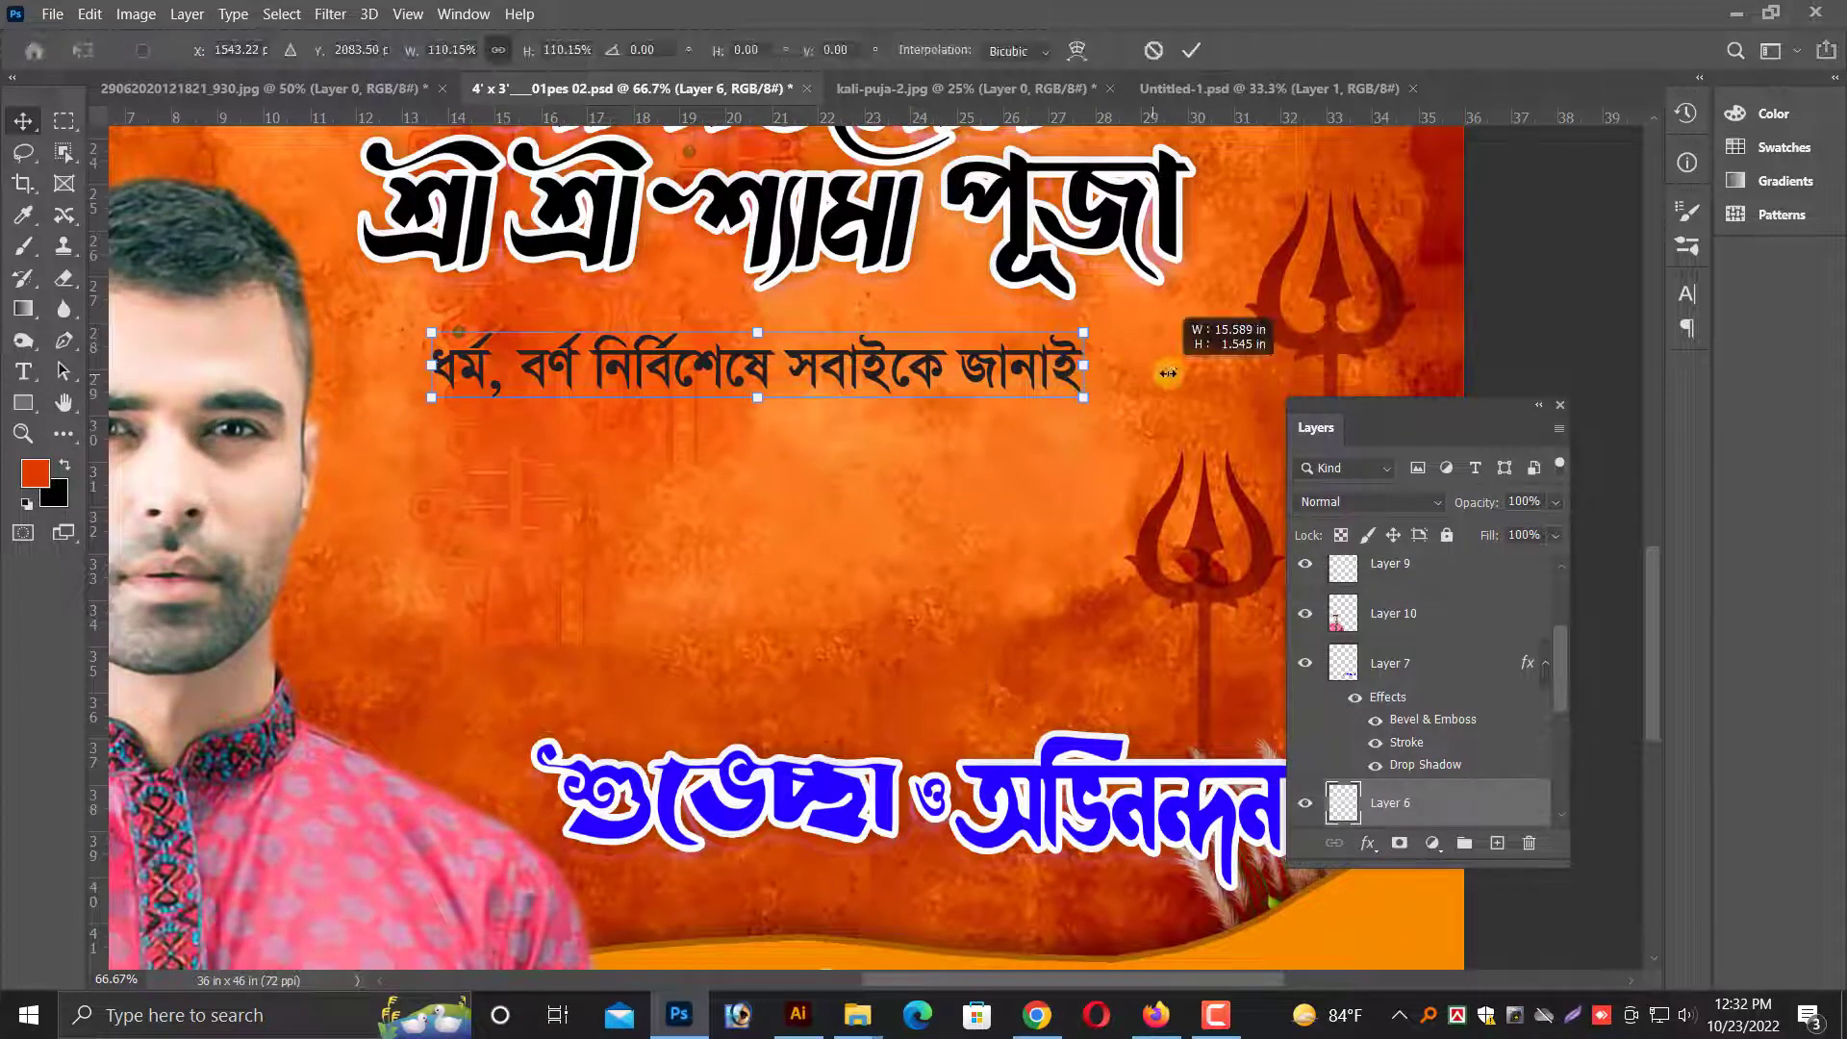
- Fill the subtitle line with white (#ffffff)
{"action": "left_click", "coordinate": [55, 497]}
{"action": "type", "text": "ffffff"}
{"action": "key", "text": "Return"}
{"action": "key", "text": "ctrl+shift+BackSpace"}
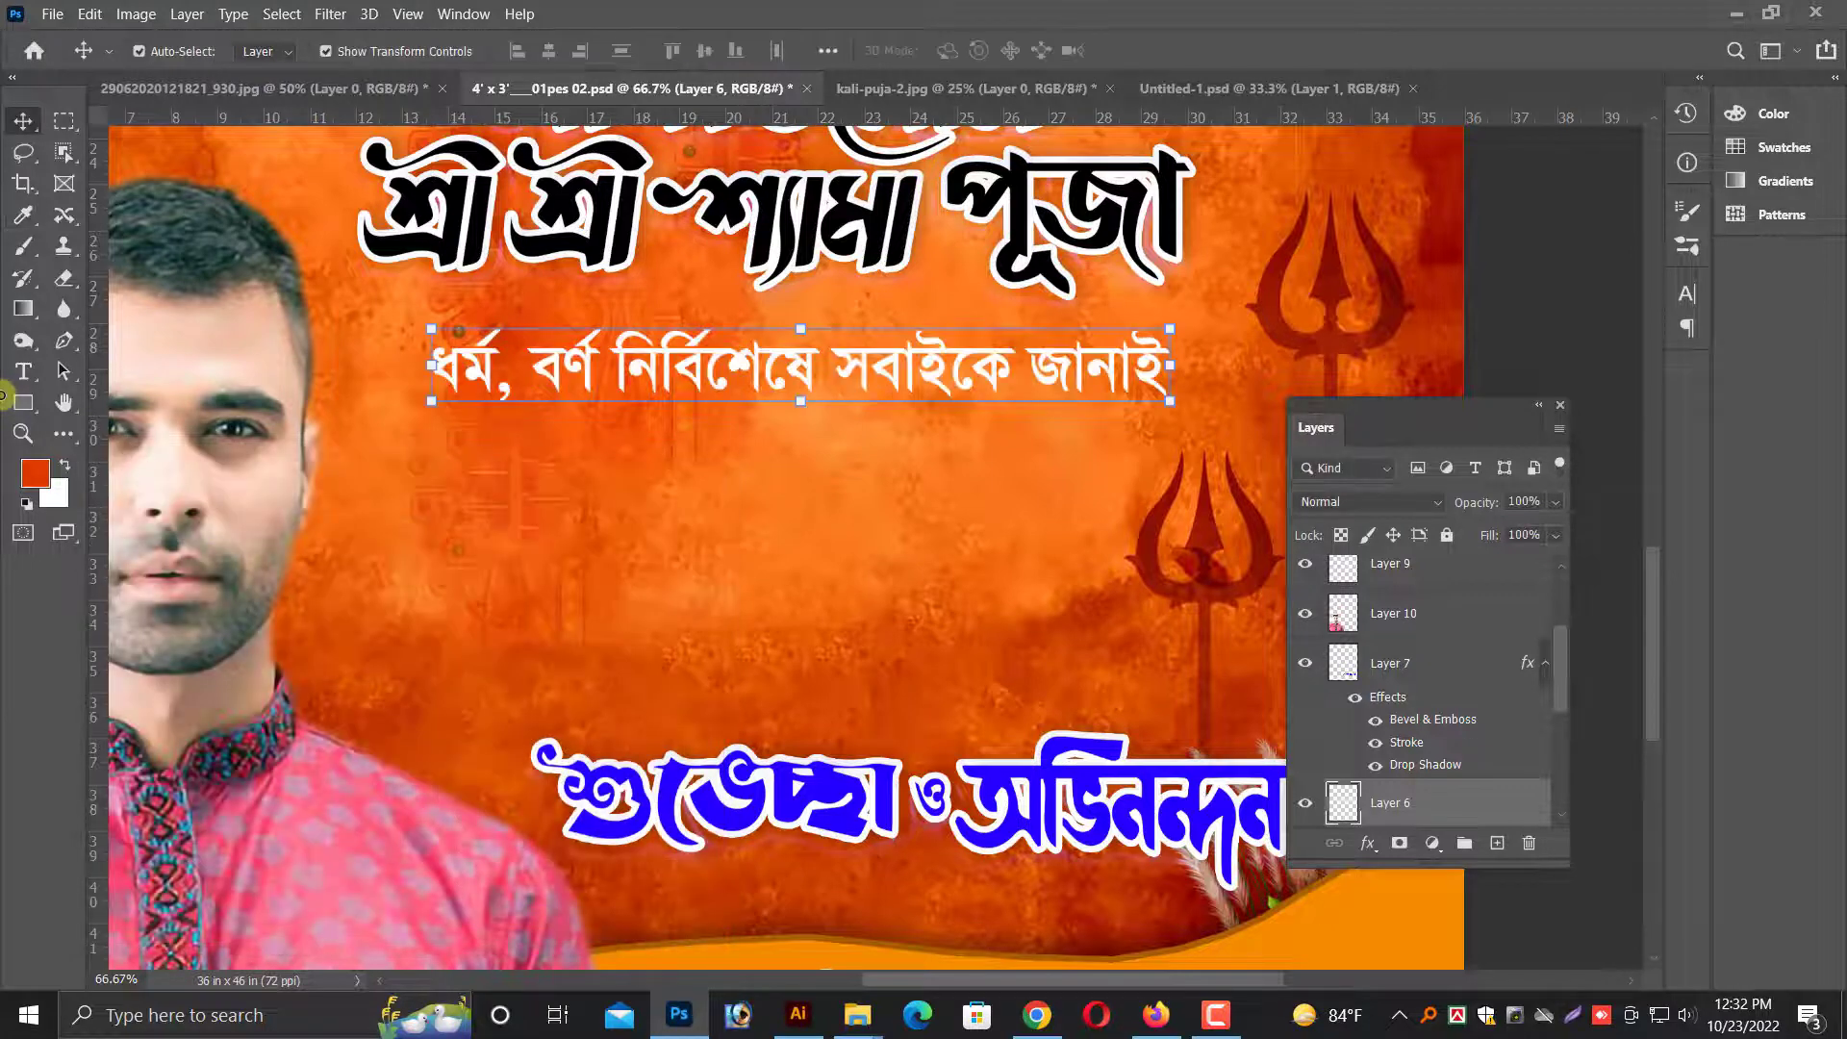
{"action": "key", "text": "ctrl+plus"}
{"action": "scroll", "coordinate": [747, 602], "scroll_direction": "up", "scroll_amount": 1}
- Give the subtitle a 100% opacity drop shadow with 9% spread and a 4 px black stroke
{"action": "right_click", "coordinate": [1385, 802]}
{"action": "left_click", "coordinate": [1462, 16]}
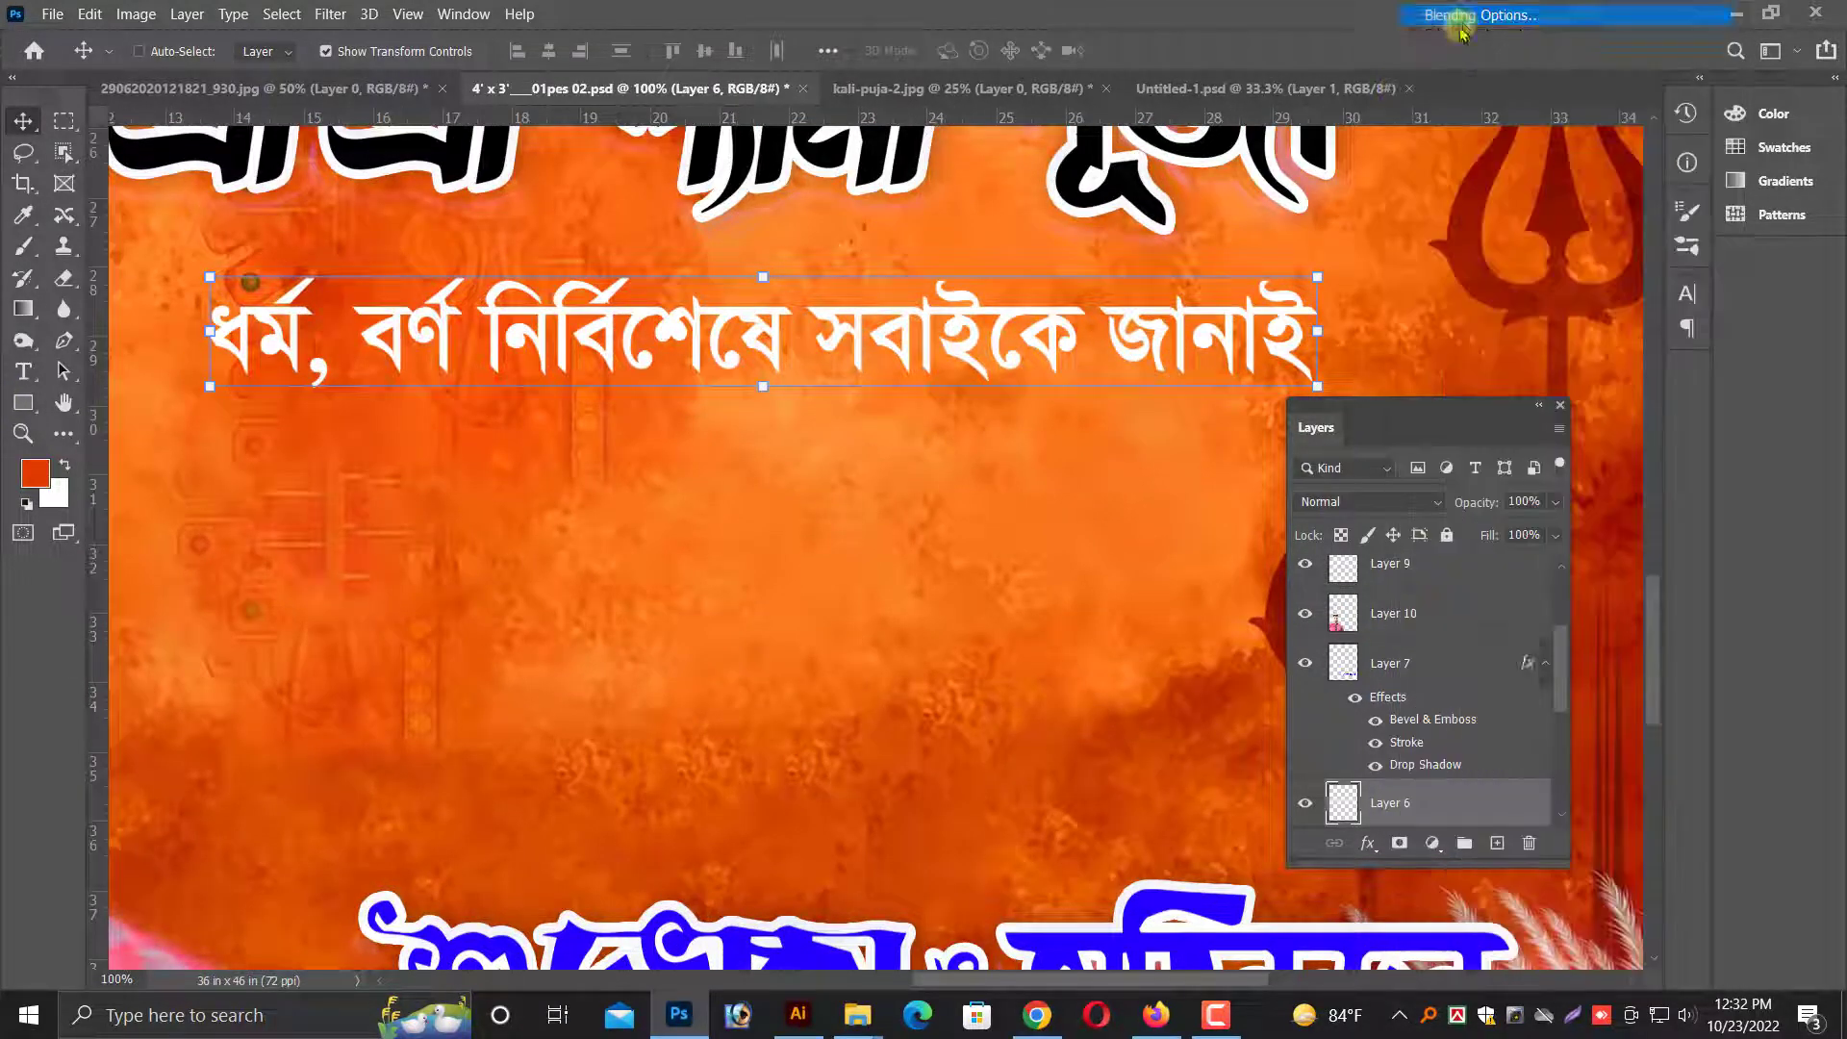
{"action": "left_click", "coordinate": [981, 859]}
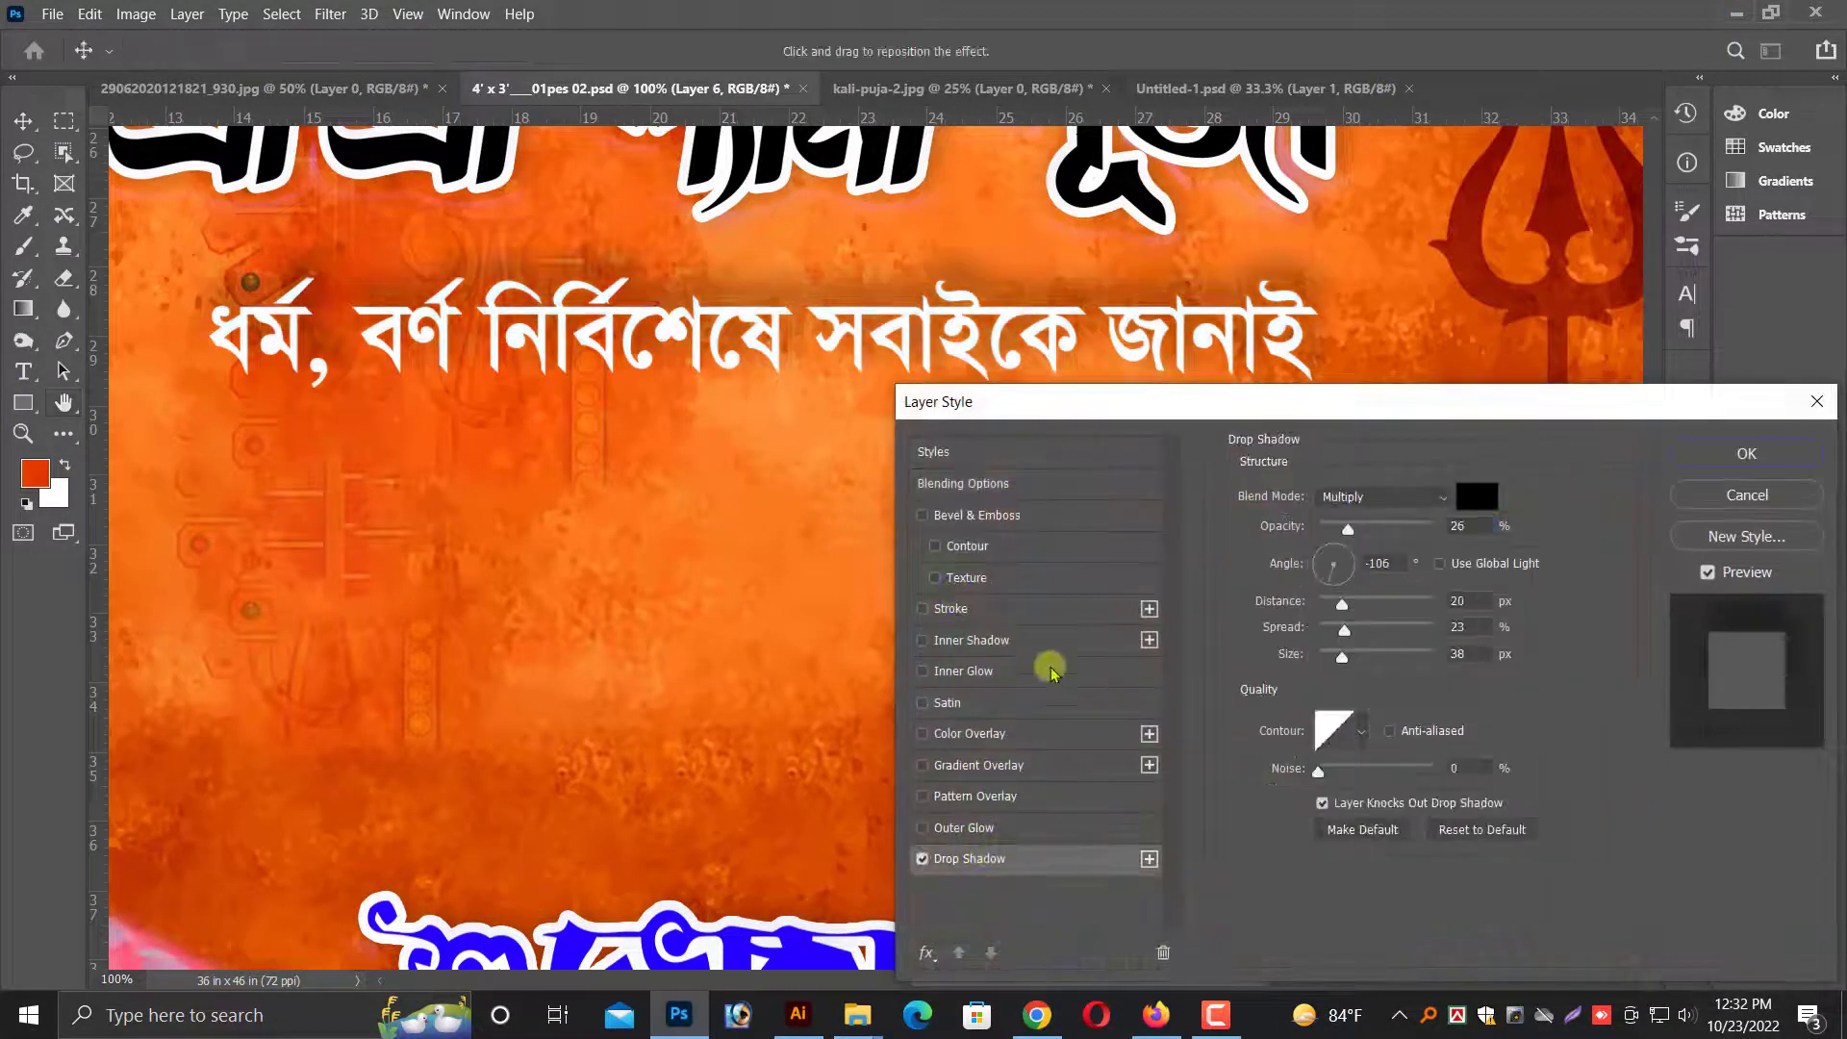
{"action": "left_click_drag", "start_coordinate": [1427, 528], "coordinate": [1433, 531]}
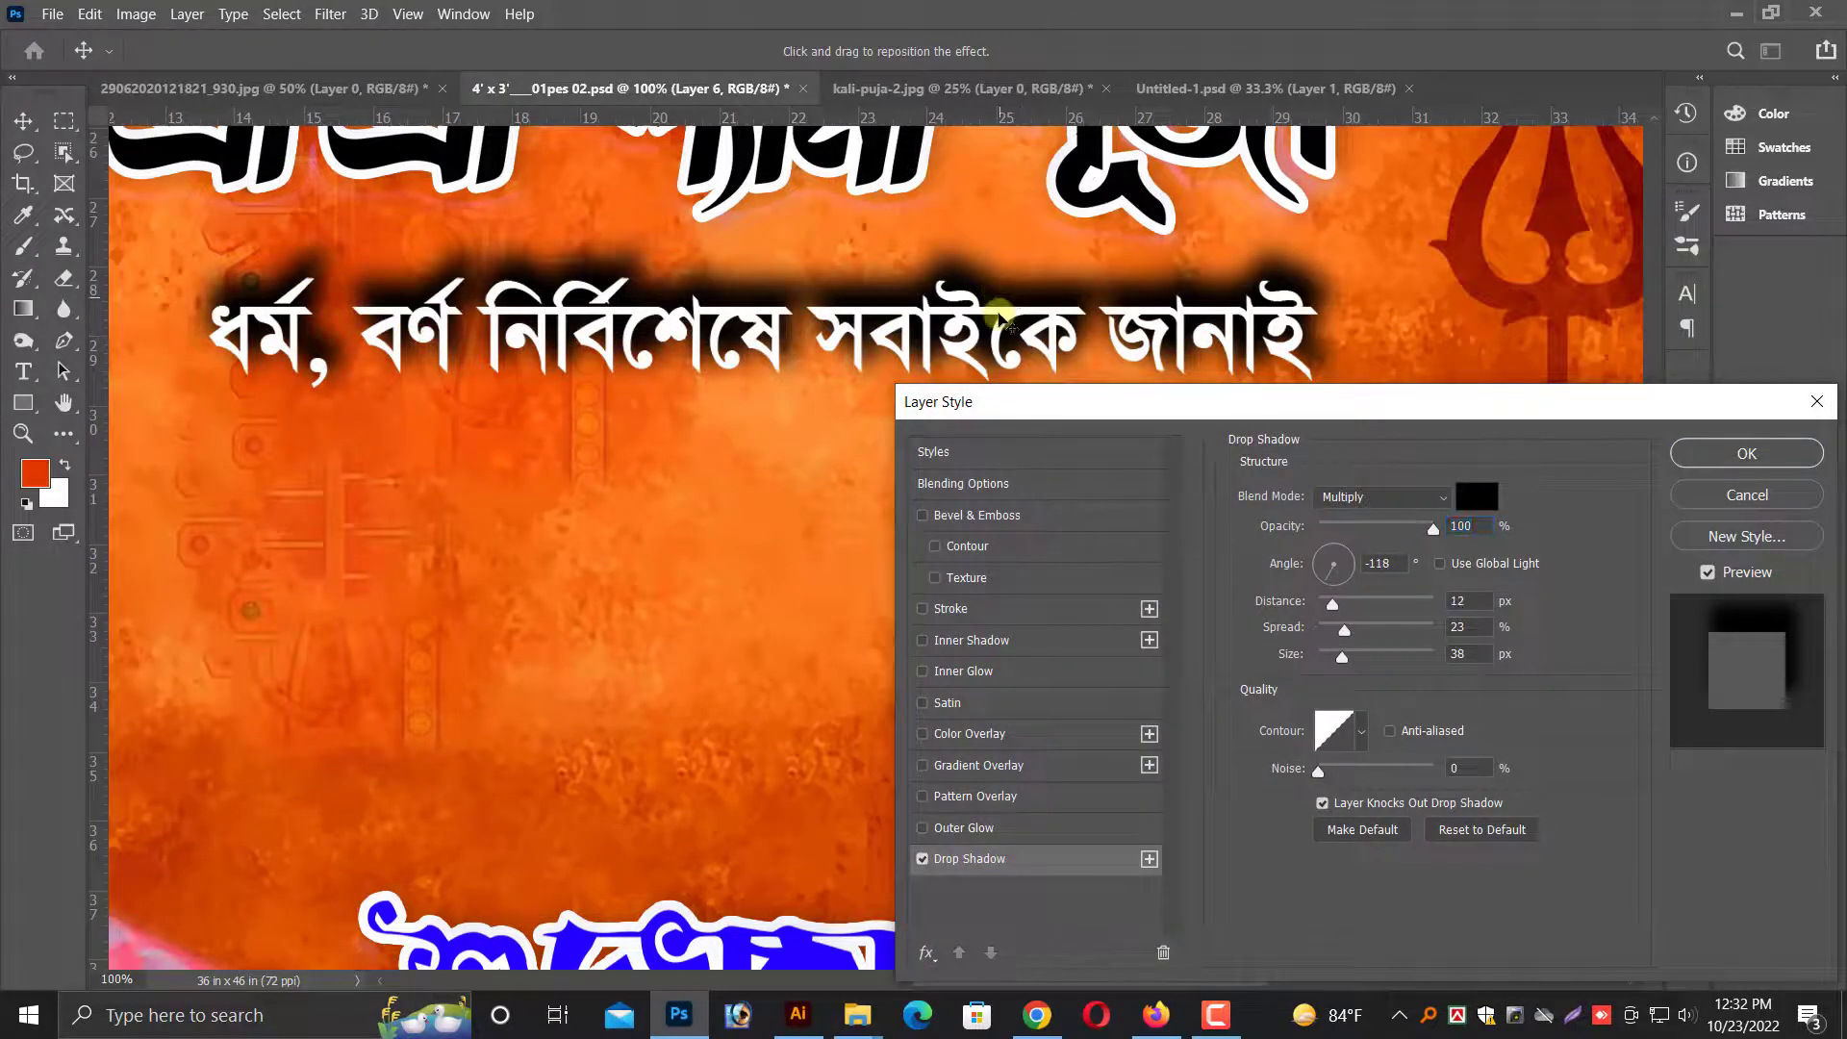
{"action": "left_click_drag", "start_coordinate": [1000, 318], "coordinate": [1000, 332]}
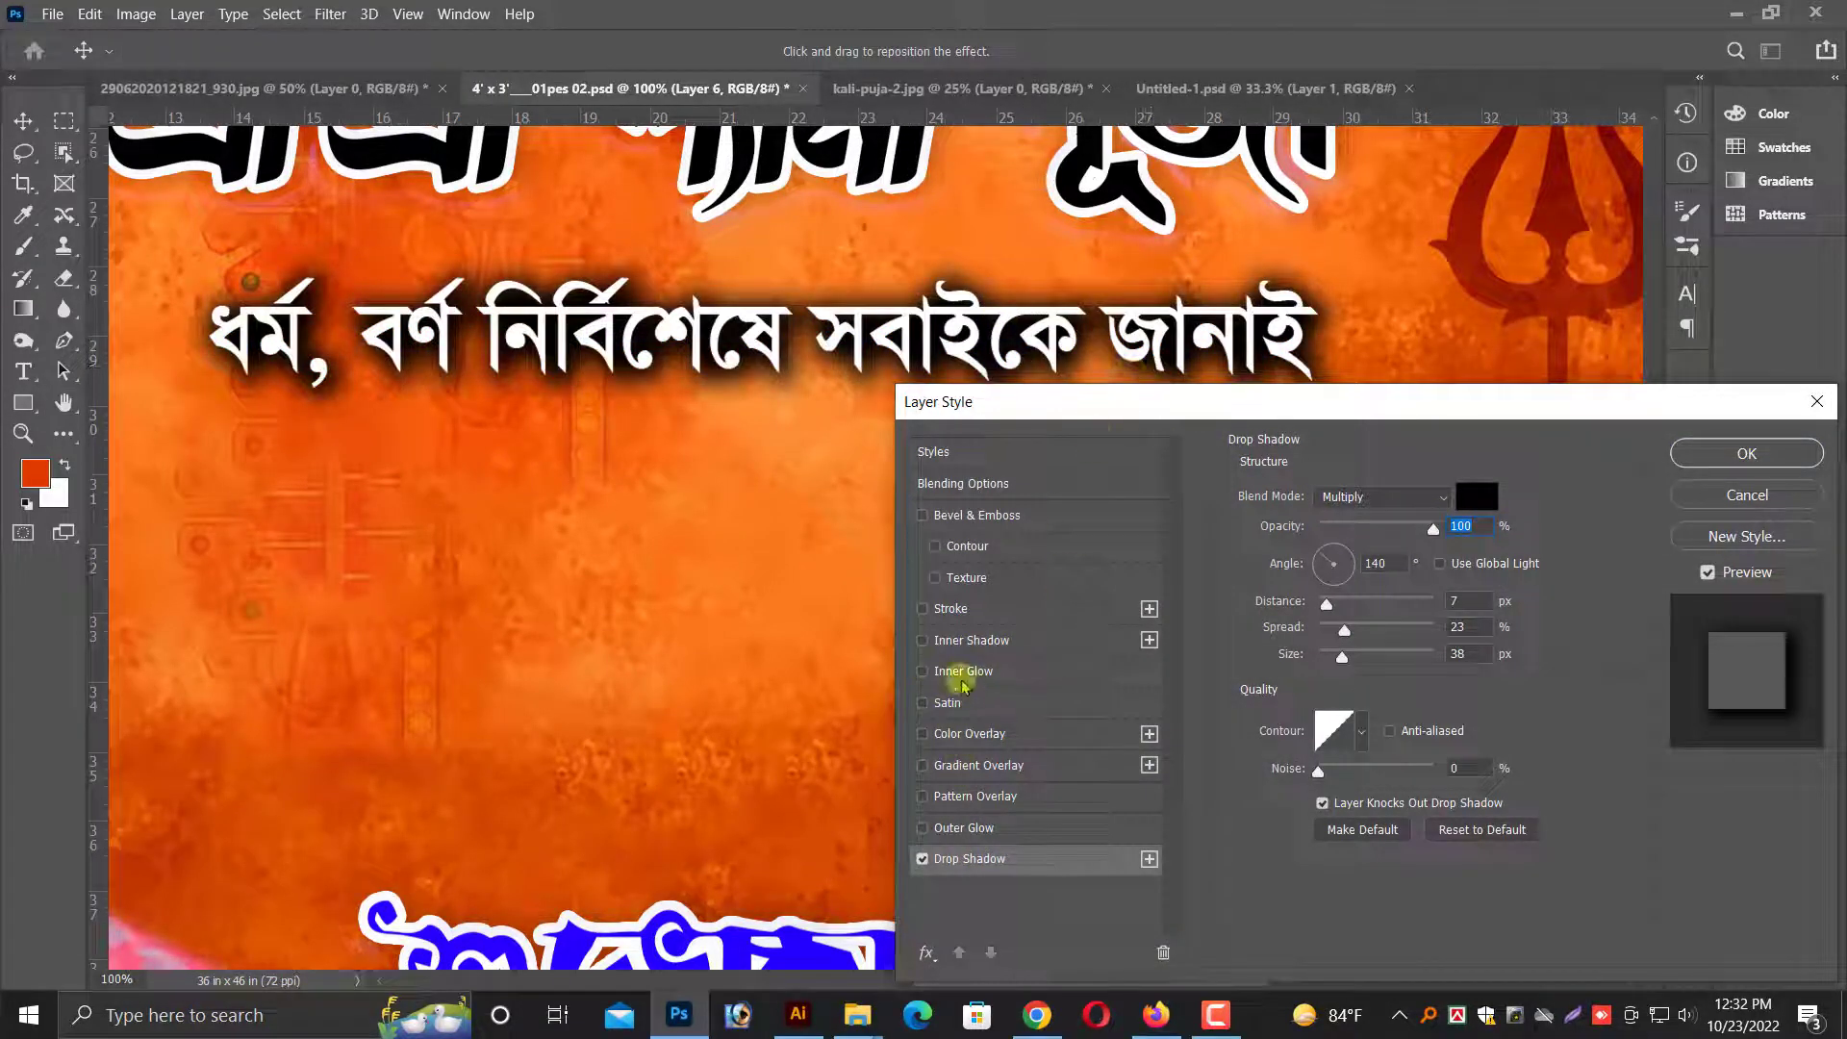
{"action": "left_click", "coordinate": [953, 610]}
{"action": "left_click", "coordinate": [1301, 668]}
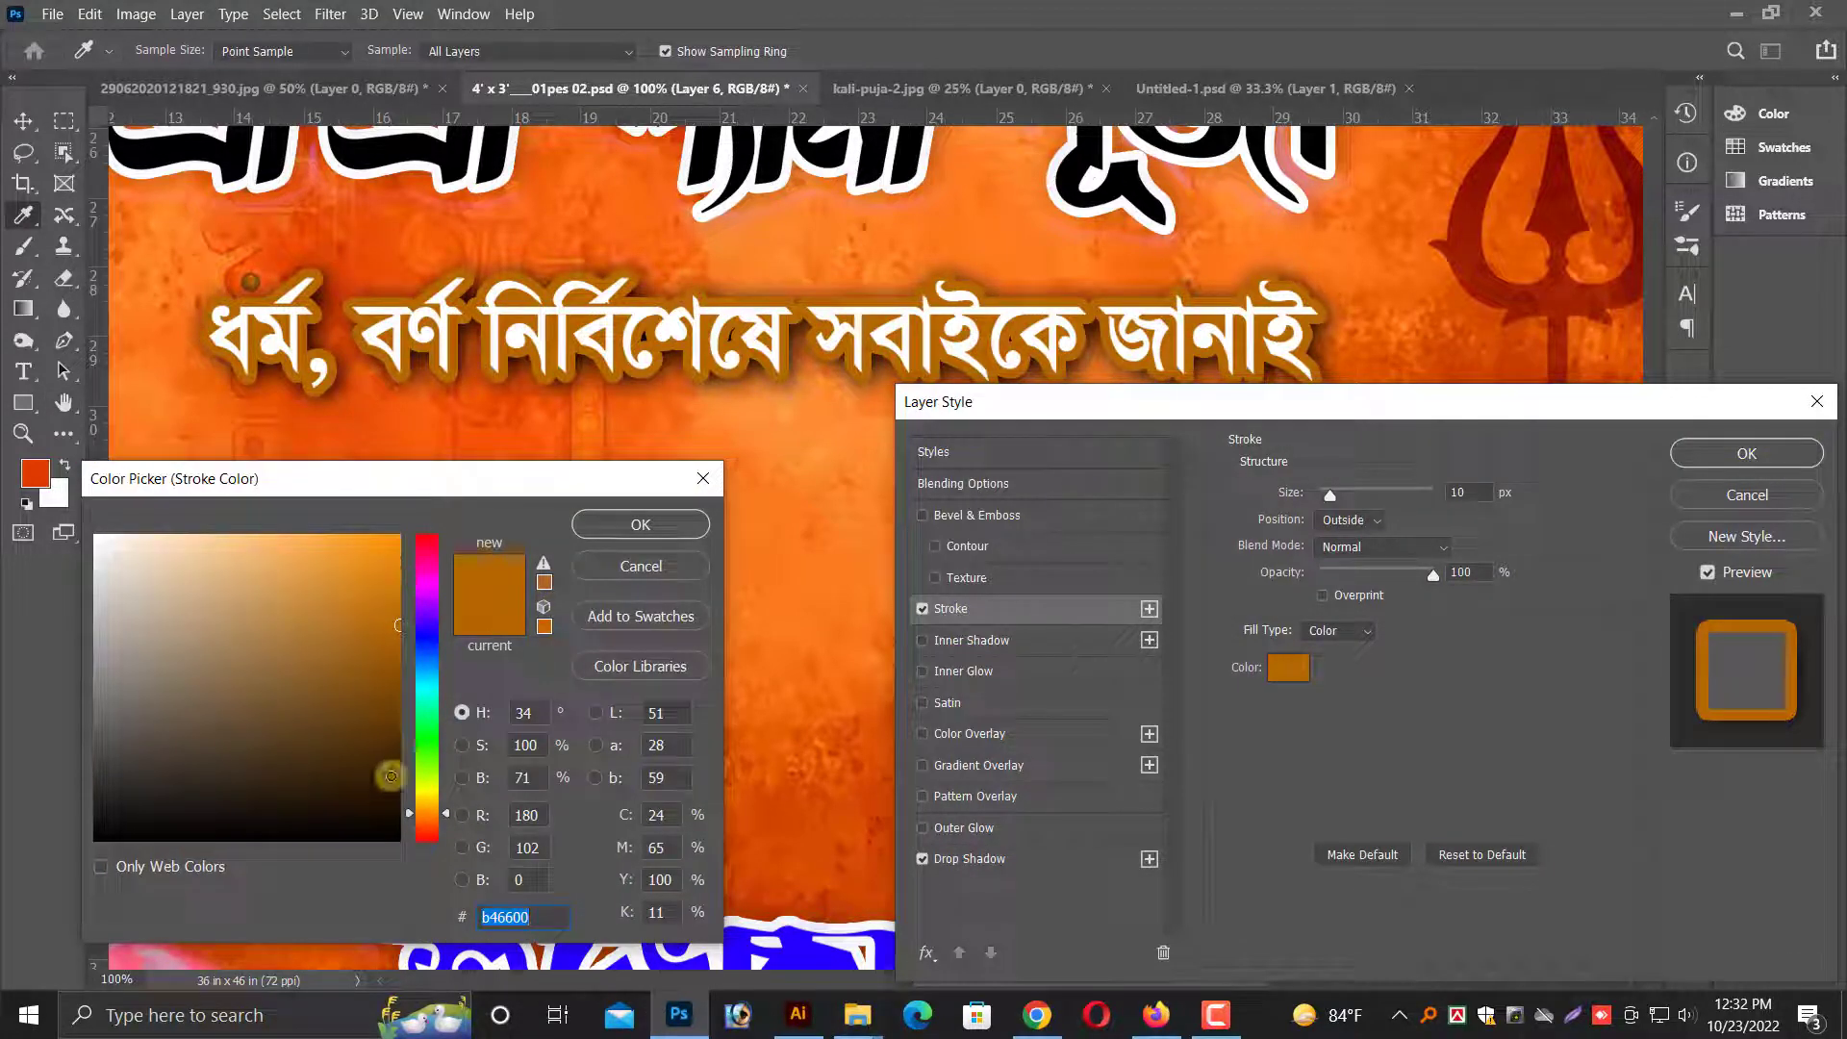
{"action": "type", "text": "000000"}
{"action": "left_click", "coordinate": [625, 524]}
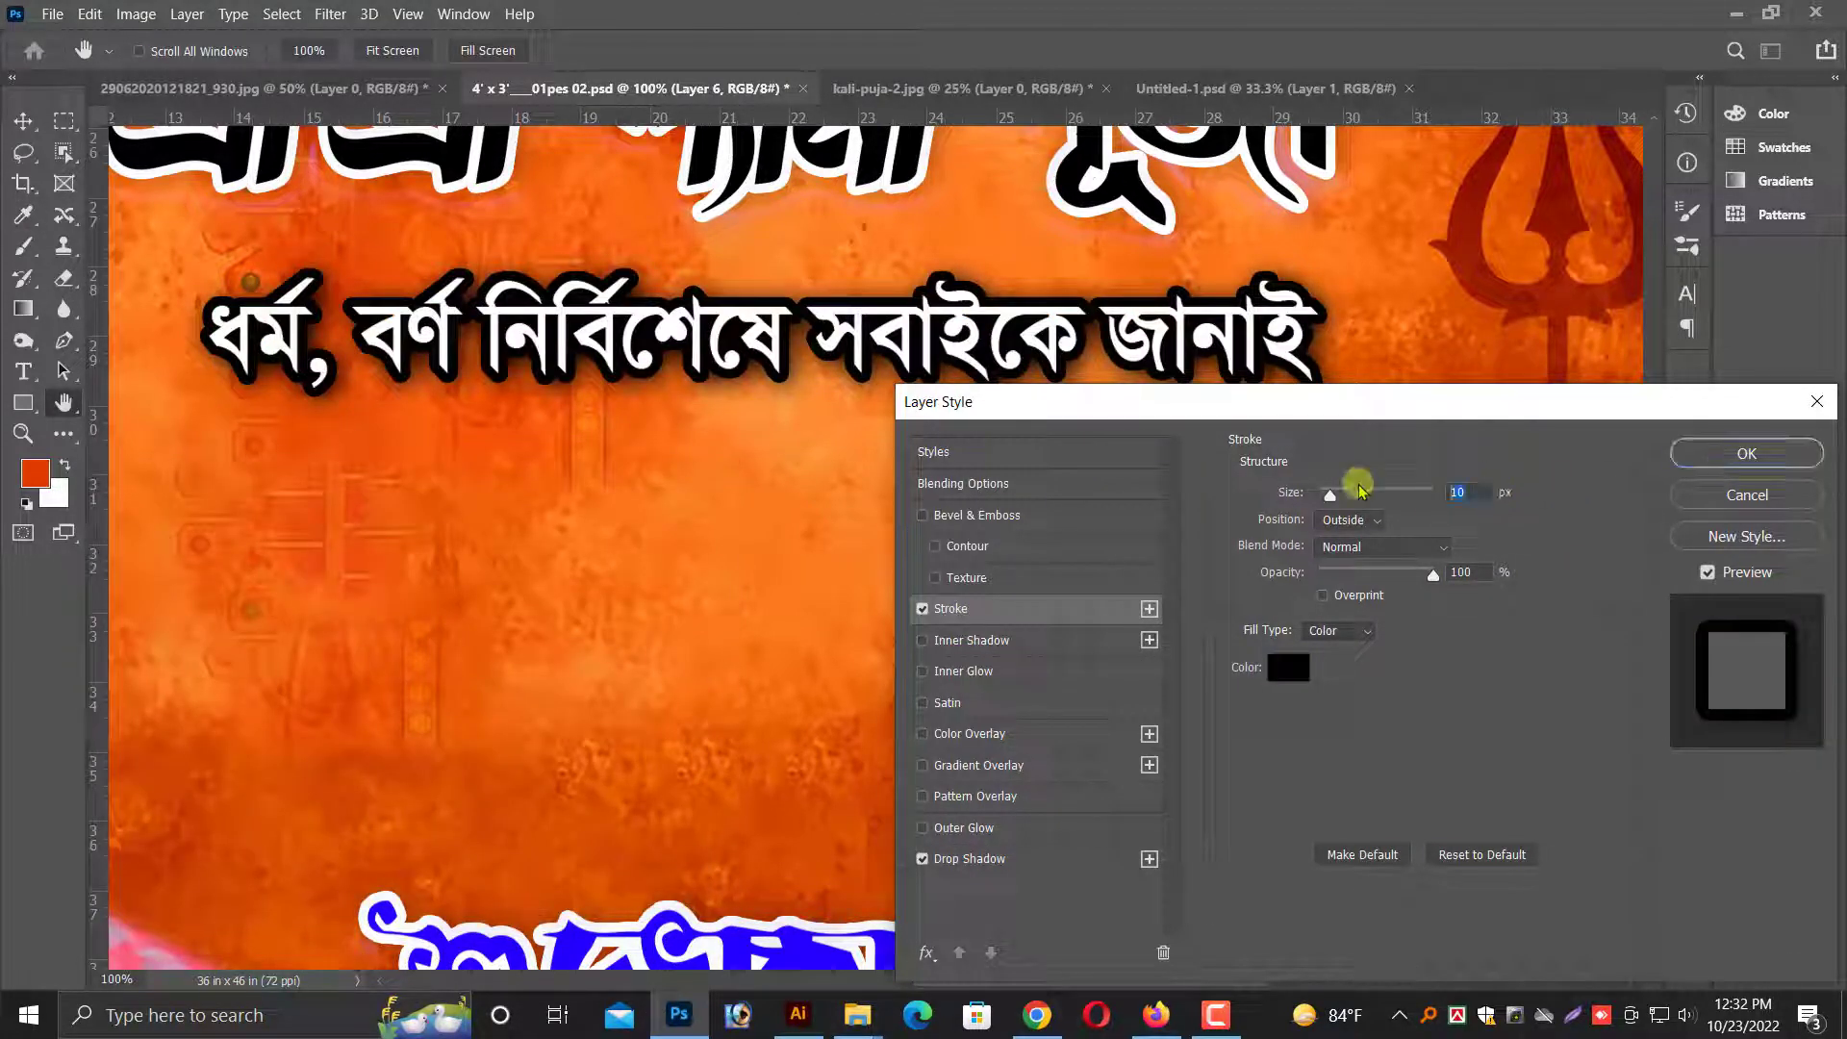
{"action": "type", "text": "4"}
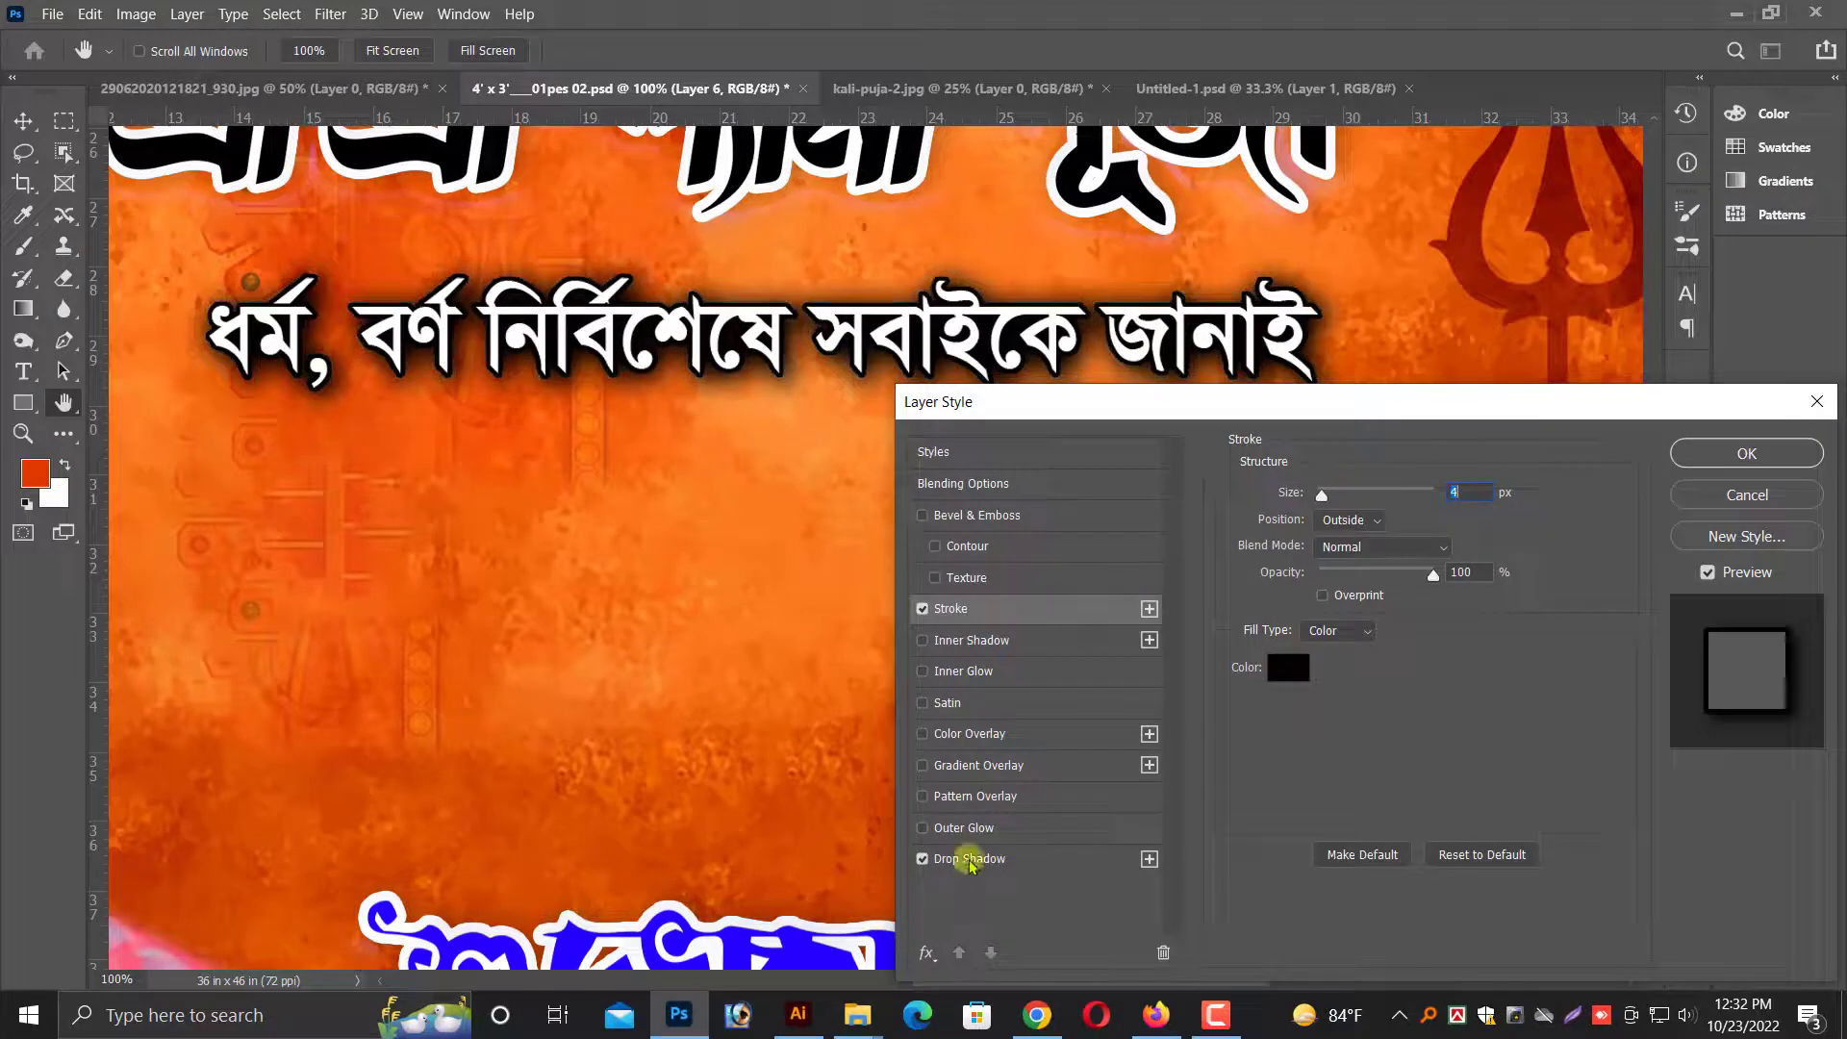
{"action": "left_click", "coordinate": [969, 859]}
{"action": "left_click_drag", "start_coordinate": [1340, 630], "coordinate": [1343, 628]}
{"action": "key", "text": "Return"}
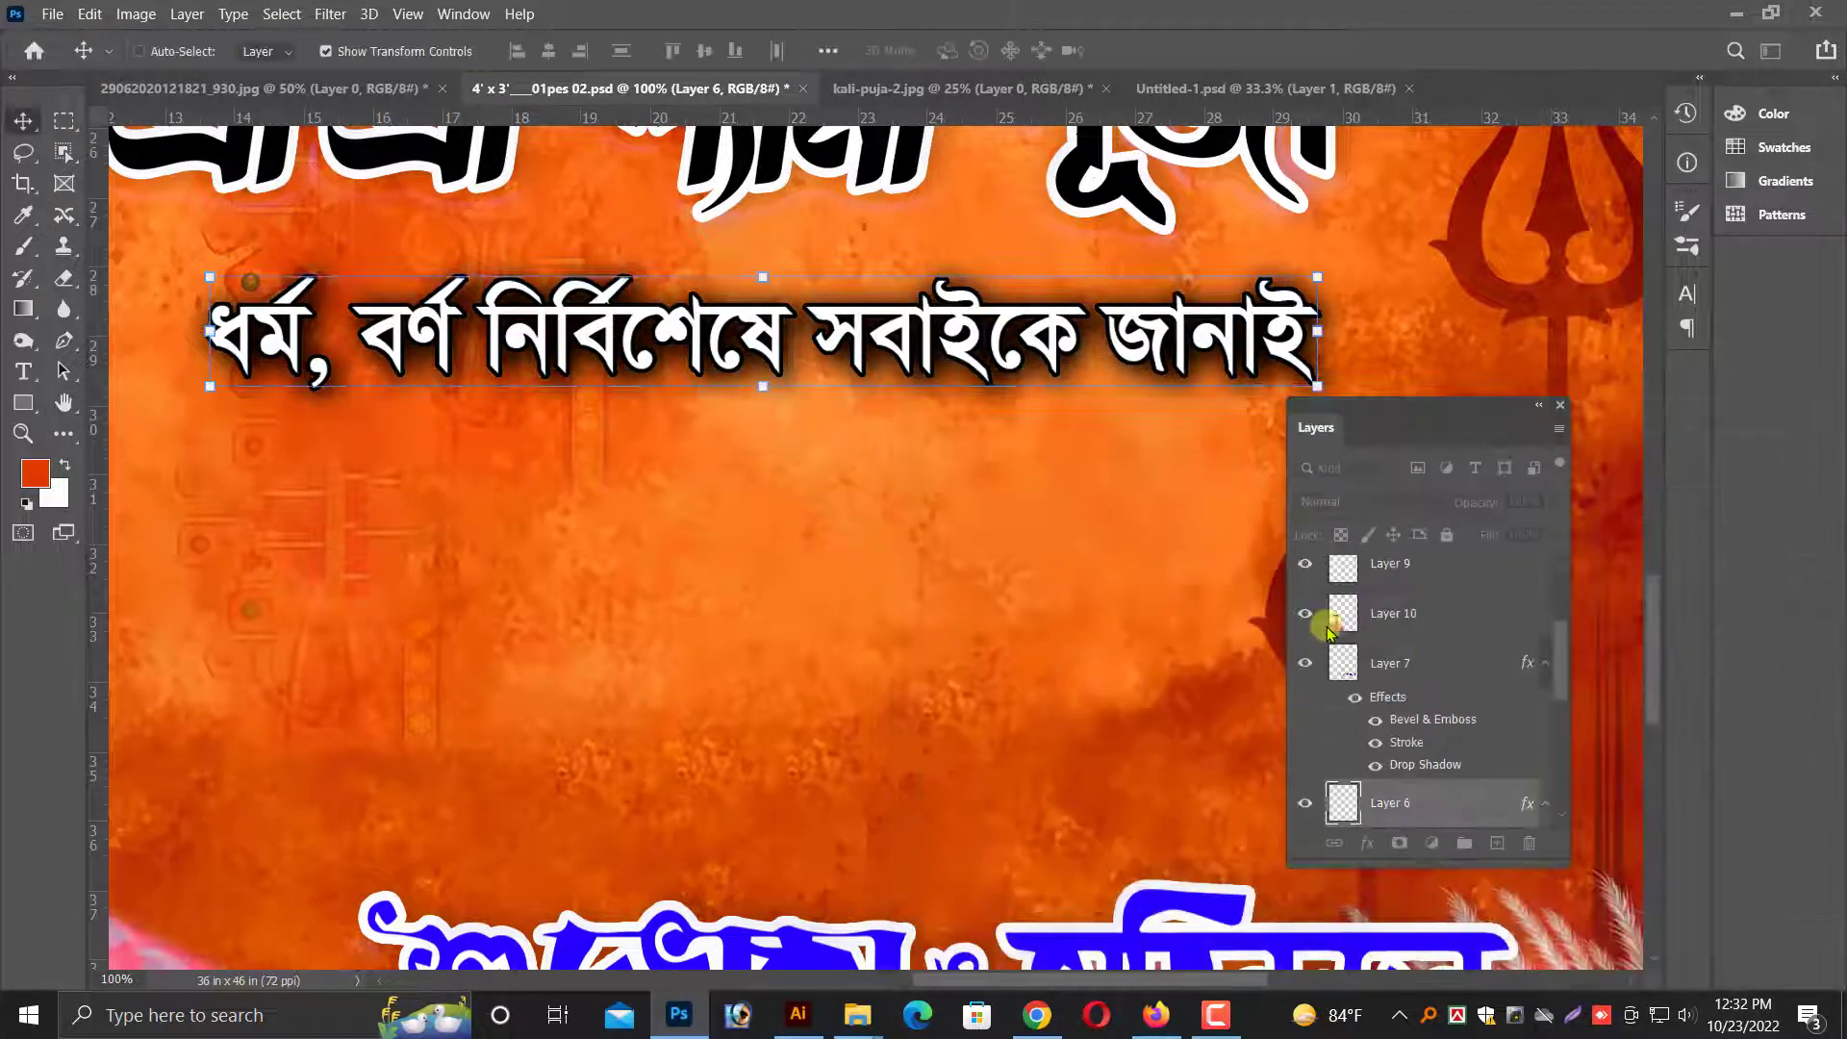
- In Illustrator, stack the greeting words on separate lines and copy them
{"action": "key", "text": "ctrl+minus"}
{"action": "right_click", "coordinate": [1123, 819]}
{"action": "left_click", "coordinate": [1161, 827]}
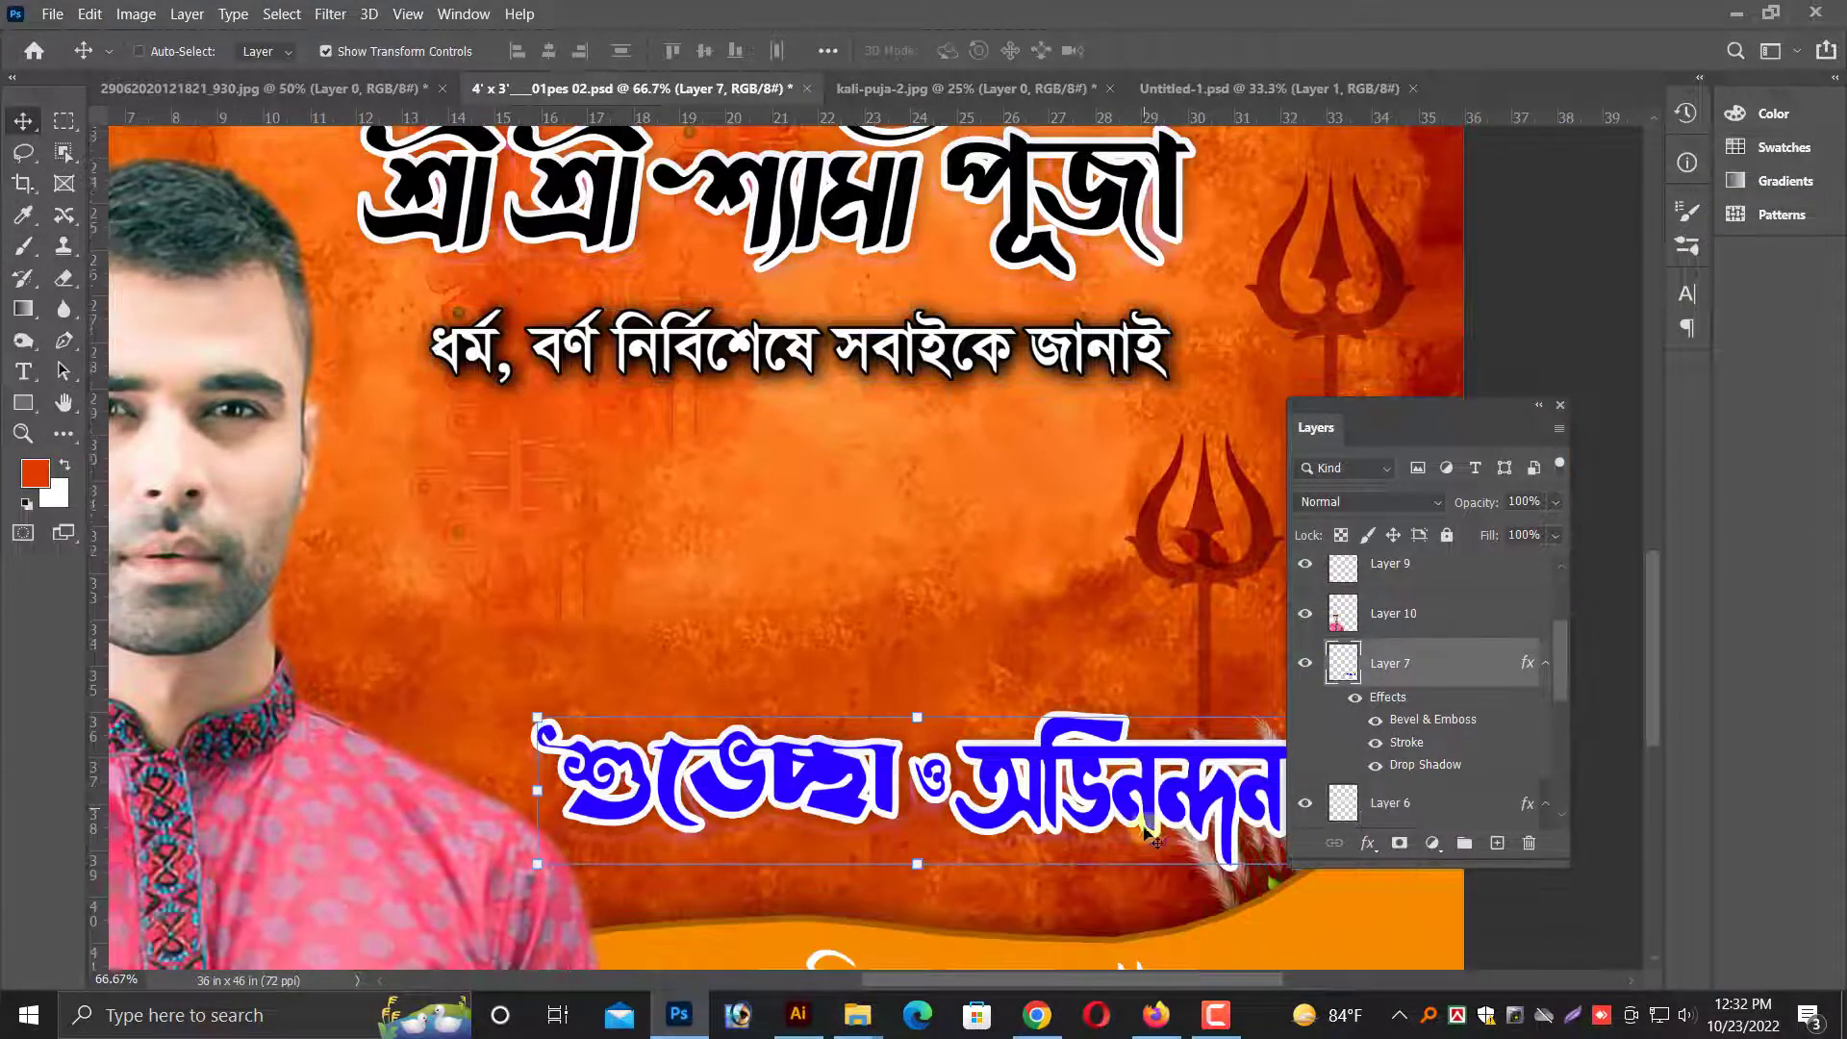
{"action": "key", "text": "alt+Tab"}
{"action": "scroll", "coordinate": [1164, 661], "scroll_direction": "down", "scroll_amount": 3}
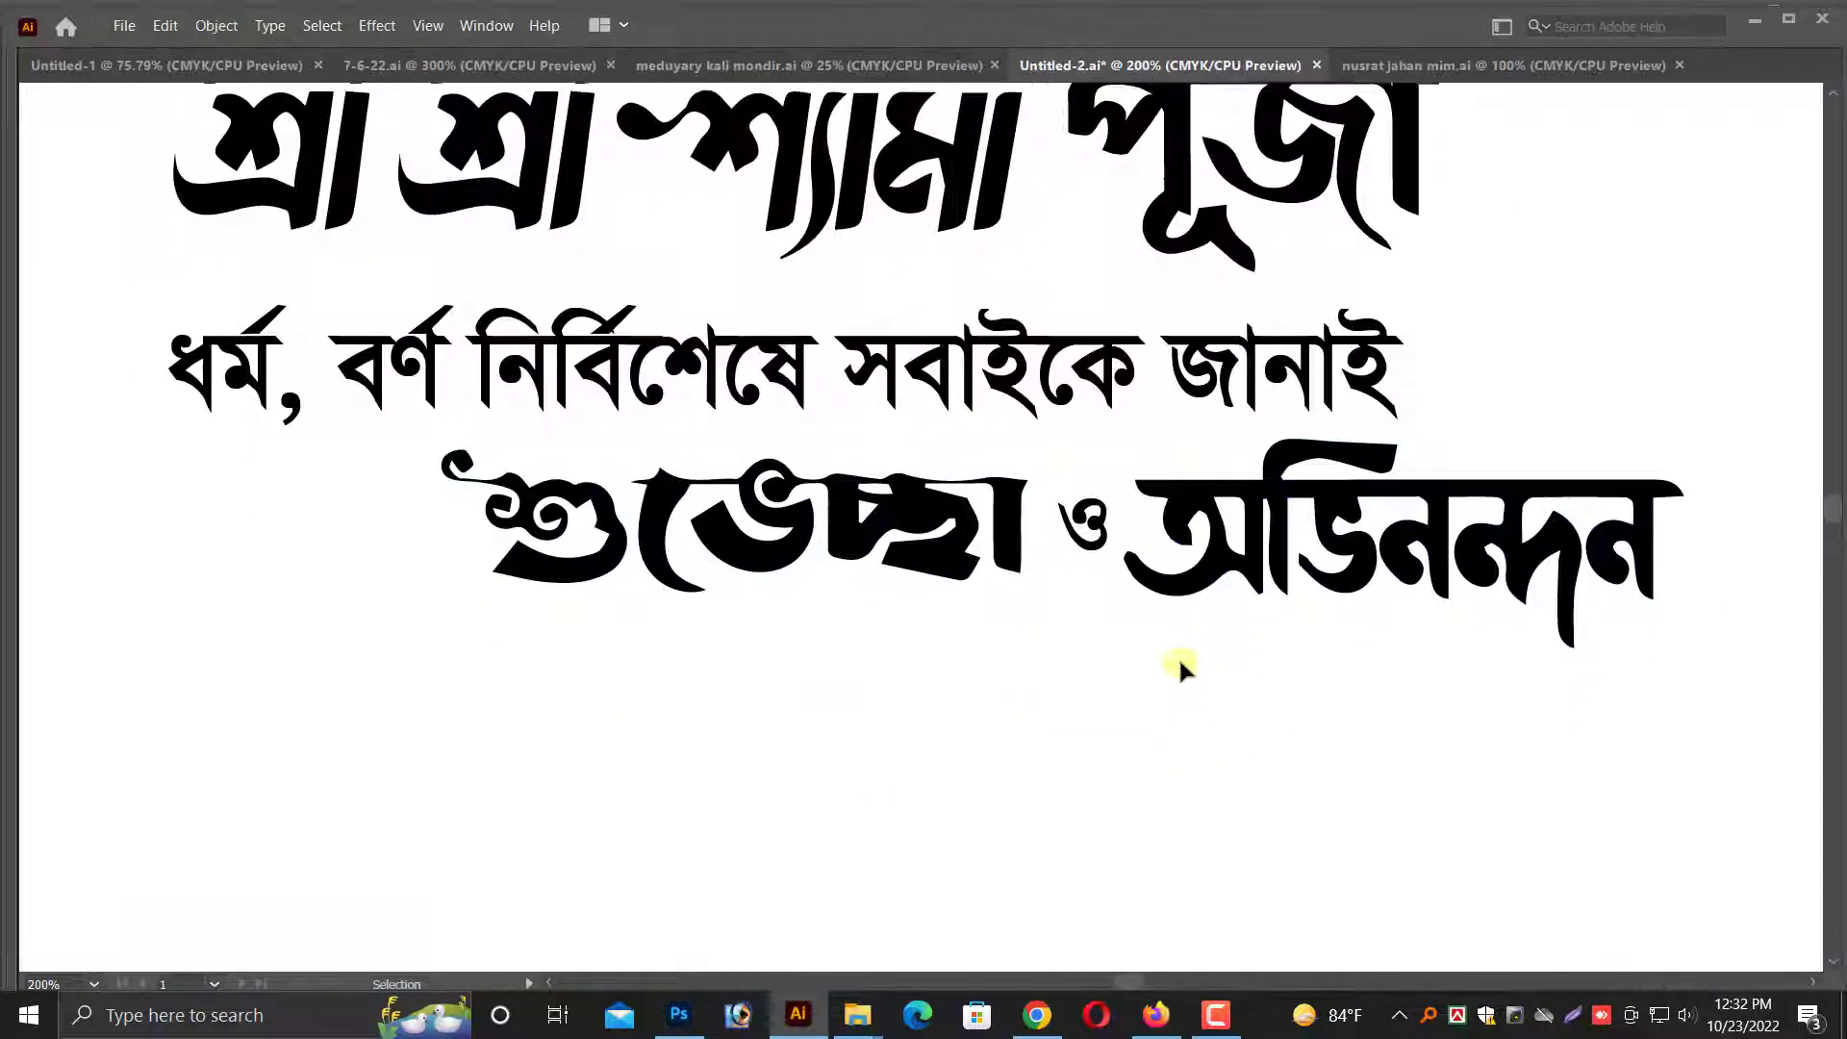
{"action": "key", "text": "ctrl+z"}
{"action": "key", "text": "ctrl+z"}
{"action": "key", "text": "ctrl+z"}
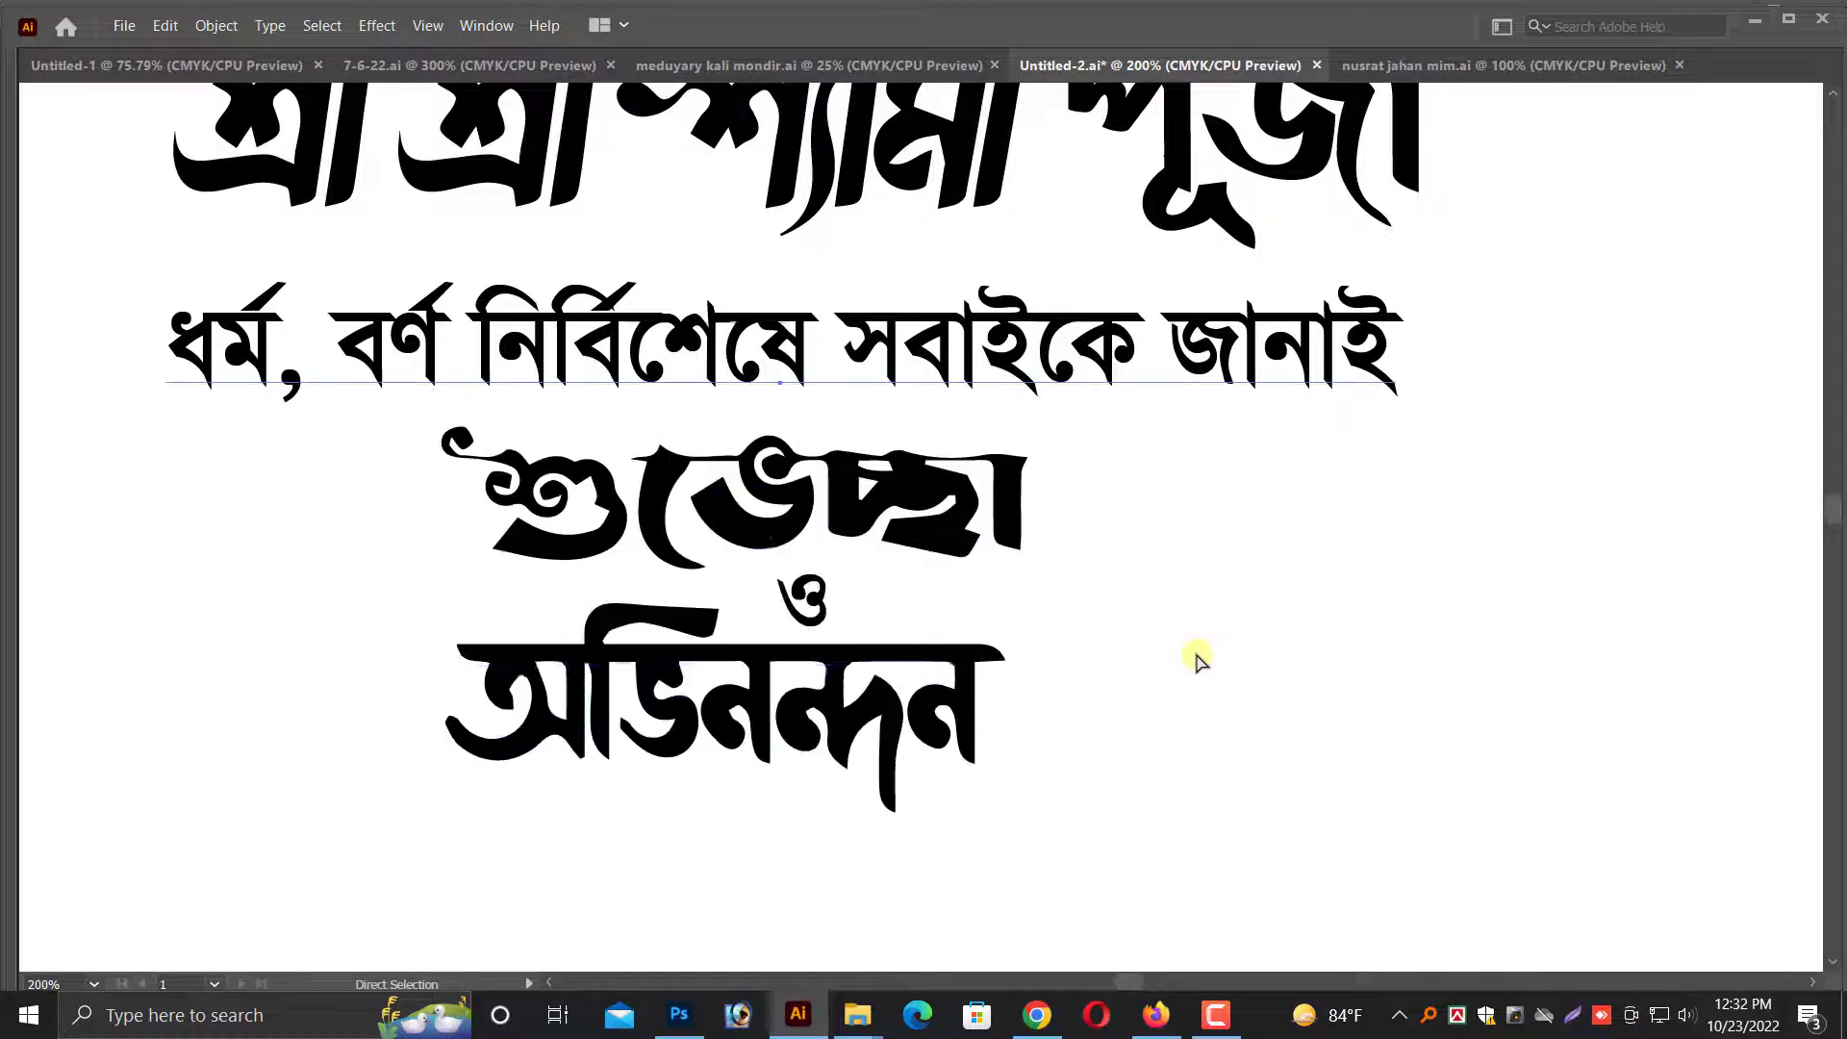
{"action": "key", "text": "ctrl+z"}
{"action": "left_click_drag", "start_coordinate": [439, 425], "coordinate": [1155, 817]}
{"action": "key", "text": "ctrl+c"}
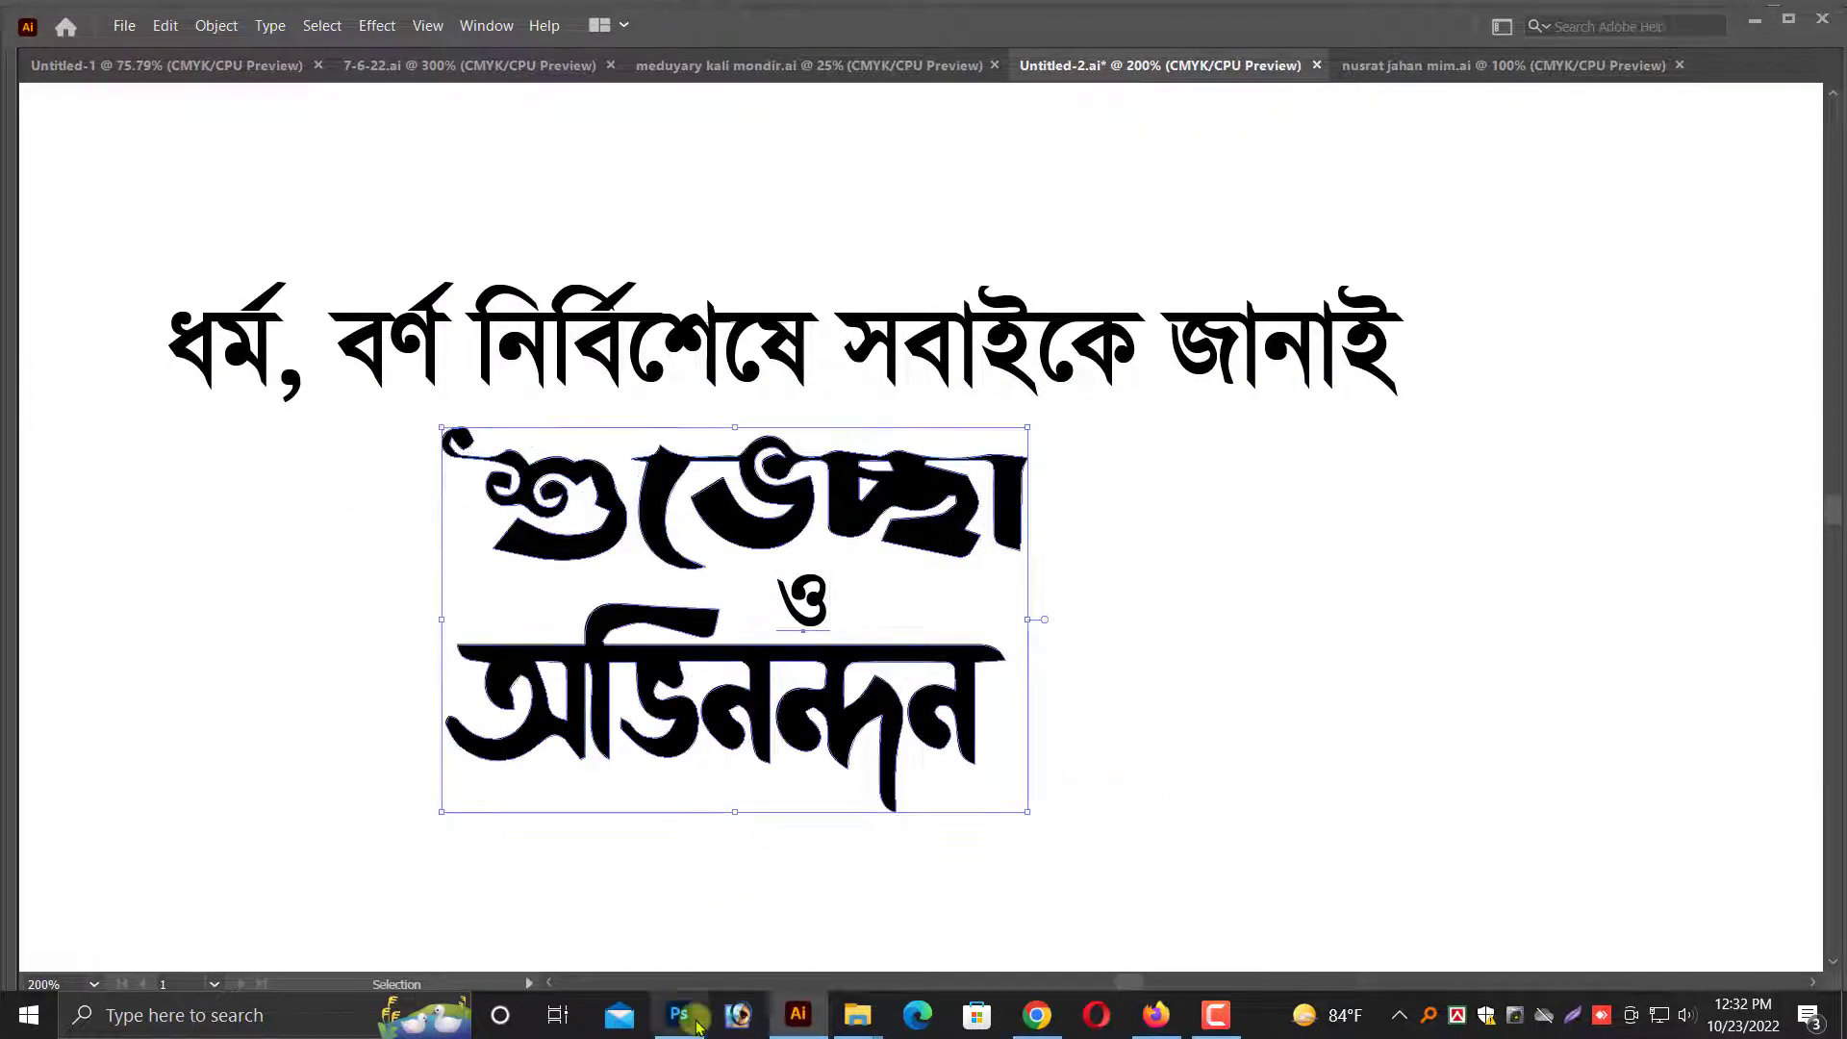
{"action": "key", "text": "alt+Tab"}
- Paste the stacked greeting as pixels, enlarge it beneath the subtitle, and invert it to white
{"action": "key", "text": "ctrl+v"}
{"action": "left_click", "coordinate": [899, 241]}
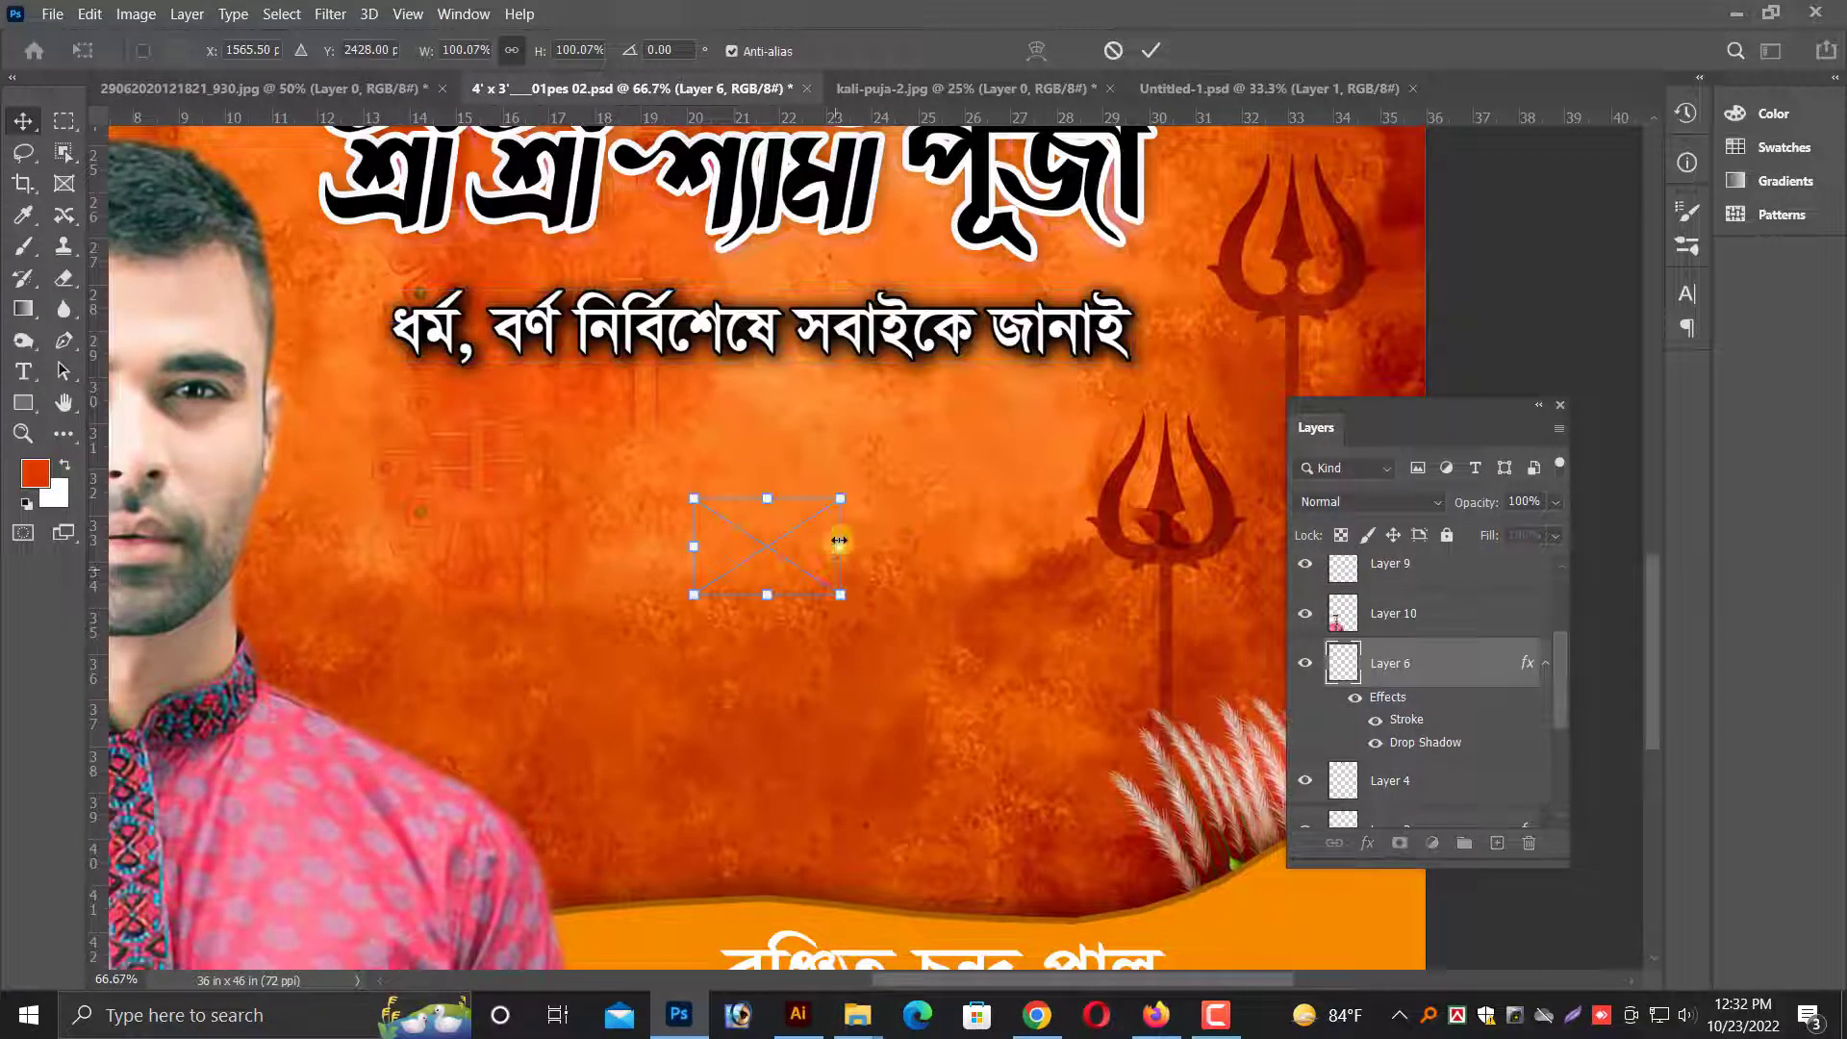
{"action": "left_click_drag", "start_coordinate": [846, 535], "coordinate": [1154, 545]}
{"action": "left_click_drag", "start_coordinate": [951, 574], "coordinate": [717, 584]}
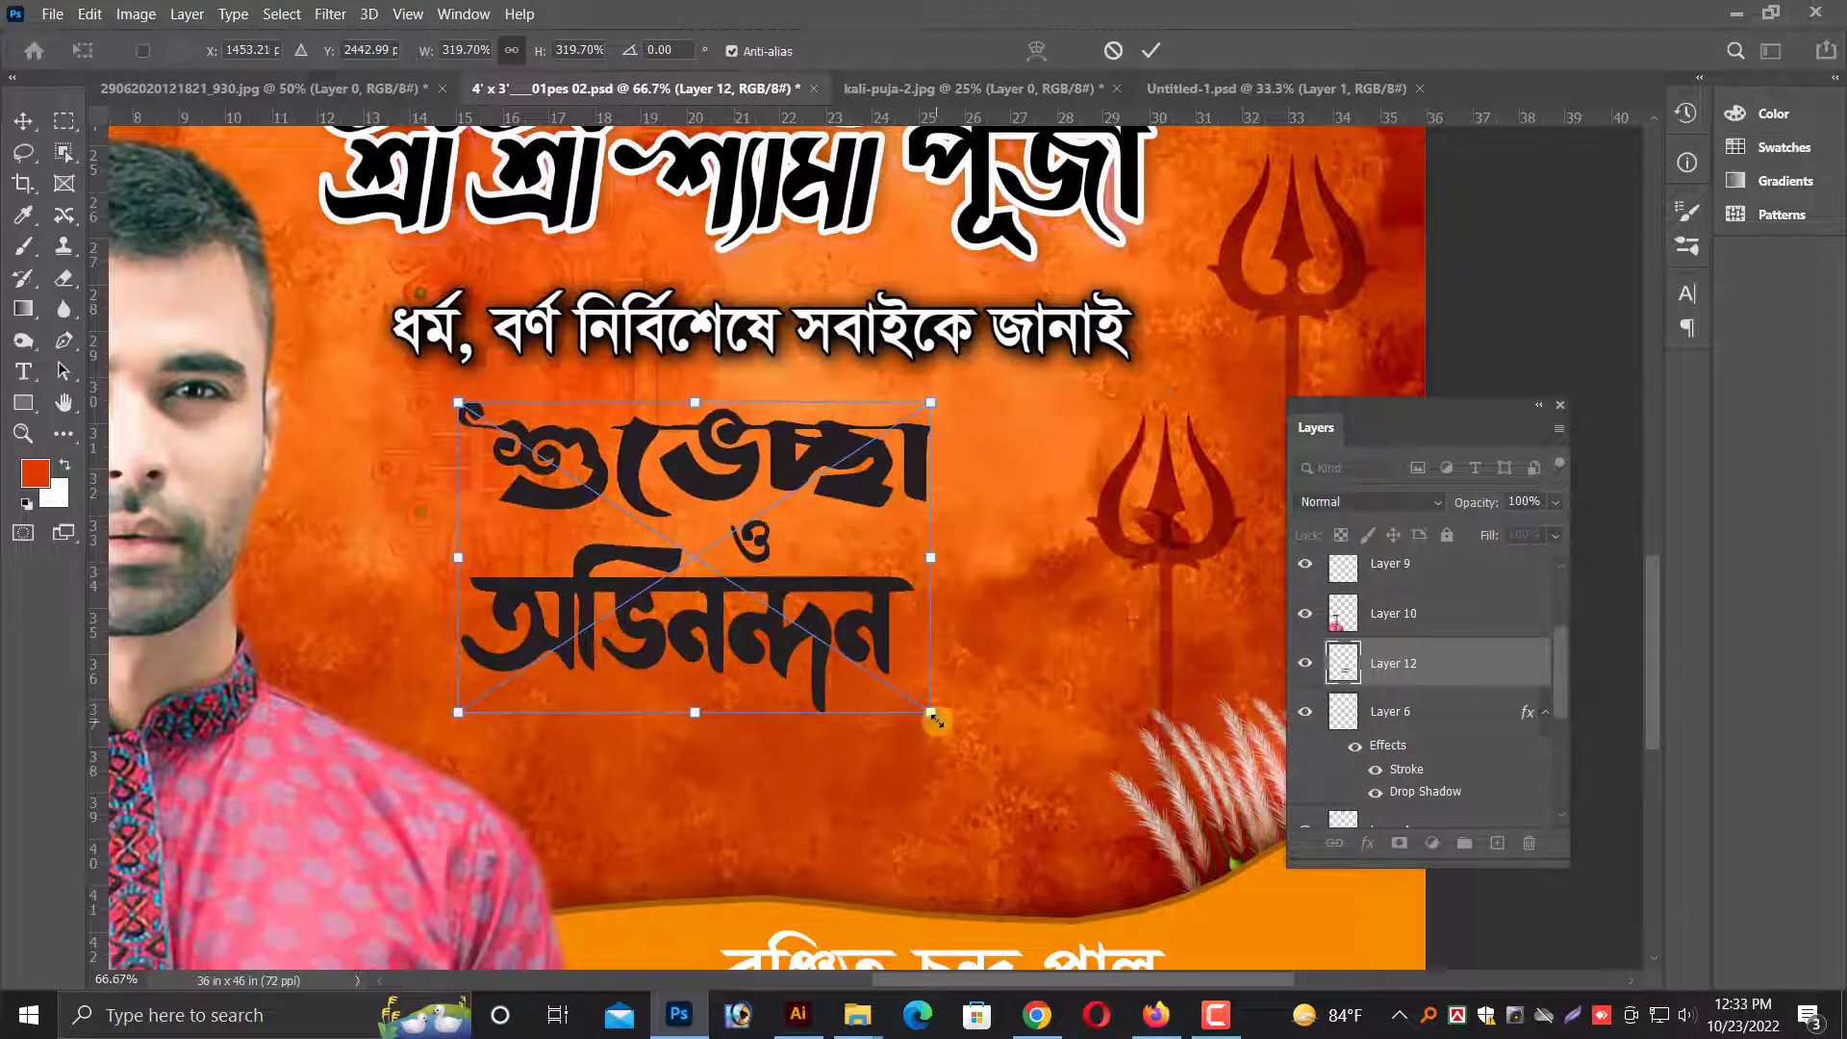
{"action": "left_click_drag", "start_coordinate": [931, 712], "coordinate": [1136, 846]}
{"action": "left_click_drag", "start_coordinate": [1001, 710], "coordinate": [972, 702]}
{"action": "left_click_drag", "start_coordinate": [1114, 625], "coordinate": [1035, 604]}
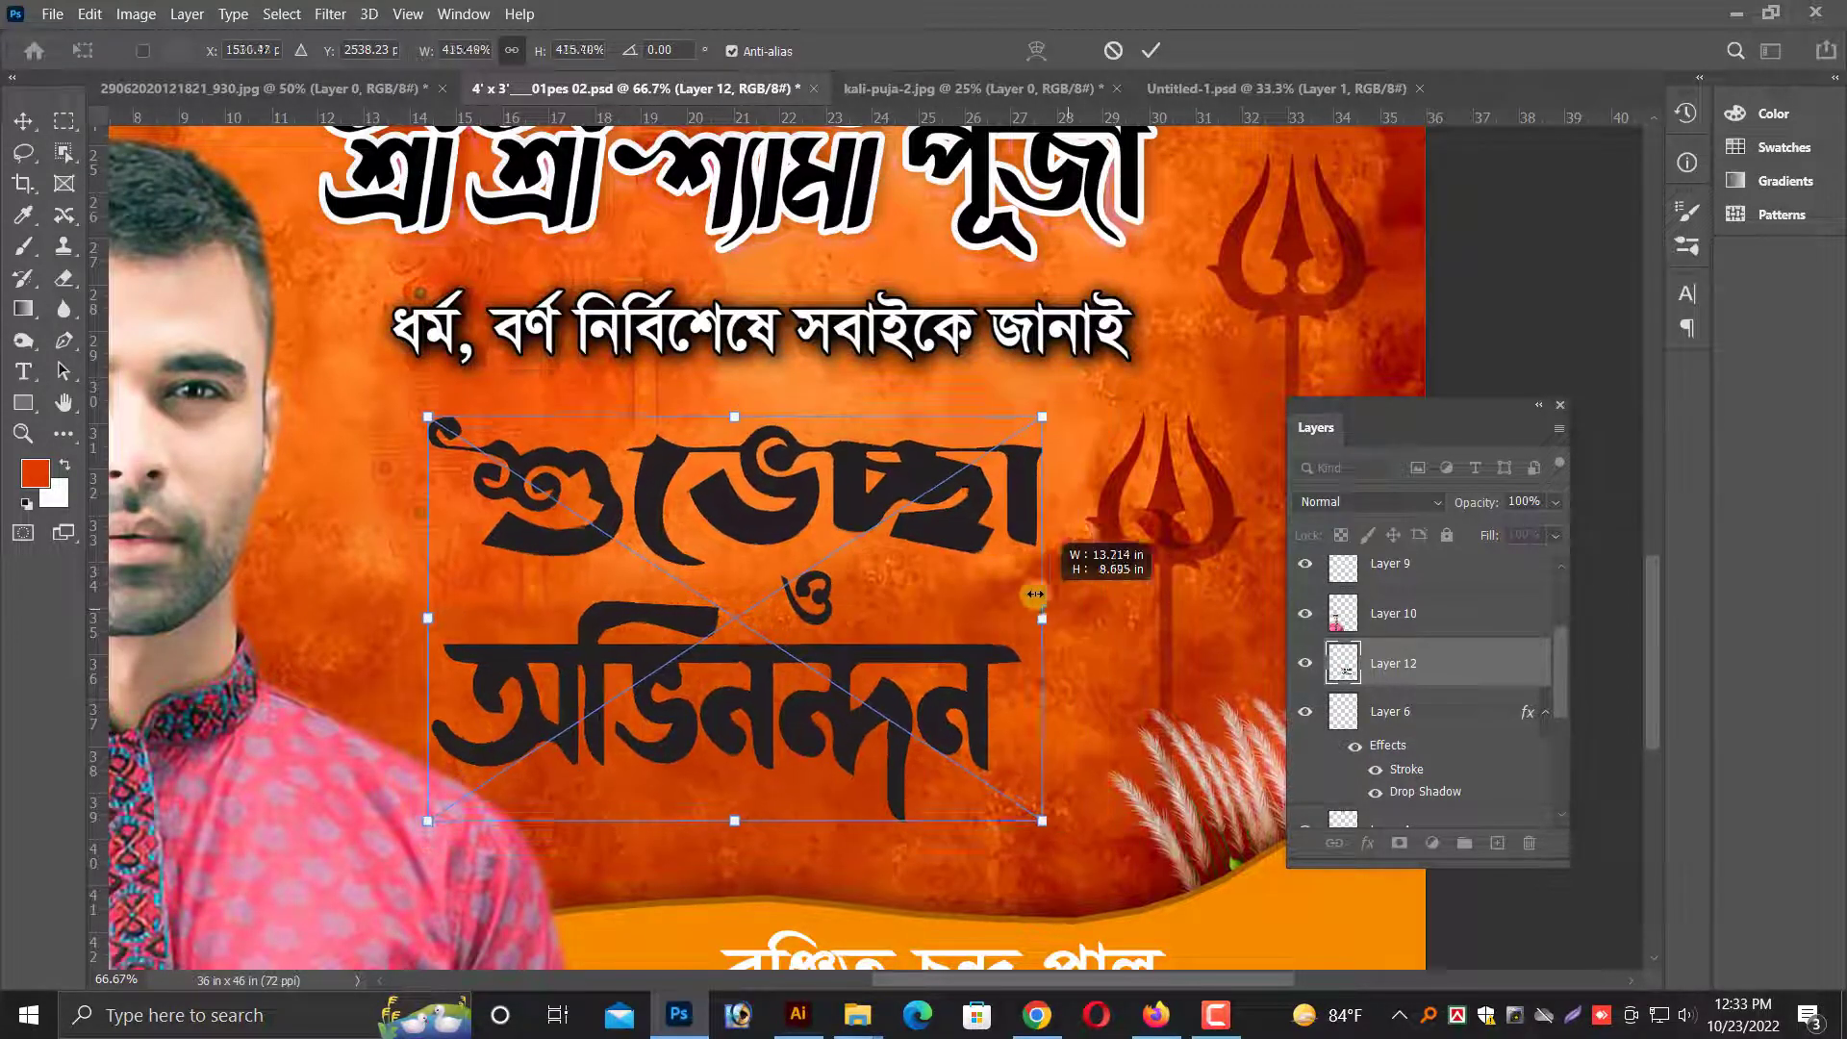
{"action": "key", "text": "Return"}
{"action": "key", "text": "ctrl+i"}
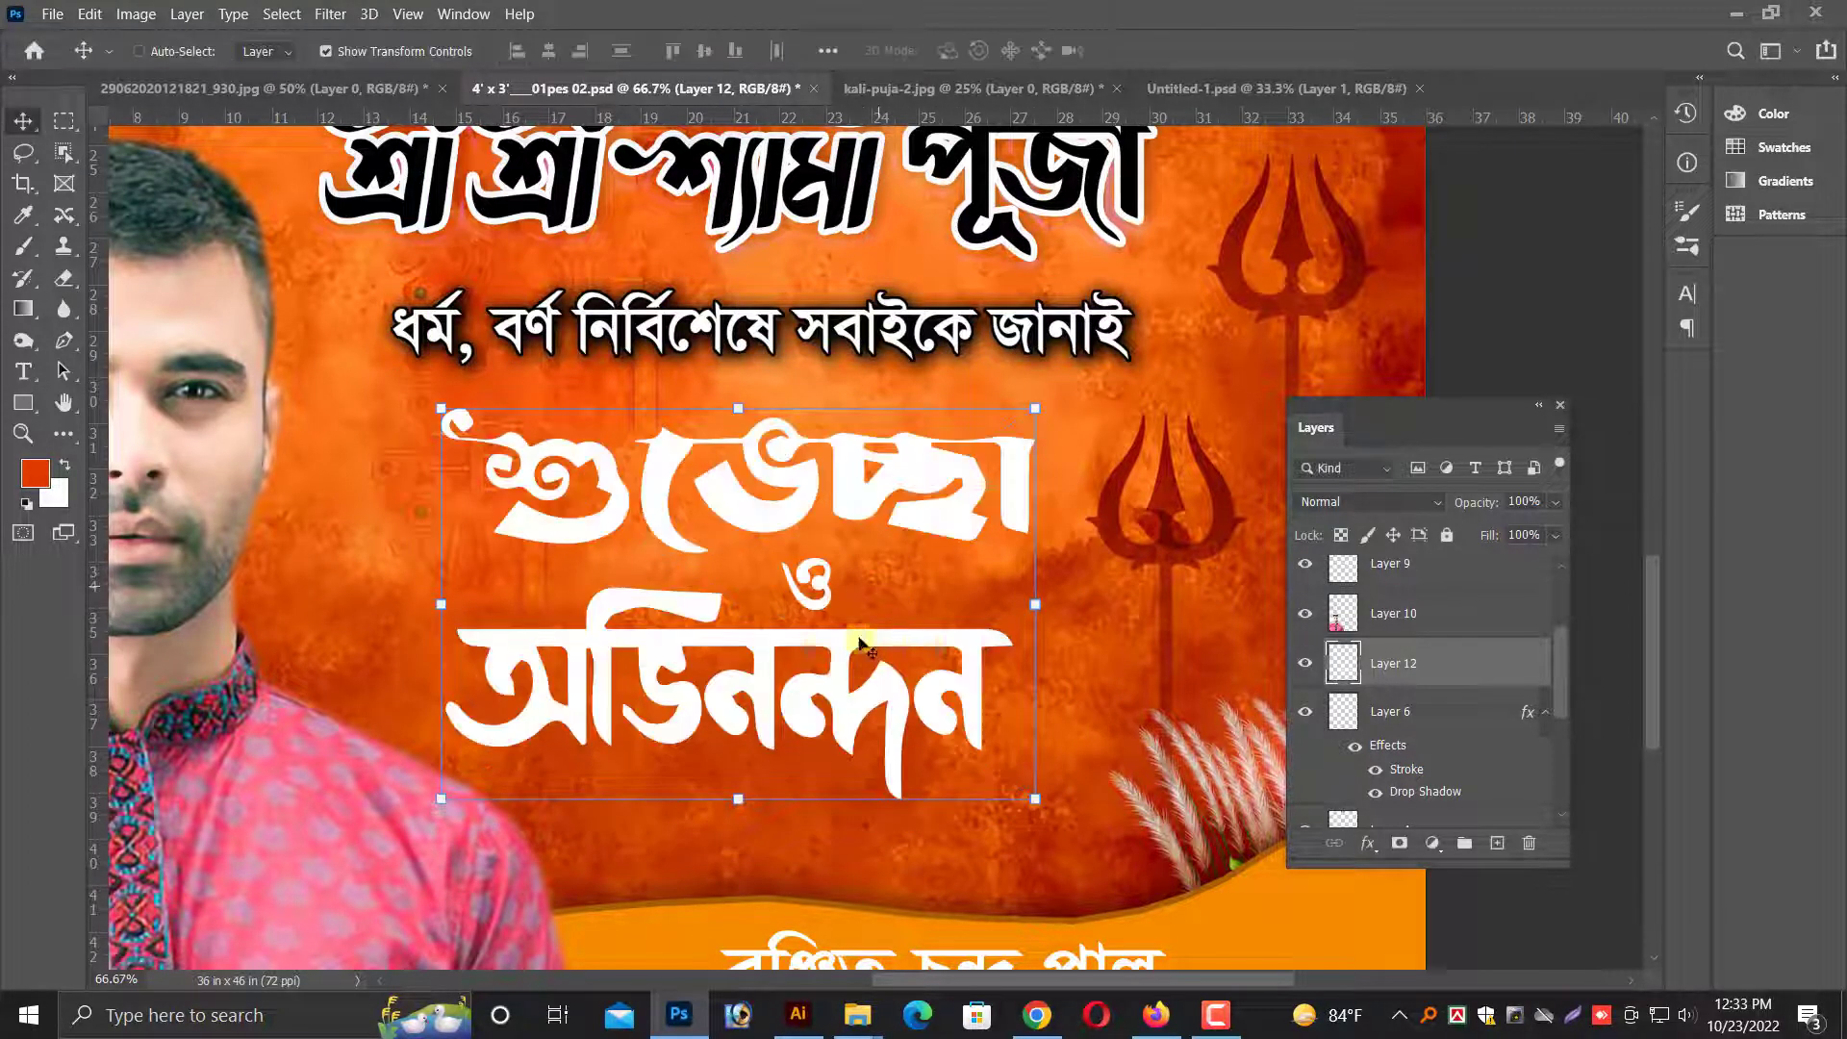
{"action": "left_click", "coordinate": [1010, 332], "text": "ctrl"}
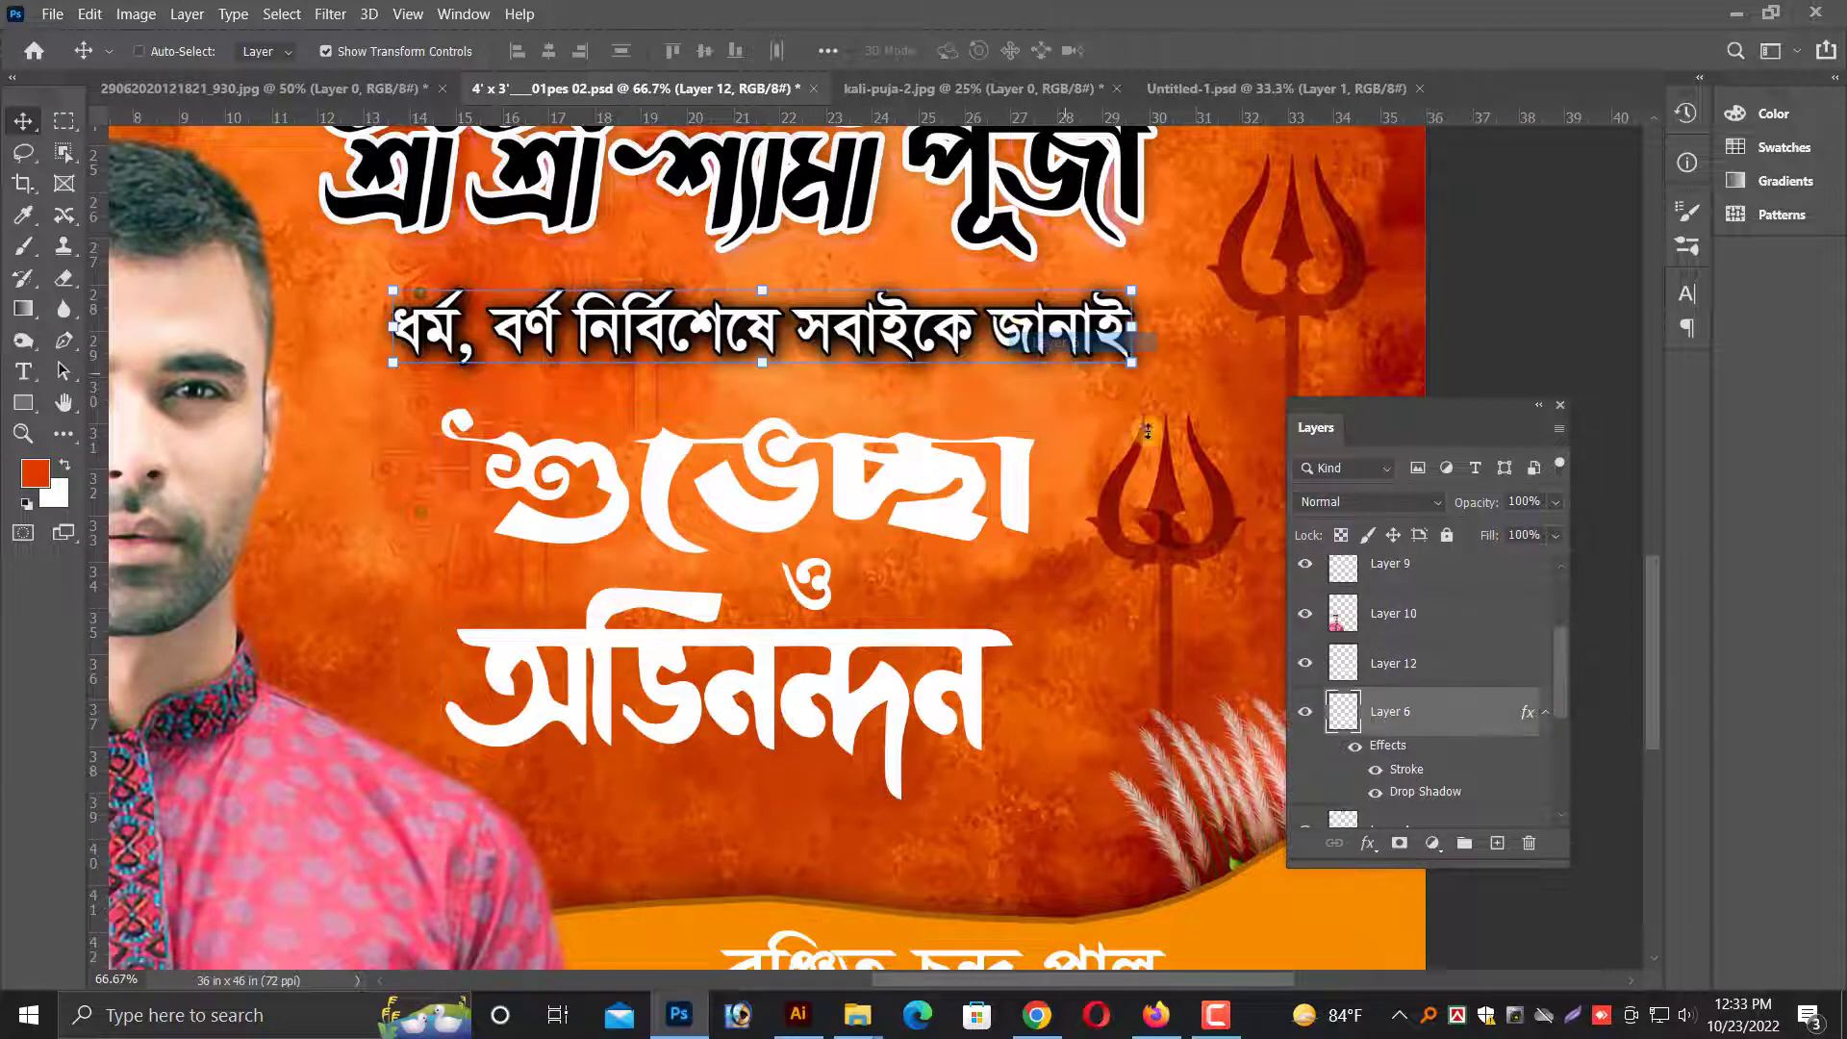
{"action": "right_click", "coordinate": [1385, 723]}
- Copy the subtitle layer's style, with its black stroke and drop shadow
{"action": "left_click", "coordinate": [1441, 545]}
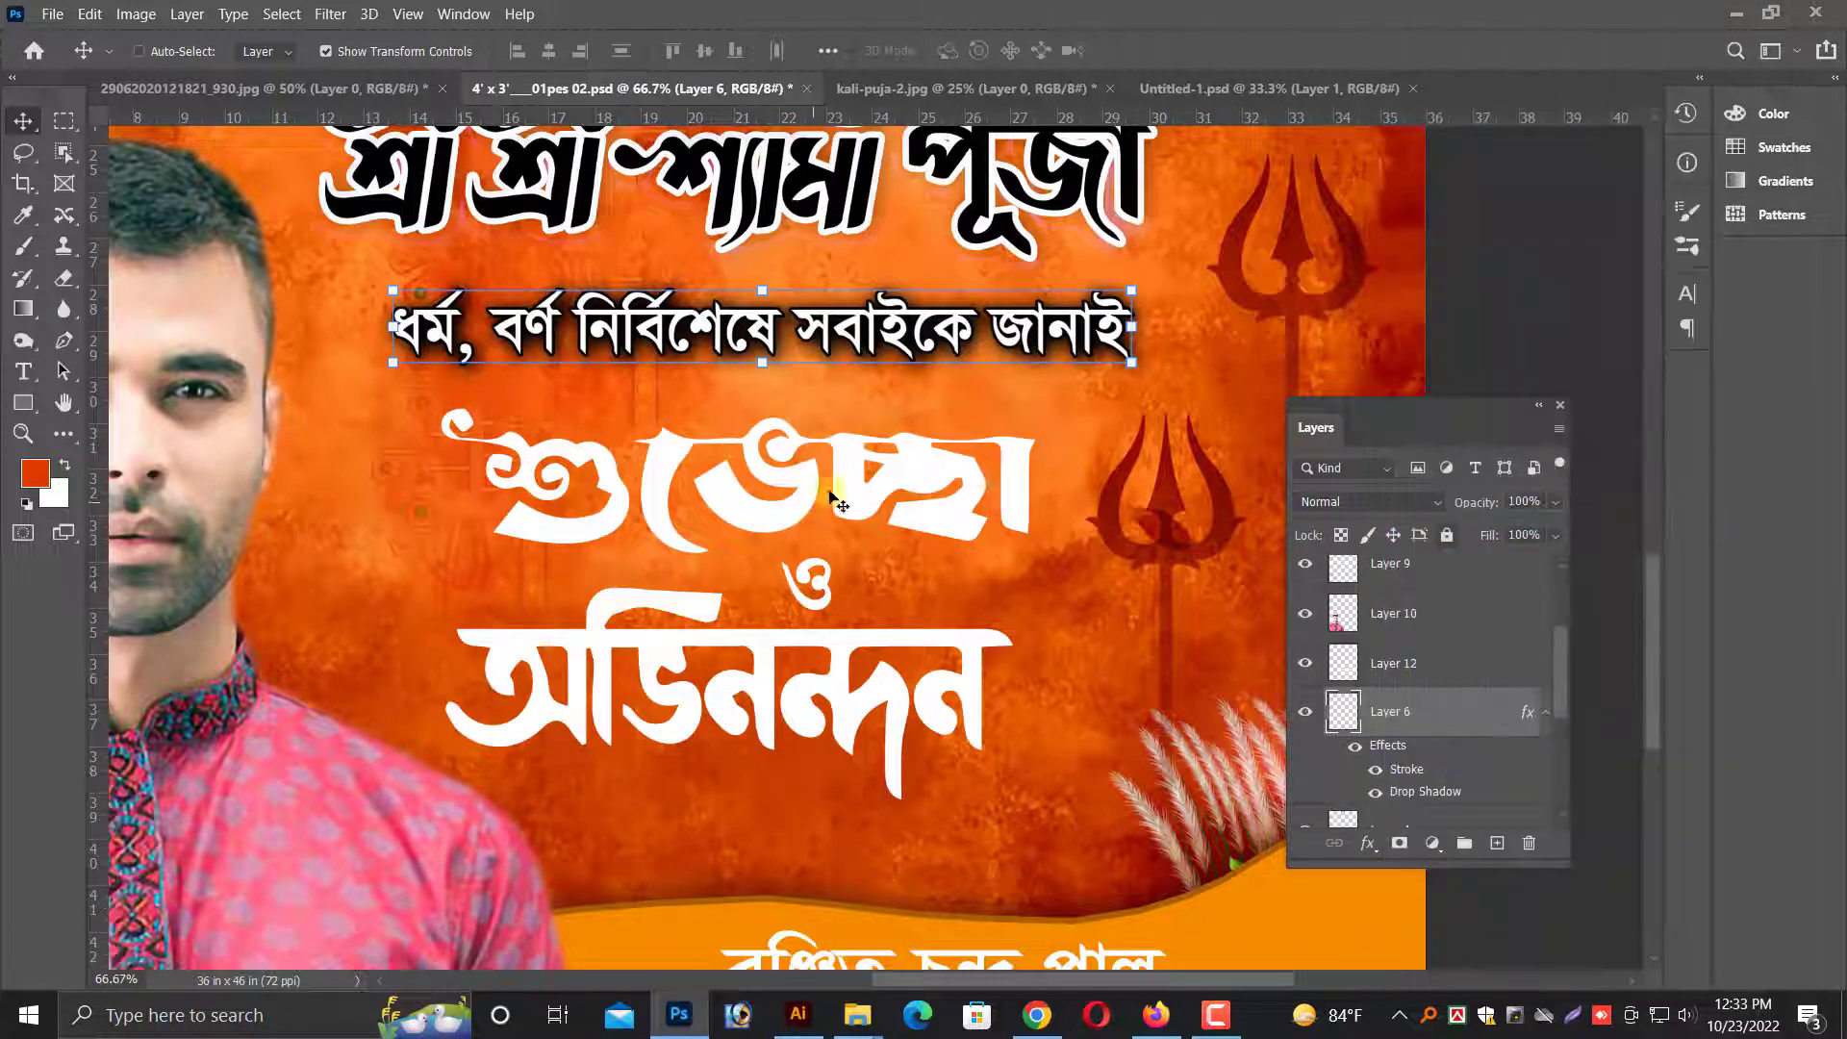
{"action": "right_click", "coordinate": [912, 477]}
{"action": "right_click", "coordinate": [1407, 710]}
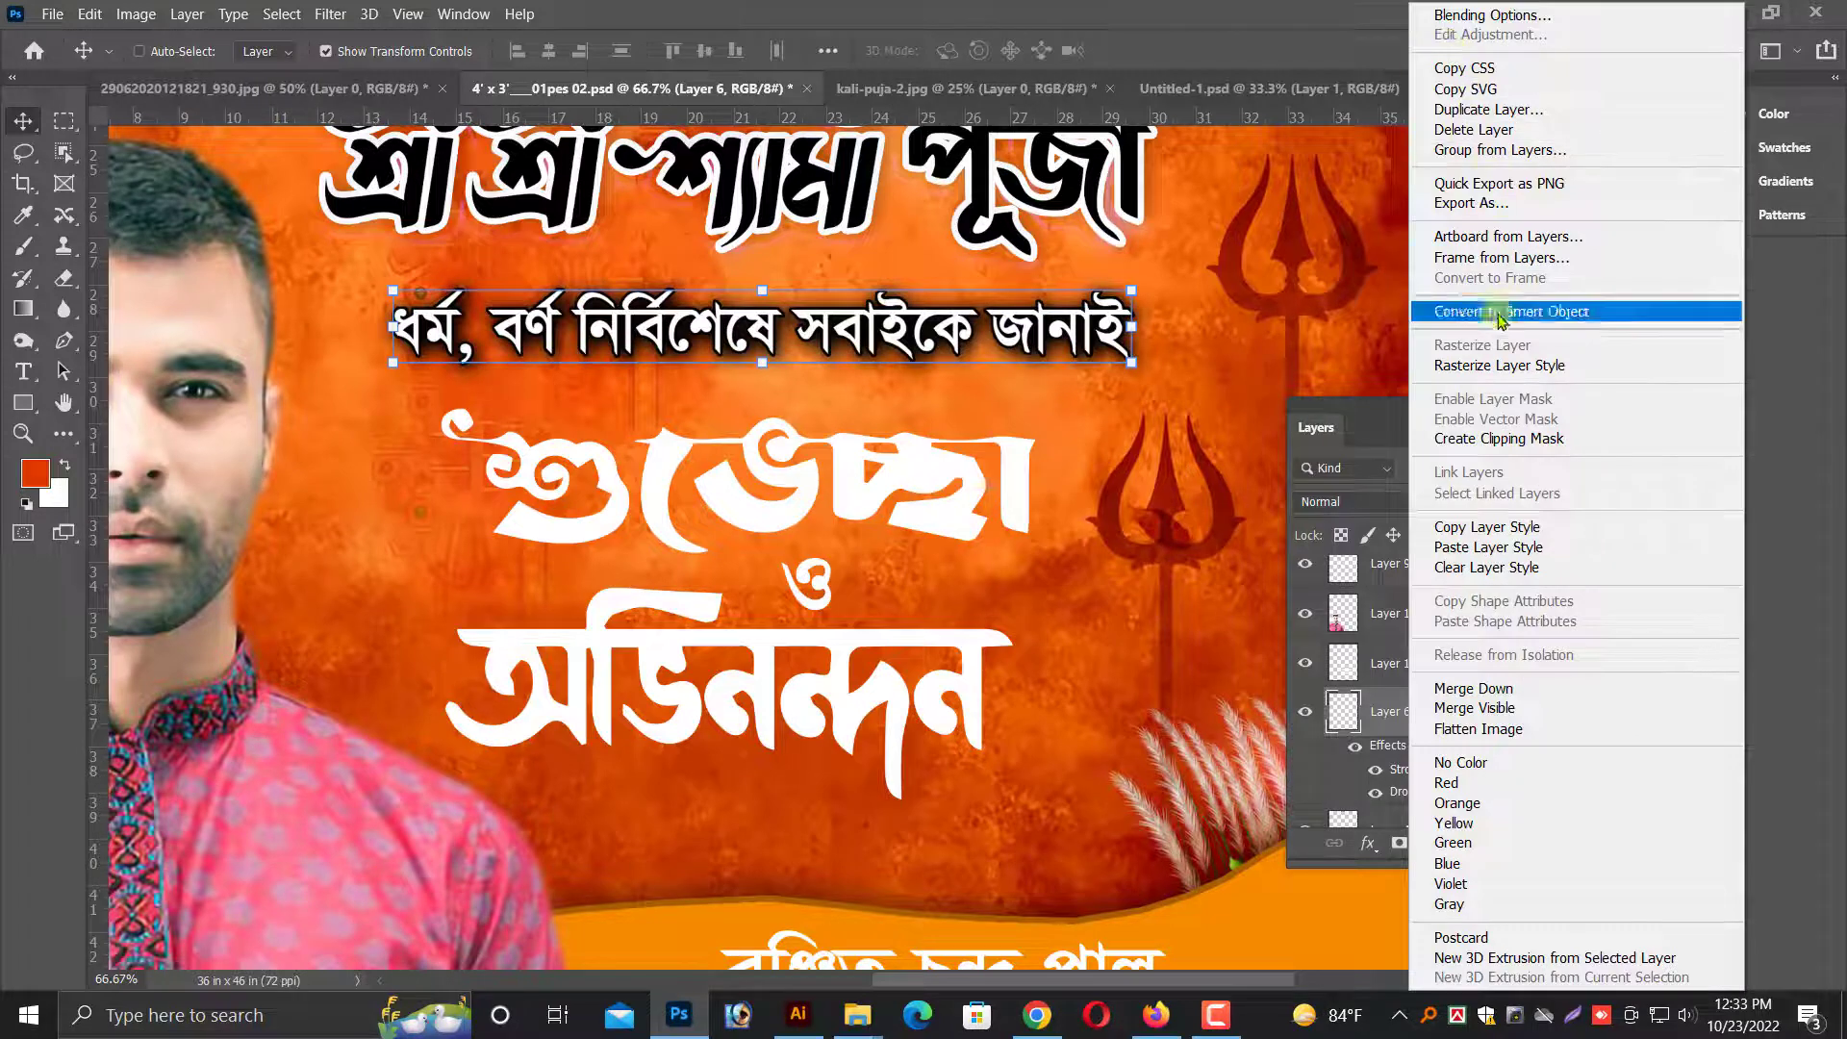
{"action": "left_click", "coordinate": [1487, 547]}
{"action": "right_click", "coordinate": [931, 368]}
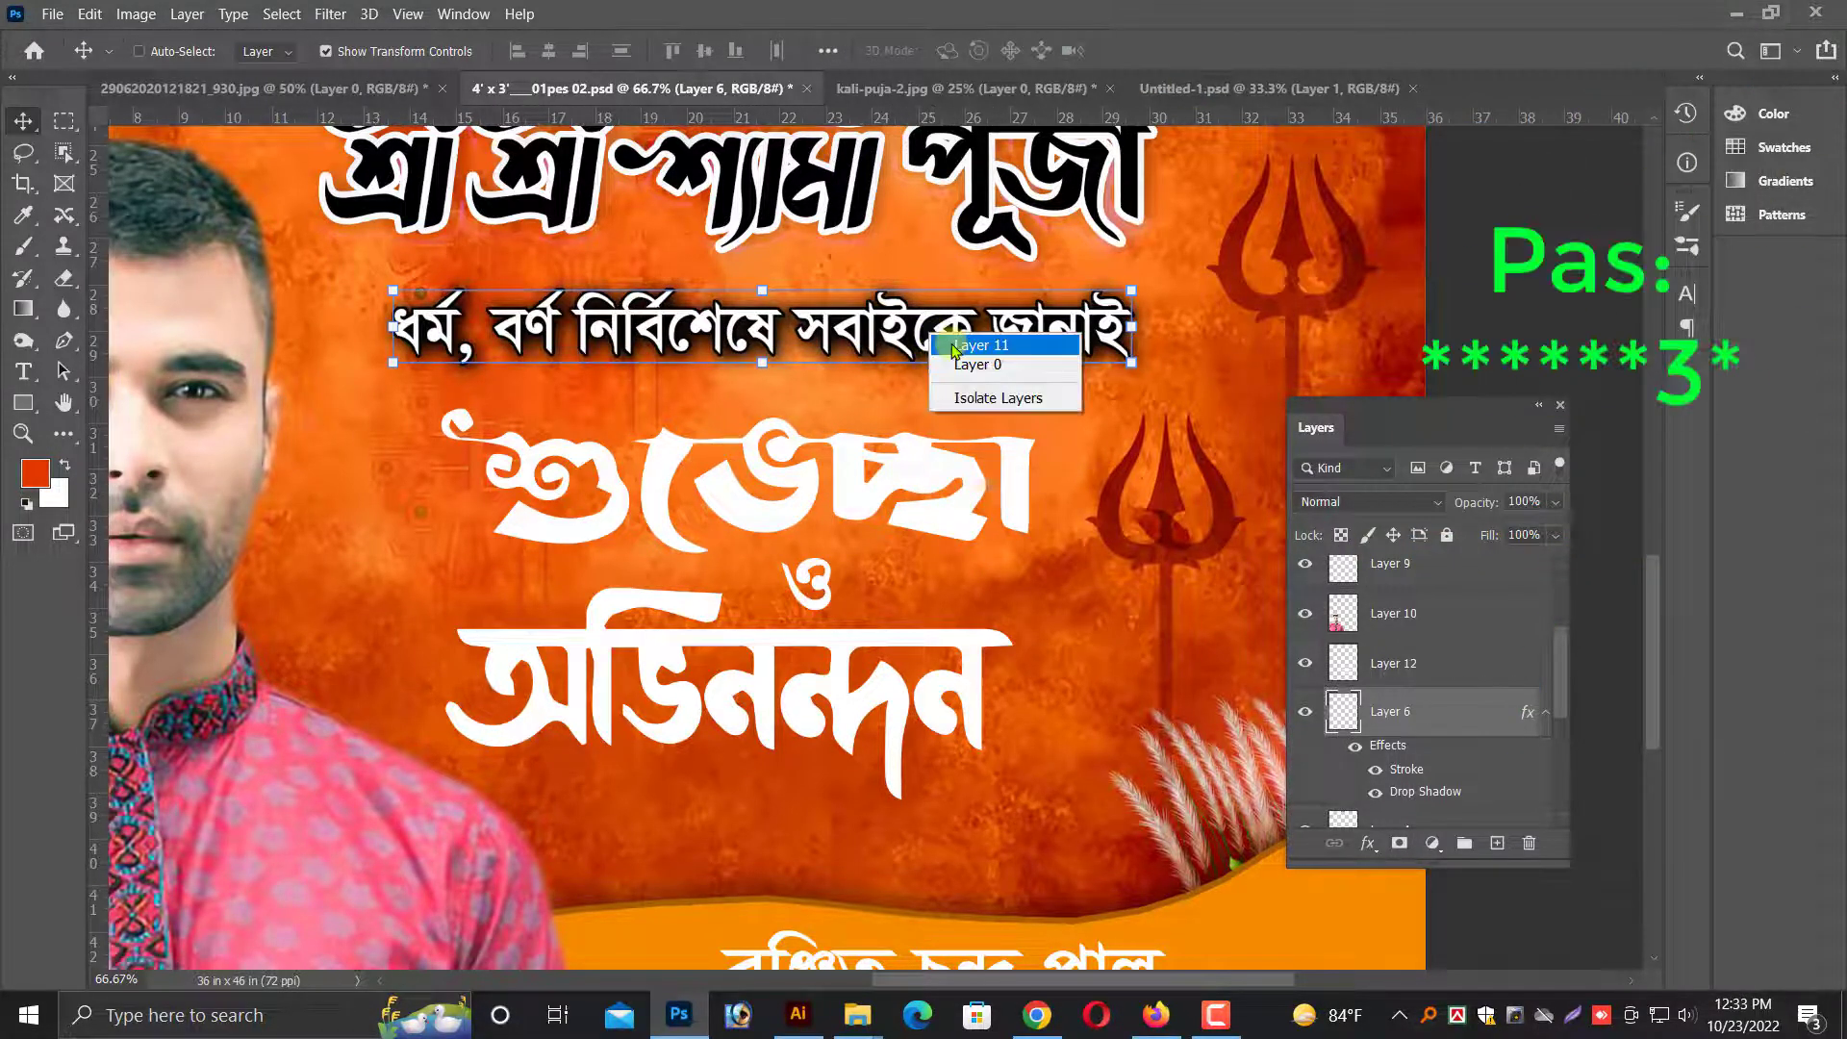
{"action": "left_click", "coordinate": [971, 363]}
{"action": "left_click", "coordinate": [967, 336], "text": "ctrl"}
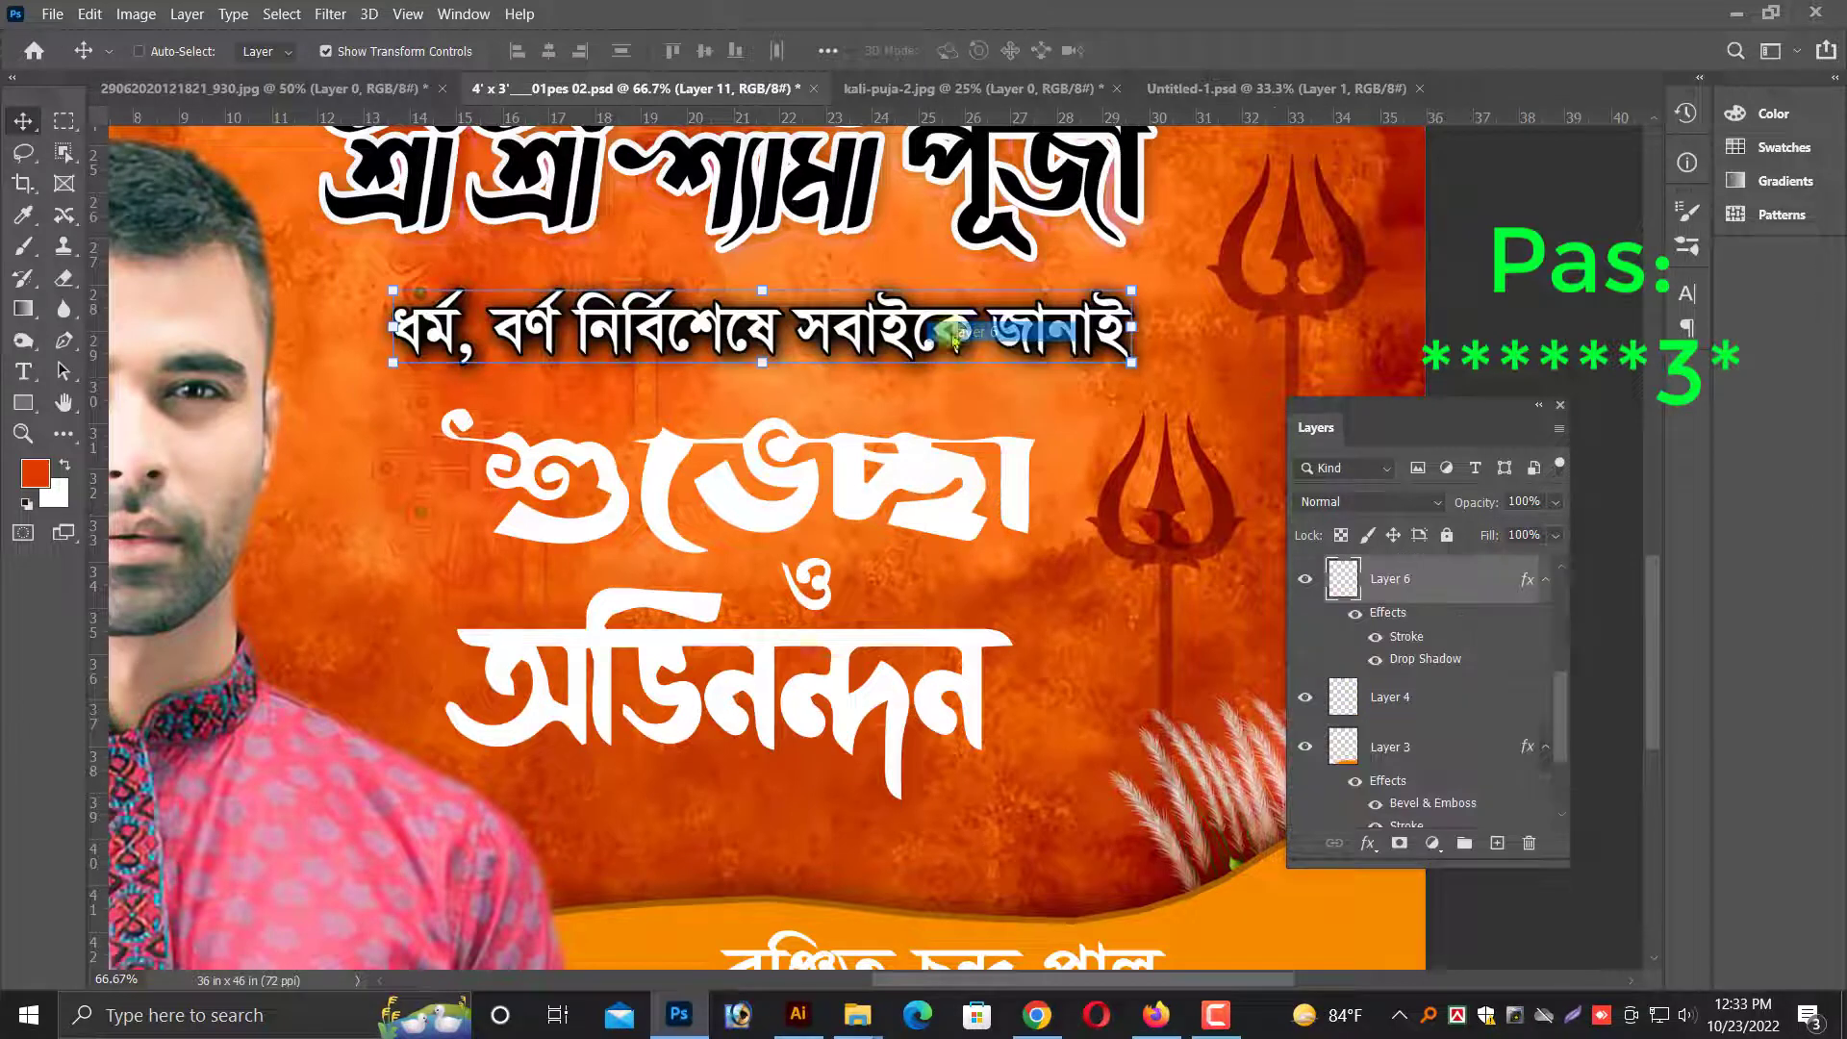
{"action": "right_click", "coordinate": [1390, 587]}
{"action": "left_click", "coordinate": [1472, 544]}
- Paste that layer style onto the greeting layer, Layer 12
{"action": "right_click", "coordinate": [952, 484]}
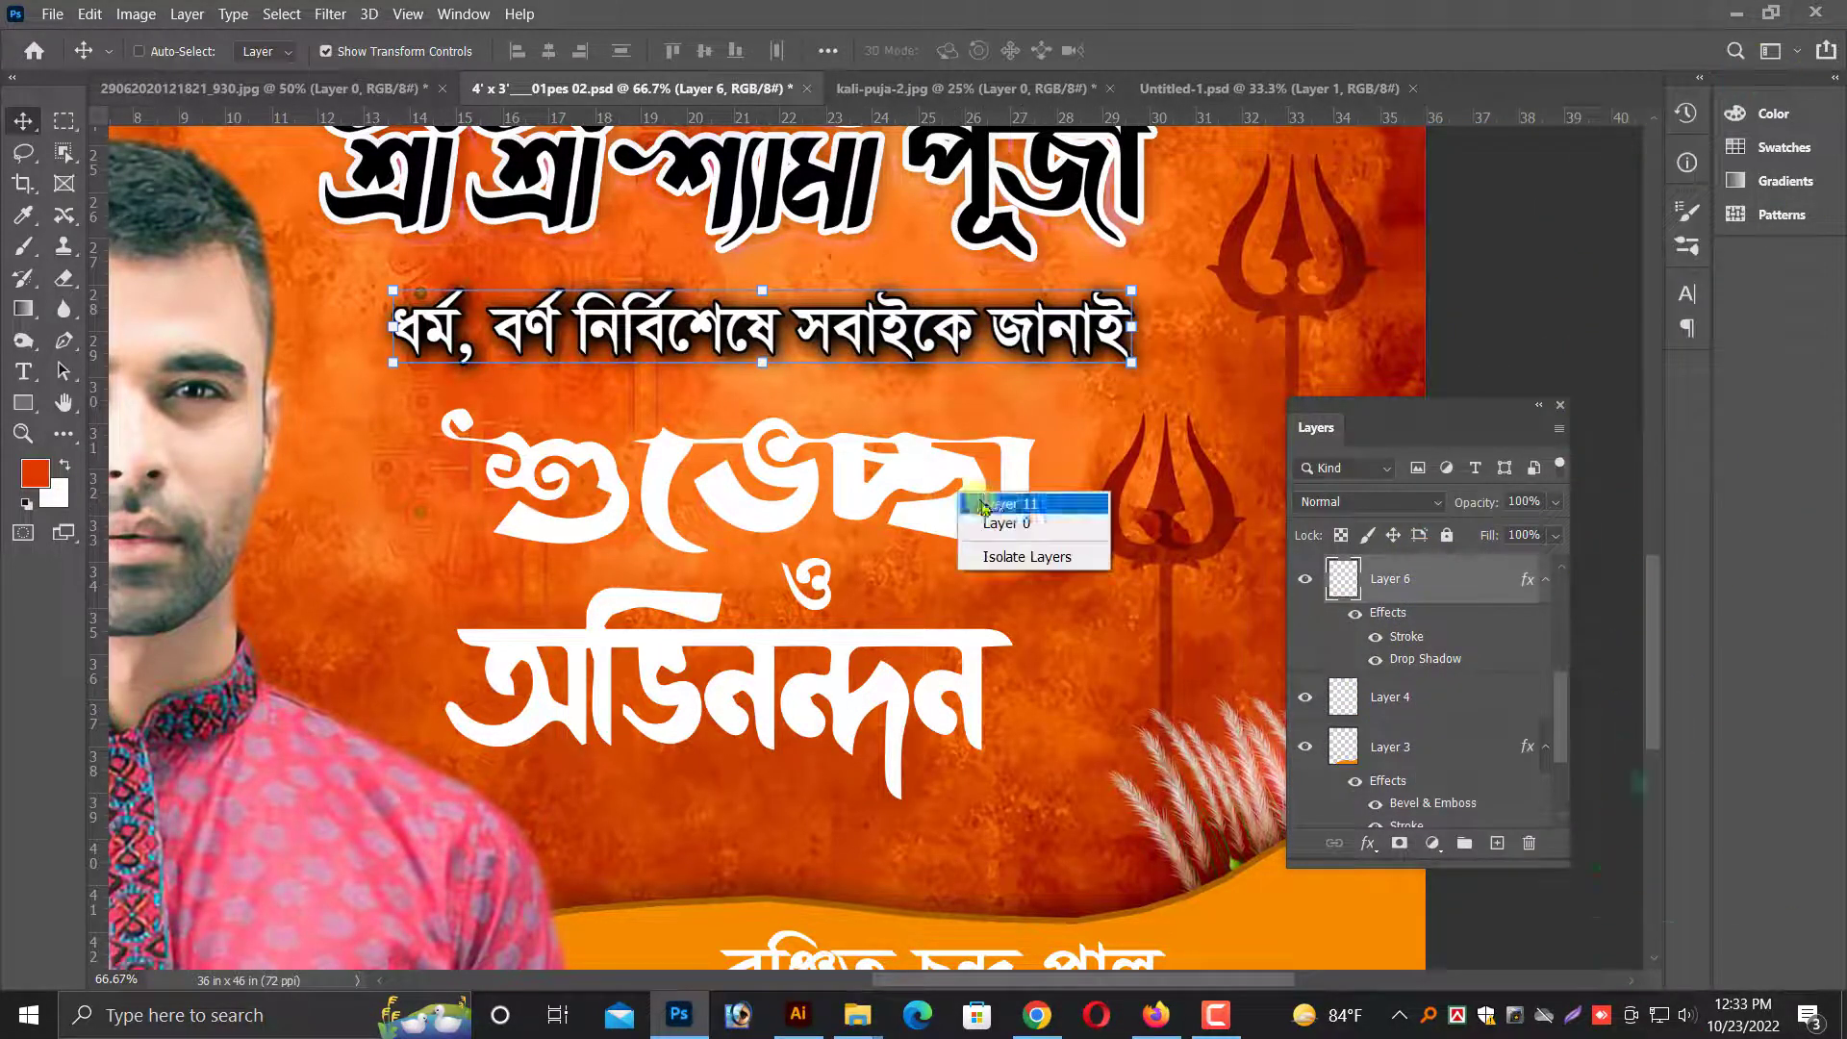
{"action": "left_click", "coordinate": [974, 491]}
{"action": "right_click", "coordinate": [1408, 582]}
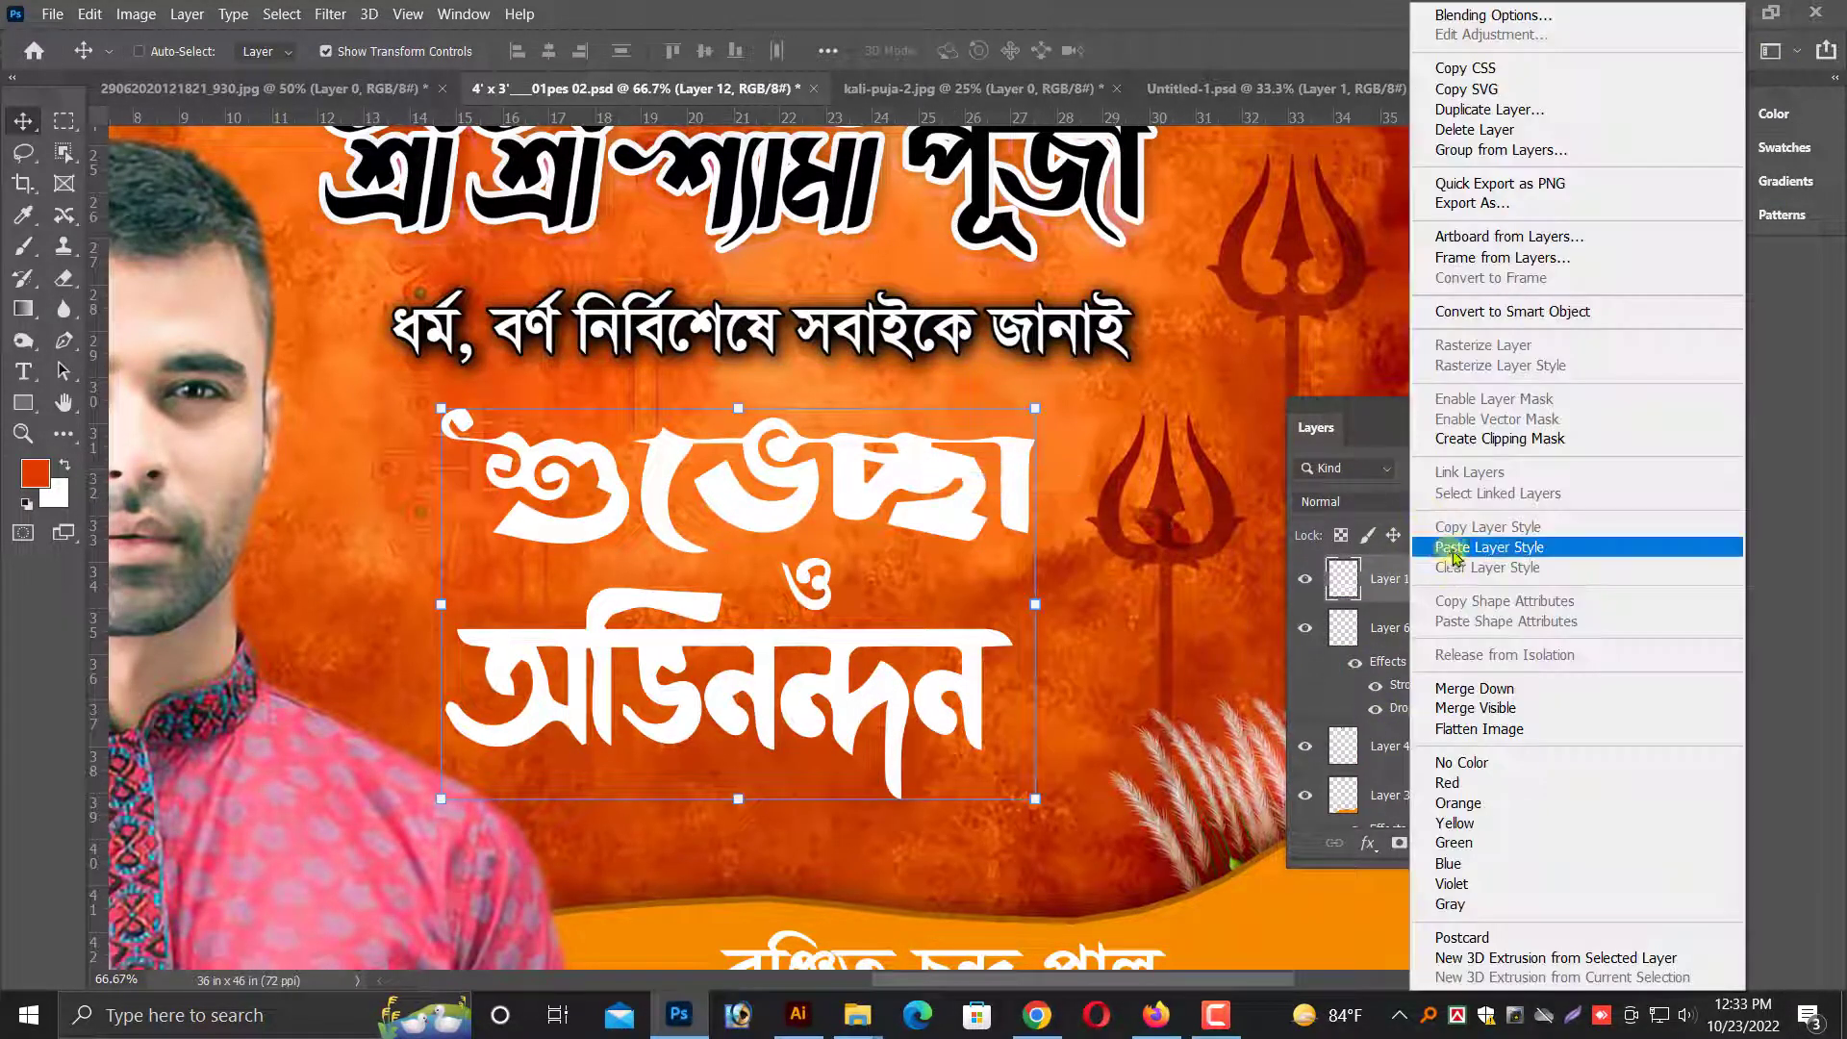
{"action": "left_click", "coordinate": [1472, 541]}
{"action": "key", "text": "ctrl+plus"}
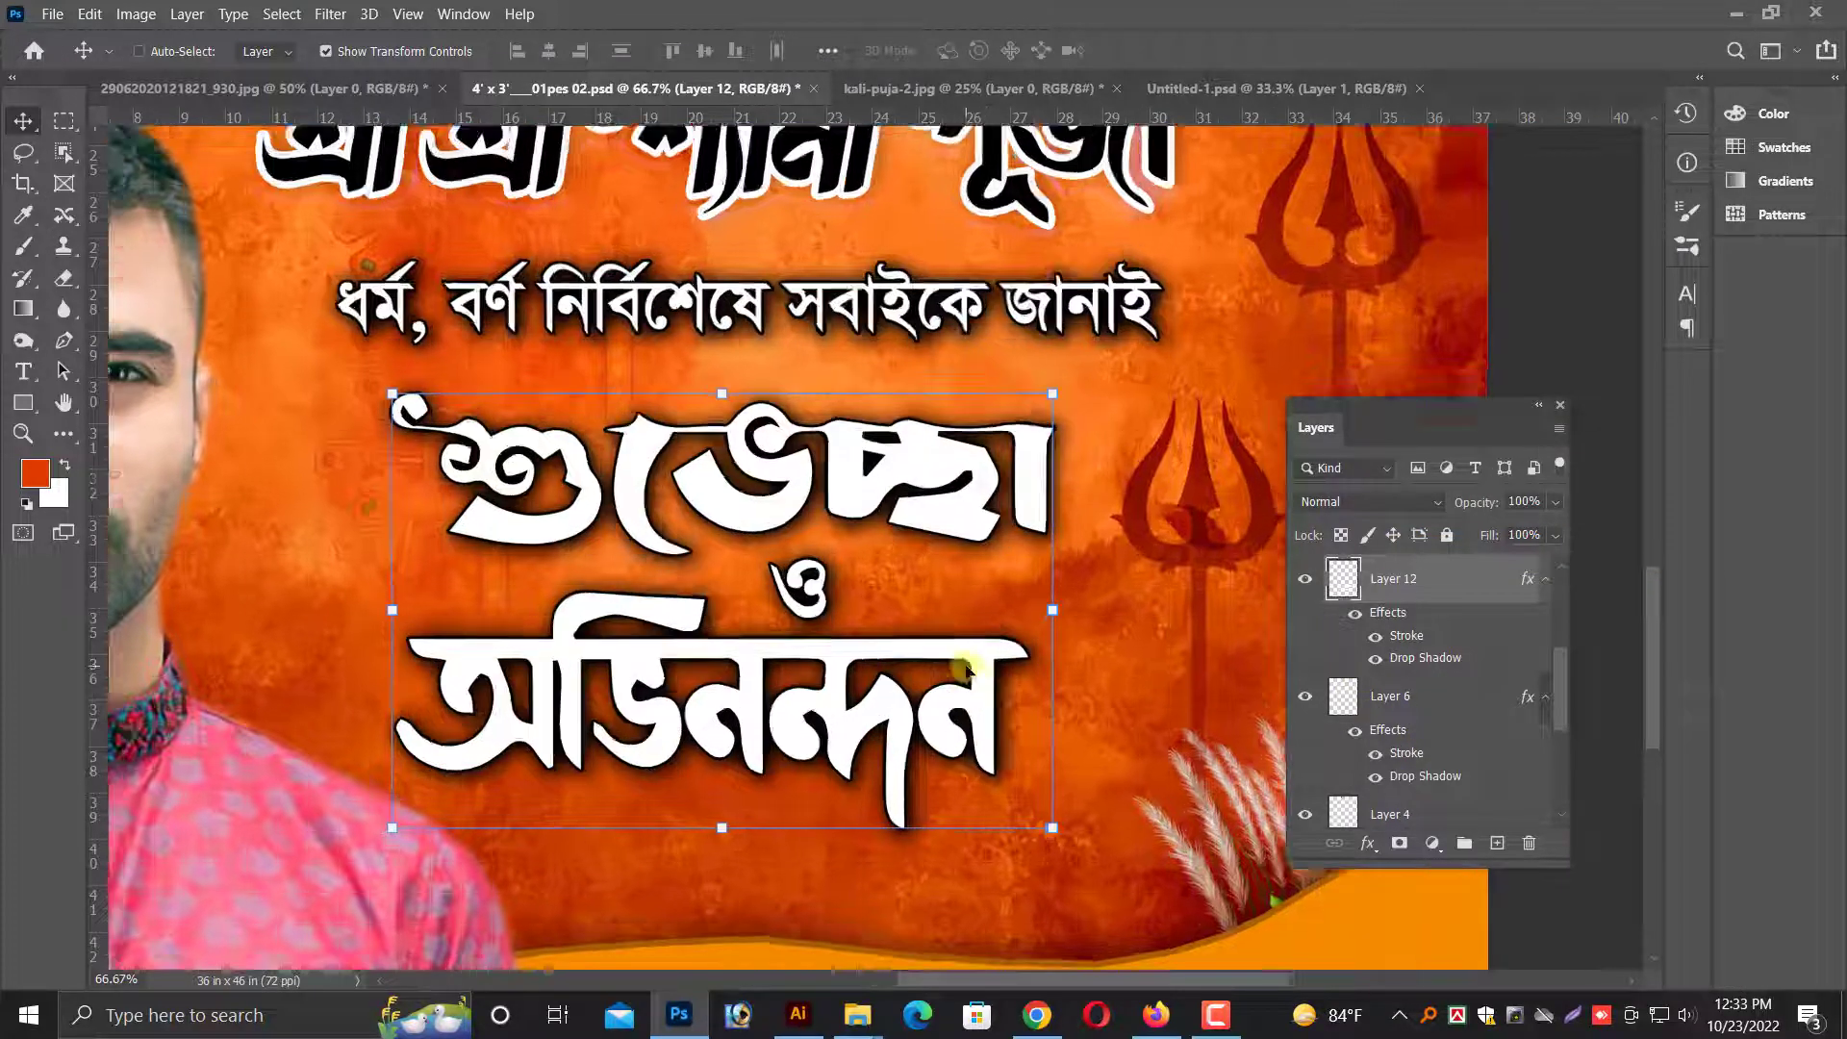
{"action": "right_click", "coordinate": [1431, 582]}
- Set Layer 12's stroke to 15 px and add a yellow radial Gradient Overlay
{"action": "left_click", "coordinate": [1524, 23]}
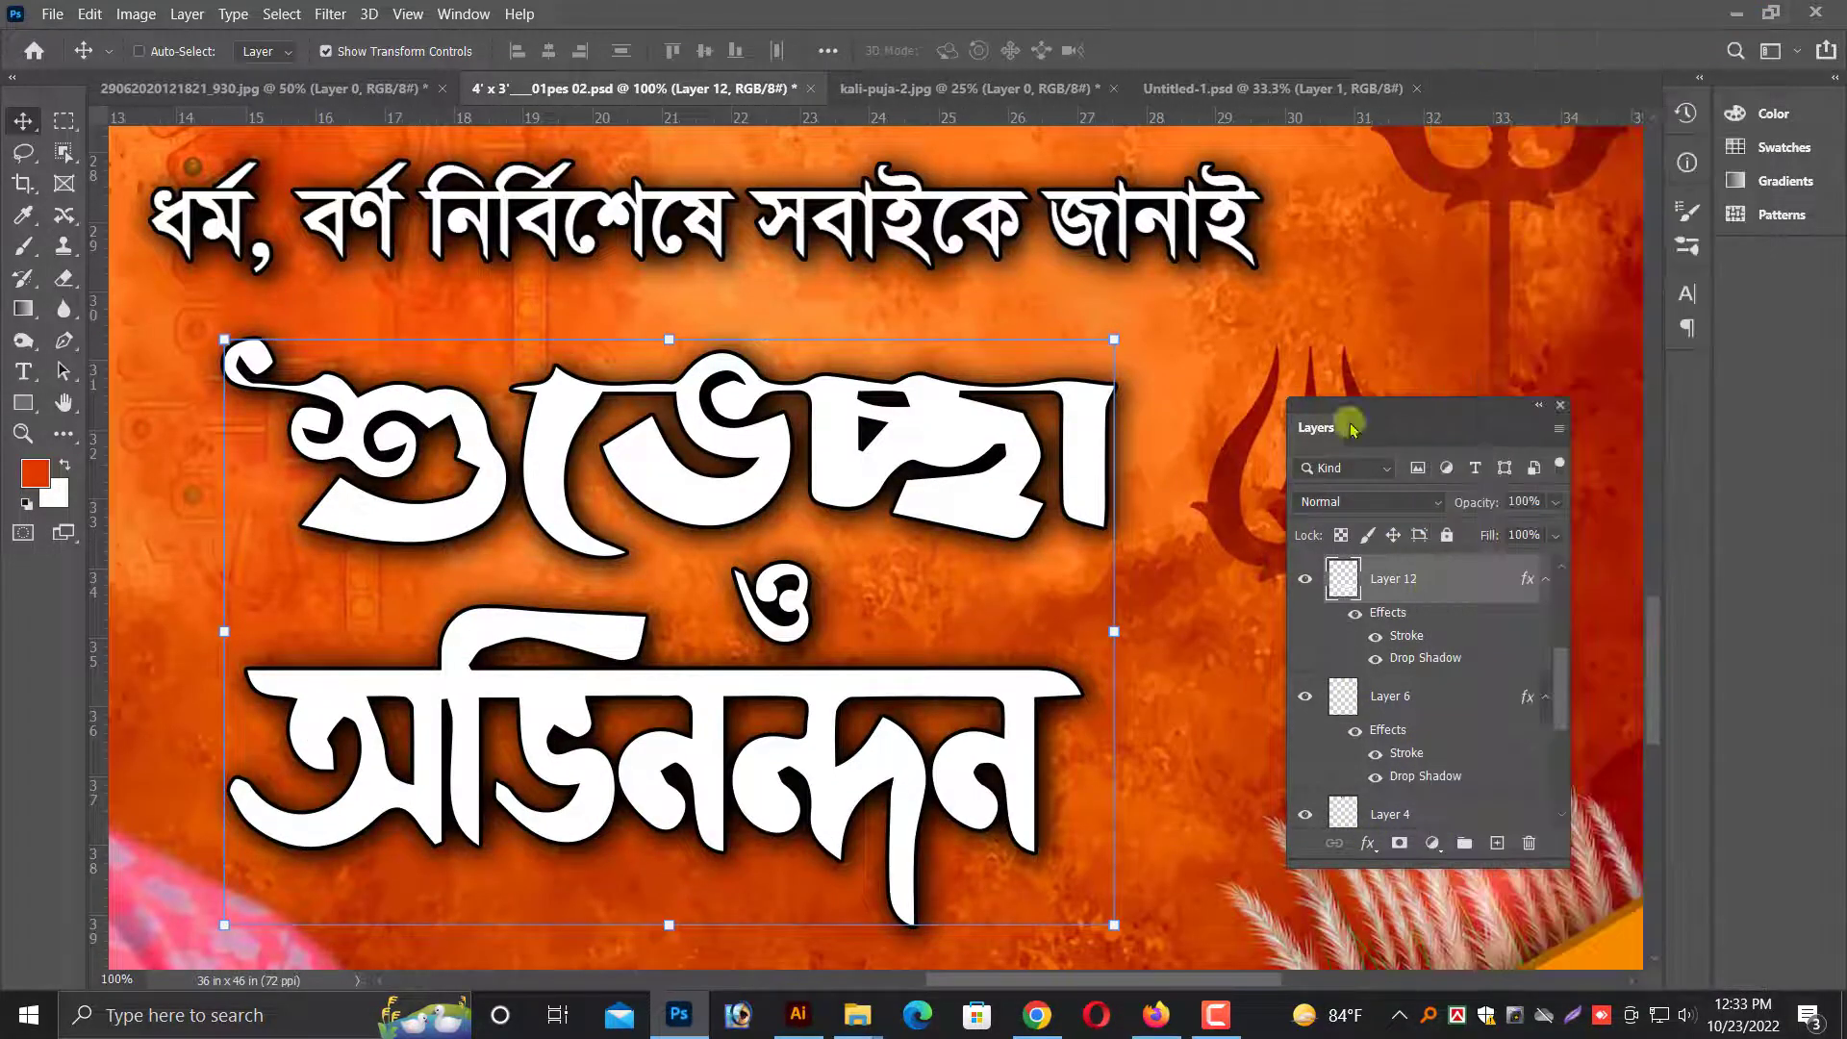
{"action": "left_click", "coordinate": [958, 609]}
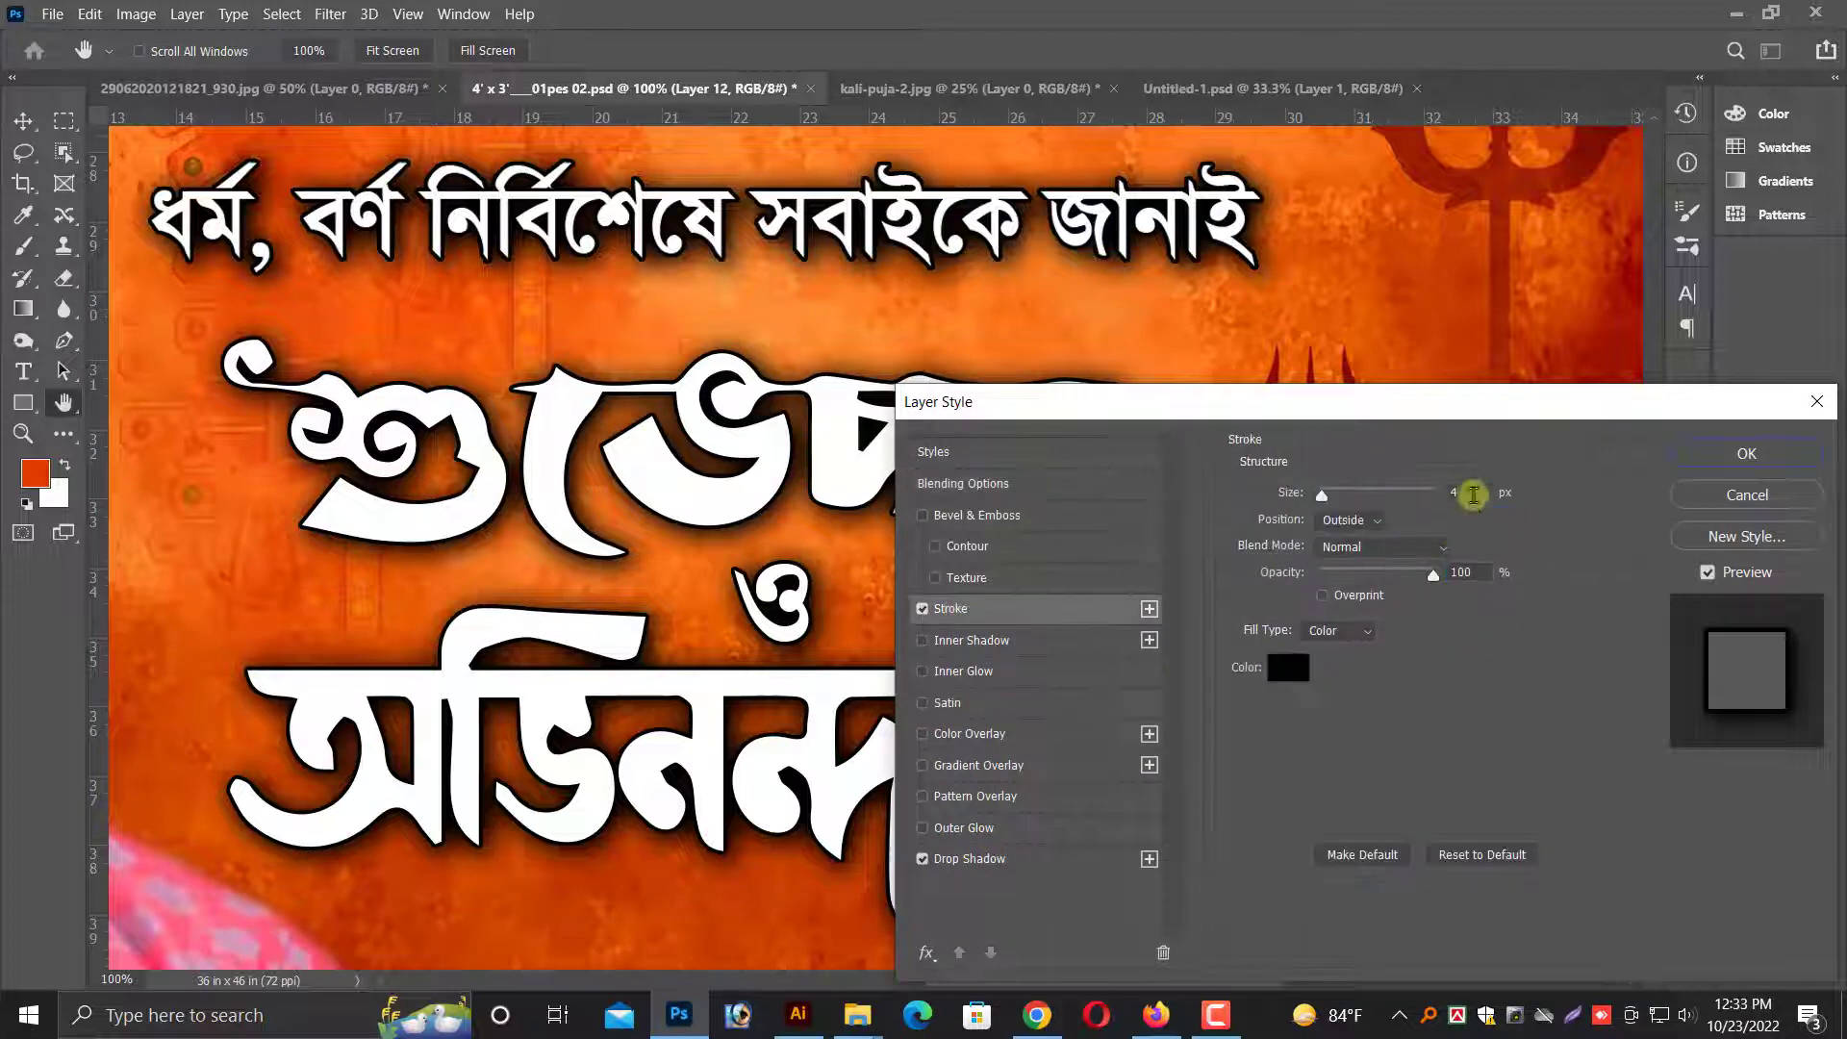
{"action": "type", "text": "15"}
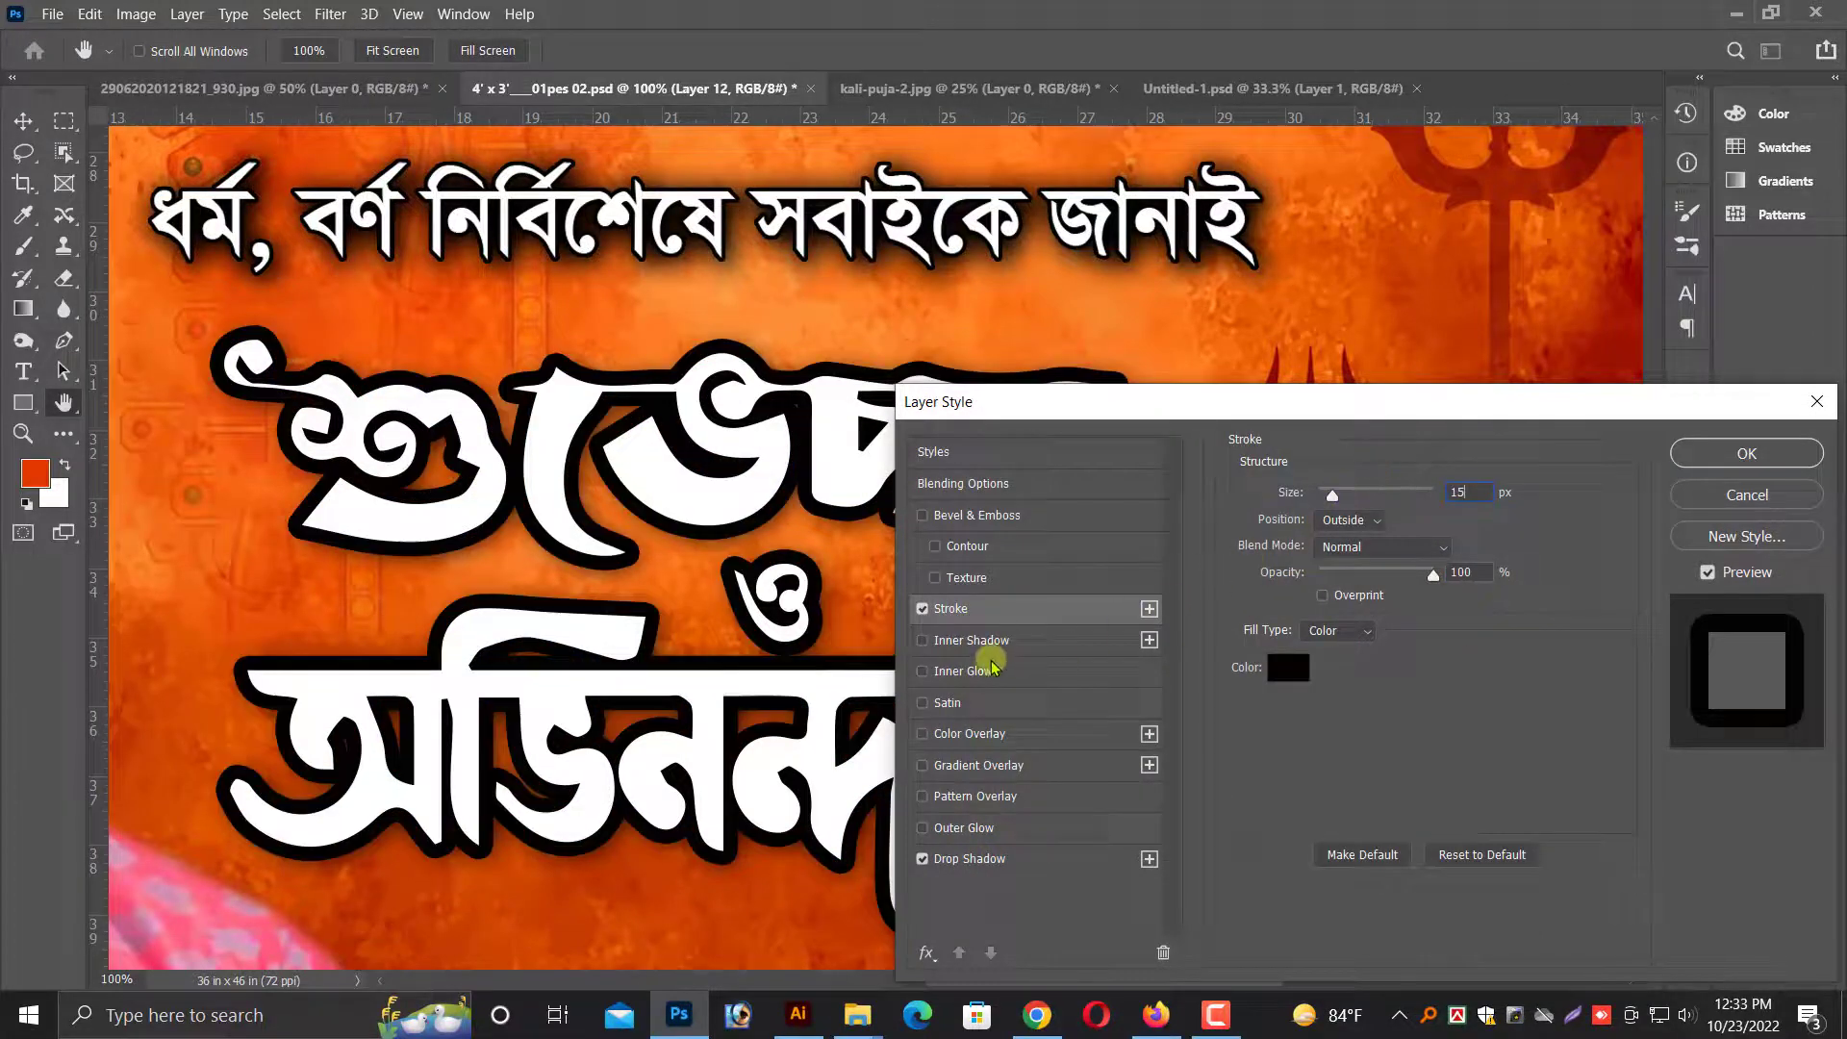
{"action": "left_click", "coordinate": [979, 765]}
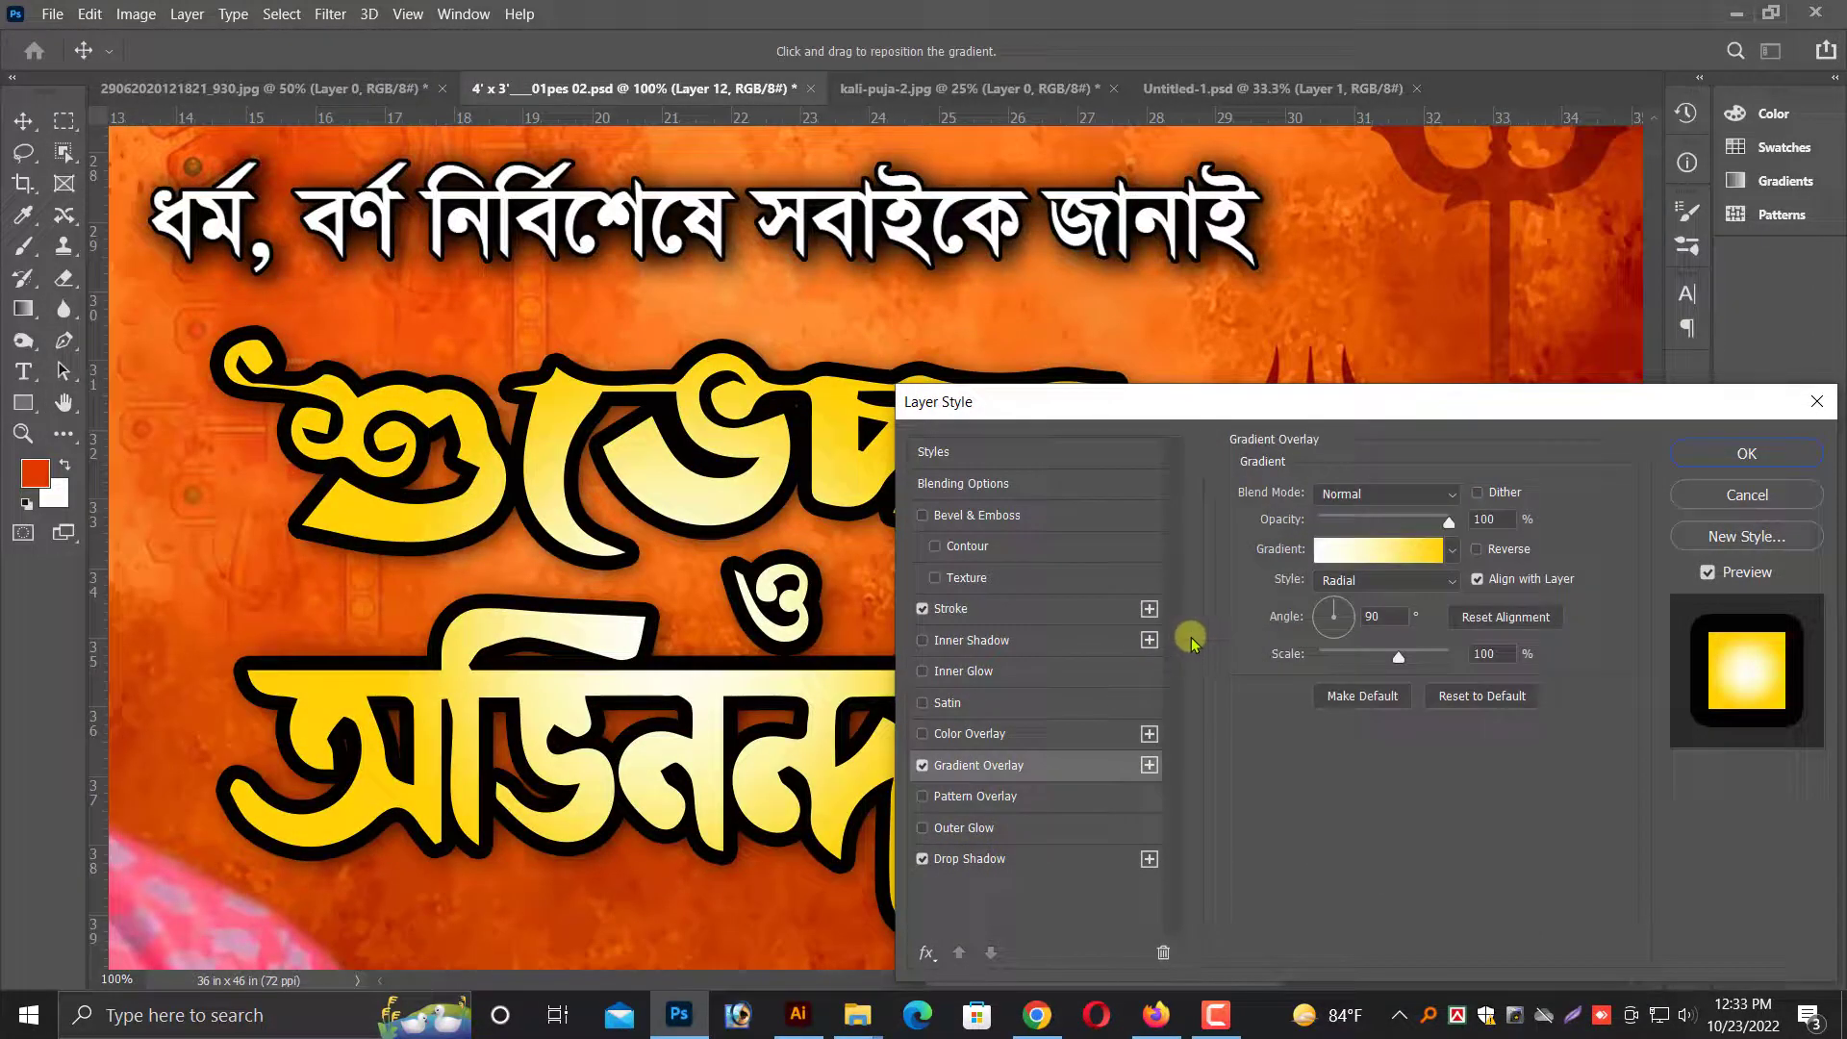
{"action": "key", "text": "Return"}
{"action": "key", "text": "ctrl+minus"}
{"action": "key", "text": "ctrl+minus"}
{"action": "key", "text": "ctrl+minus"}
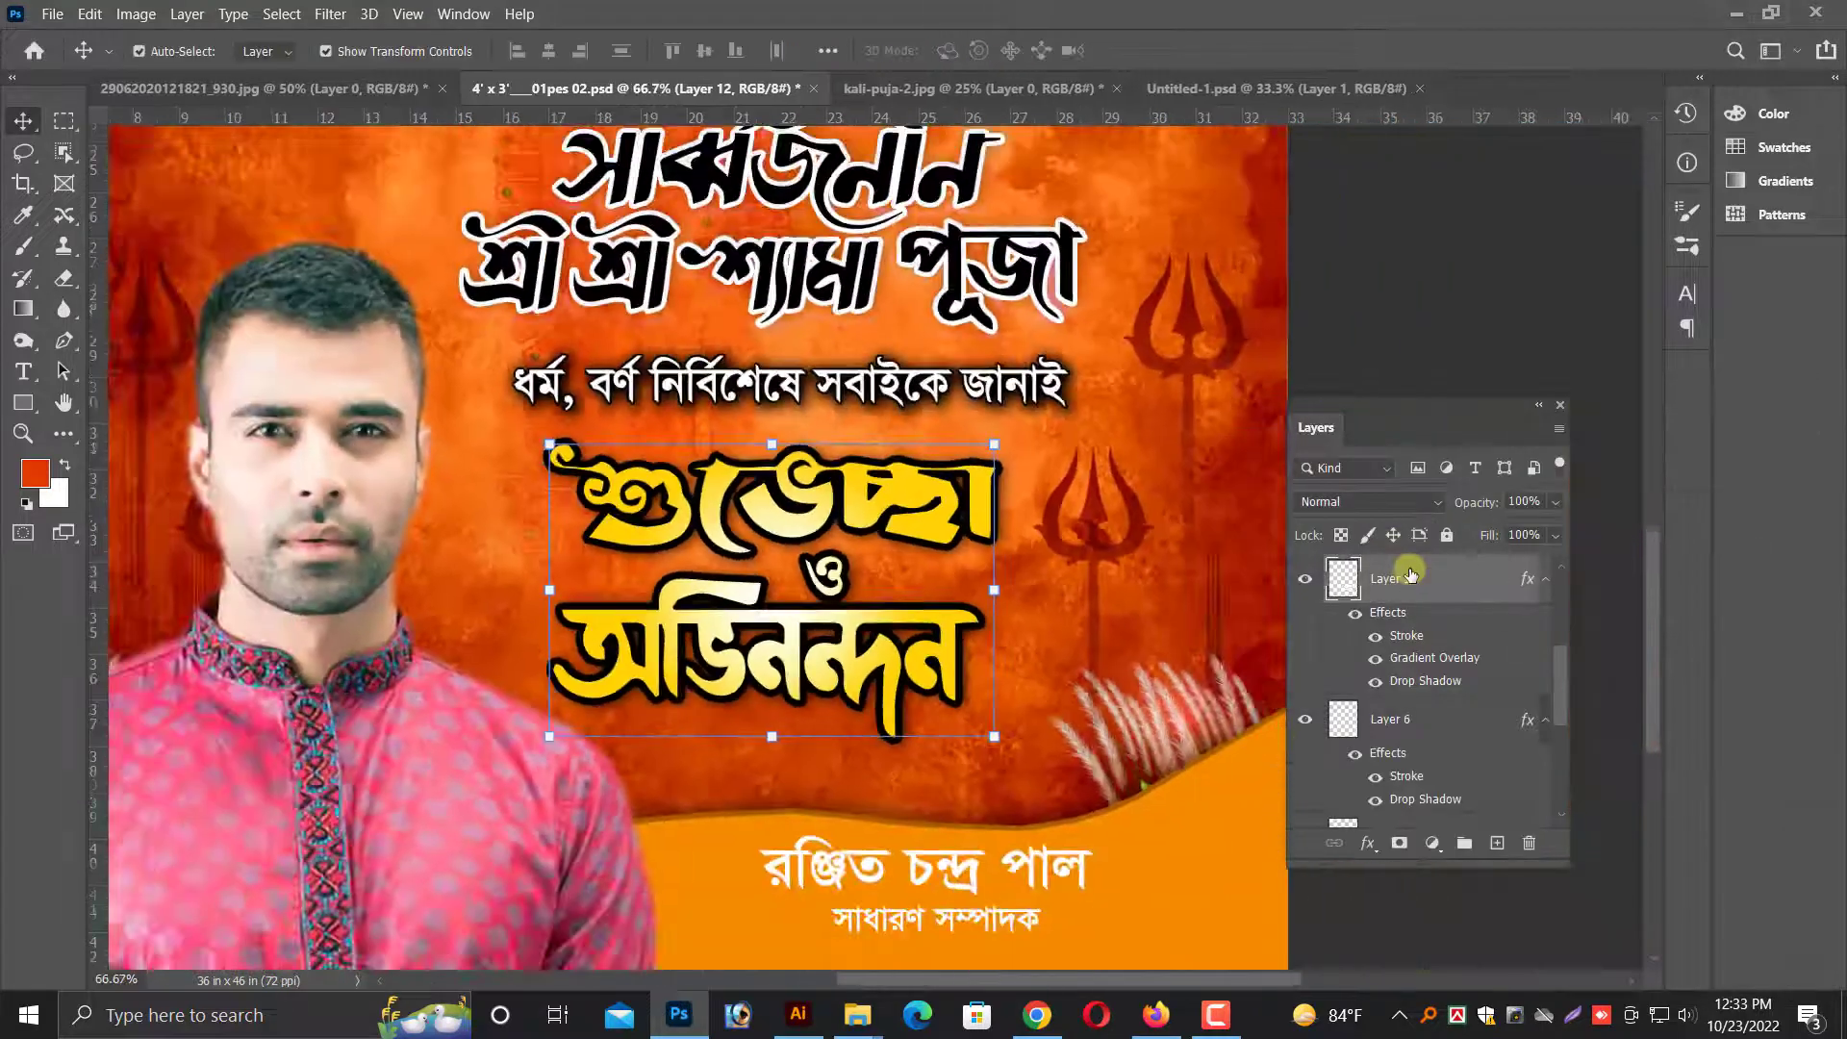
- Lower the orange wave layer to reveal the pot
{"action": "left_click_drag", "start_coordinate": [1096, 827], "coordinate": [1102, 938]}
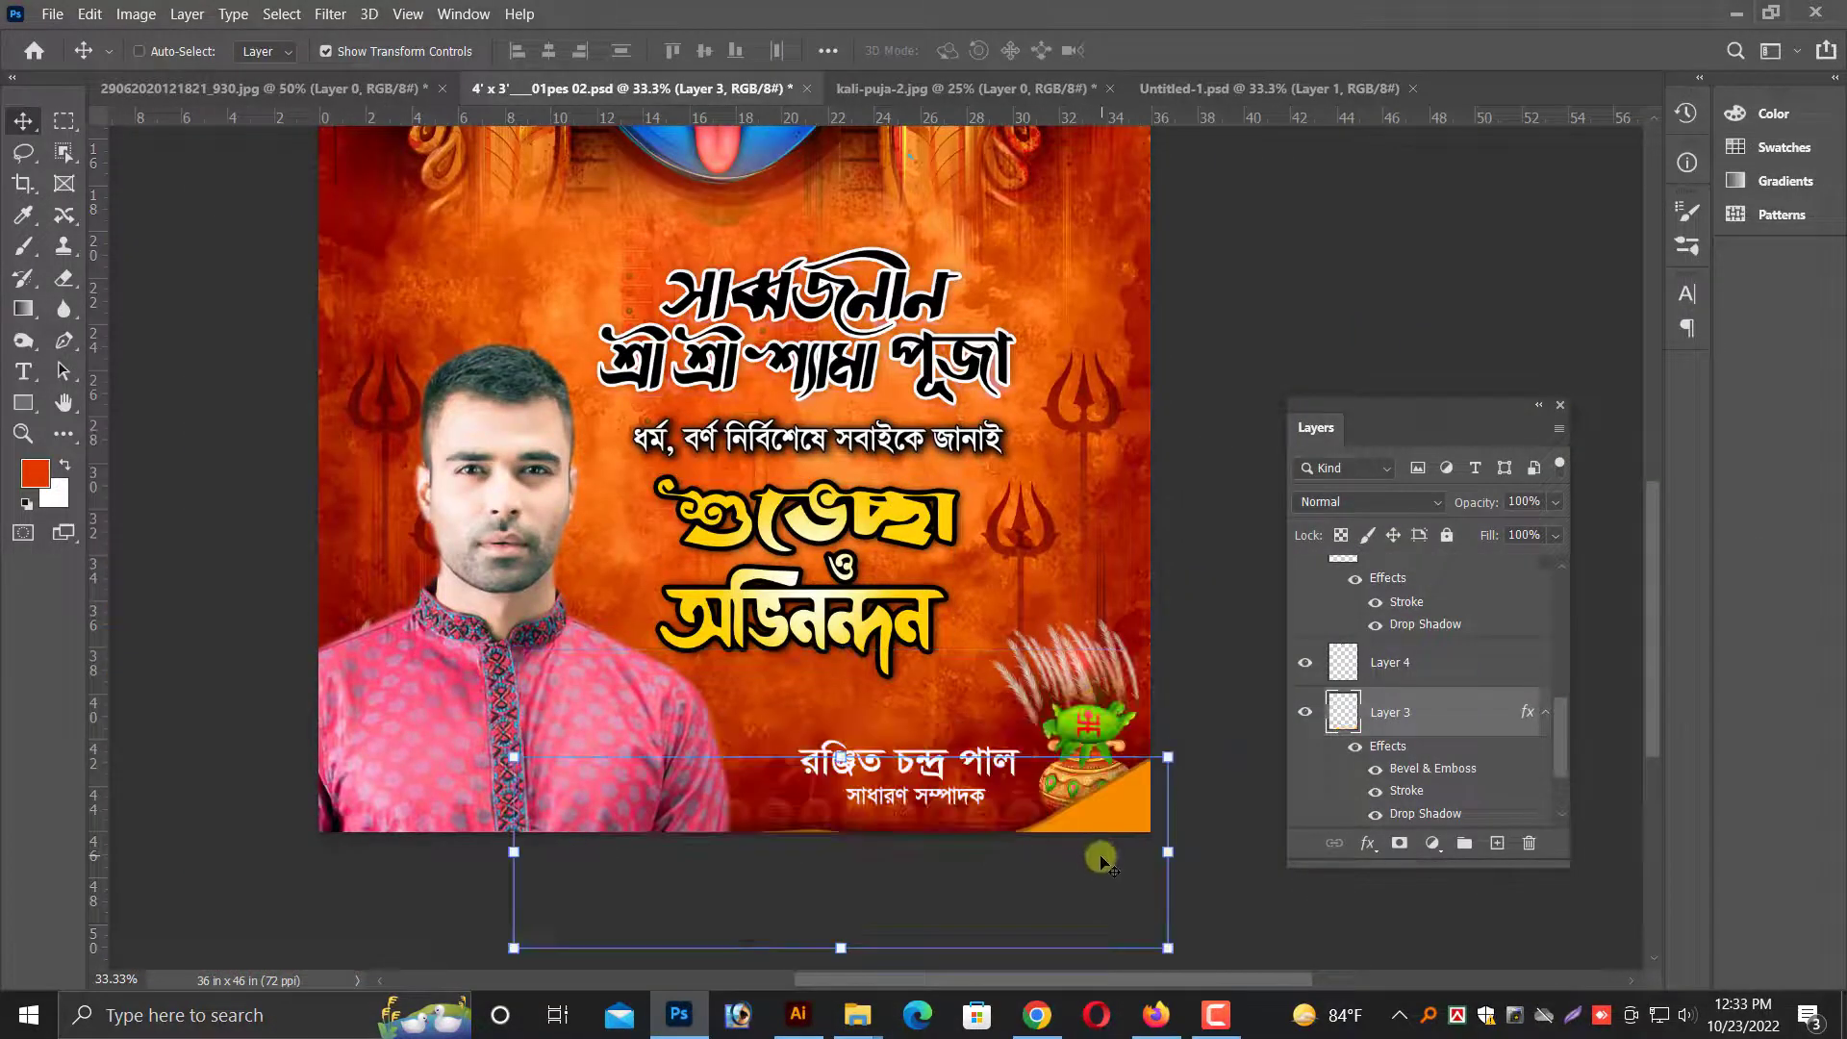
{"action": "key", "text": "ctrl+z"}
{"action": "left_click_drag", "start_coordinate": [1097, 761], "coordinate": [1110, 865]}
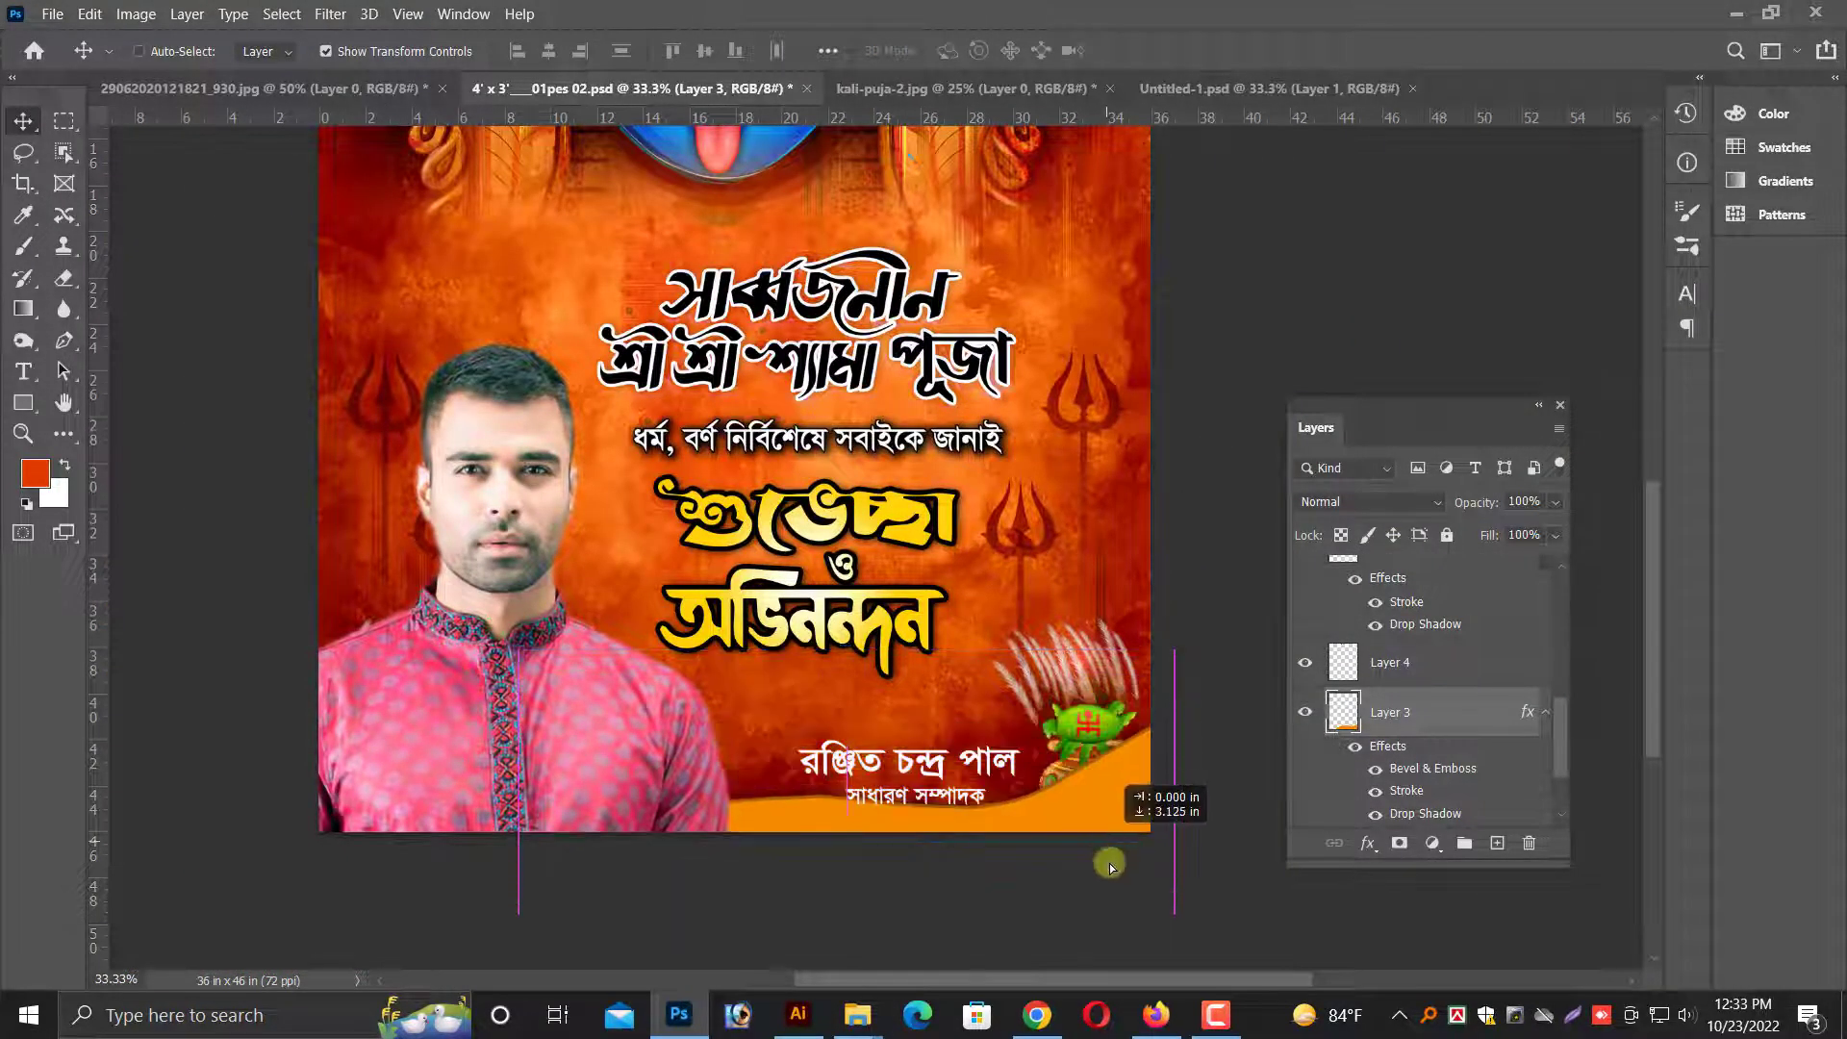
{"action": "left_click", "coordinate": [1119, 828]}
{"action": "key", "text": "ctrl+plus"}
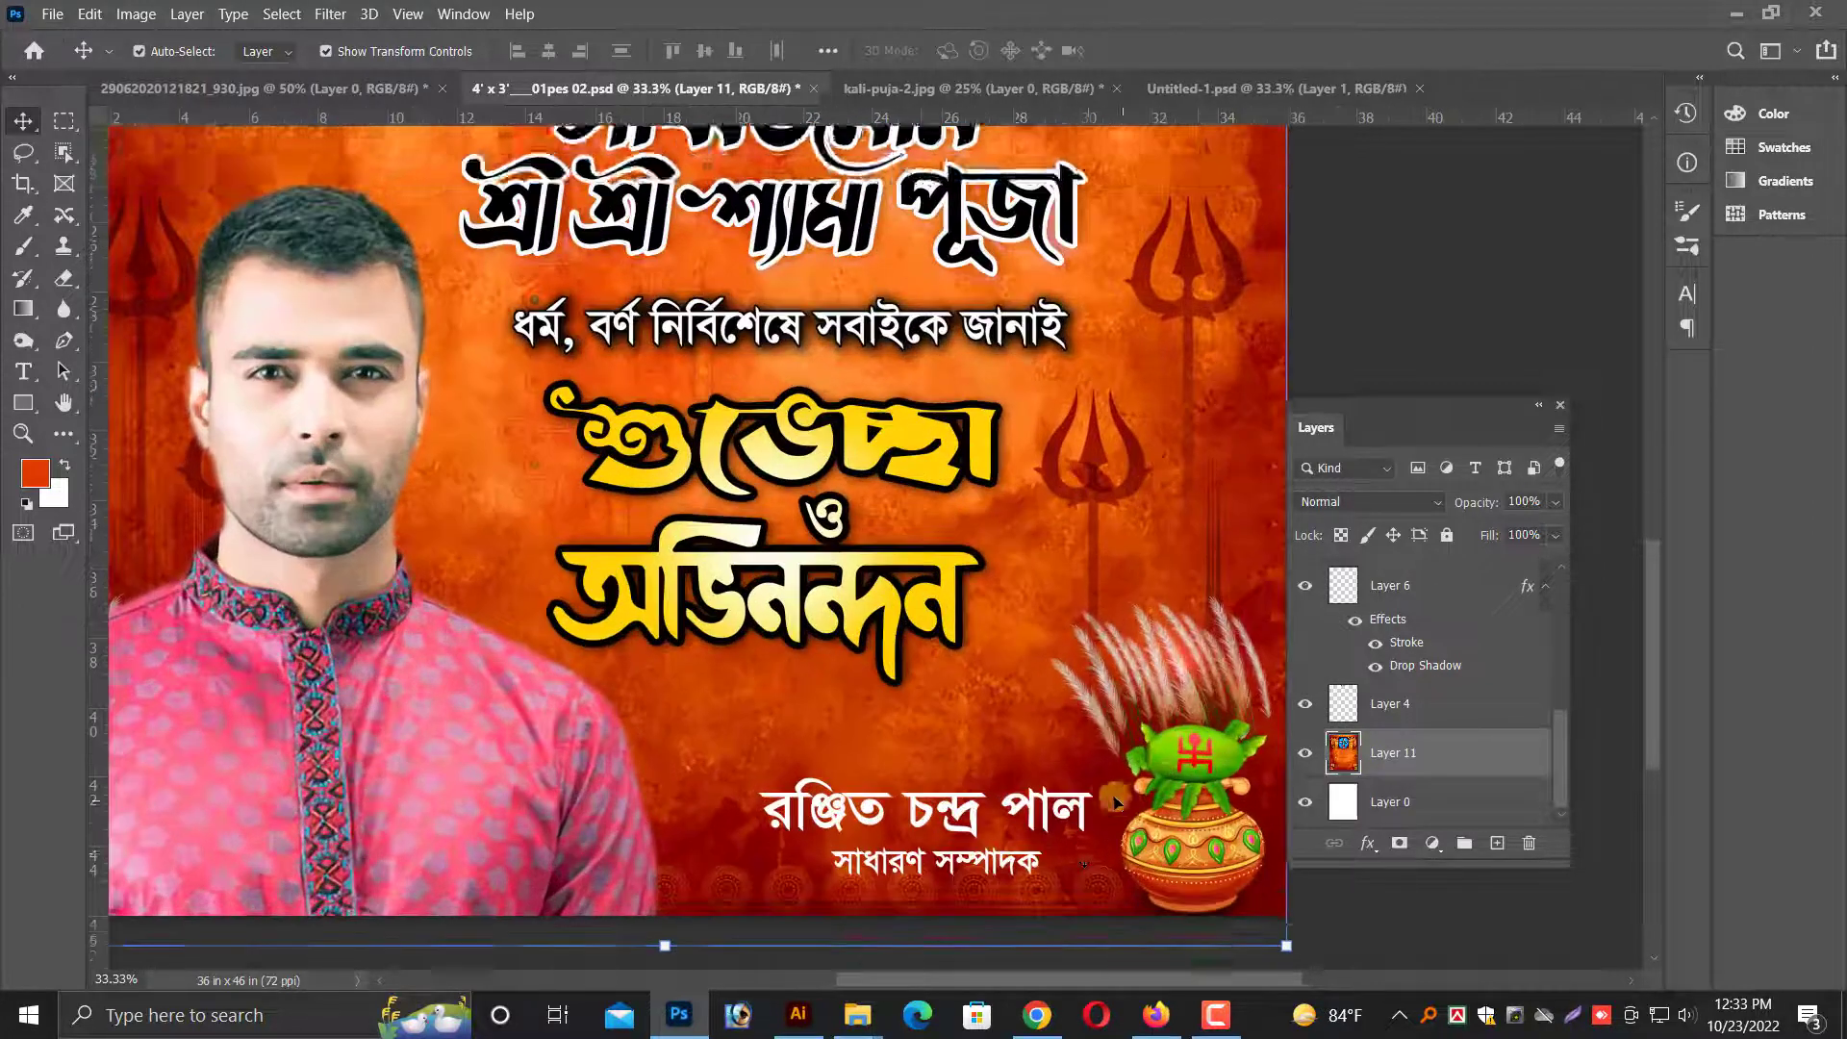
{"action": "scroll", "coordinate": [1058, 789], "scroll_direction": "down", "scroll_amount": 2}
- Nudge the name text, then try a slight background resize and undo those changes
{"action": "right_click", "coordinate": [991, 748]}
{"action": "left_click", "coordinate": [1027, 758]}
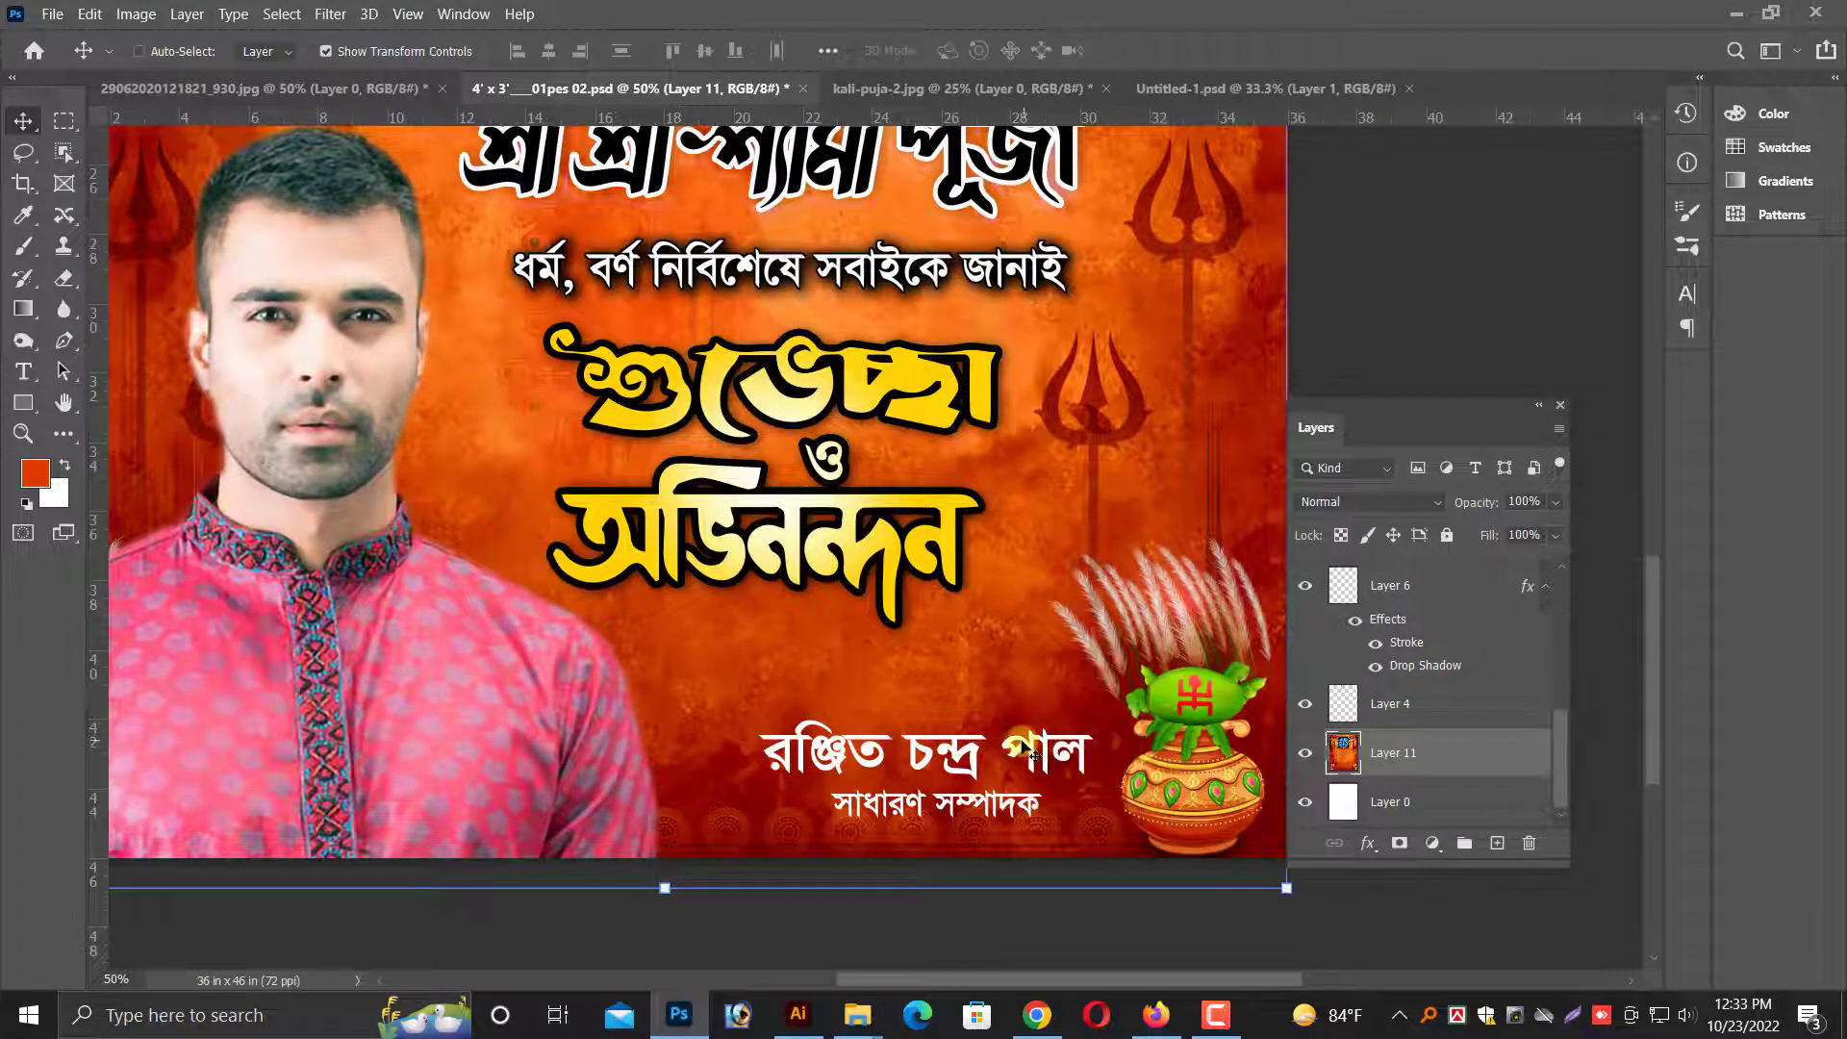
{"action": "mouse_move", "coordinate": [1043, 753]}
{"action": "left_mouse_down"}
{"action": "mouse_move", "coordinate": [979, 753]}
{"action": "mouse_move", "coordinate": [1046, 768]}
{"action": "left_mouse_up"}
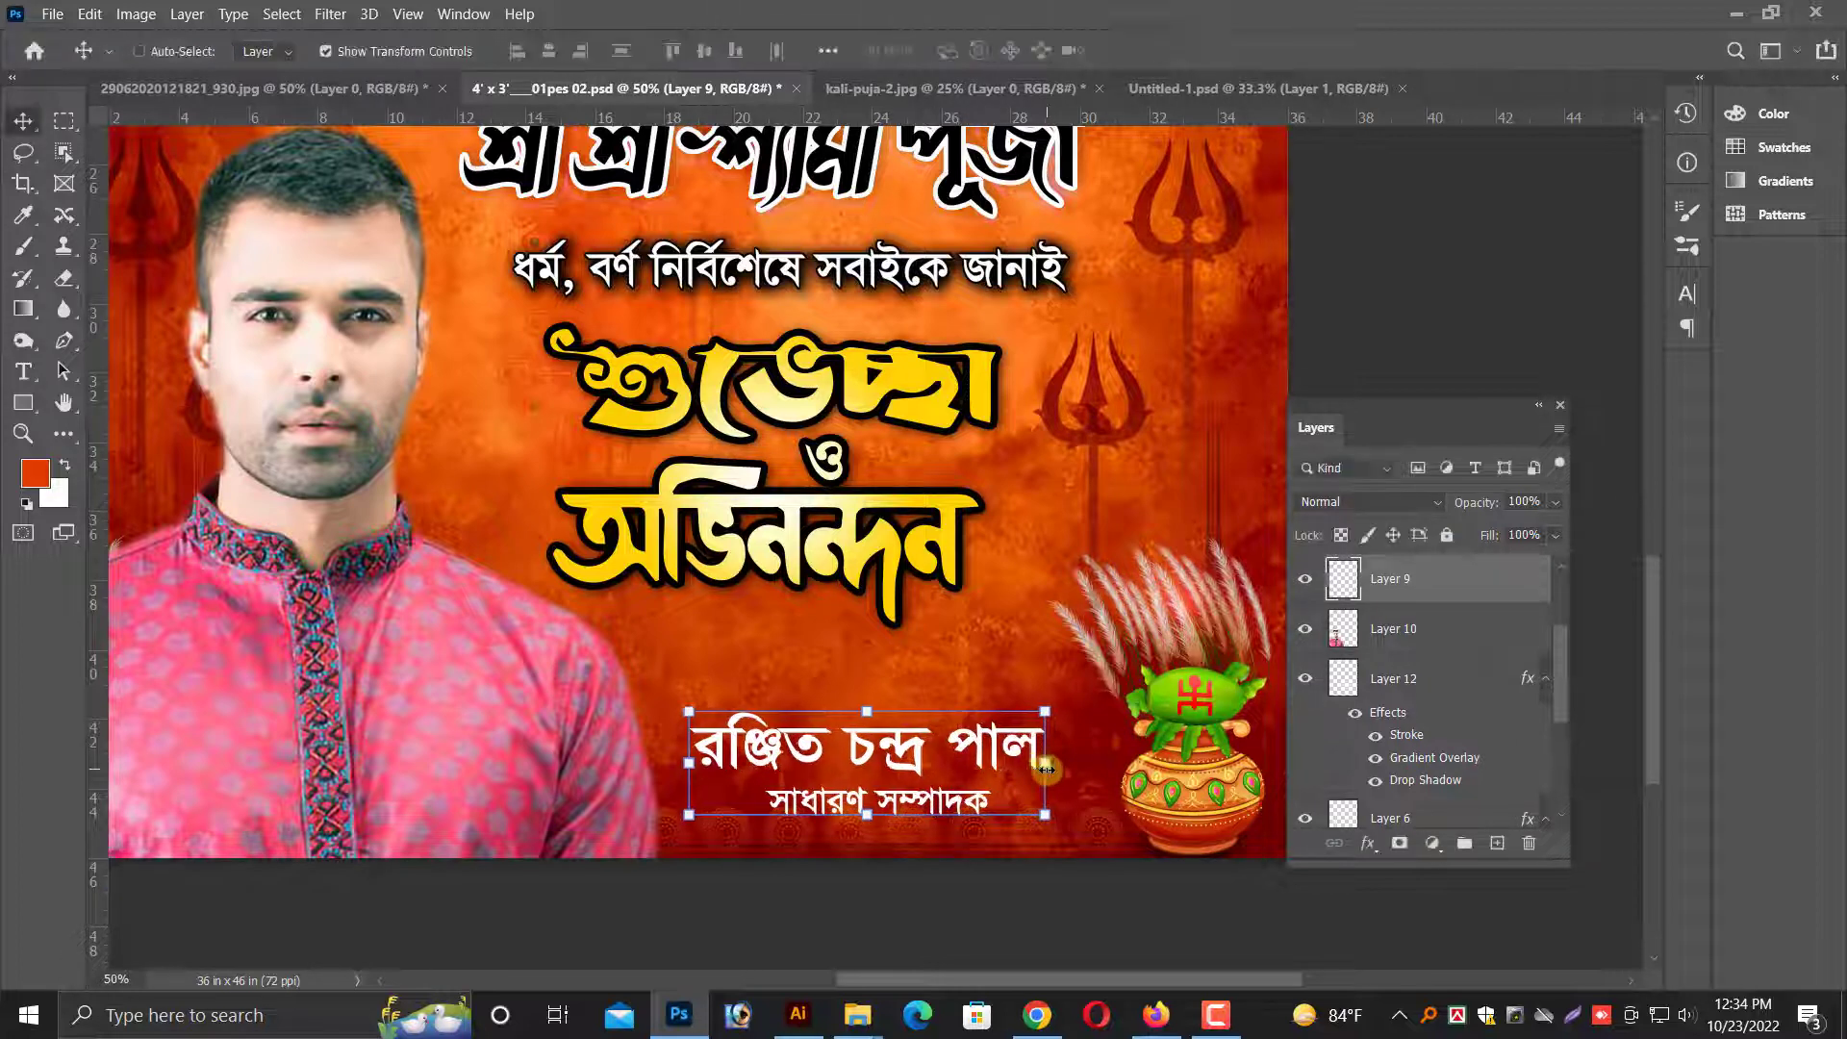
{"action": "key", "text": "ctrl+minus"}
{"action": "key", "text": "ctrl+minus"}
{"action": "left_click", "coordinate": [894, 318], "text": "ctrl"}
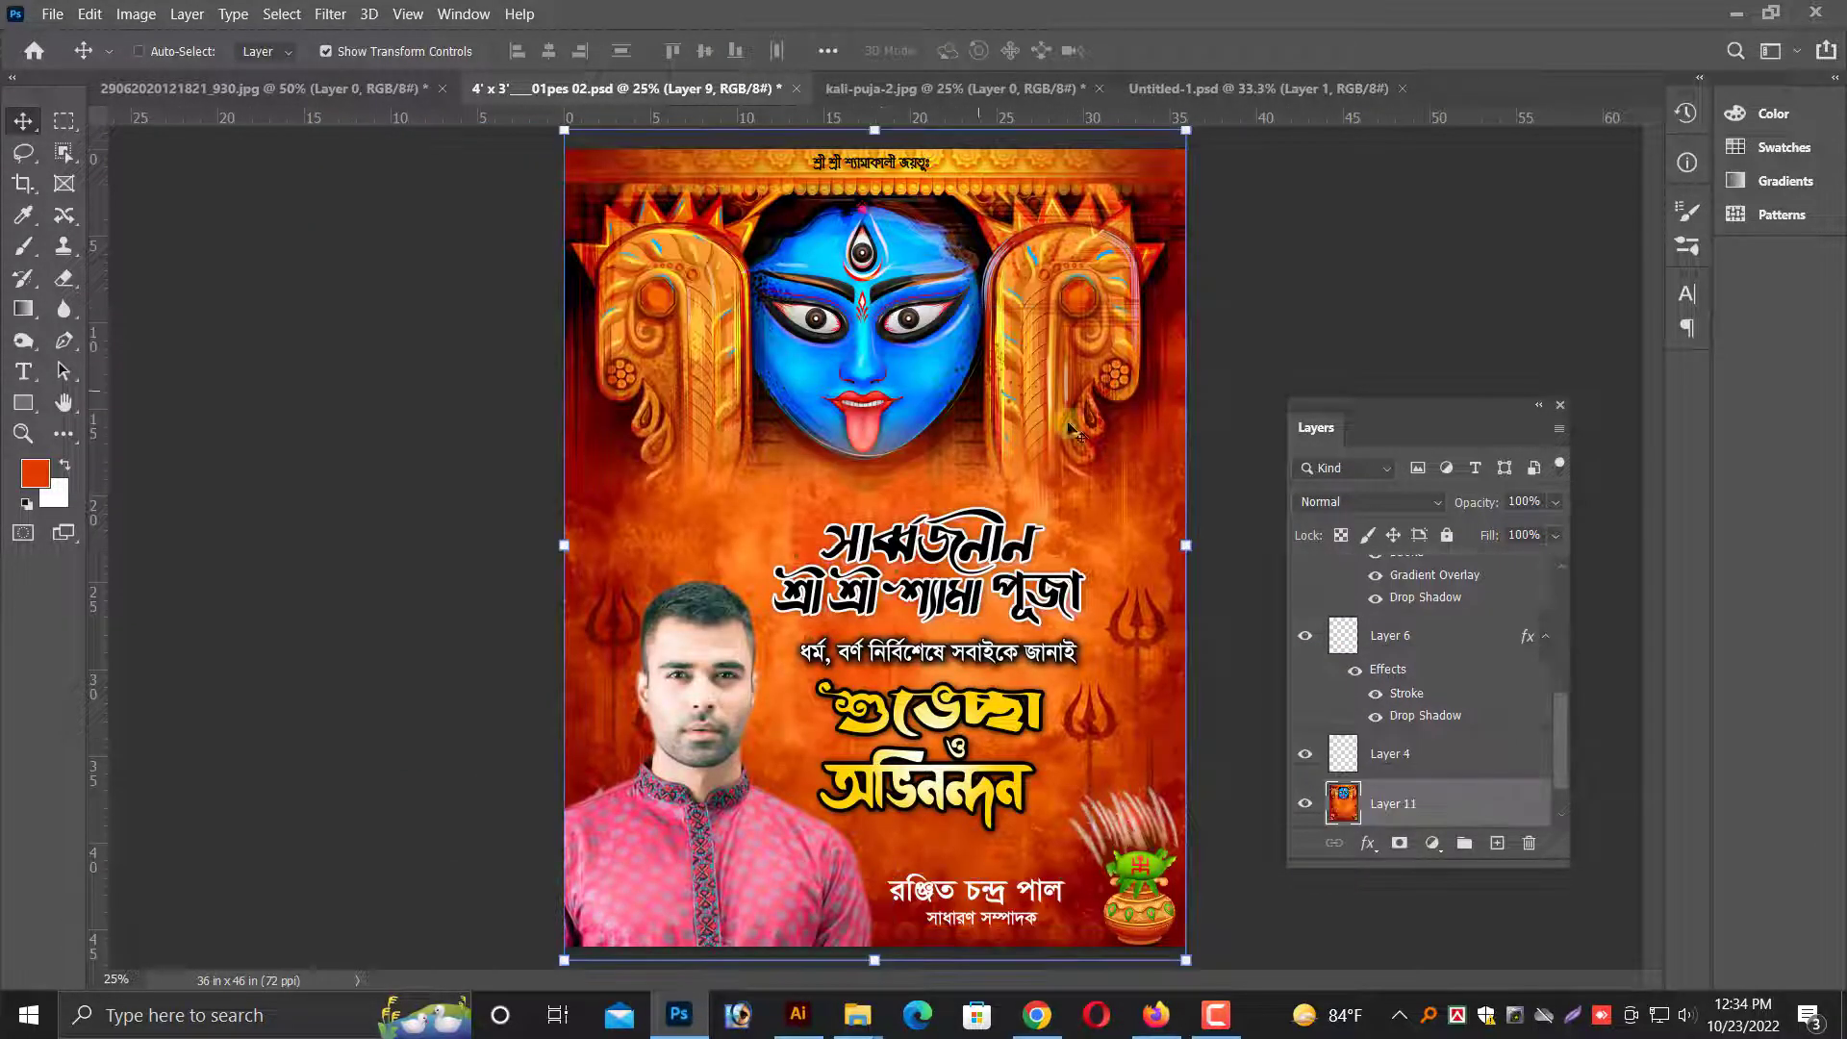
{"action": "left_click_drag", "start_coordinate": [877, 133], "coordinate": [875, 146]}
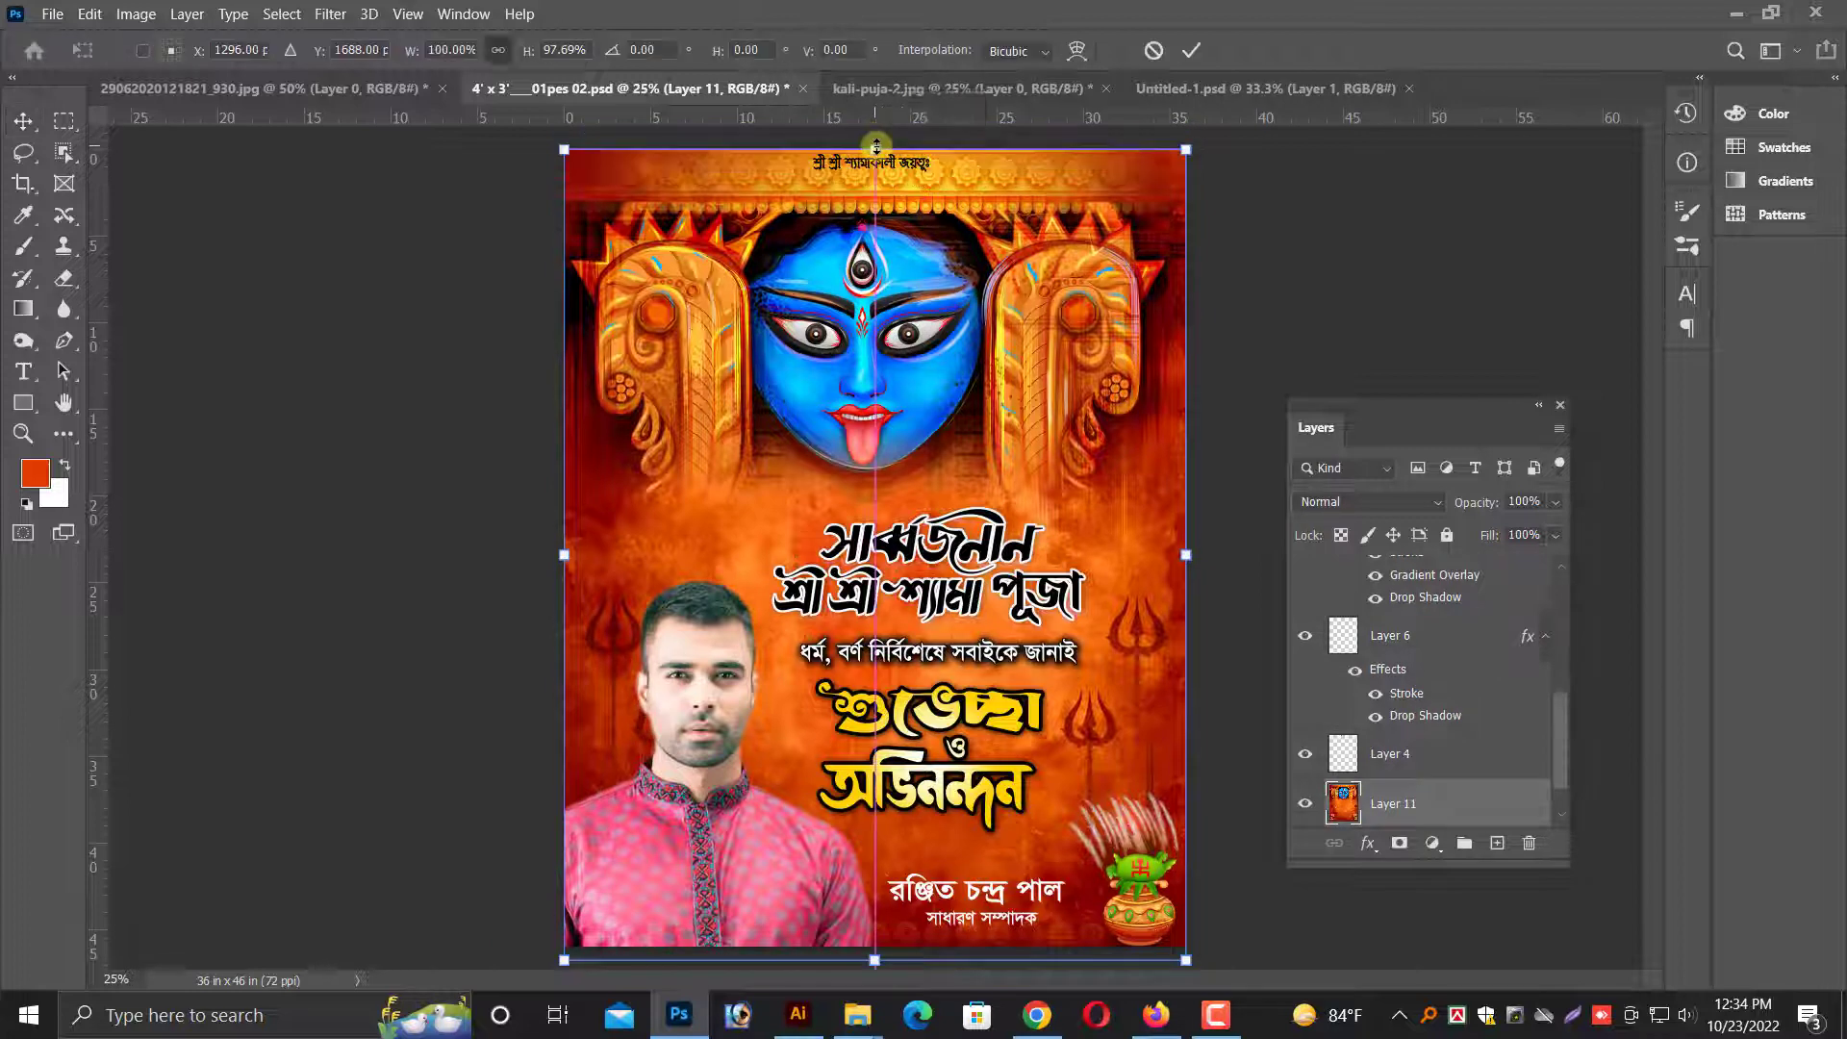
{"action": "key", "text": "Return"}
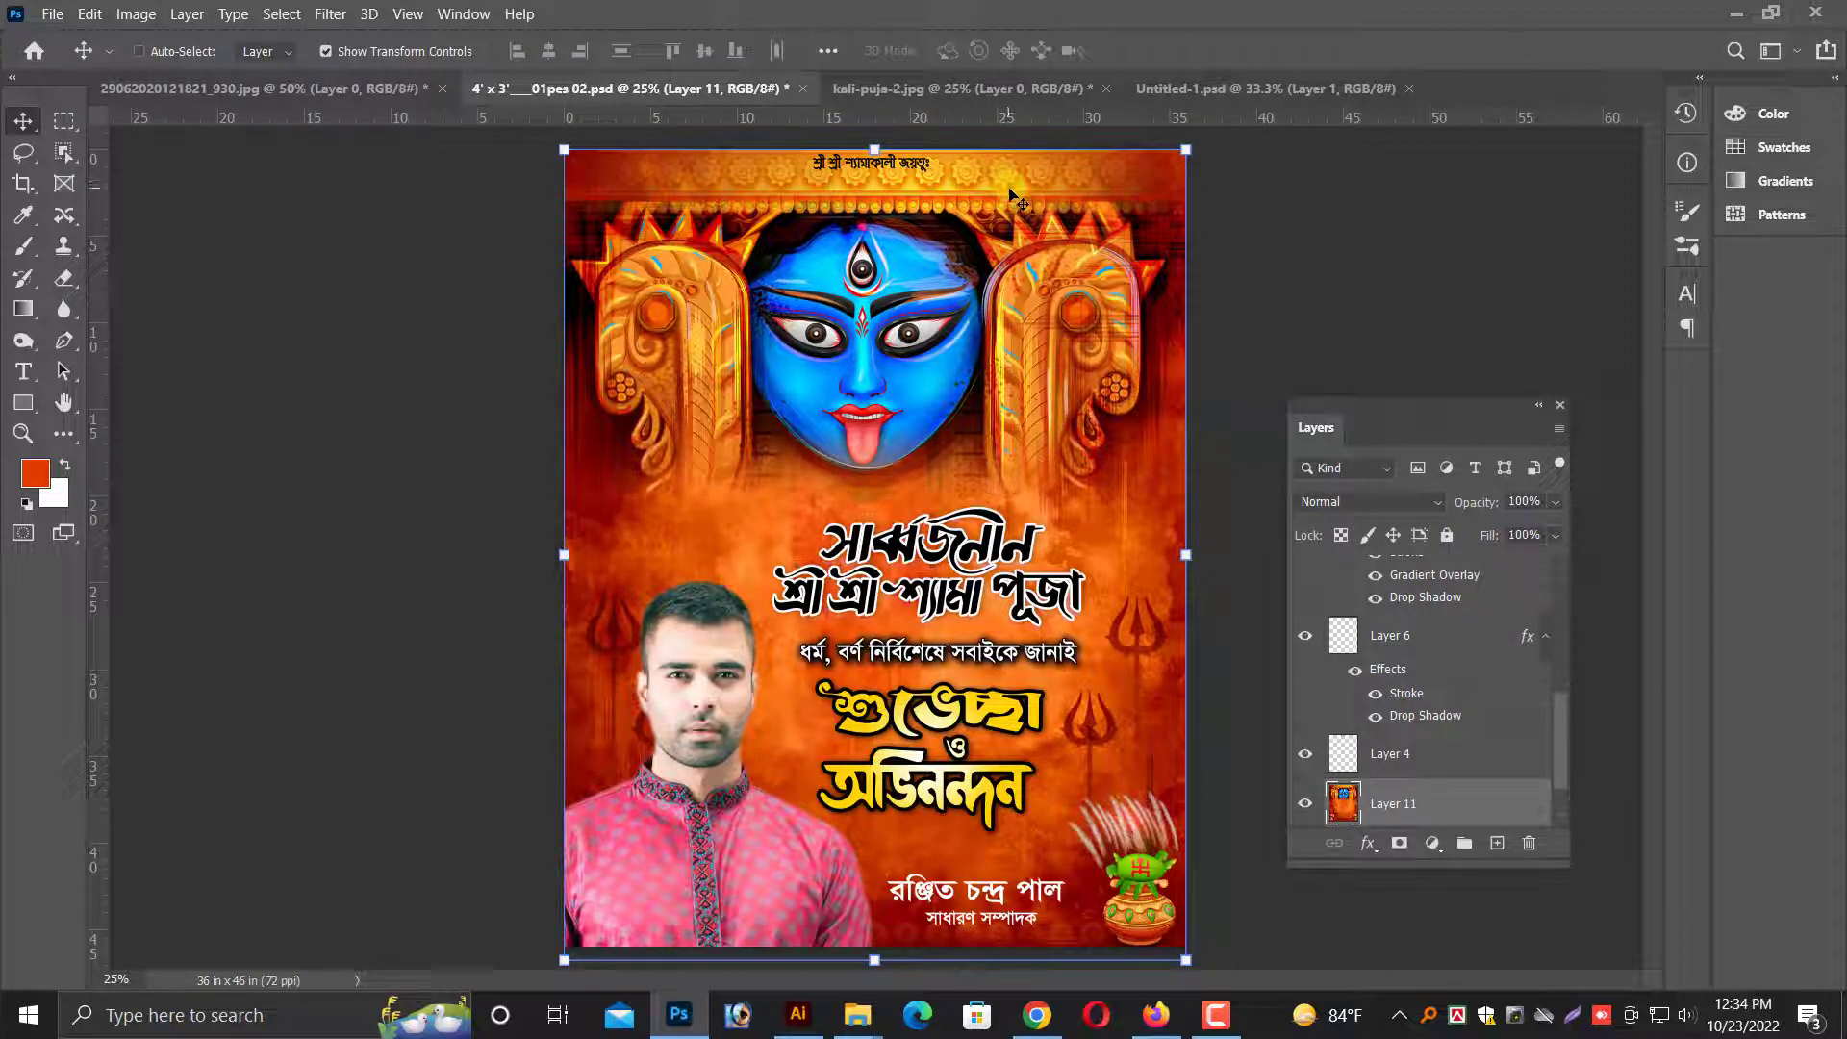
{"action": "key", "text": "z"}
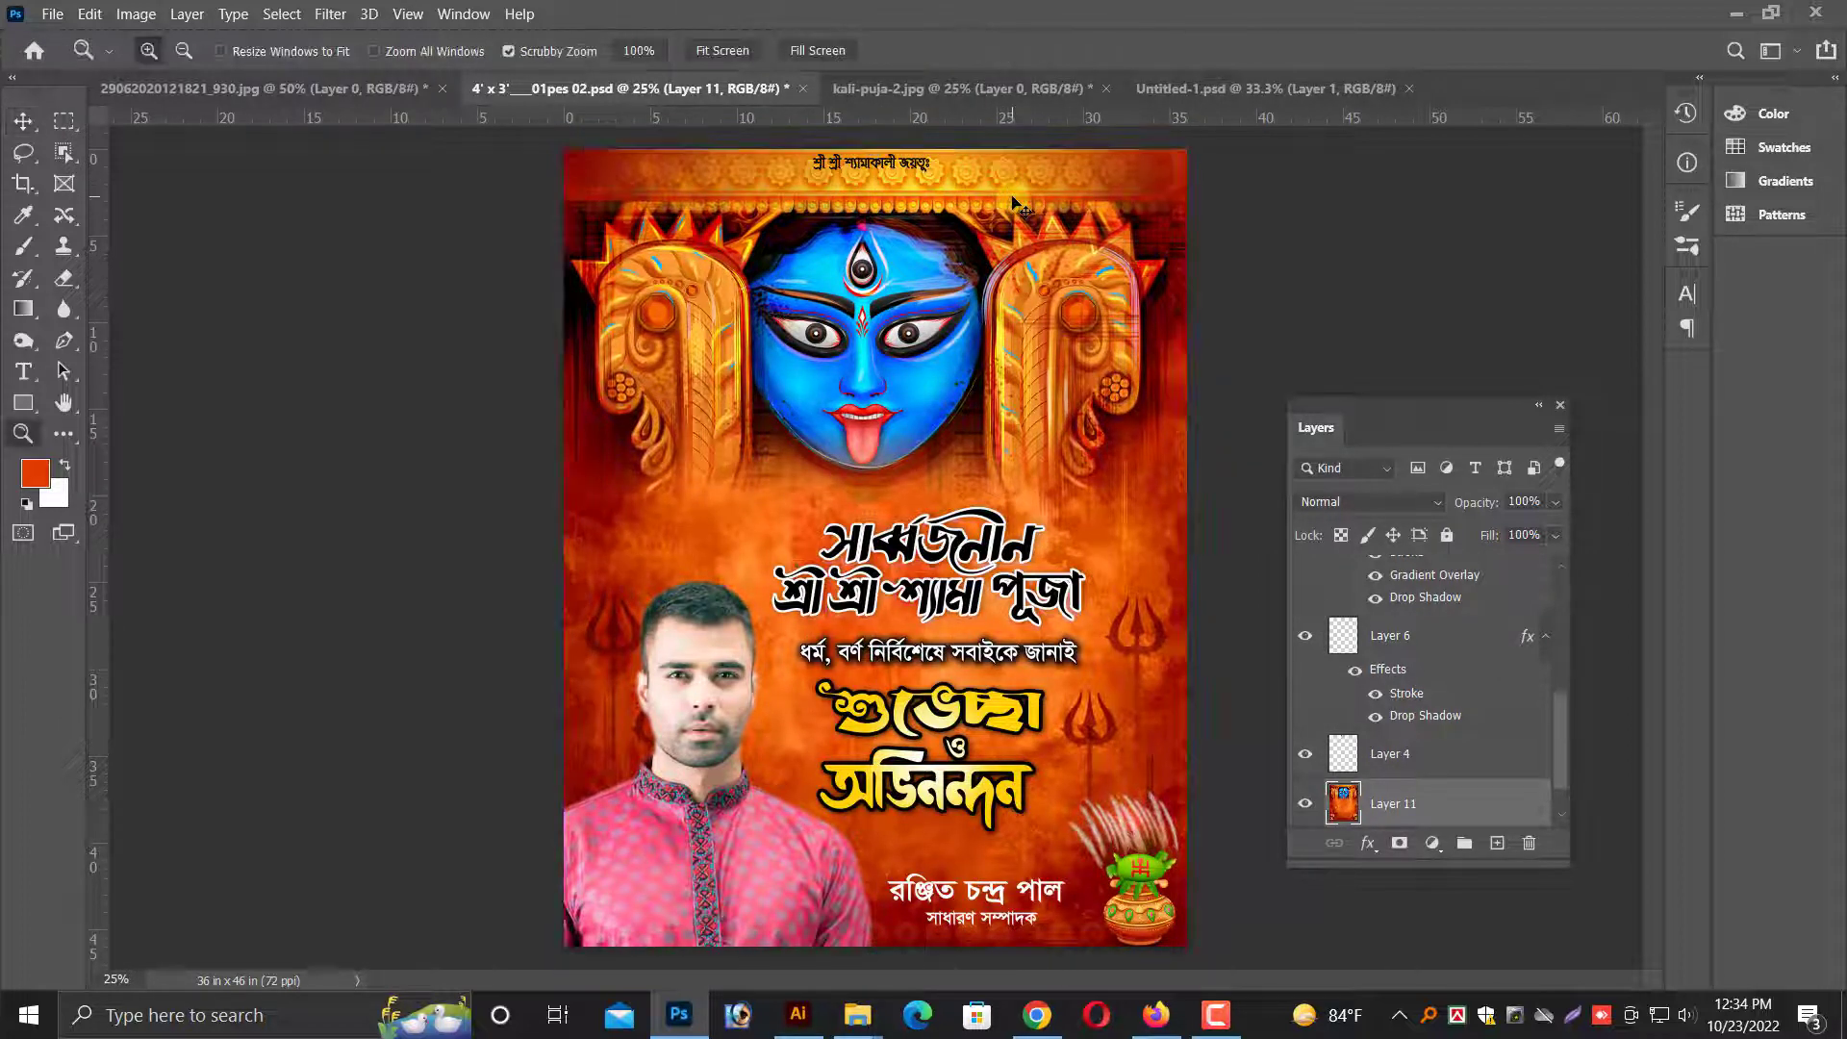
{"action": "key", "text": "ctrl+z"}
{"action": "key", "text": "v"}
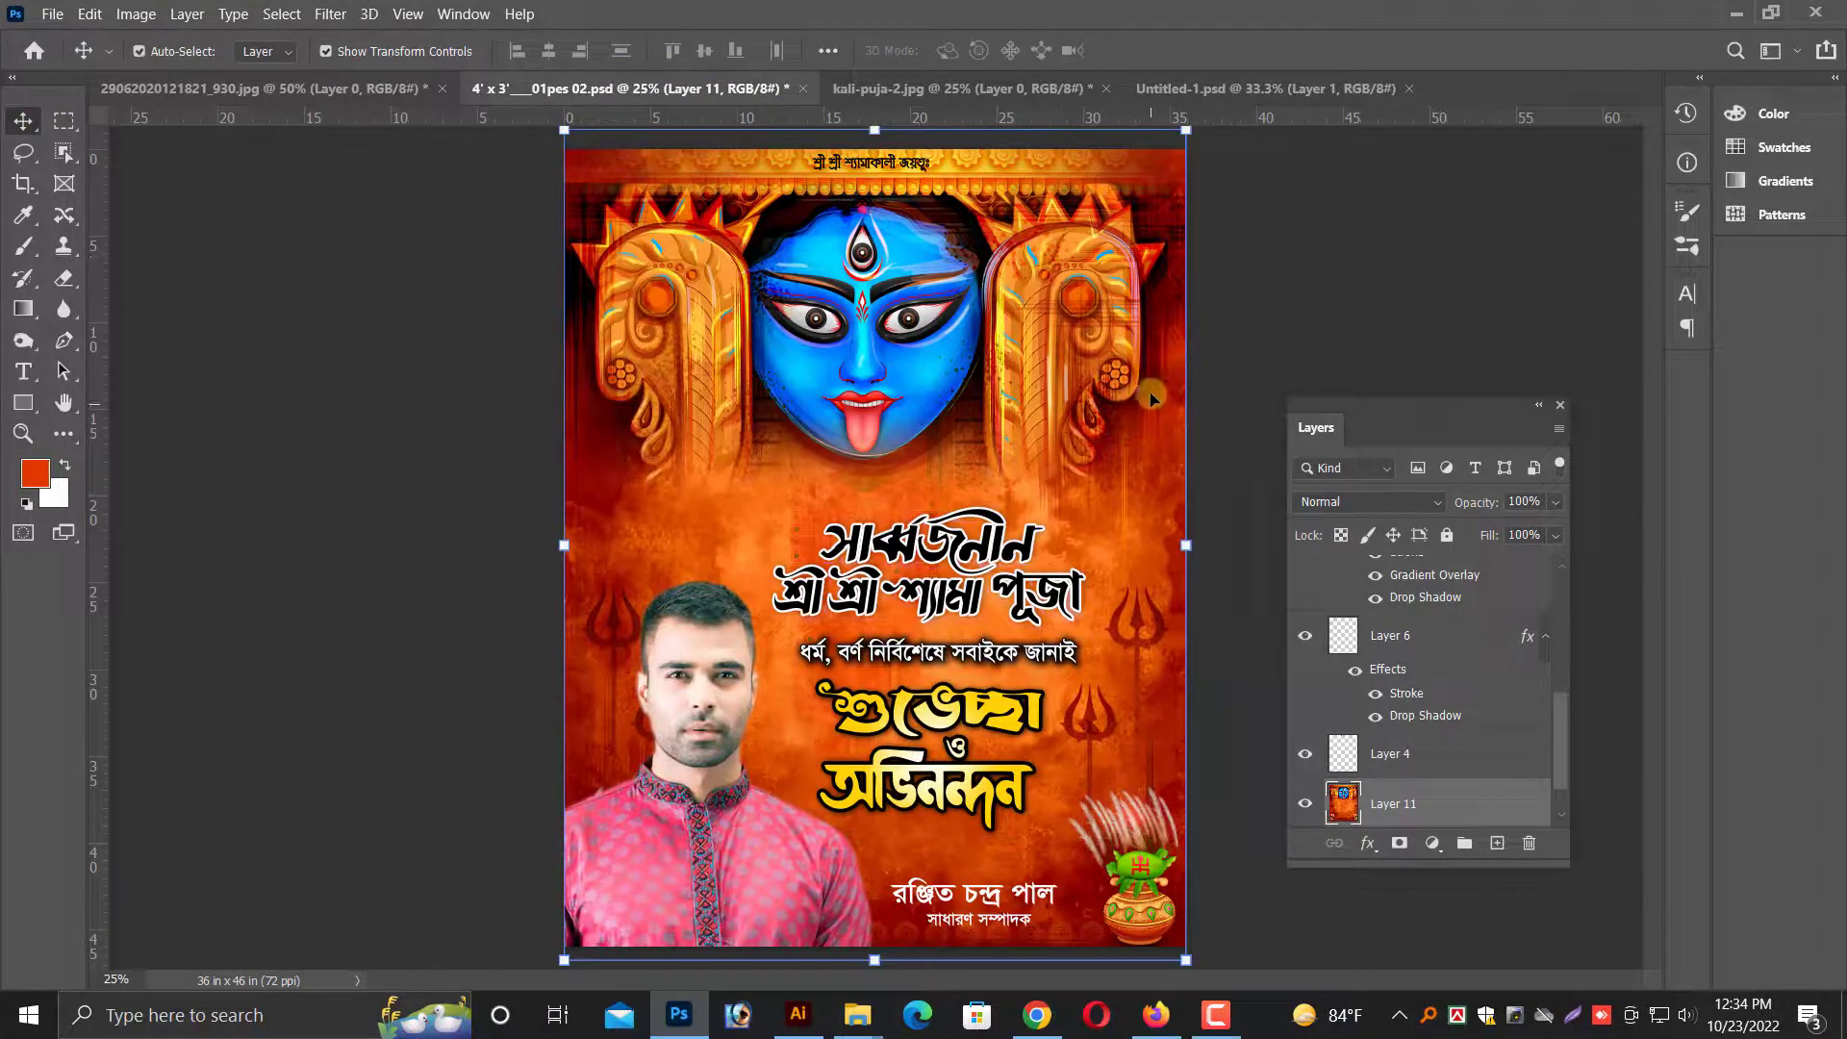
{"action": "key", "text": "ctrl+z"}
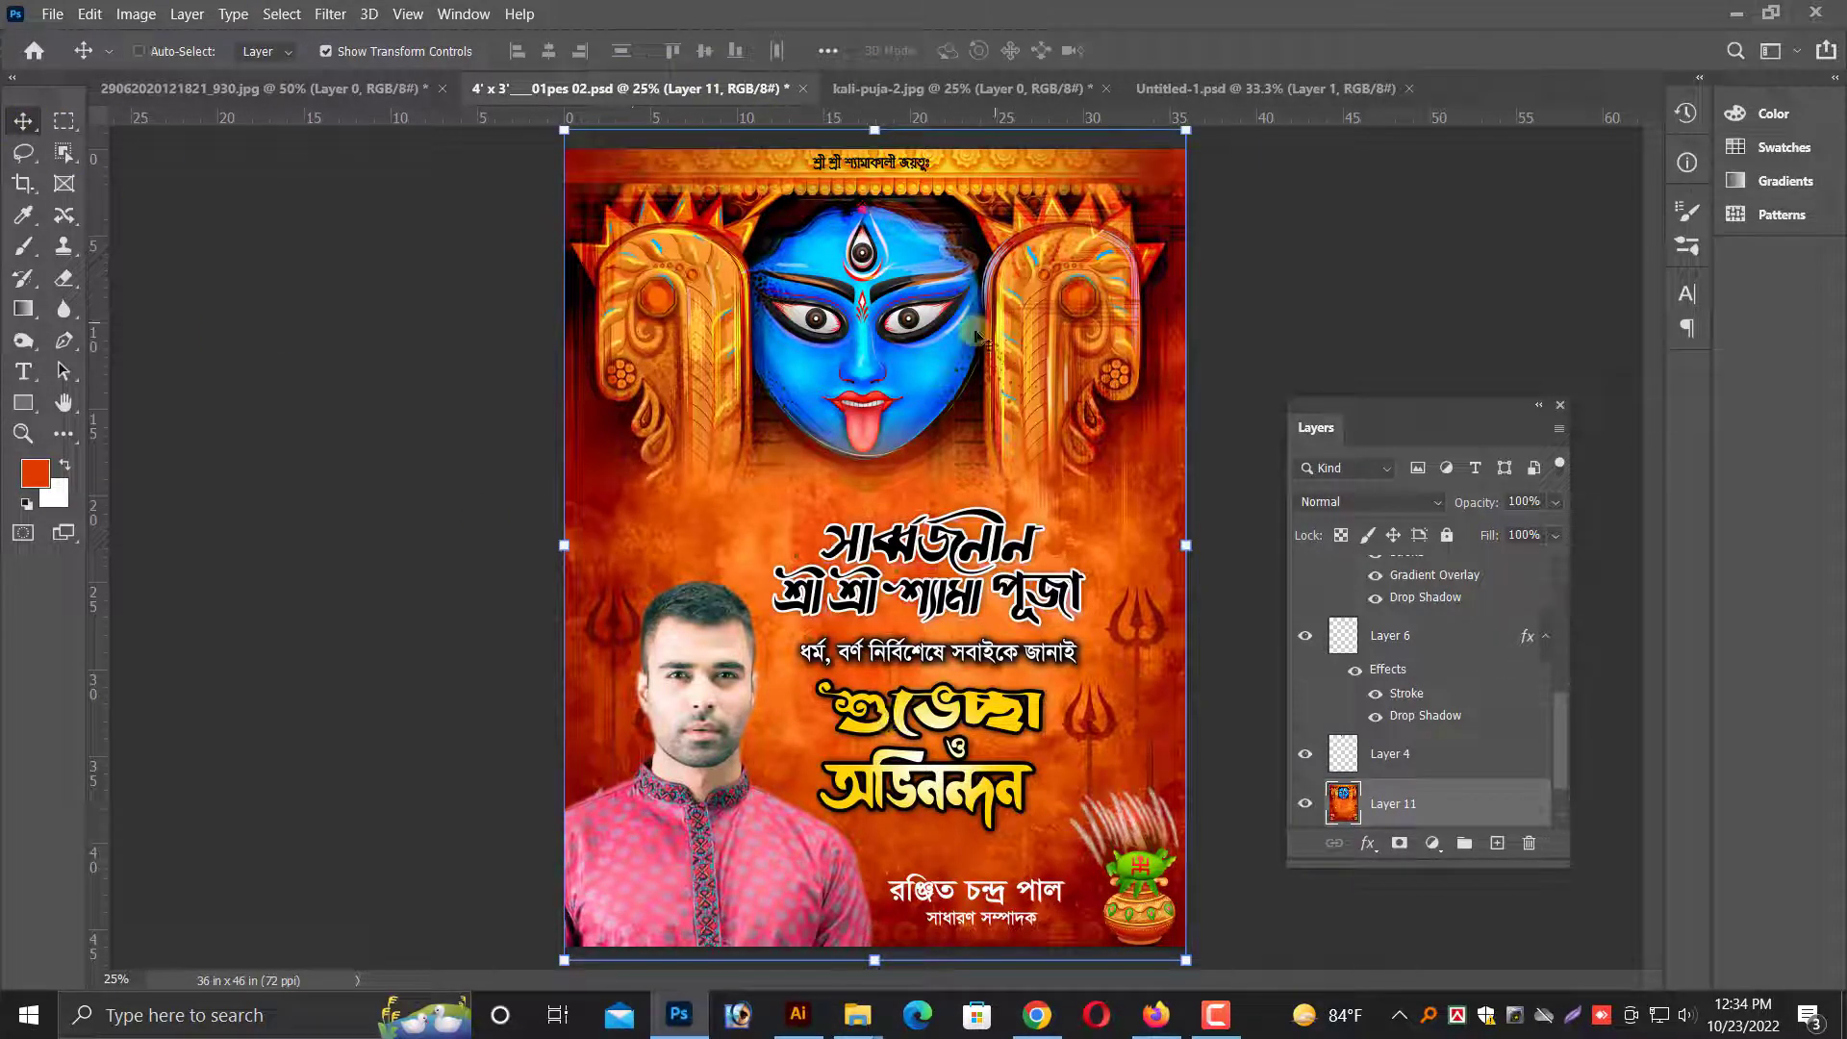
- Nudge the portrait photo one pixel left and save the poster
{"action": "key", "text": "m"}
{"action": "left_click", "coordinate": [23, 120]}
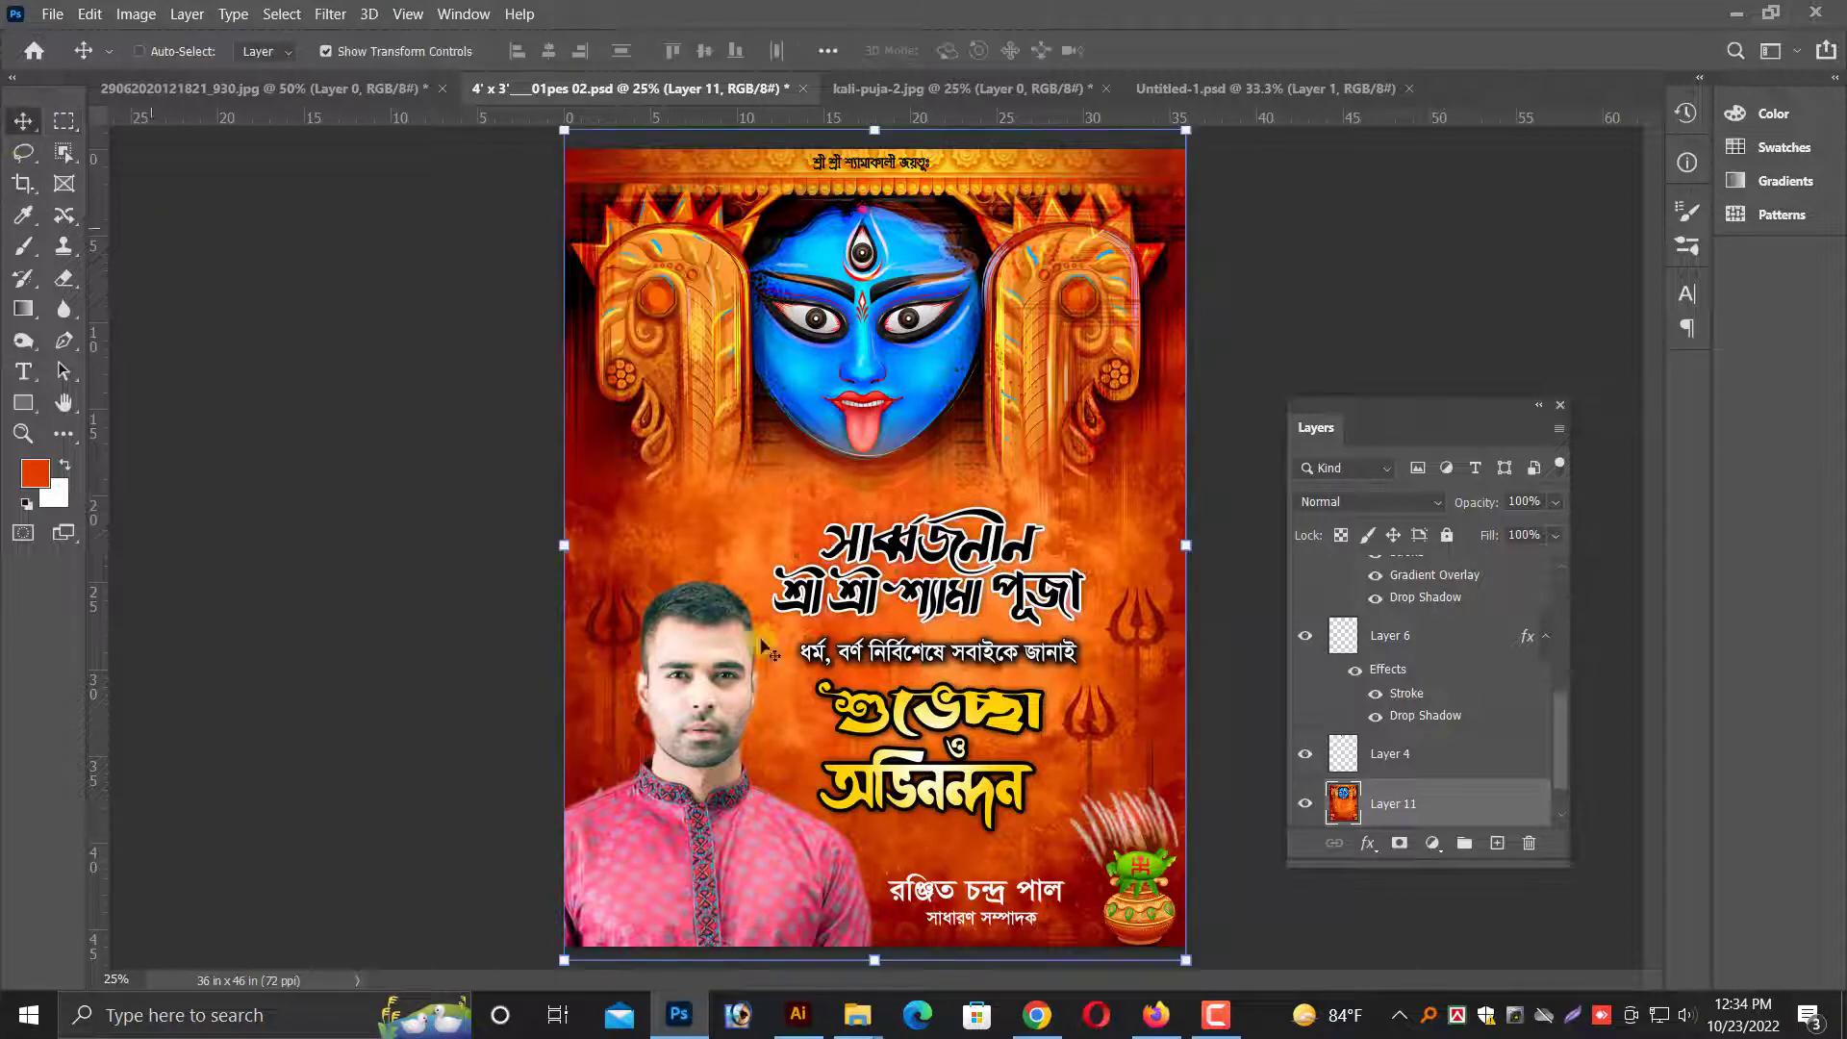
{"action": "right_click", "coordinate": [723, 752]}
{"action": "left_click", "coordinate": [746, 768]}
{"action": "key", "text": "Left"}
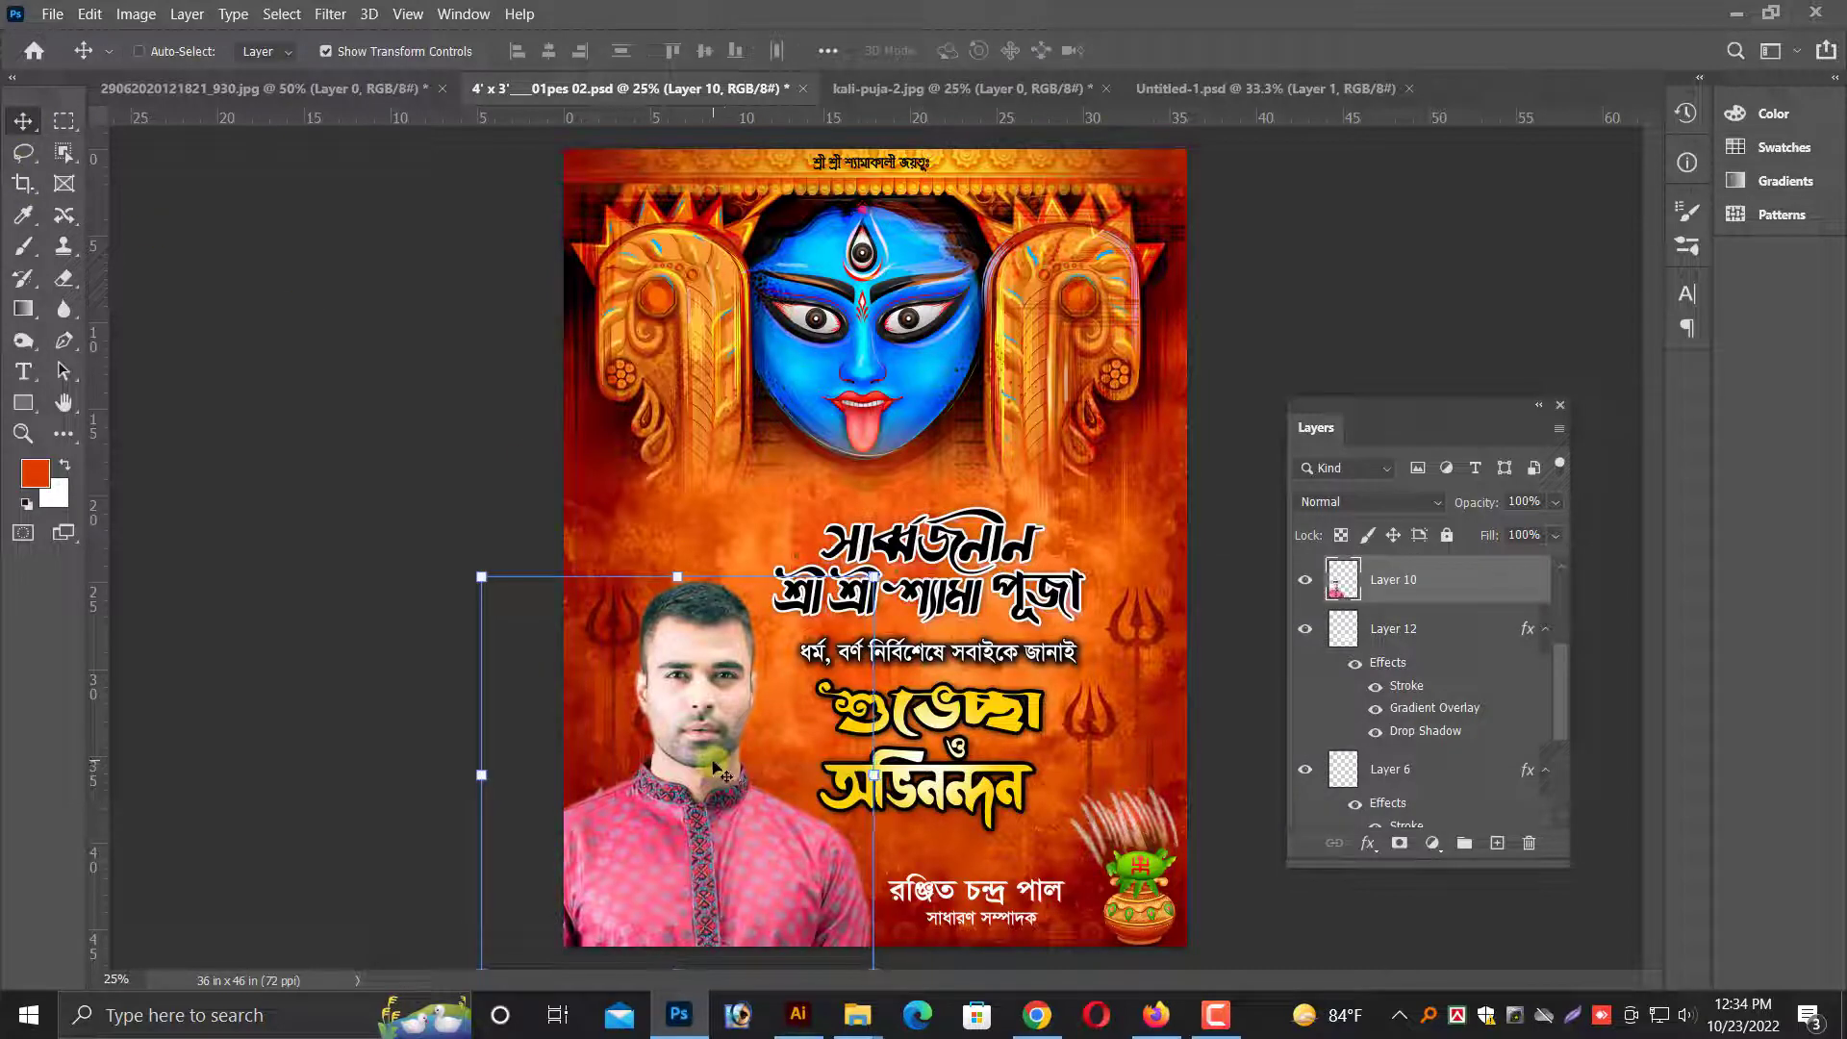
{"action": "key", "text": "ctrl+s"}
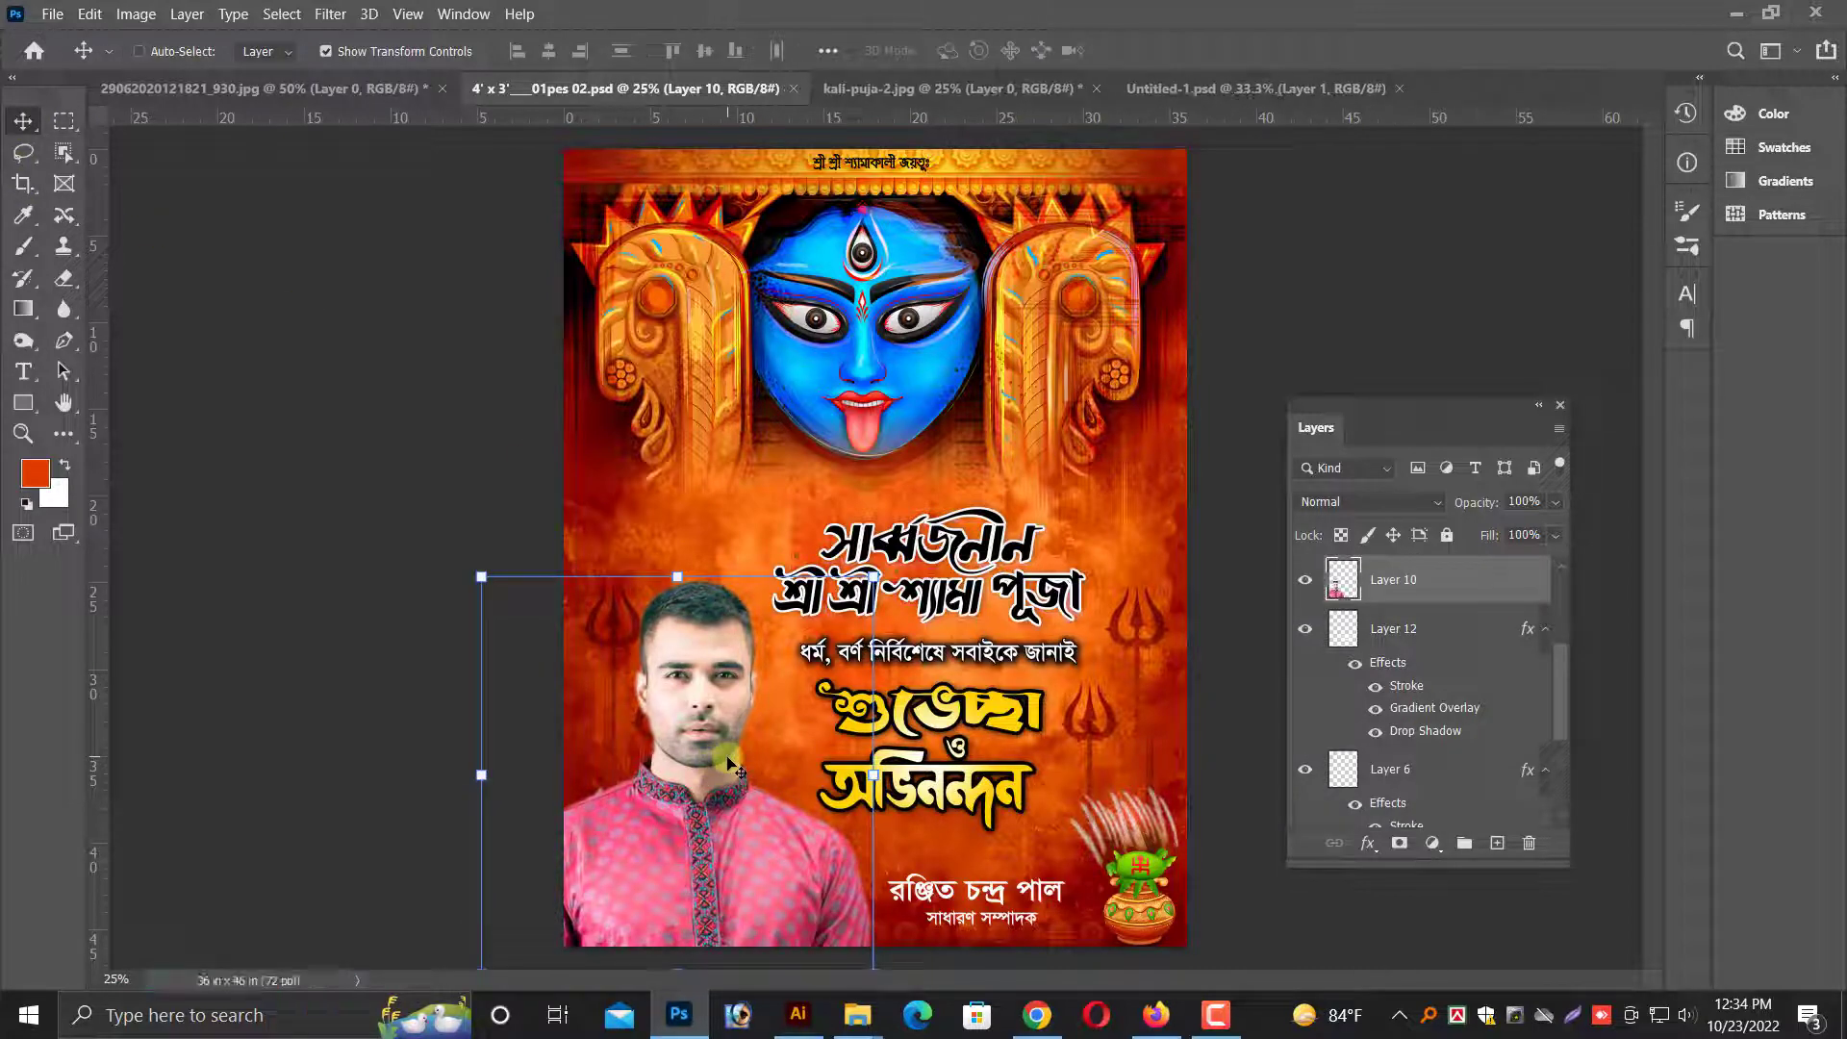
- Close the poster, kali-puja-2 and Untitled-1 documents without saving
{"action": "key", "text": "ctrl+w"}
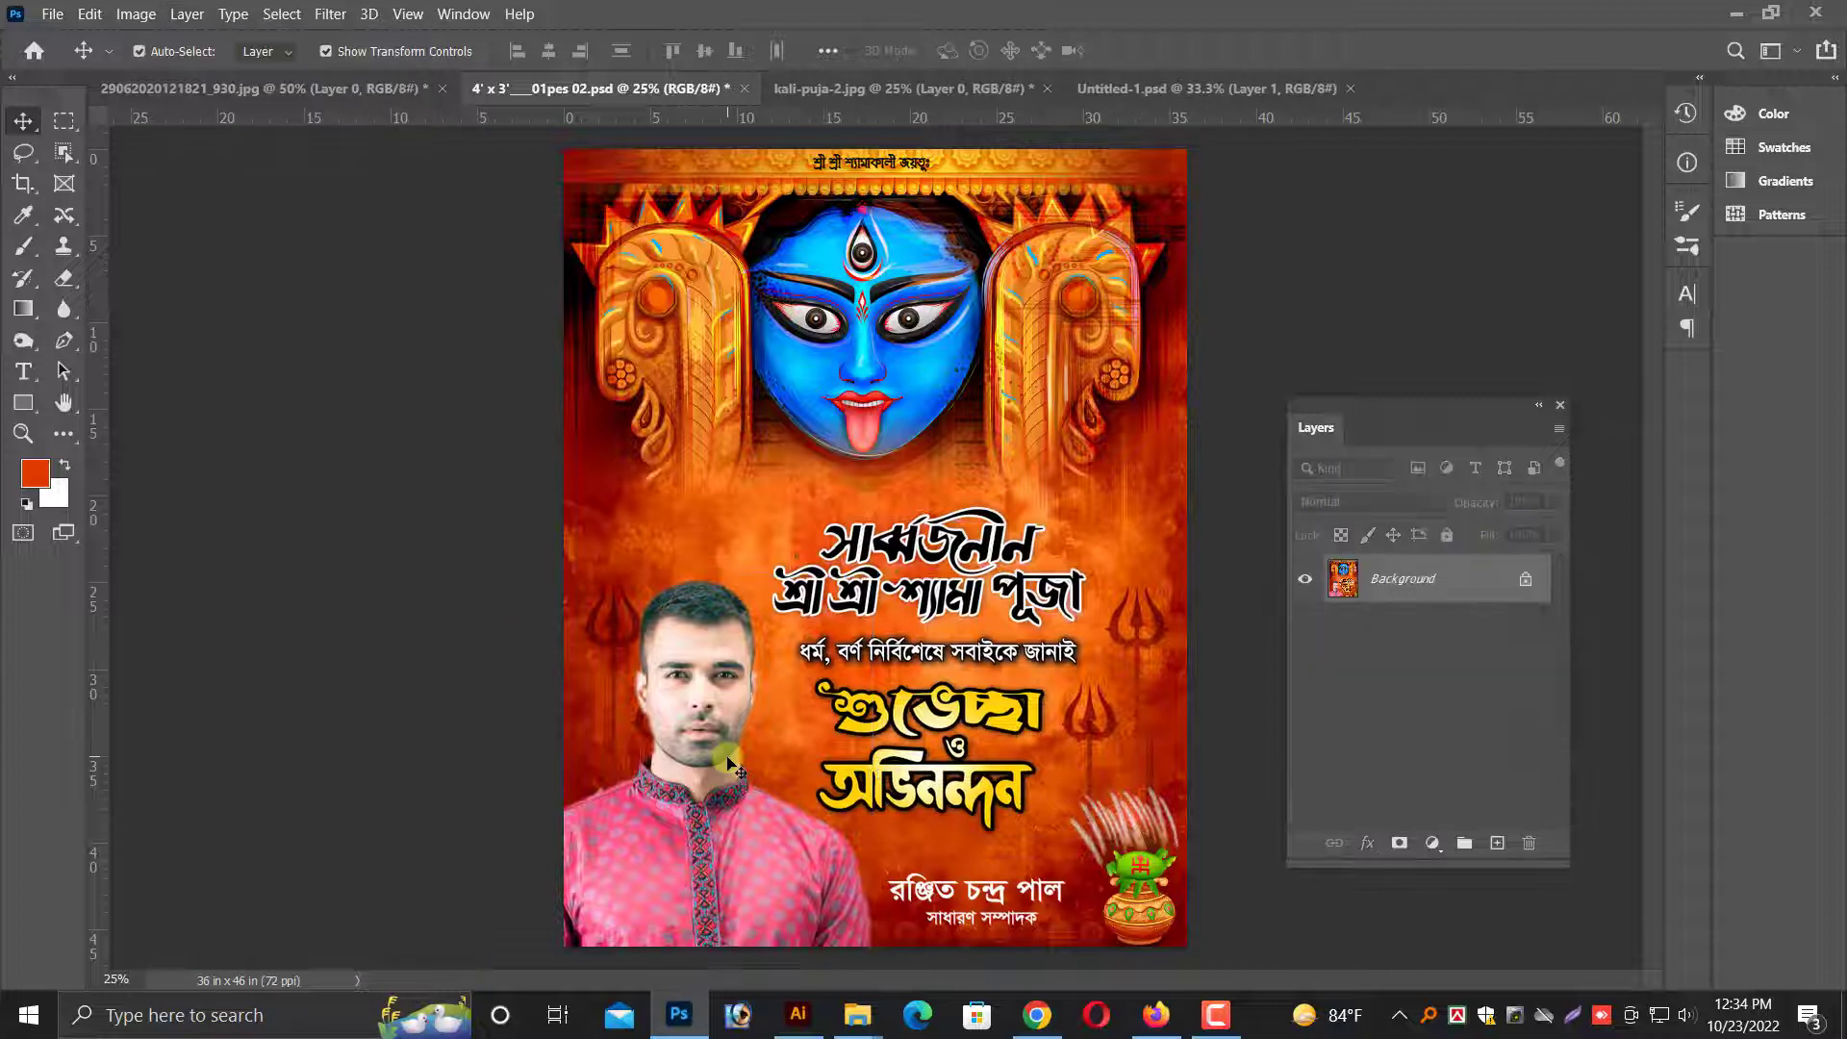
{"action": "left_click", "coordinate": [959, 395]}
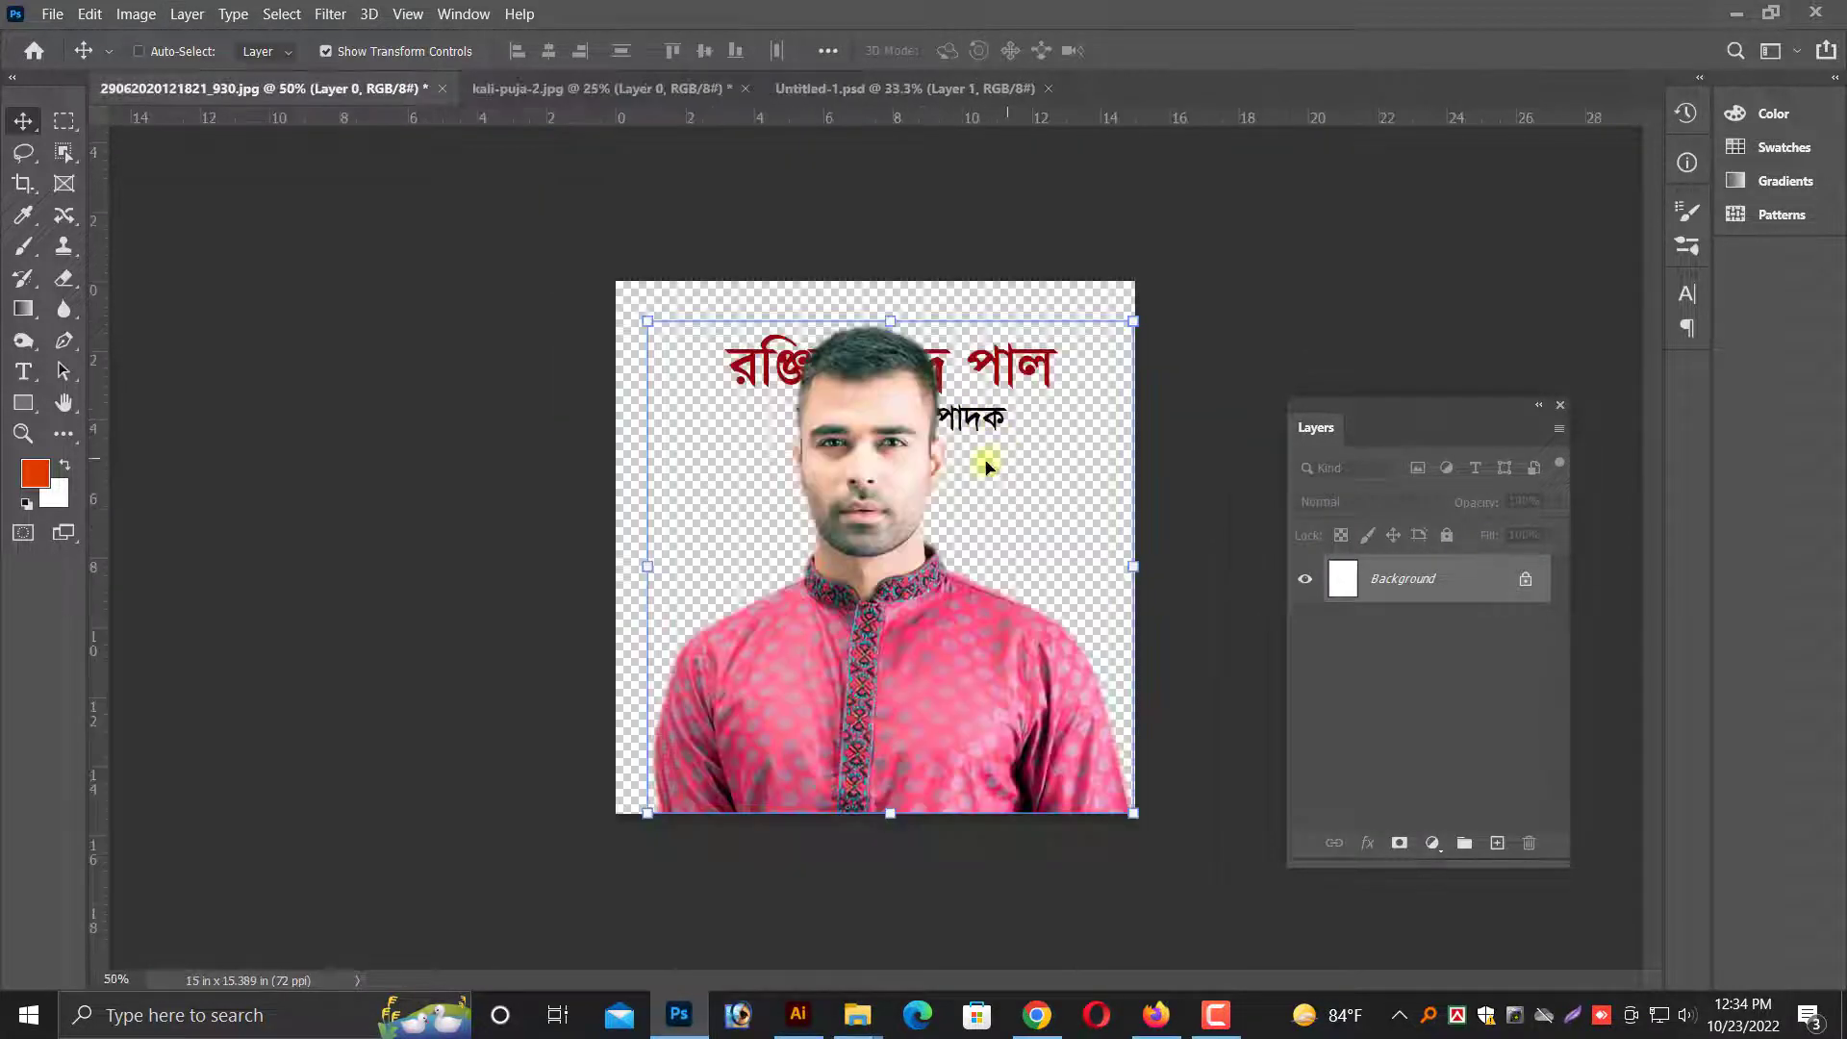
{"action": "key", "text": "ctrl+w"}
{"action": "left_click", "coordinate": [959, 396]}
{"action": "key", "text": "ctrl+w"}
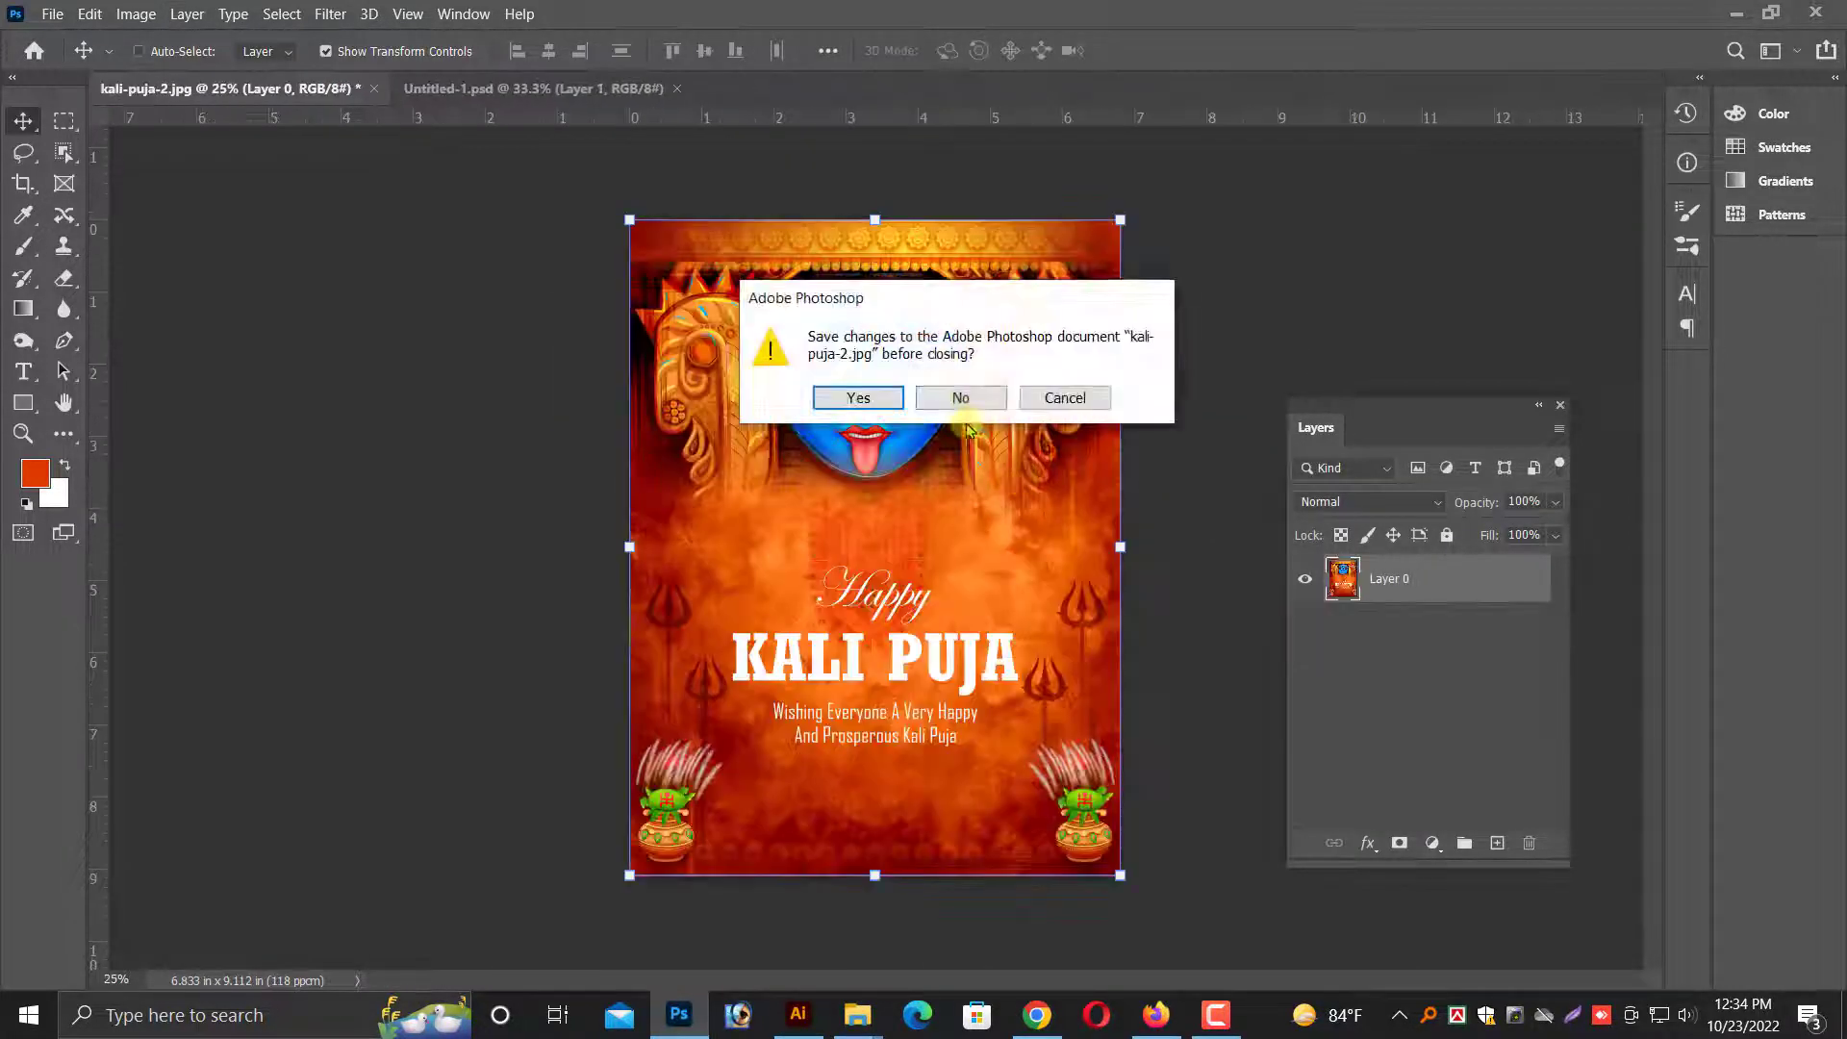
{"action": "left_click", "coordinate": [959, 395]}
{"action": "key", "text": "ctrl+w"}
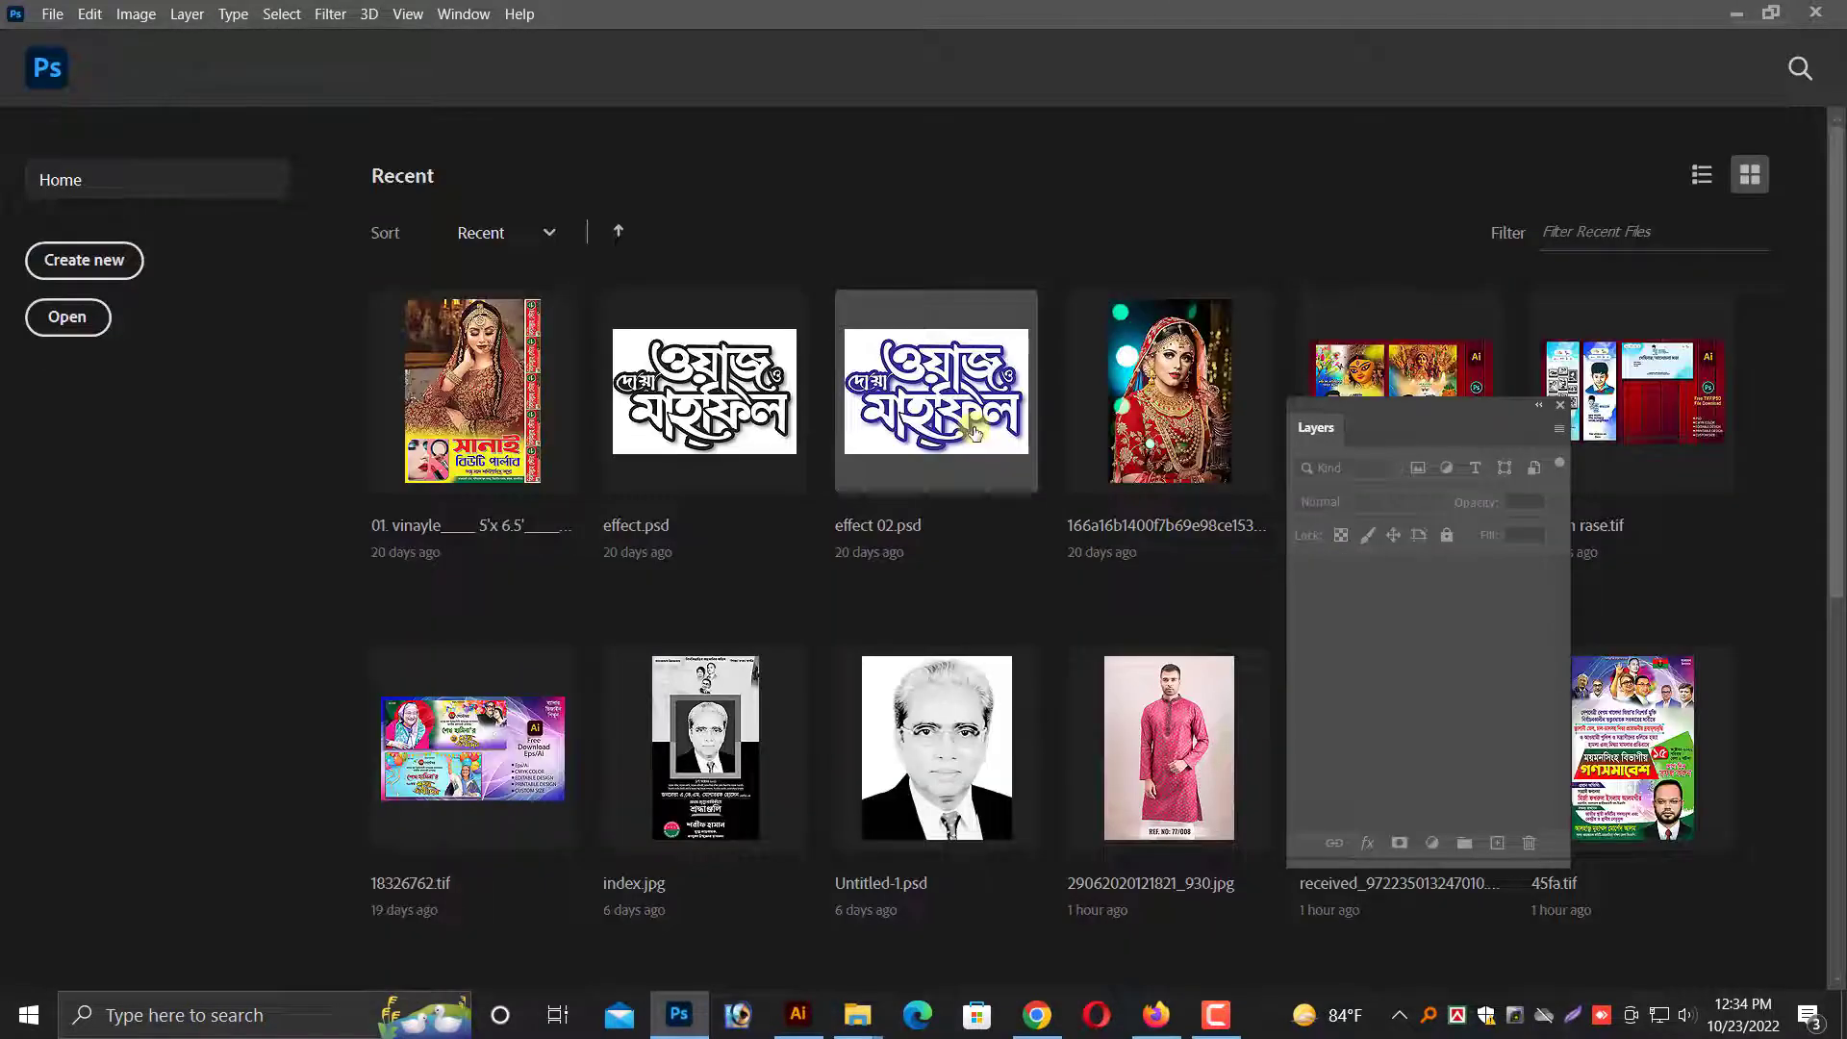
- Open the original Kali Puja poster PSD
{"action": "key", "text": "ctrl+o"}
{"action": "left_click", "coordinate": [503, 222]}
{"action": "key", "text": "Return"}
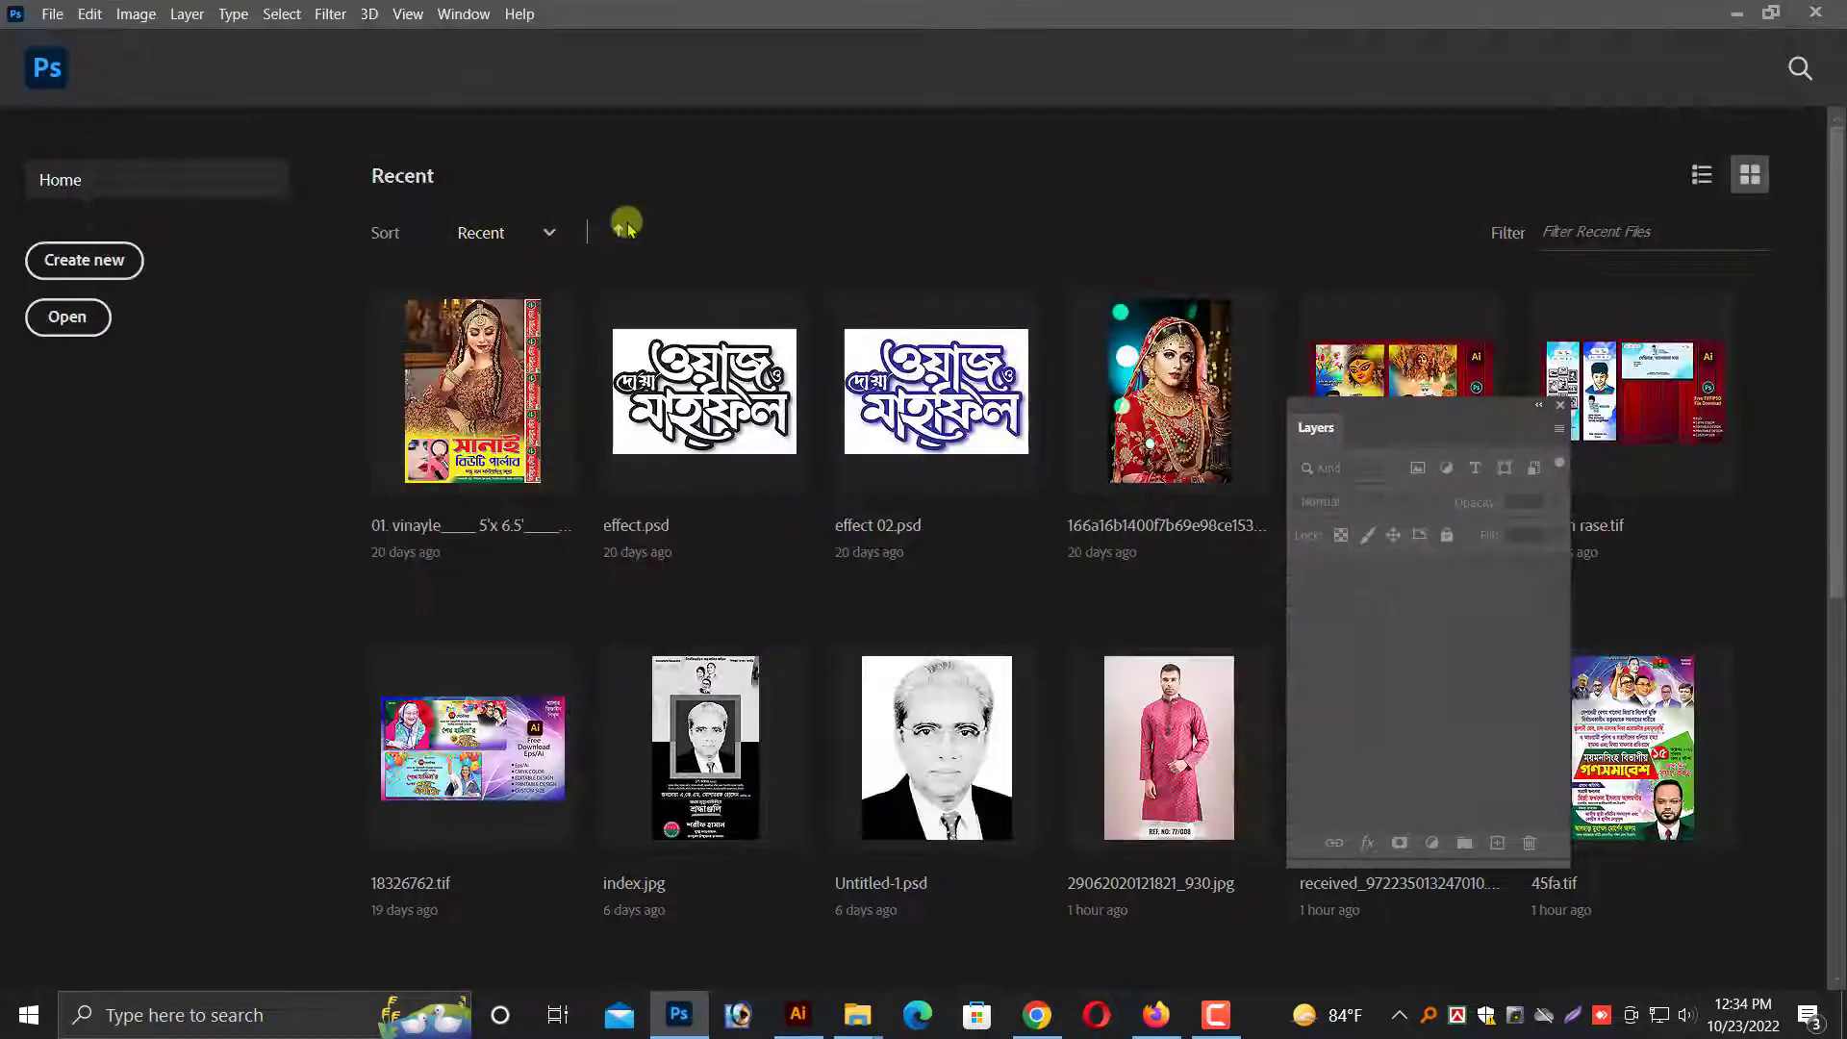
- Flatten the original poster and widen its canvas to 73 in, anchored left
{"action": "key", "text": "alt+l"}
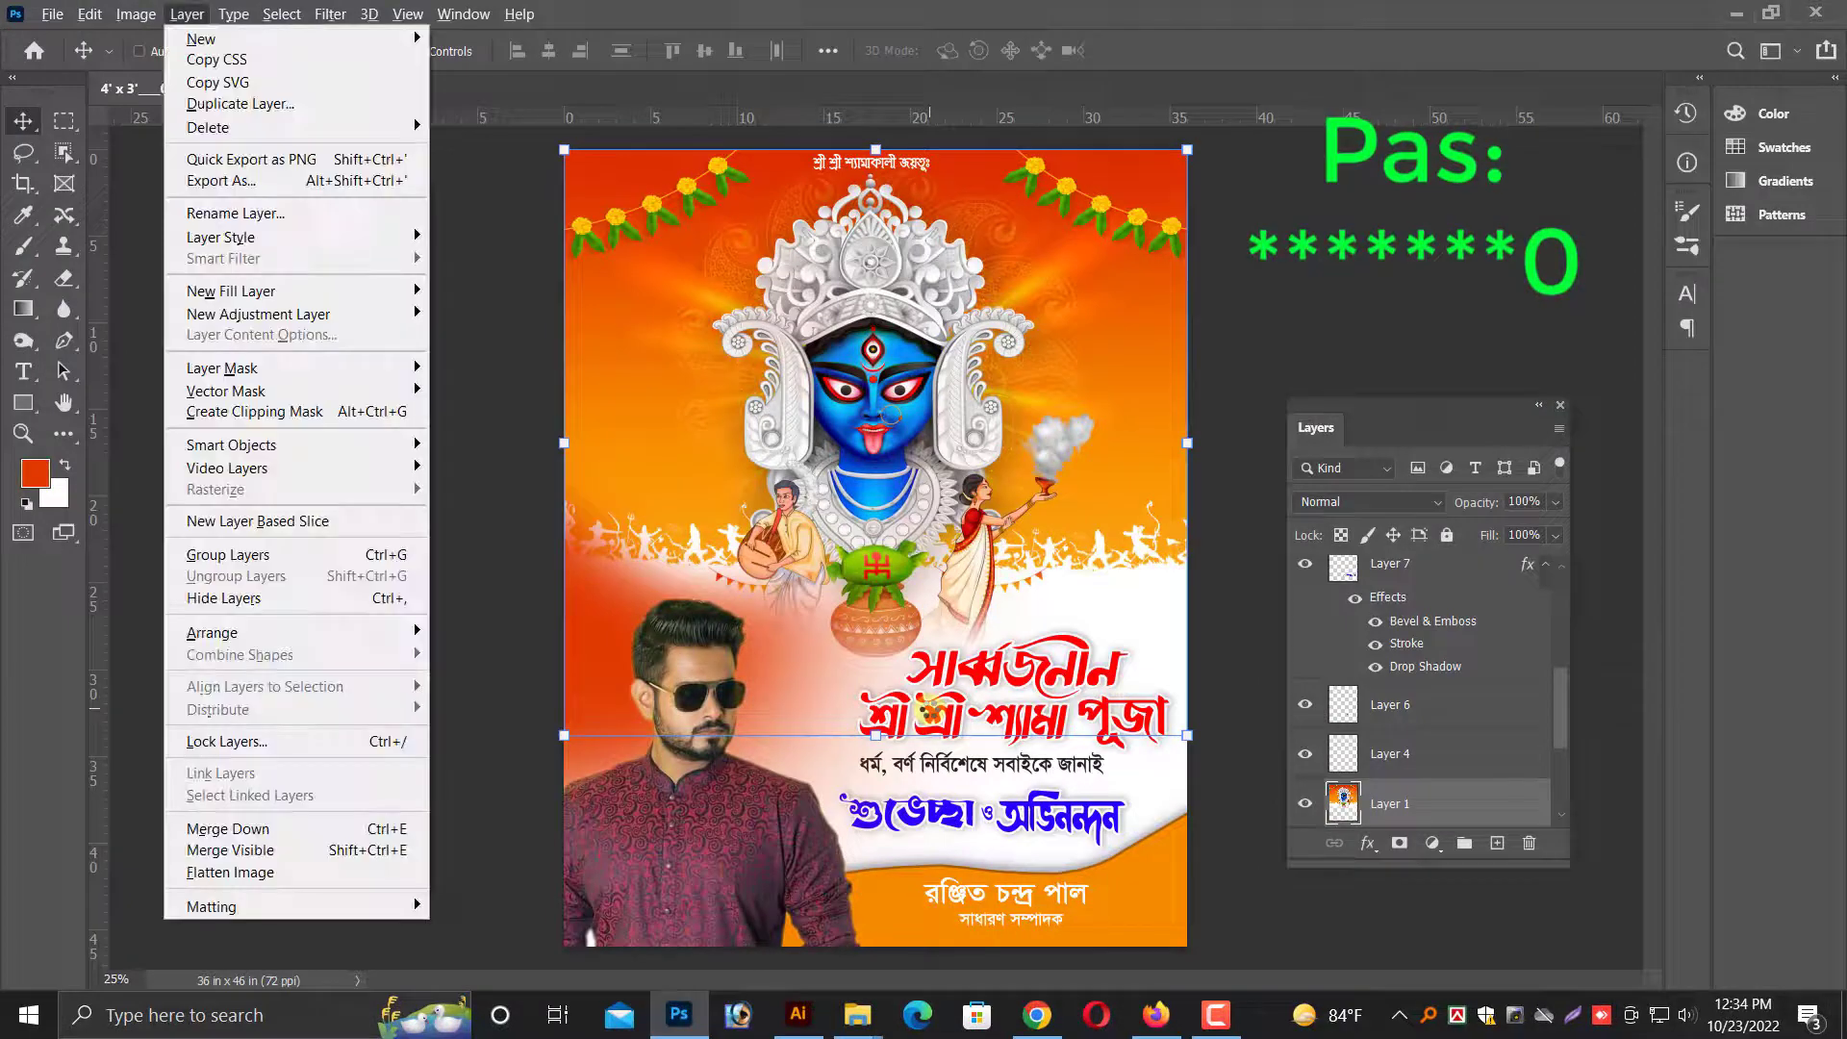
{"action": "key", "text": "ctrl+shift+e"}
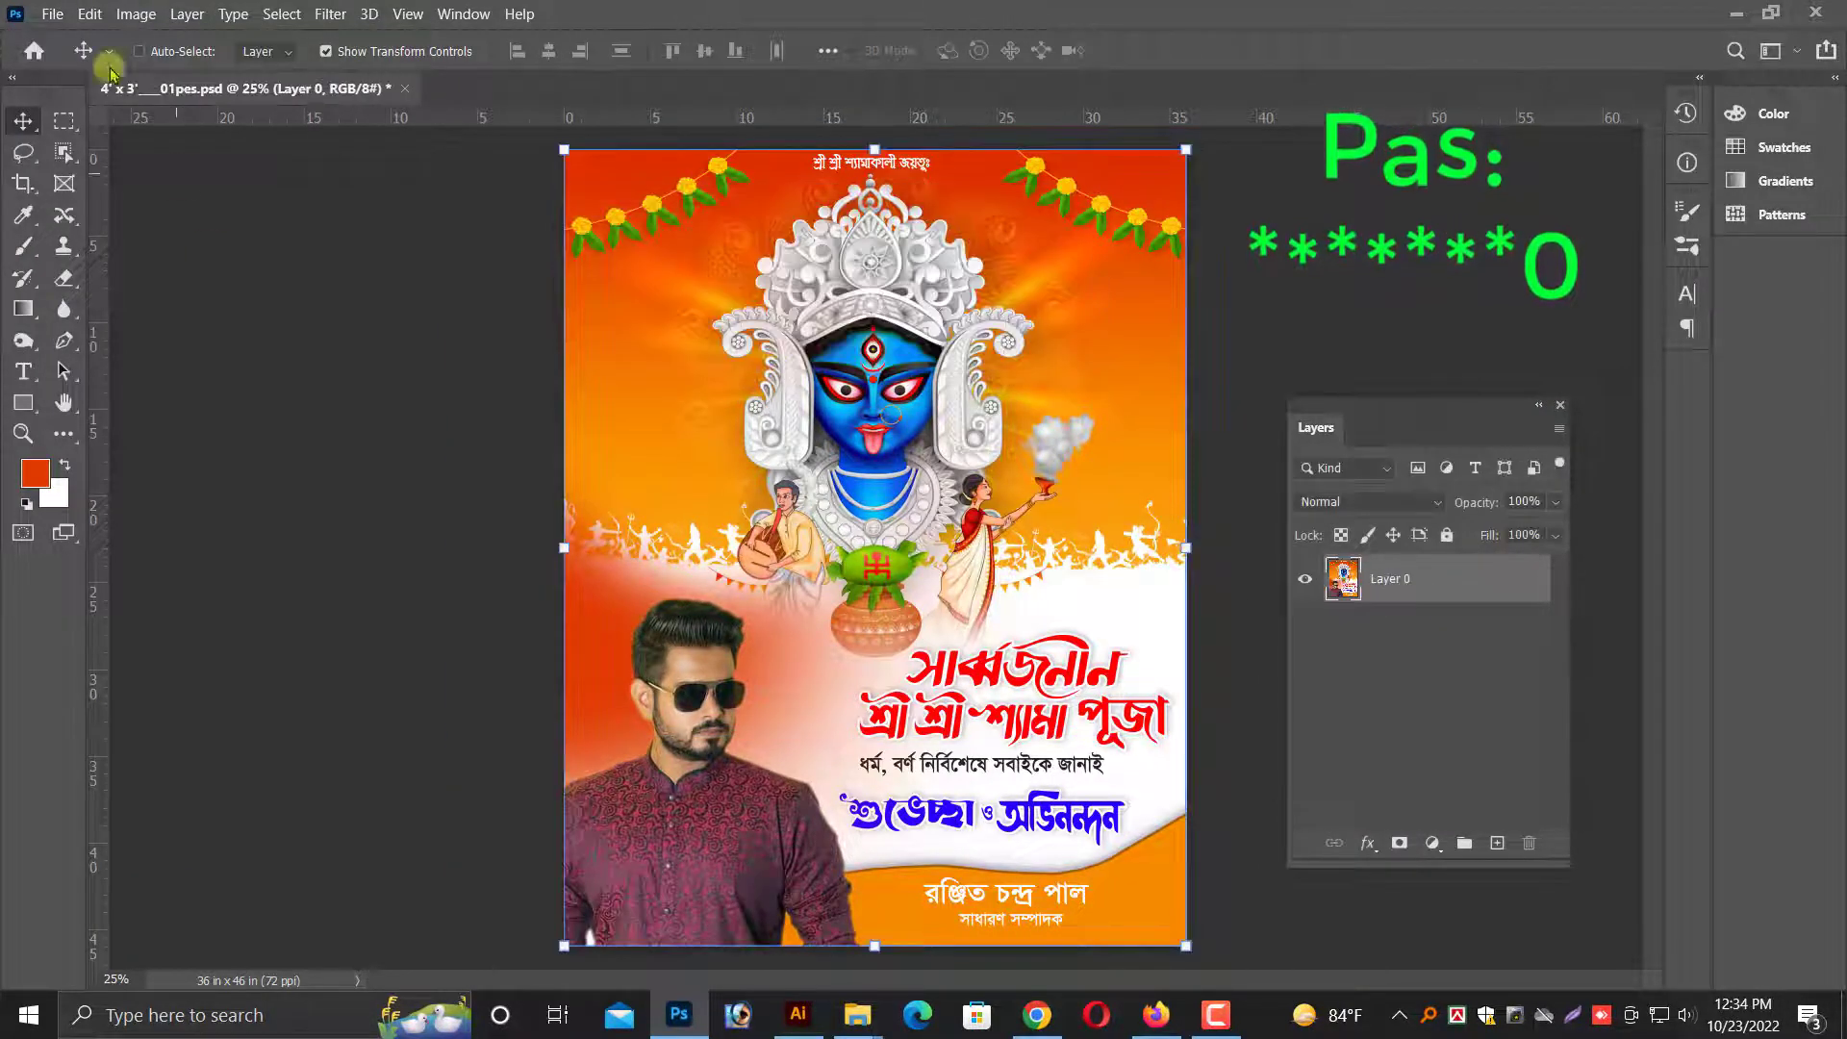
{"action": "left_click", "coordinate": [136, 13]}
{"action": "left_click", "coordinate": [241, 207]}
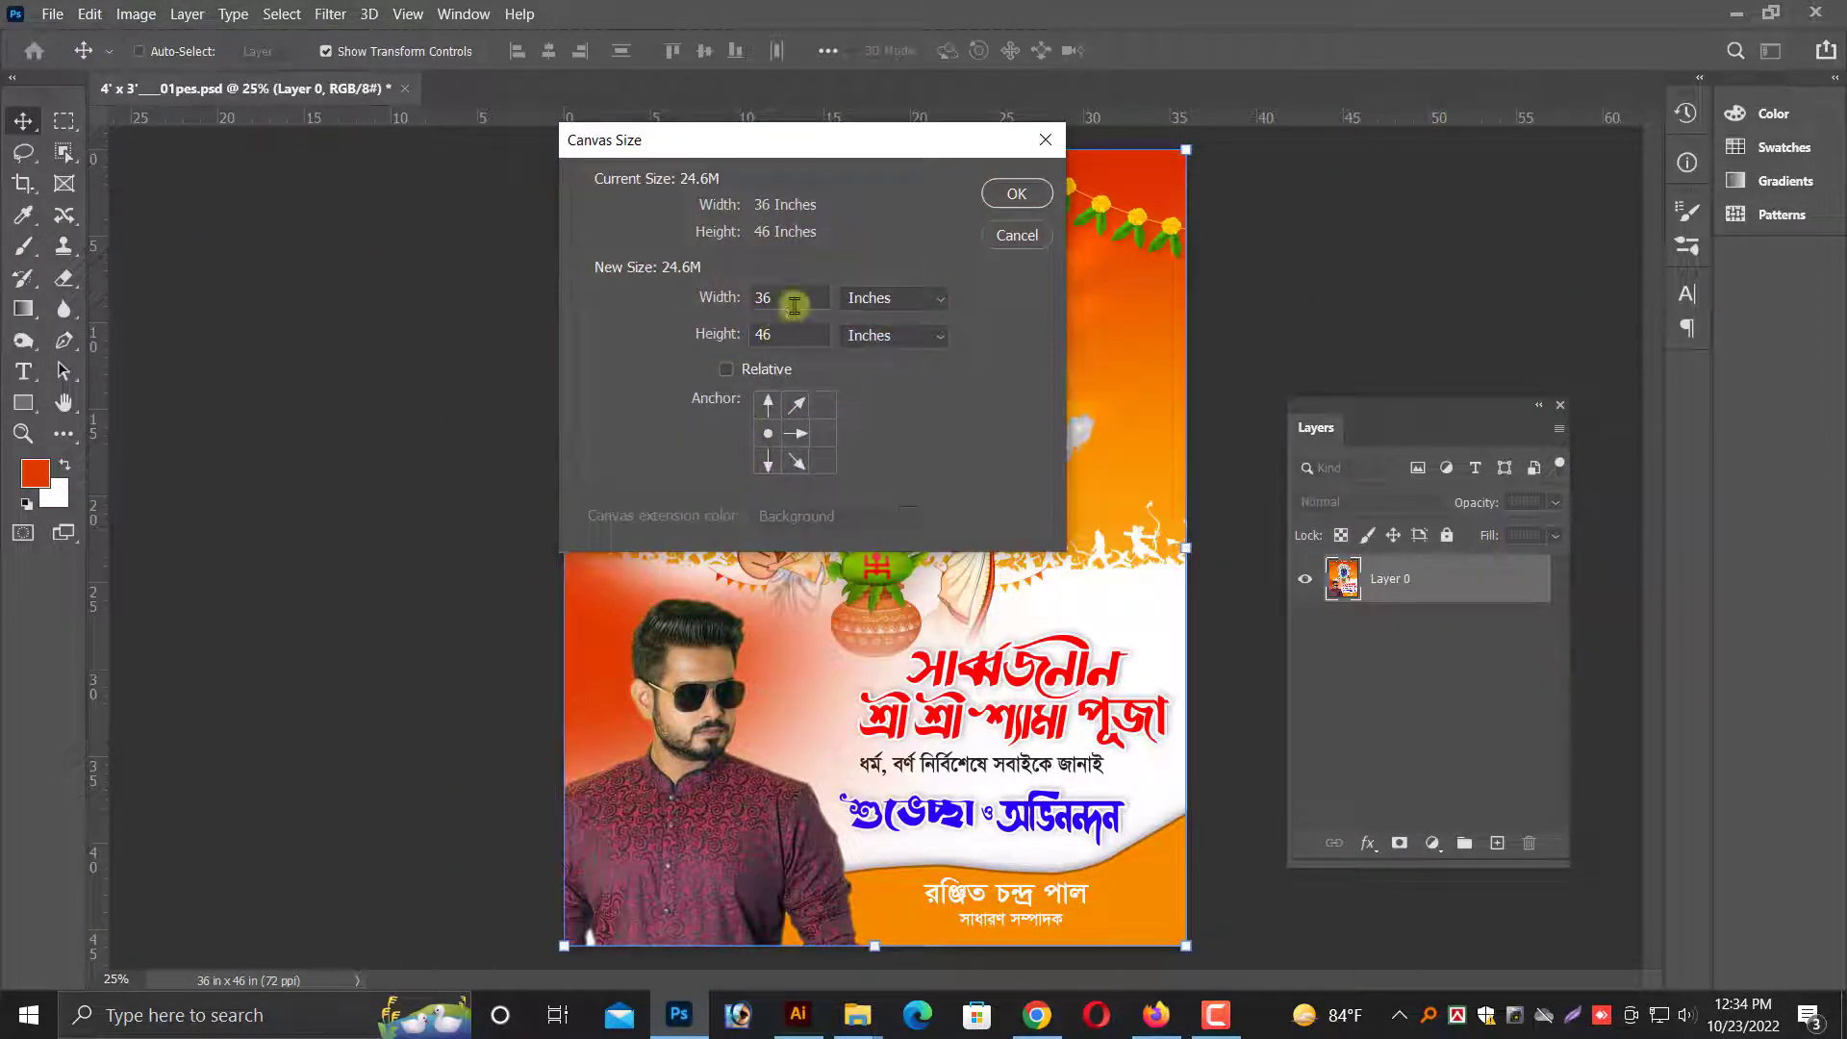
{"action": "key", "text": "Return"}
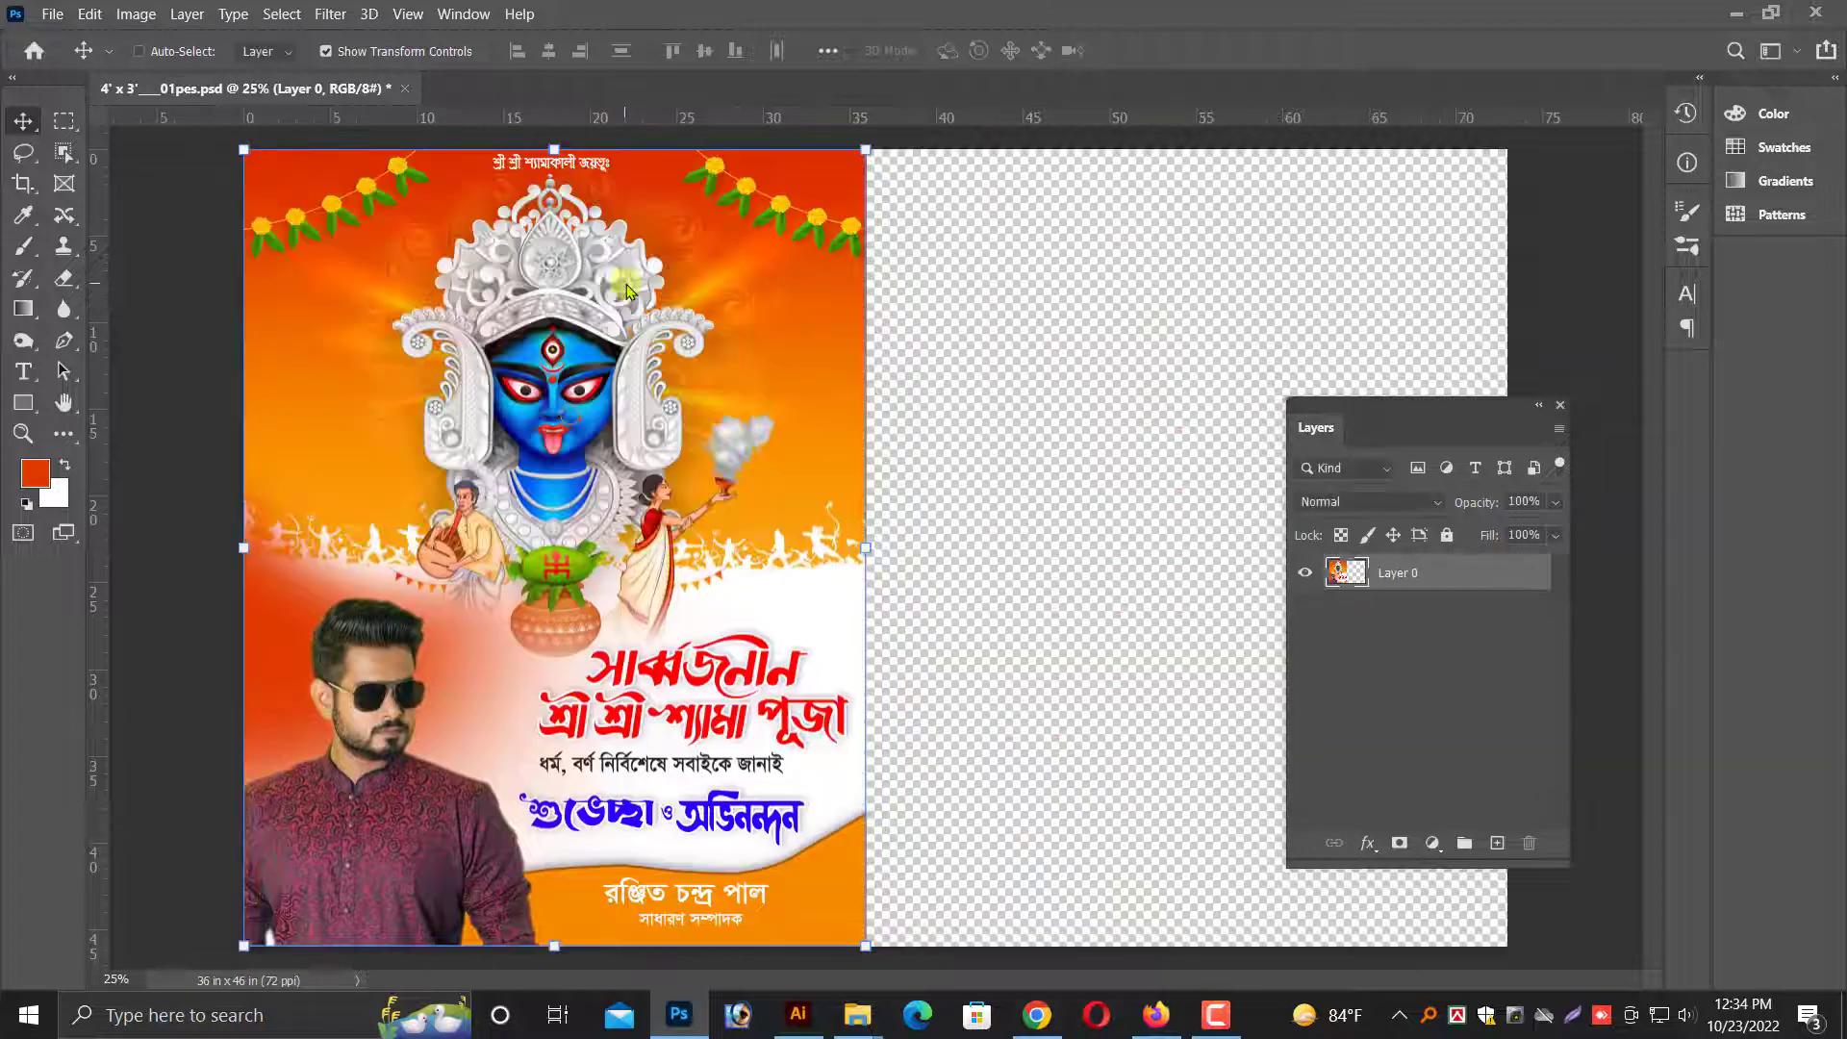
- Paste the finished poster into the right half, leaving a small gap beside the original
{"action": "key", "text": "ctrl+v"}
{"action": "left_click_drag", "start_coordinate": [953, 471], "coordinate": [1227, 481]}
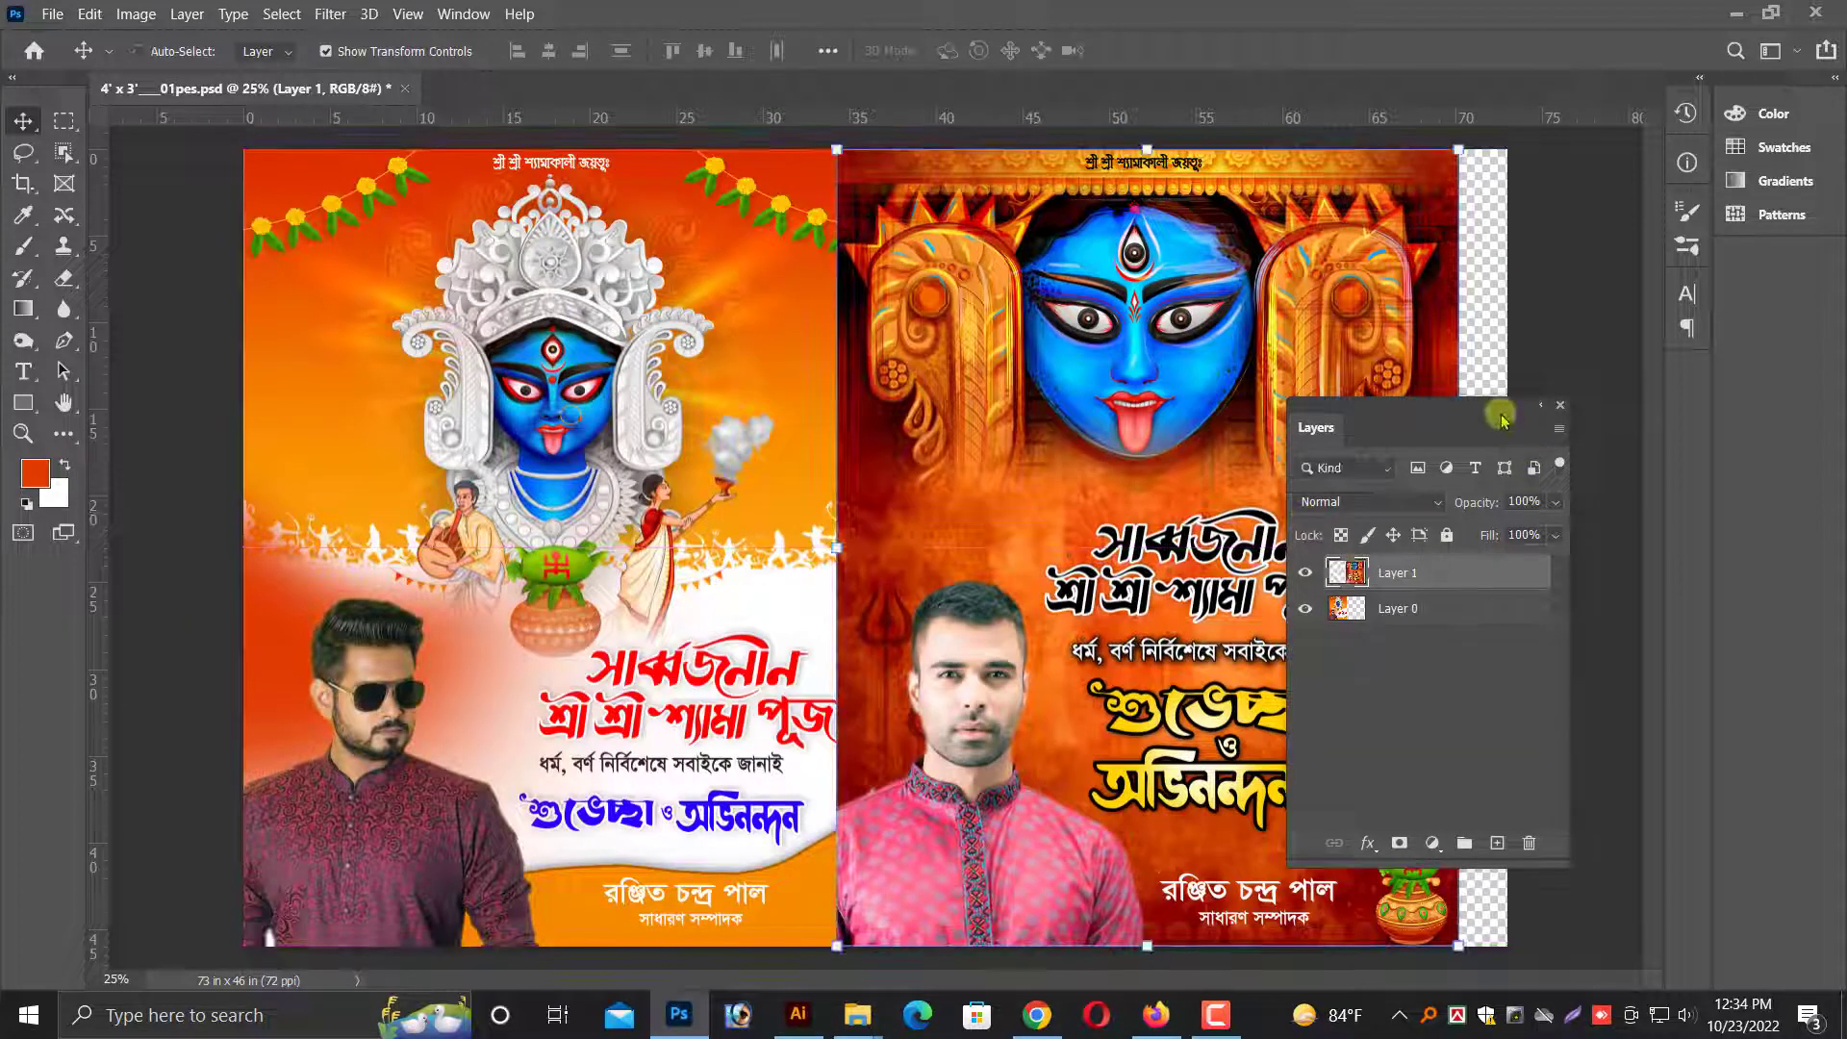
{"action": "left_click_drag", "start_coordinate": [1495, 412], "coordinate": [1761, 438]}
{"action": "left_click_drag", "start_coordinate": [1227, 481], "coordinate": [1255, 488]}
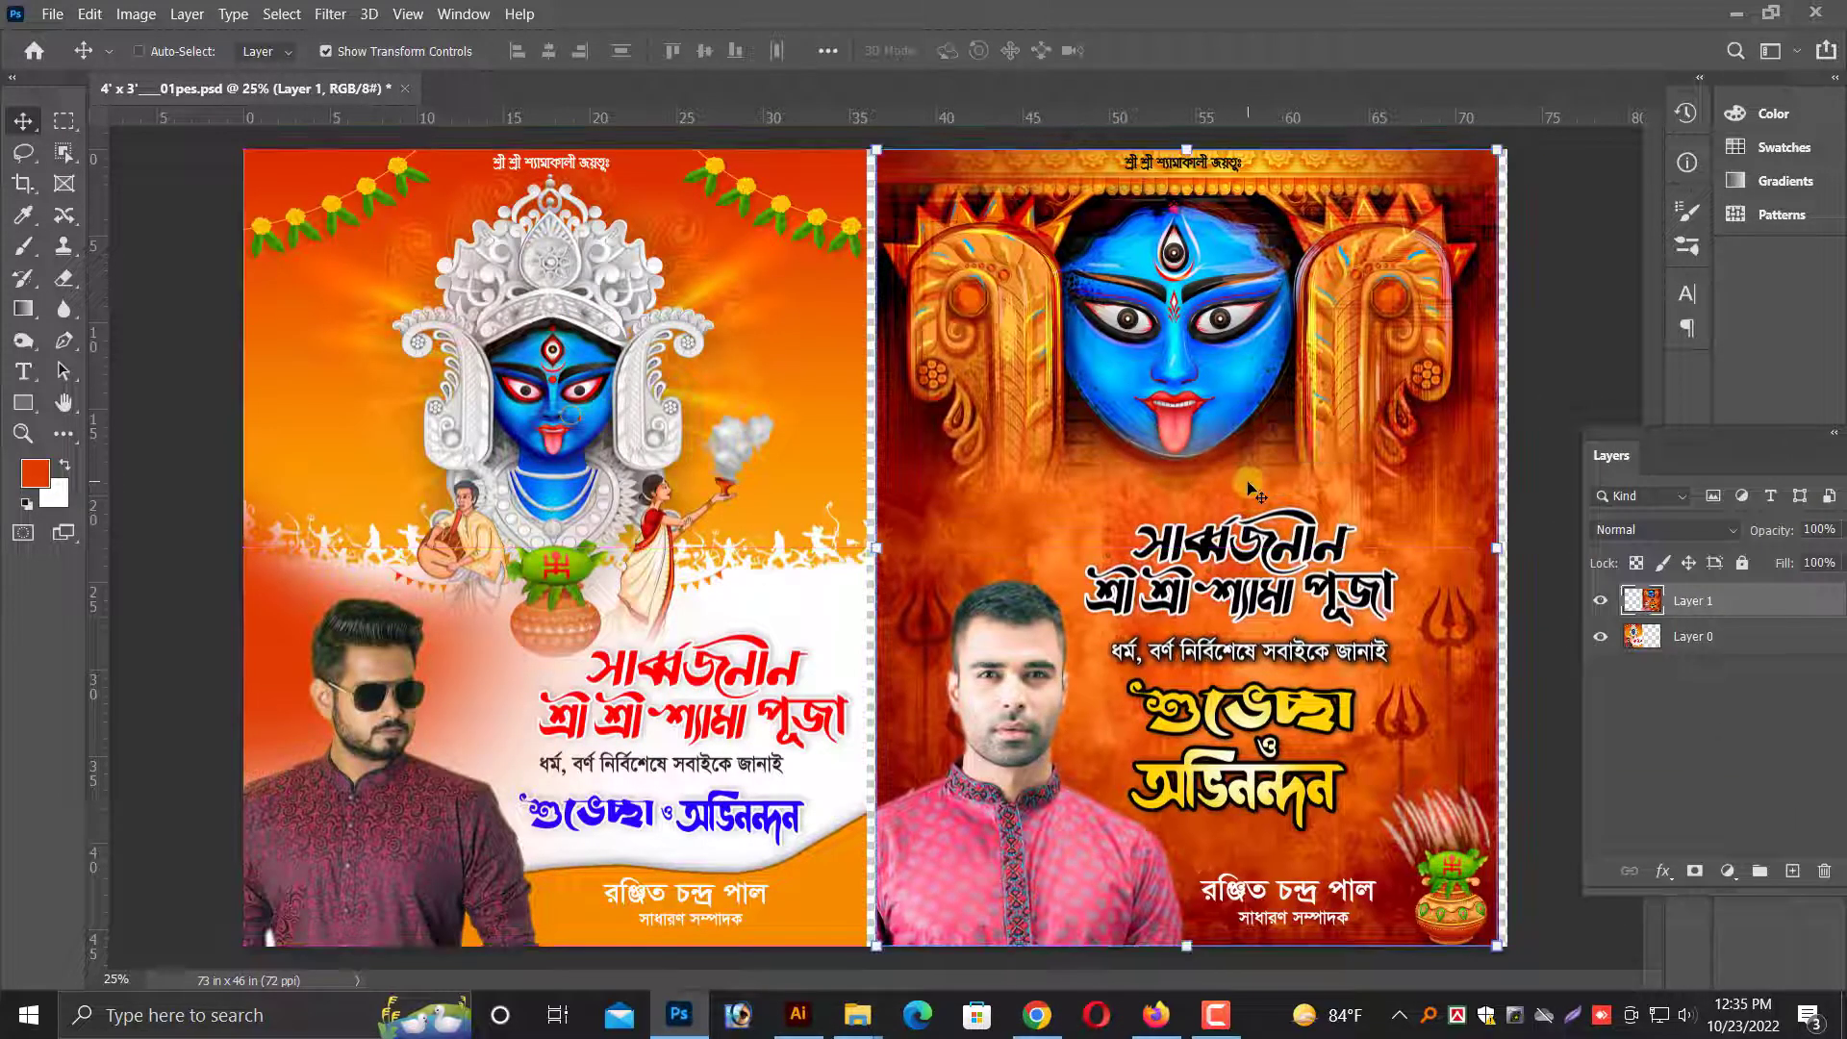
{"action": "left_click", "coordinate": [635, 447], "text": "ctrl"}
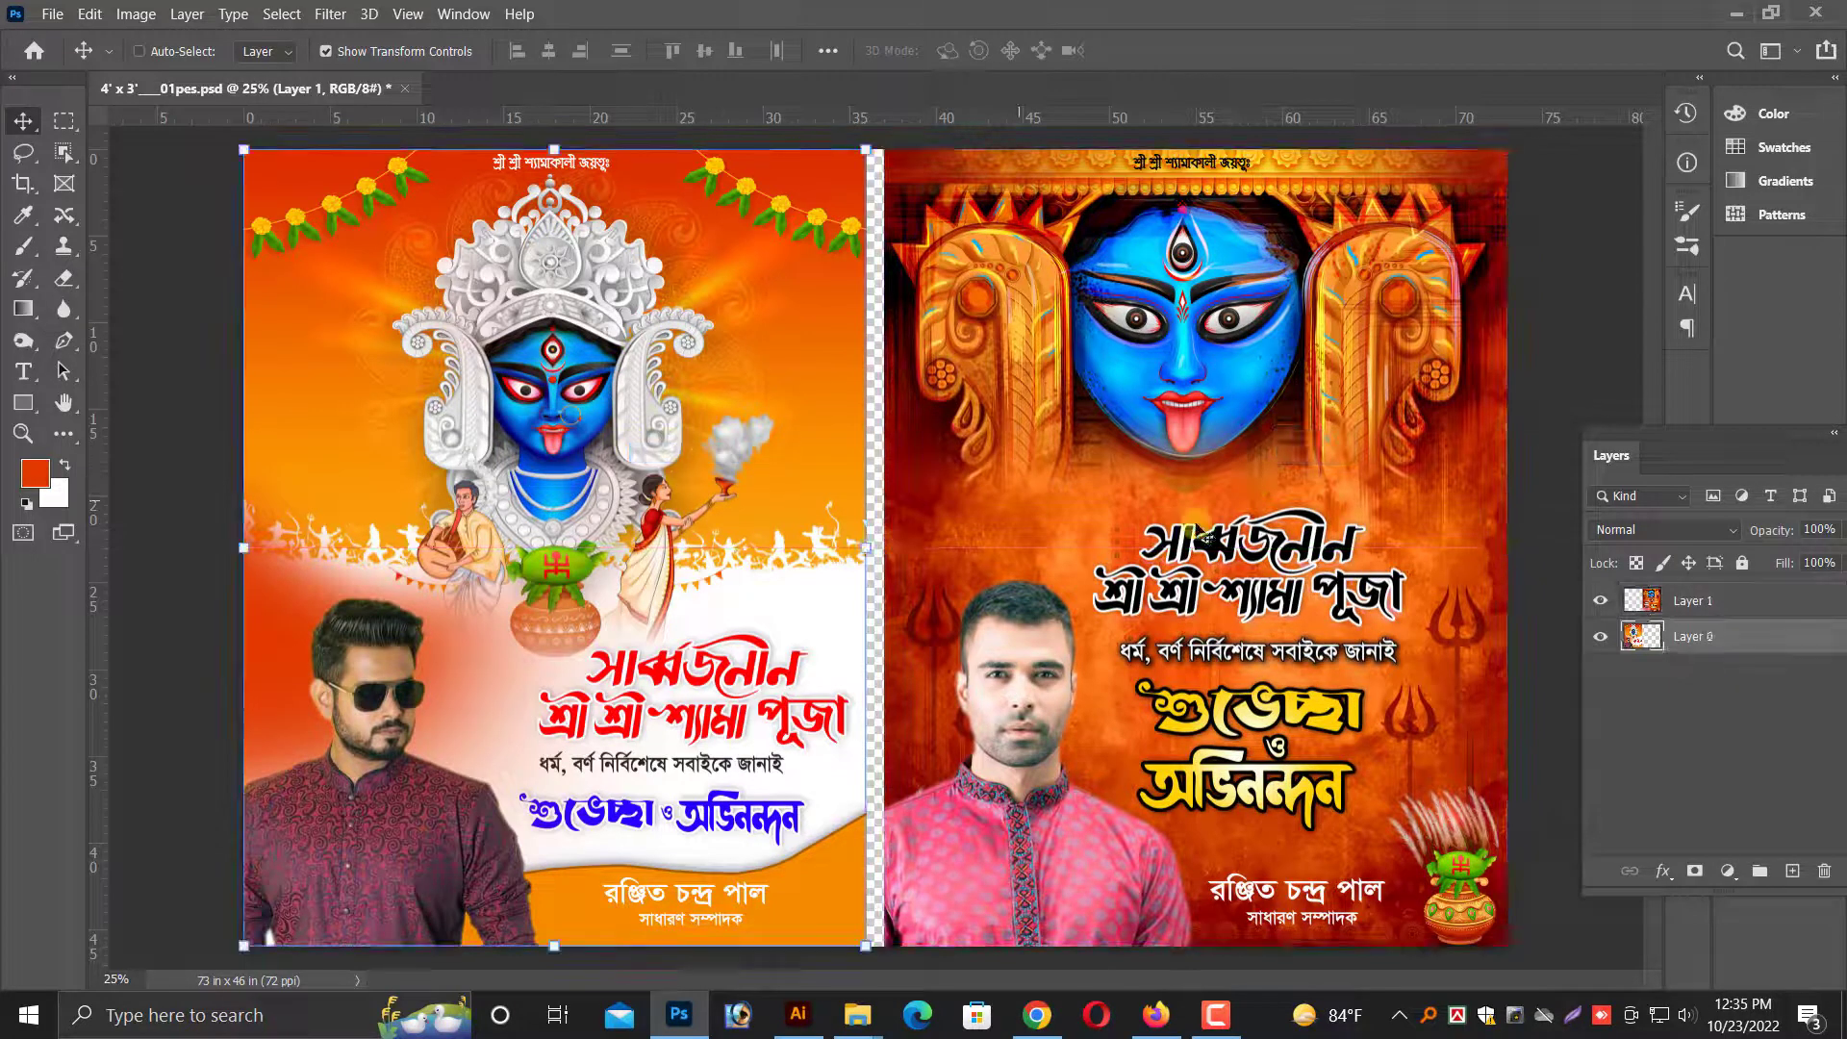
- Try black and other pasteboard colours, then keep the default grey pasteboard
{"action": "right_click", "coordinate": [1559, 370]}
{"action": "left_click", "coordinate": [1571, 395]}
{"action": "right_click", "coordinate": [1578, 373]}
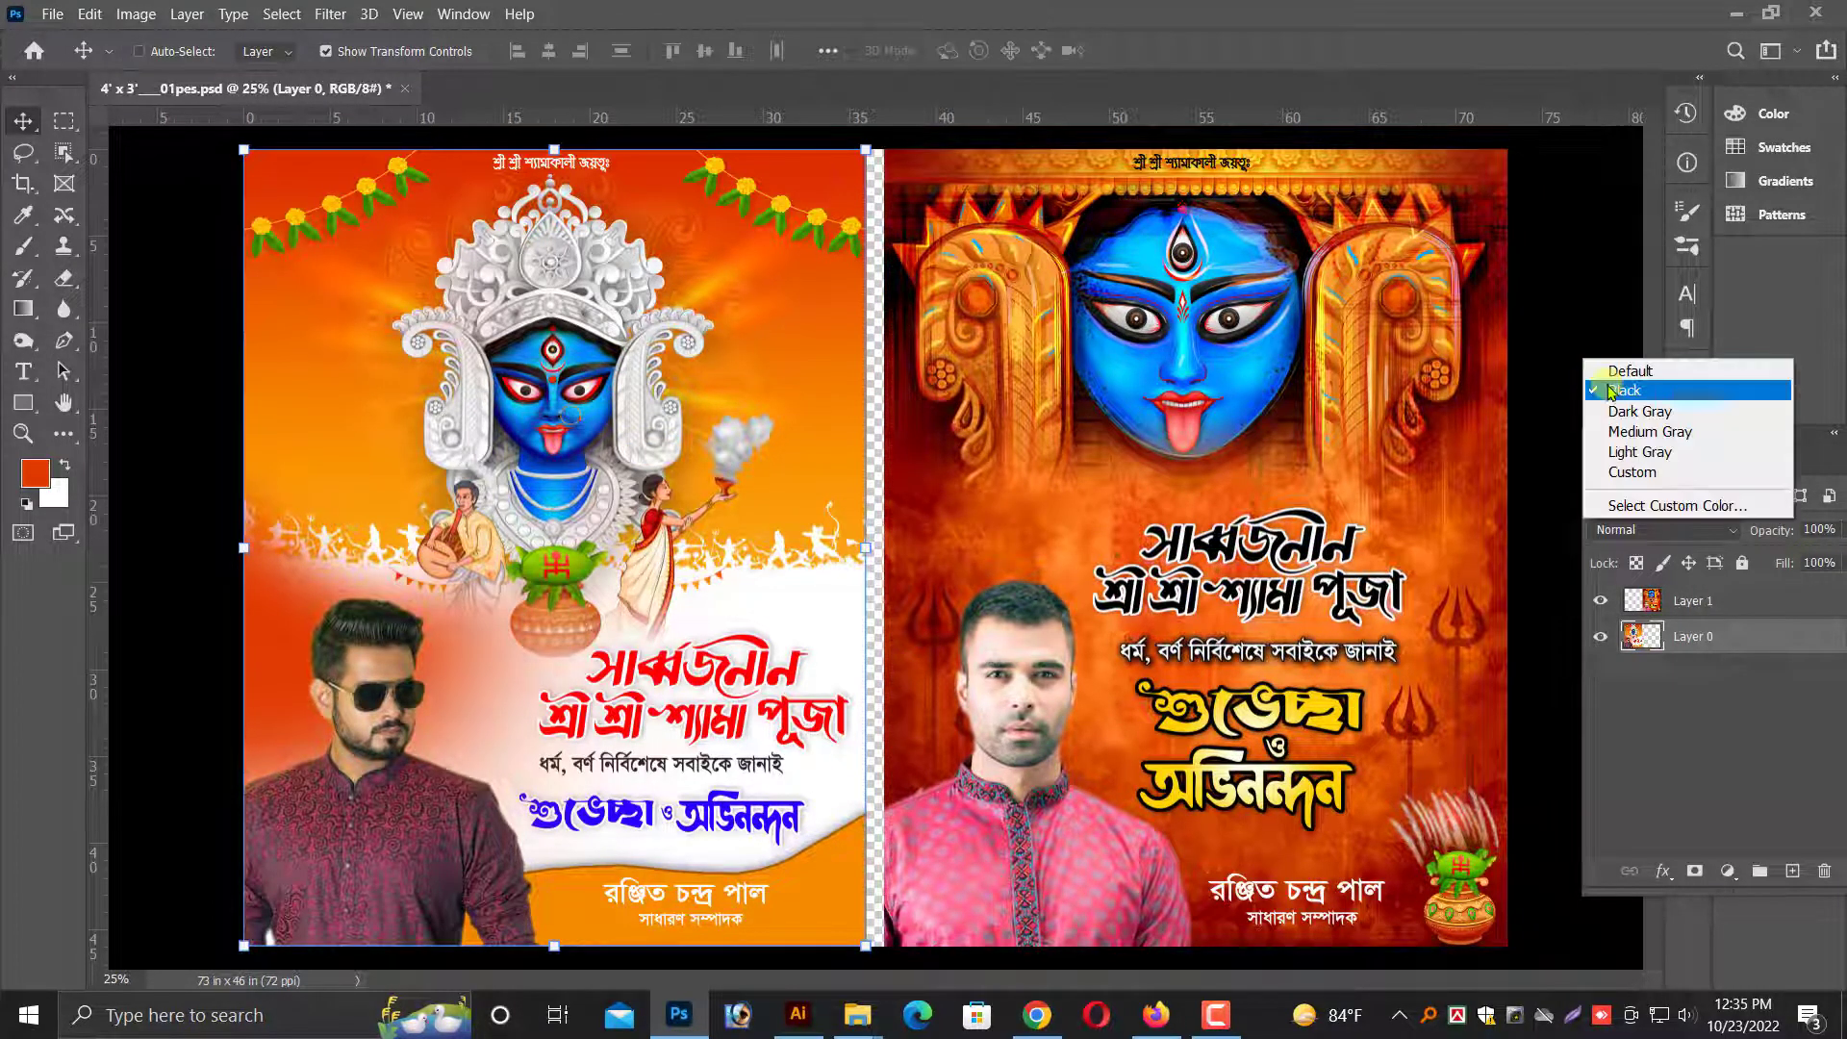
{"action": "left_click", "coordinate": [1589, 363]}
{"action": "right_click", "coordinate": [1559, 352]}
{"action": "left_click", "coordinate": [1590, 429]}
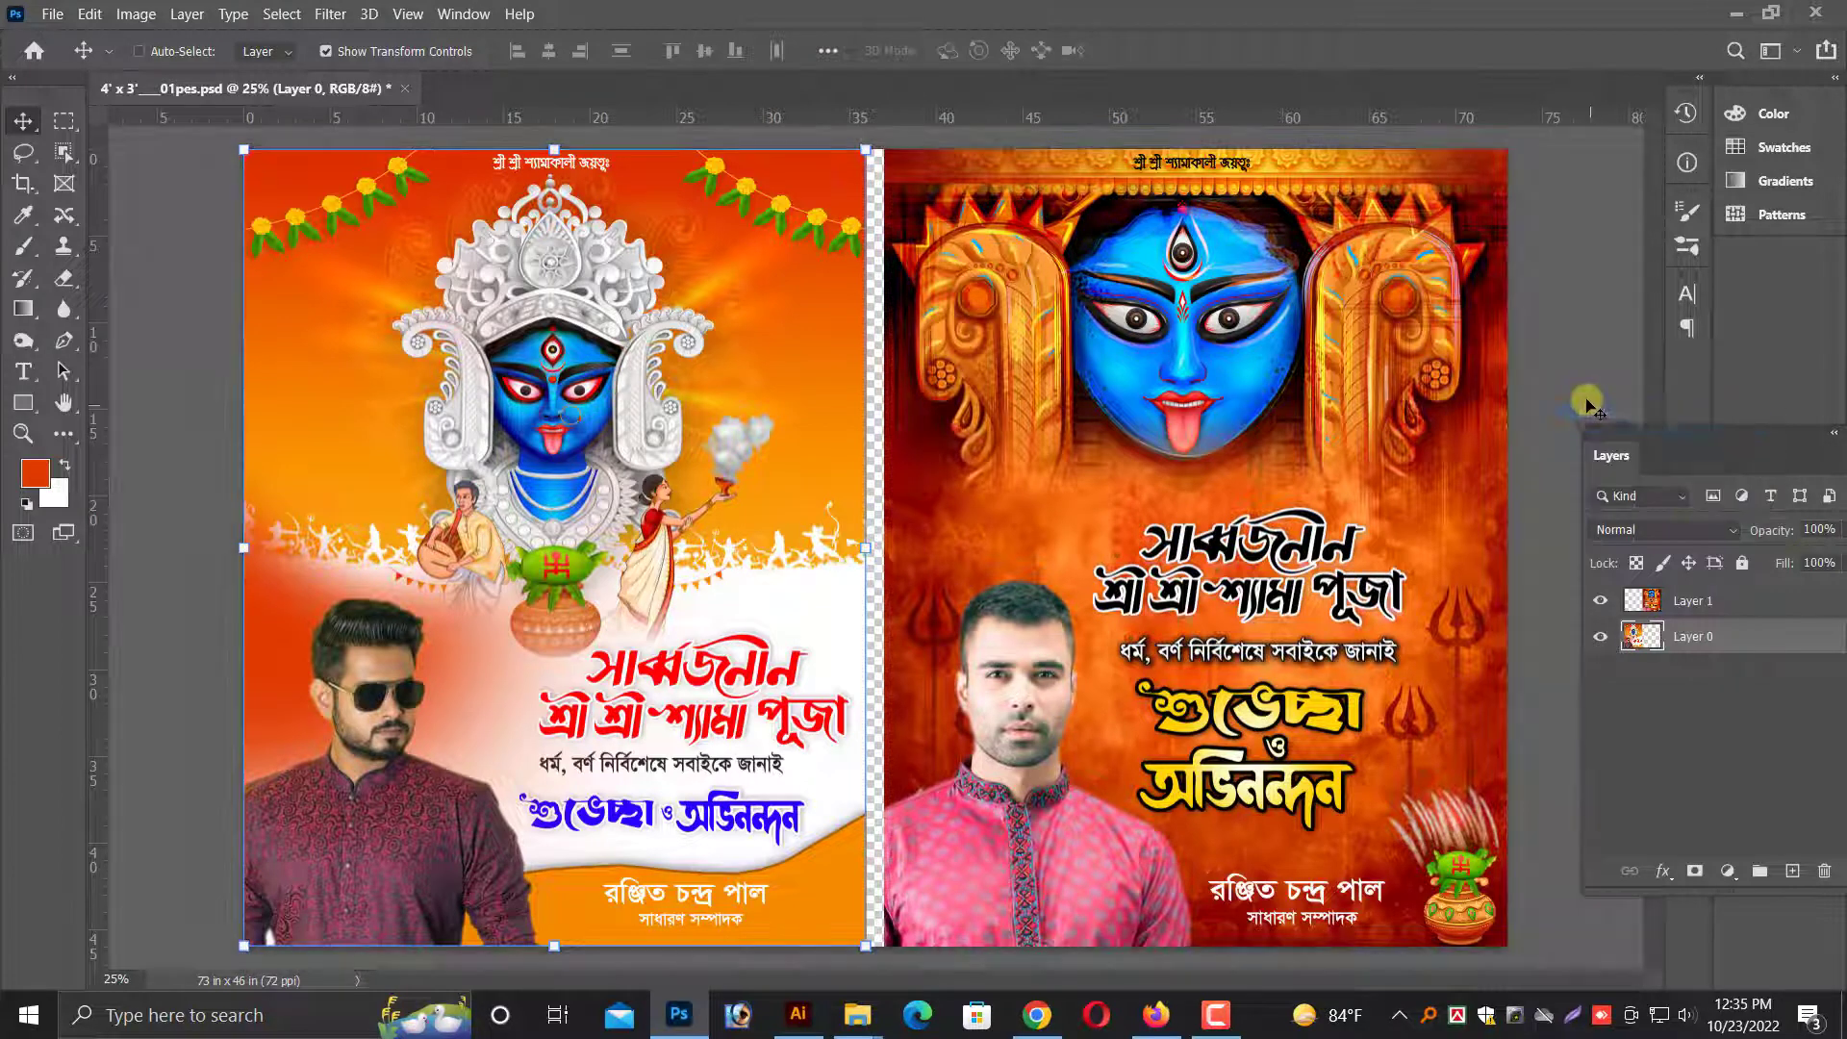
{"action": "right_click", "coordinate": [1581, 373]}
{"action": "left_click", "coordinate": [1613, 390]}
{"action": "right_click", "coordinate": [1582, 366]}
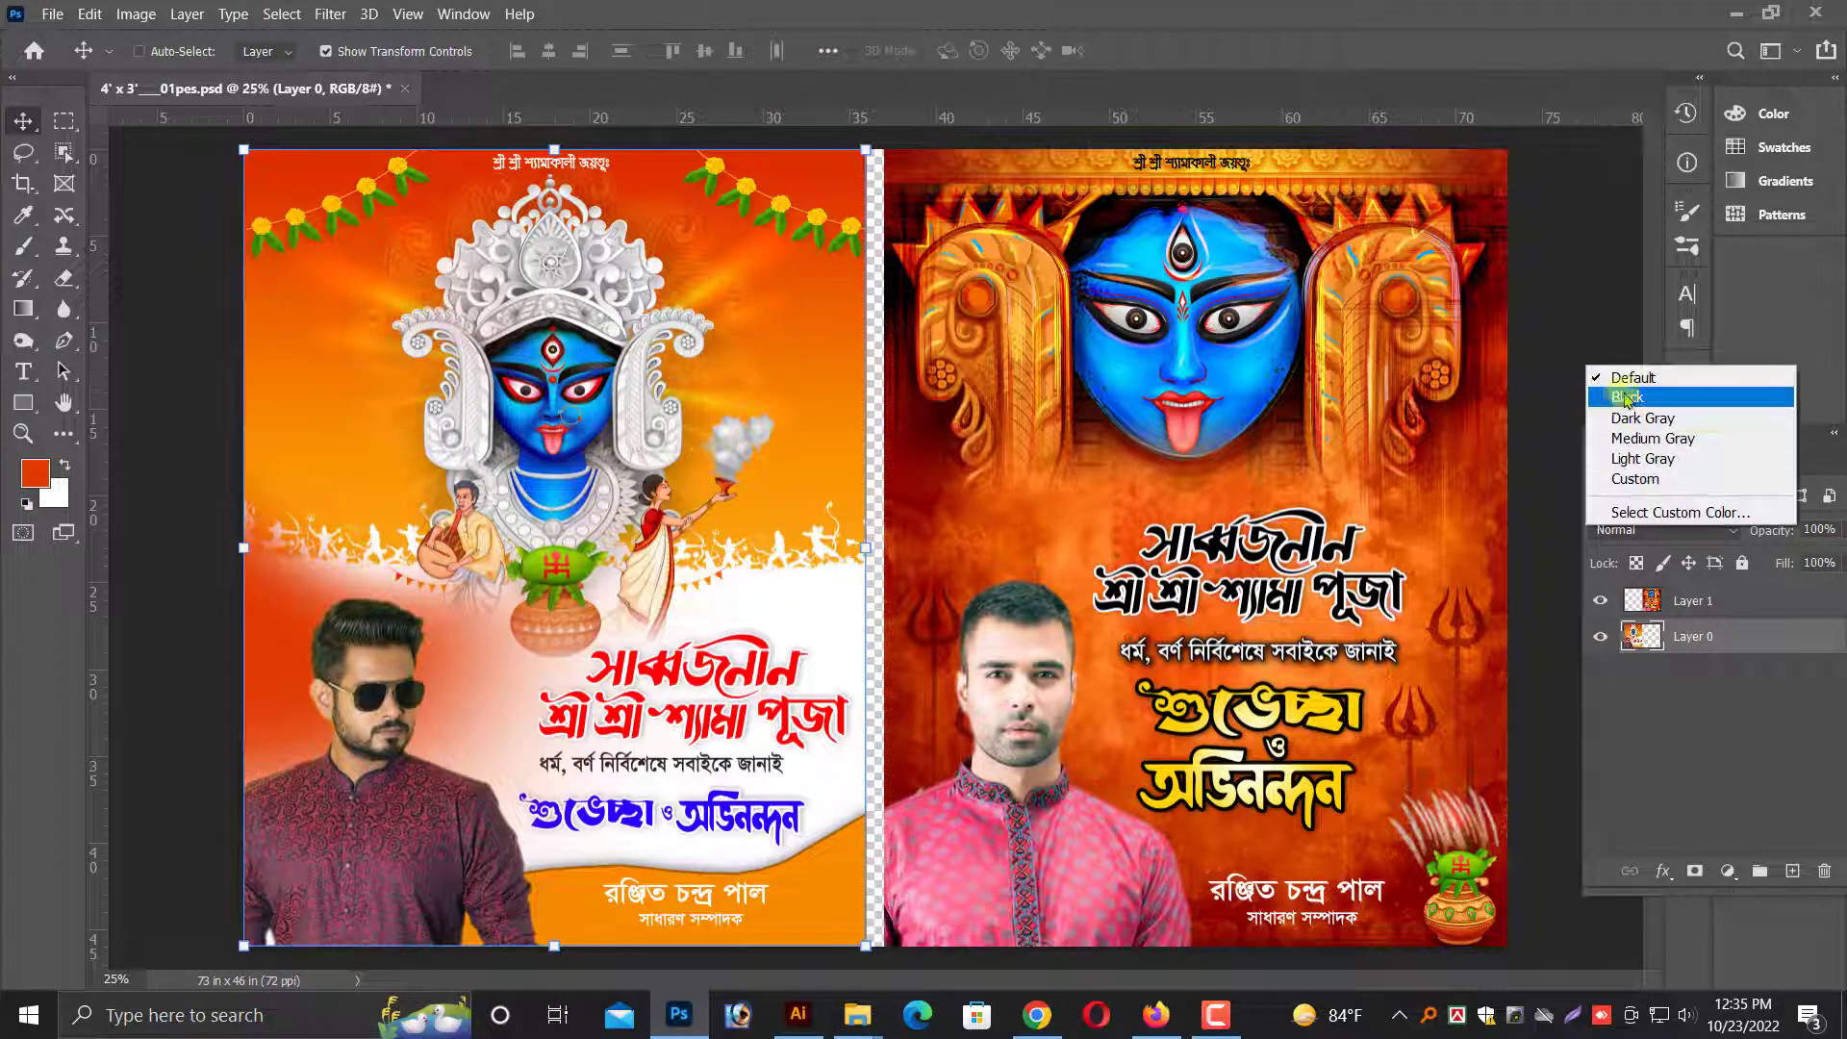
{"action": "left_click", "coordinate": [1571, 284]}
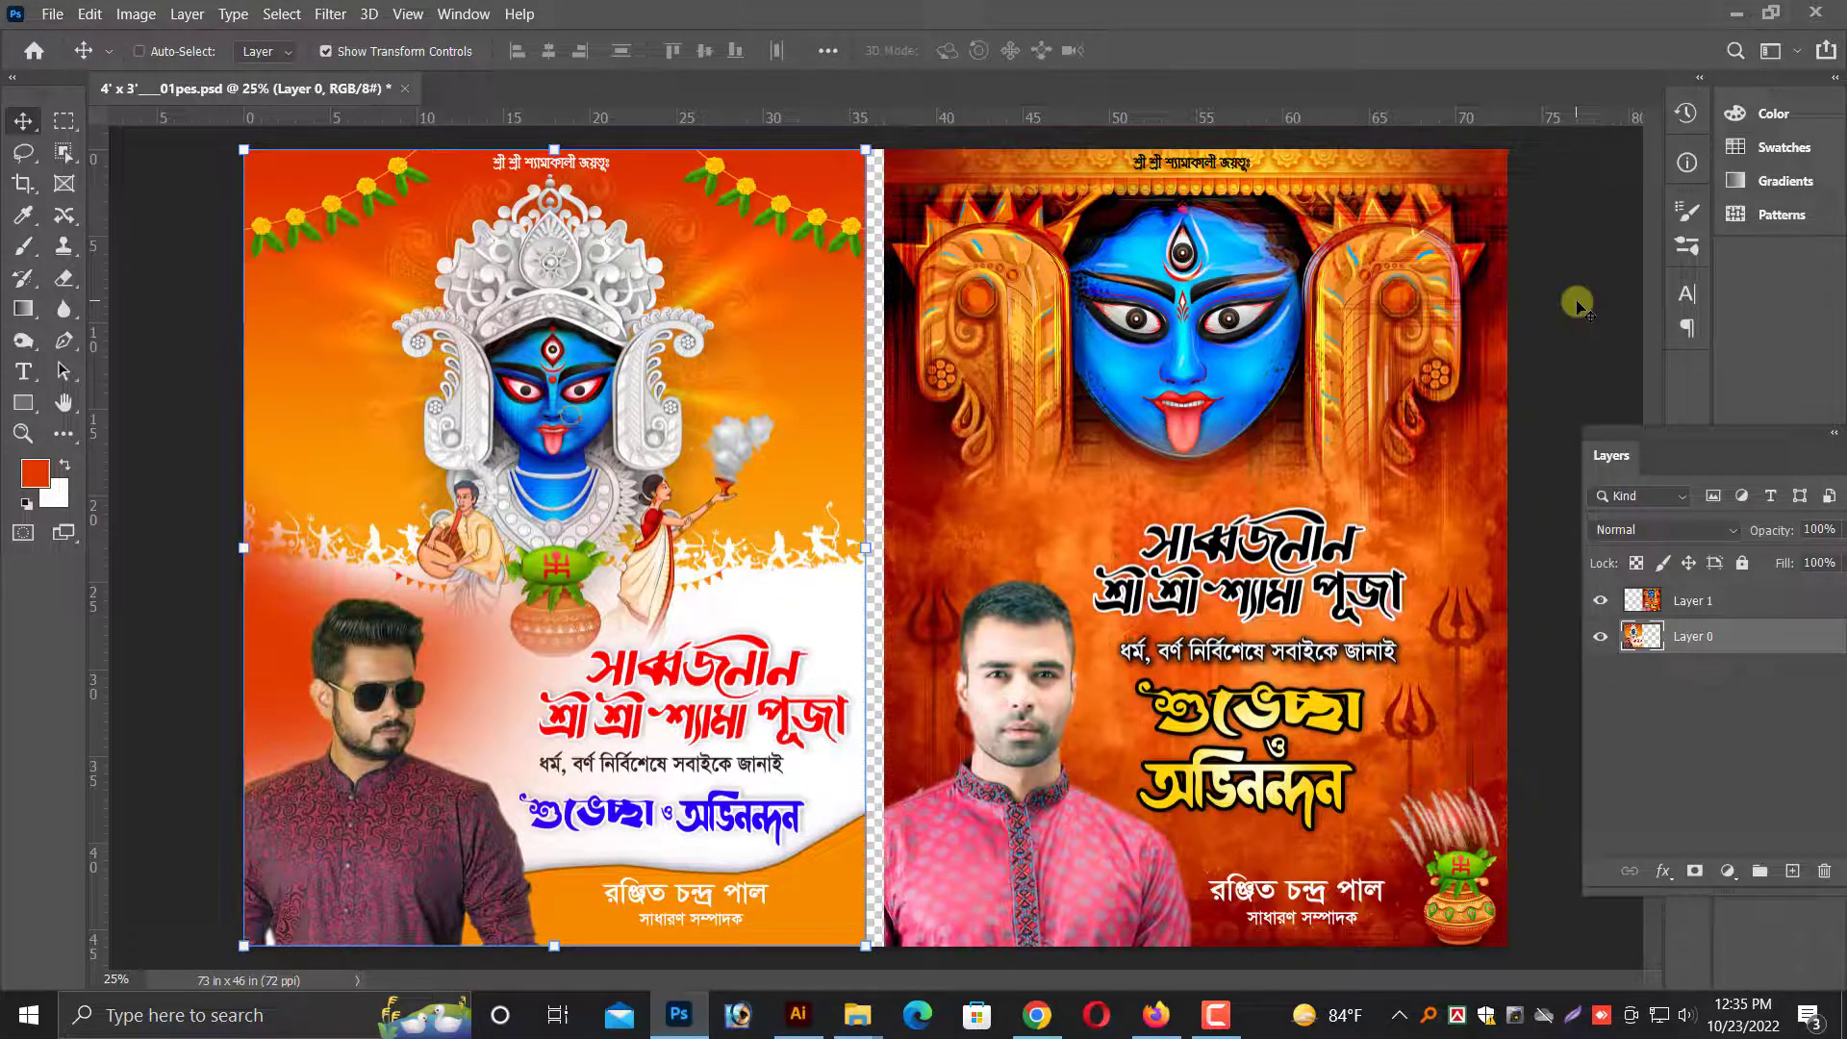